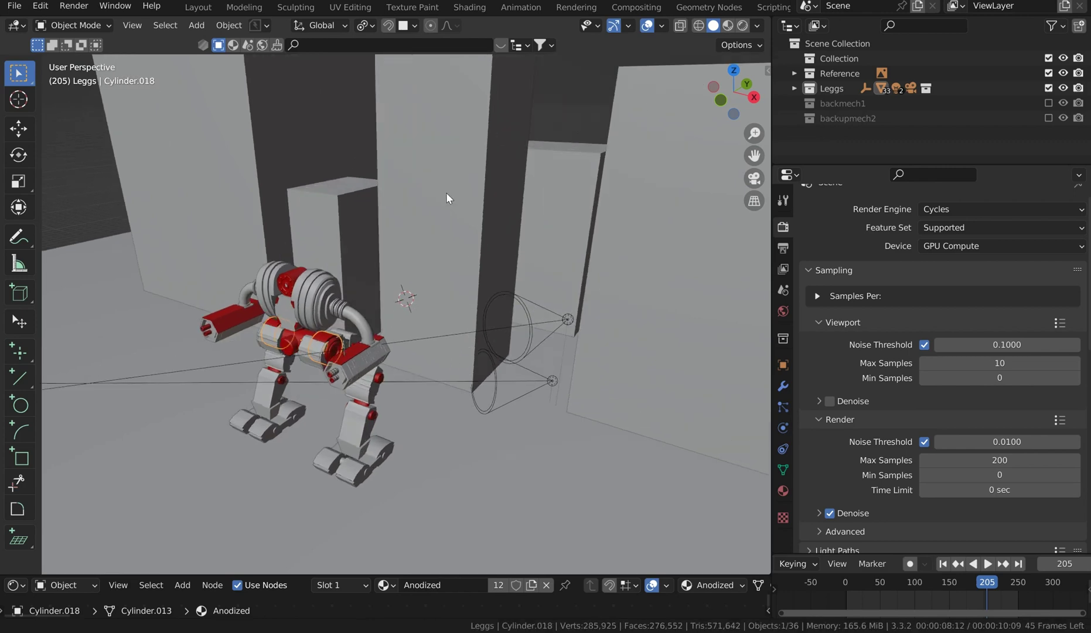
Hide the background walls, floor and the two lights so that only the mech is left in the viewport.
left_click_drag(611, 245, 269, 117)
key("h")
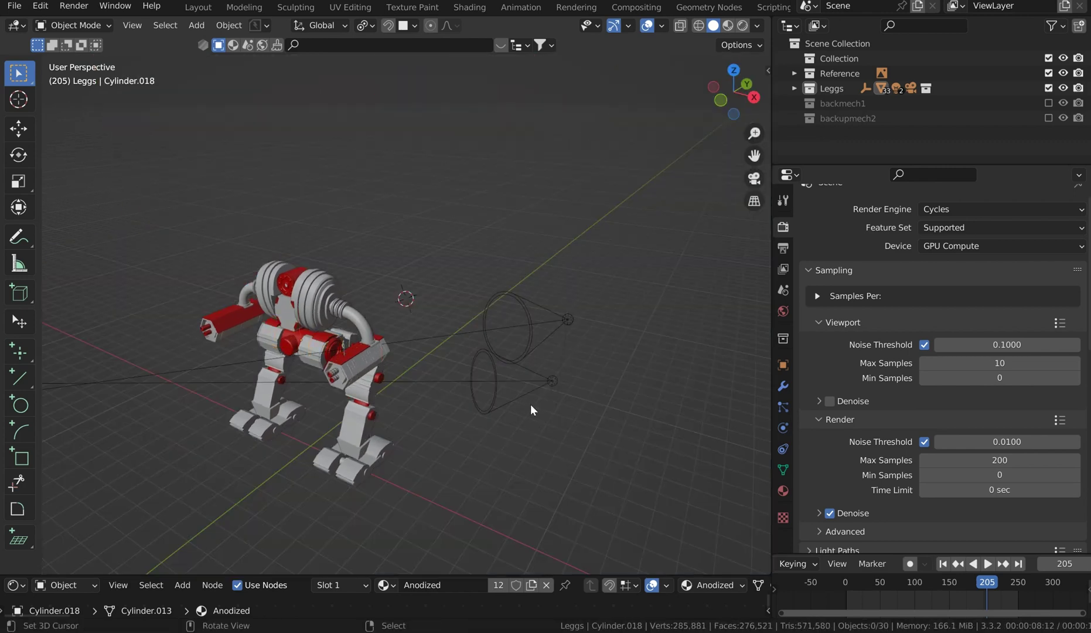
left_click_drag(534, 410, 419, 182)
key("h")
Widen the central body block together with its red inset panels along the X axis by a factor of about 1.7.
middle_click_drag(435, 351, 669, 241)
key("KP_1")
scroll(420, 315, "up", 7)
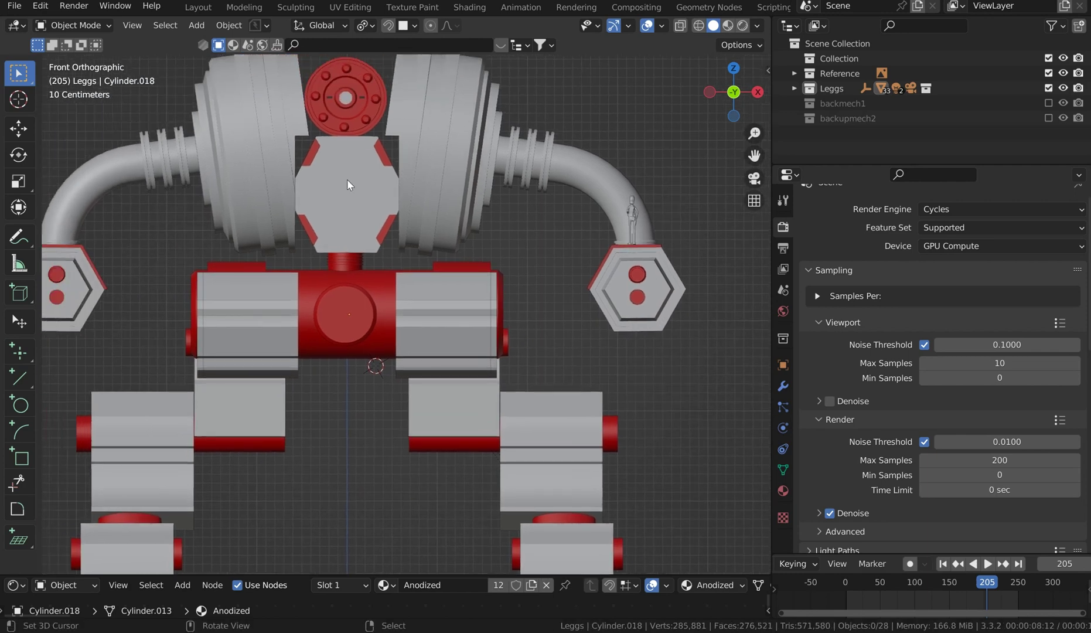
left_click(331, 160)
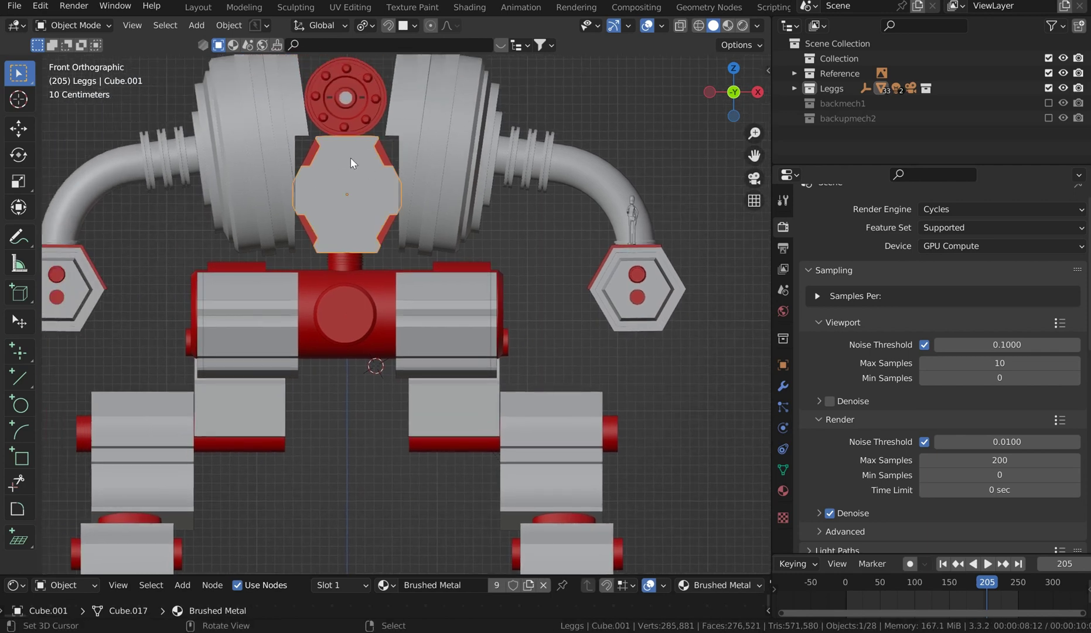
left_click(385, 153, "shift")
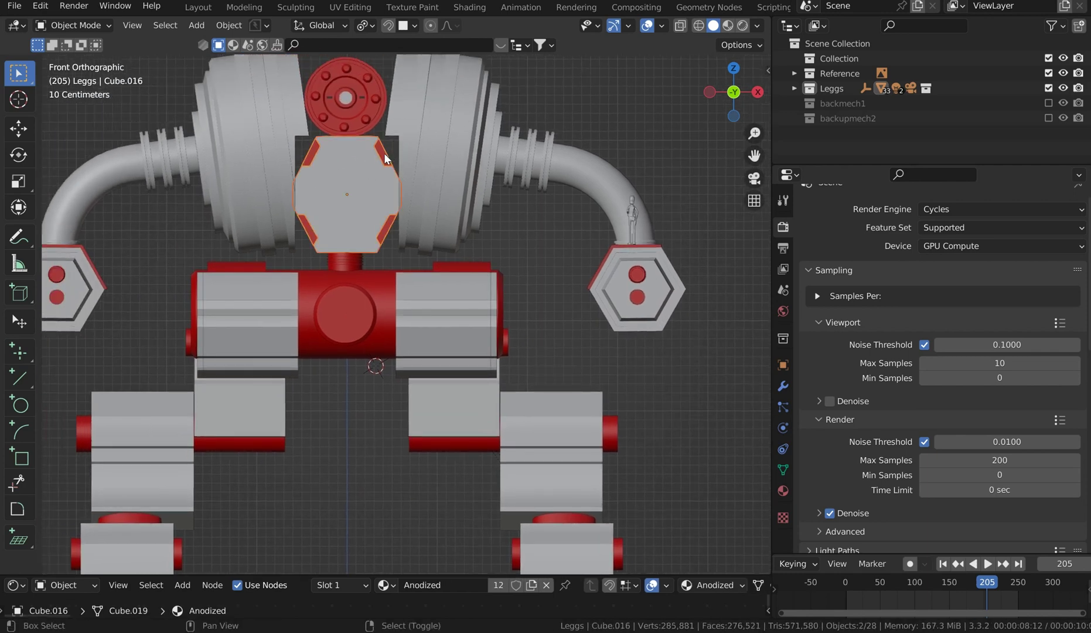
key("s")
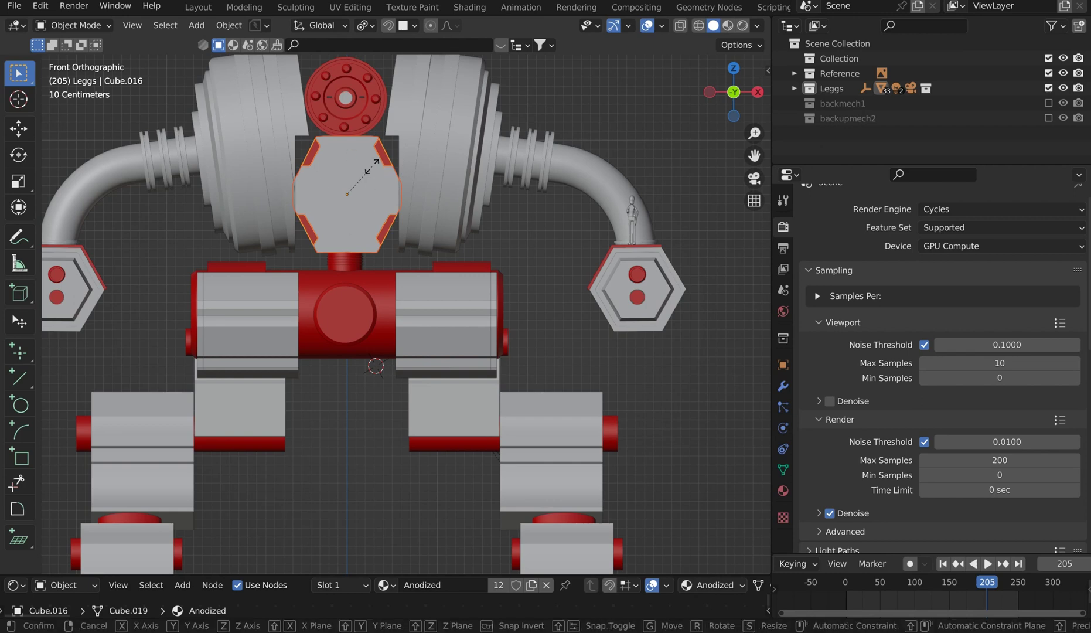
key("x")
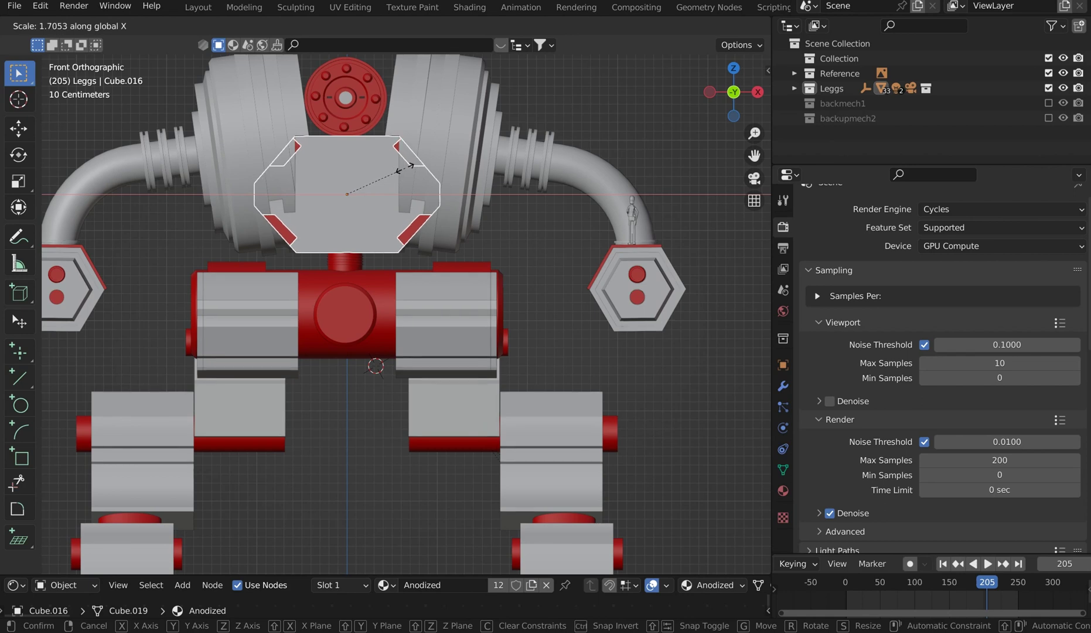
left_click(404, 168)
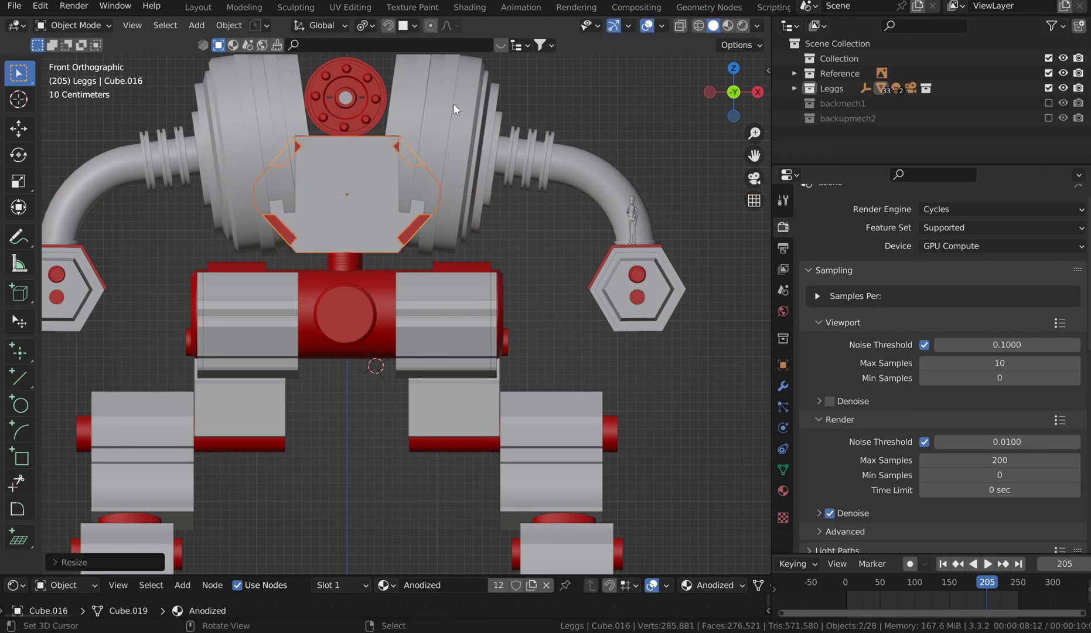
Reselect the central body block and its red panels and lengthen them along the Y axis.
left_click(560, 98)
middle_click_drag(561, 103, 587, 150)
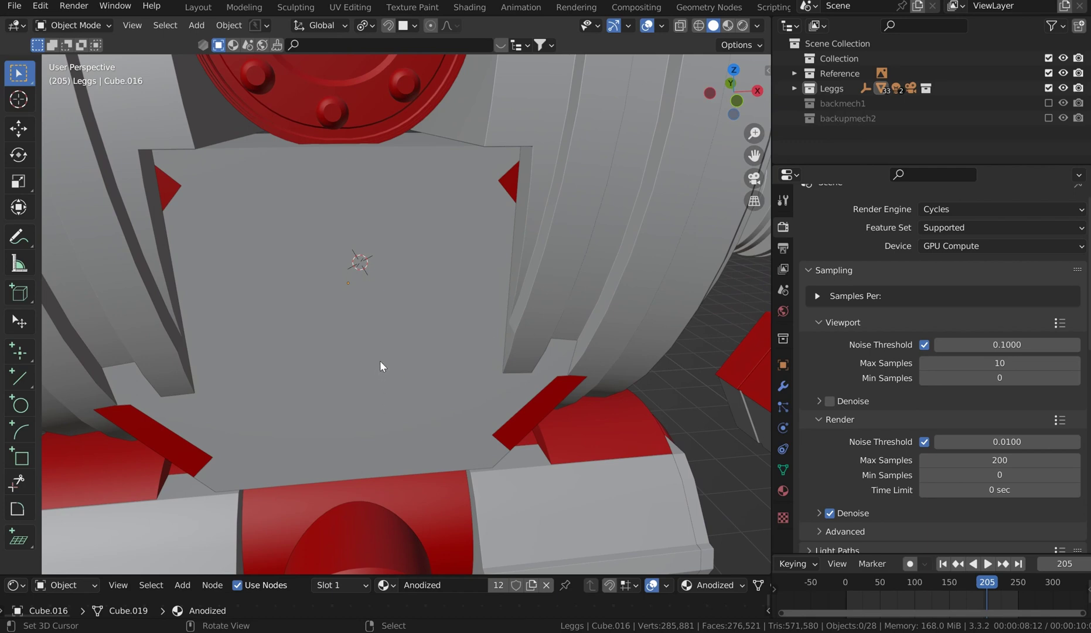
left_click(366, 219)
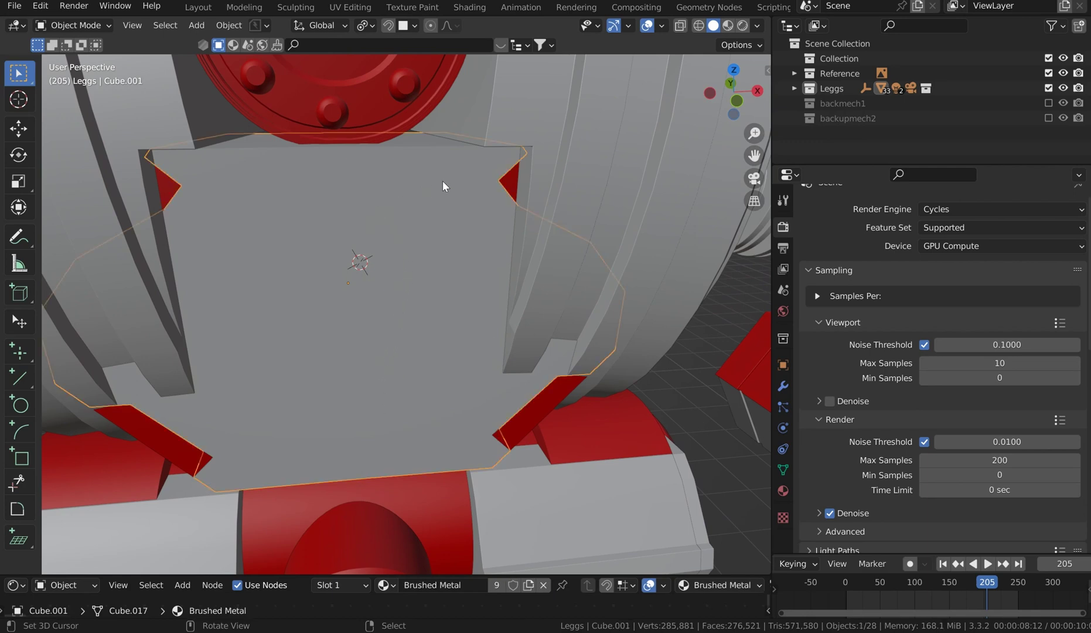
left_click(508, 182, "shift")
middle_click_drag(508, 184, 380, 272)
scroll(380, 272, "down", 6)
key("s")
key("y")
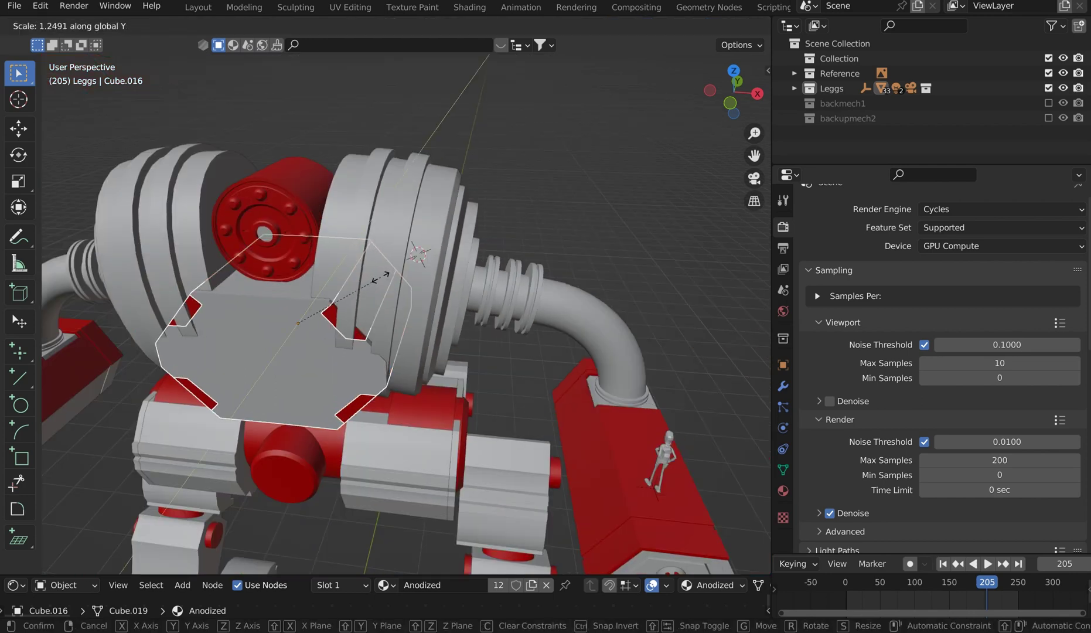
left_click(420, 285)
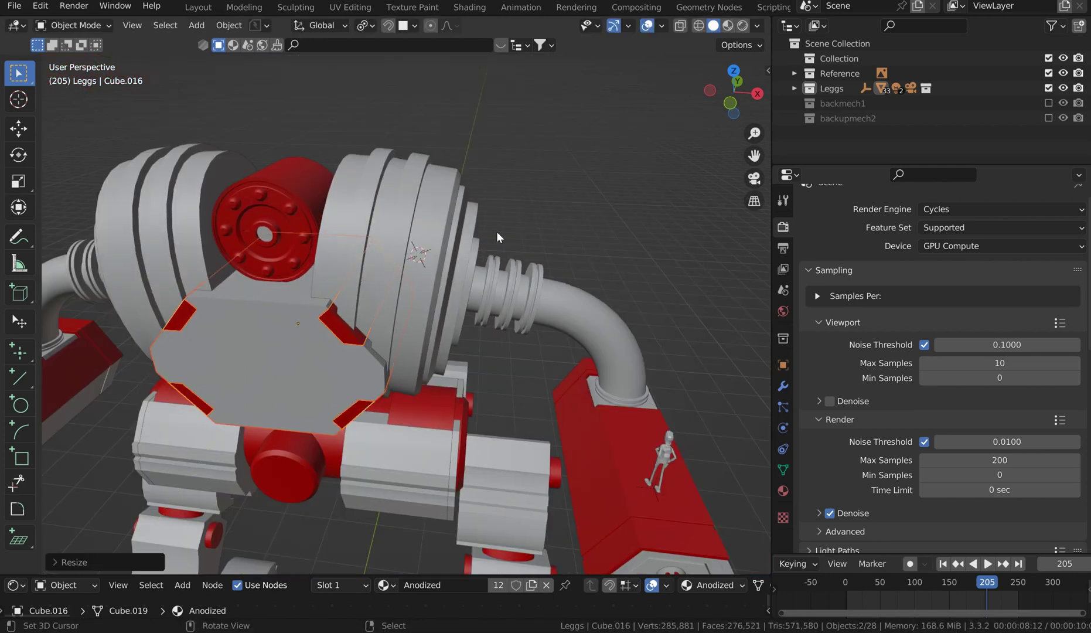
Select the body block with its red panels again, stretch both slightly along Y and apply their rotation.
key("Tab")
key("Tab")
key("alt+a")
mouse_move(548, 182)
middle_mouse_down()
mouse_move(582, 149)
mouse_move(513, 158)
mouse_move(597, 139)
mouse_move(393, 261)
mouse_move(511, 235)
mouse_move(279, 287)
mouse_move(207, 270)
mouse_move(330, 197)
mouse_move(472, 202)
mouse_move(322, 253)
middle_mouse_up()
left_click(441, 244)
left_click(223, 289, "shift")
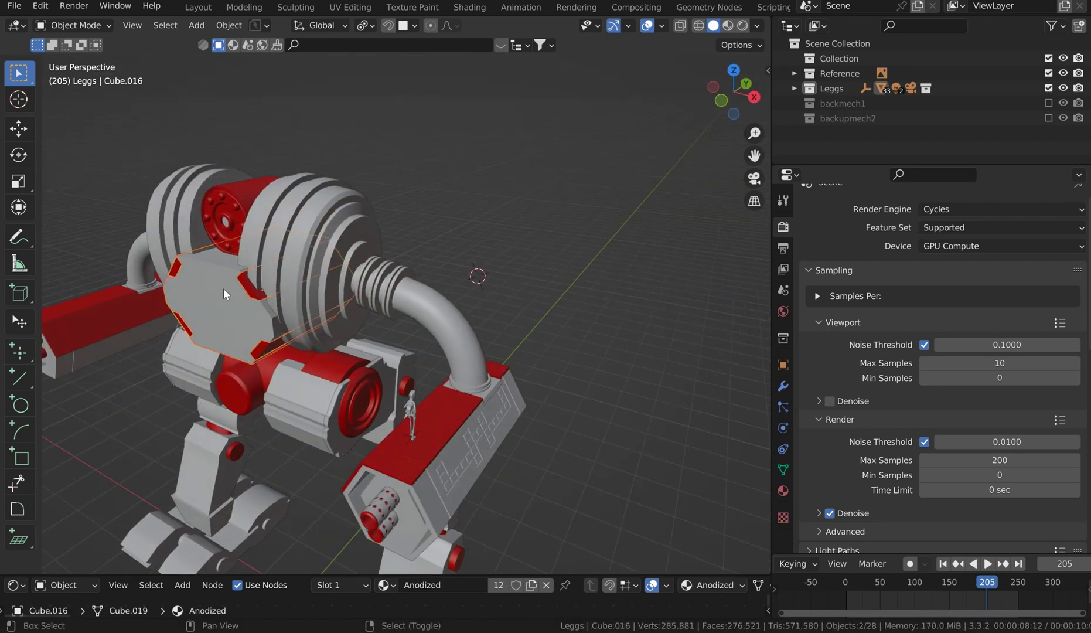
left_click(223, 288, "shift")
key("s")
key("y")
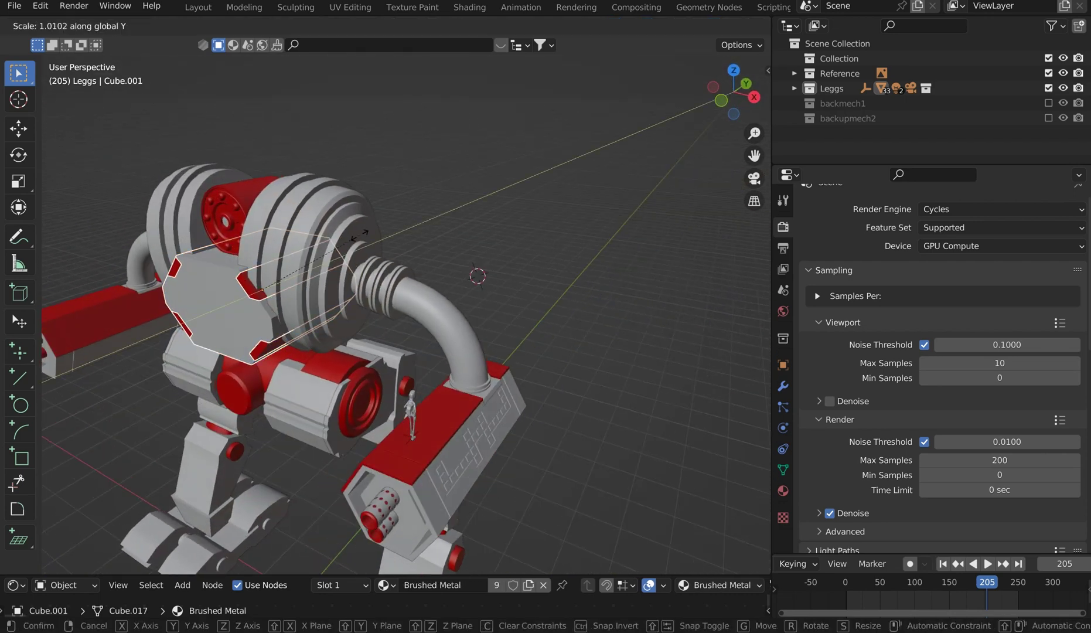
left_click(367, 234)
key("ctrl+a")
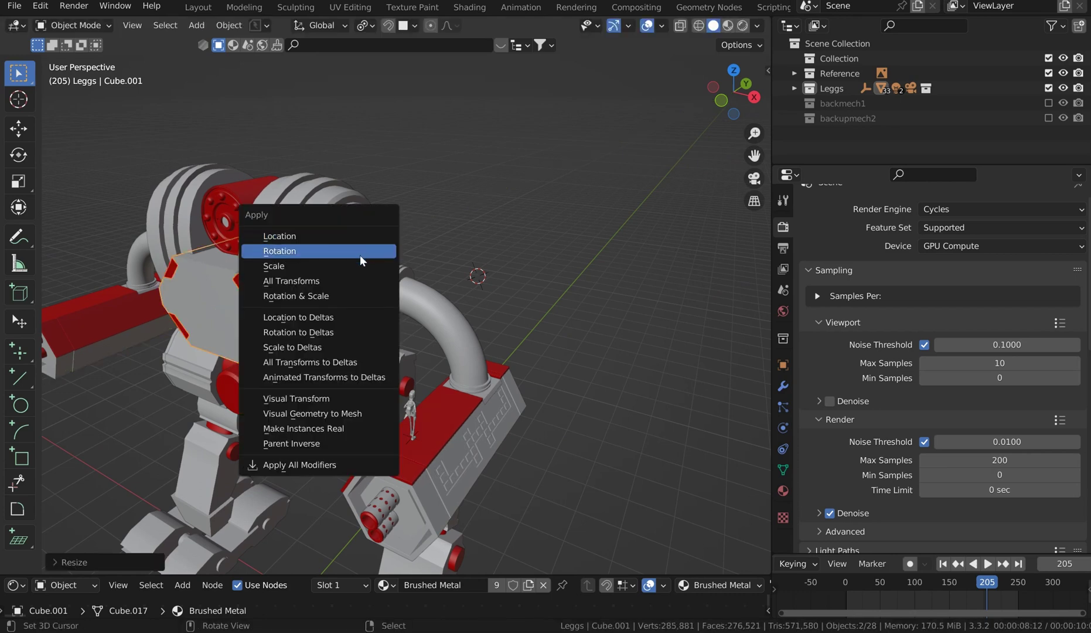
left_click(360, 256)
Shift the body block and its red panels a short distance along the Y axis toward the mech's back.
key("g")
key("y")
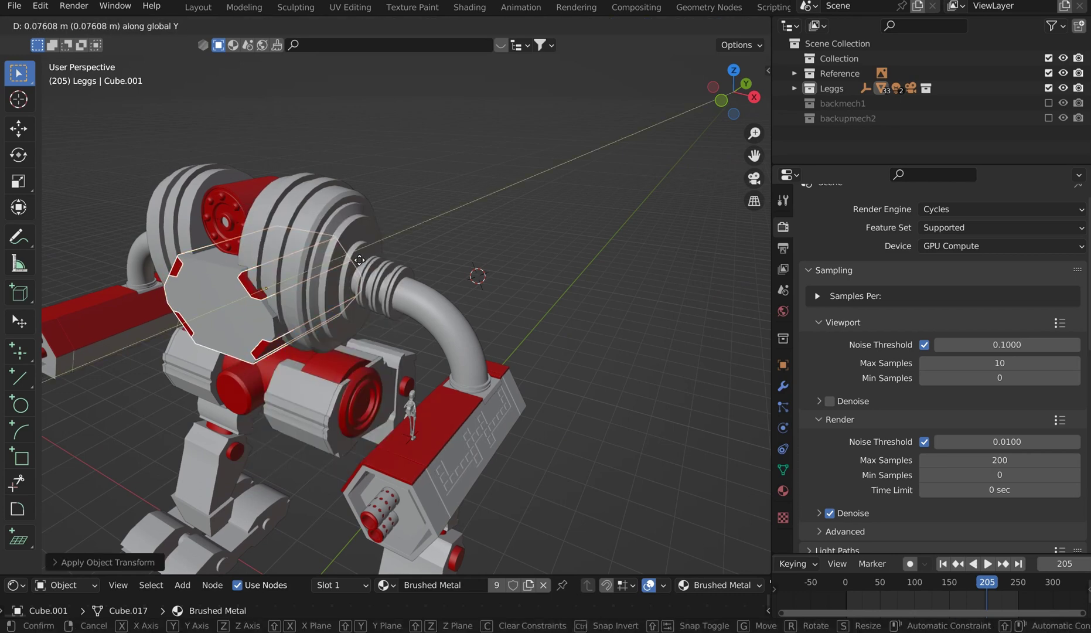
left_click(361, 260)
key("g")
key("y")
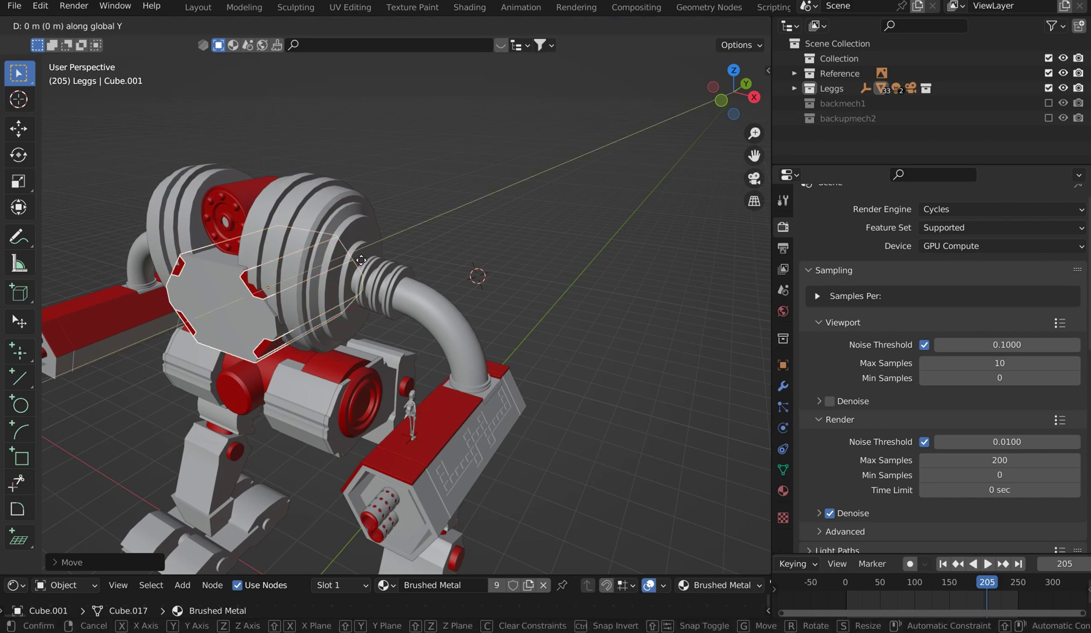
left_click(364, 258)
Extend the body block and its red panels a little further along Y from the rear view and apply the transform.
scroll(393, 233, "down", 2)
middle_click_drag(406, 225, 338, 197)
scroll(348, 212, "up", 2)
scroll(372, 271, "up", 4)
middle_click_drag(372, 271, 374, 232)
key("s")
key("y")
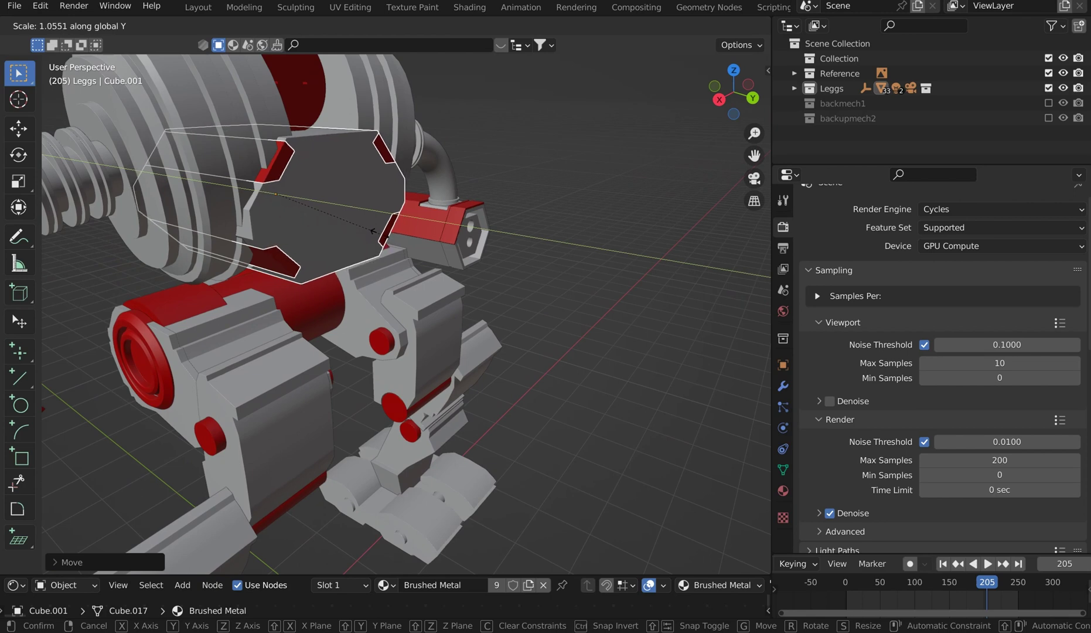
left_click(379, 233)
key("ctrl+a")
left_click(360, 253)
Isolate the red hip cylinder in local view and look at it straight from the right side.
middle_click_drag(348, 191, 206, 428)
left_click(174, 427)
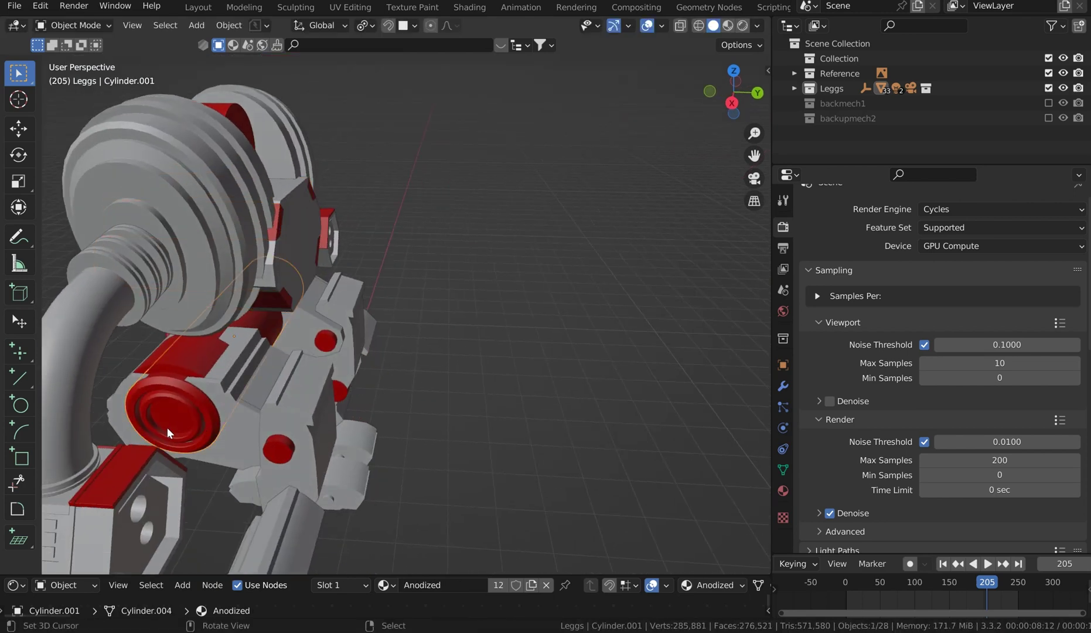
key("KP_Divide")
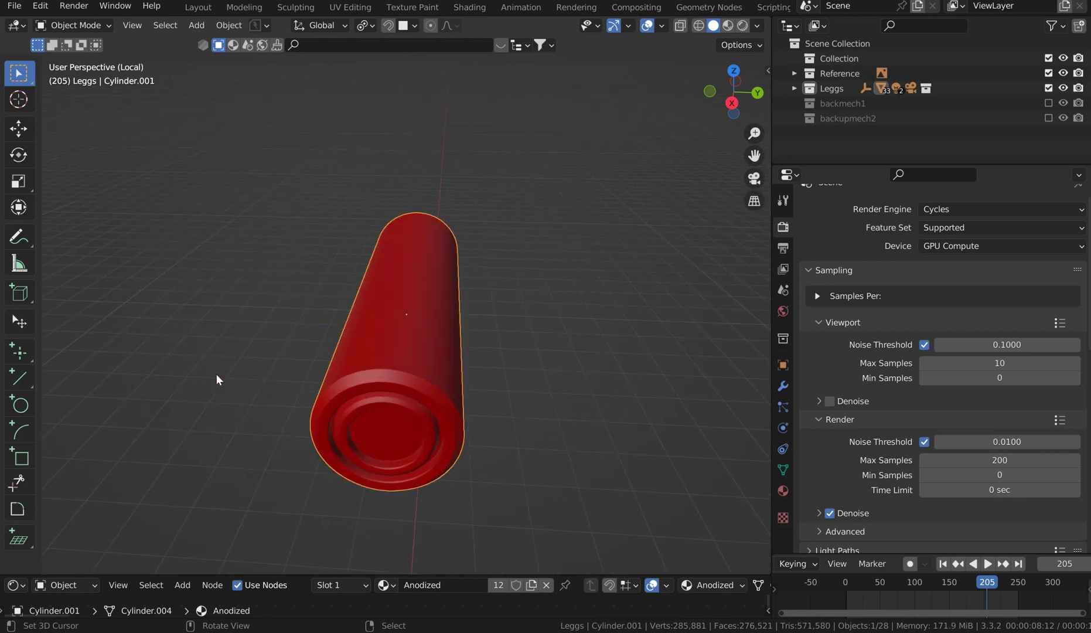
key("KP_1")
key("KP_3")
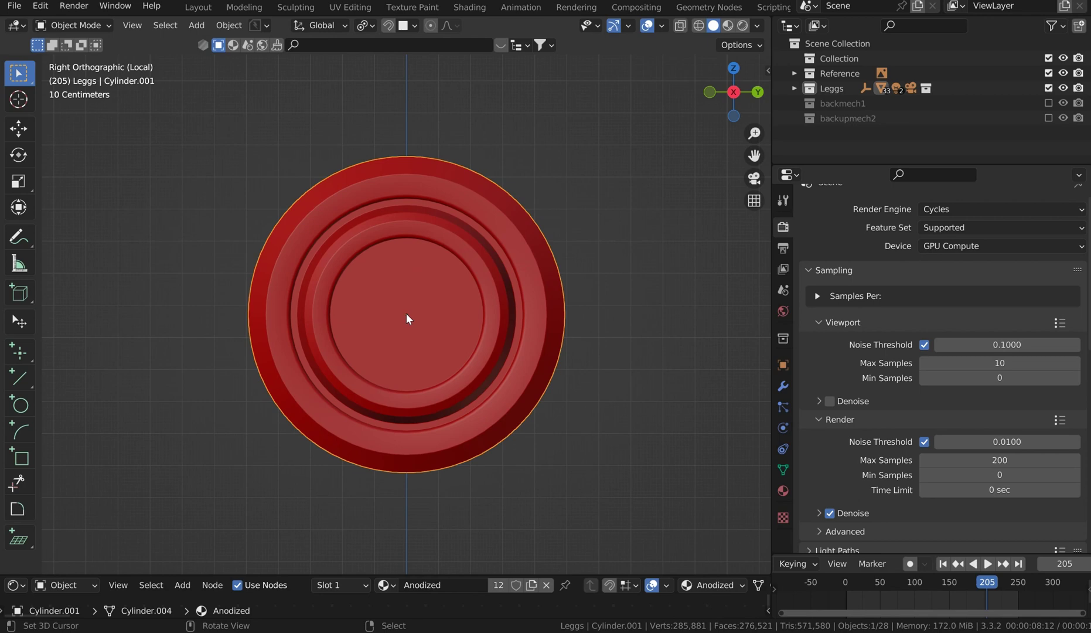
Separate a centred circular core lengthwise through the hip cylinder with a Rebool circle cut using 60 subdivisions.
key("ctrl+shift+x")
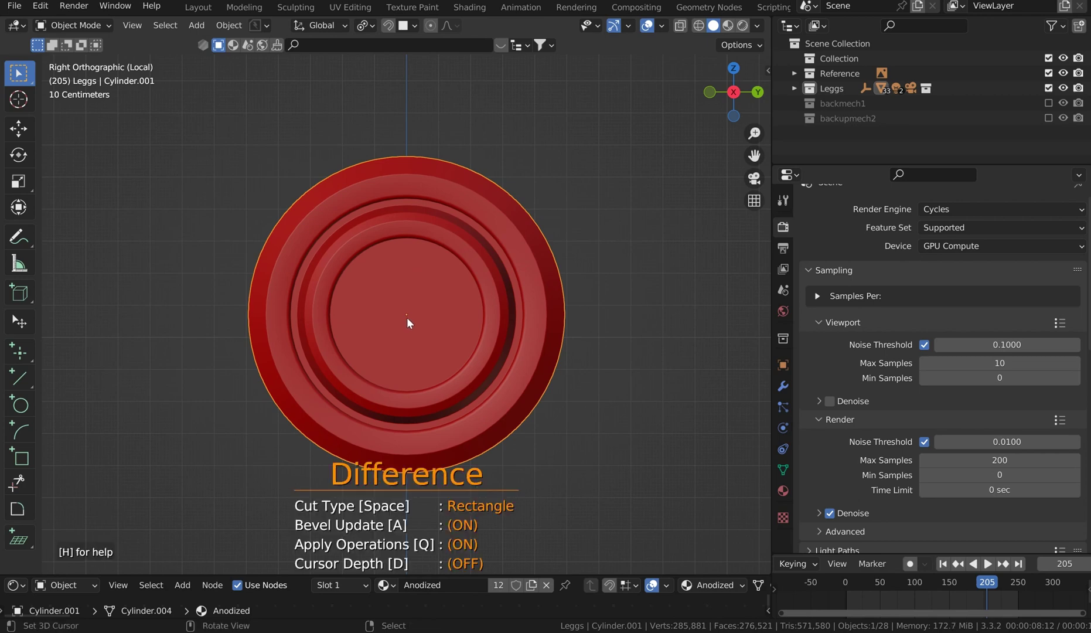
key("space")
key("space")
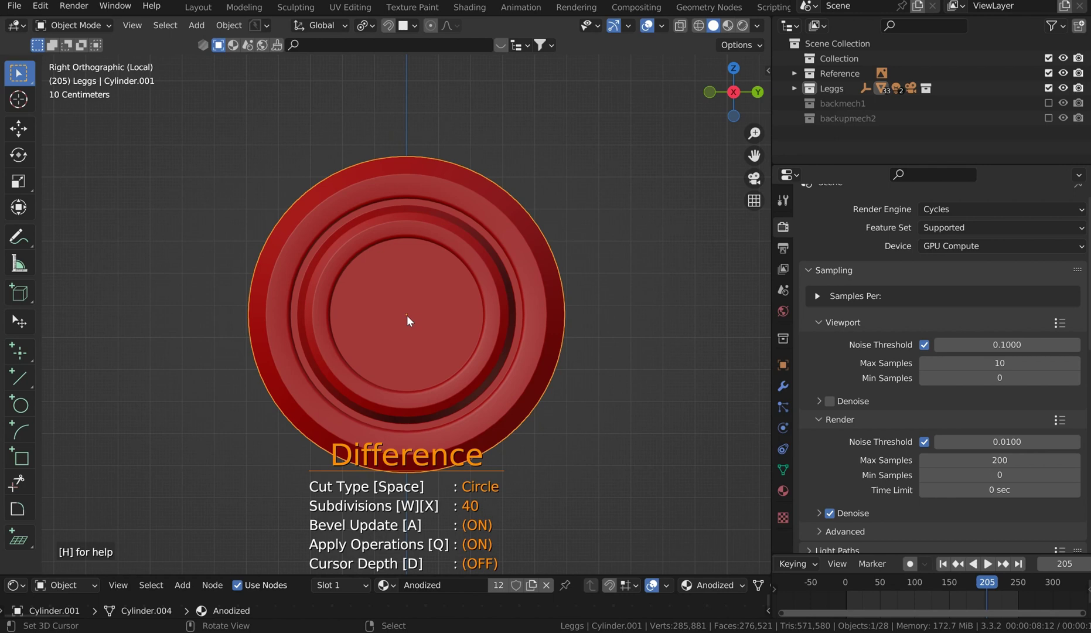
left_click_drag(405, 315, 471, 367)
key("w")
left_click_drag(470, 366, 474, 367)
key("shift")
middle_click_drag(474, 367, 489, 243)
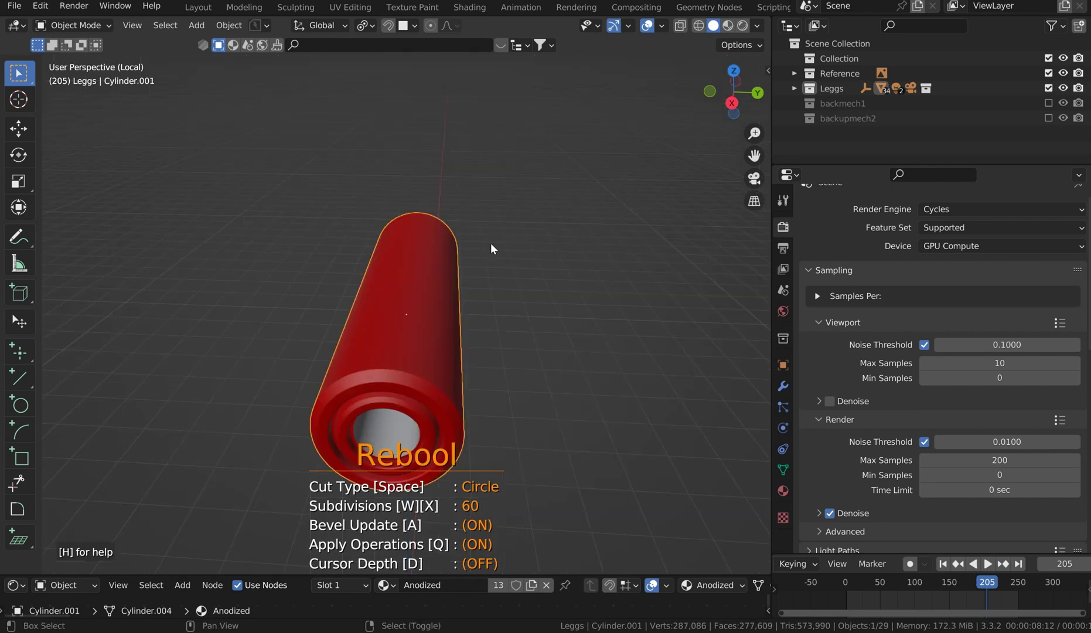
middle_click_drag(457, 318, 761, 65)
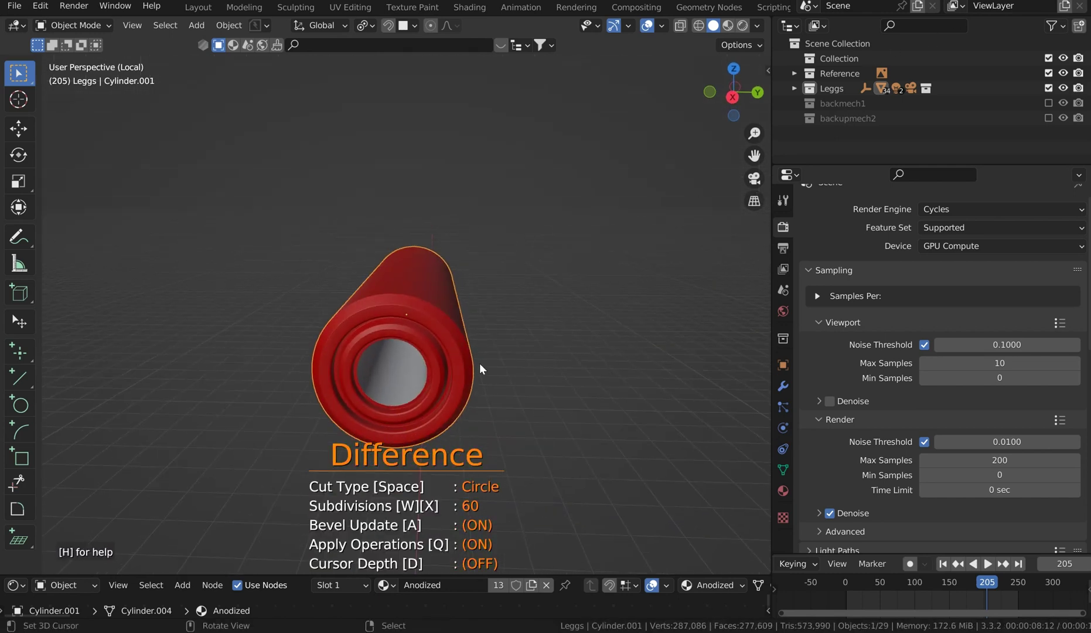
middle_click_drag(479, 363, 412, 318)
scroll(369, 312, "up", 5)
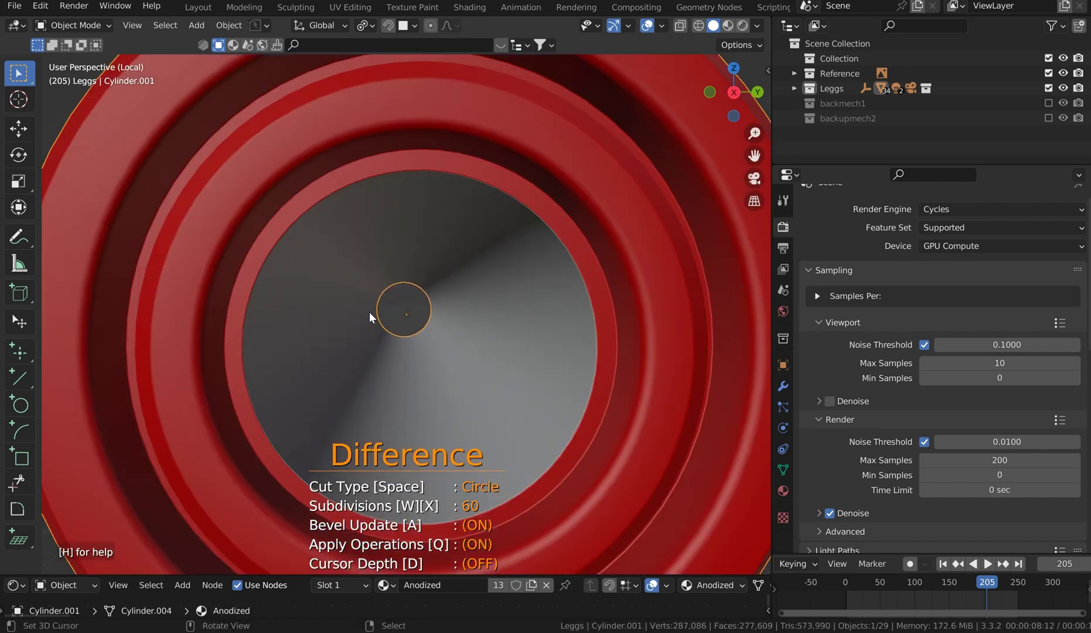
scroll(418, 325, "down", 7)
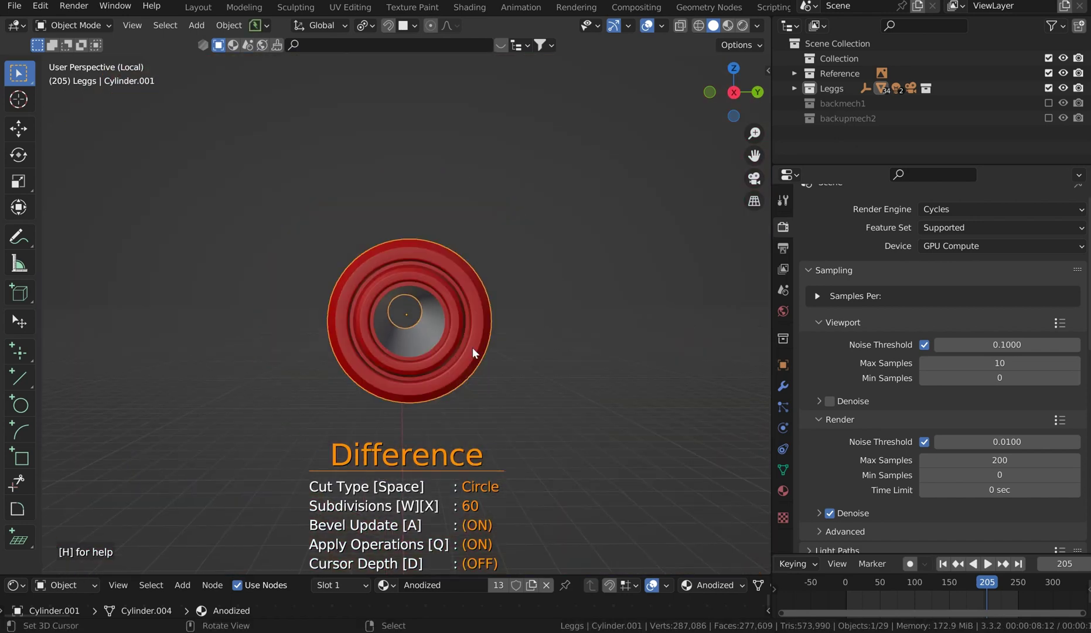
Leave the isolated view and shorten the separated core along X to about 0.98 so it sits recessed in the hip cylinder.
key("slash")
middle_click_drag(473, 348, 600, 367)
scroll(600, 367, "up", 5)
middle_click_drag(688, 396, 545, 399)
scroll(574, 417, "up", 2)
left_click(545, 399)
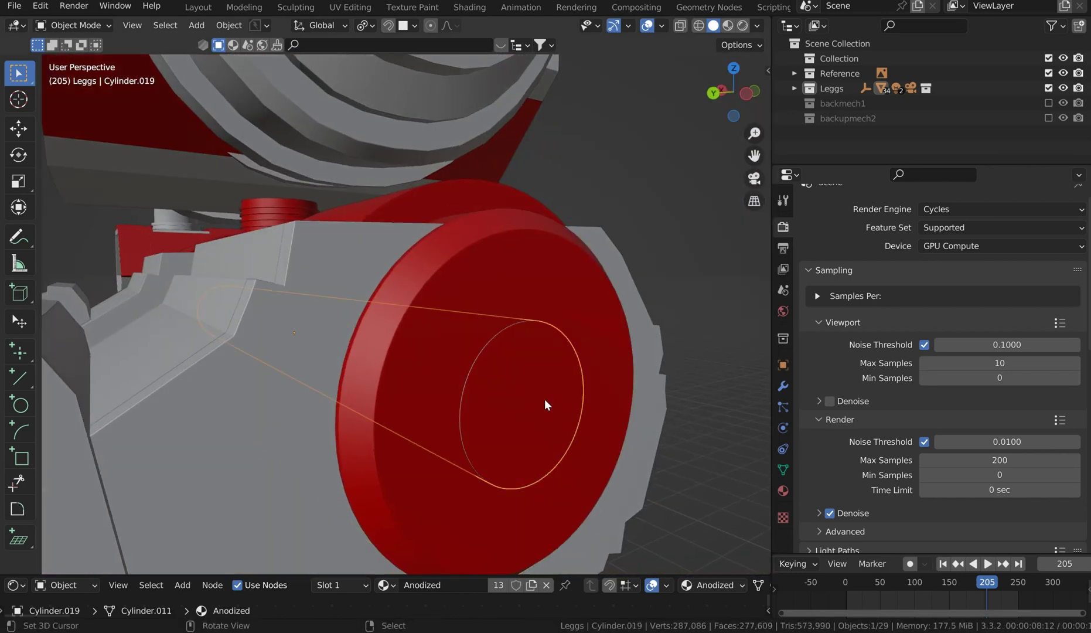
key("s")
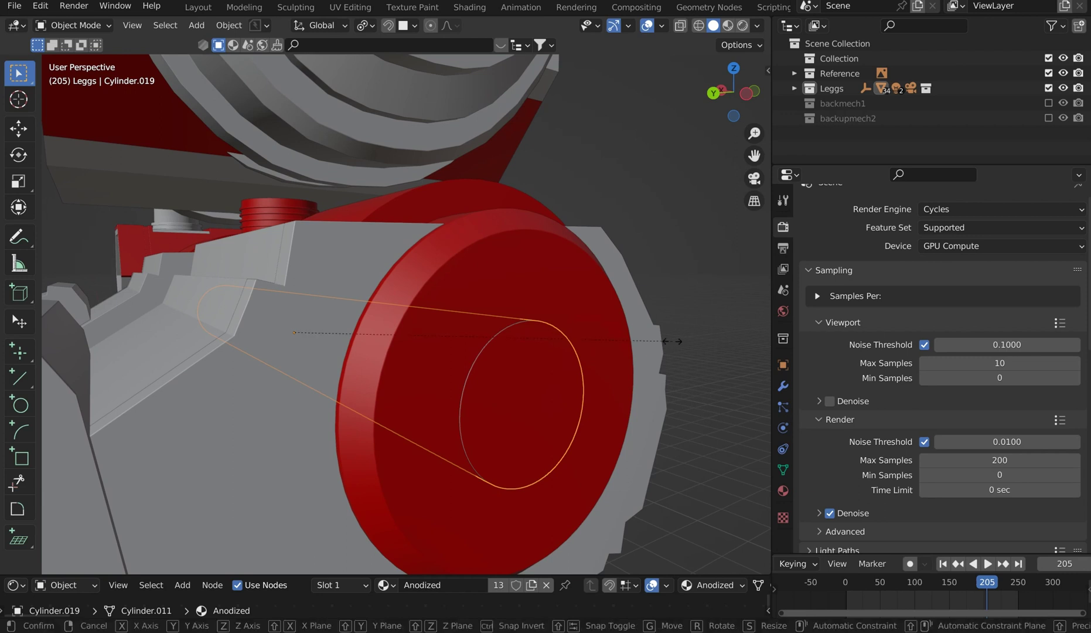
key("x")
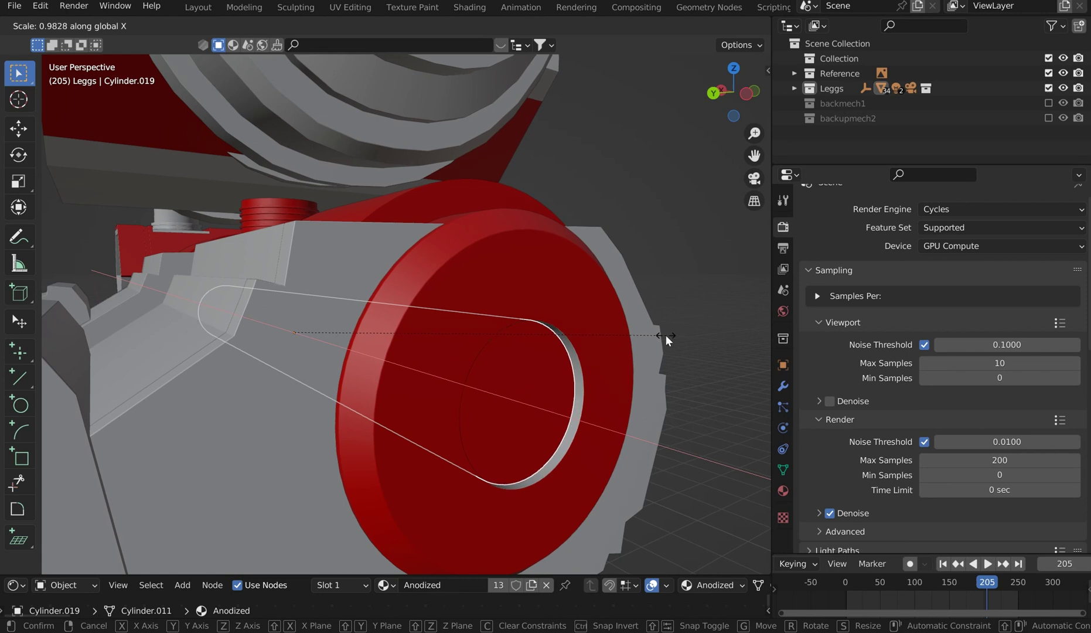
left_click(665, 335)
Open the outer hip cylinder's mesh for editing and clear its selection.
left_click(574, 319)
key("Tab")
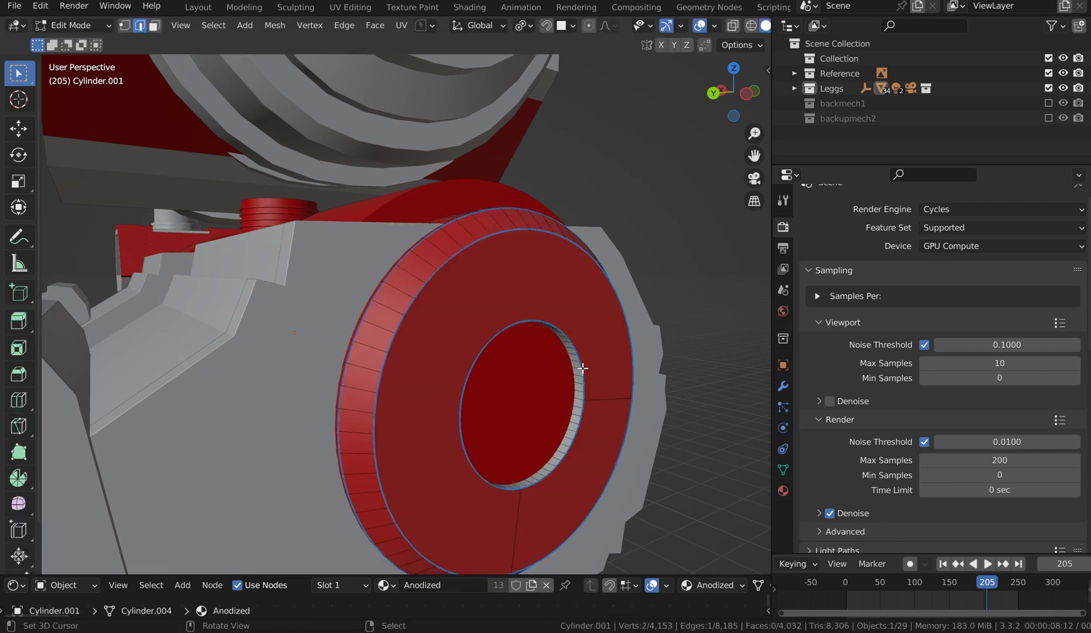
key("alt+a")
Try to bevel the edge loop around the circular hole in the hip cylinder's end cap.
left_click(573, 344, "alt+shift")
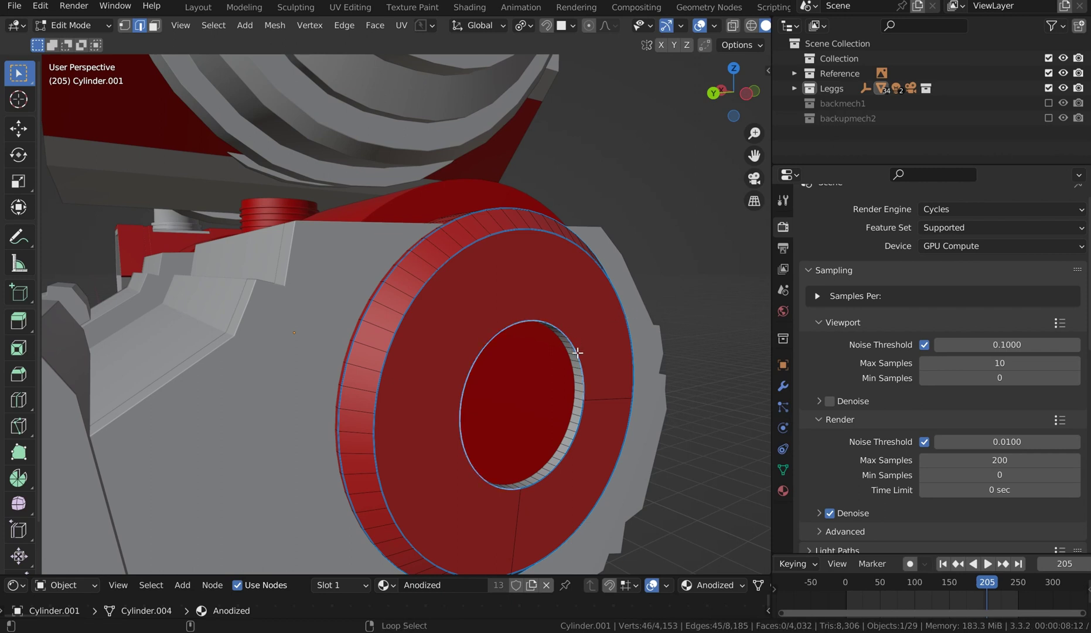
key("ctrl+b")
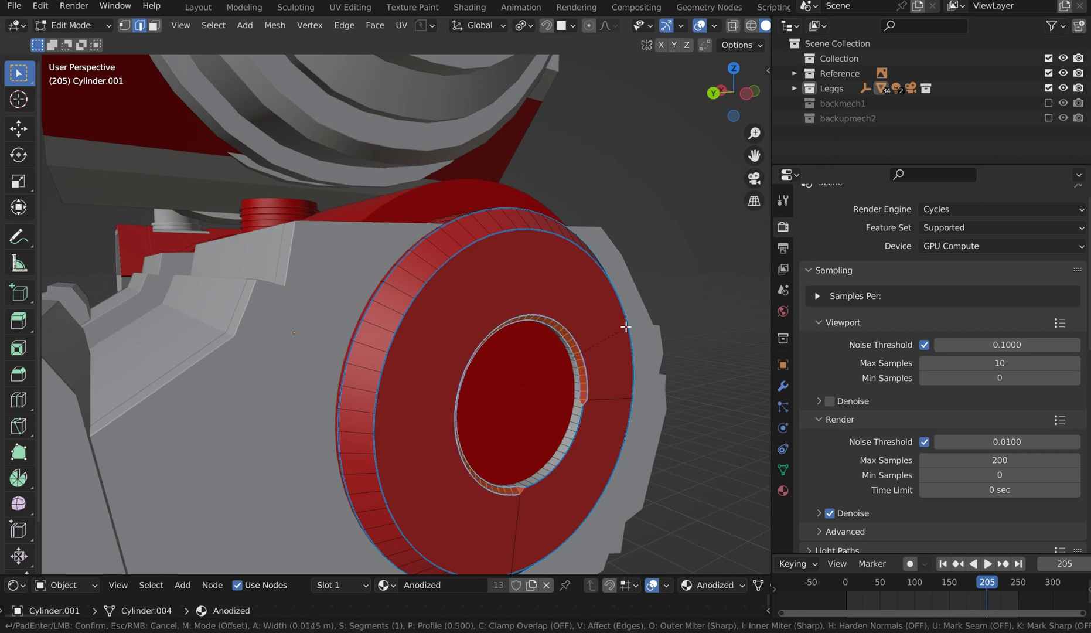
right_click(624, 331)
left_click(596, 401, "shift")
key("space")
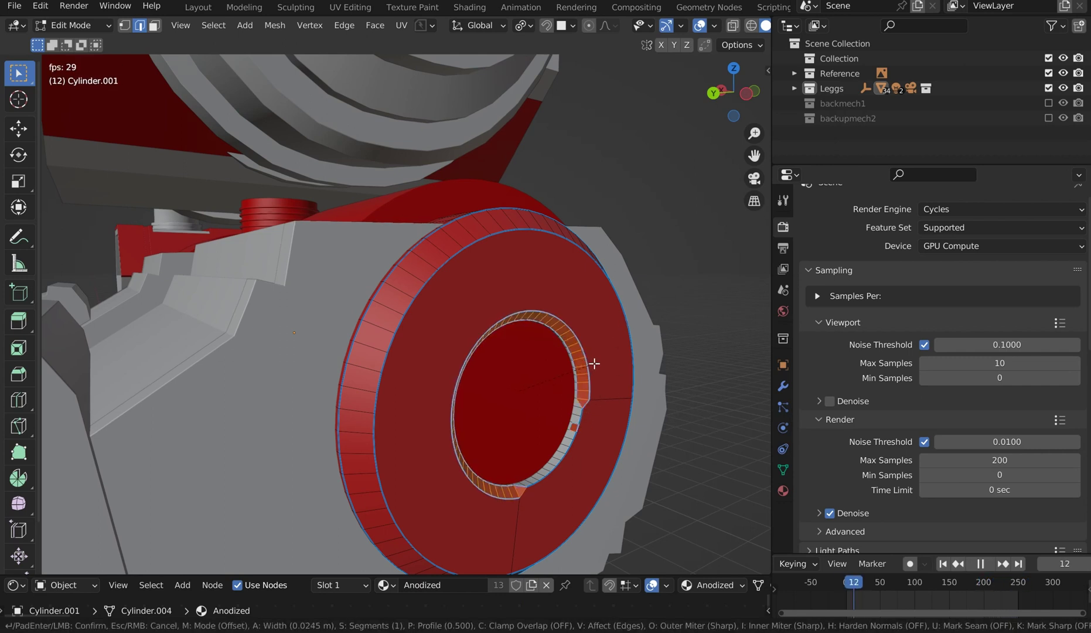
key("space")
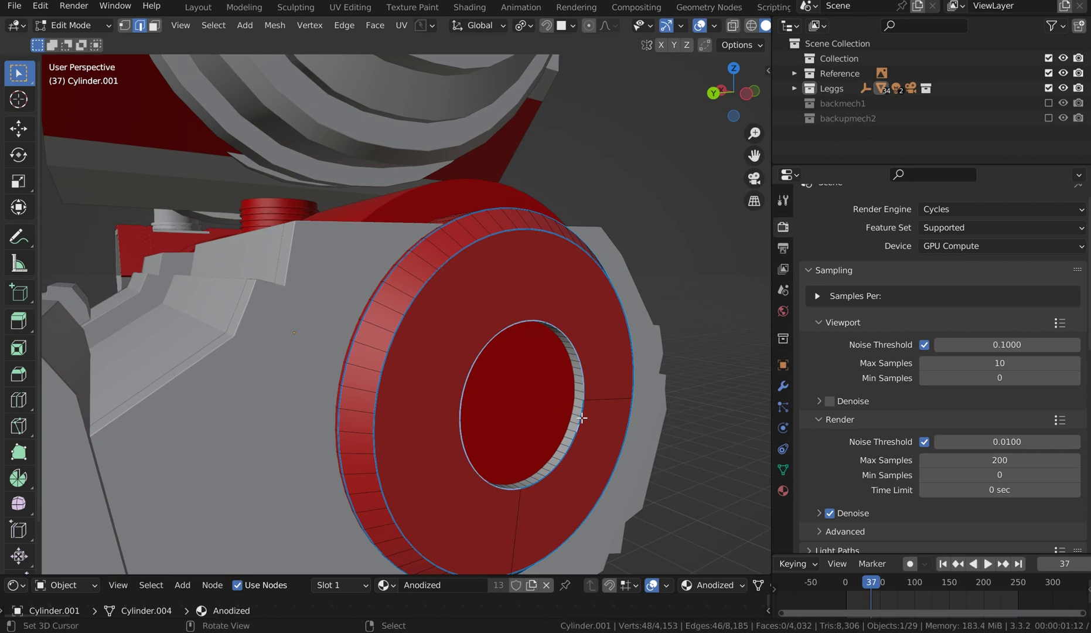
Select the hip cylinder's entire mesh and merge its duplicate vertices by distance.
middle_click_drag(623, 342, 594, 353)
key("a")
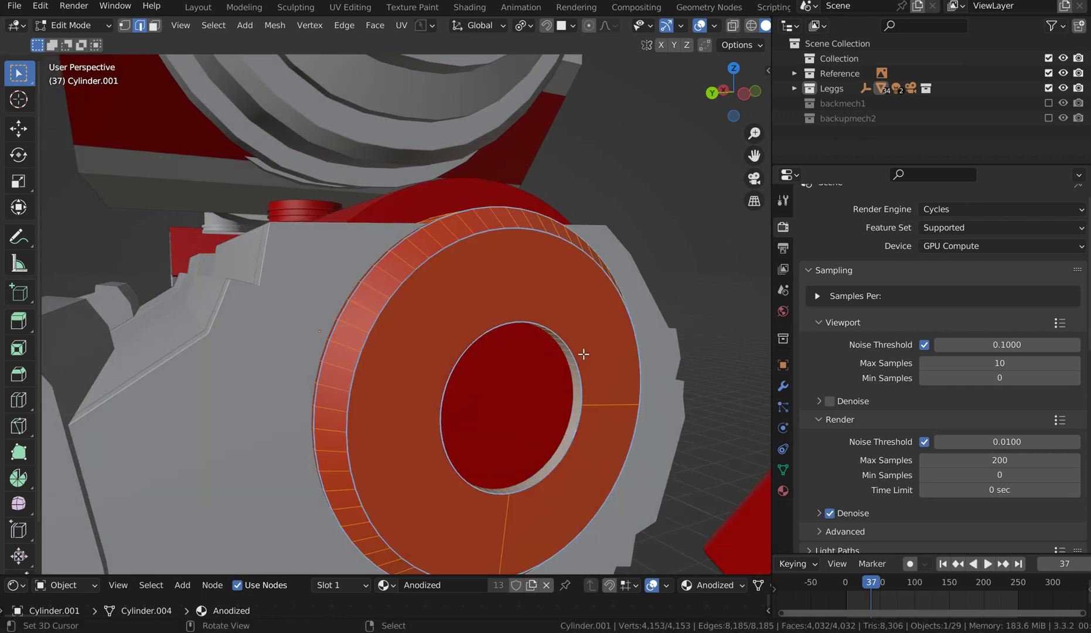
key("m")
left_click(546, 407)
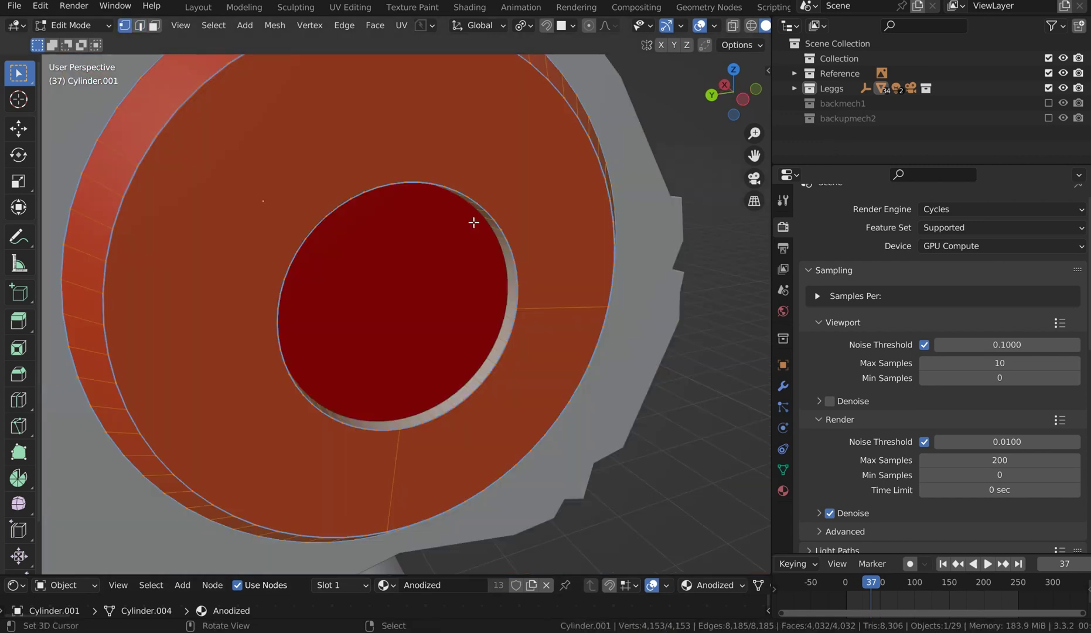
Select the complete rim of the circular hole in the hip cylinder's end cap, bevel it about 0.02 m and leave mesh editing.
middle_click_drag(473, 223, 525, 245)
left_click(525, 245)
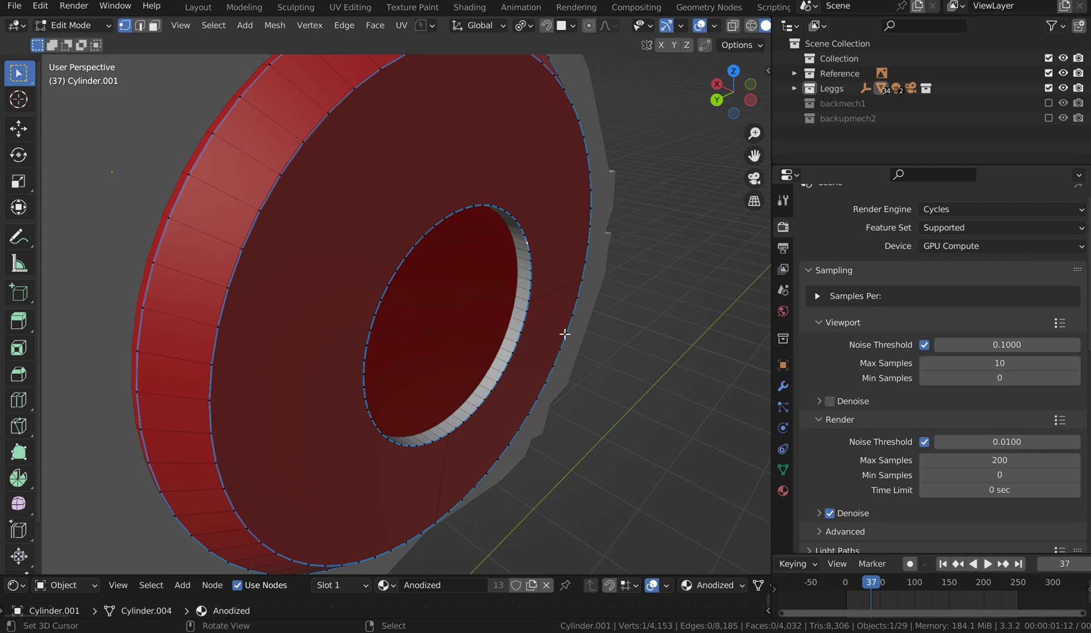
middle_click_drag(564, 334, 387, 379)
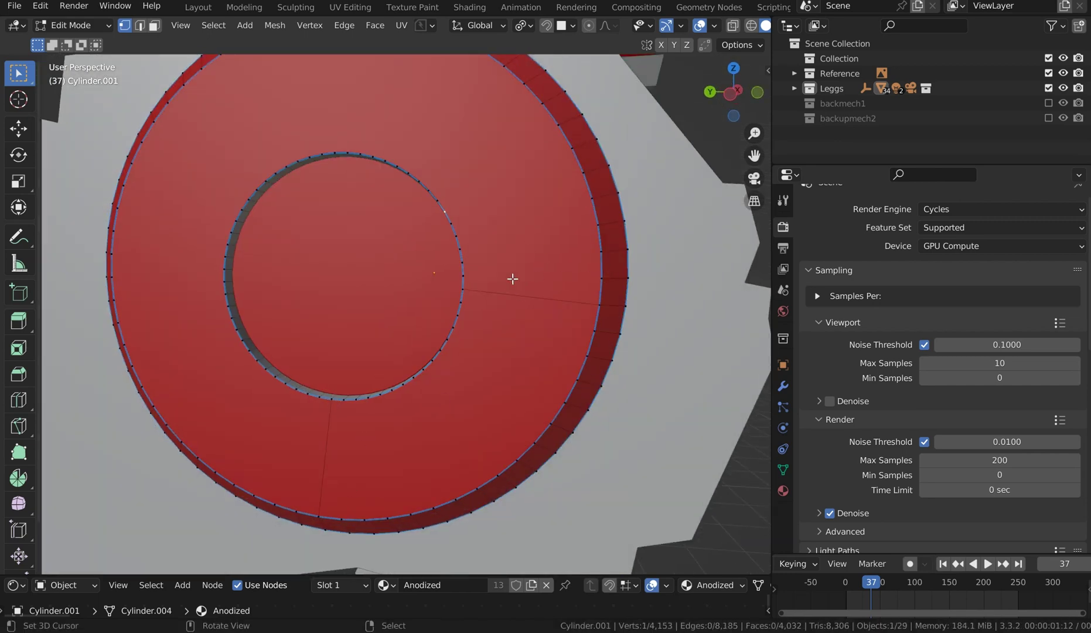
left_click(462, 275, "alt+shift")
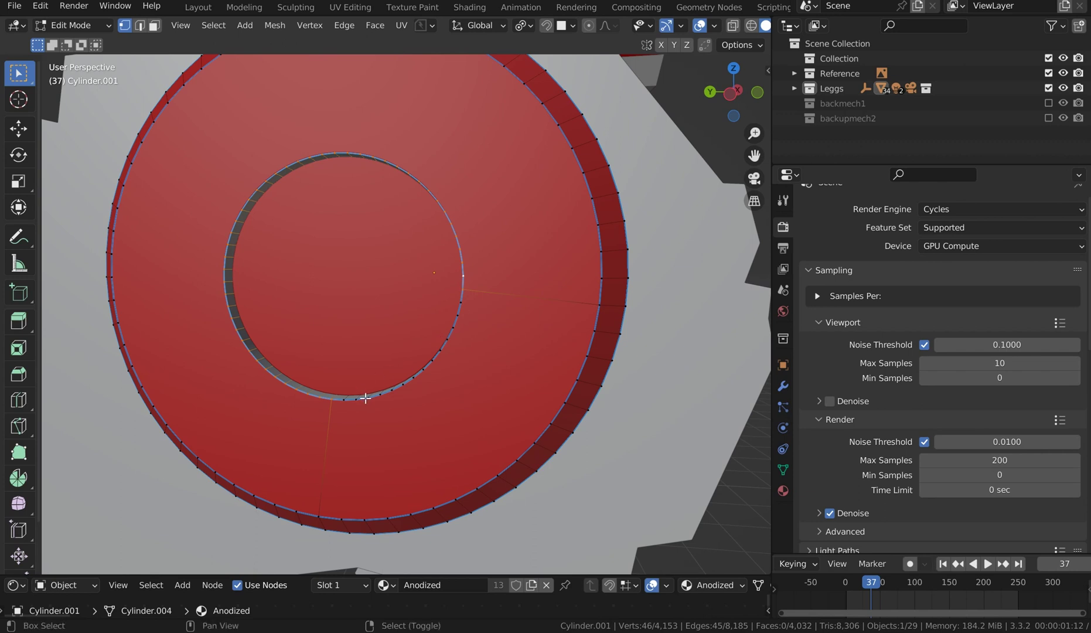
left_click(458, 315, "ctrl")
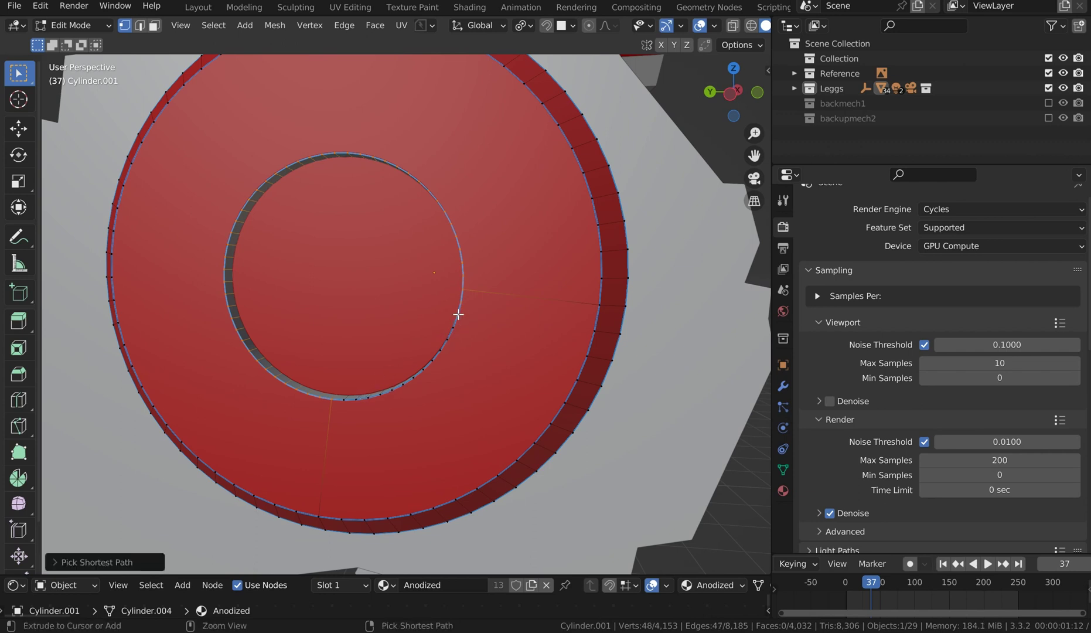
left_click(343, 401, "ctrl")
mouse_move(426, 209)
middle_mouse_down()
mouse_move(479, 231)
mouse_move(530, 200)
middle_mouse_up()
key("ctrl+b")
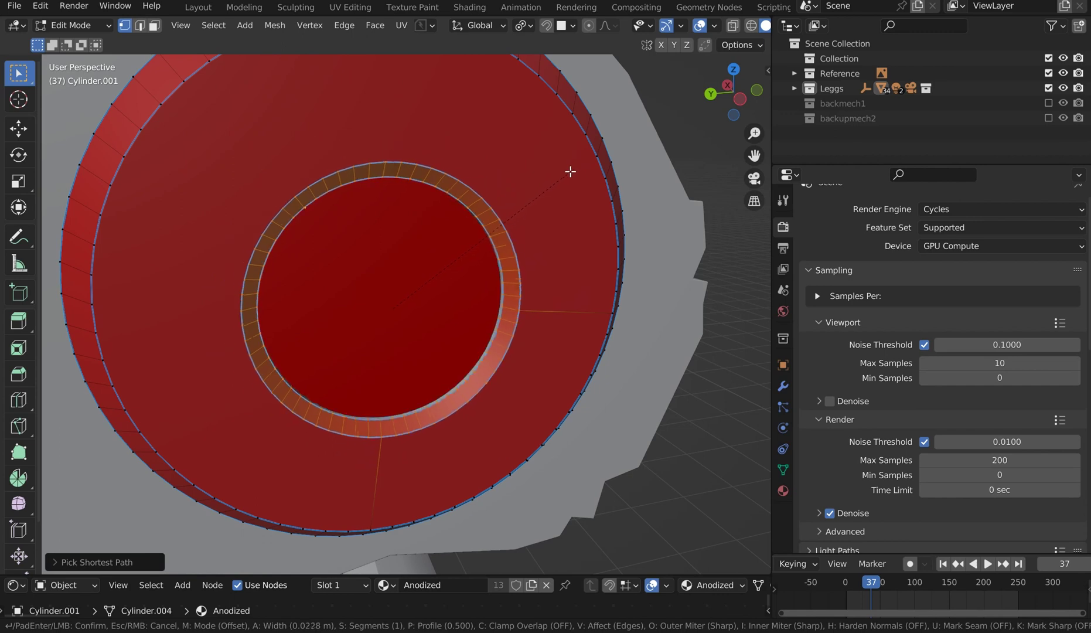
left_click(575, 166)
key("Tab")
left_click(542, 141)
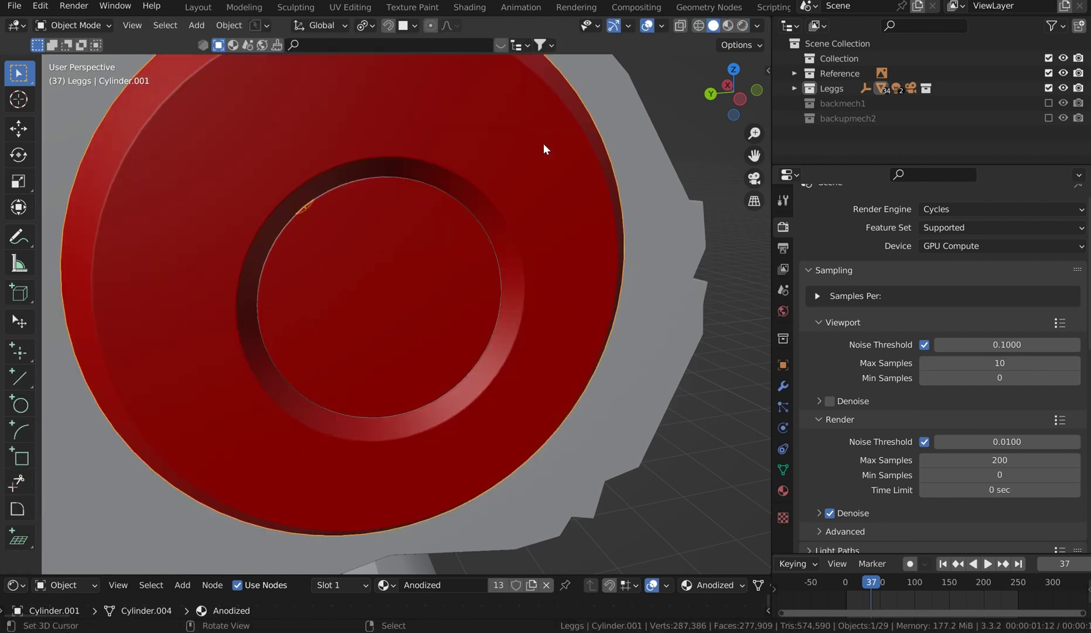
Scale the hip cylinder's inner core along global X to about 0.998, then clear the selection.
scroll(543, 139, "down", 3)
middle_click_drag(545, 140, 475, 263)
left_click(474, 263)
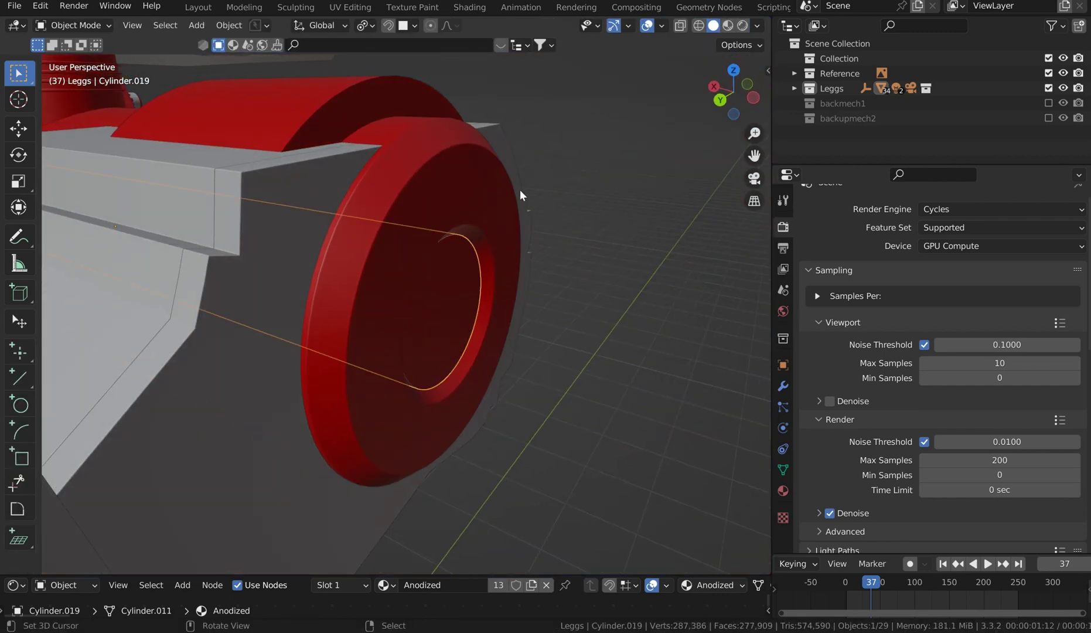
key("s")
key("x")
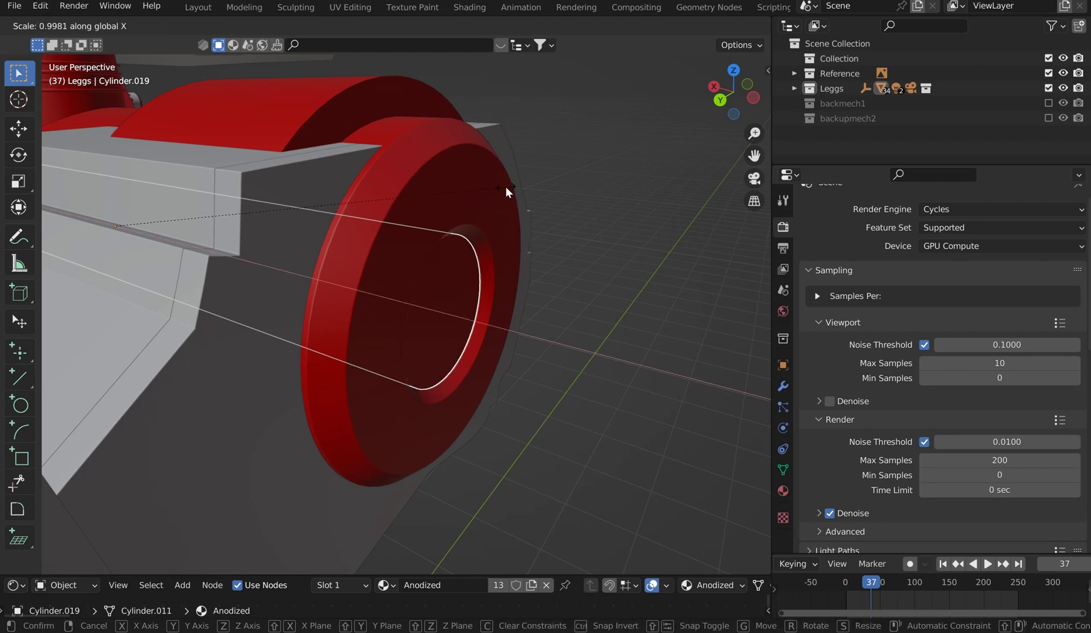
left_click(506, 187)
left_click(574, 160)
Isolate the mirrored pair of red pins in the upper legs and look at them from above.
middle_click_drag(574, 159, 331, 195)
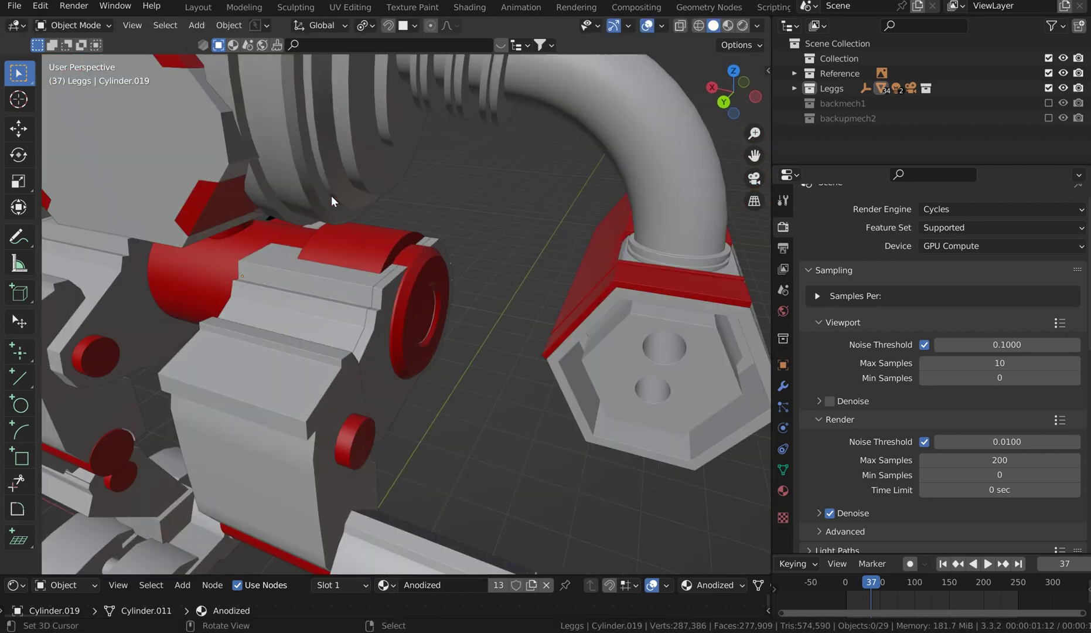
middle_click_drag(352, 243, 223, 441)
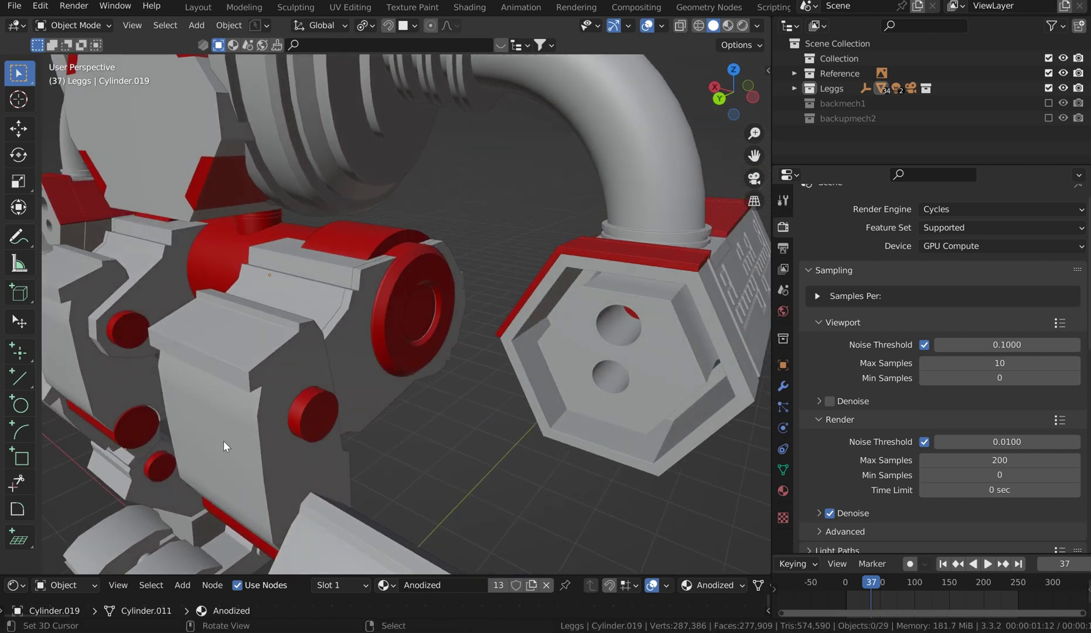
left_click(330, 415)
key("KP_Divide")
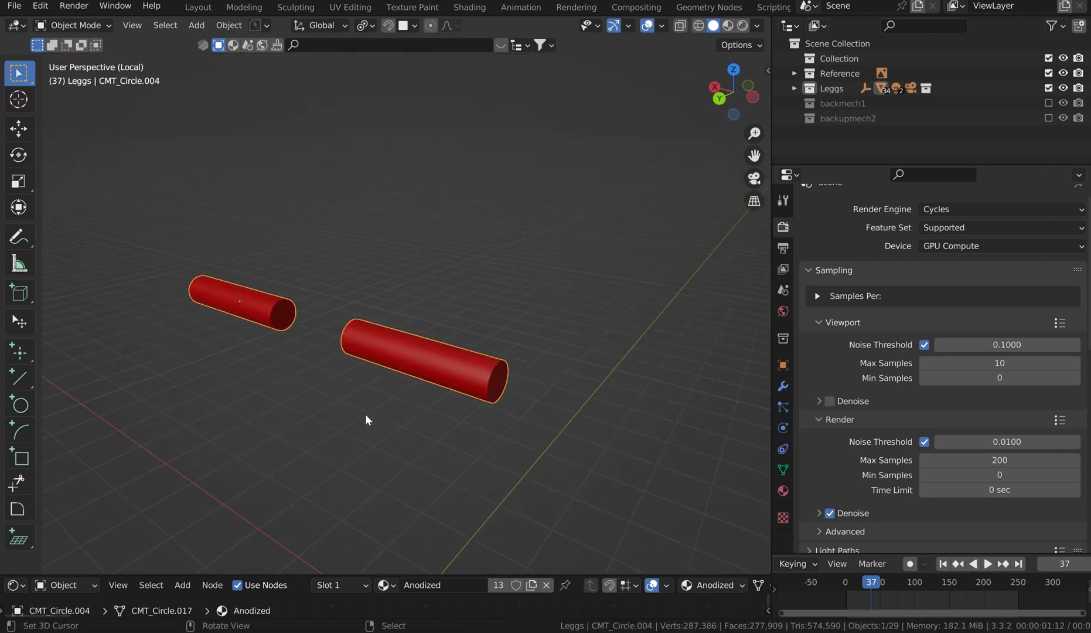
middle_click_drag(364, 413, 468, 451)
key("KP_7")
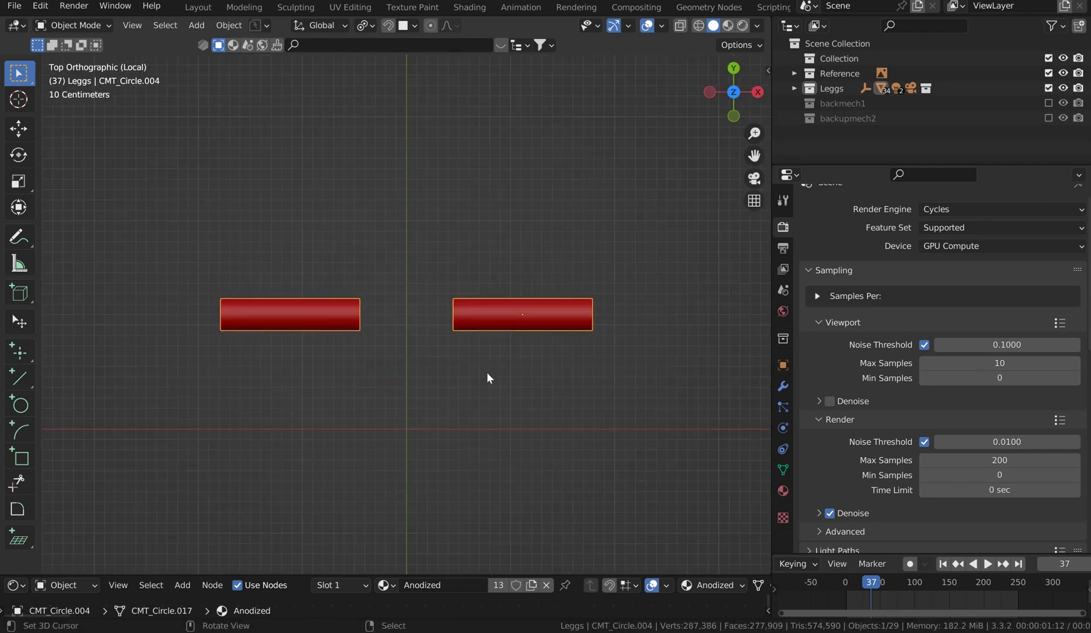
Open the upper leg pin's mesh and add 14 evenly spaced loop cuts around its length.
middle_click_drag(488, 373, 532, 374)
key("Tab")
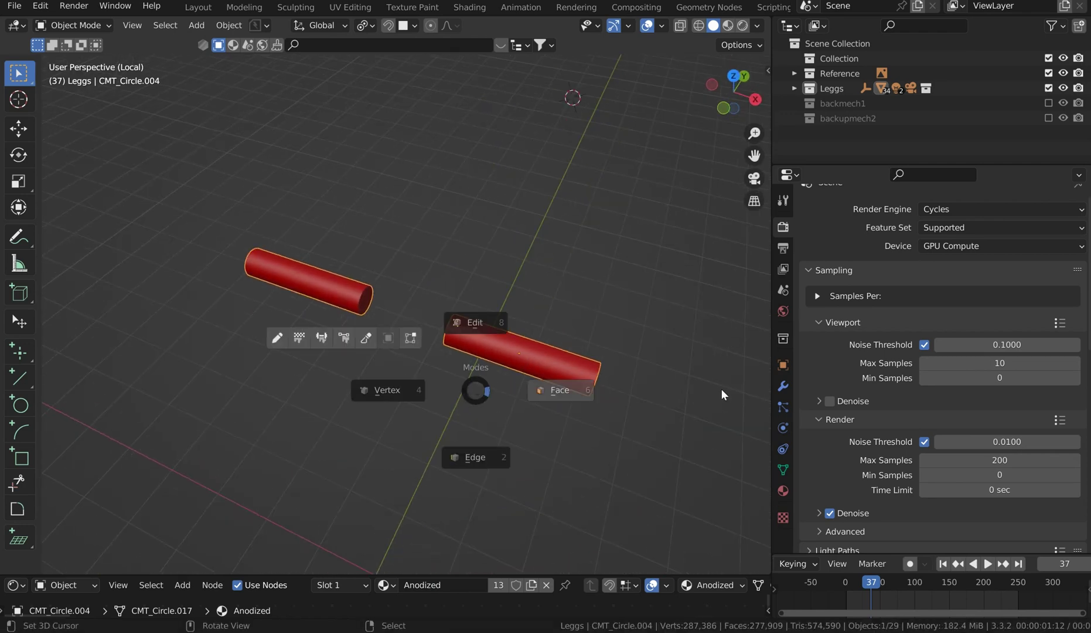
left_click(721, 389)
key("1")
key("ctrl+r")
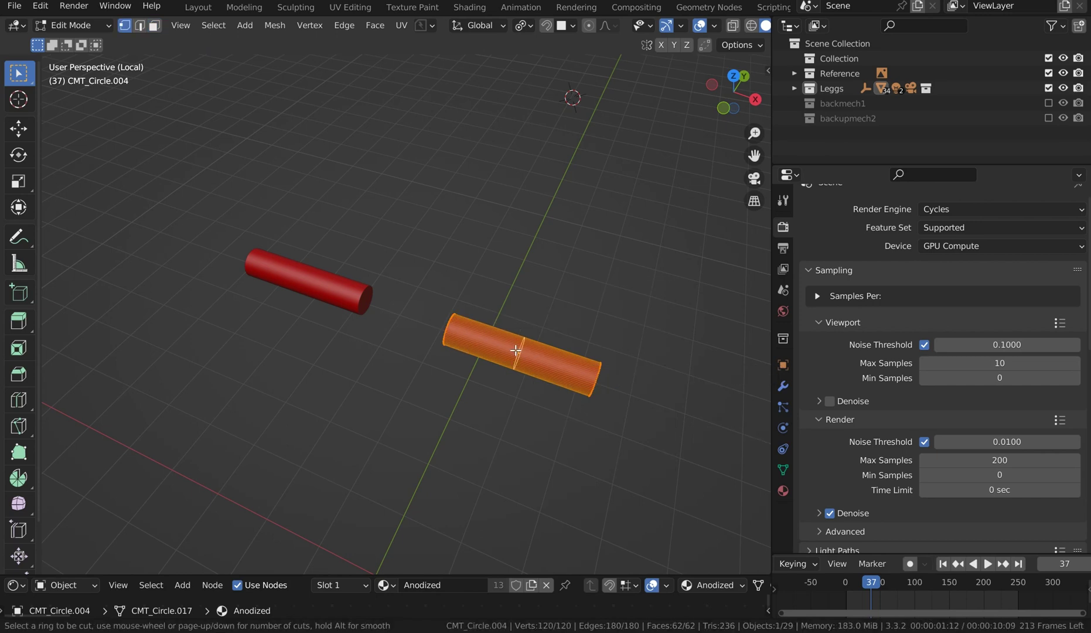
scroll(515, 350, "up", 14)
left_click(515, 350)
right_click(516, 350)
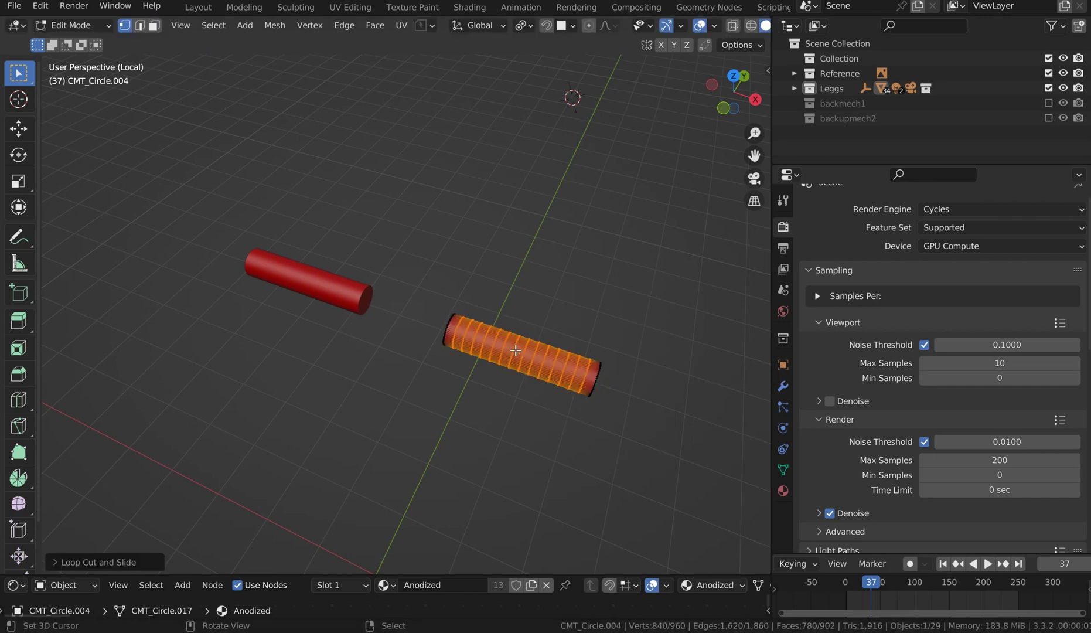
key("Tab")
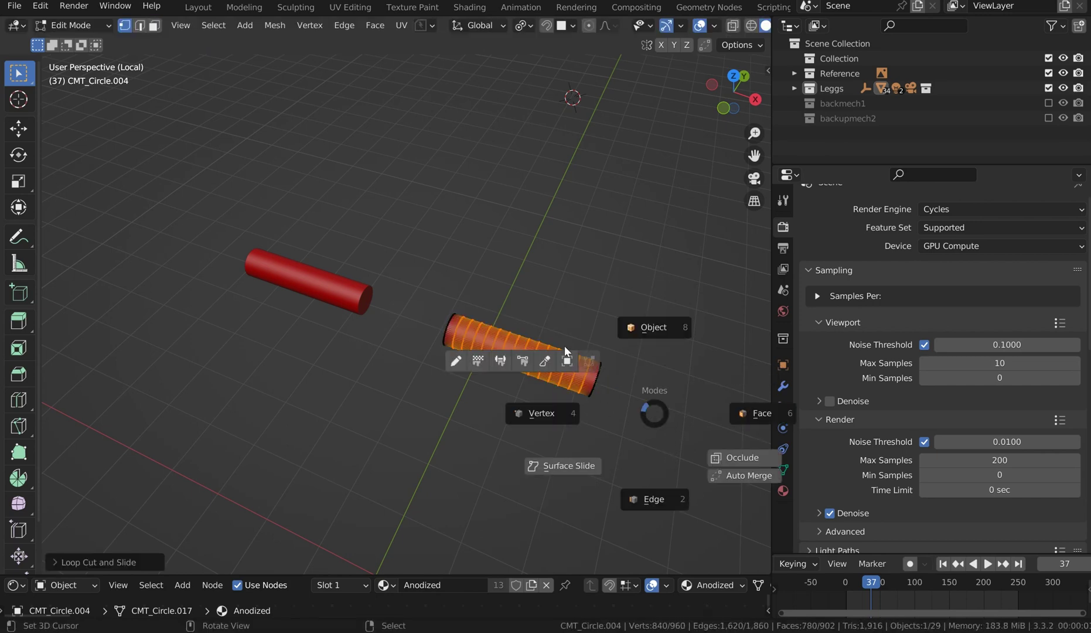
key("Escape")
Place the 3D cursor on the pin's upper surface near its outer end, then return to Object Mode in right view.
key("KP_7")
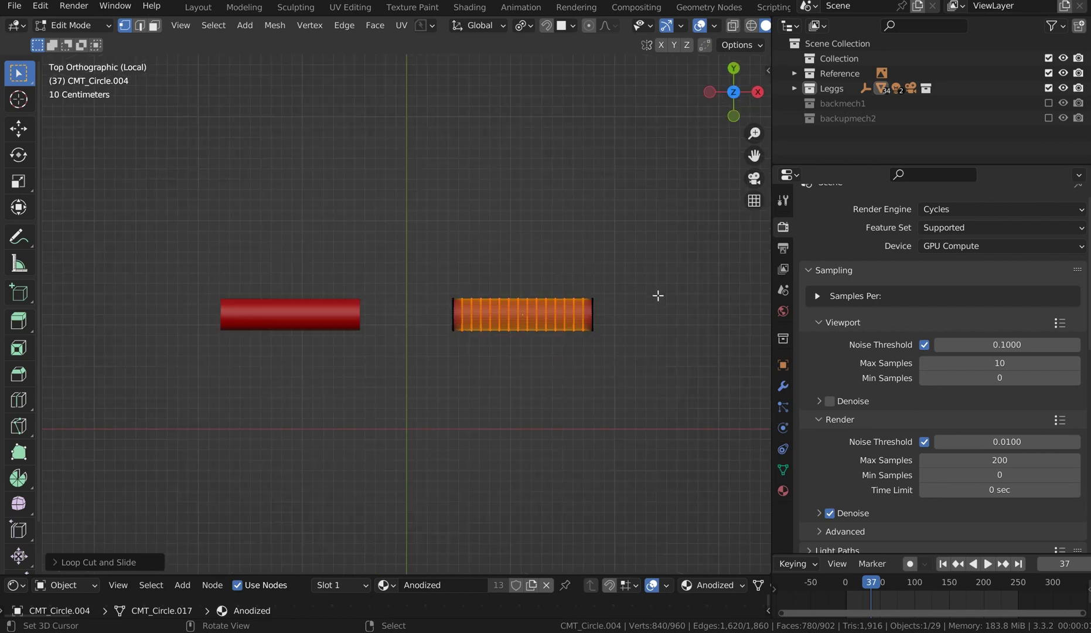
left_click(585, 316)
scroll(626, 315, "up", 6)
middle_click_drag(510, 312, 98, 298, "shift")
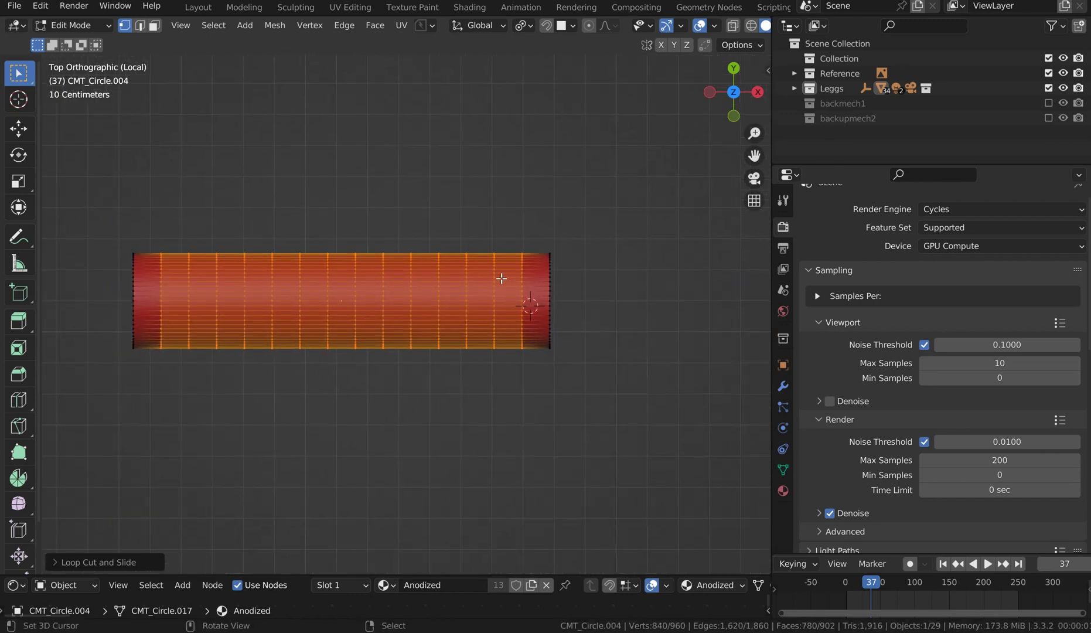
left_click(524, 298)
key("KP_3")
key("Tab")
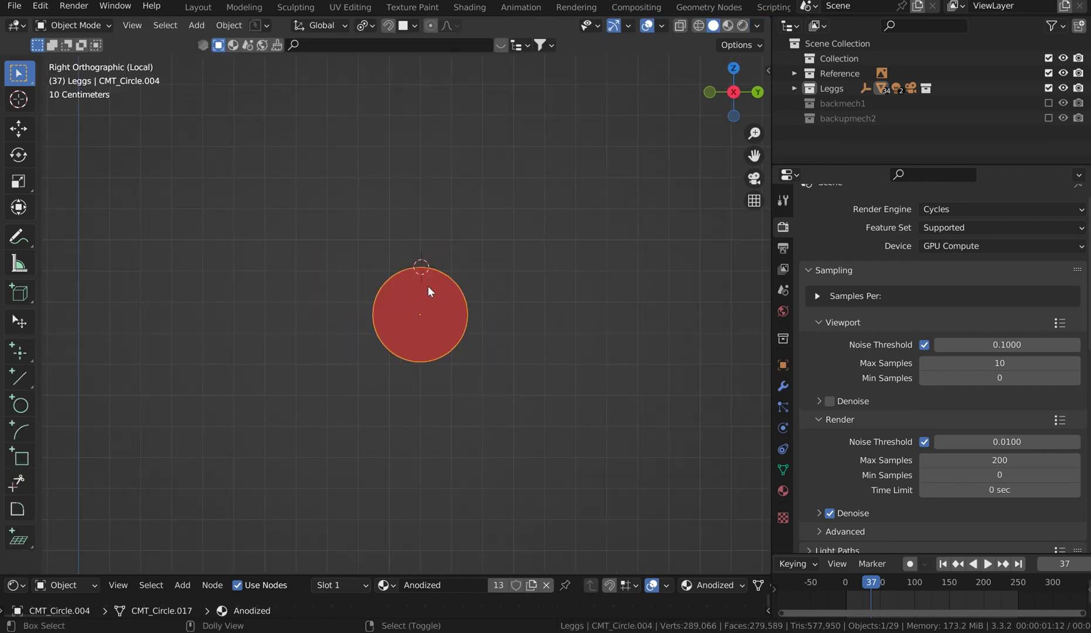
Separate a narrow rectangular strip lengthwise along the top of the pins with a Rebool rectangle cut, then leave the isolated view.
key("ctrl+shift+x")
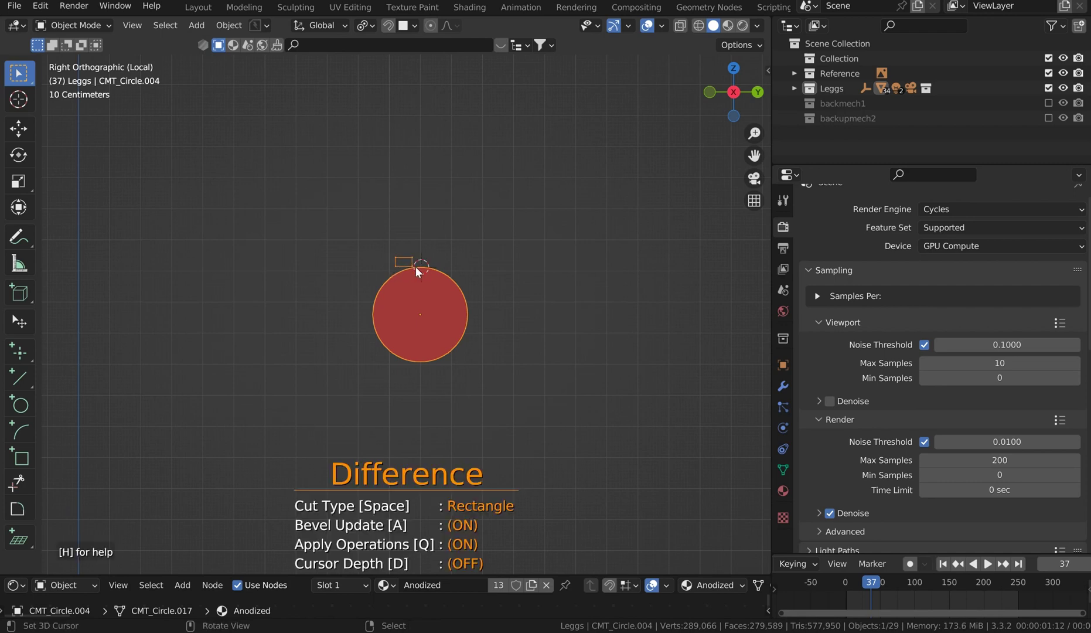
mouse_move(450, 272)
left_mouse_down()
mouse_move(428, 272)
mouse_move(439, 273)
left_mouse_up()
key("ctrl+shift+x")
key("shift")
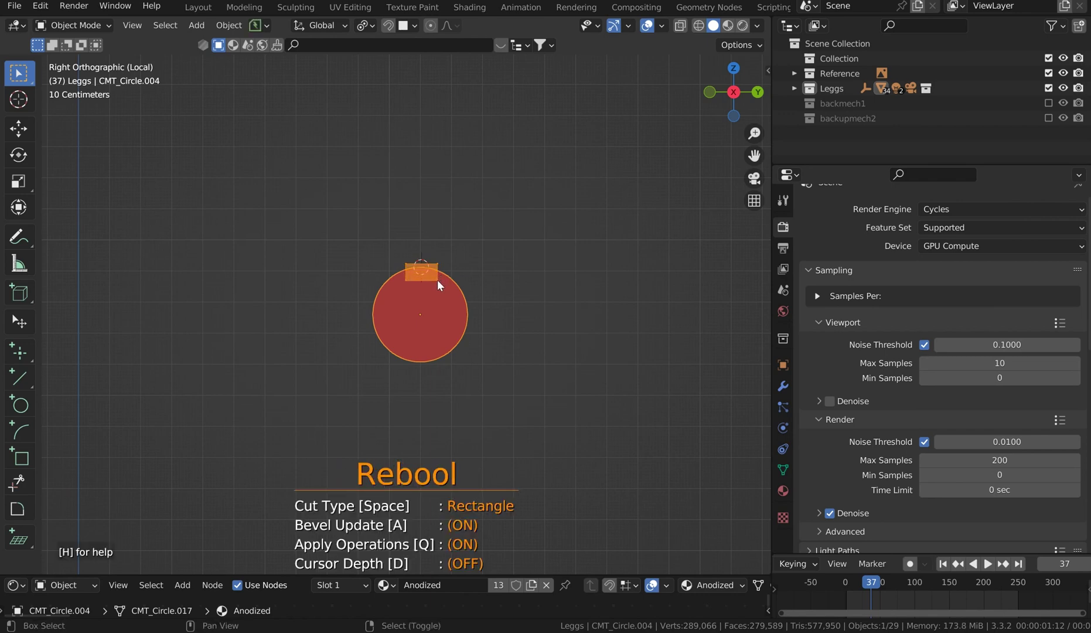
left_click(437, 281, "shift")
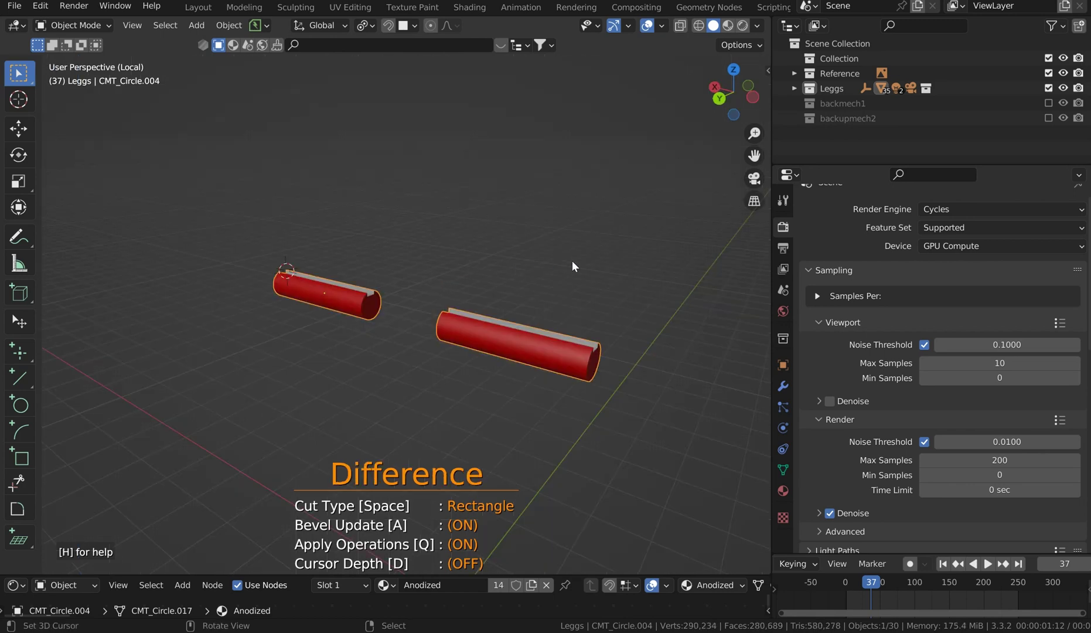
middle_click_drag(571, 260, 512, 263)
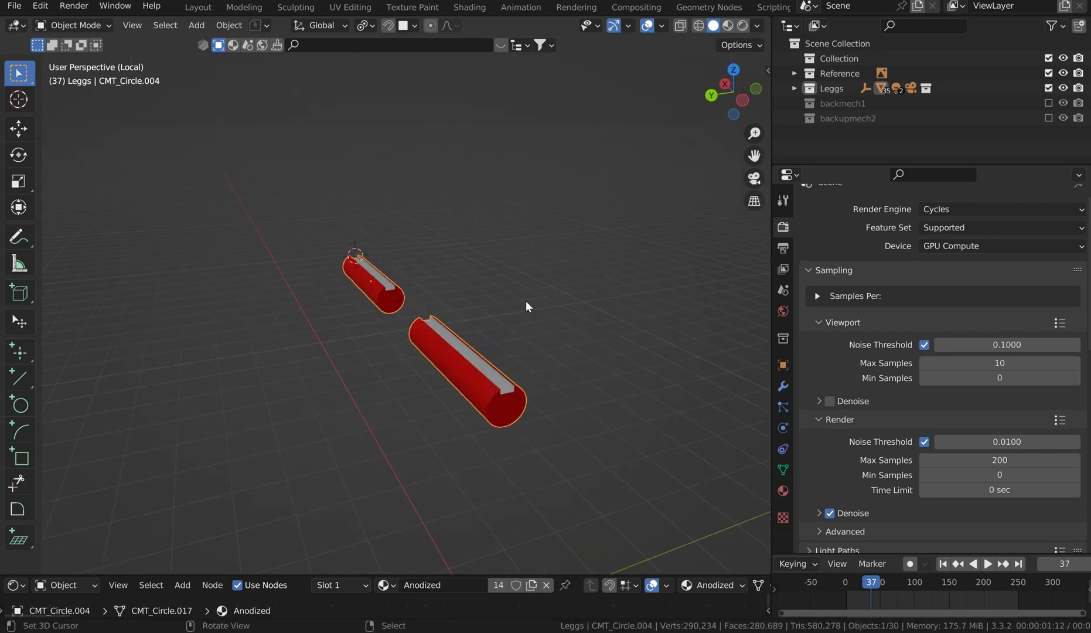
key("KP_Divide")
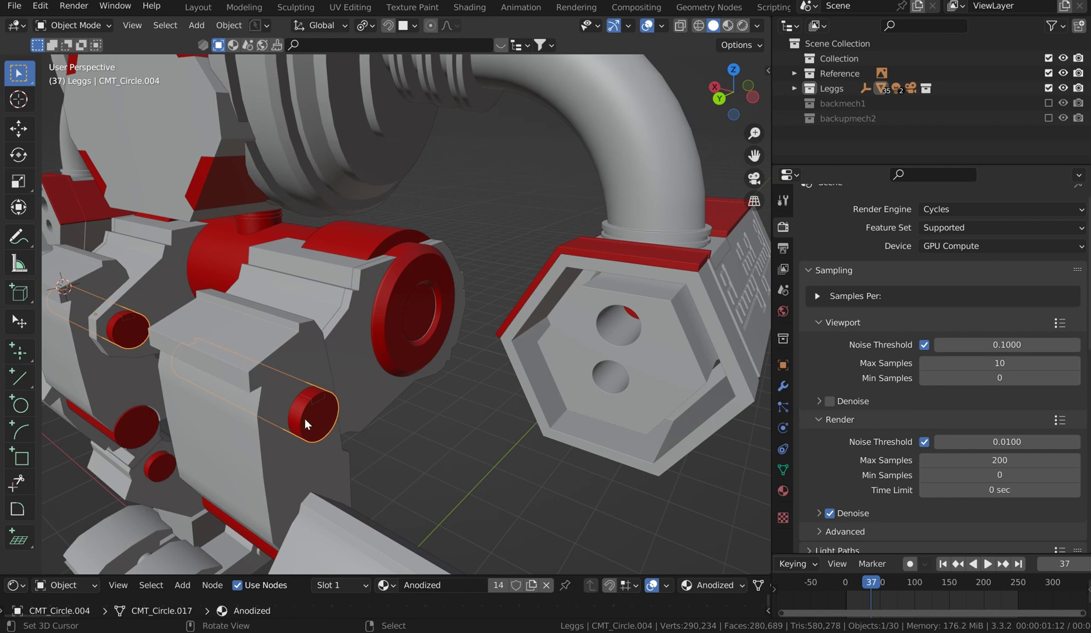
Isolate the large red pin of the lower leg and place the 3D cursor on its upper surface near the outer end.
middle_click_drag(428, 368, 463, 294, "shift")
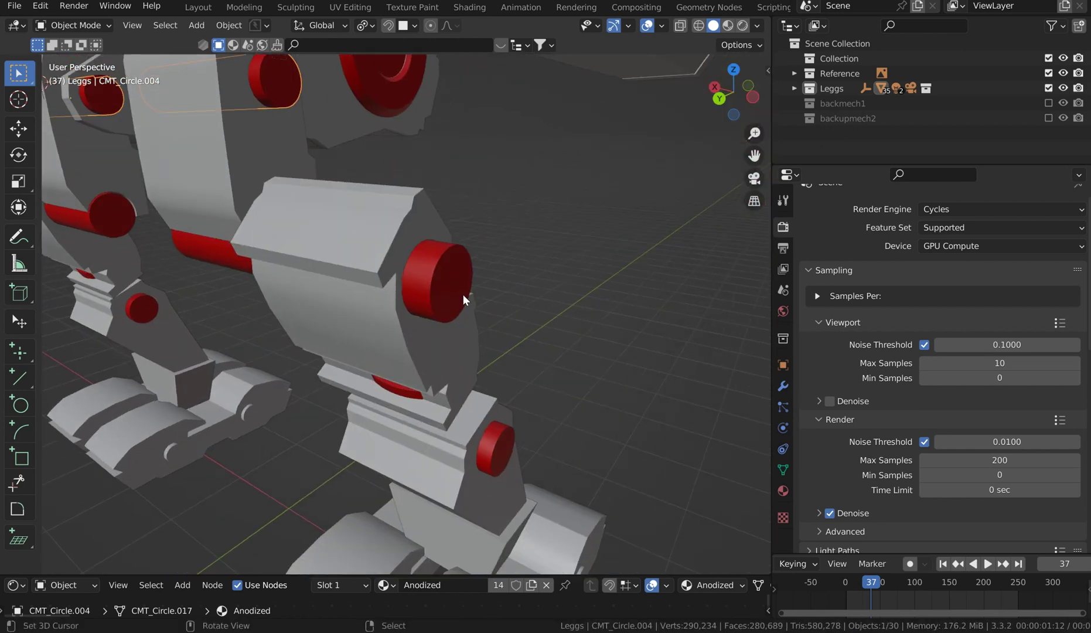
left_click(438, 290, "shift")
key("KP_Divide")
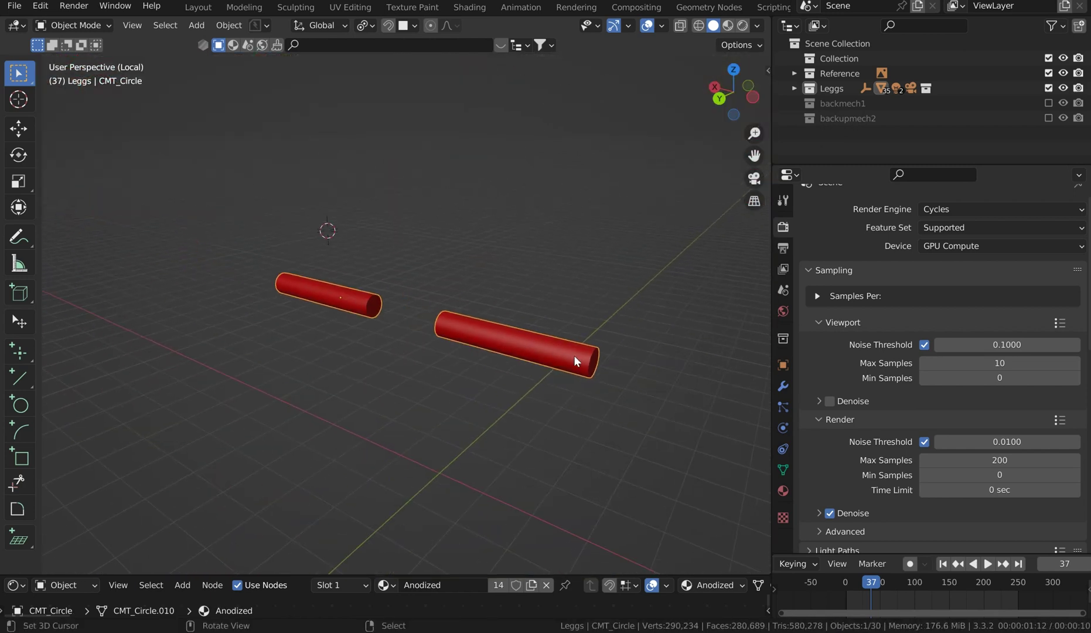
key("KP_7")
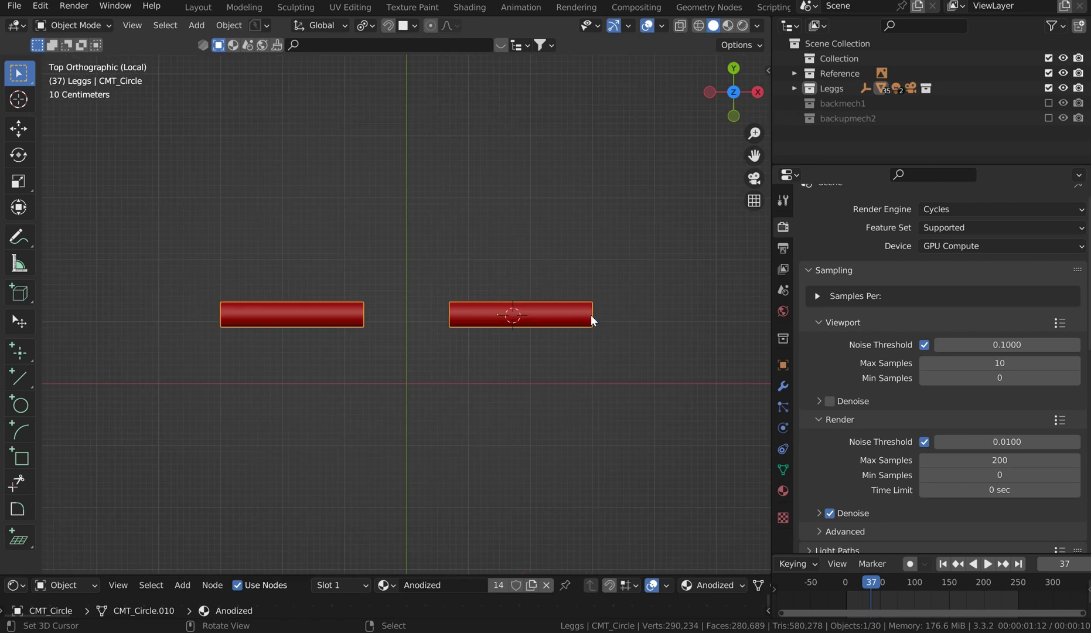
middle_click_drag(591, 315, 489, 302, "shift")
scroll(538, 313, "up", 7)
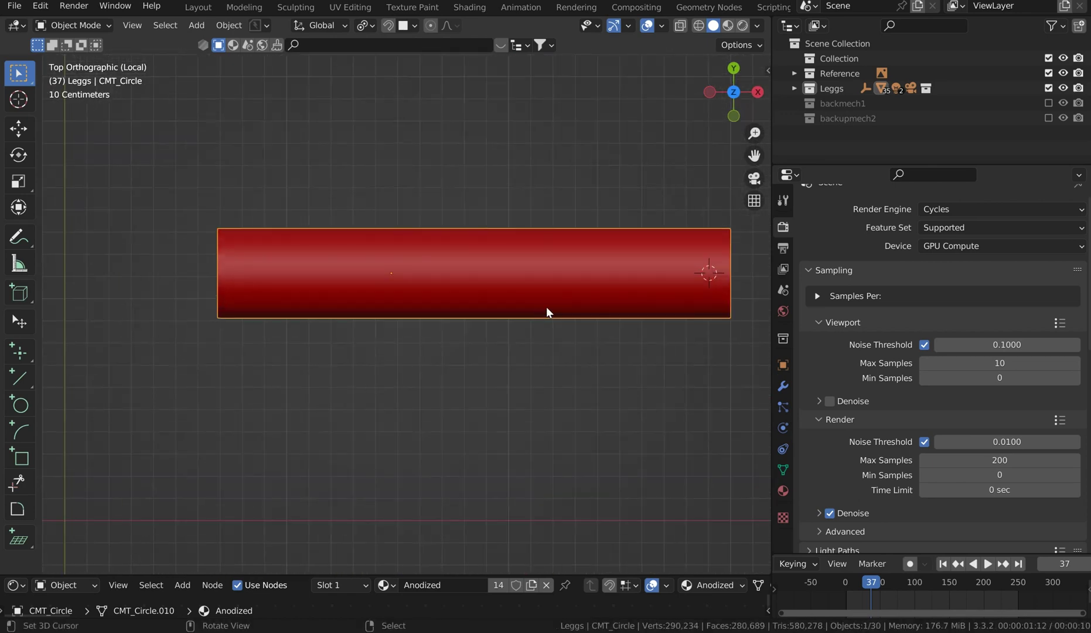
middle_click_drag(728, 276, 570, 295, "shift")
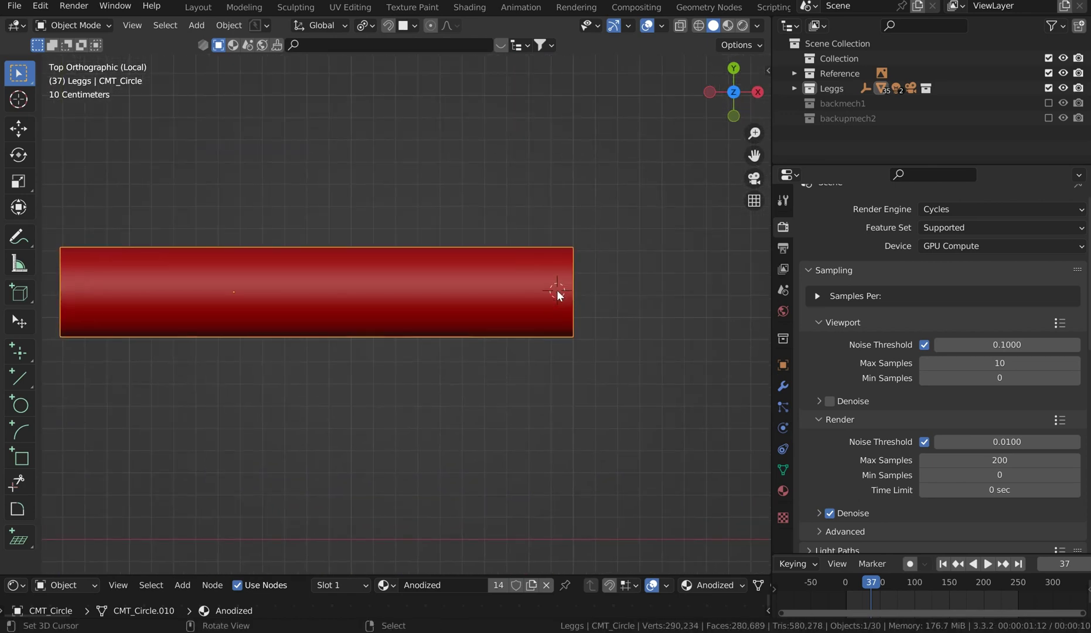
Separate a small rectangular block from the lower leg pin's top outer end with a Rebool rectangle cut in right view, then leave the isolated view.
middle_click_drag(609, 273, 512, 203)
key("KP_3")
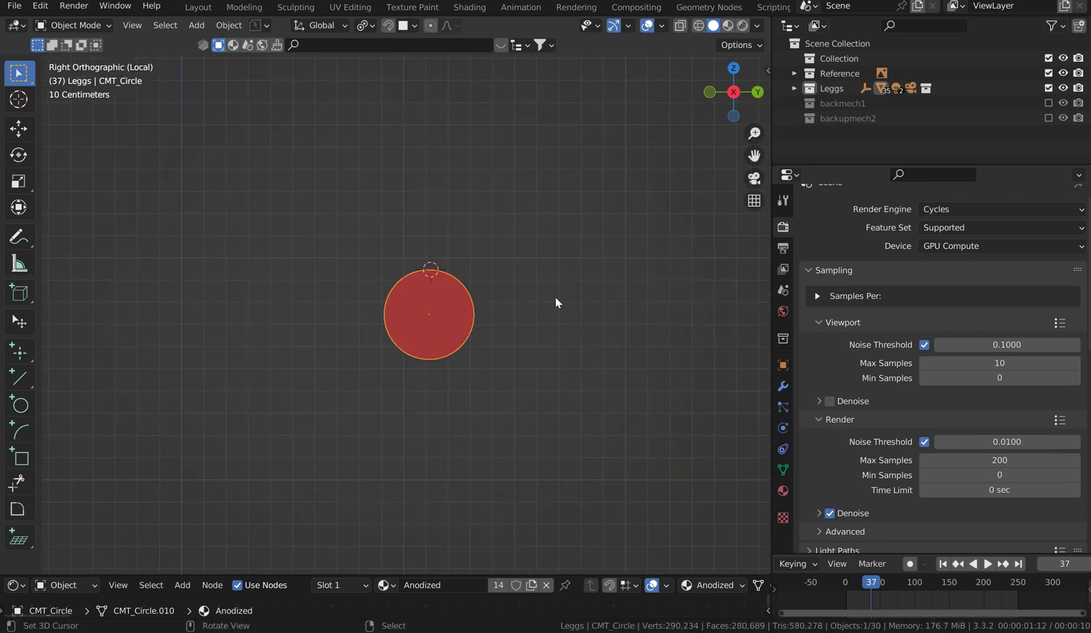
scroll(461, 276, "up", 2)
scroll(463, 268, "up", 2)
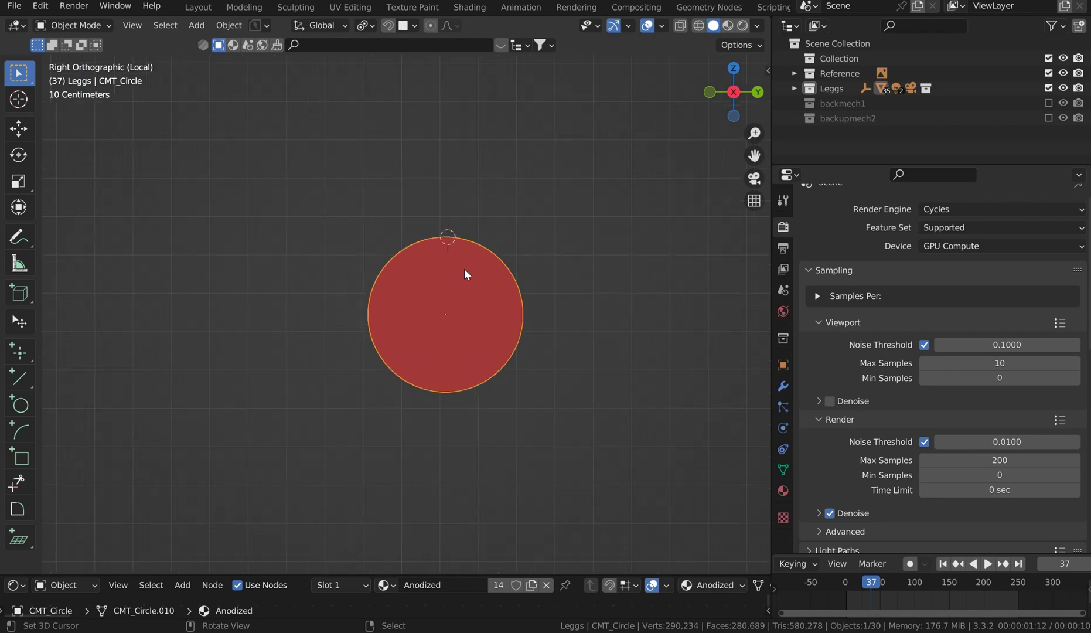
middle_click_drag(459, 262, 454, 304, "shift")
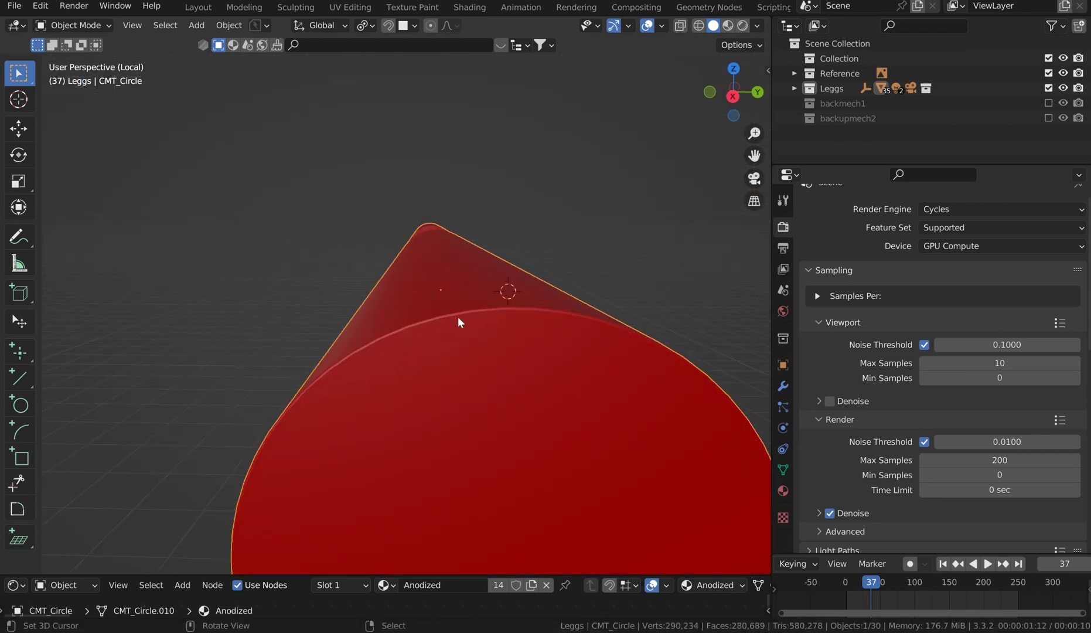
key("KP_1")
key("KP_3")
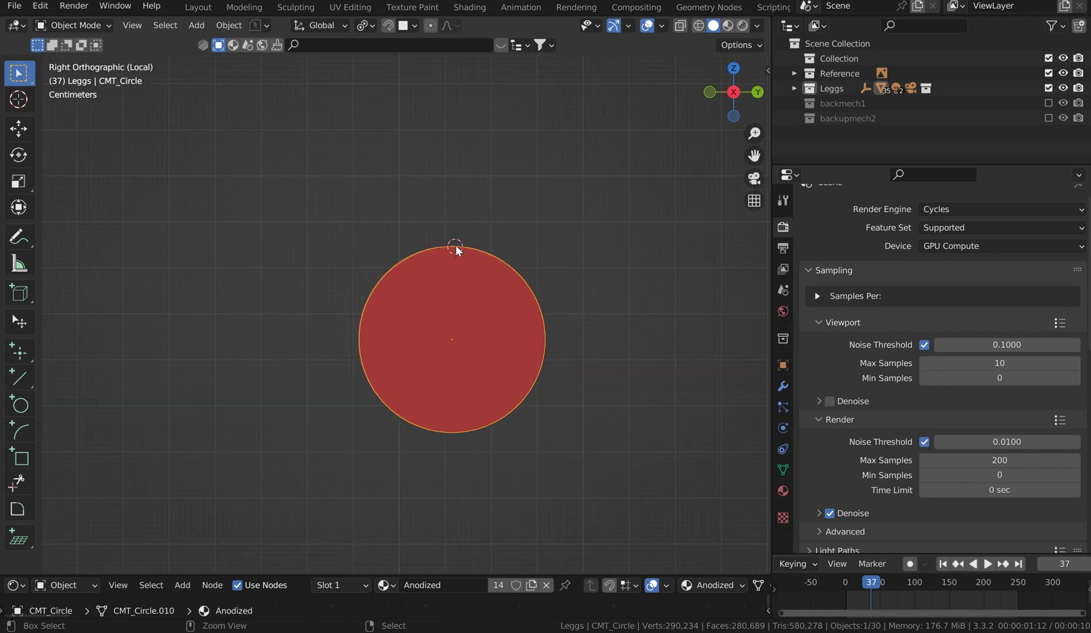
key("ctrl+shift+x")
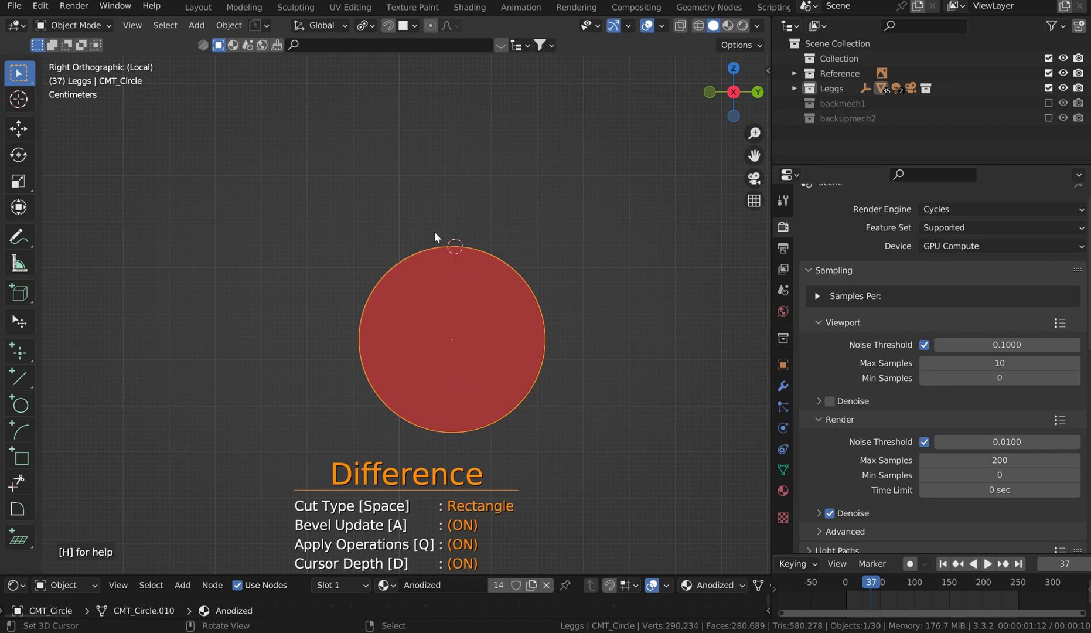
left_click_drag(475, 253, 491, 277)
middle_click_drag(491, 278, 493, 280)
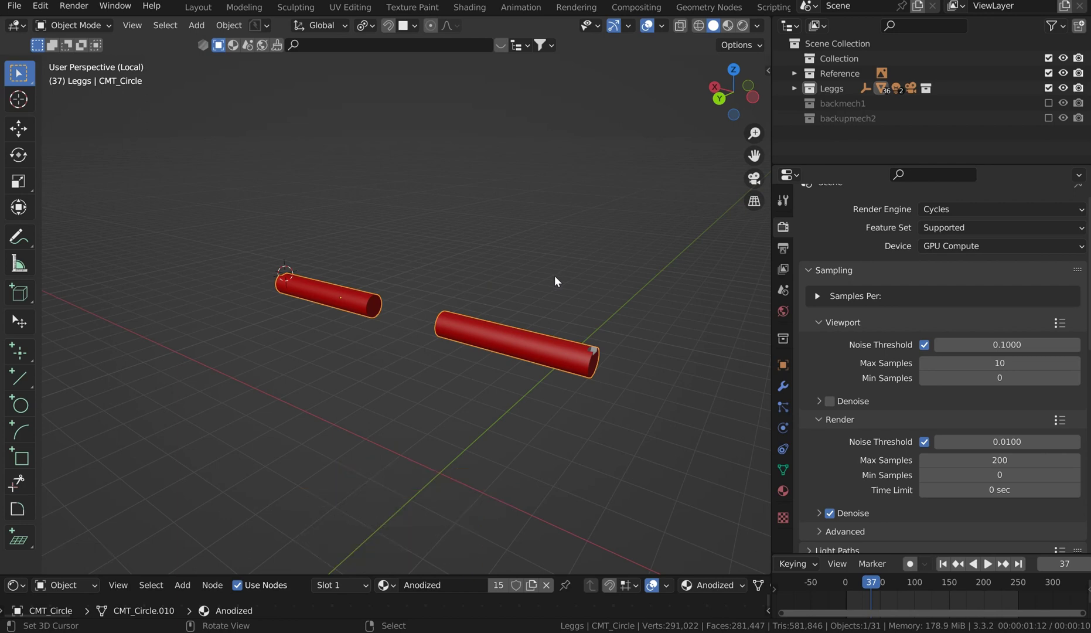
key("KP_Divide")
Select the block cut from the lower leg pin's end and check that it is separate with a trial move, then cancel the move.
scroll(532, 283, "up", 5)
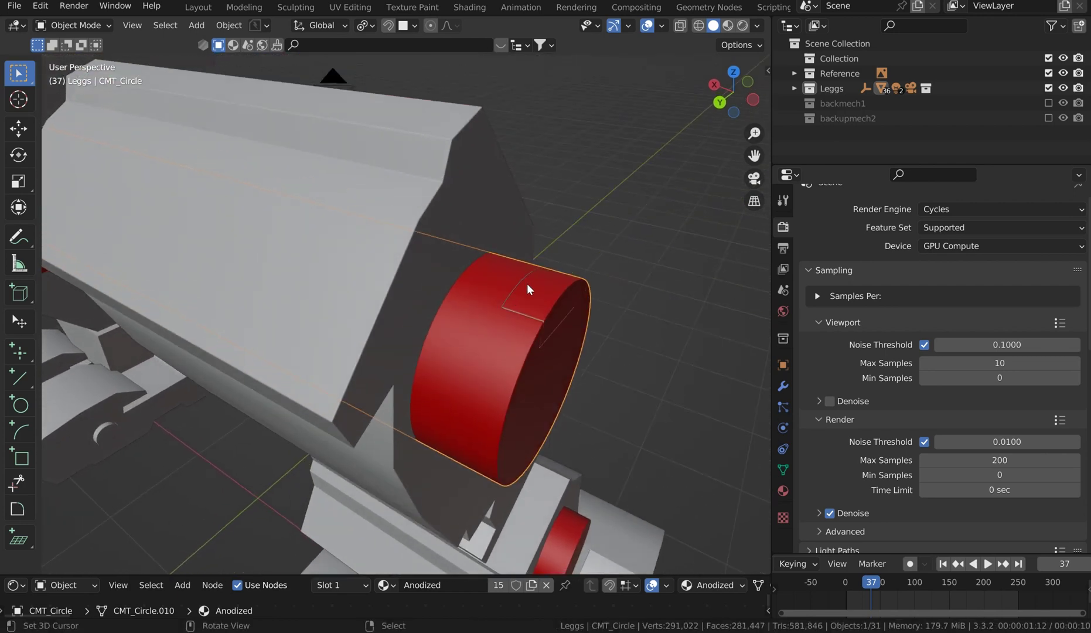
left_click(534, 298)
key("g")
right_click(614, 280)
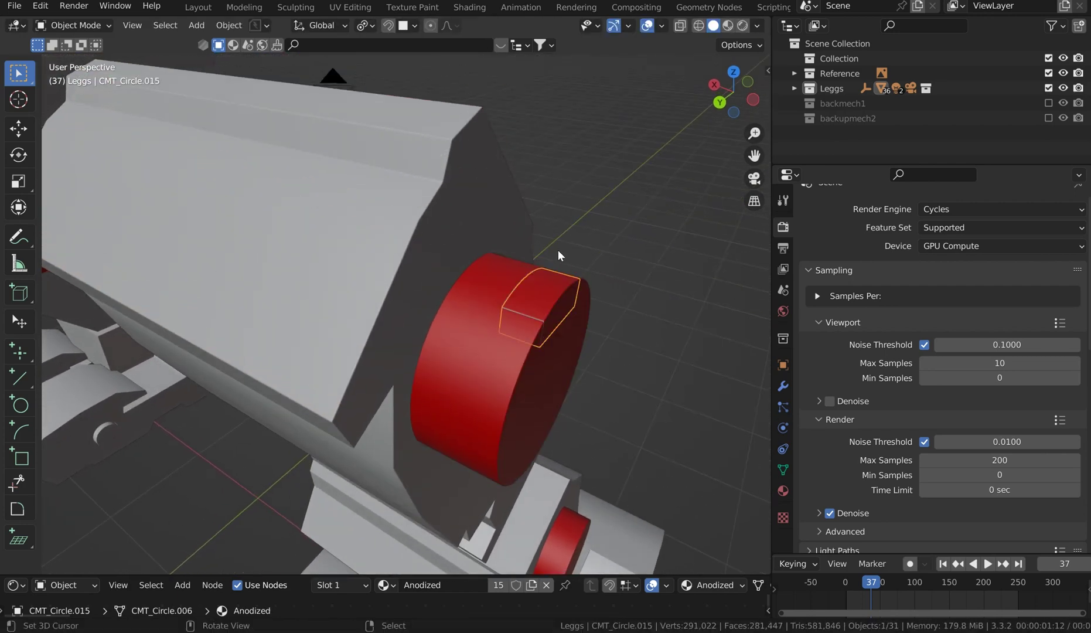
Isolate the small red ankle pin in top view and place the 3D cursor on its upper surface near the outer end.
scroll(556, 252, "down", 5)
middle_click_drag(520, 230, 489, 385)
left_click(465, 423)
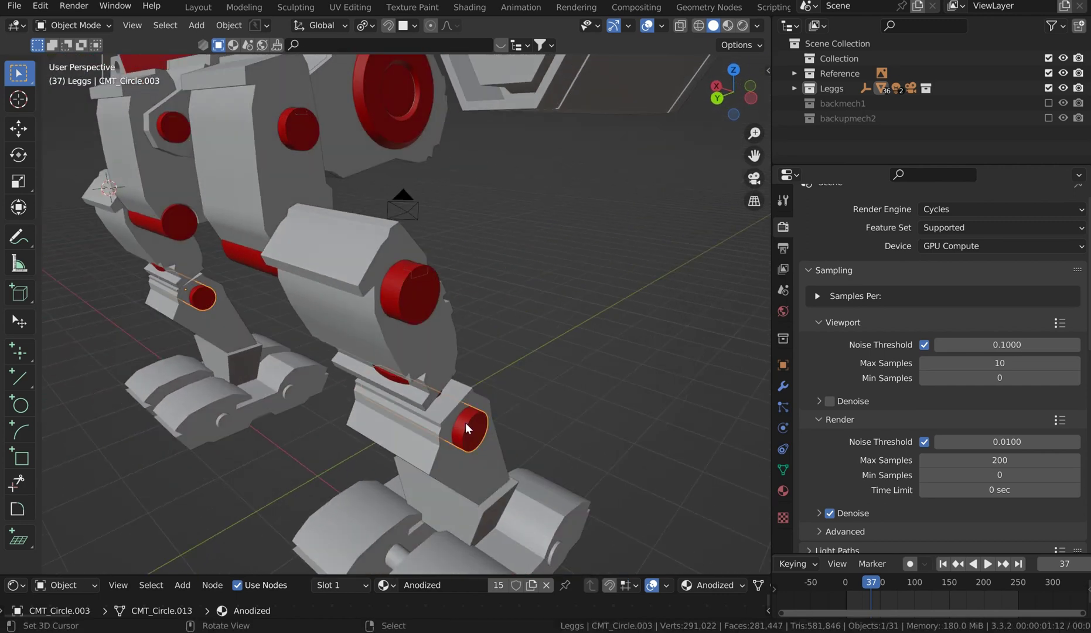
key("KP_Divide")
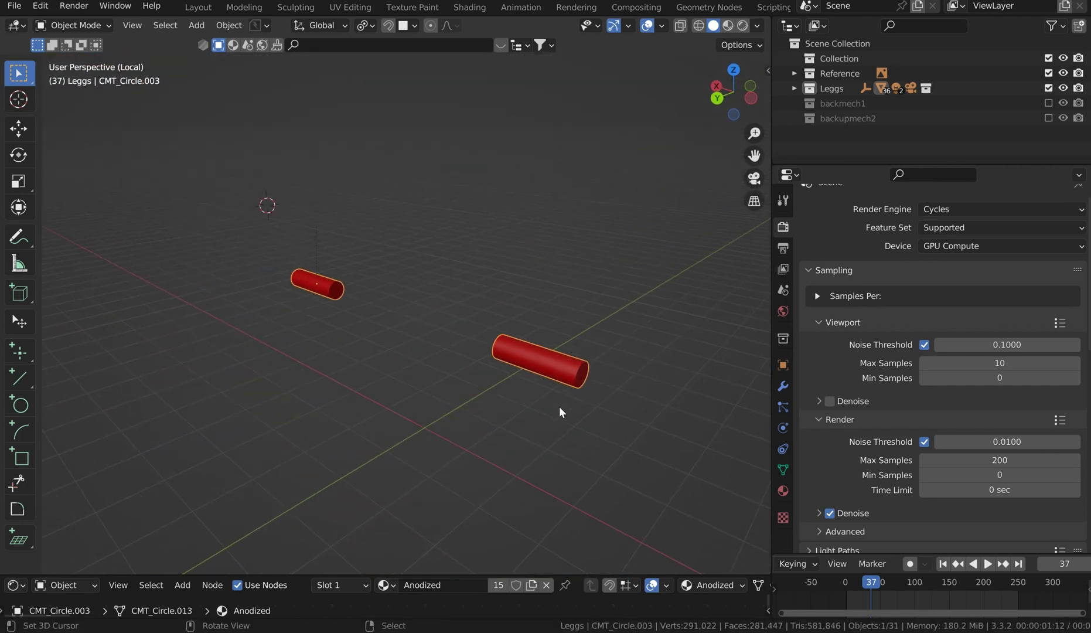
key("KP_7")
left_click(580, 317)
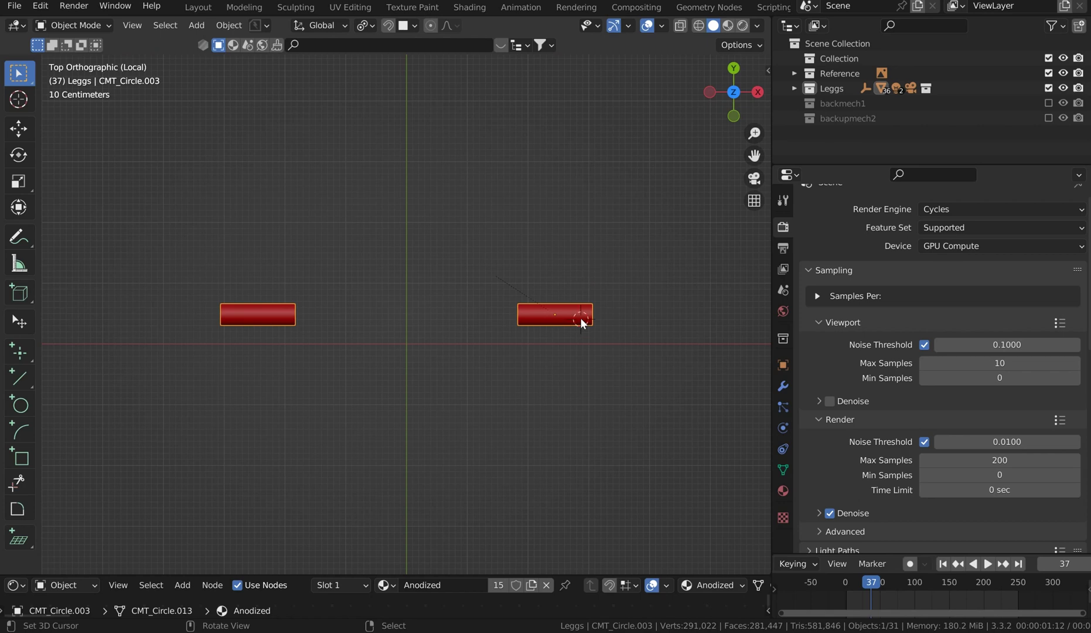
middle_click_drag(580, 317, 496, 317, "shift")
scroll(510, 317, "up", 6)
middle_click_drag(578, 324, 492, 328, "shift")
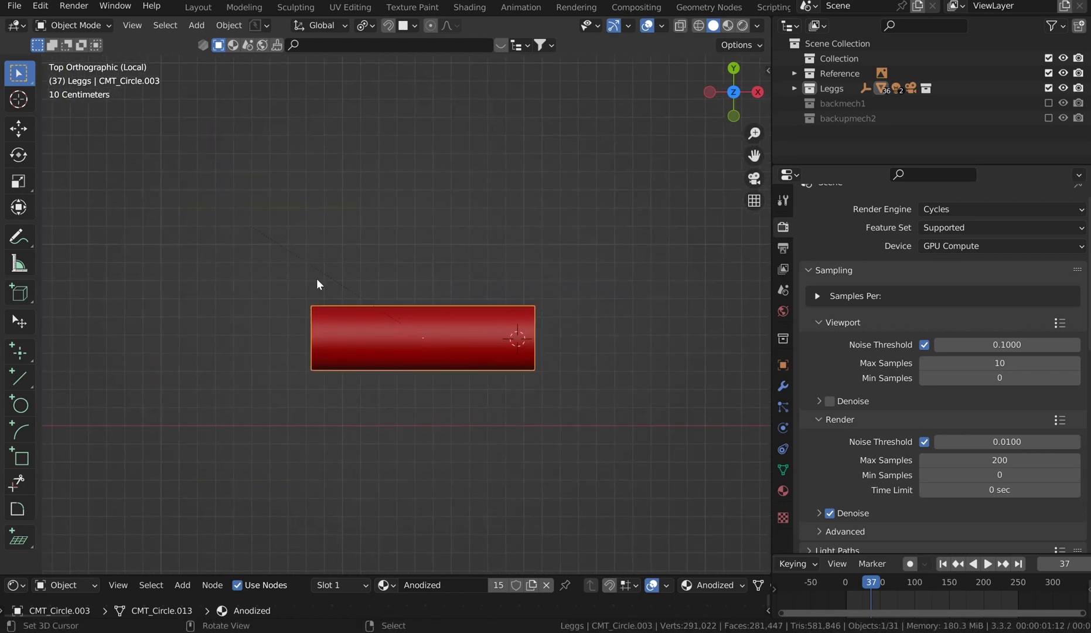
Examine the isolated ankle pin's mesh in Edit Mode, then return to Object Mode.
scroll(527, 310, "down", 6)
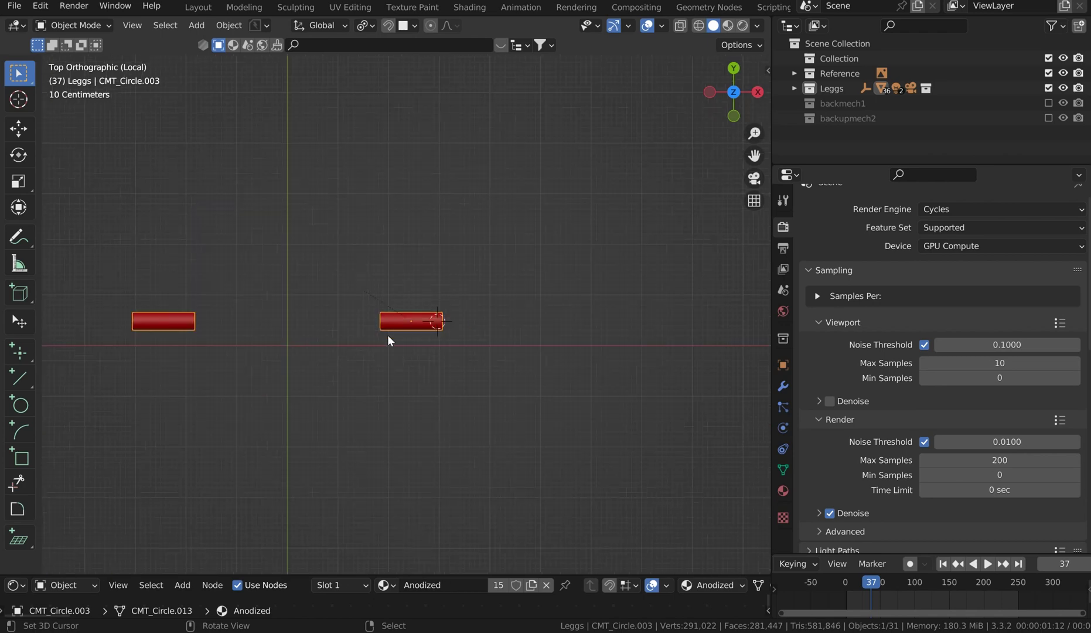
key("Tab")
scroll(422, 328, "up", 5)
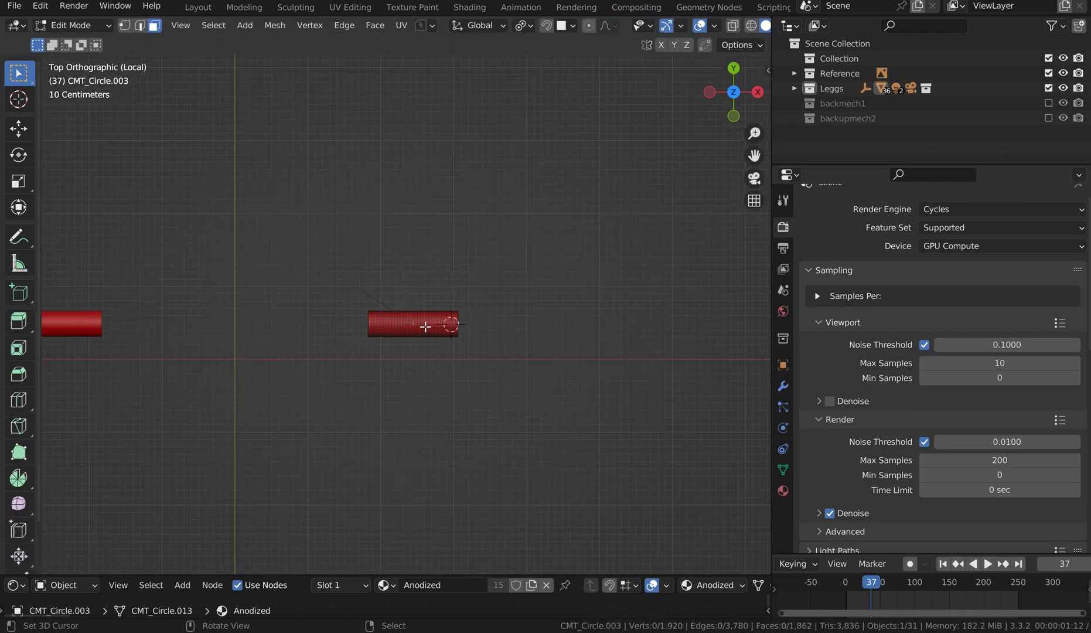
scroll(420, 327, "down", 5)
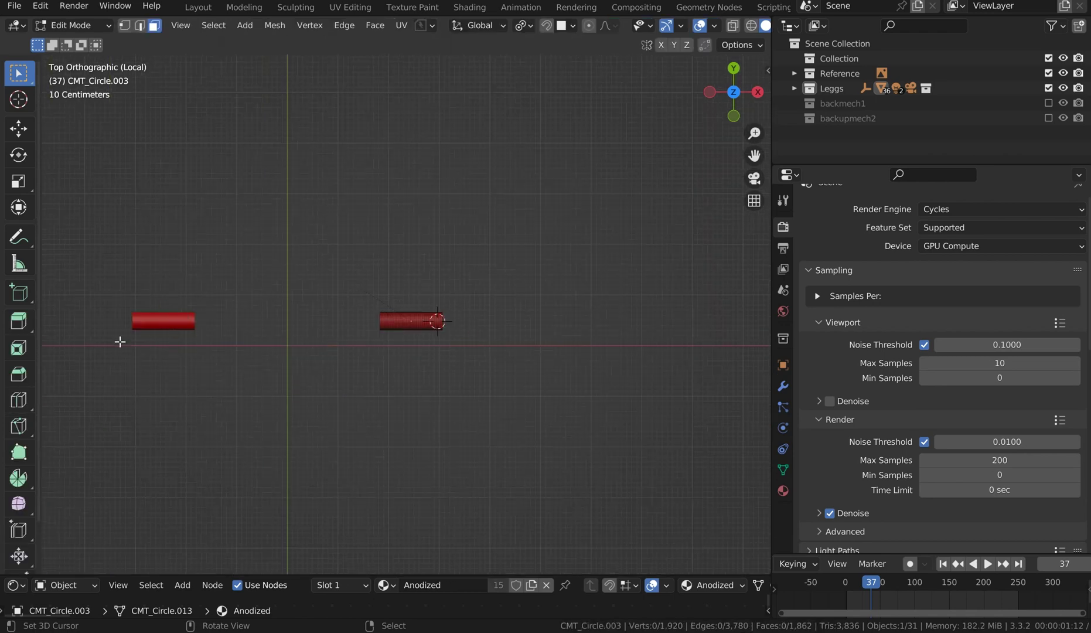
key("Tab")
Separate a small rectangular block from the ankle pin's top outer end with a Rebool rectangle cut in right view, then leave the isolated view.
scroll(527, 293, "up", 12)
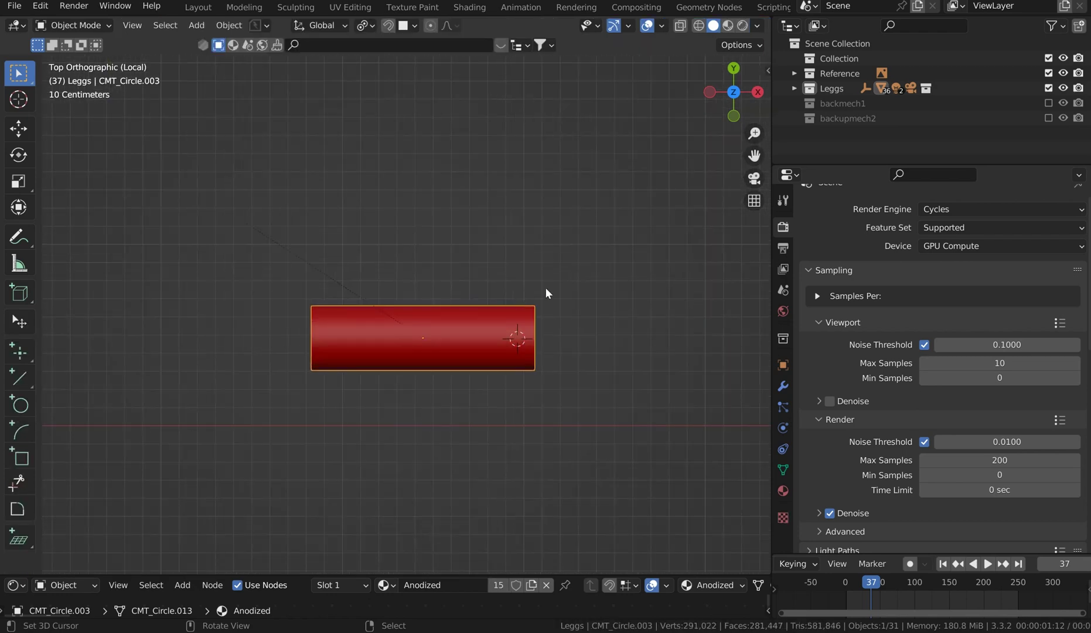
middle_click_drag(696, 386, 606, 377, "shift")
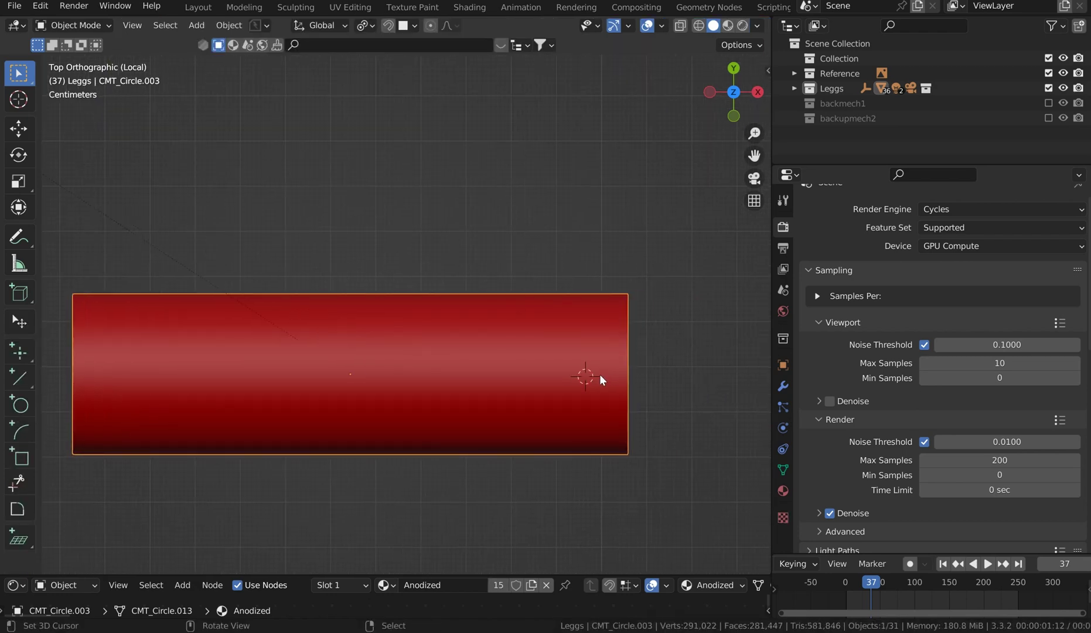
key("KP_3")
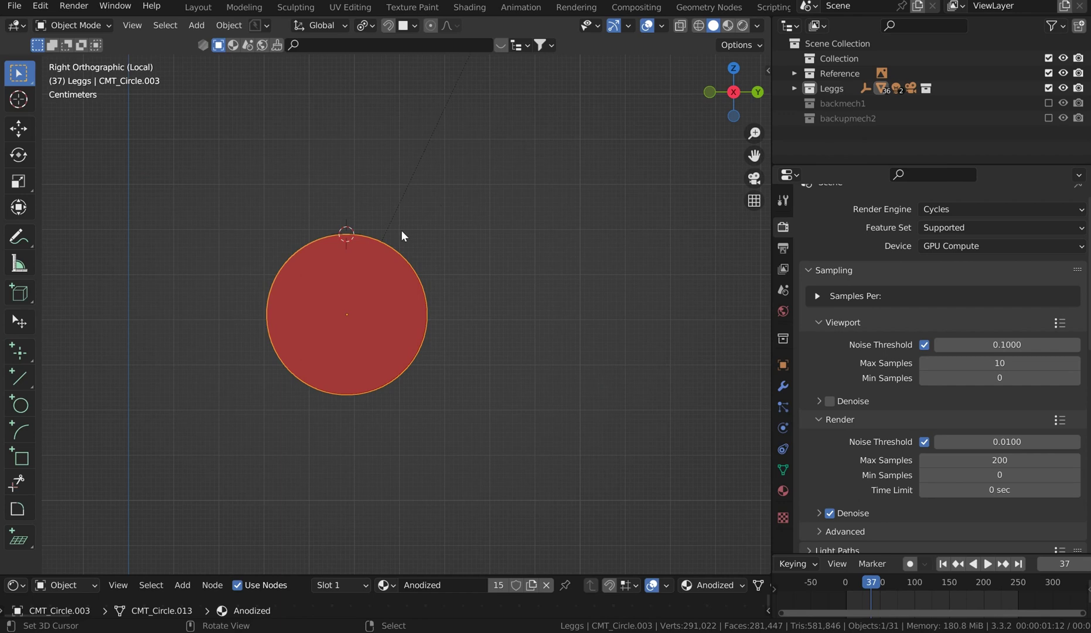
key("ctrl+shift+x")
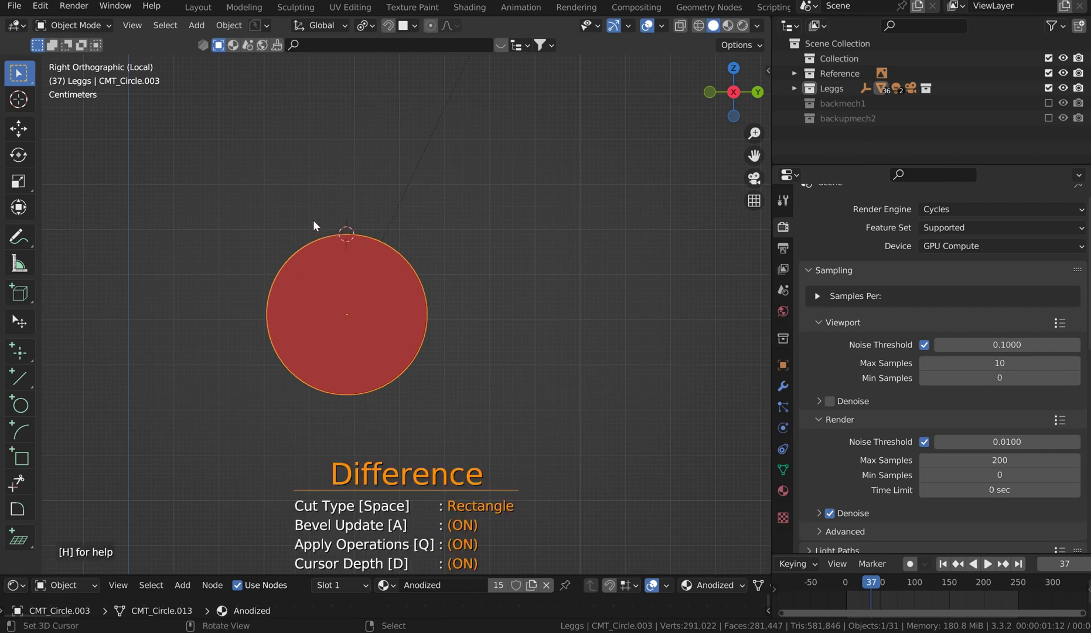
left_click_drag(340, 232, 373, 272)
middle_click_drag(374, 273, 496, 241)
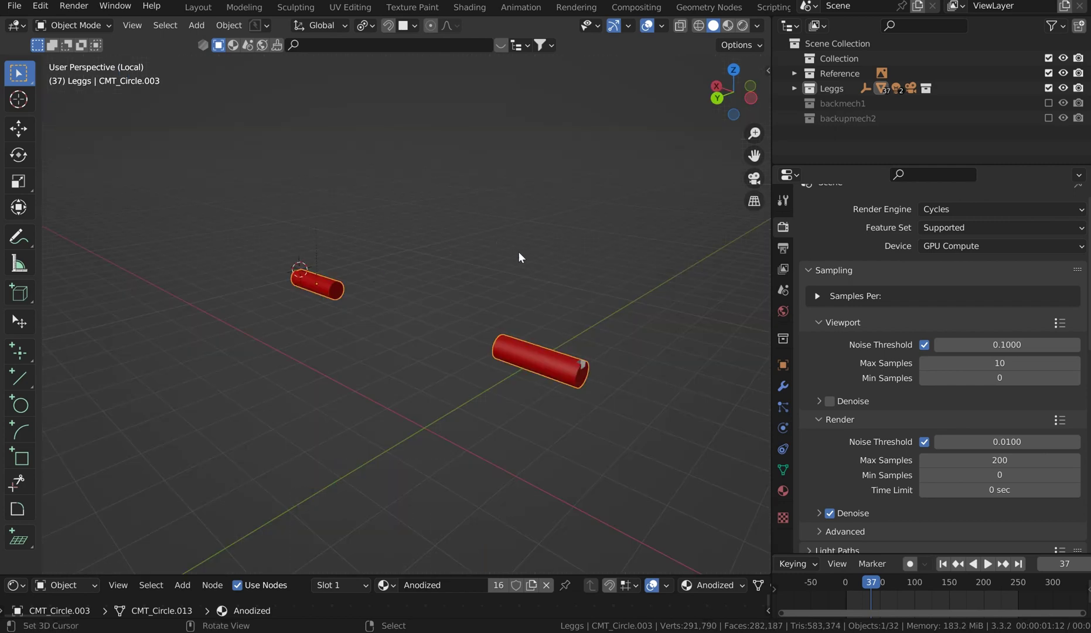
key("KP_Divide")
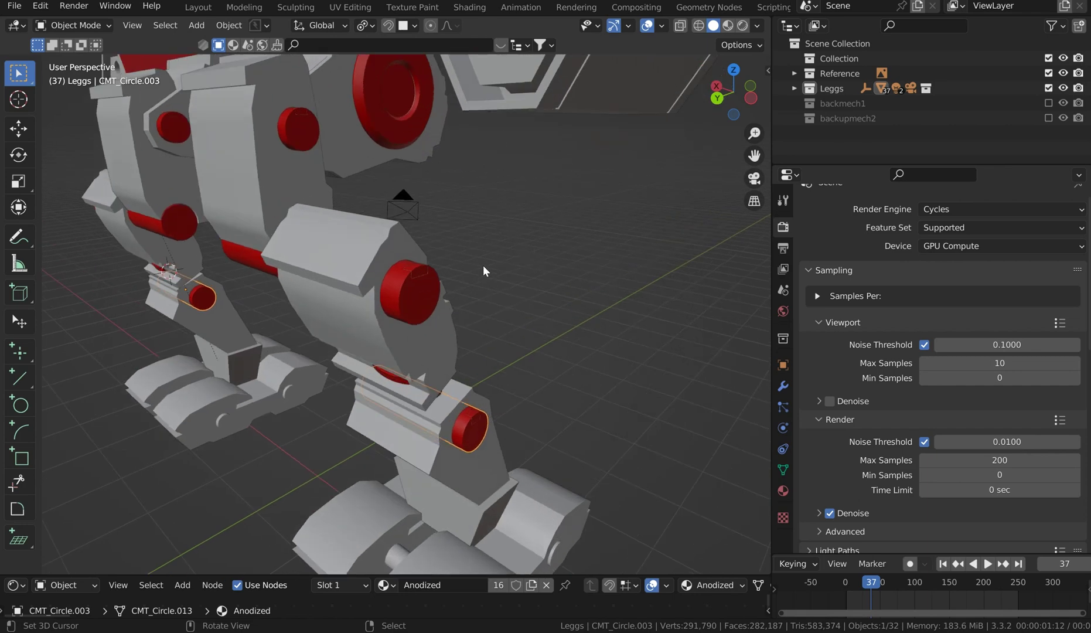
Isolate the large red hip cylinder in top view and place the 3D cursor on its upper surface near the outer end.
middle_click_drag(459, 274, 564, 220)
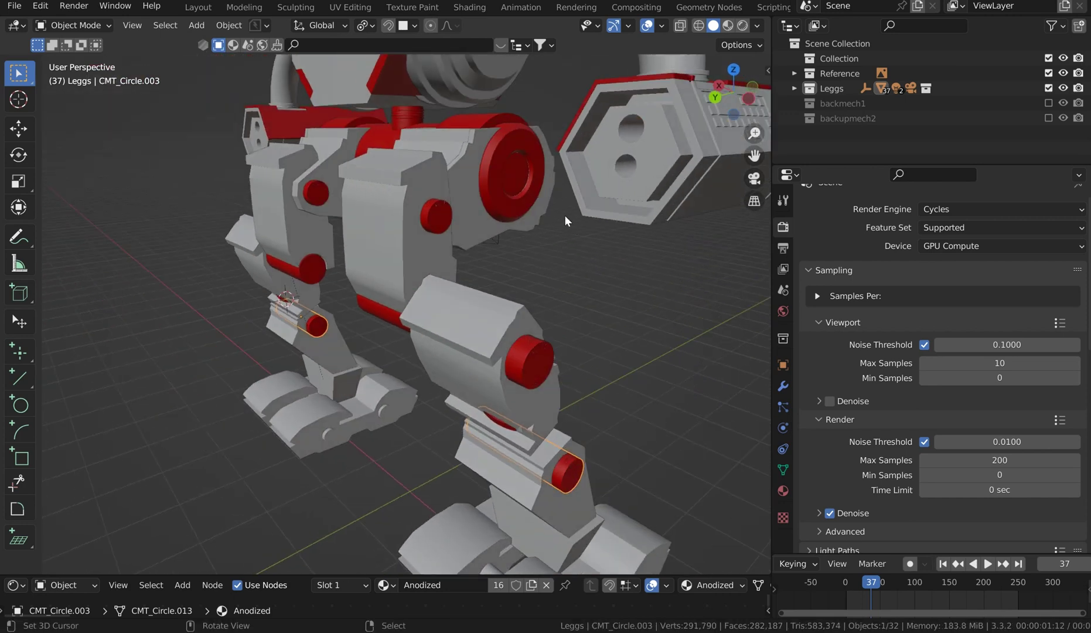
left_click(524, 162)
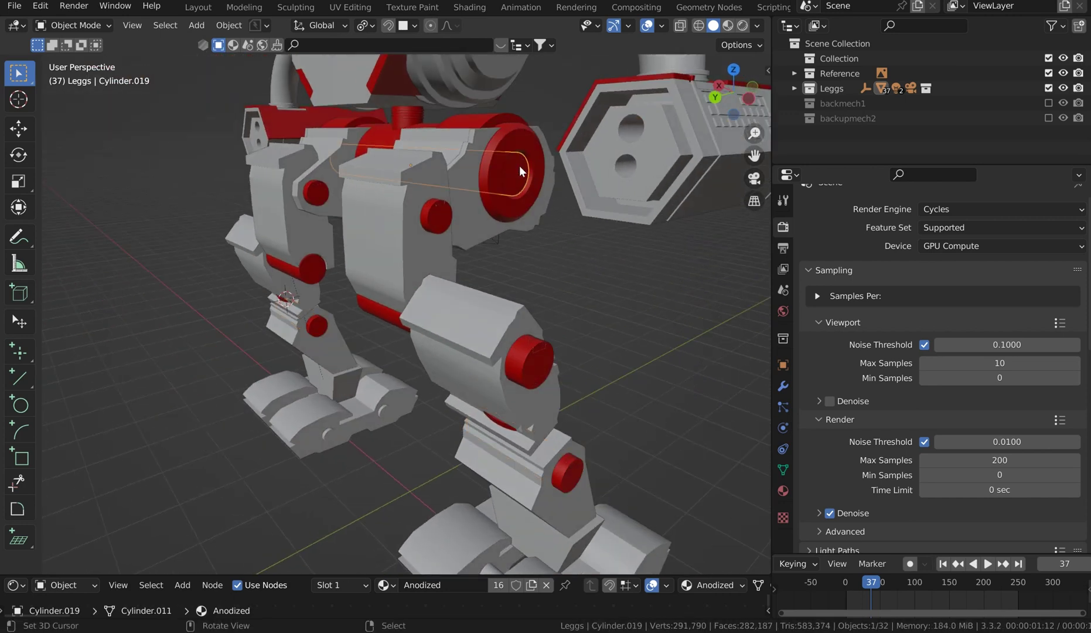
left_click(517, 135)
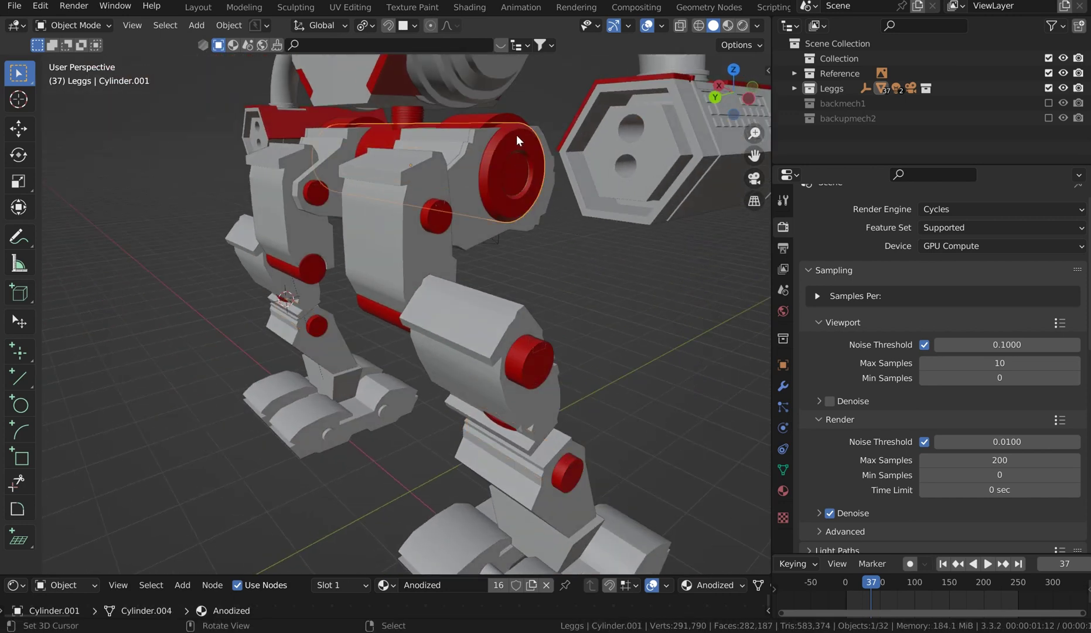
key("KP_Divide")
key("KP_7")
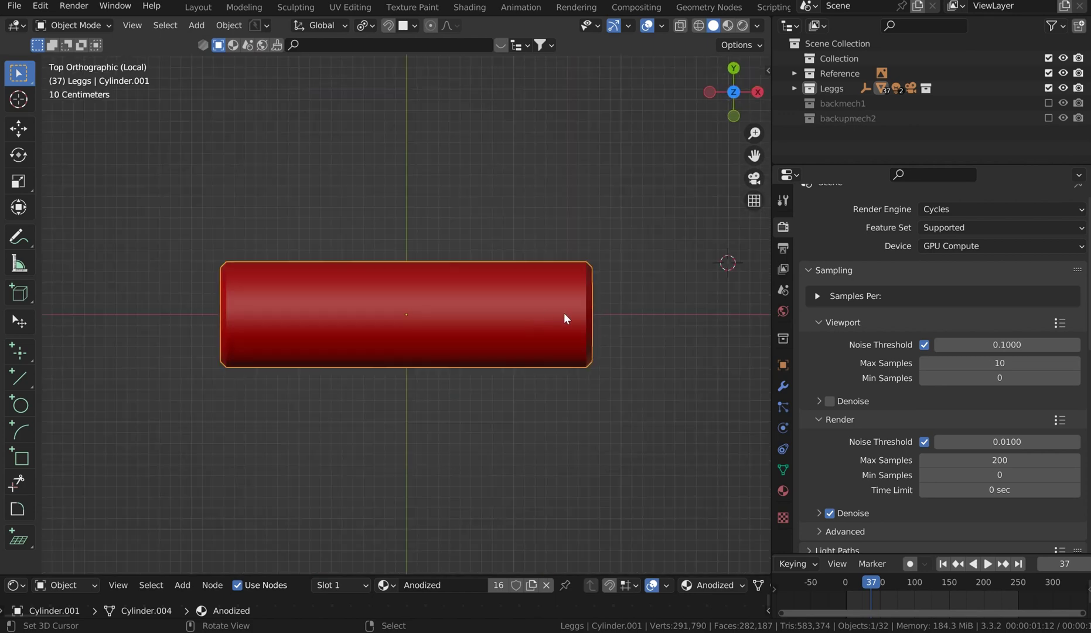
right_click(567, 310, "shift")
Separate a wide rectangular block from the hip cylinder's top outer rim with a Rebool rectangle cut in right view, then leave the isolated view.
key("KP_3")
scroll(422, 223, "up", 3)
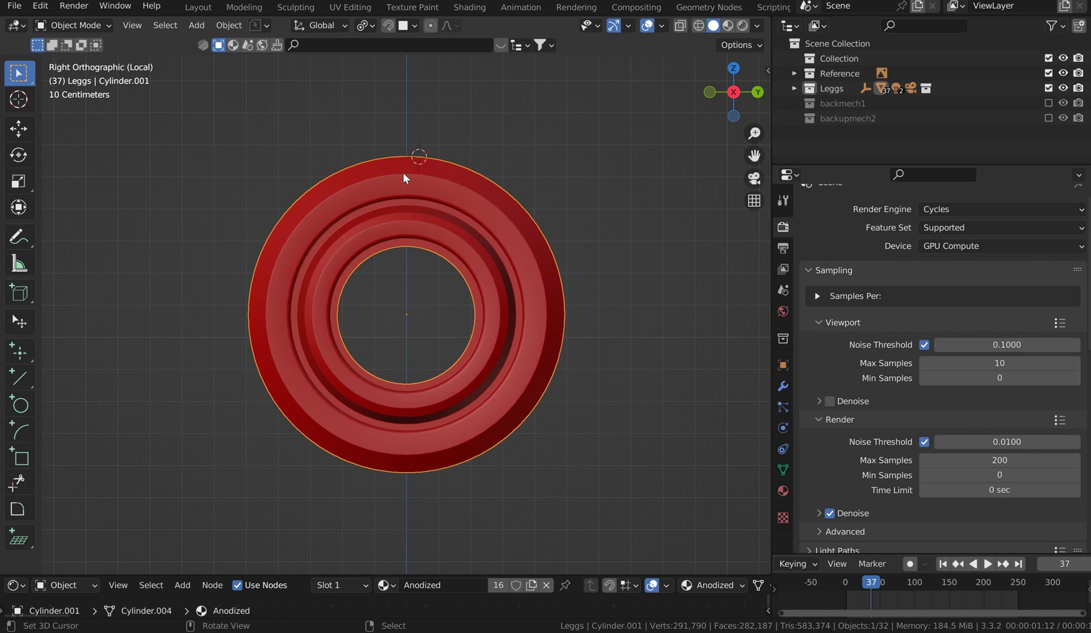
key("ctrl+shift+x")
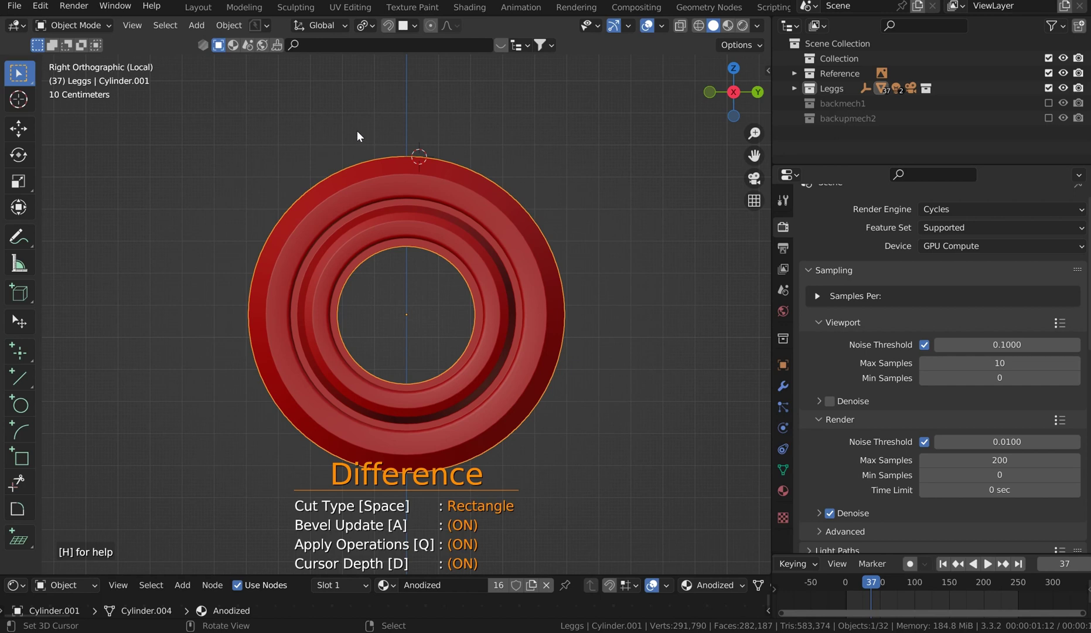
mouse_move(357, 130)
left_mouse_down()
mouse_move(451, 172)
mouse_move(459, 188)
mouse_move(410, 128)
mouse_move(416, 120)
mouse_move(457, 188)
left_mouse_up()
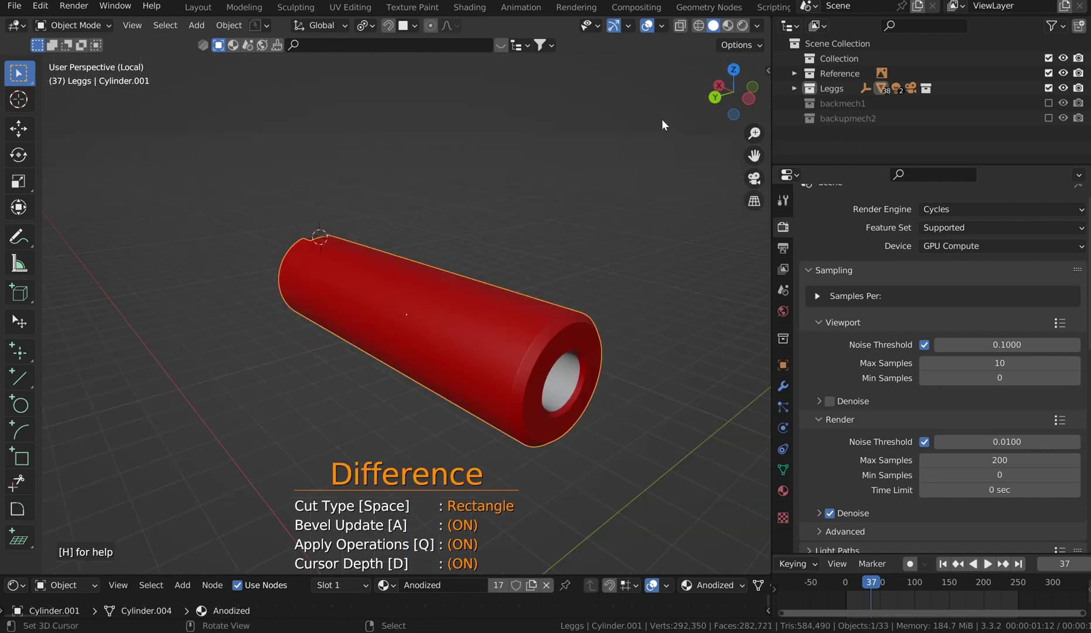
middle_click_drag(550, 305, 587, 276)
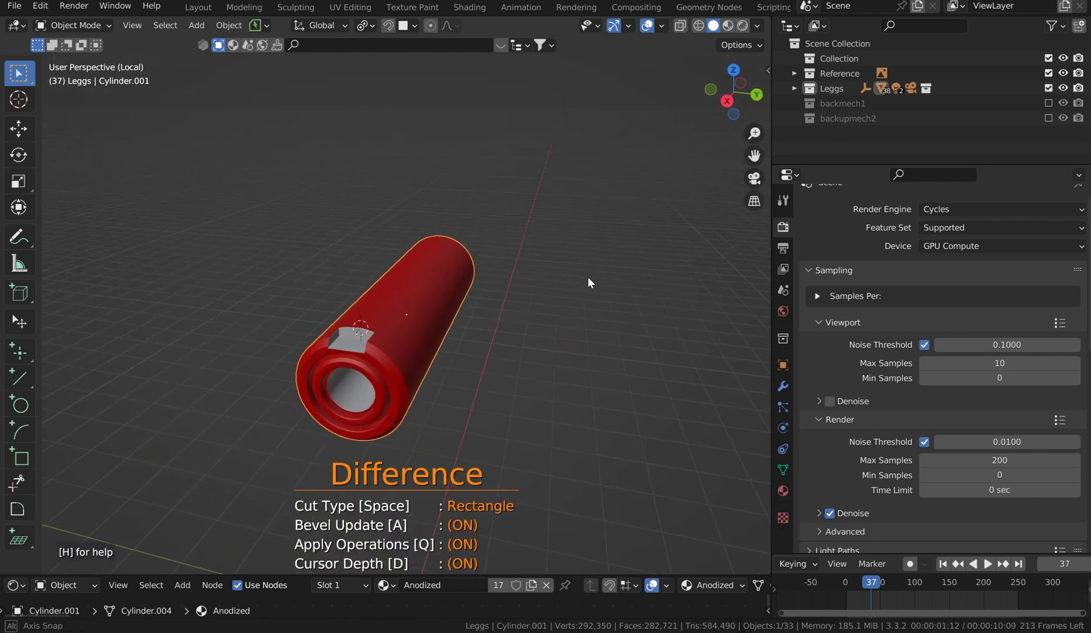
key("KP_Divide")
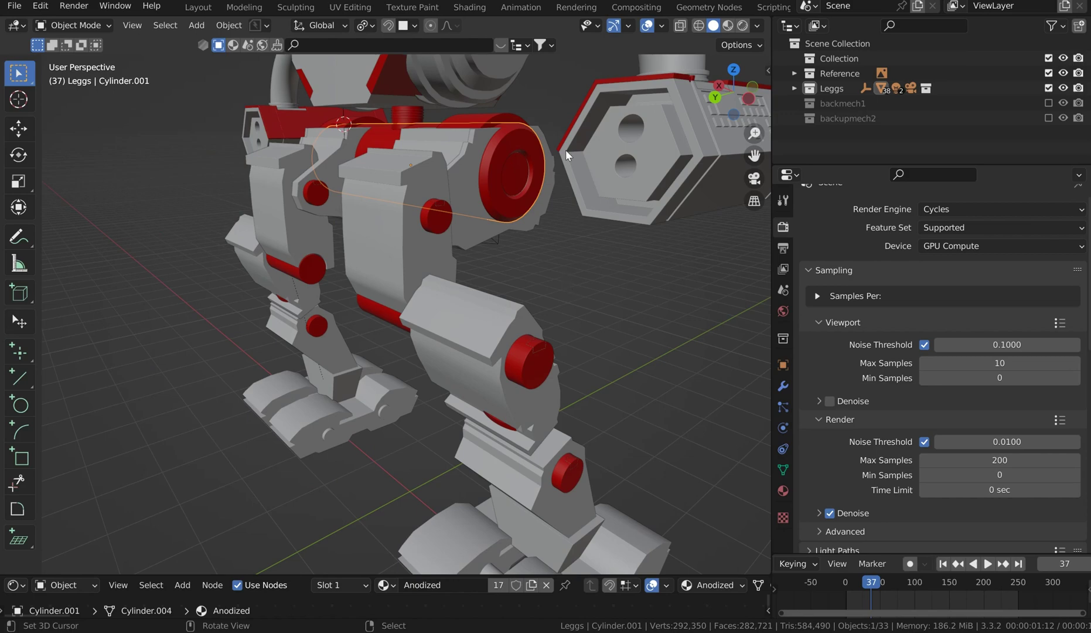
Select the block cut from the hip cylinder's rim and check that it is separate with a trial move, then cancel the move.
middle_click_drag(377, 184, 533, 460)
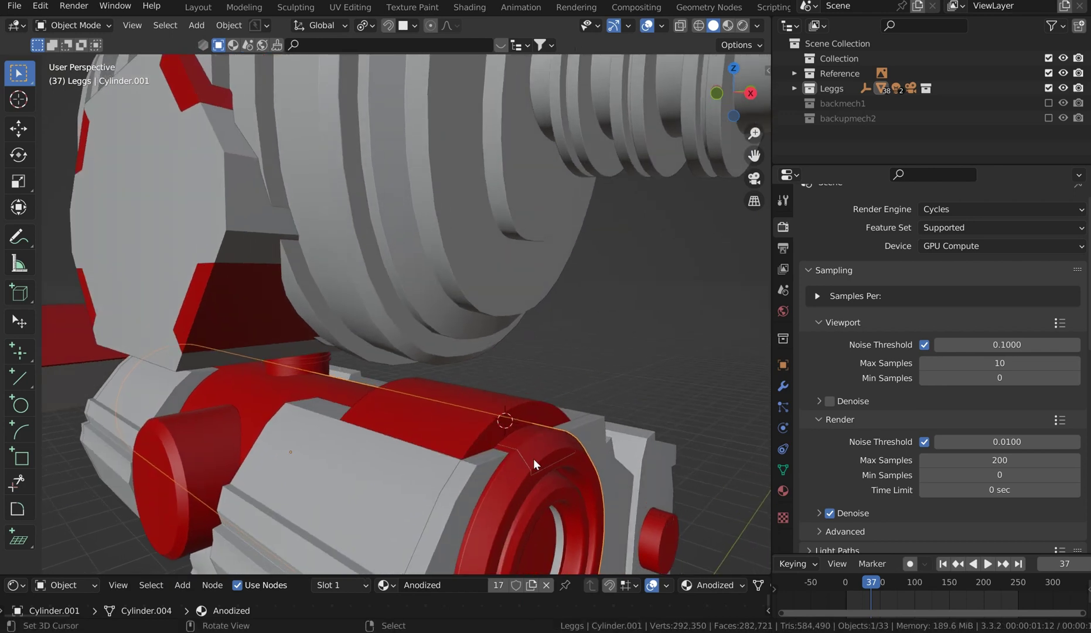
right_click(534, 459)
key("g")
right_click(618, 400)
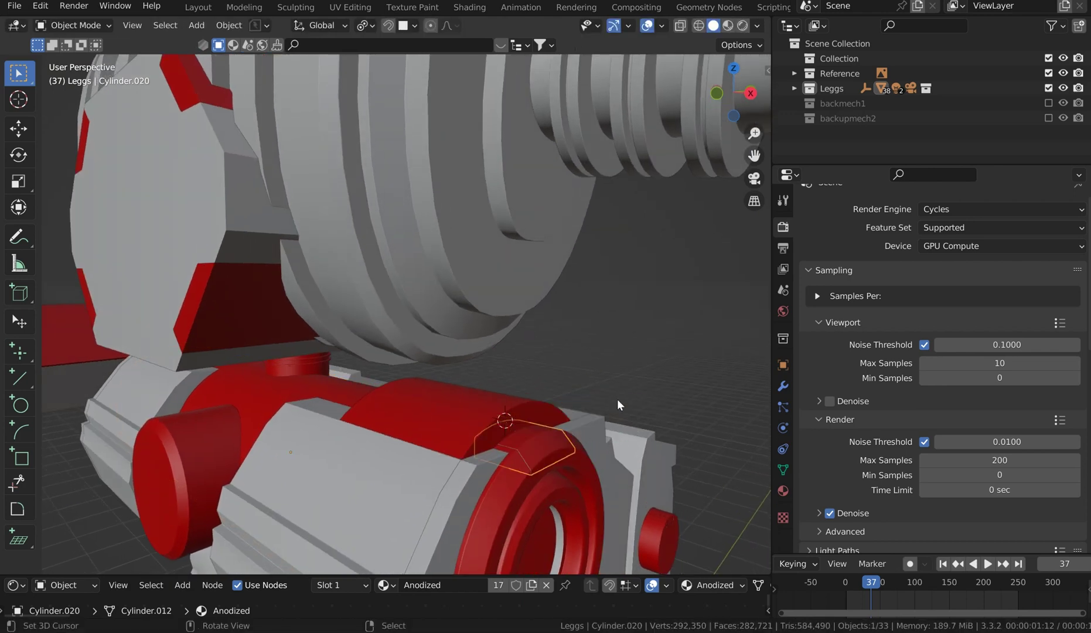
Isolate the large red hip cylinder in top view and place the 3D cursor on the uncut end's upper surface.
scroll(413, 374, "down", 5)
middle_click_drag(414, 374, 545, 385)
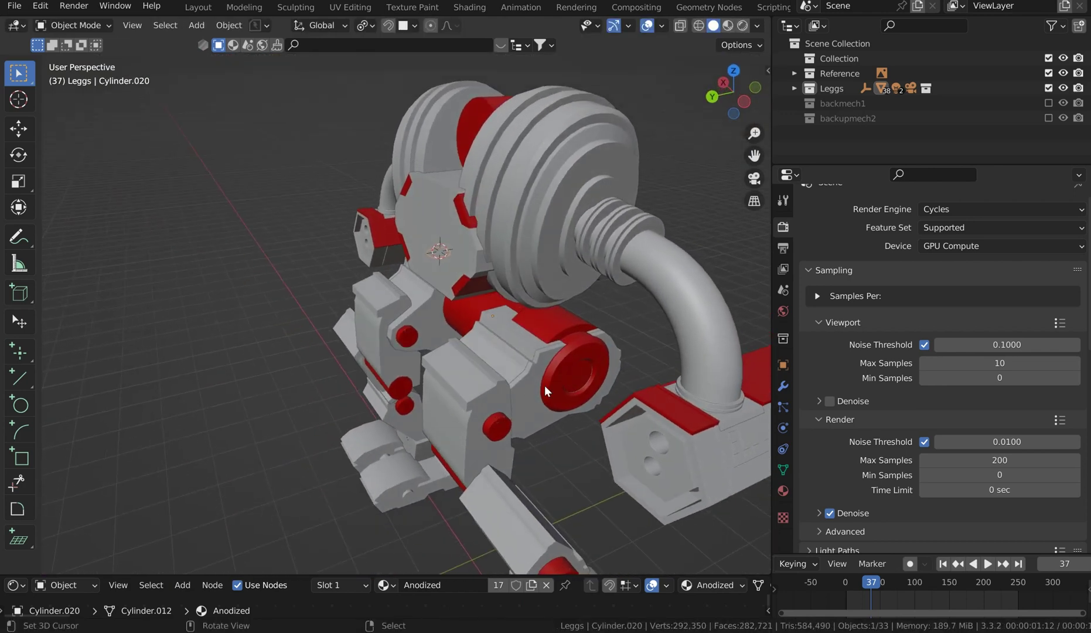
right_click(587, 352)
key("KP_Divide")
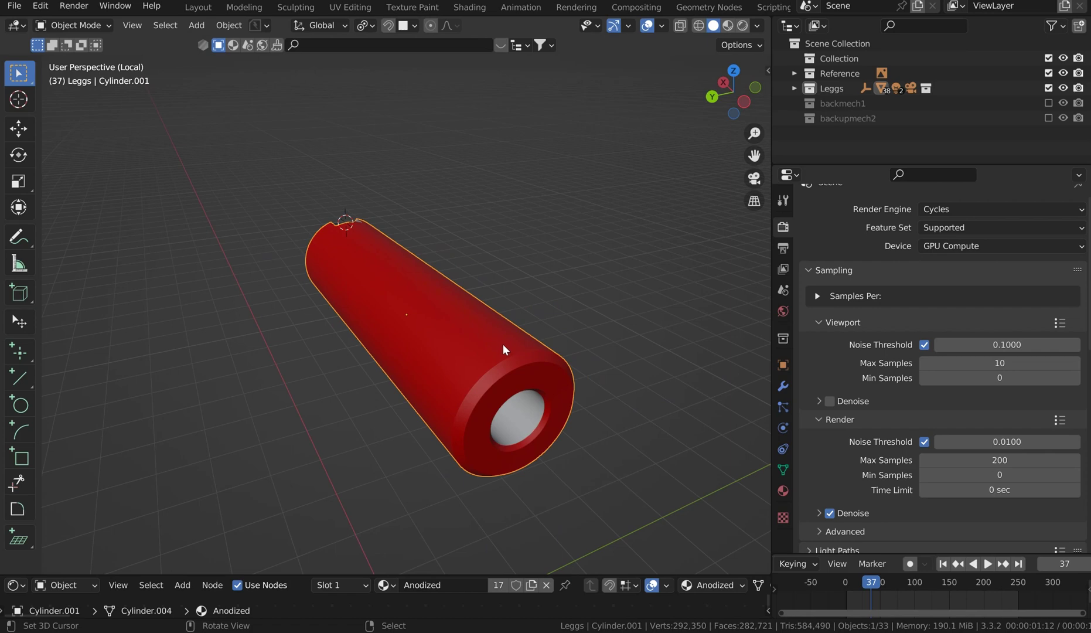
key("KP_7")
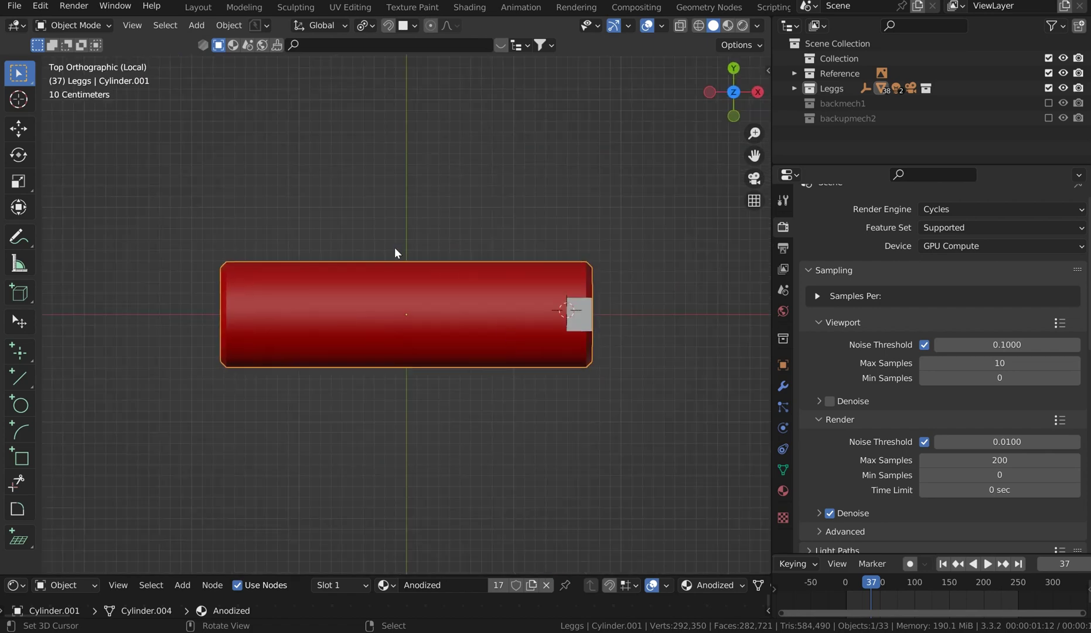
left_click(243, 311)
Separate a rectangular block from the top rim of the cylinder's uncut end with a rectangle Rebool cut in left view, then leave the isolated view.
key("ctrl+KP_3")
scroll(436, 237, "up", 6)
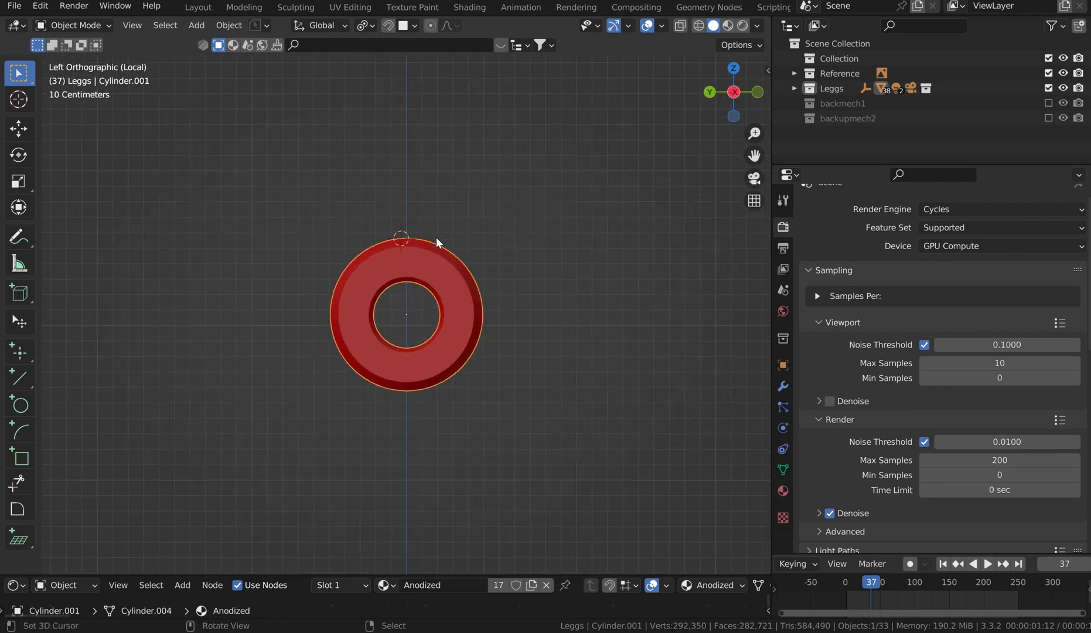
middle_click_drag(391, 143, 392, 265, "shift")
key("ctrl+shift+x")
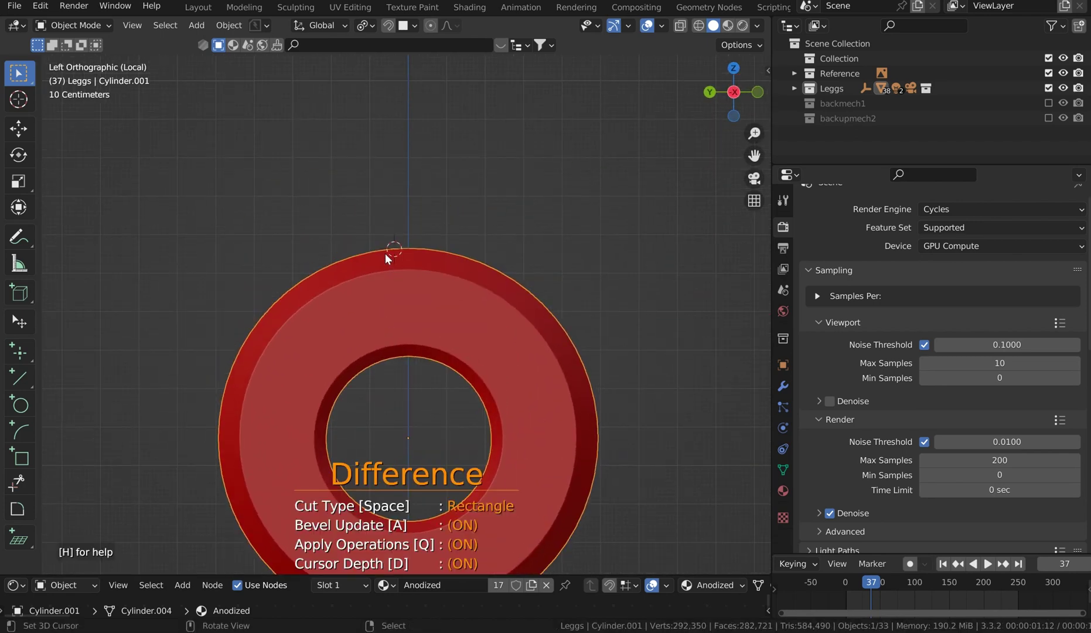
left_click_drag(360, 218, 451, 294)
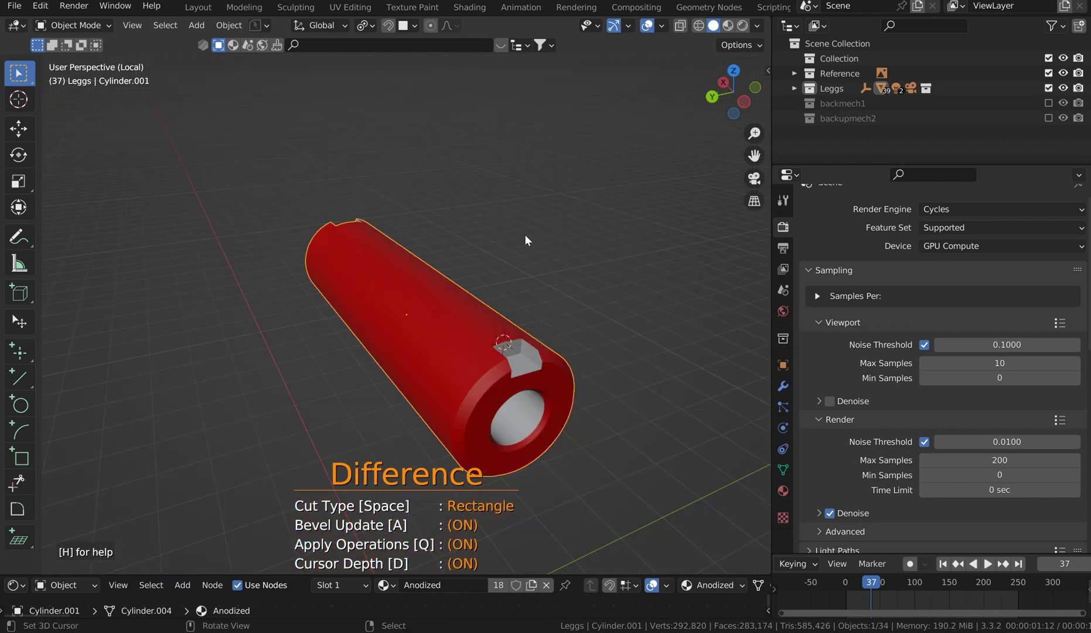
key("Escape")
key("slash")
Select the block just cut from the hip cylinder's rim and set its origin to its geometry.
middle_click_drag(521, 231, 411, 311)
scroll(405, 302, "down", 3)
scroll(412, 311, "up", 5)
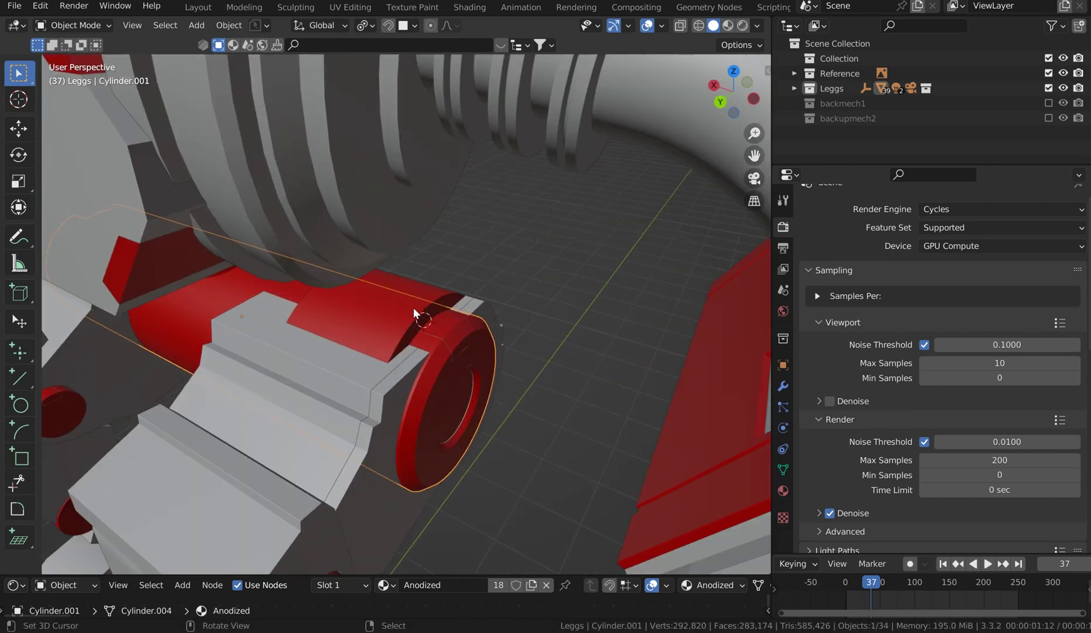
scroll(416, 305, "up", 2)
left_click(483, 328)
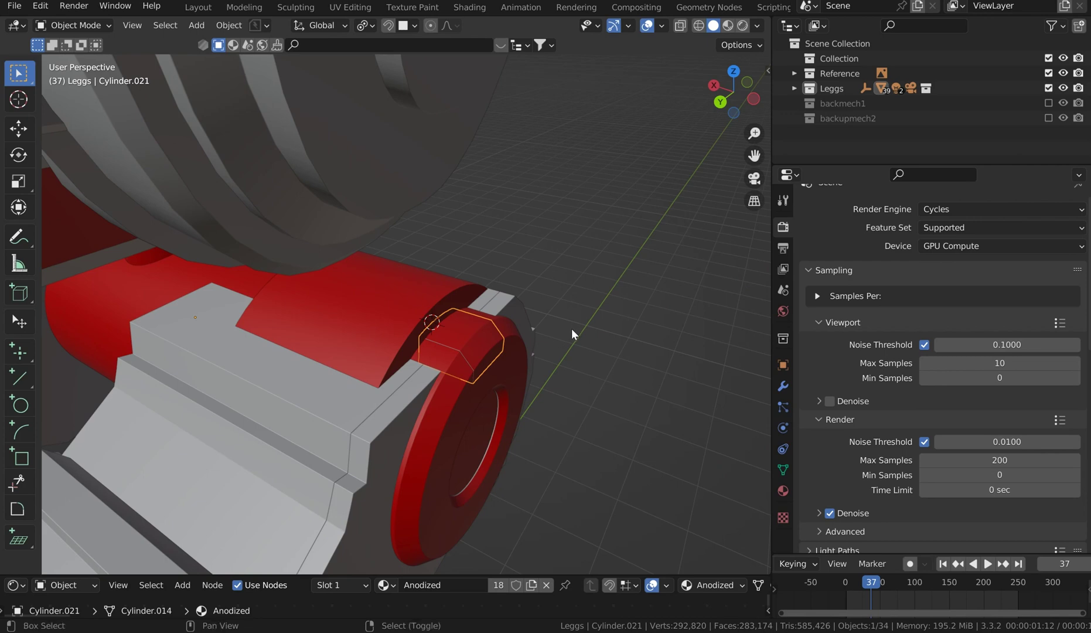
key("ctrl+shift+c")
left_click(622, 436)
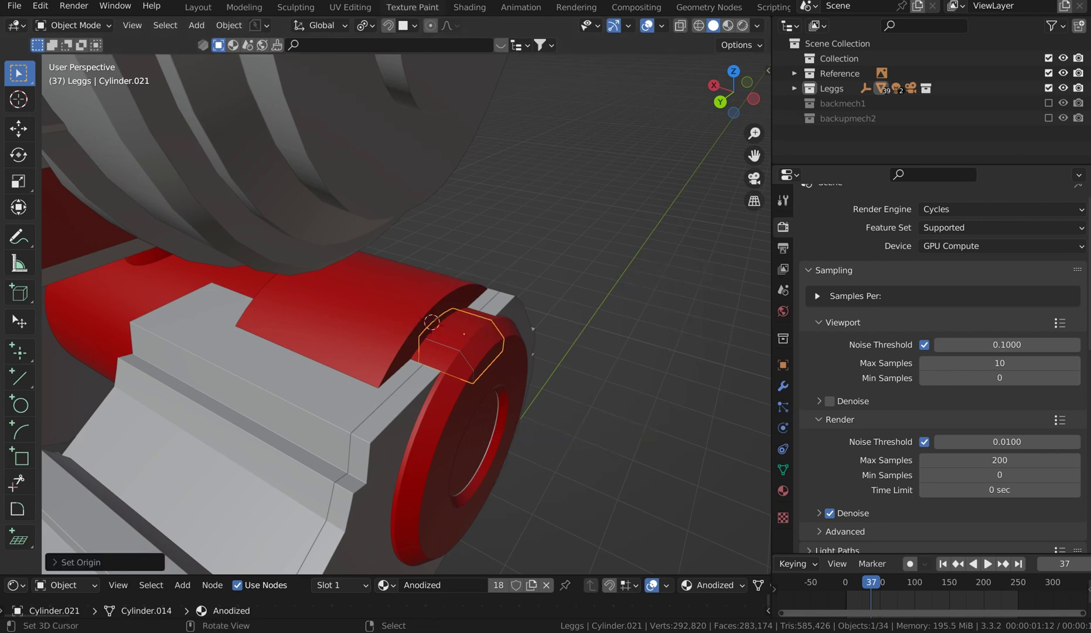
left_click(227, 25)
mouse_move(244, 61)
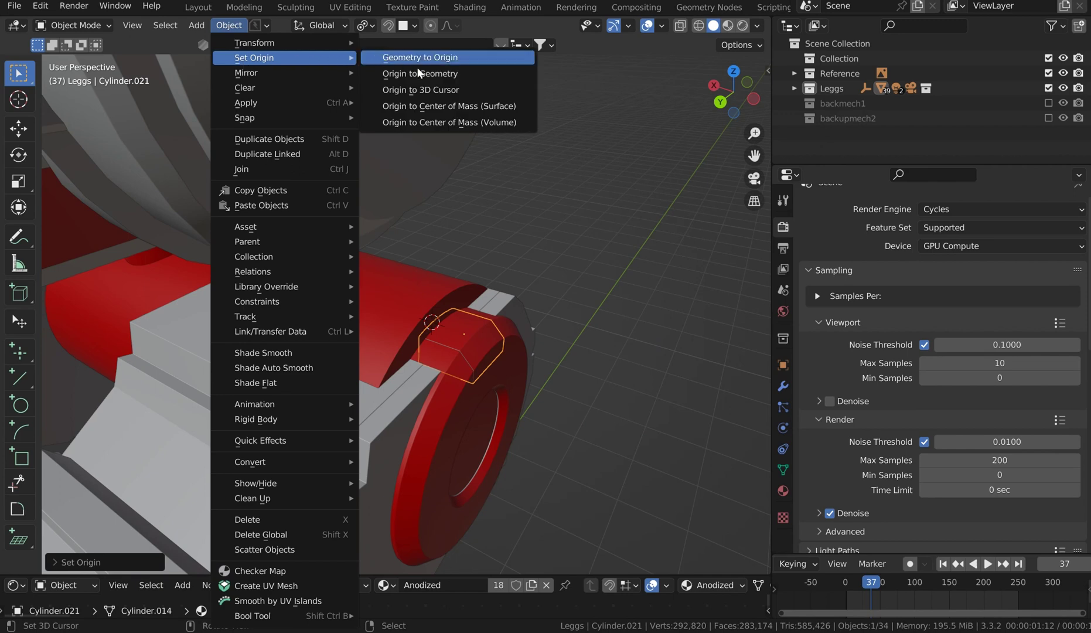
left_click(421, 74)
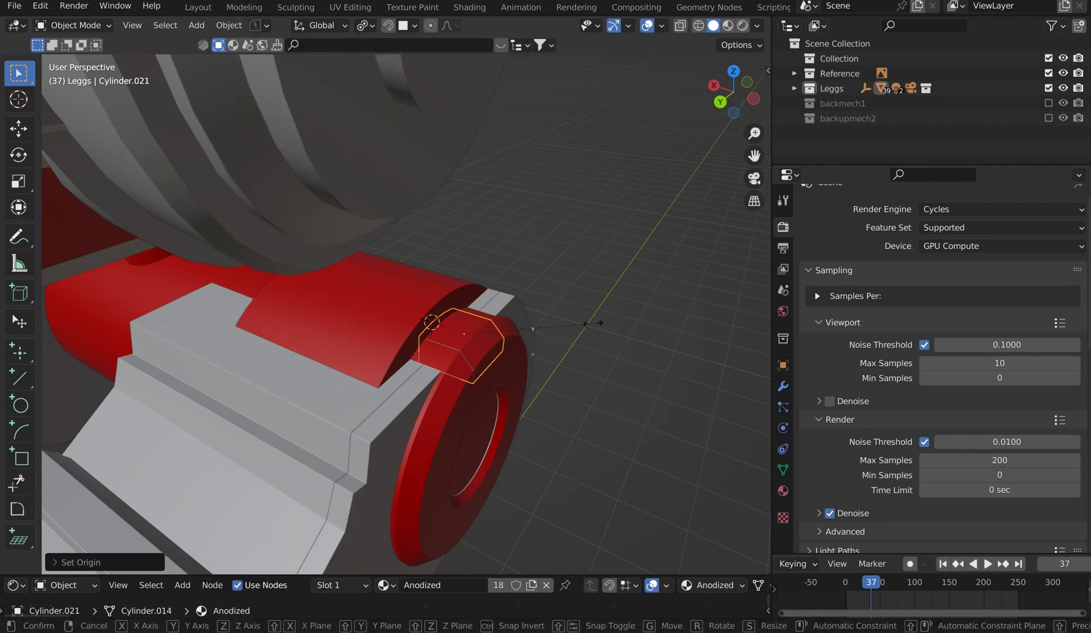
Scale the new rim block to about 0.93 along X, nudge it about 0.001 m along X, and deselect it.
key("s")
key("x")
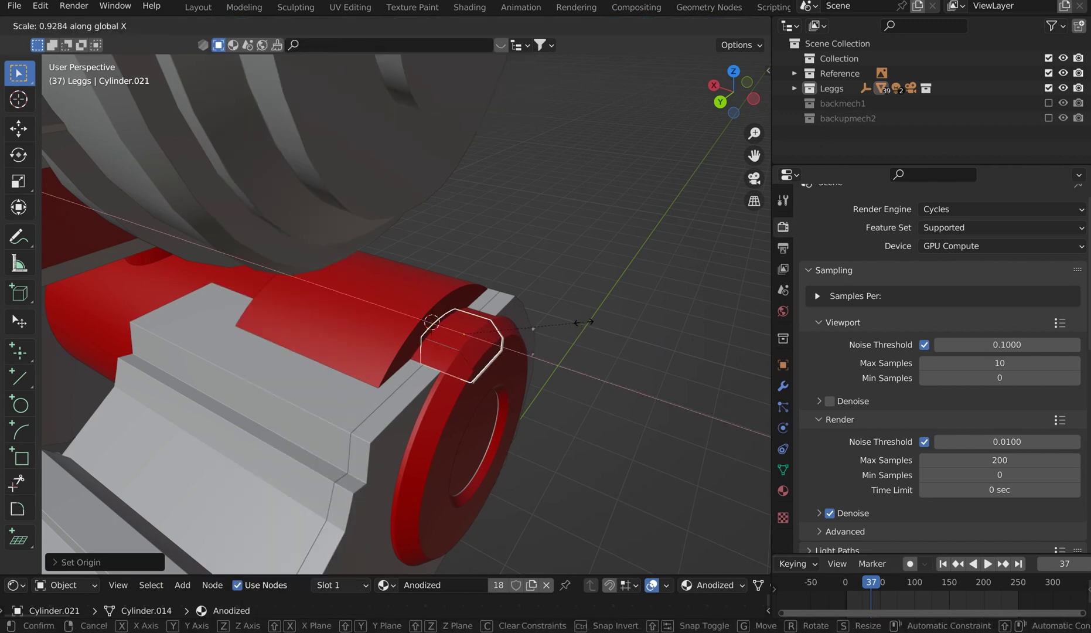
left_click(584, 325)
key("g")
key("x")
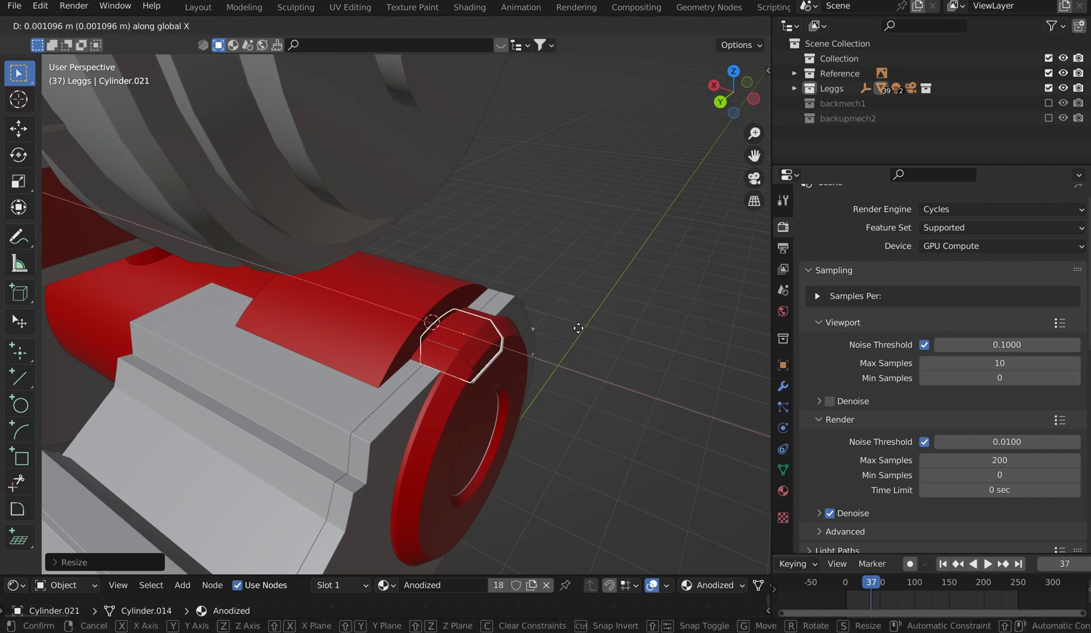
left_click(580, 333)
key("Tab")
left_click(569, 265)
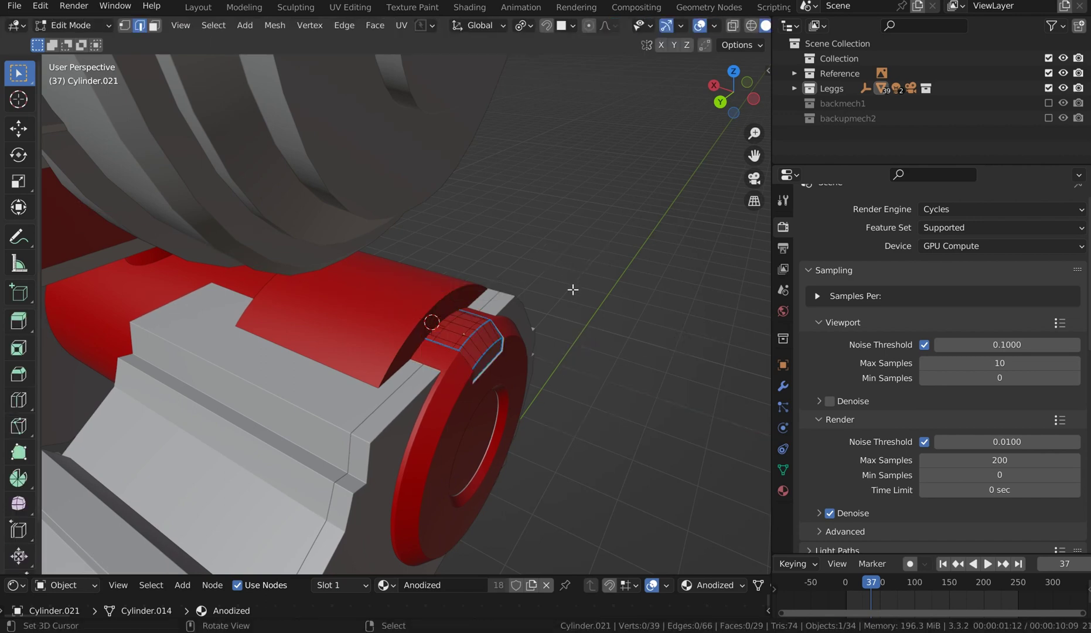
key("Tab")
left_click(585, 210)
key("alt+a")
Select the rim block at the hip cylinder's opposite end and set its origin to its geometry.
mouse_move(580, 267)
middle_mouse_down()
mouse_move(560, 247)
mouse_move(587, 257)
middle_mouse_up()
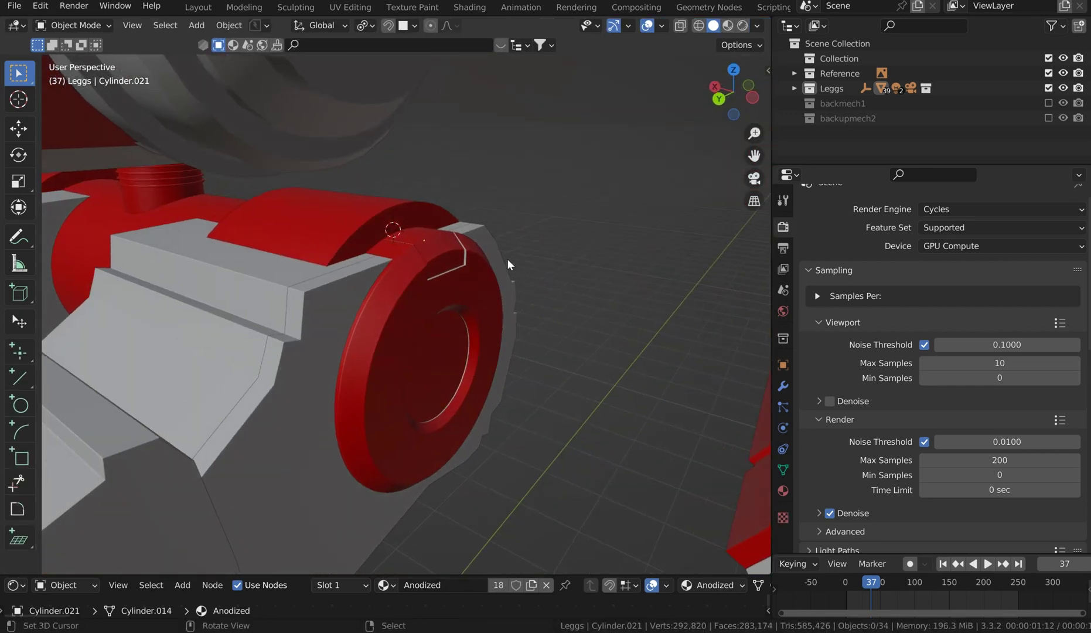
middle_click_drag(507, 258, 654, 277)
left_click(300, 347)
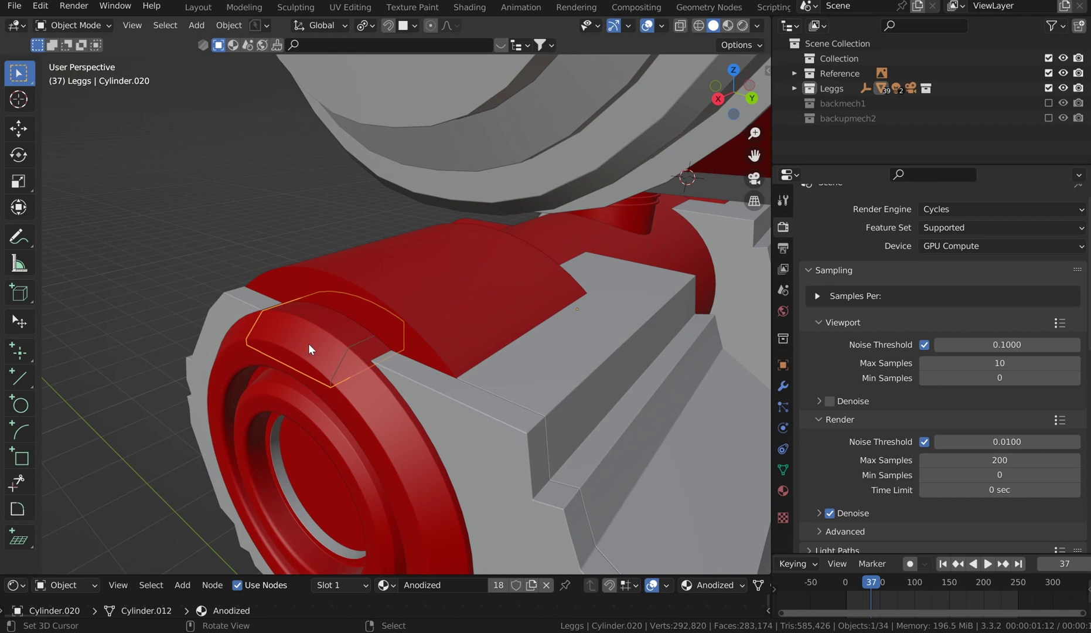
key("s")
key("Escape")
key("shift+s")
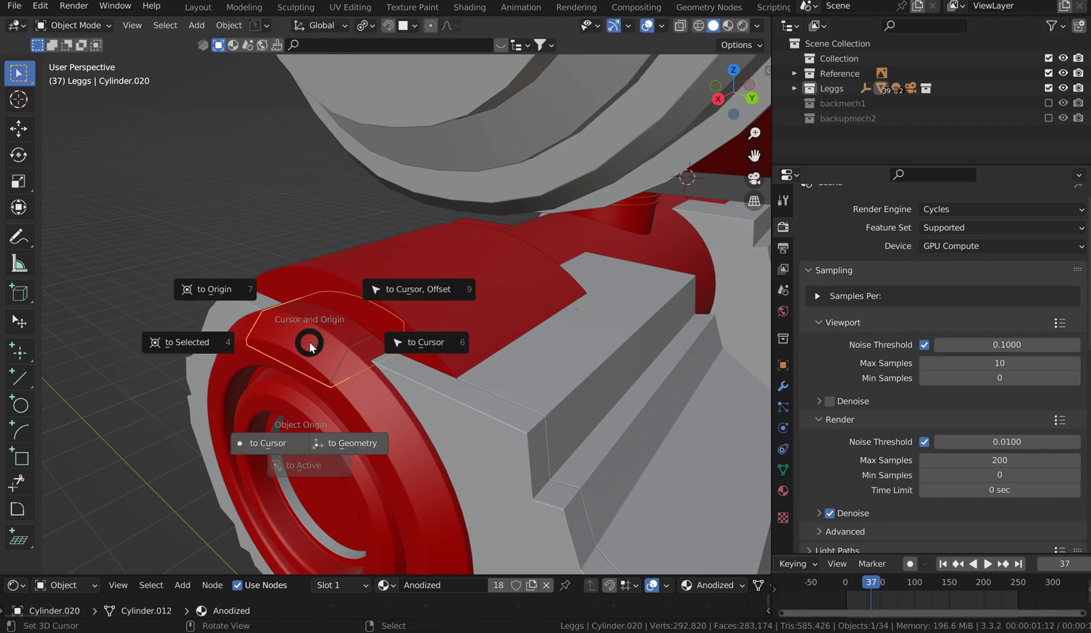
left_click(350, 441)
Scale the opposite rim block to about 0.95 along X and deselect it.
key("s")
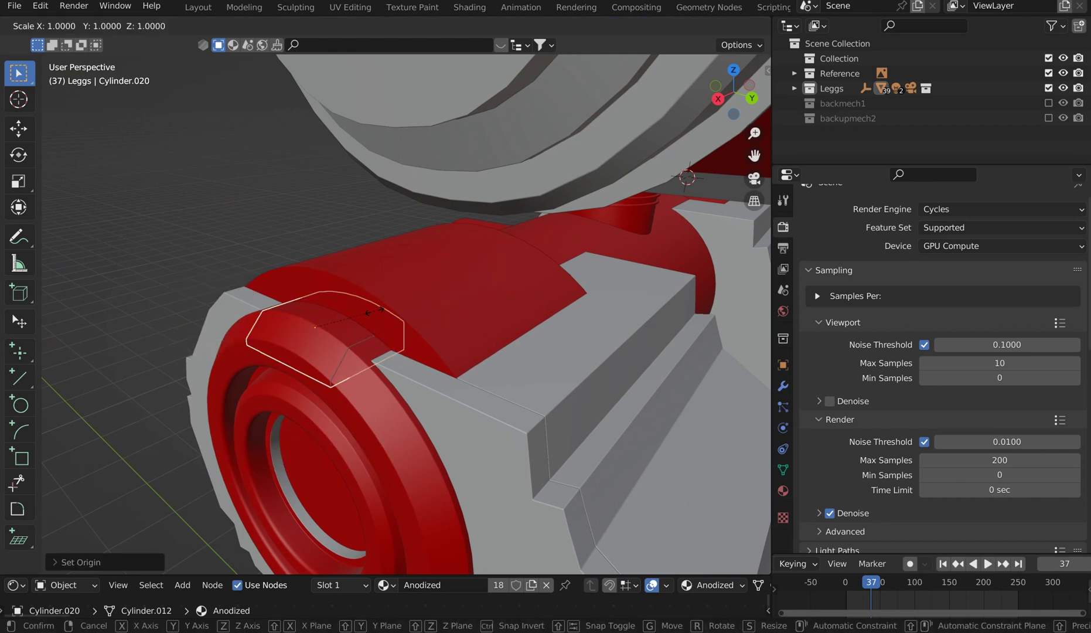
key("x")
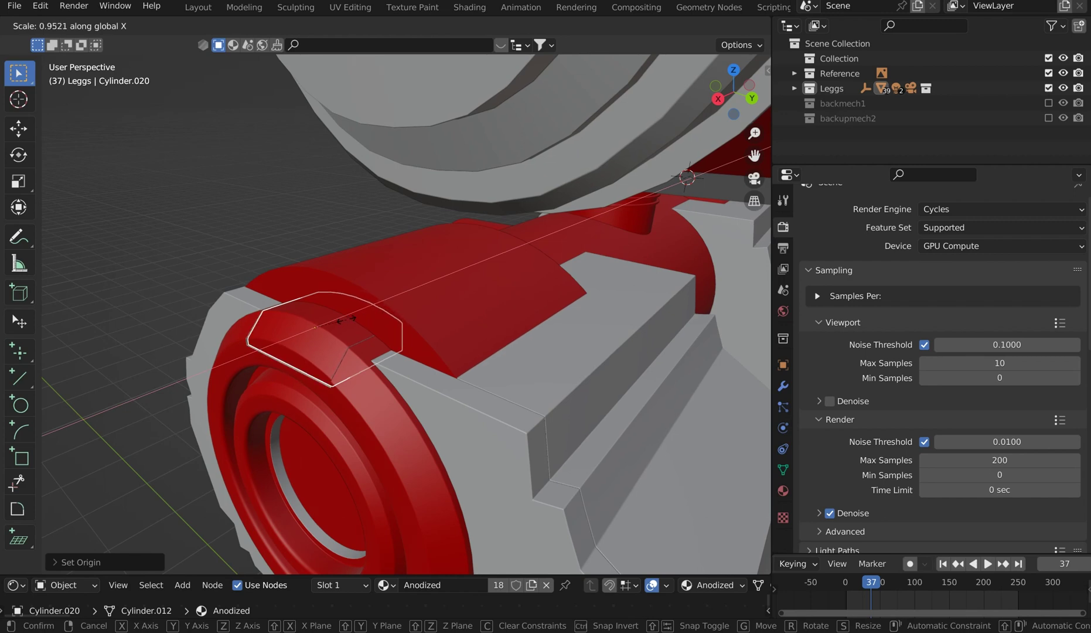
left_click(350, 325)
key("alt+a")
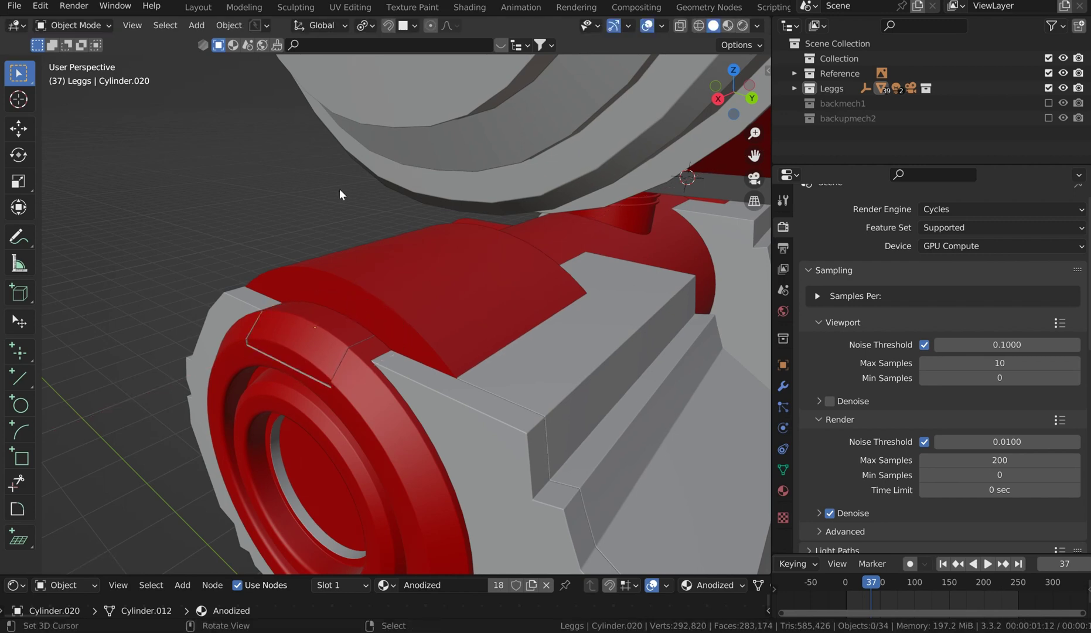
Select the grey upper leg plate under the hip and try to cut a rectangle across its lower edge in front view.
middle_click_drag(339, 188, 452, 272)
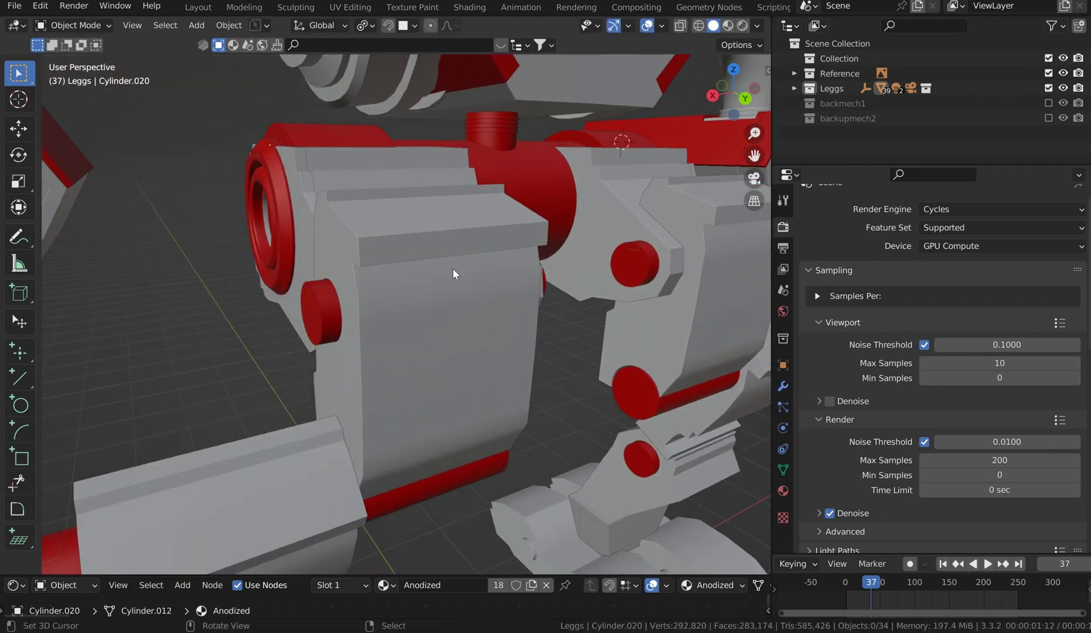
left_click(433, 324)
middle_click_drag(433, 324, 365, 255)
middle_click_drag(479, 283, 453, 330)
key("KP_1")
scroll(437, 309, "down", 3)
key("KP_1")
scroll(479, 274, "up", 7)
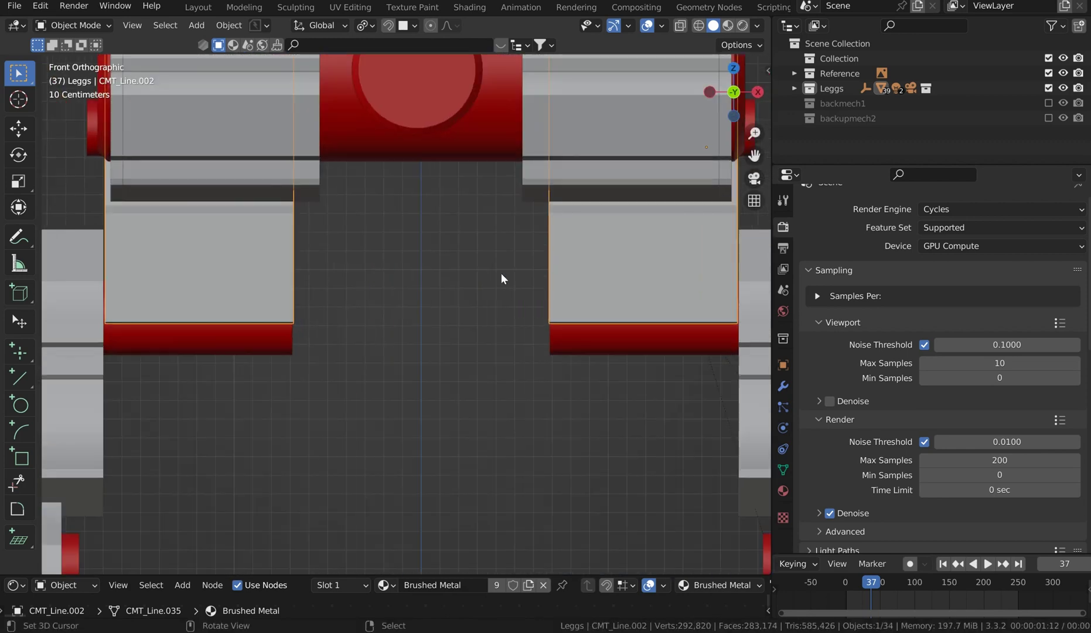
key("ctrl+shift+x")
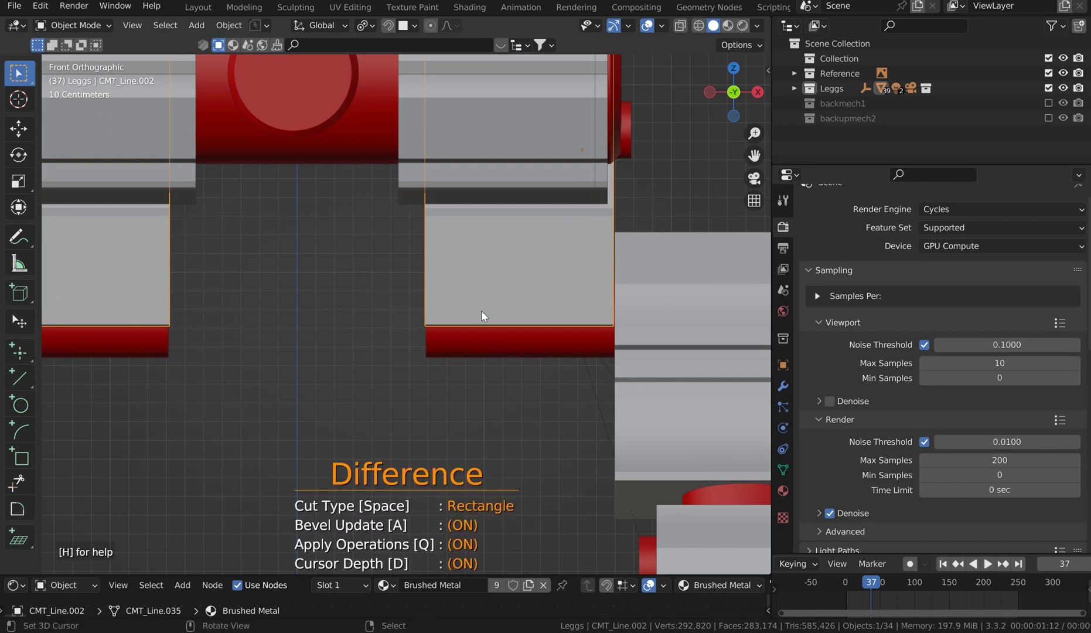
left_click_drag(467, 304, 572, 334)
scroll(498, 299, "down", 2)
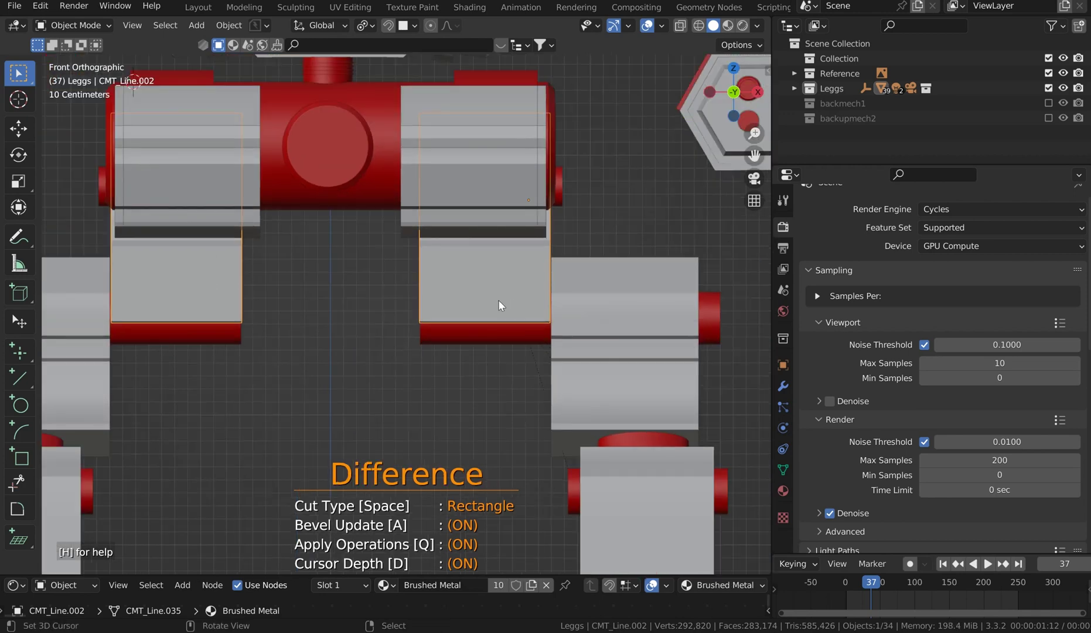
middle_click_drag(498, 299, 374, 234)
key("Escape")
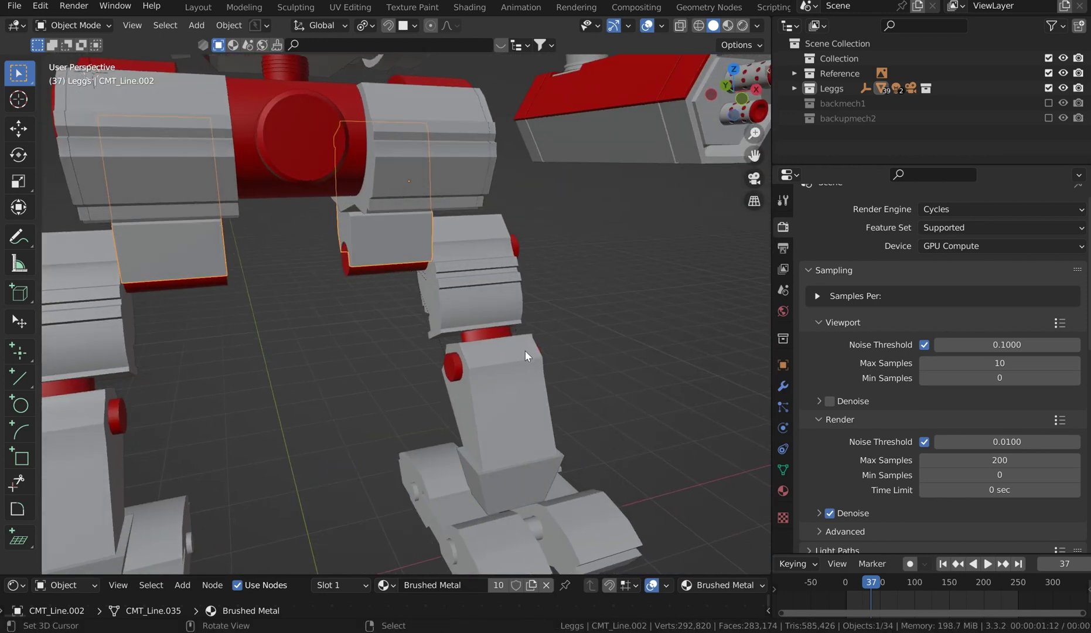
Examine the leg plate's modifiers, toggling the Mirror modifier's viewport display off and back on.
left_click(783, 386)
scroll(866, 345, "down", 4)
scroll(869, 349, "up", 4)
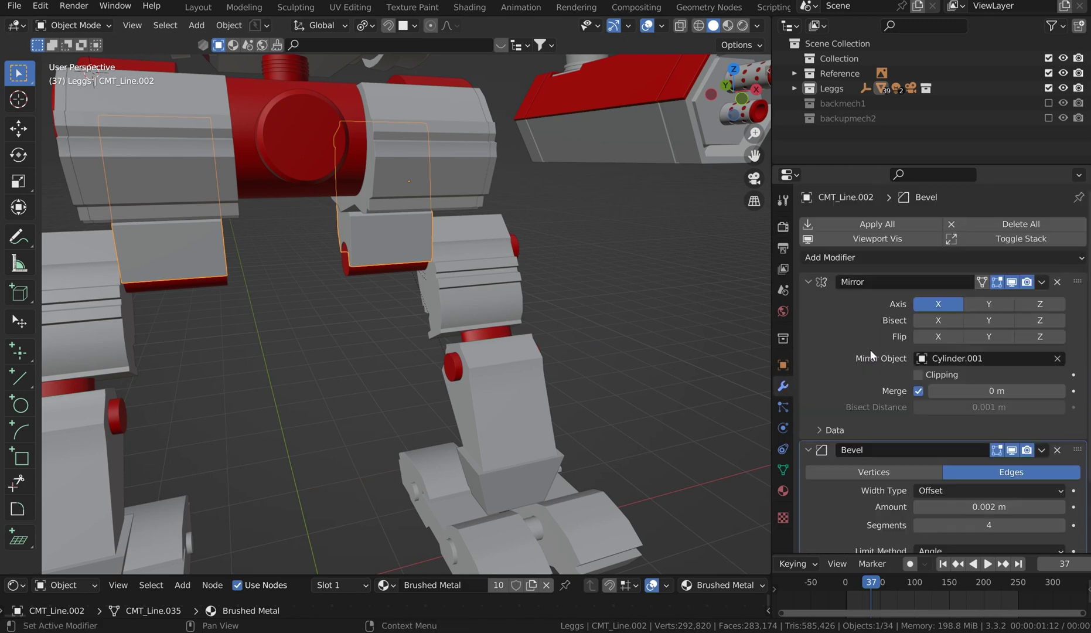
left_click(1011, 282)
left_click(1011, 281)
left_click(1011, 282)
left_click(1011, 282)
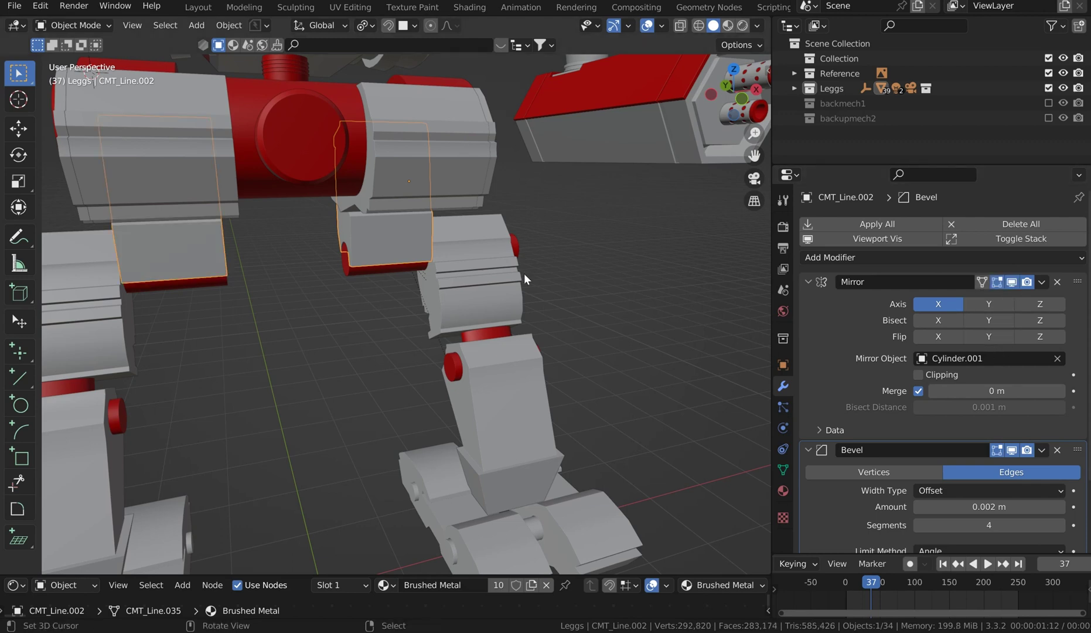
Check the leg plate with a trial move, cancel the move, and apply the plate's scale.
key("g")
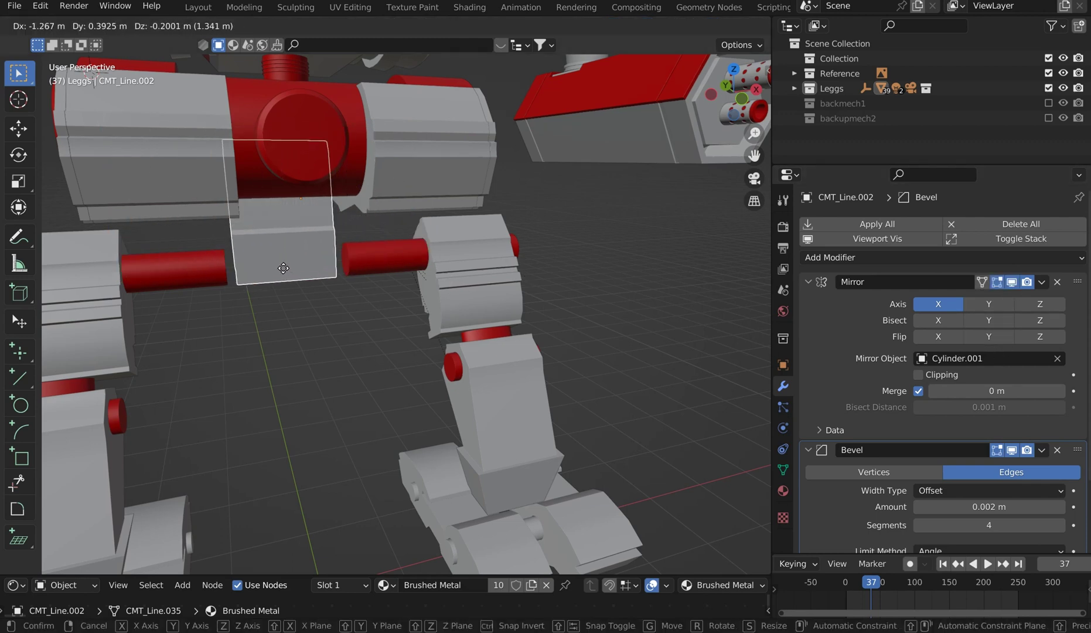
right_click(401, 254)
key("ctrl+a")
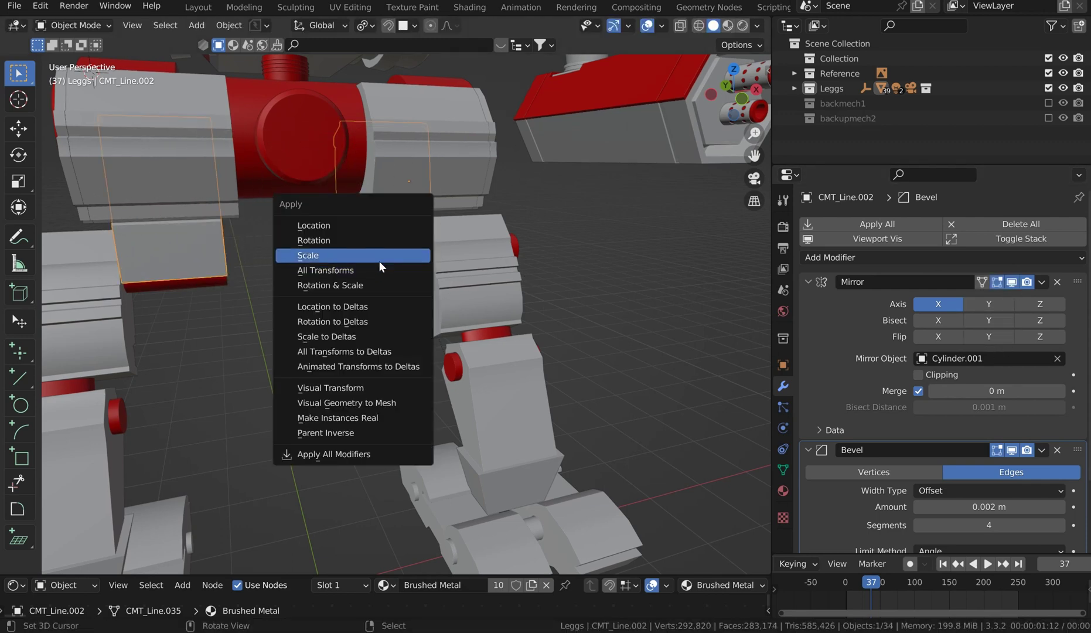
left_click(379, 259)
Try a rectangle Rebool cut across the middle of the leg plate's lower edge in front view.
key("KP_1")
scroll(541, 225, "up", 5)
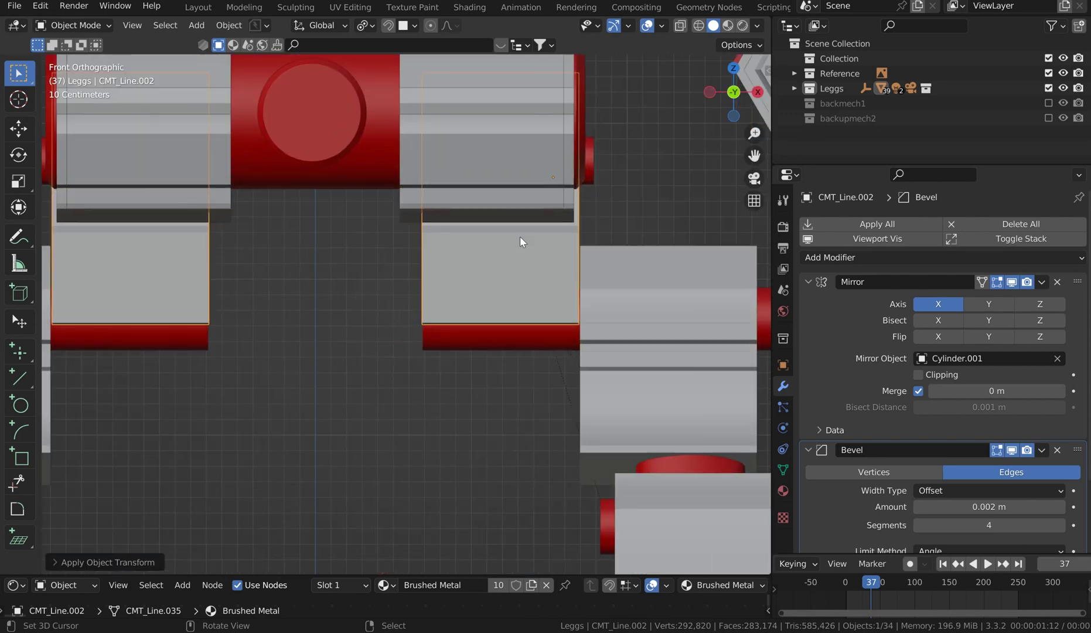
middle_click_drag(482, 245, 354, 248, "shift")
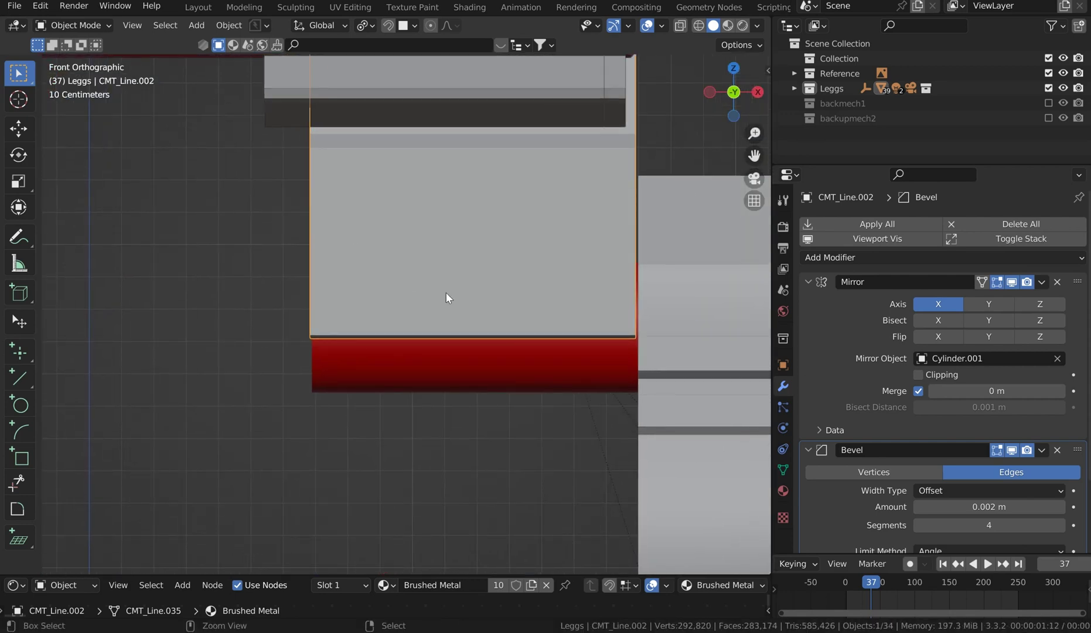
key("ctrl+shift+x")
left_click(405, 304)
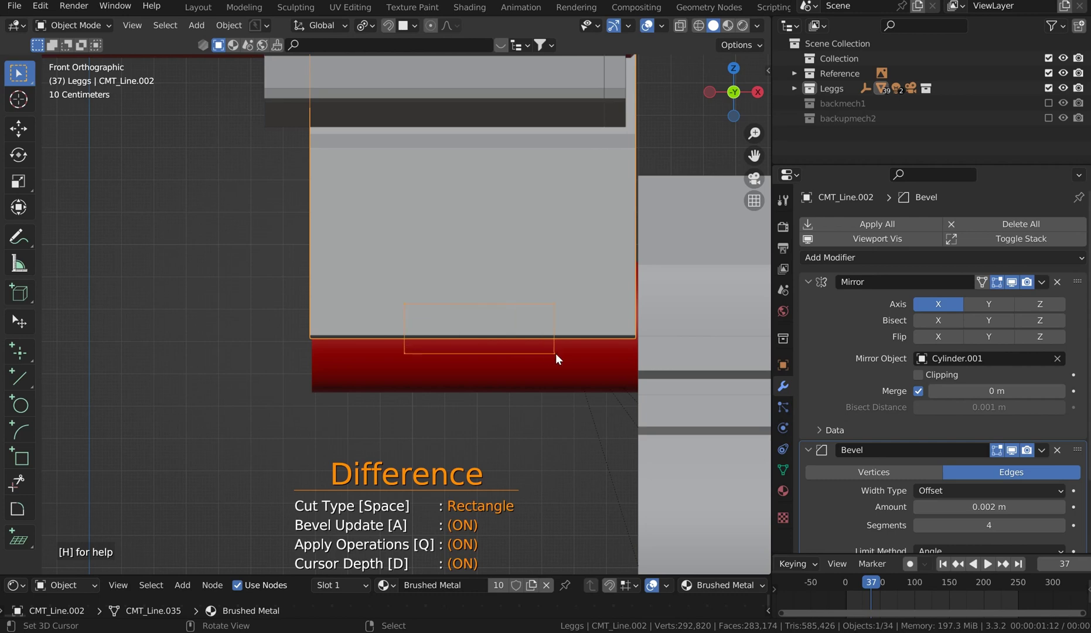
key("ctrl")
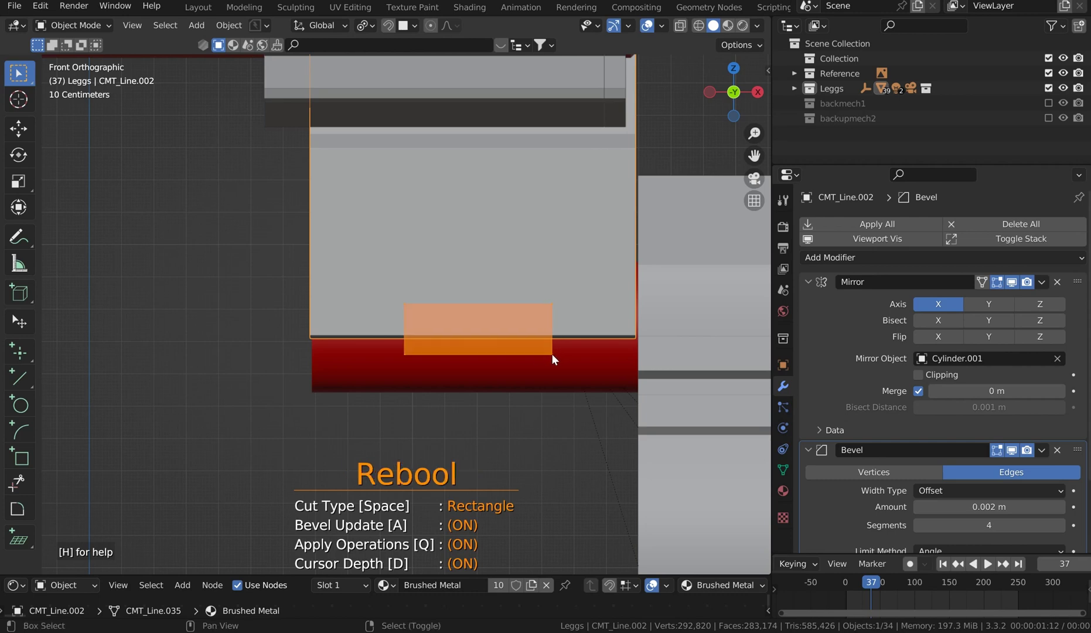
left_click(539, 351)
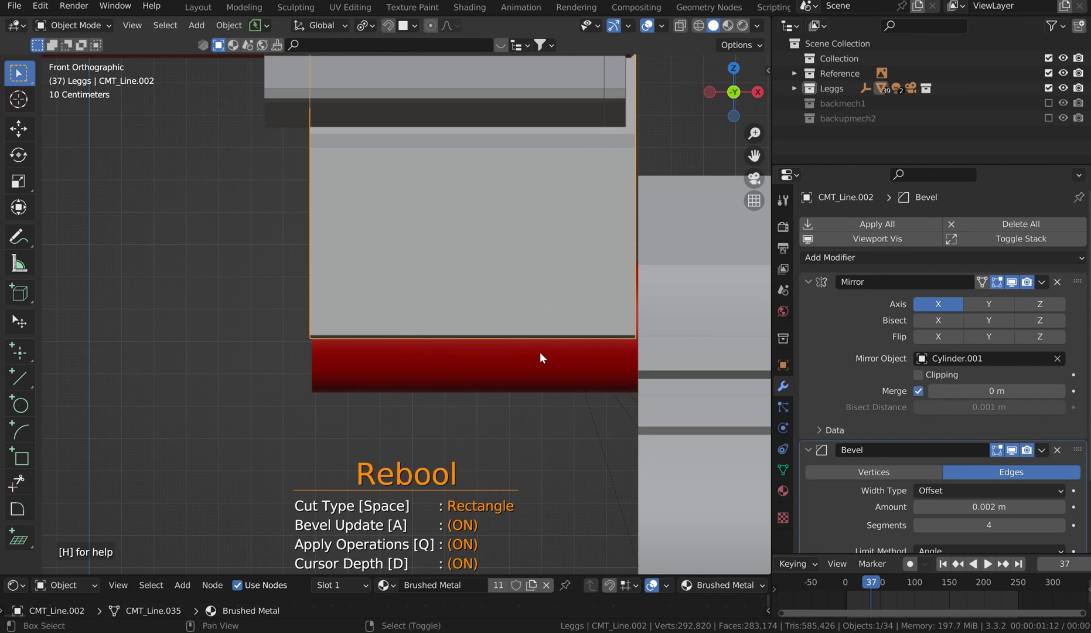
middle_click_drag(375, 263, 407, 244)
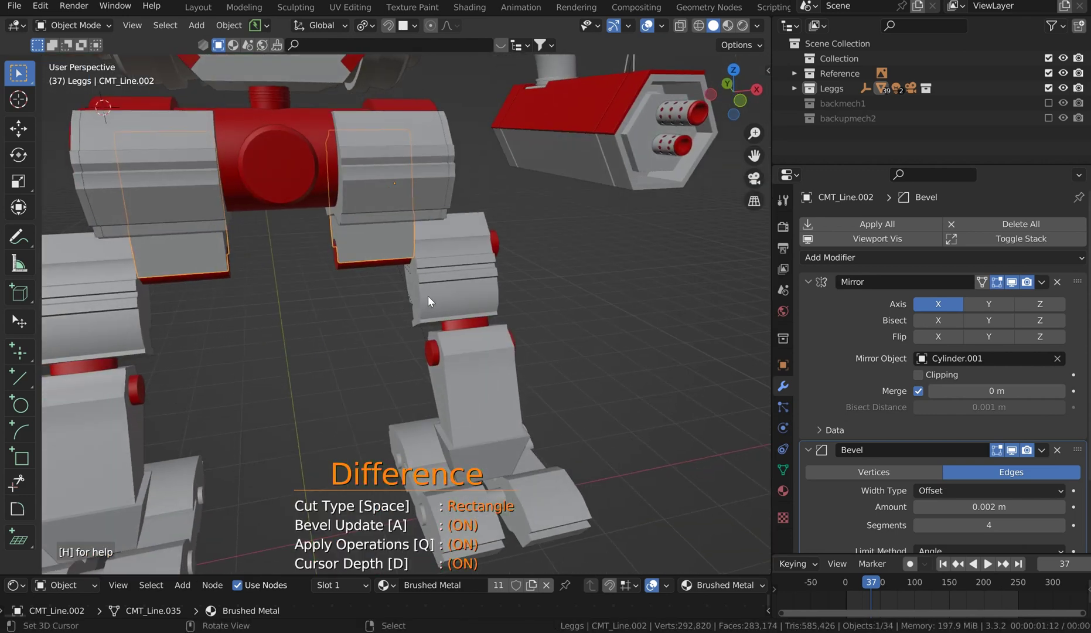
Isolate the leg plate, place the 3D cursor on its mirrored copy's lower area from top view, and leave isolation.
scroll(395, 254, "up", 1)
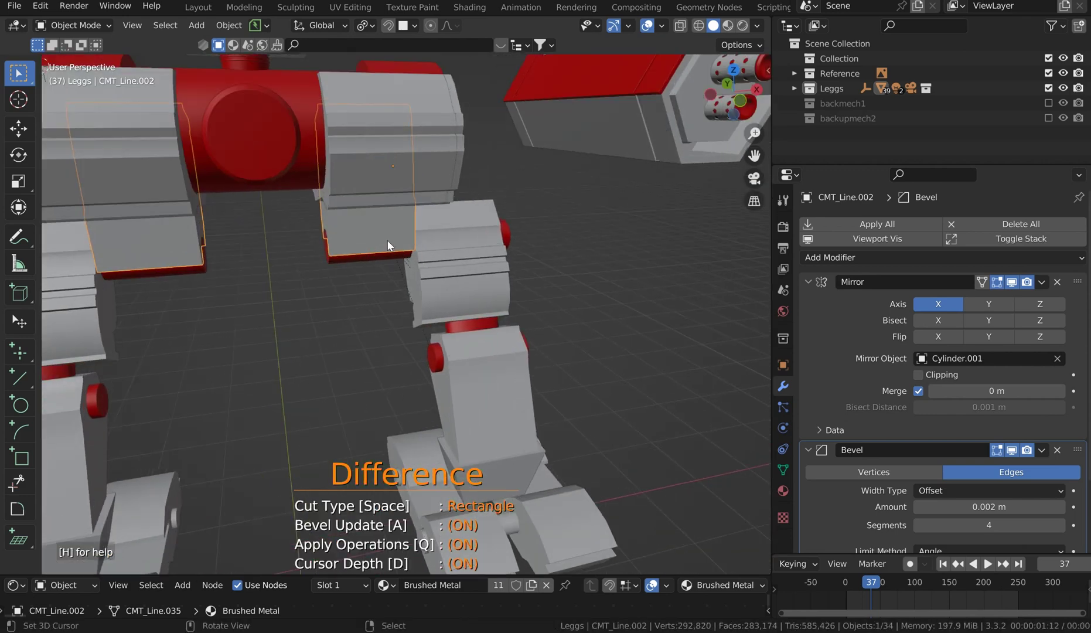
key("Escape")
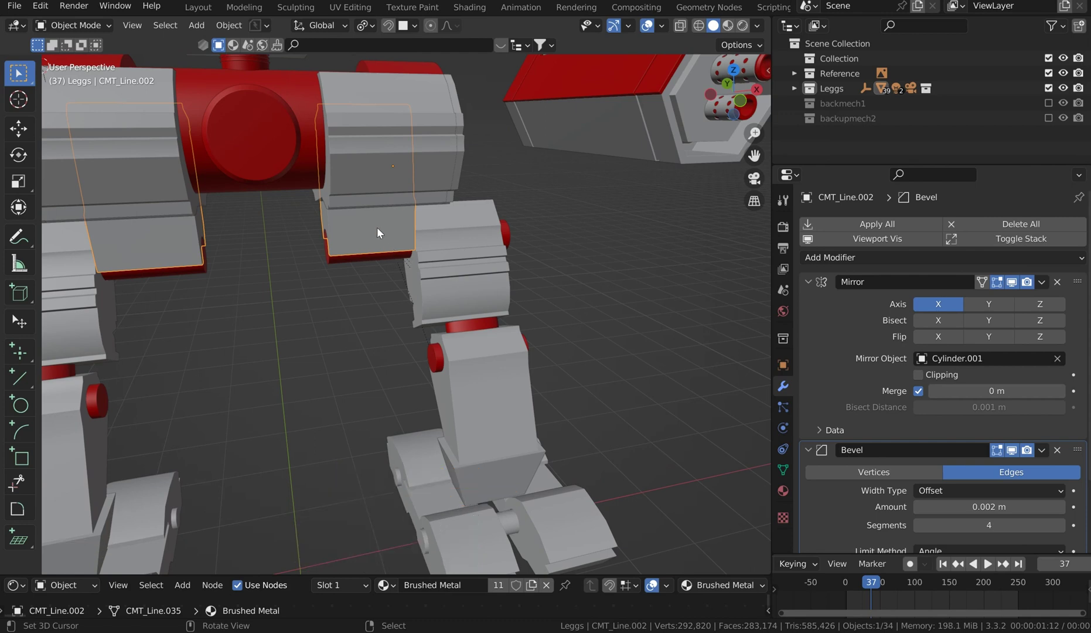
key("KP_Divide")
middle_click_drag(480, 270, 464, 321)
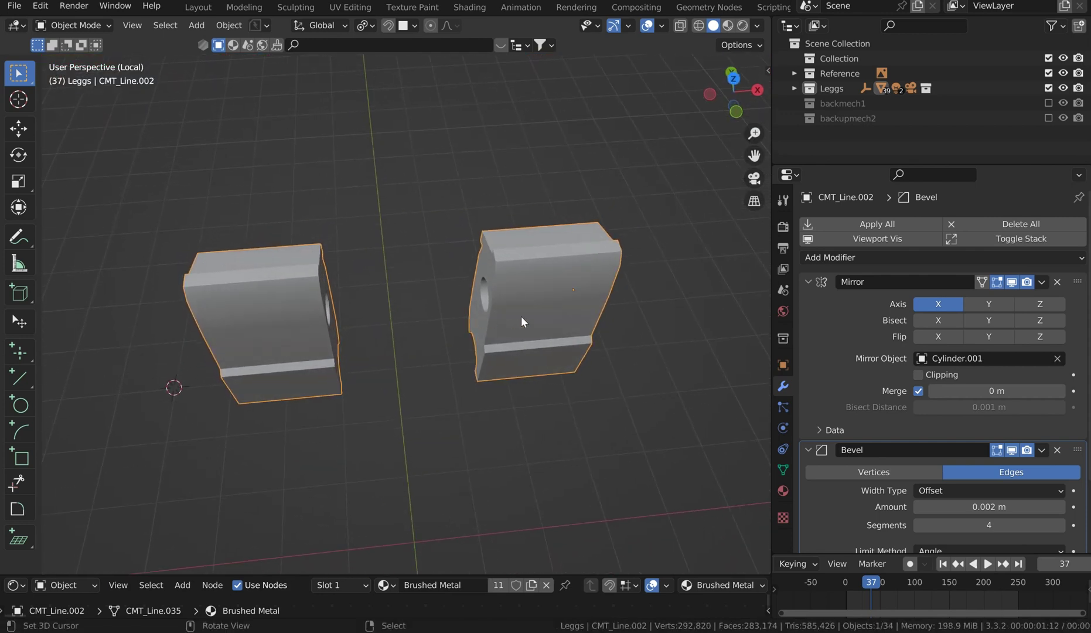
key("KP_7")
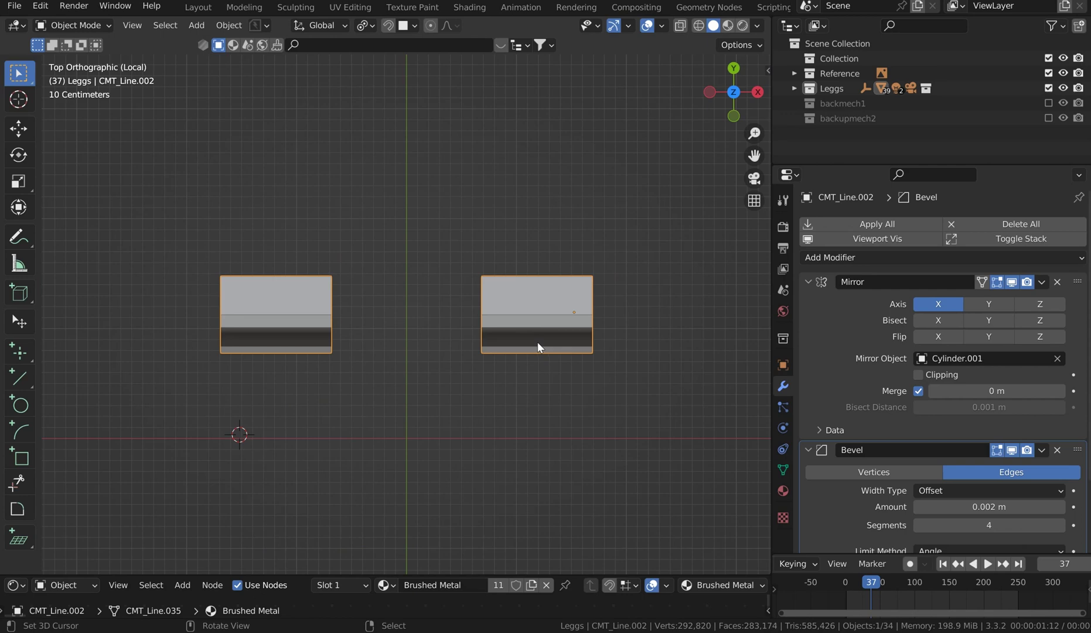
left_click(536, 342)
middle_click_drag(568, 368, 565, 309)
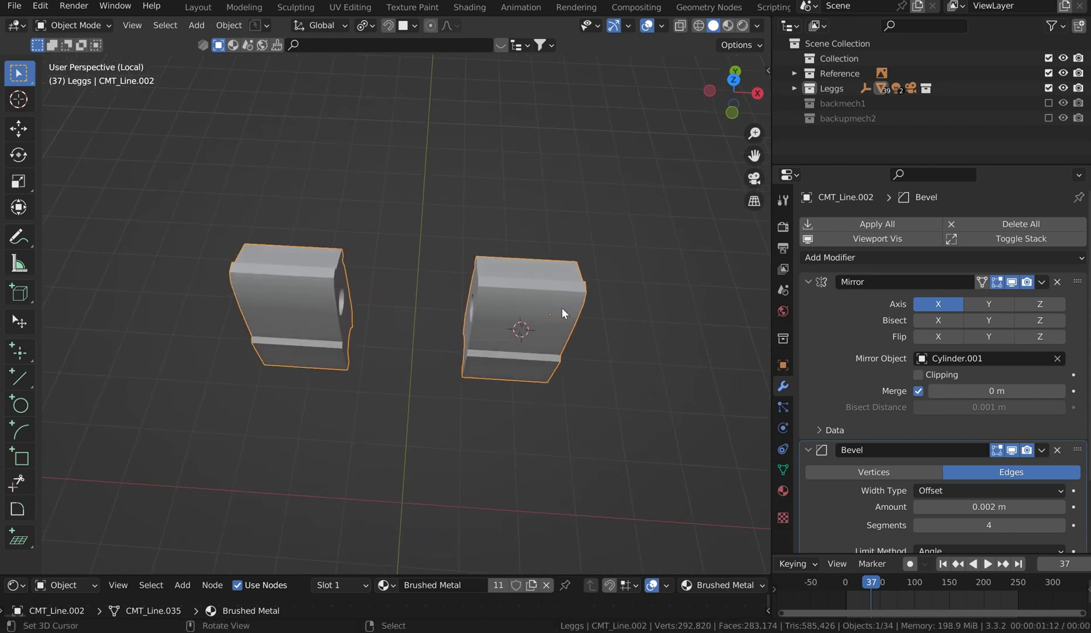
key("KP_1")
key("KP_Divide")
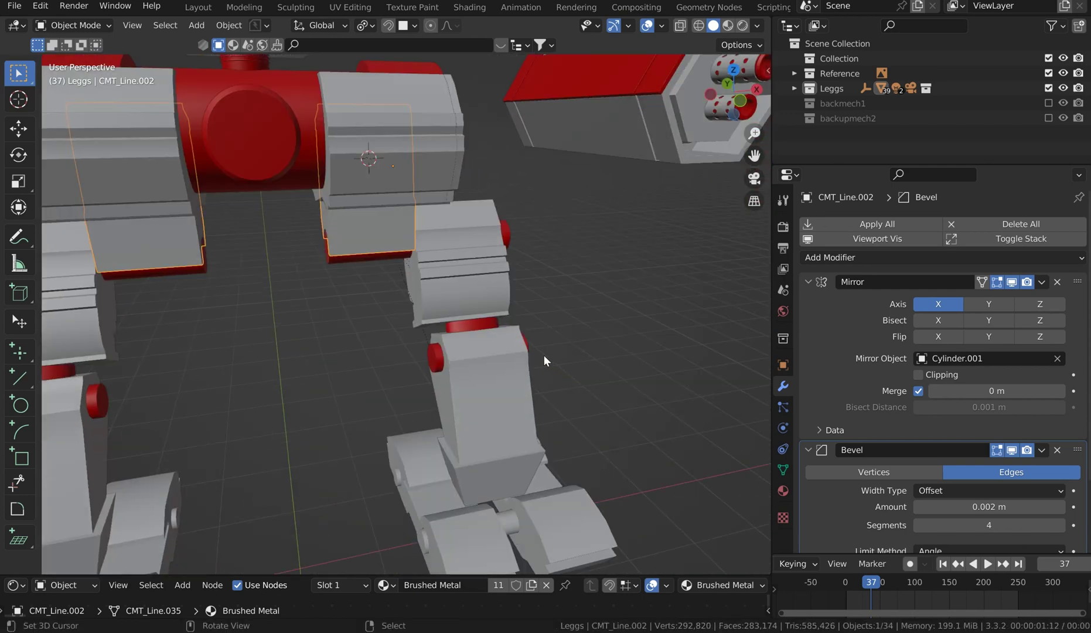
Try a rectangle cut across the middle of the leg plate's lower edge in front view and undo it.
scroll(468, 269, "up", 4)
key("KP_1")
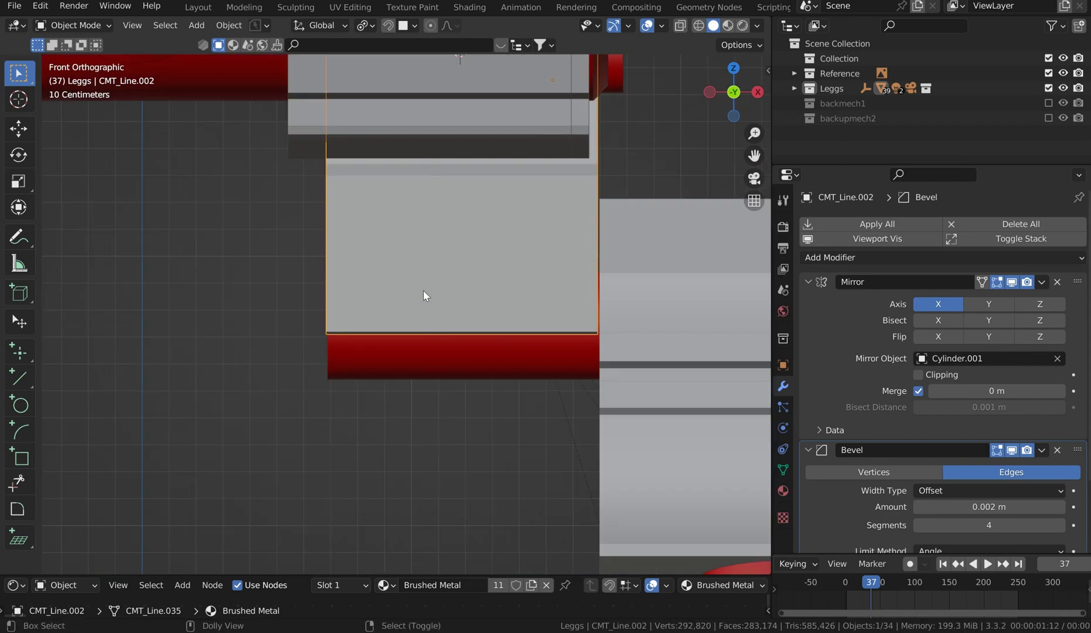
key("ctrl+shift+x")
left_click_drag(502, 338, 397, 307)
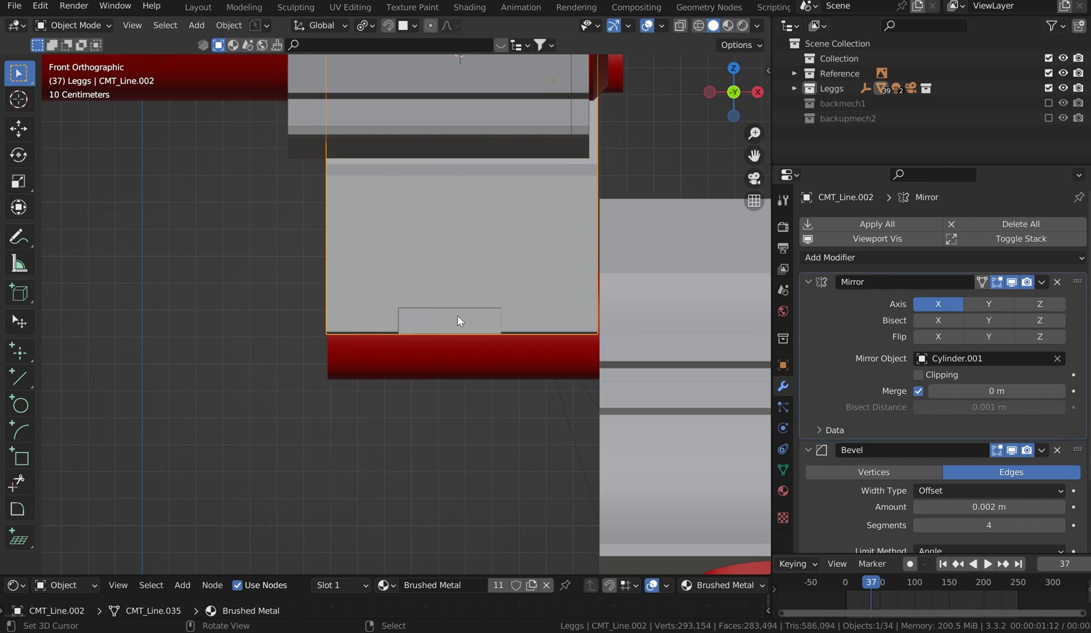
key("ctrl+z")
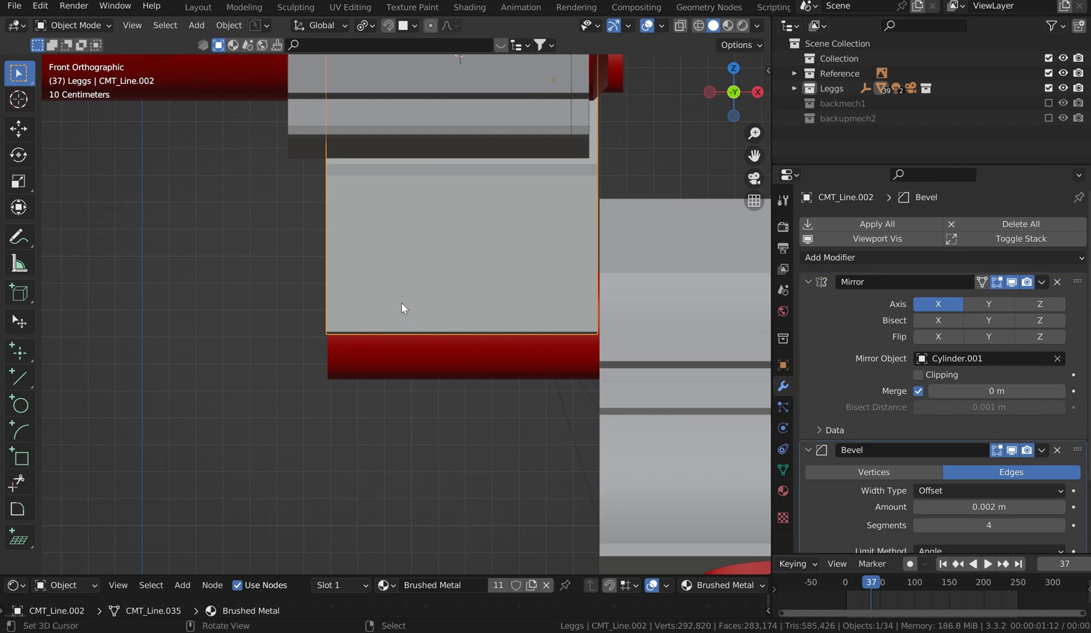
Make a rectangle Rebool cut across the middle of the leg plate's lower edge in front view.
key("ctrl+shift+x")
left_click_drag(405, 297, 513, 346)
key("ctrl")
middle_click_drag(509, 270, 452, 304)
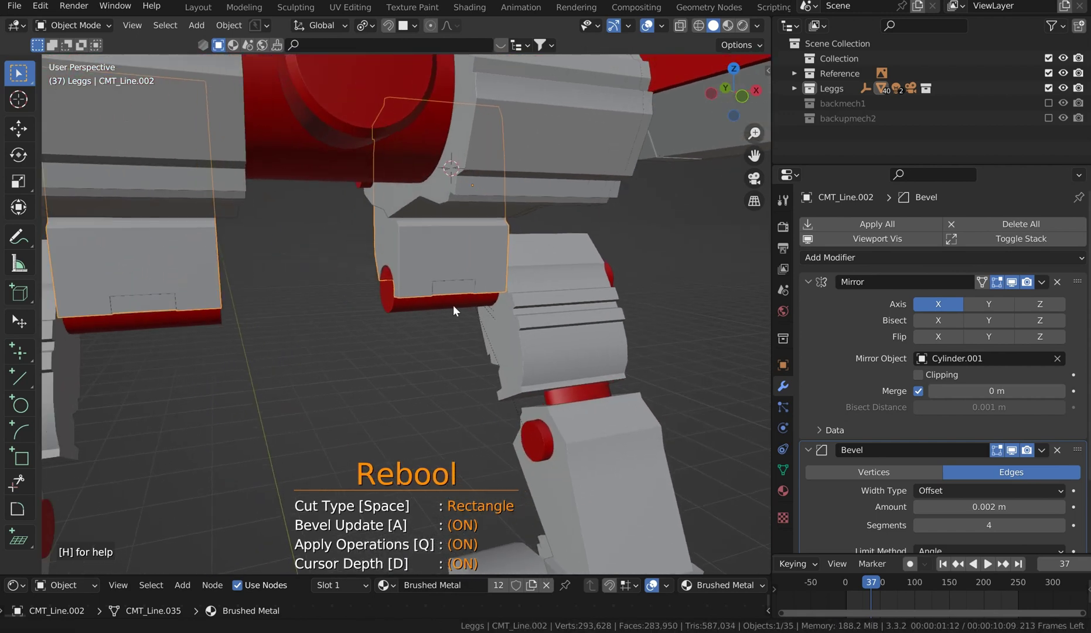
key("Escape")
Select the small rectangular block split from the plate's lower edge and scale it down along the global Y axis.
left_click(463, 295)
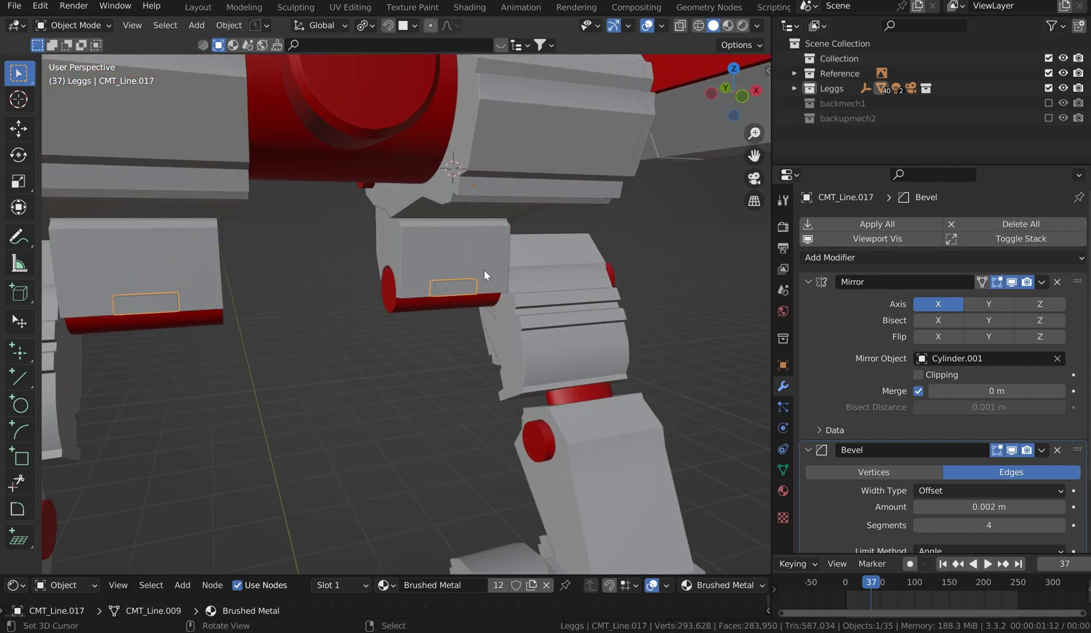
key("s")
key("y")
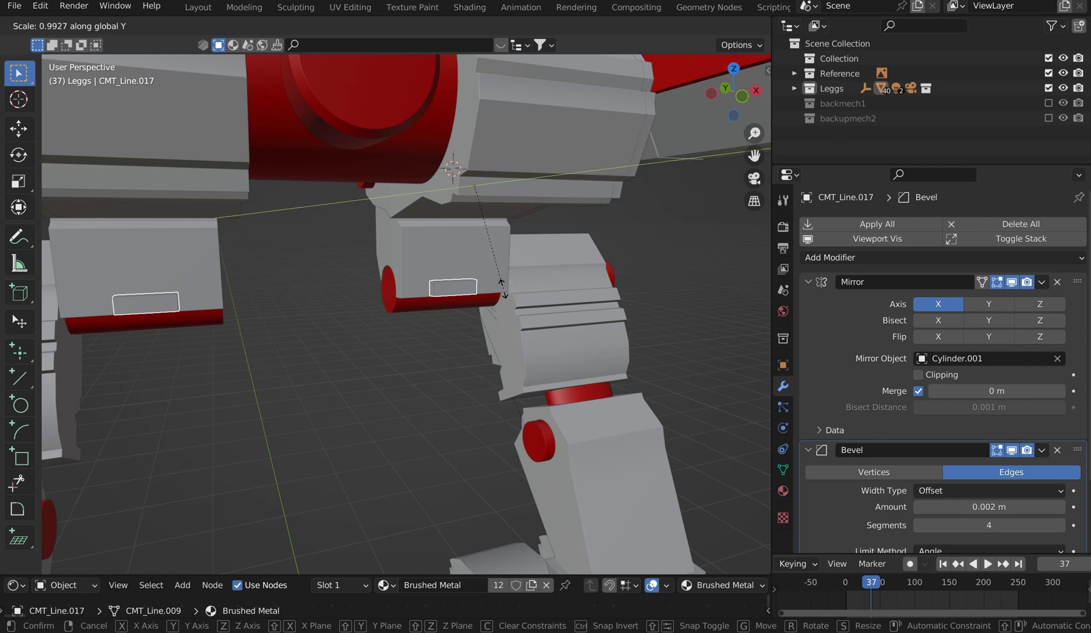
left_click(492, 285)
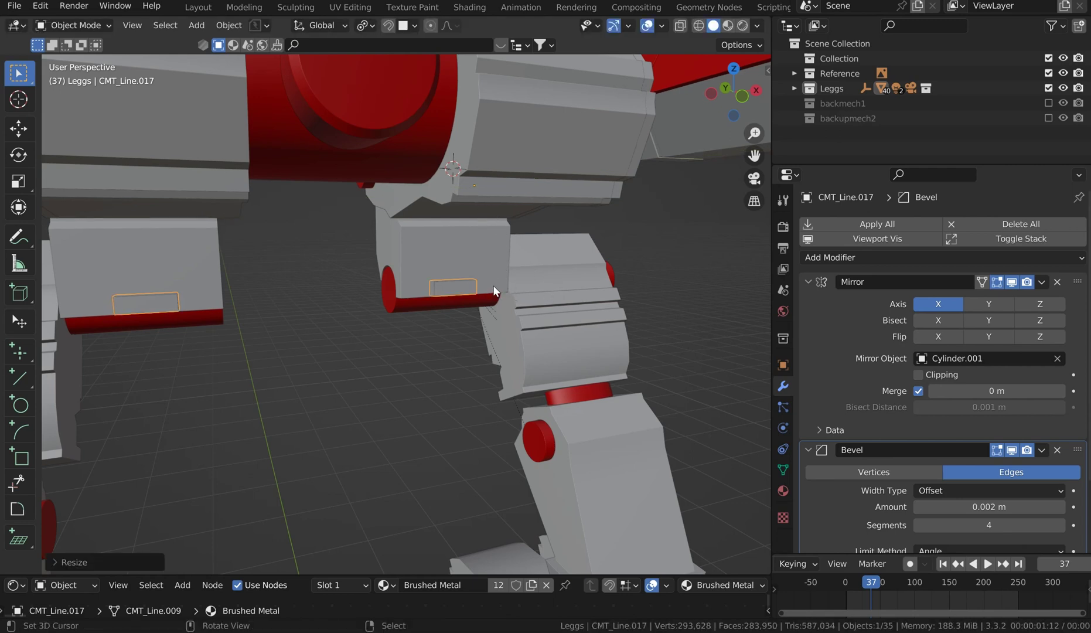
scroll(492, 284, "up", 3)
middle_click_drag(493, 285, 513, 292)
key("s")
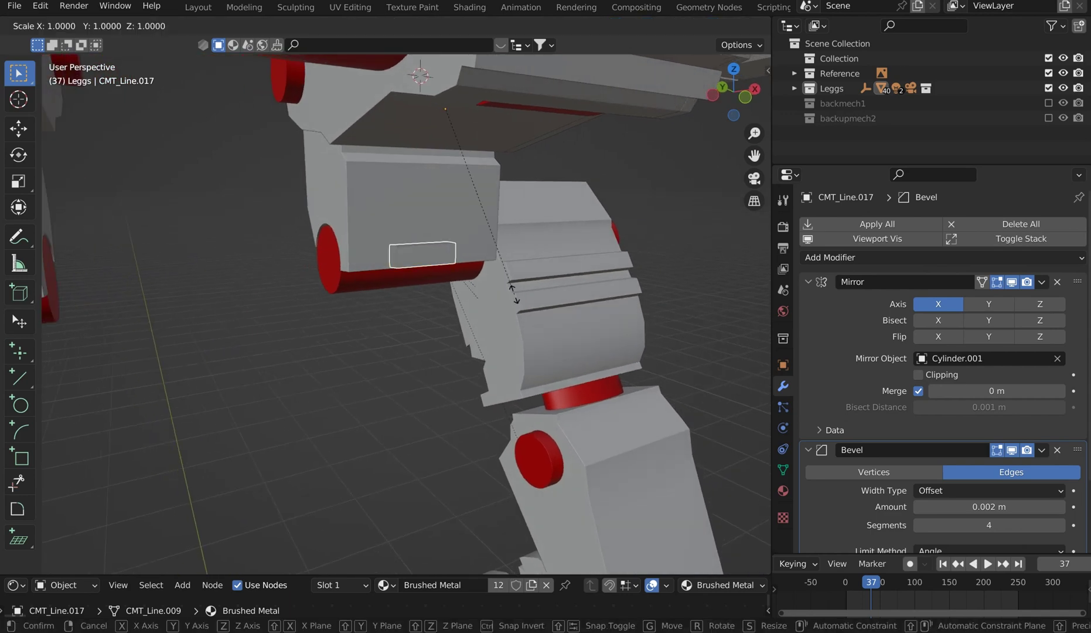
key("y")
key("y")
key("y")
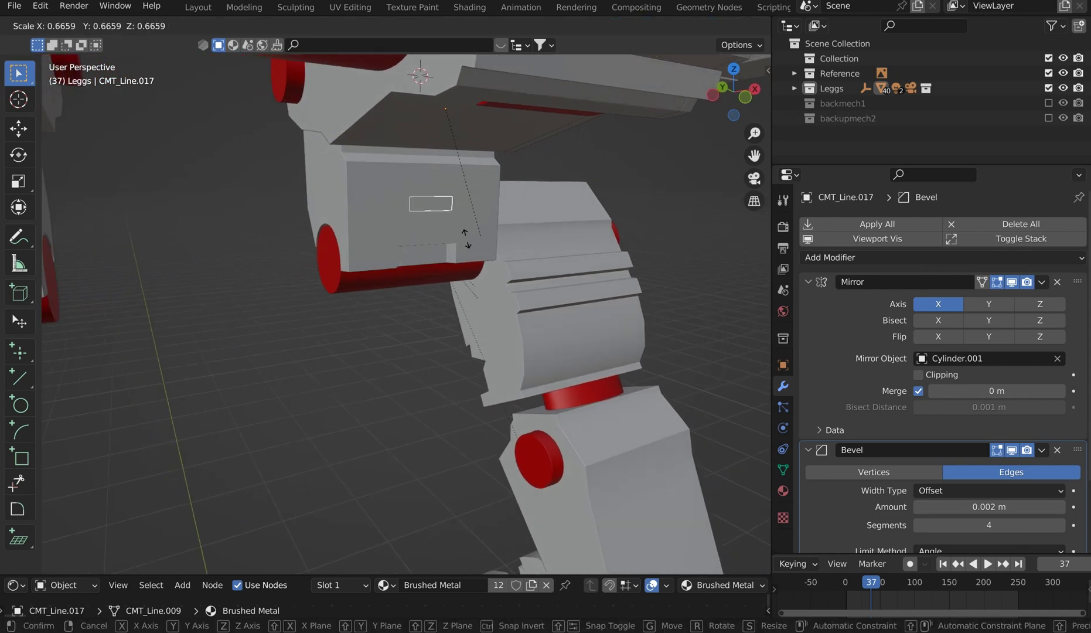
key("y")
left_click(489, 218)
Reduce the small block's depth along the global Y axis in right view.
middle_click_drag(490, 218, 469, 231)
key("KP_3")
scroll(476, 235, "down", 5)
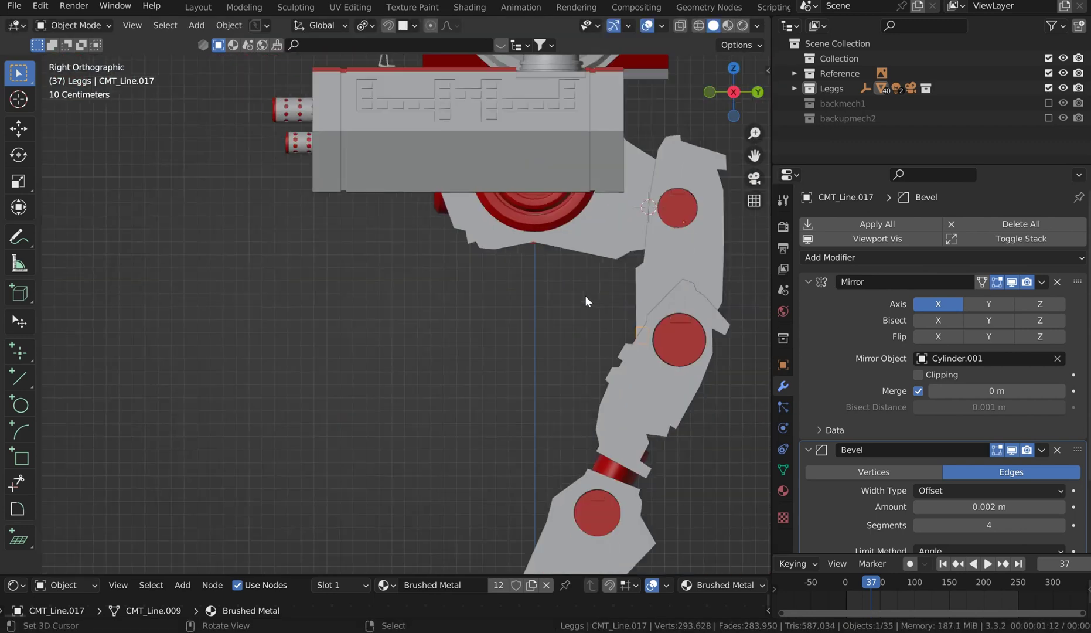
middle_click_drag(584, 295, 440, 285, "shift")
key("s")
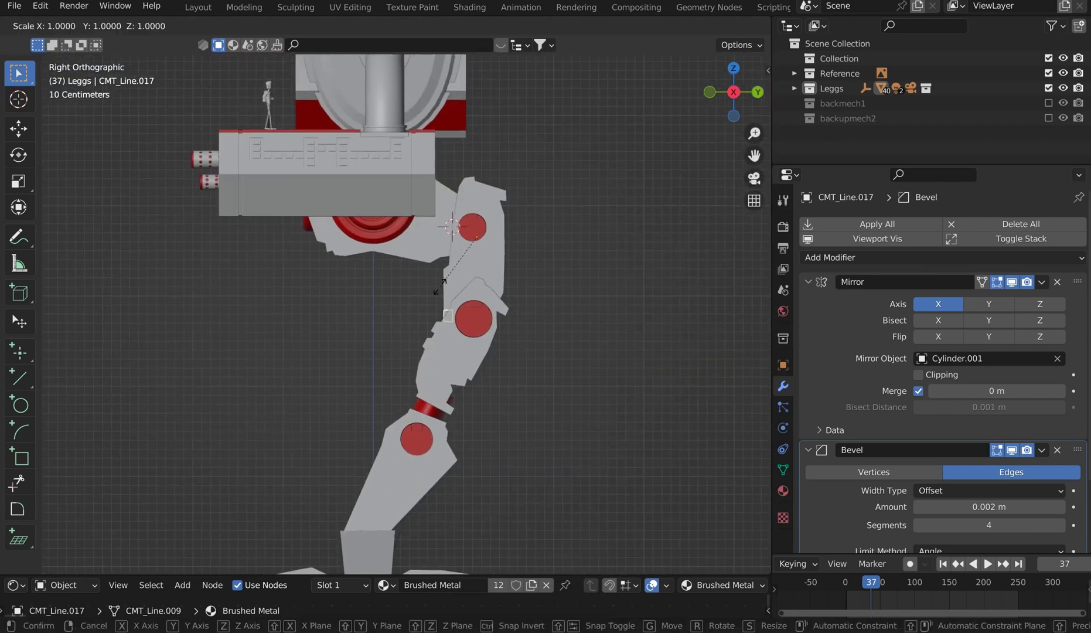
key("y")
left_click(463, 264)
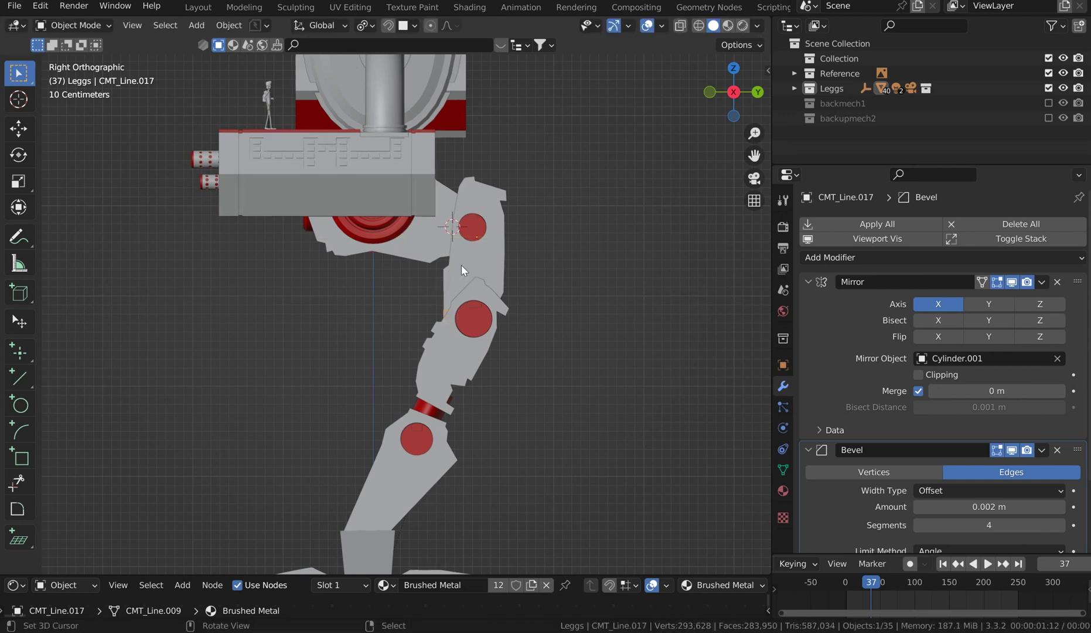
Set the small block's origin to the centre of its own geometry.
middle_click_drag(463, 264, 620, 247)
scroll(549, 251, "up", 4)
middle_click_drag(547, 245, 451, 267, "shift")
scroll(446, 293, "up", 3)
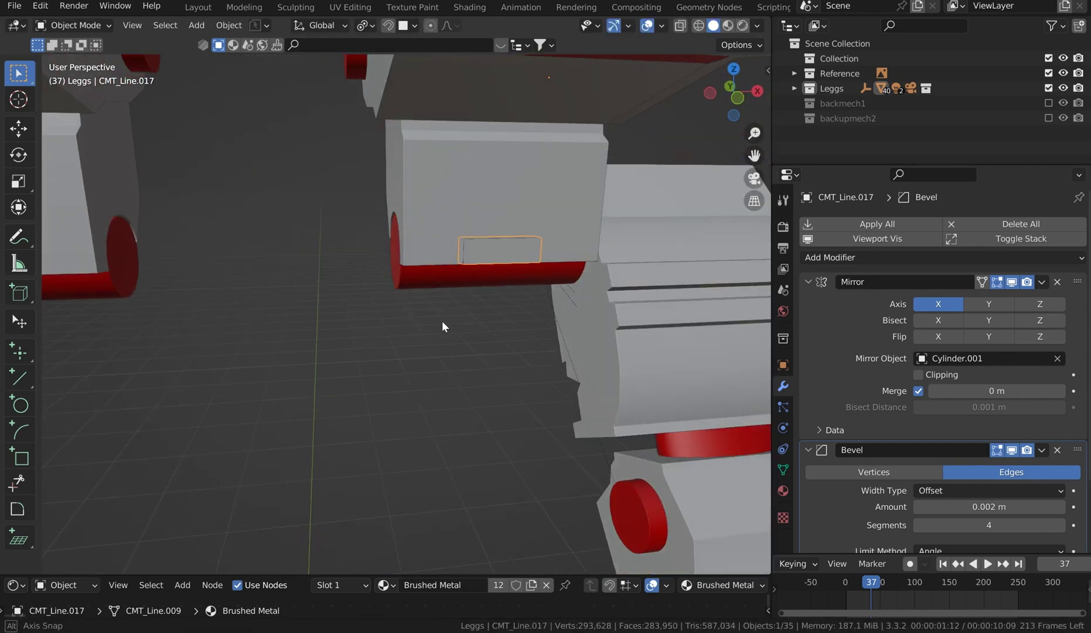
key("s")
right_click(597, 217)
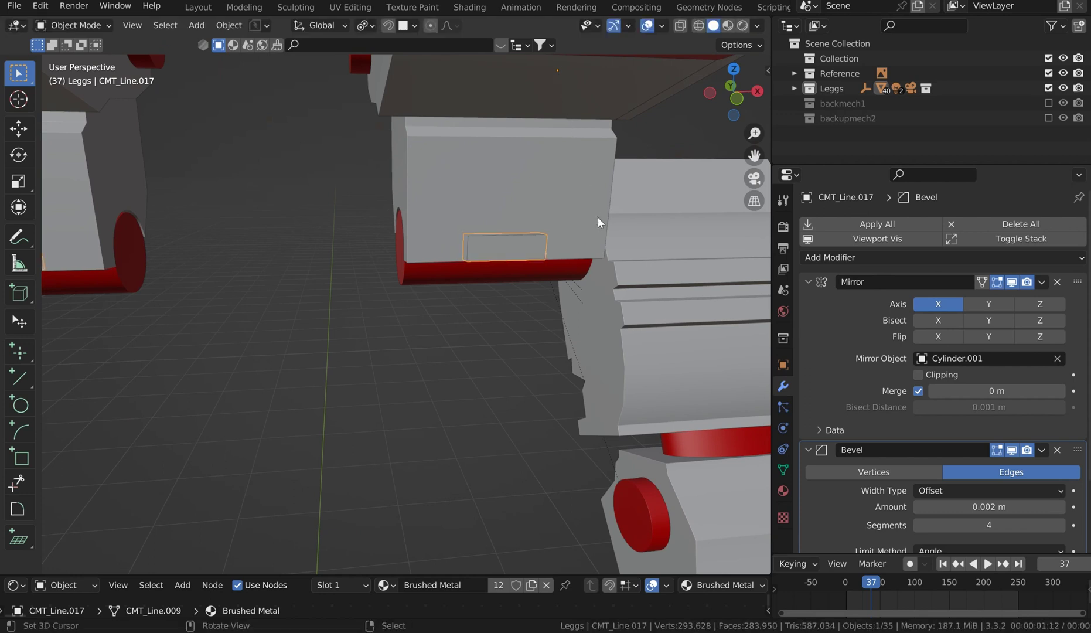
key("shift+s")
left_click(618, 270)
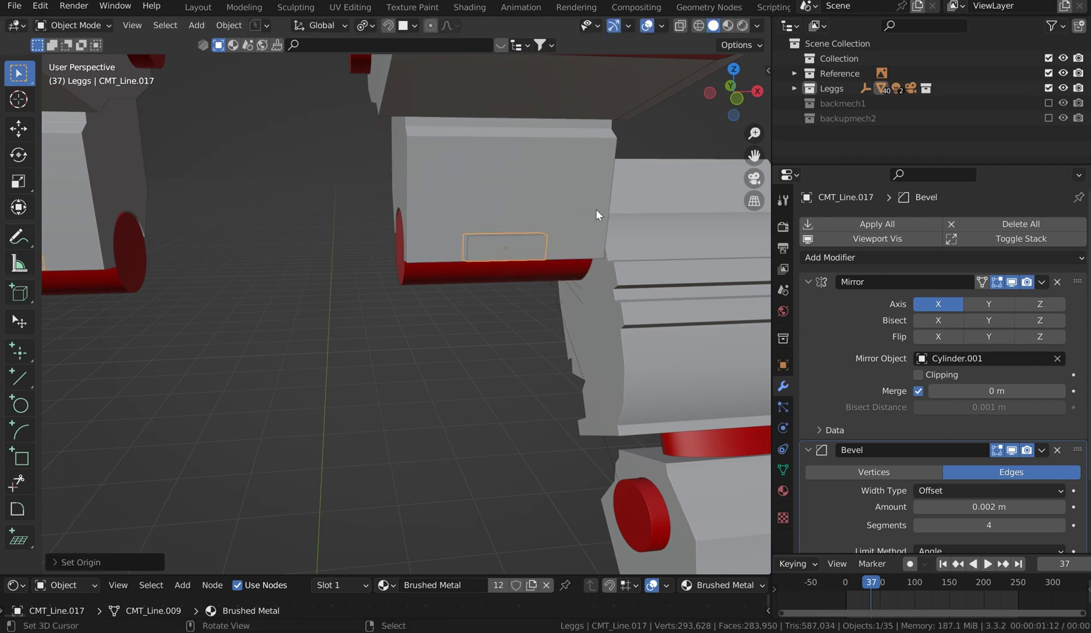
Scale the small block down along global Y from its new origin, check the recess, and deselect the block.
scroll(592, 208, "down", 2)
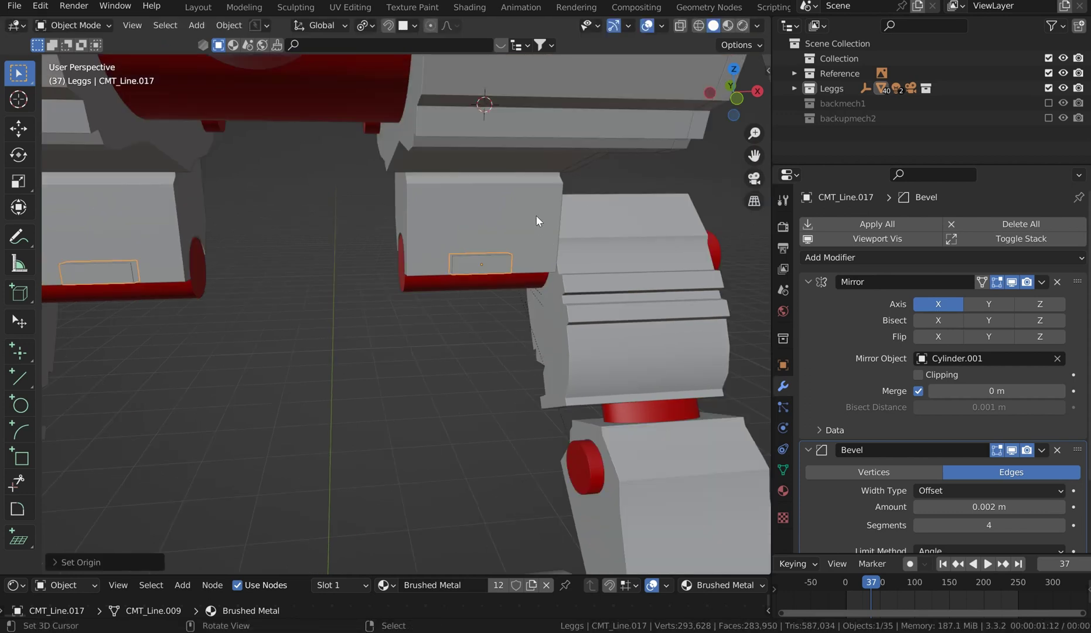
key("s")
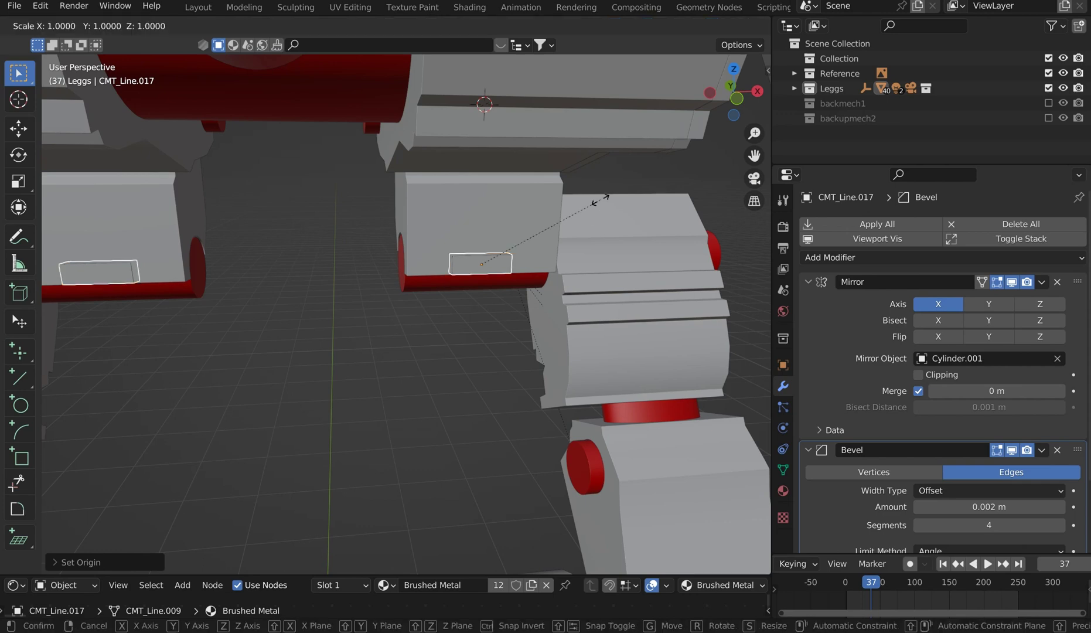
key("y")
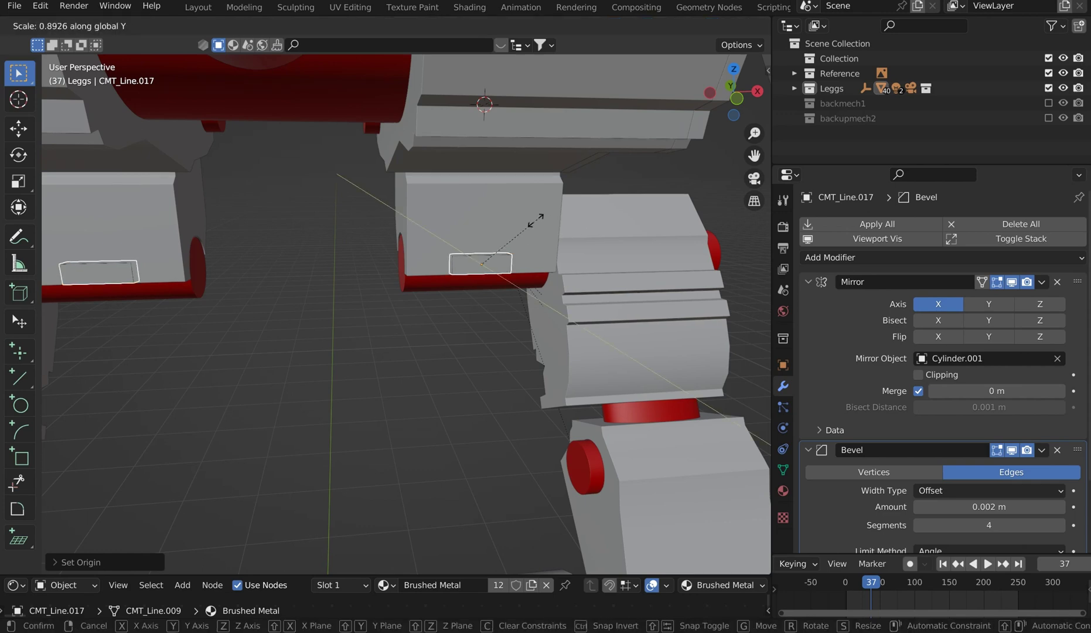
left_click(495, 272)
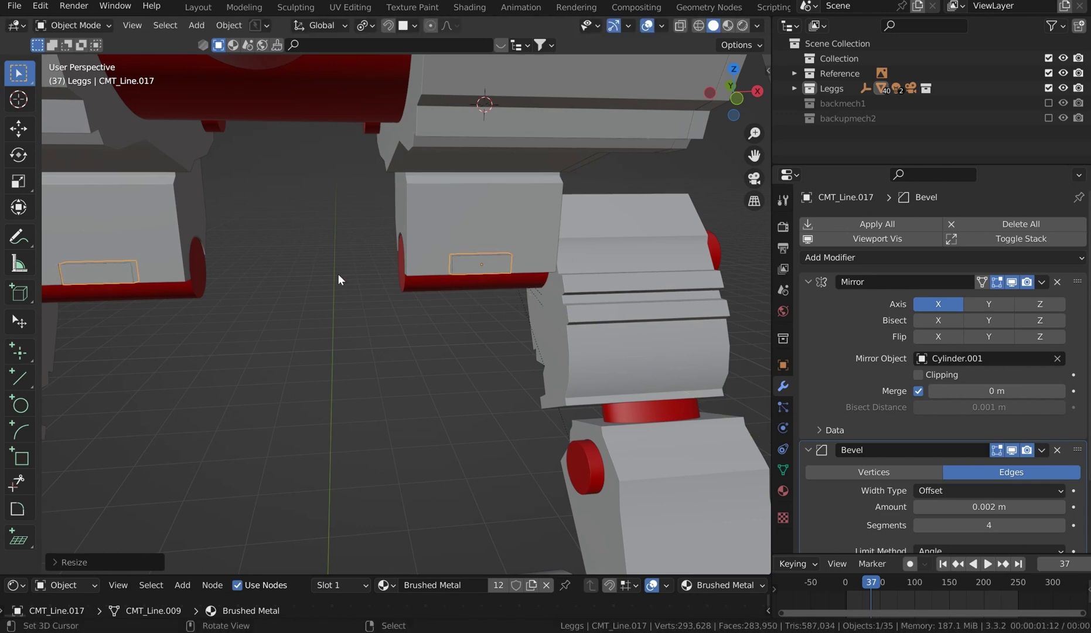
scroll(274, 282, "up", 2)
middle_click_drag(274, 283, 393, 264)
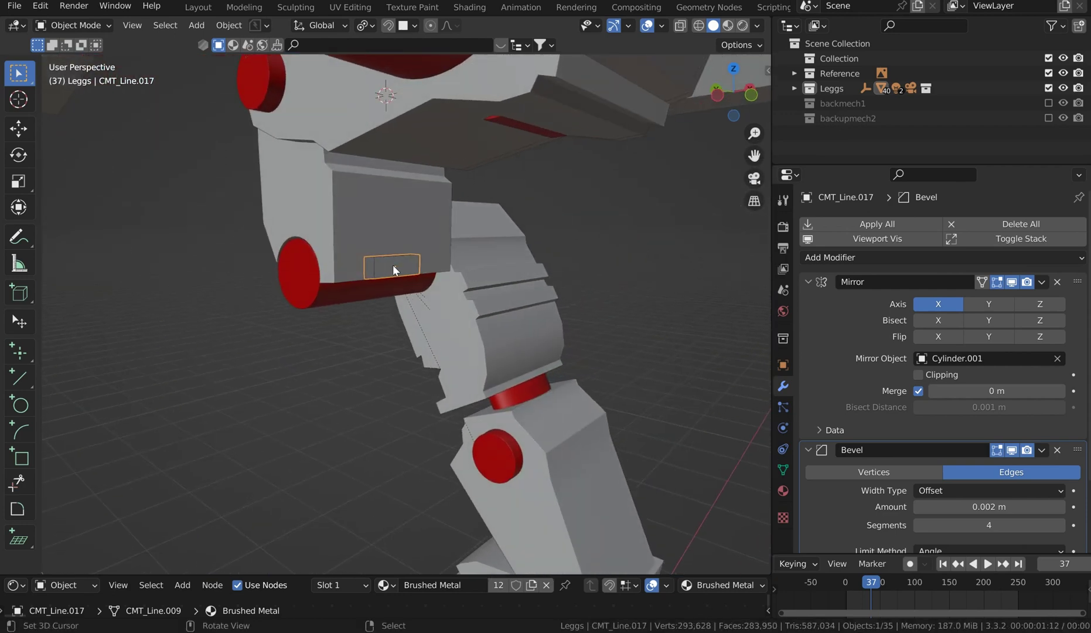
scroll(391, 262, "up", 2)
left_click(363, 315)
Select the red cylinder projecting from the front of the hip and isolate it in local view.
middle_click_drag(363, 315, 463, 241)
scroll(463, 242, "down", 5)
mouse_move(466, 279)
middle_mouse_down()
mouse_move(464, 288)
mouse_move(455, 278)
middle_mouse_up()
key("KP_1")
middle_click_drag(476, 198, 492, 263)
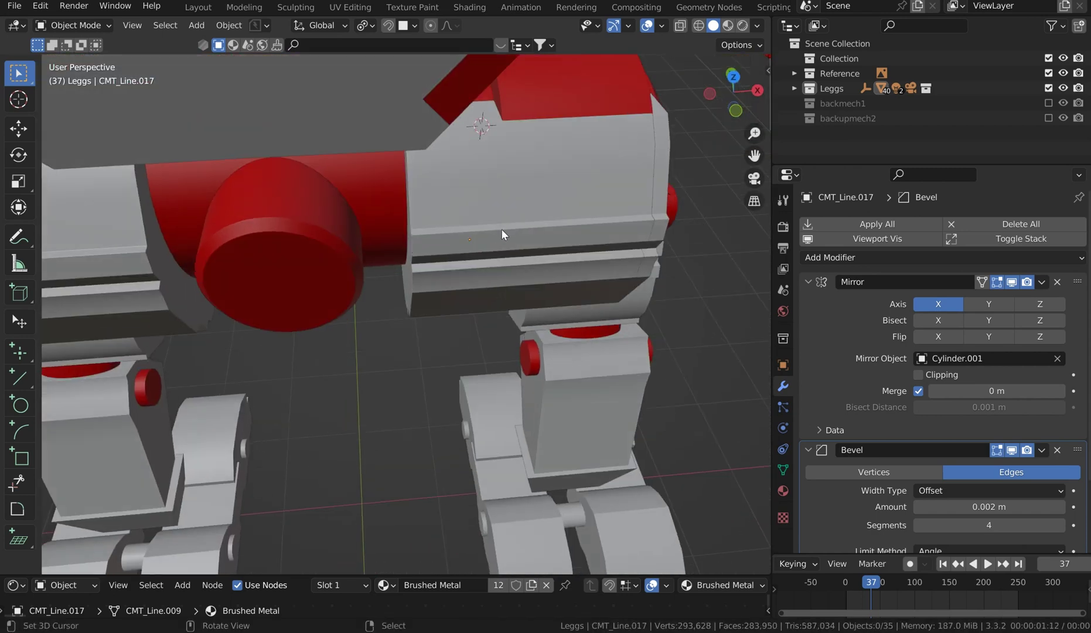
left_click(341, 260)
key("KP_Divide")
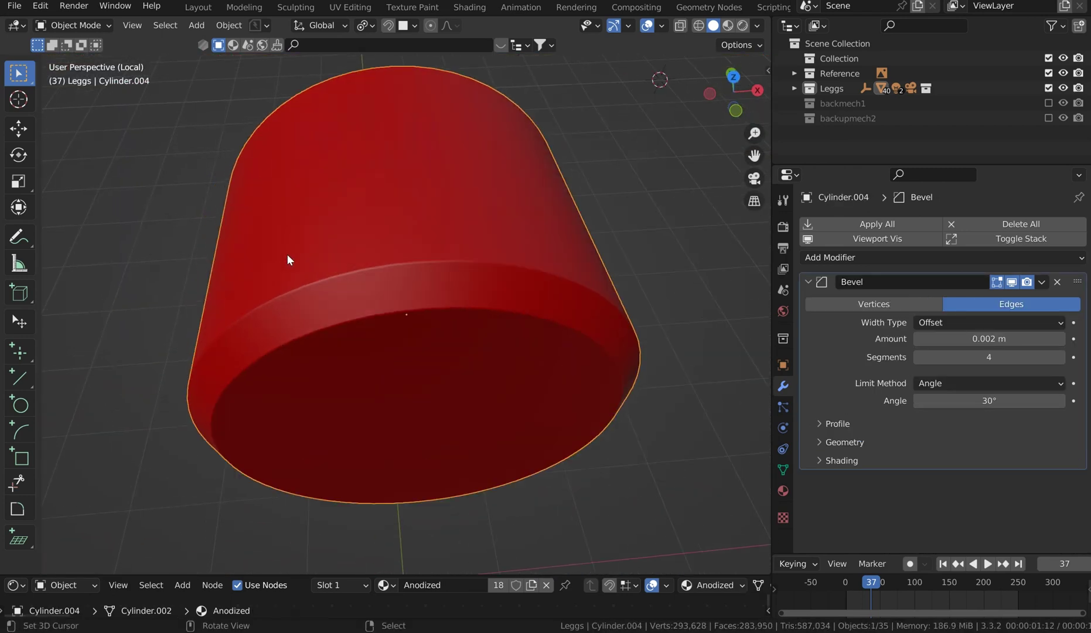
Try a narrow vertical rectangle cut just behind the isolated cylinder's bevelled front end in right view, and leave isolation.
middle_click_drag(528, 251, 415, 229)
key("KP_5")
key("KP_3")
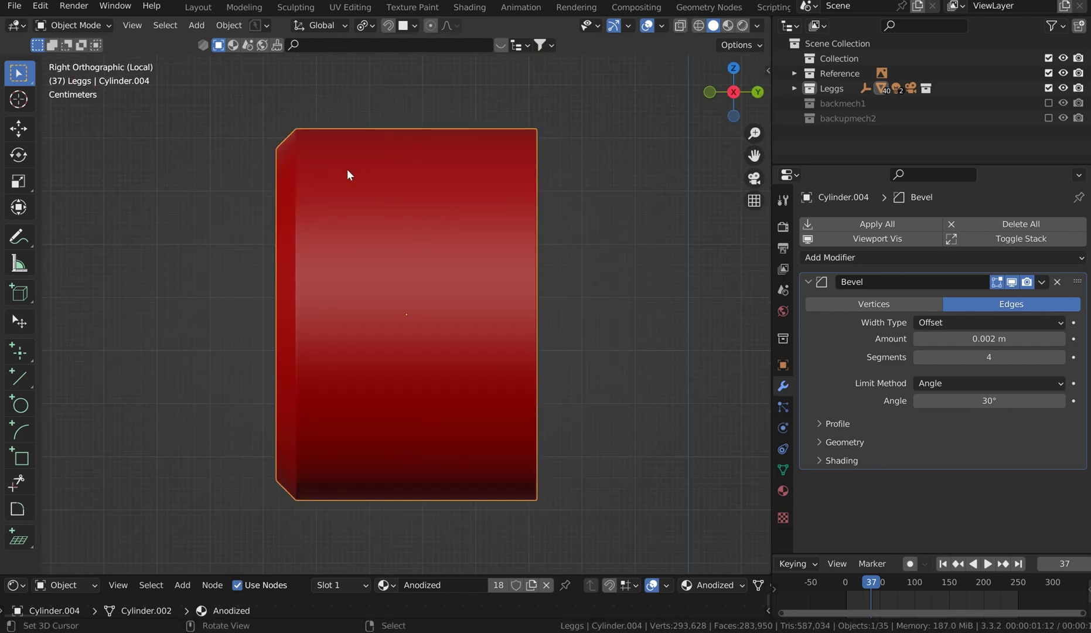
key("ctrl+shift+x")
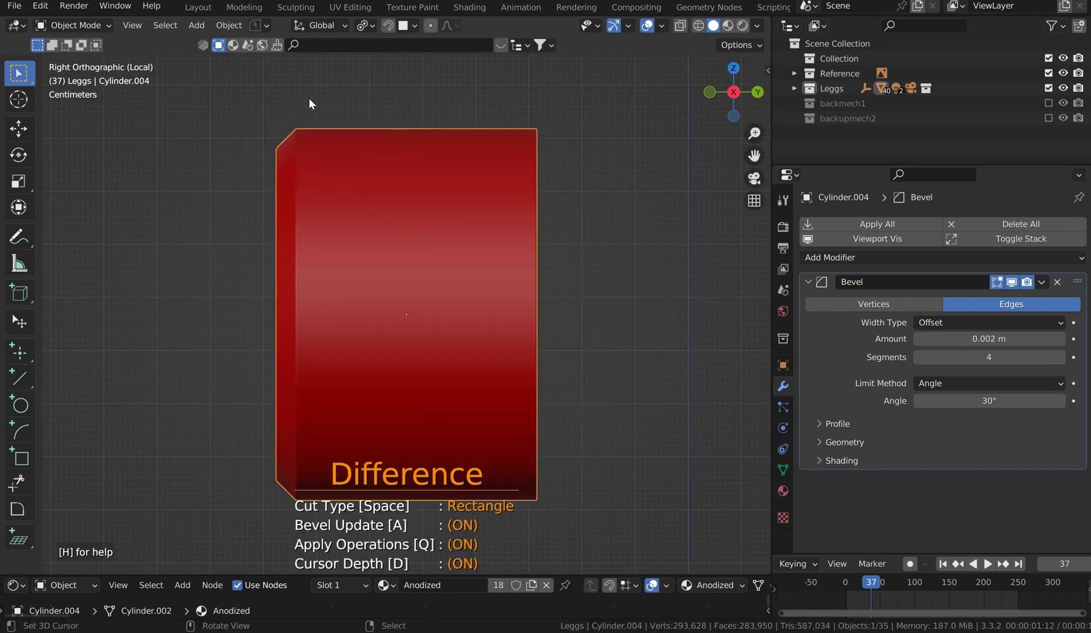
mouse_move(310, 103)
left_mouse_down()
mouse_move(325, 173)
mouse_move(331, 571)
mouse_move(317, 523)
left_mouse_up()
middle_click_drag(405, 264, 418, 223)
key("KP_Divide")
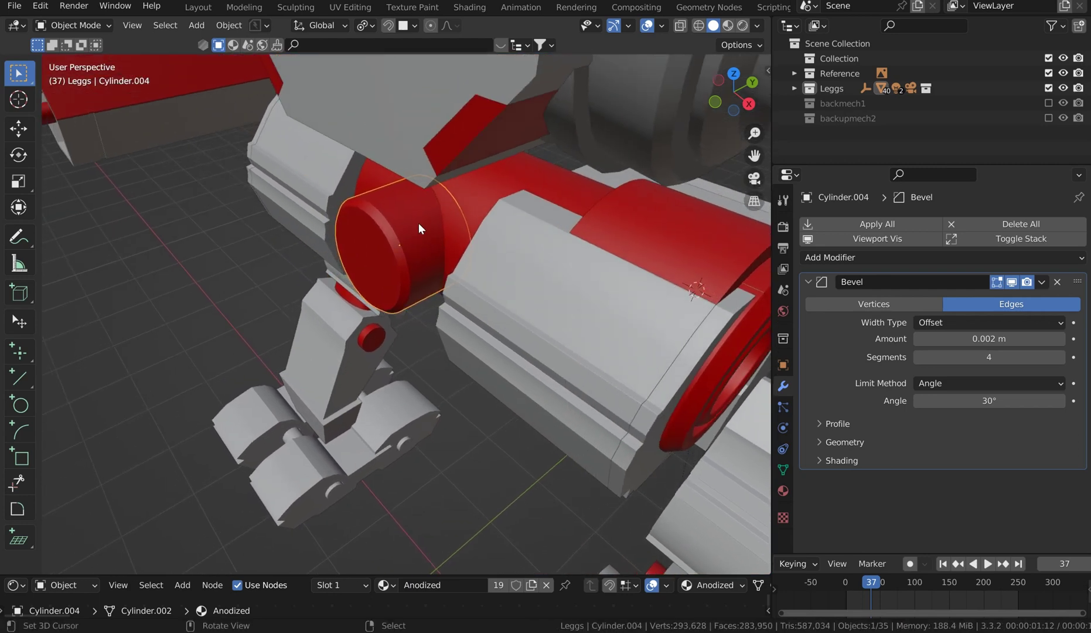
Isolate the red cylinder again in right view and try a rectangle cut with the Cursor Depth option toggled.
key("KP_3")
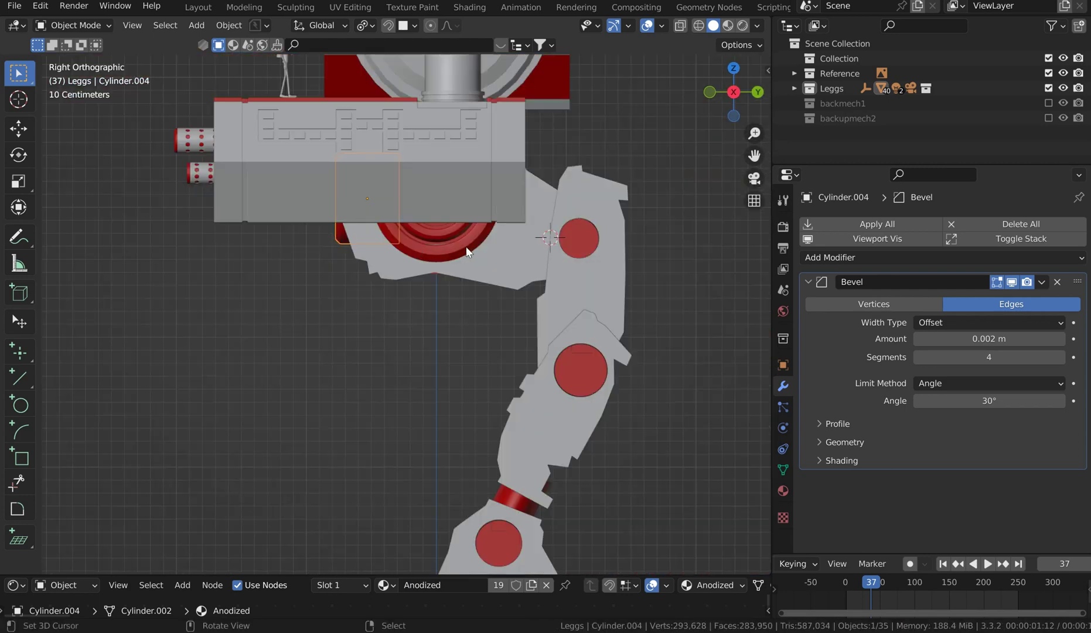
key("KP_Divide")
scroll(416, 191, "up", 2)
scroll(416, 191, "down", 3)
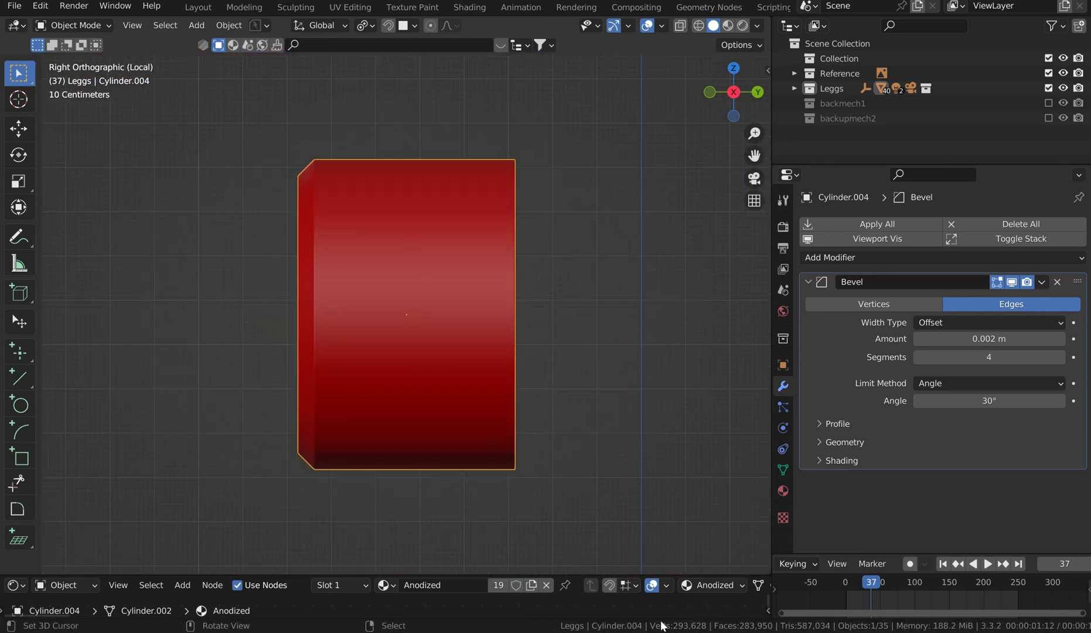
key("ctrl+shift+x")
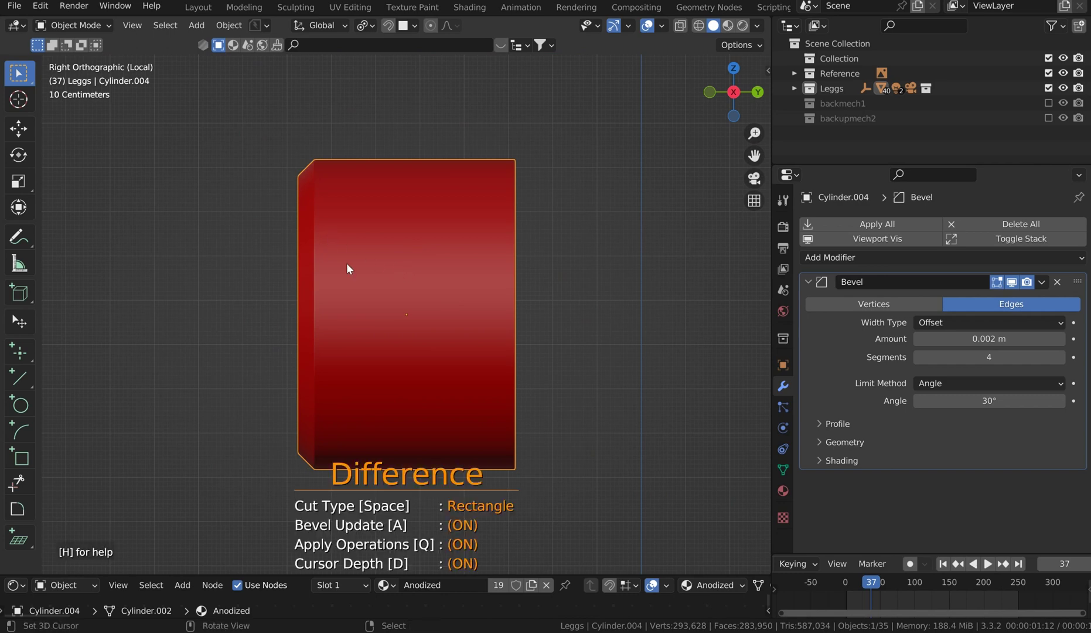
key("d")
left_click_drag(341, 256, 326, 130)
key("Escape")
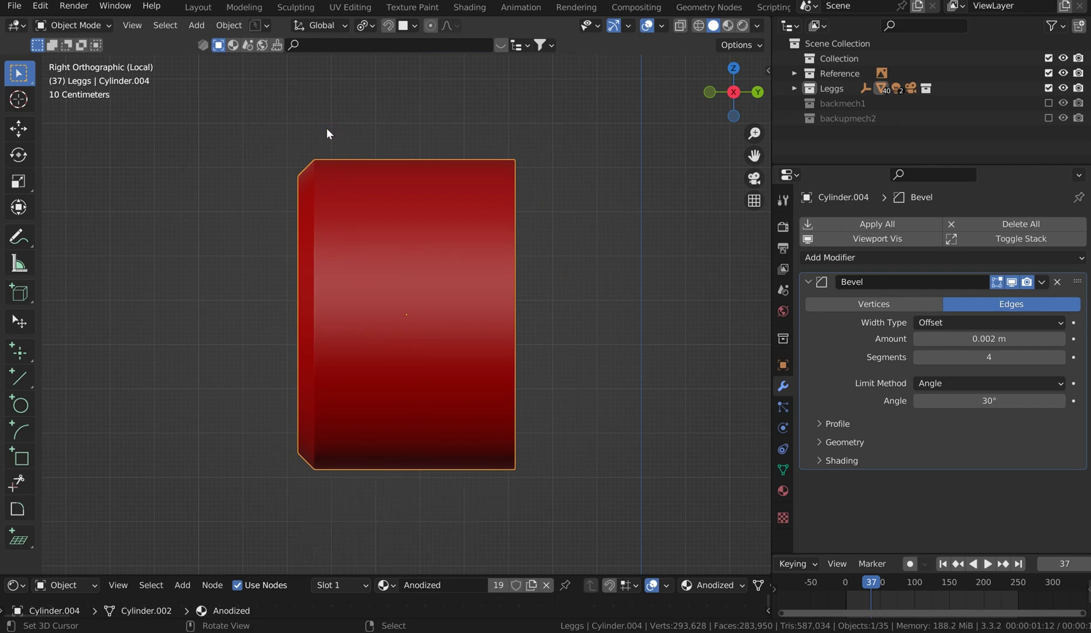
Cut a narrow full-height rectangular band from the isolated red cylinder just behind its bevelled front end in right view.
key("ctrl+shift+x")
left_click_drag(326, 127, 338, 523)
scroll(365, 354, "up", 1)
scroll(391, 341, "down", 1)
middle_click_drag(391, 340, 515, 358)
Split a nine-sided shape from the centre of the cylinder's front face in front view, using a Circle cut with 9 subdivisions and Rebool.
key("KP_1")
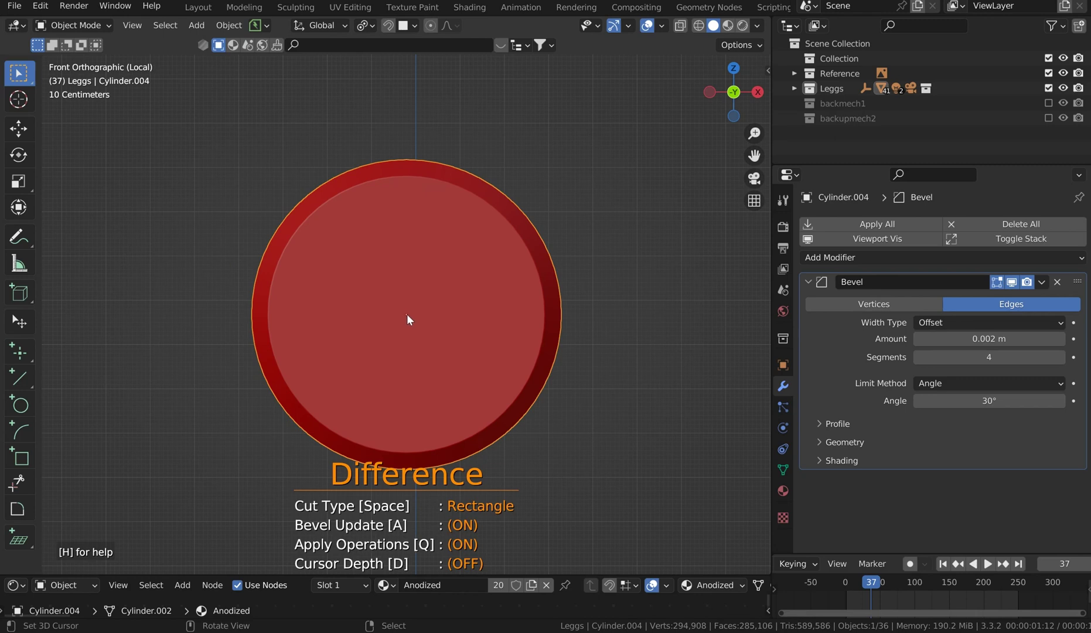
key("space")
key("space")
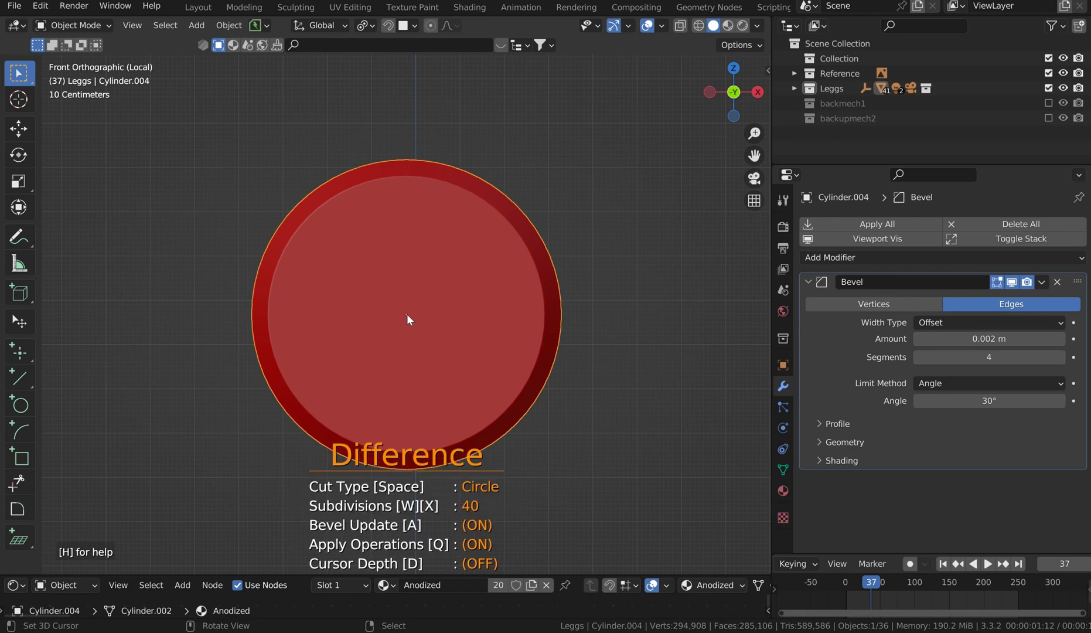
key("w")
key("w")
left_click_drag(405, 314, 517, 420)
key("x")
key("x")
key("x")
key("x")
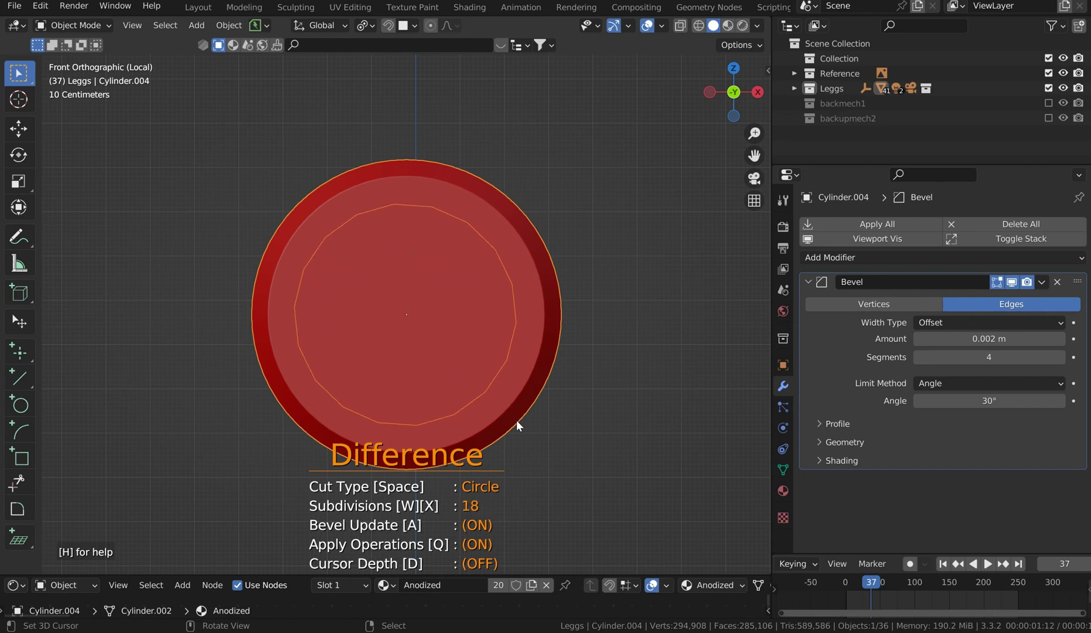
left_click_drag(517, 420, 516, 388)
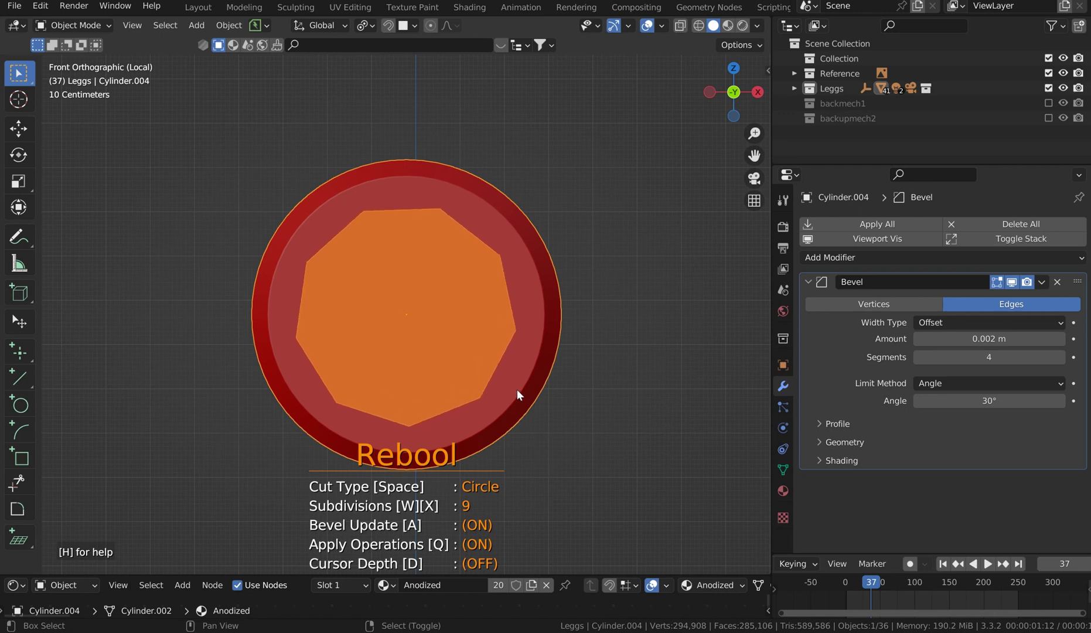
left_click(517, 389, "shift")
Check the cylinder's cuts from the side and in perspective, end the cutting tool and leave local view.
key("KP_3")
scroll(517, 390, "up", 1)
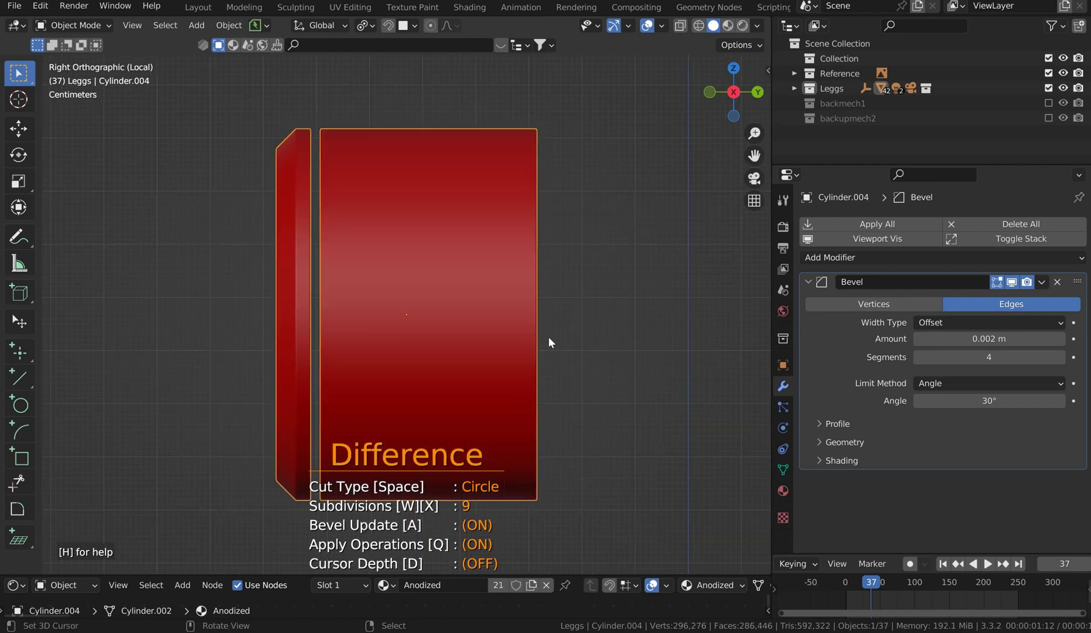
scroll(530, 346, "down", 5)
middle_click_drag(495, 356, 605, 360)
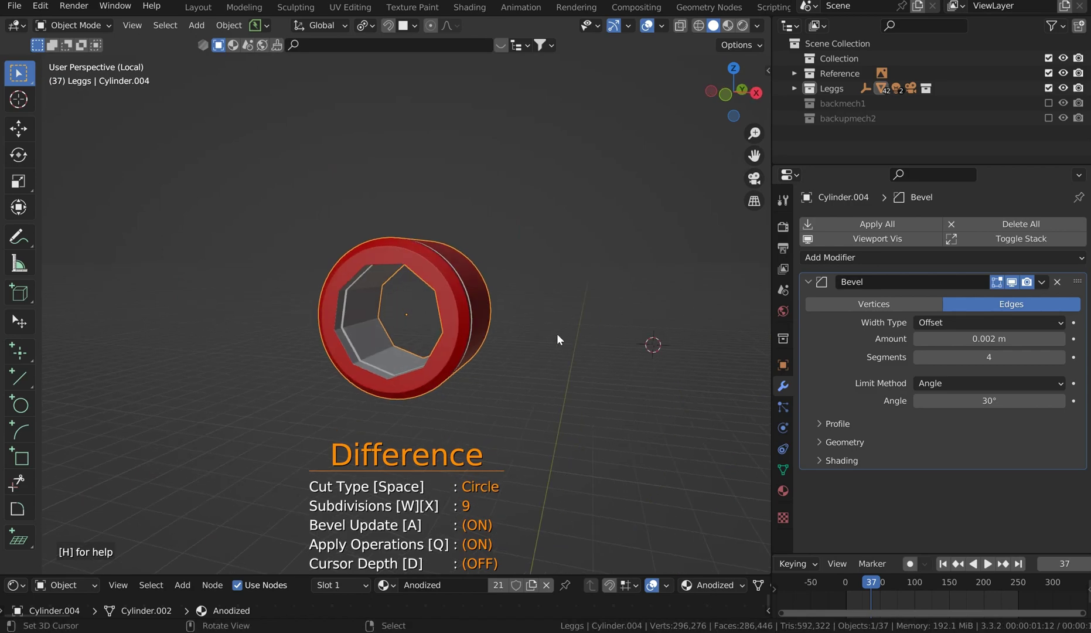
key("Escape")
key("KP_Divide")
key("KP_3")
Select the nine-sided insert in the front of the hip cylinder and scale it along global Y.
middle_click_drag(530, 201, 577, 182)
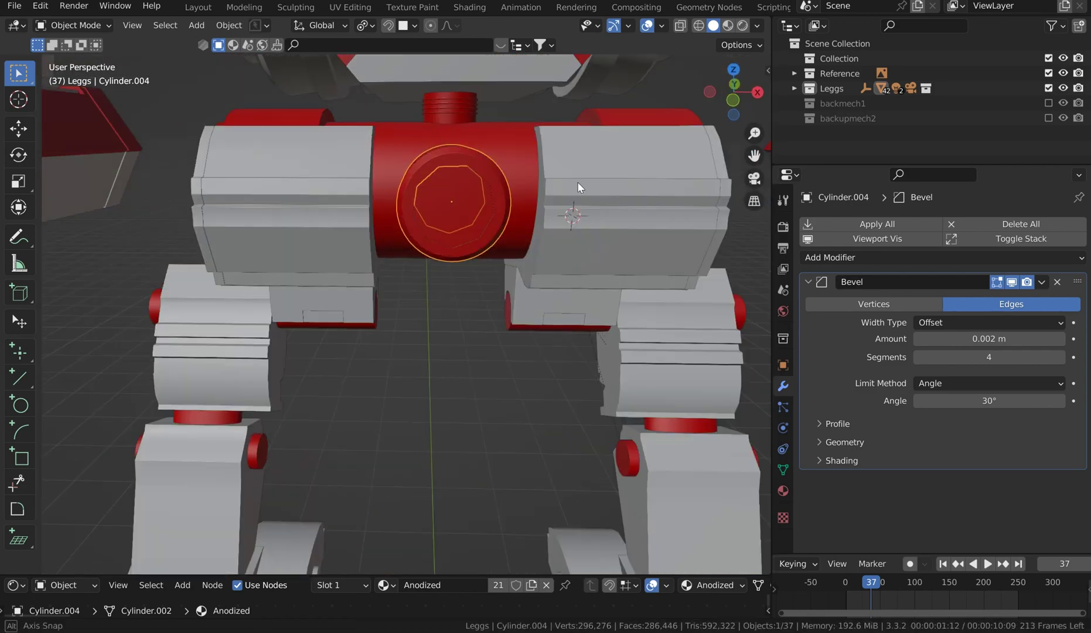
scroll(525, 186, "up", 5)
right_click(525, 246)
right_click(466, 256)
scroll(463, 199, "down", 5)
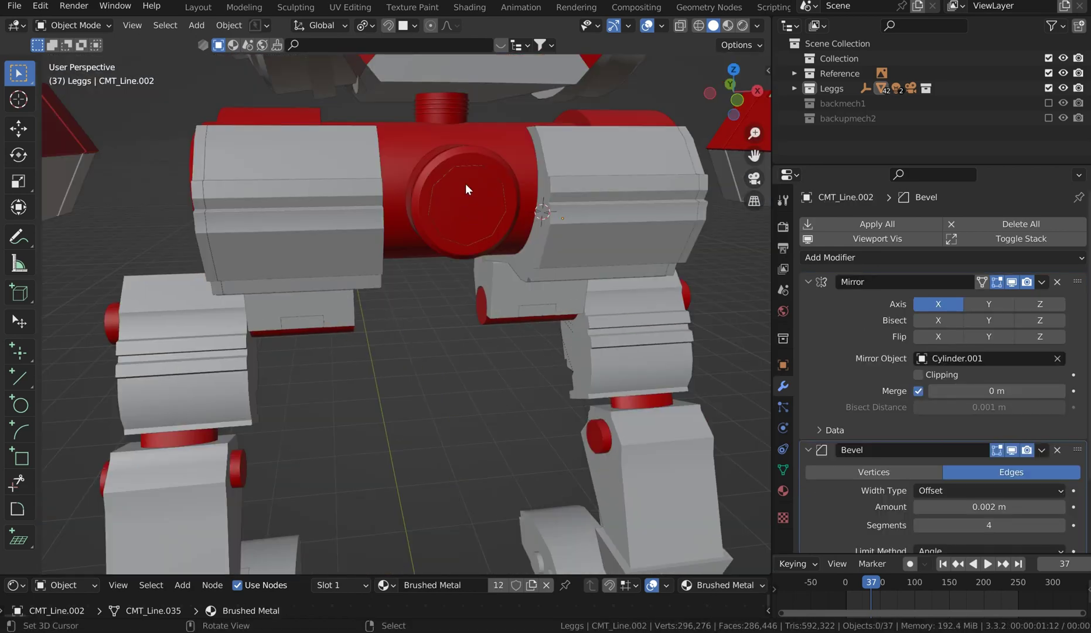
middle_click_drag(469, 205, 484, 347, "shift")
scroll(485, 219, "down", 2)
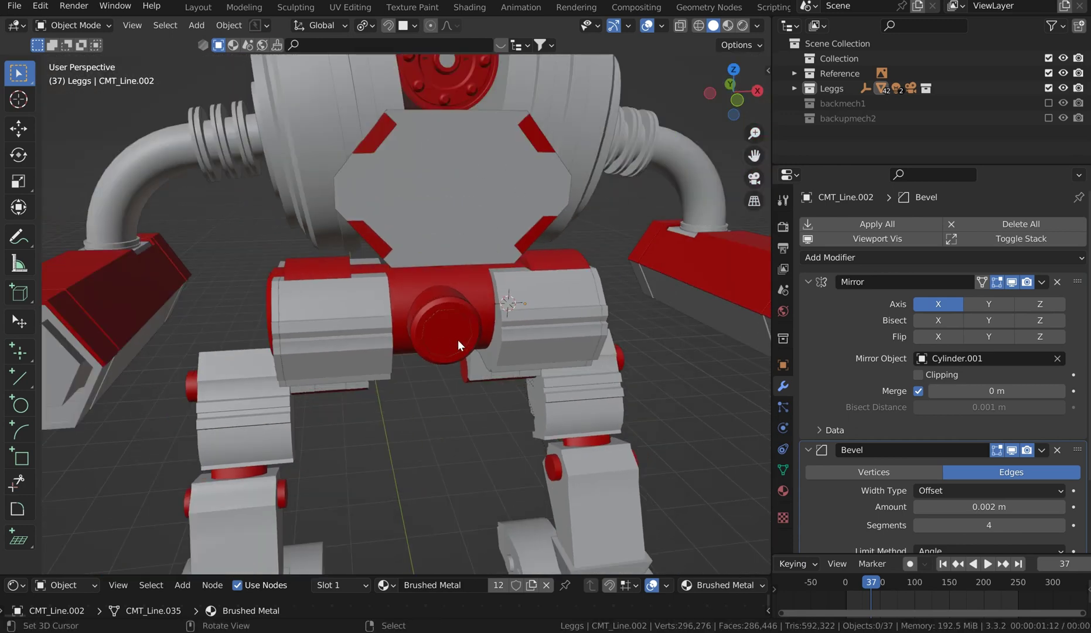
right_click(451, 308)
key("s")
key("y")
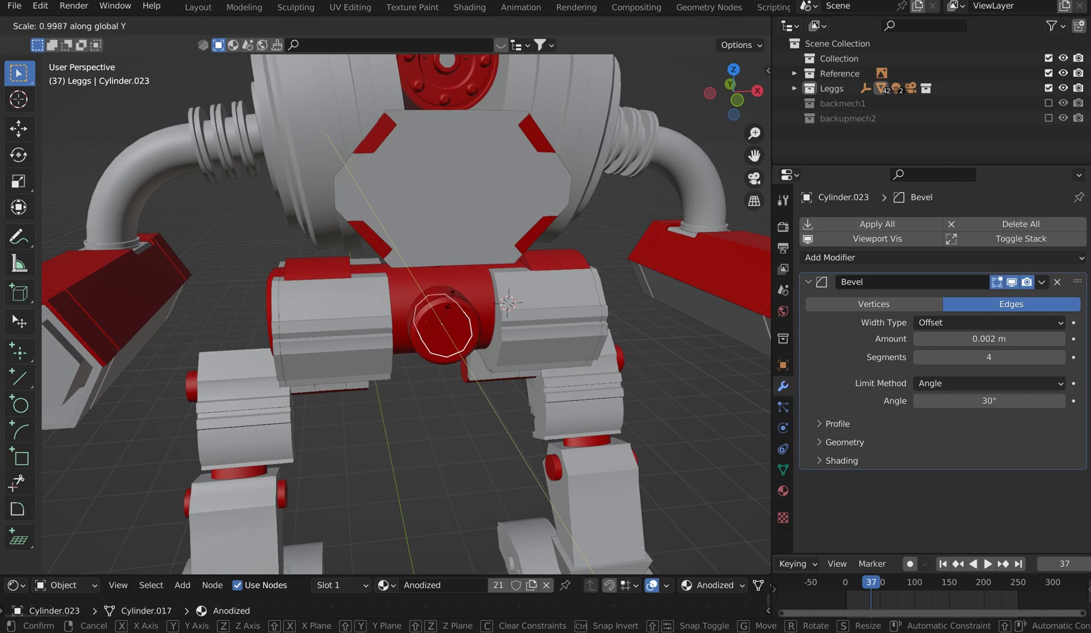
left_click(454, 308)
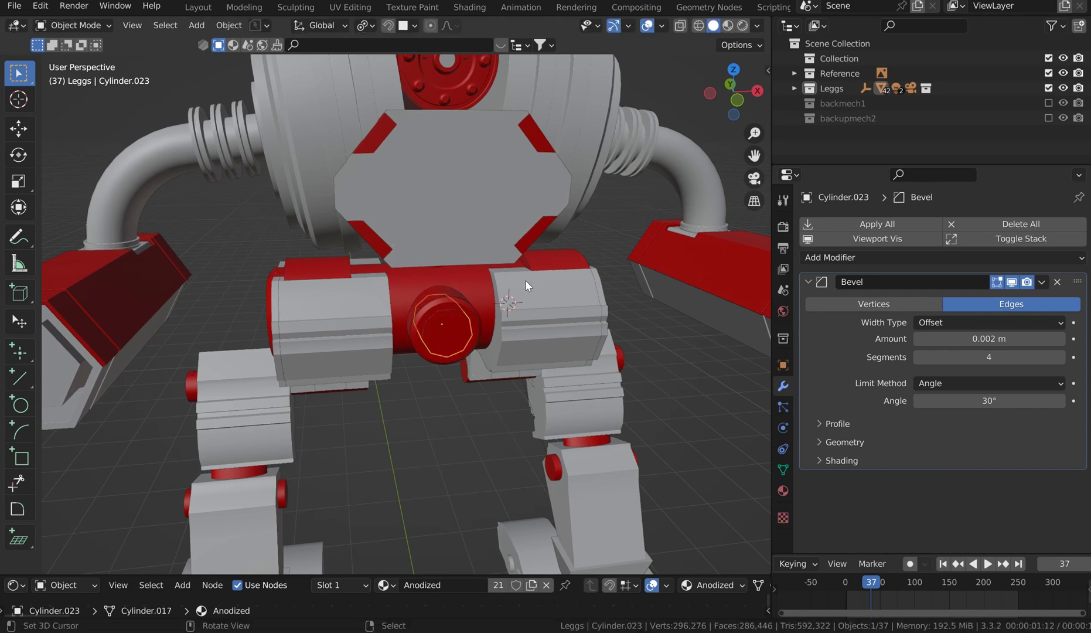
Deselect the insert, select the red cover plate on top of the arm gun, and isolate it in top view.
middle_click_drag(524, 281, 586, 325)
middle_click_drag(541, 324, 371, 300)
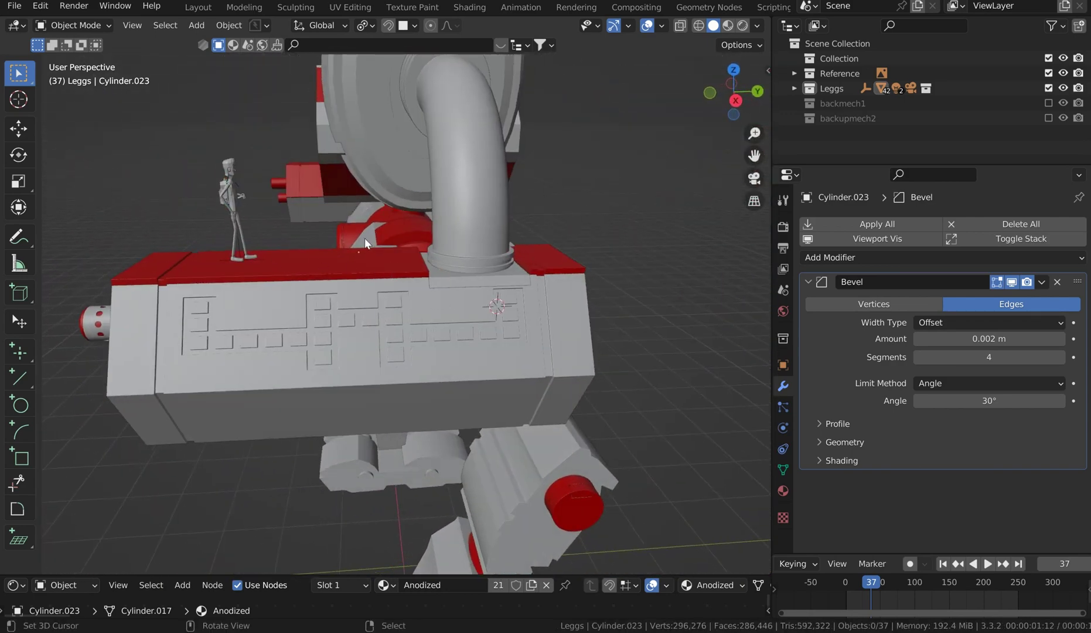
middle_click_drag(365, 238, 549, 255)
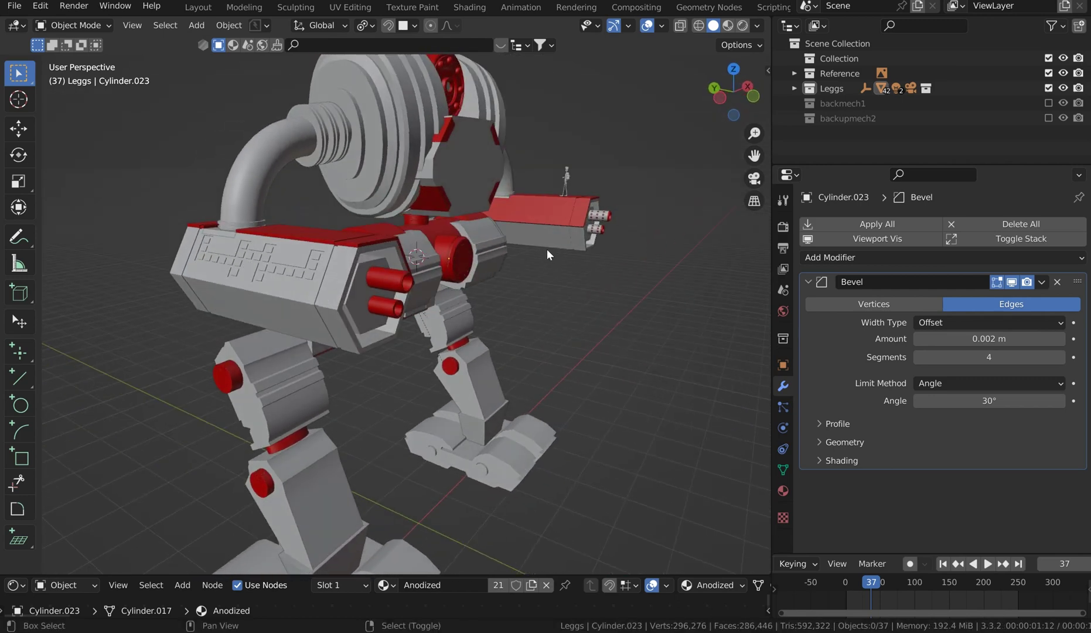
scroll(546, 249, "up", 10)
left_click(441, 332)
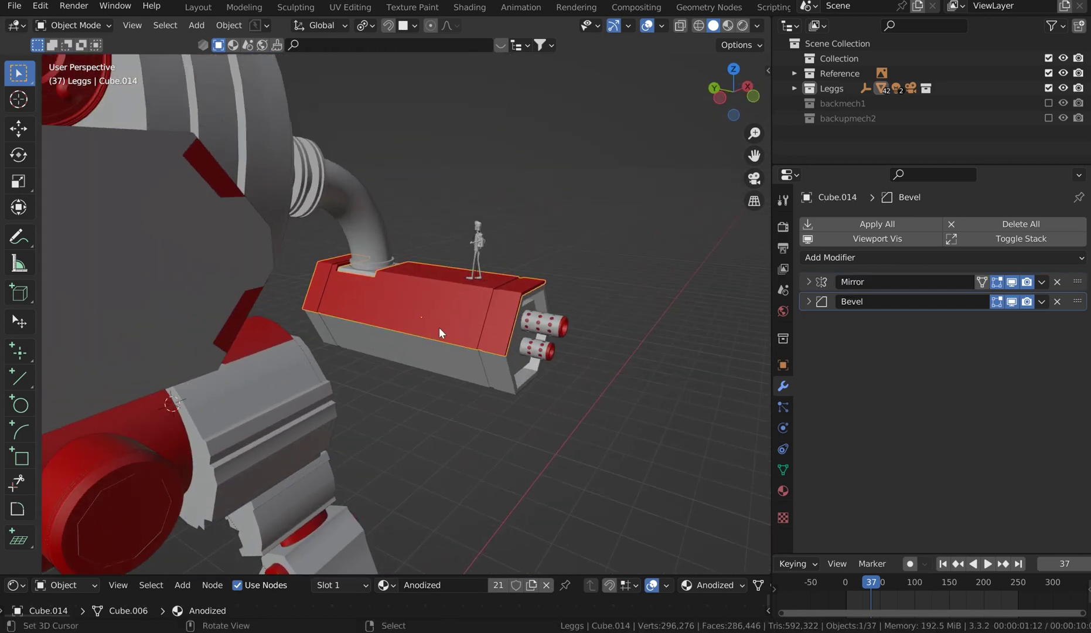
key("KP_Divide")
middle_click_drag(507, 285, 500, 311)
middle_click_drag(626, 385, 460, 364, "shift")
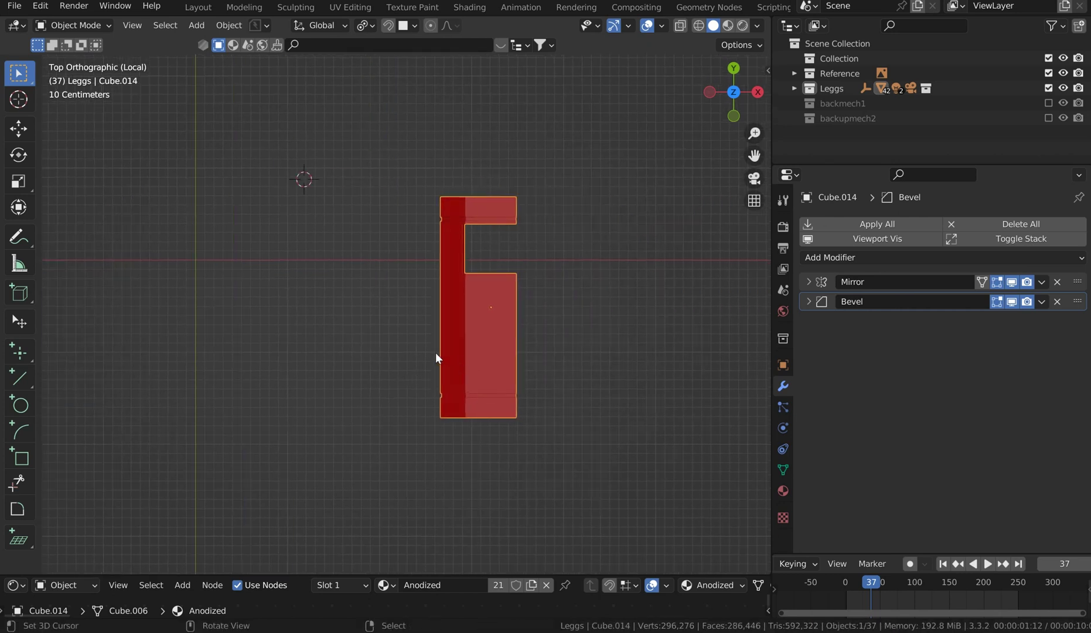
Split a rectangular section from the front half of the red cover plate, end the cutting tool, and return to the full mech.
key("ctrl+shift+x")
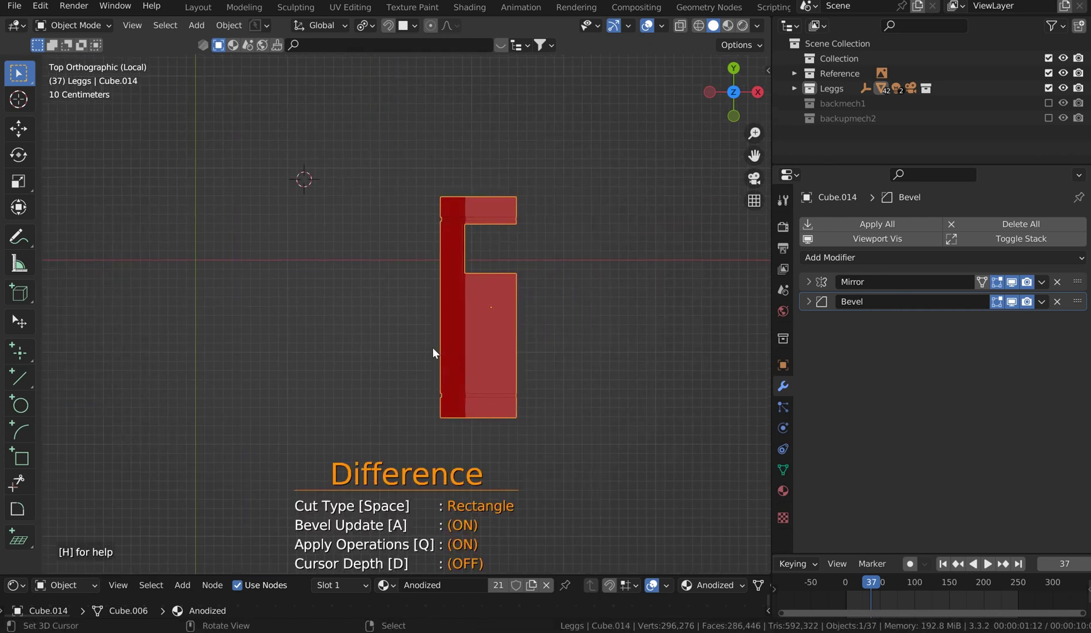
left_click_drag(447, 382, 489, 383)
middle_click_drag(489, 382, 337, 374)
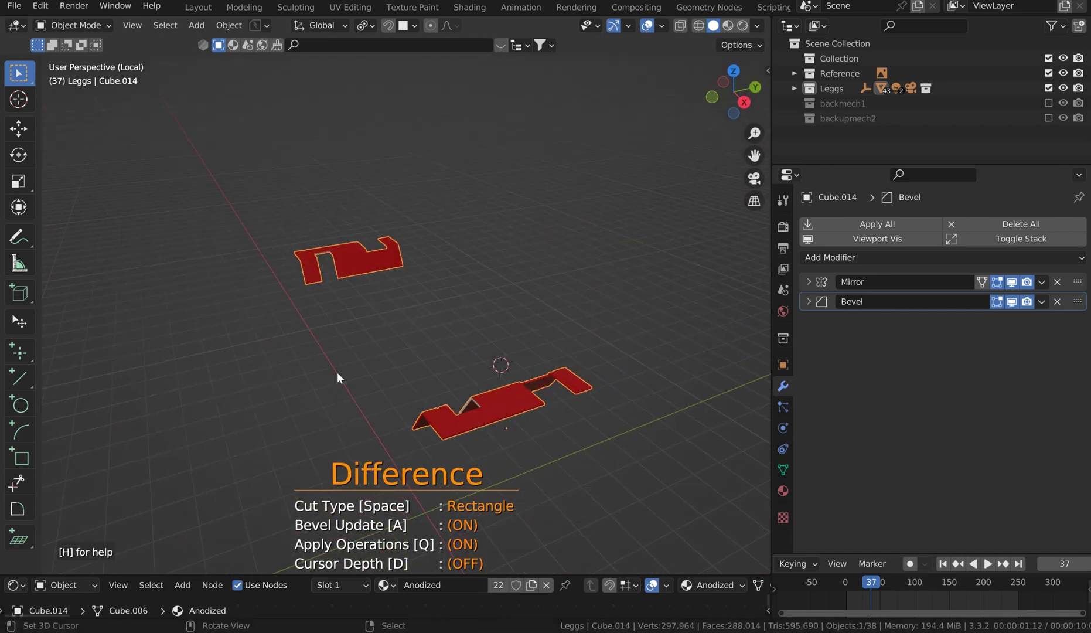
key("Escape")
left_click(618, 234)
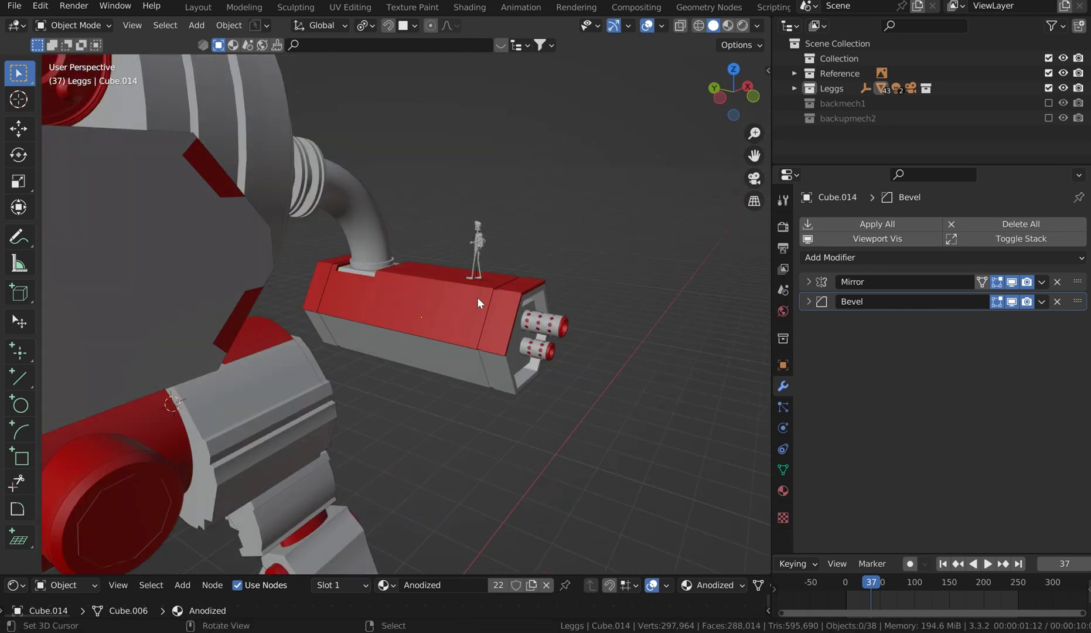
Select the newly split section of the arm cover and turn off its Mirror modifier's viewport display.
middle_click_drag(555, 261, 570, 302)
left_click(569, 301)
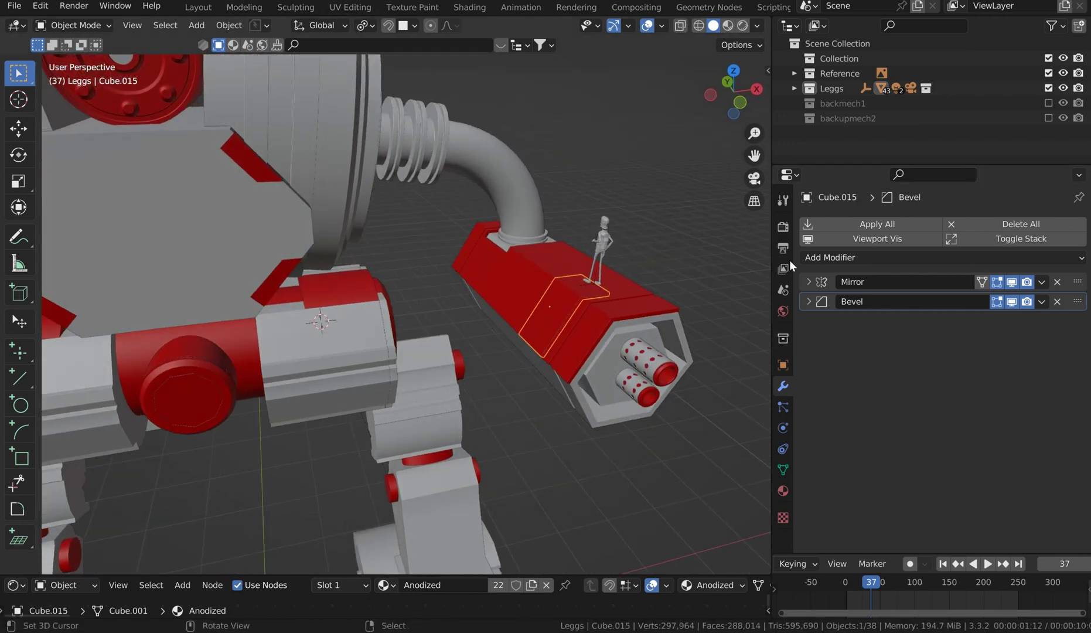
left_click(1041, 285)
left_click(715, 272)
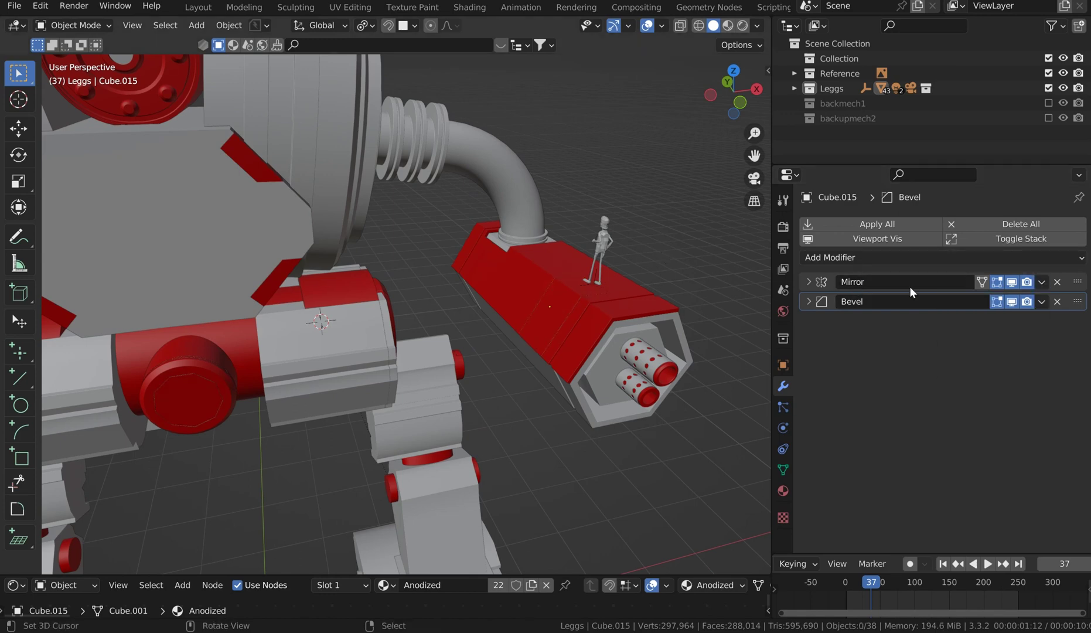
left_click(1011, 282)
Set the origin of the split cover section to its geometry.
middle_click_drag(720, 222, 386, 71)
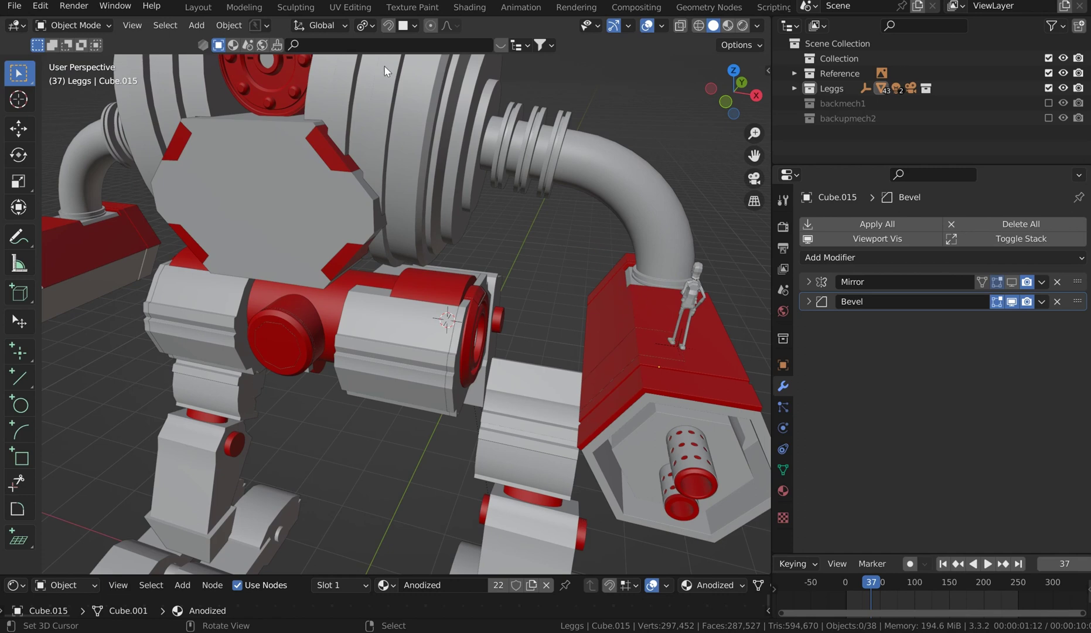
left_click(228, 25)
mouse_move(277, 56)
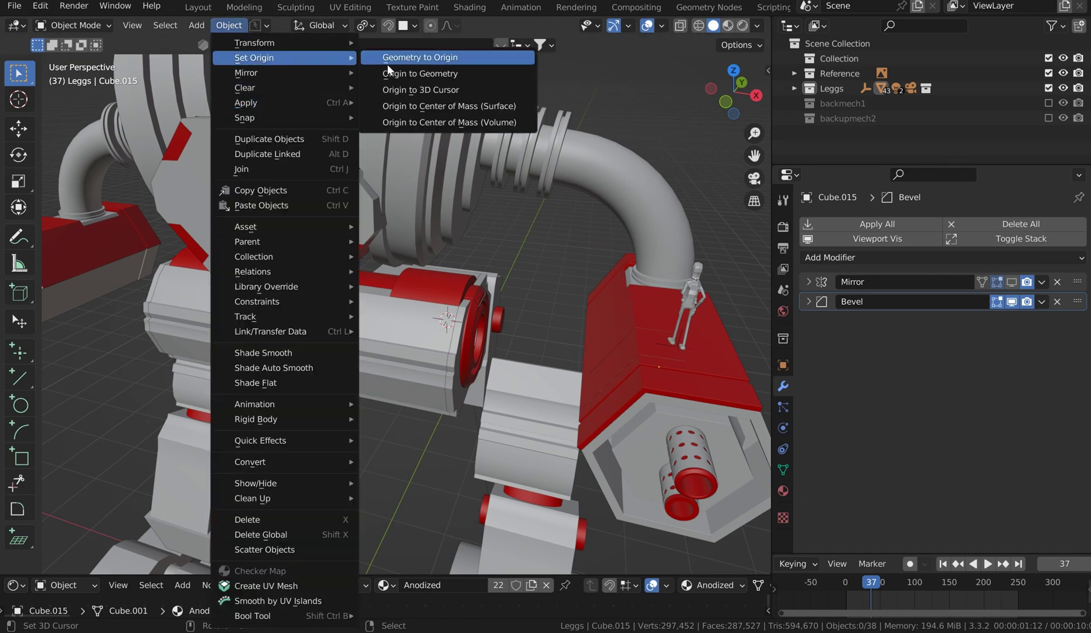
left_click(404, 74)
mouse_move(550, 239)
middle_mouse_down()
mouse_move(536, 263)
mouse_move(549, 241)
middle_mouse_up()
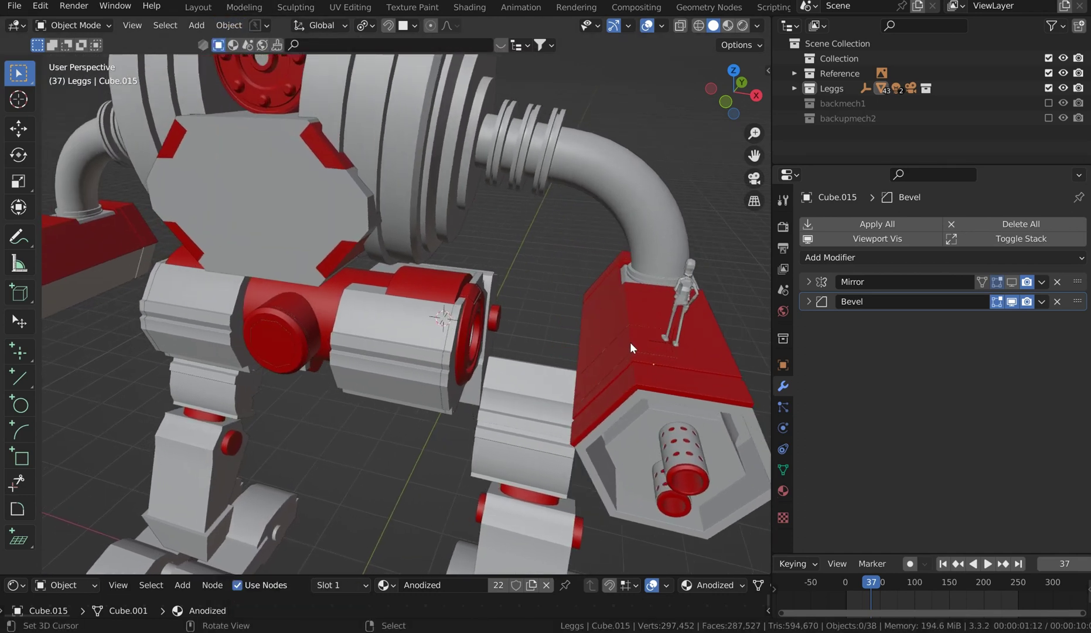
left_click(630, 341)
key("shift+s")
left_click(624, 420)
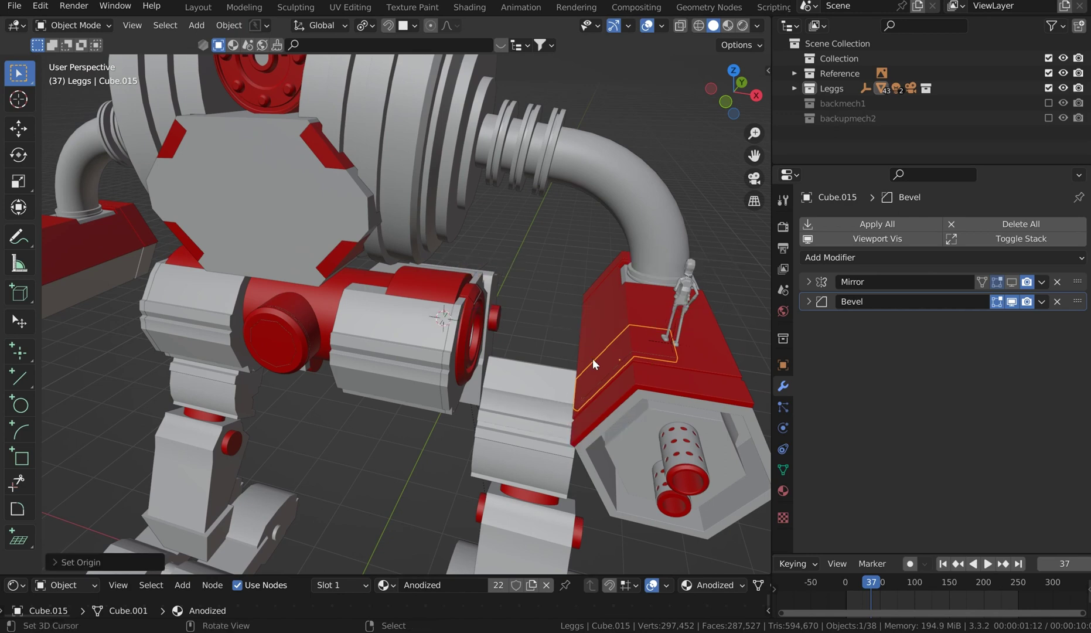
Isolate the split cover section, examine its shape in perspective, and leave local view with it deselected.
middle_click_drag(592, 359, 619, 322)
key("KP_Divide")
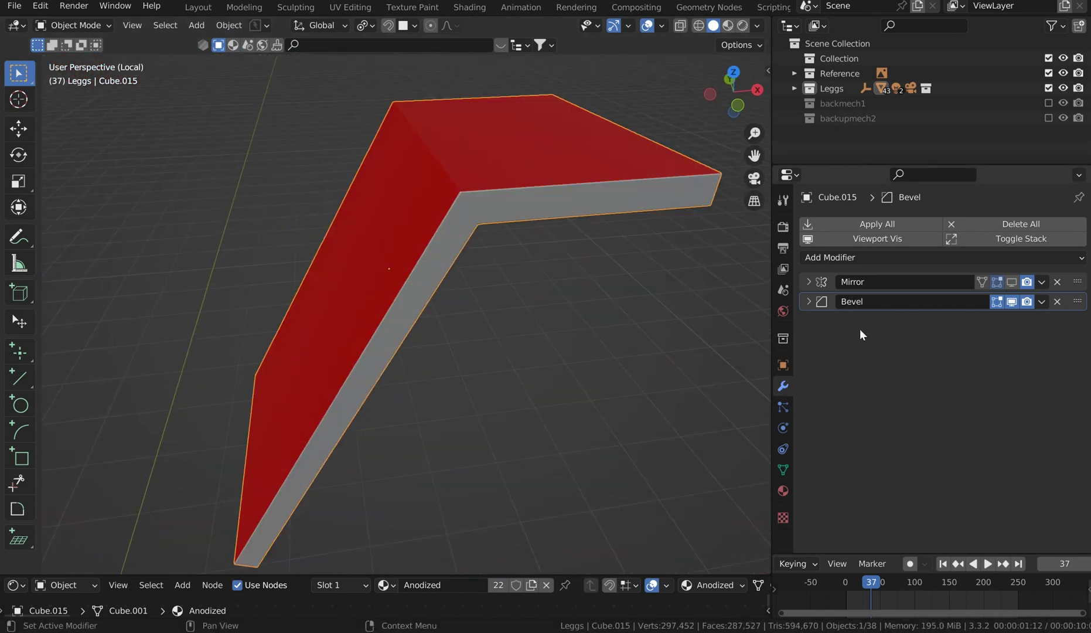
middle_click_drag(574, 281, 688, 271)
left_click(685, 271)
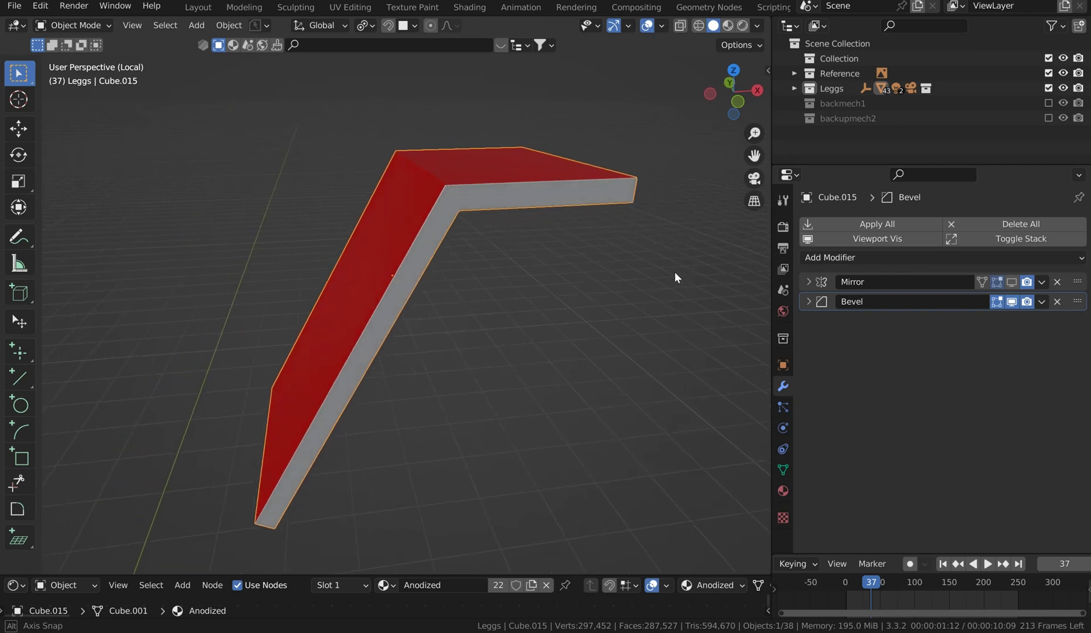
key("KP_Divide")
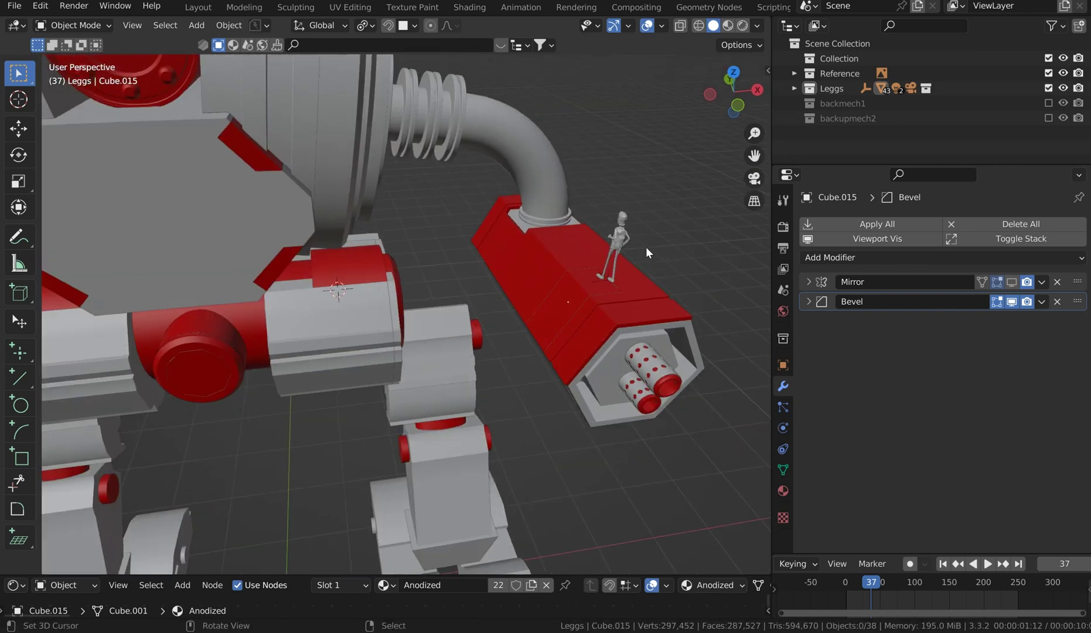
Place the 3D cursor near the front of the mech's grey drum body, using front and top views.
middle_click_drag(363, 266, 441, 273, "shift")
middle_click_drag(332, 153, 436, 280, "shift")
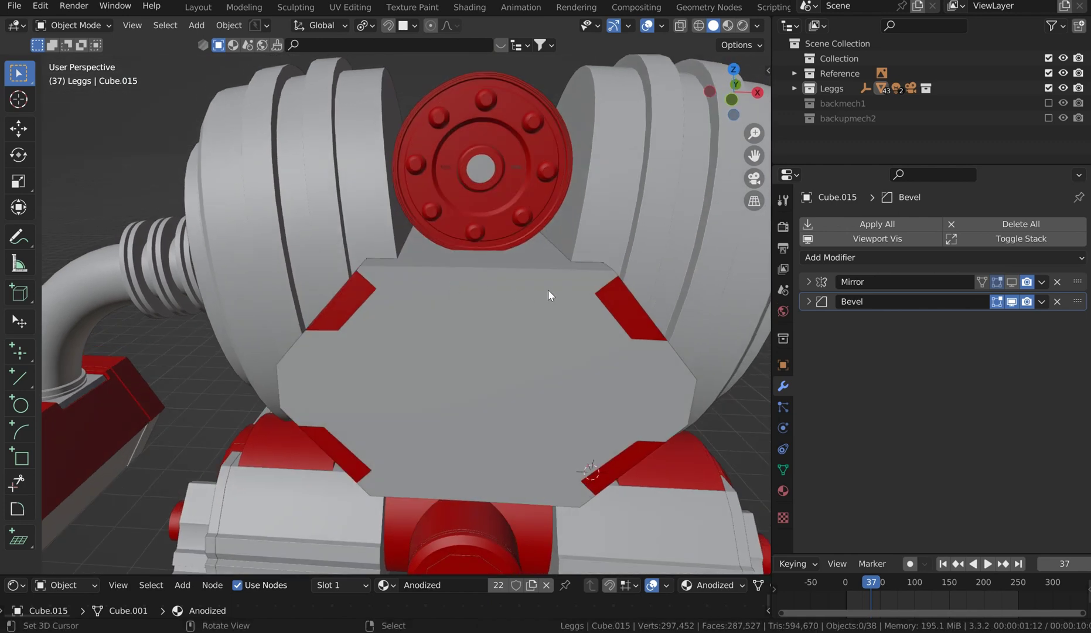
key("KP_1")
middle_click_drag(612, 246, 399, 141, "shift")
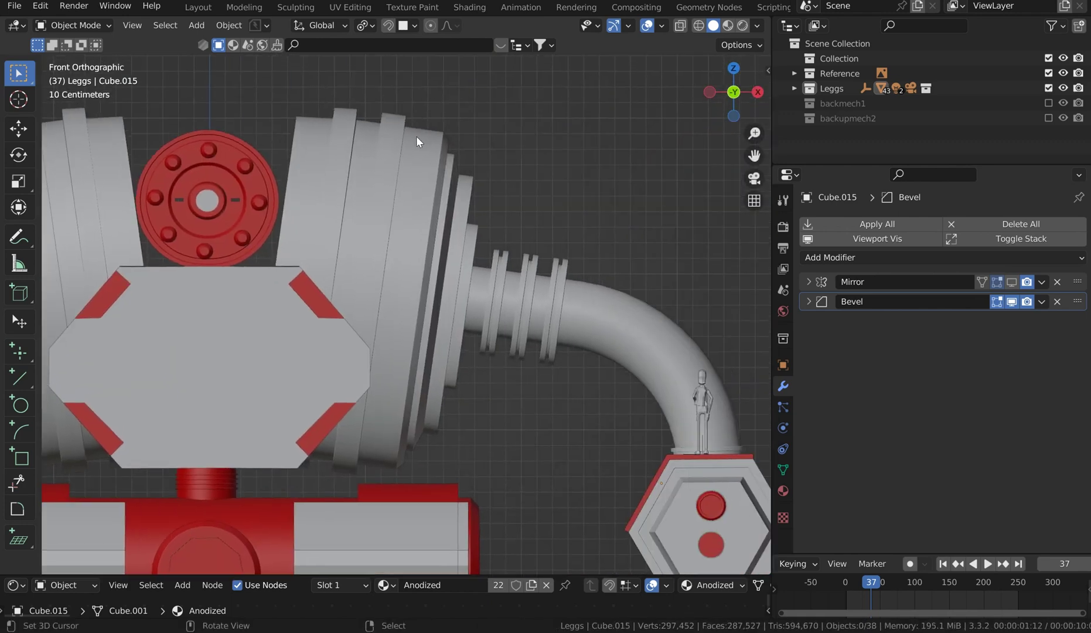
key("KP_7")
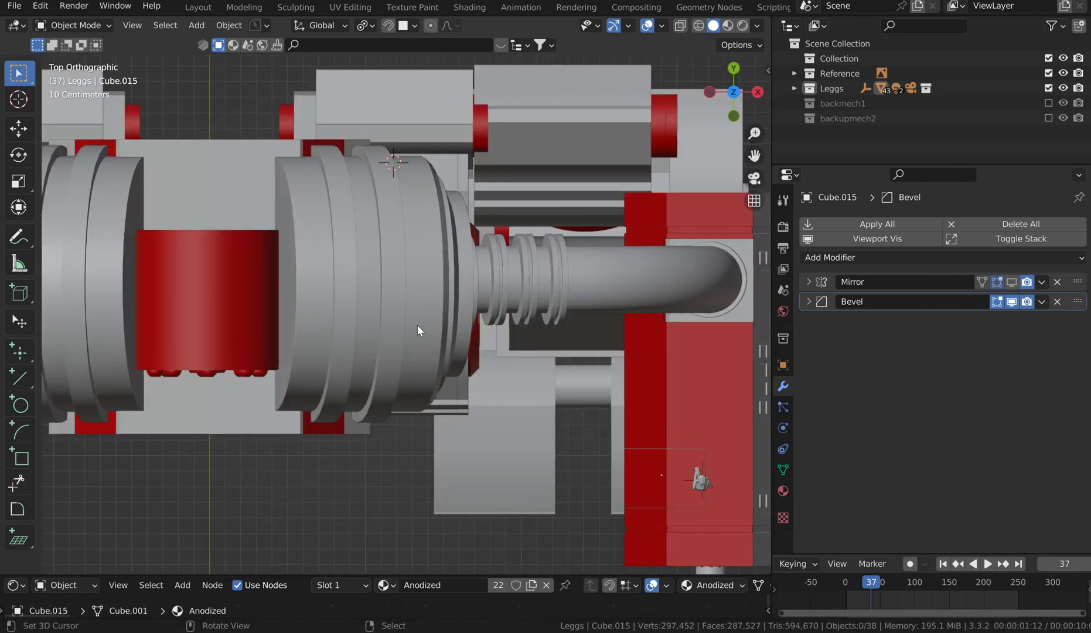
left_click(413, 380)
key("KP_1")
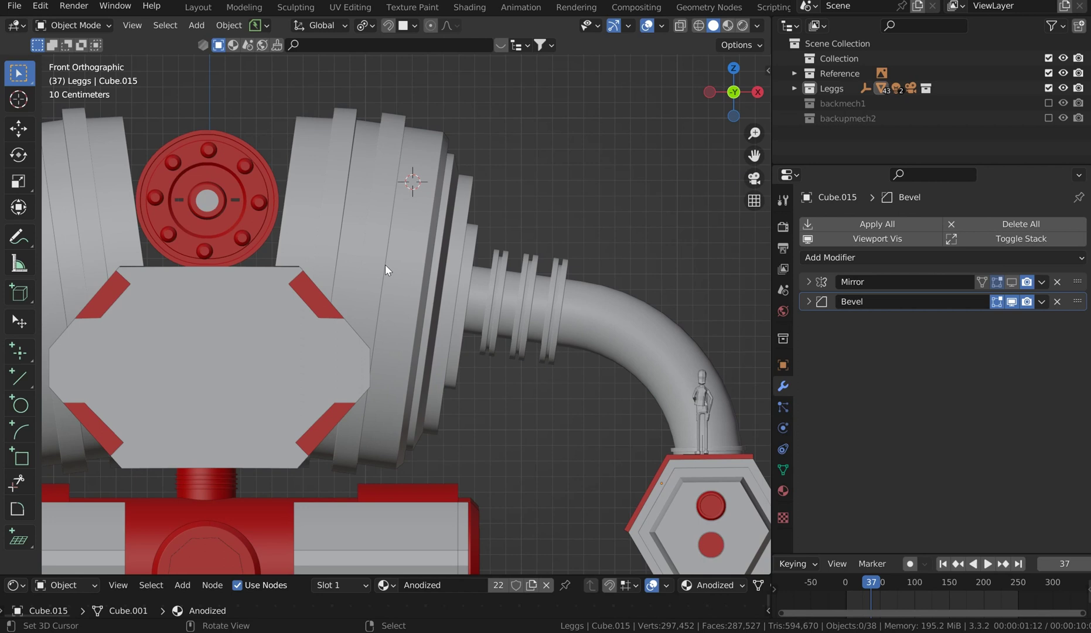
Split a tilted four-sided section out of the grey drum's outer side using a circular Rebool cut with 4 subdivisions.
left_click(409, 208)
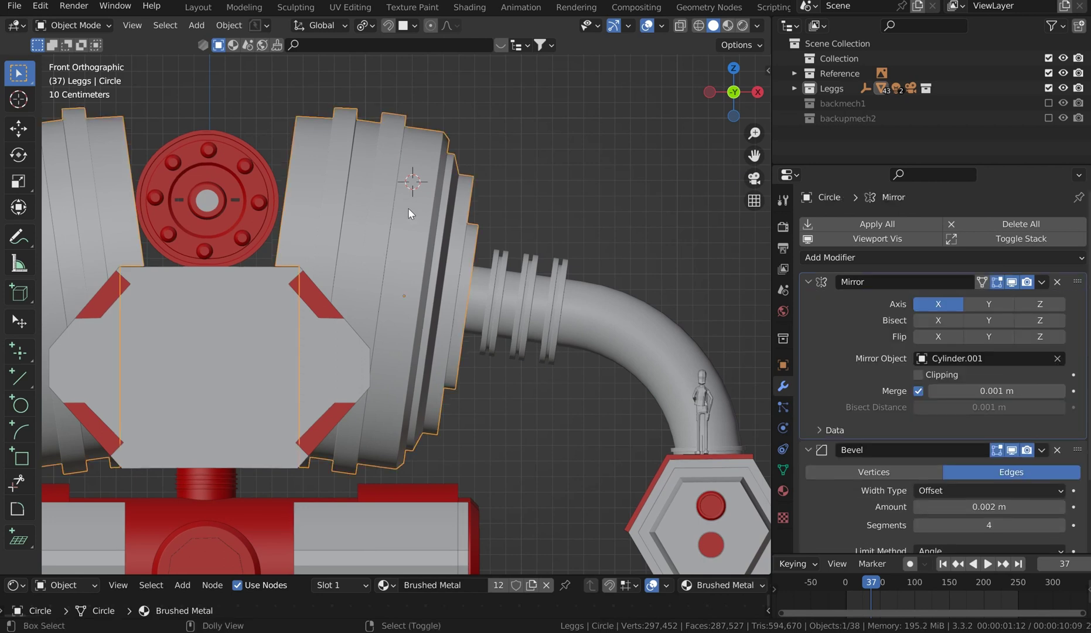
key("ctrl+shift+x")
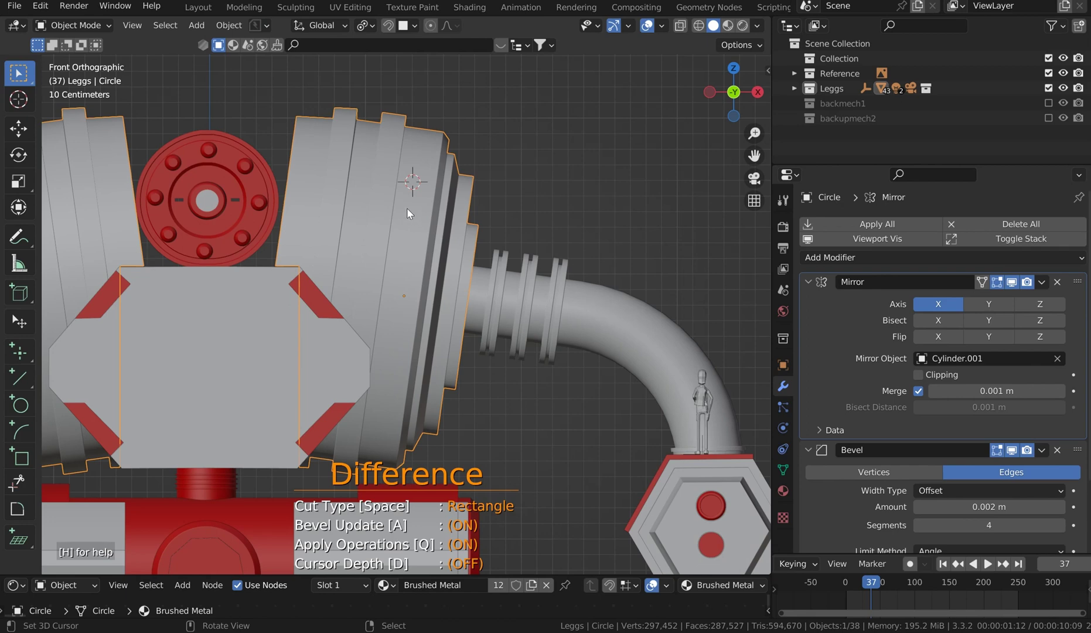
key("space")
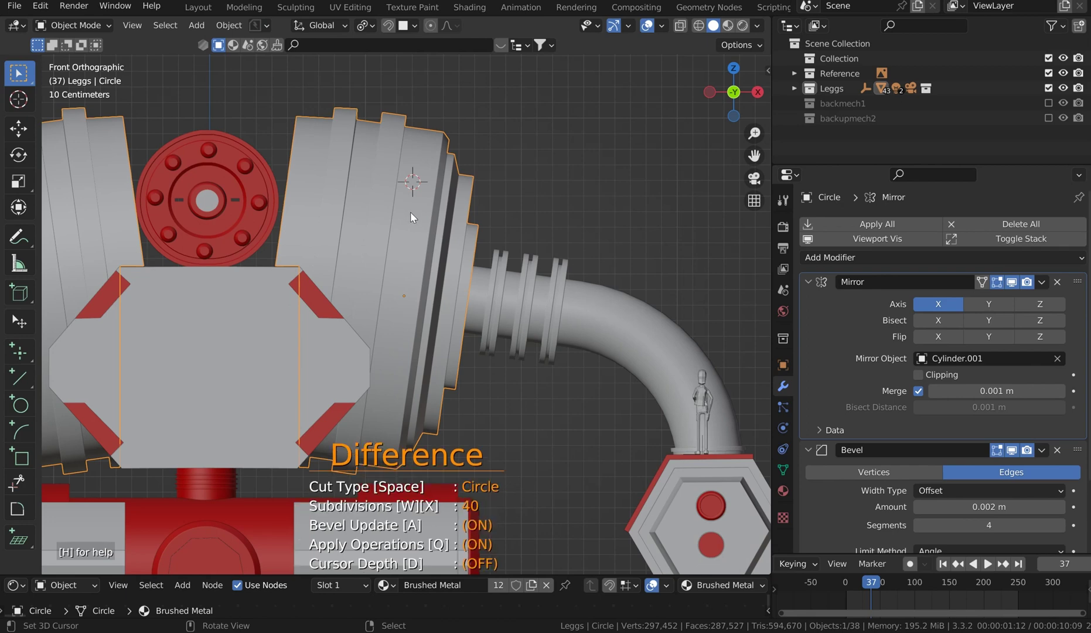
key("x")
key("x")
key("x")
key("x")
key("x")
key("x")
key("x")
key("x")
key("x")
left_click_drag(475, 146, 493, 106)
left_click_drag(493, 108, 534, 126, "alt")
key("shift")
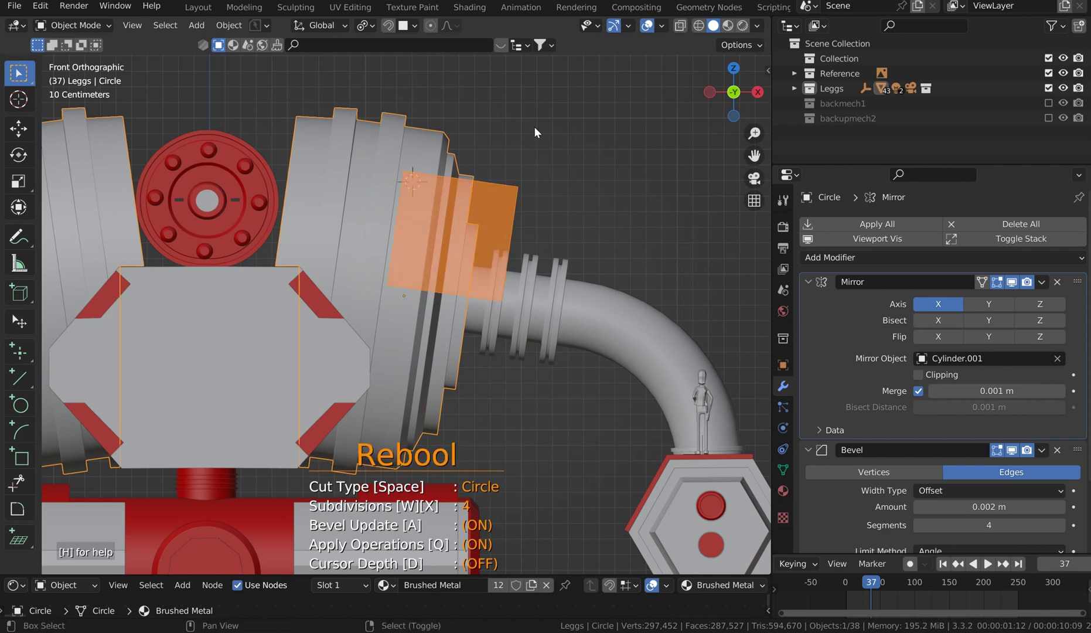
left_click_drag(534, 126, 535, 126, "shift")
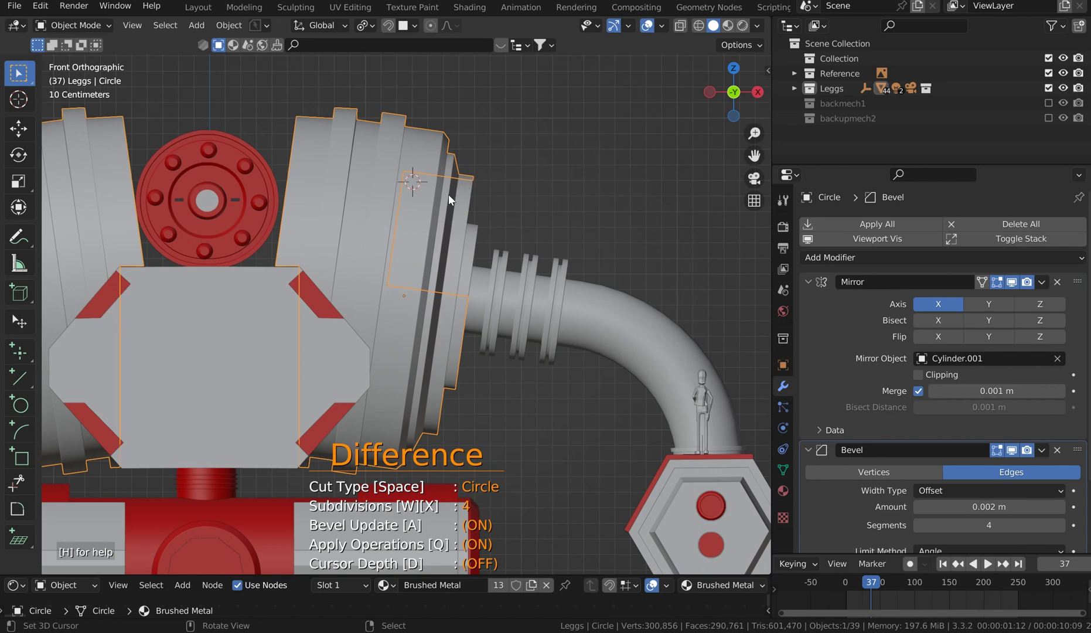
key("Escape")
Select the newly split drum section and isolate it in local view.
middle_click_drag(448, 195, 394, 216)
left_click(397, 206)
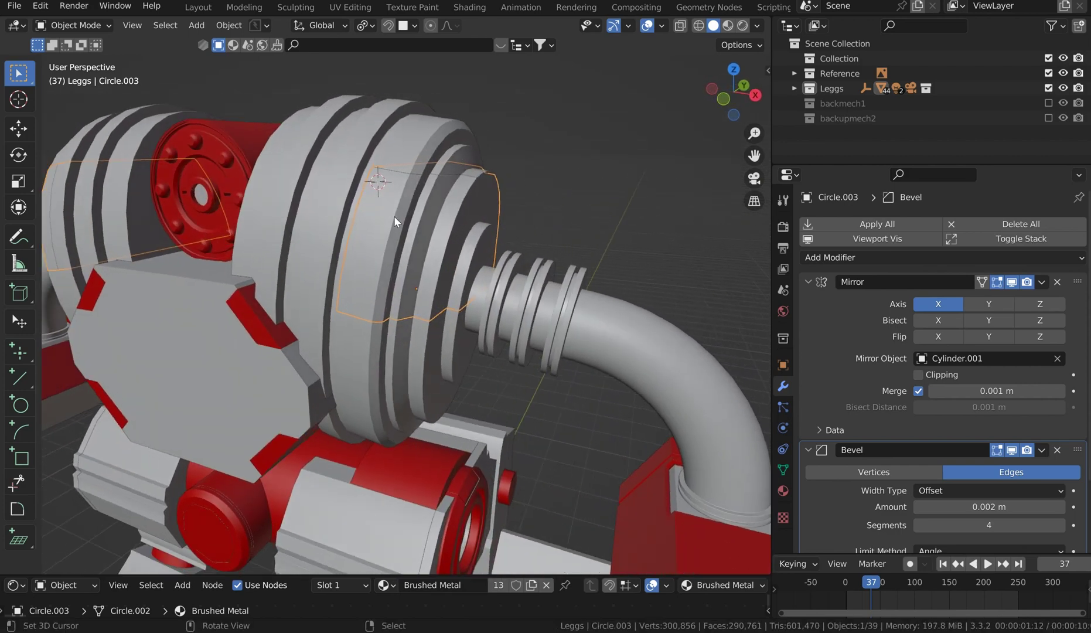
key("KP_Divide")
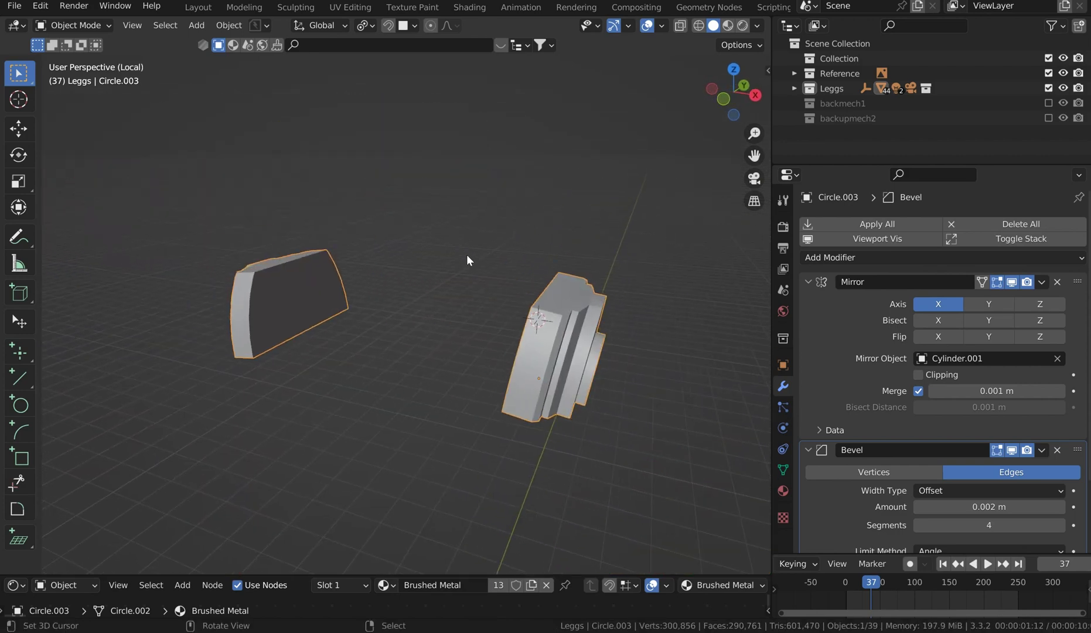
Try a rectangular Difference cut at the isolated drum section's front edge from the right side view.
key("KP_3")
scroll(352, 287, "up", 4)
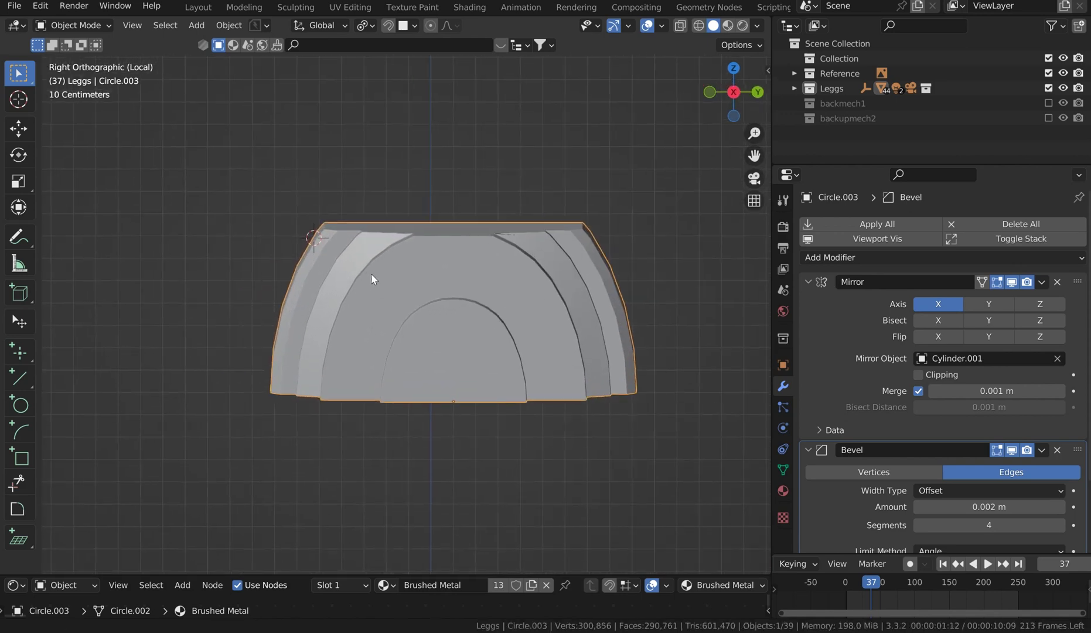
middle_click_drag(371, 273, 474, 255, "shift")
key("ctrl+shift+x")
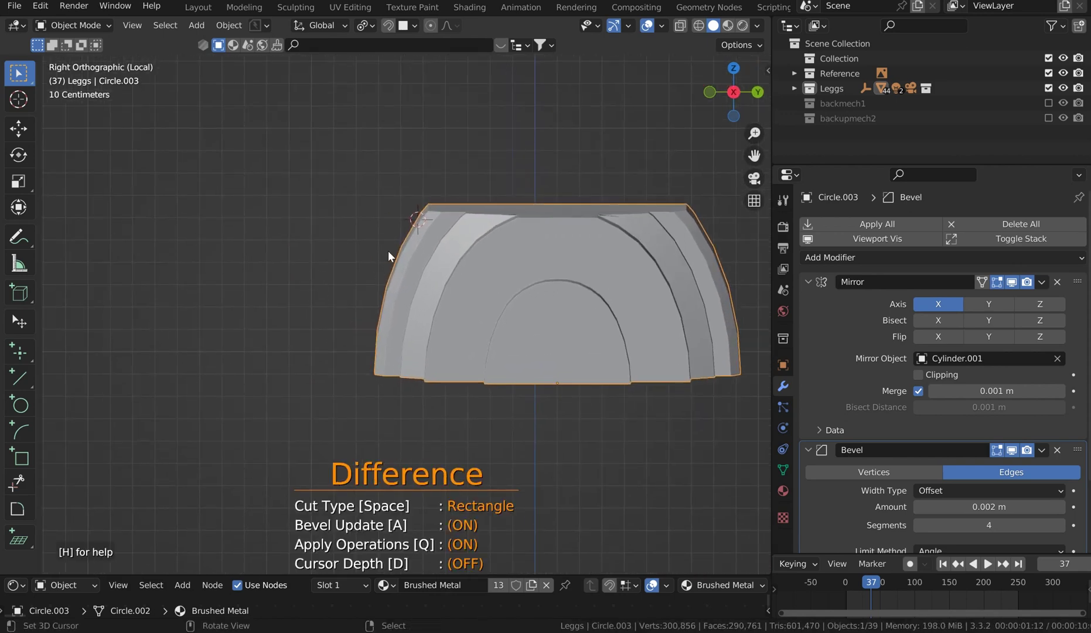
left_click_drag(393, 265, 354, 282)
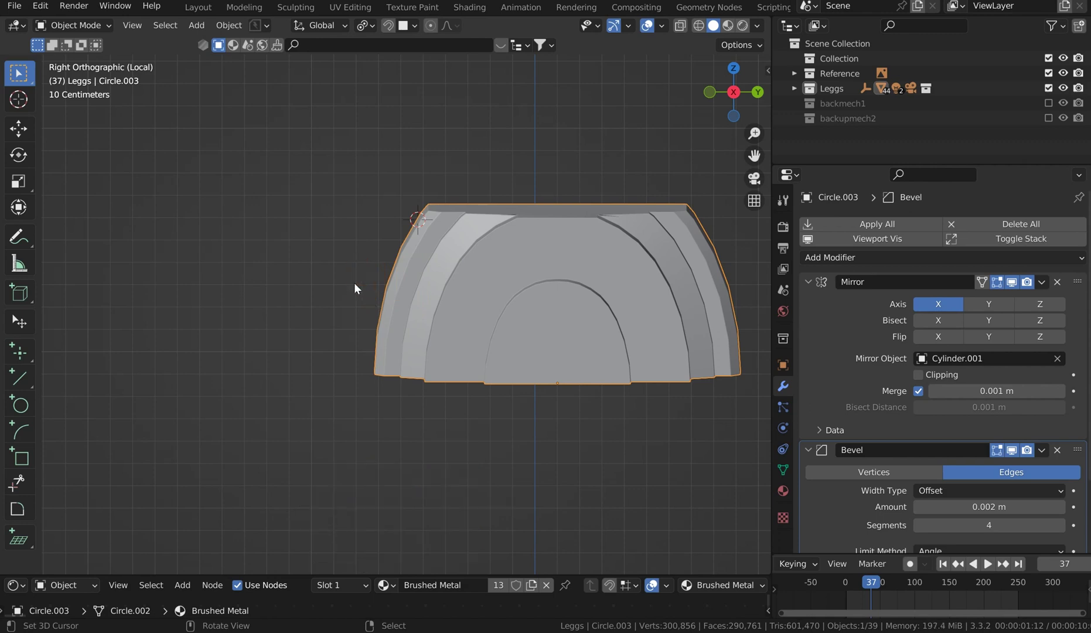
Try a rectangular Difference cut into the isolated section's broad face from the front view, with Cursor Depth off.
key("KP_1")
key("KP_Decimal")
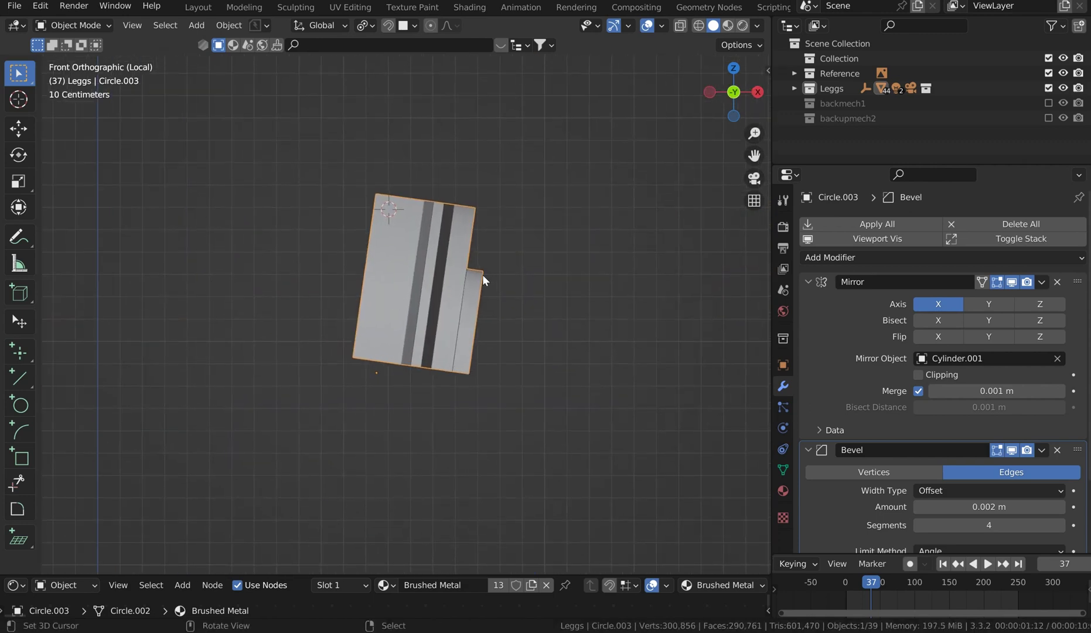
scroll(463, 248, "up", 2)
middle_click_drag(464, 249, 403, 185)
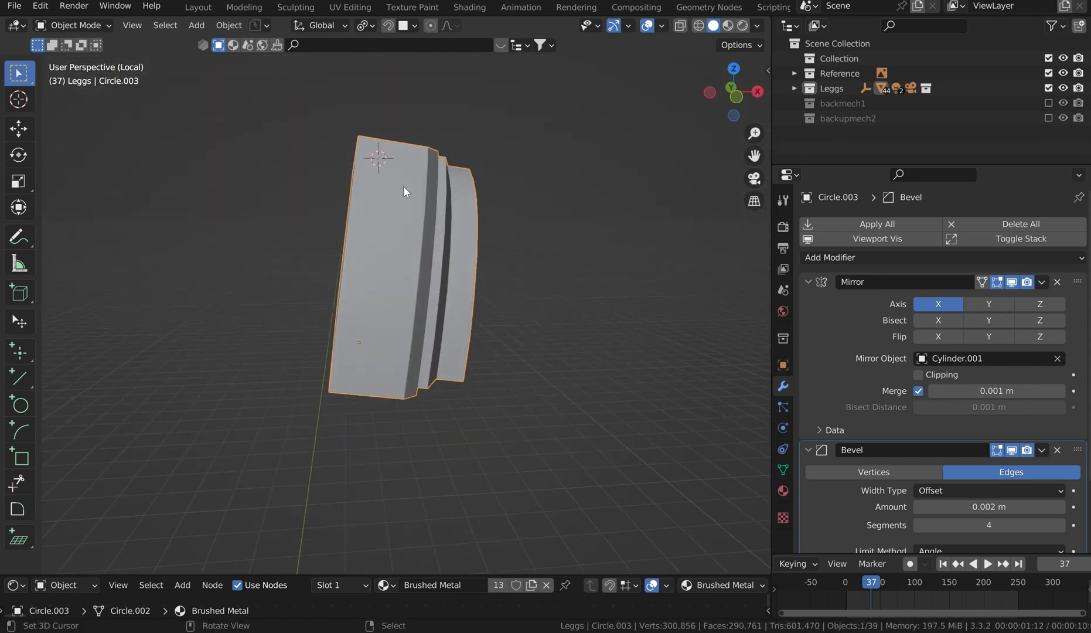
key("KP_1")
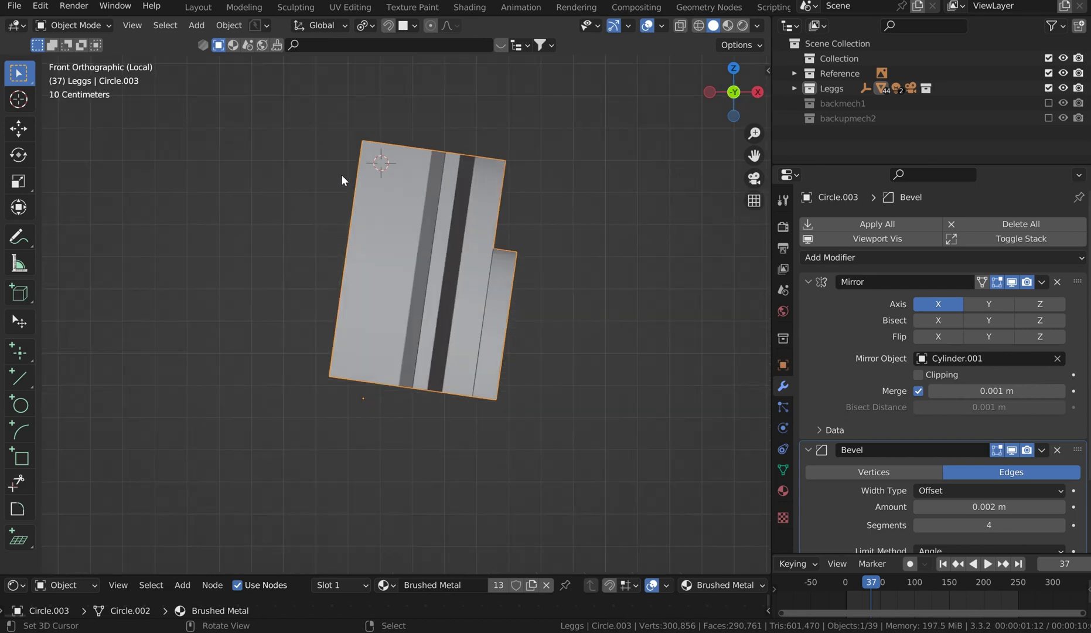
key("ctrl+shift+x")
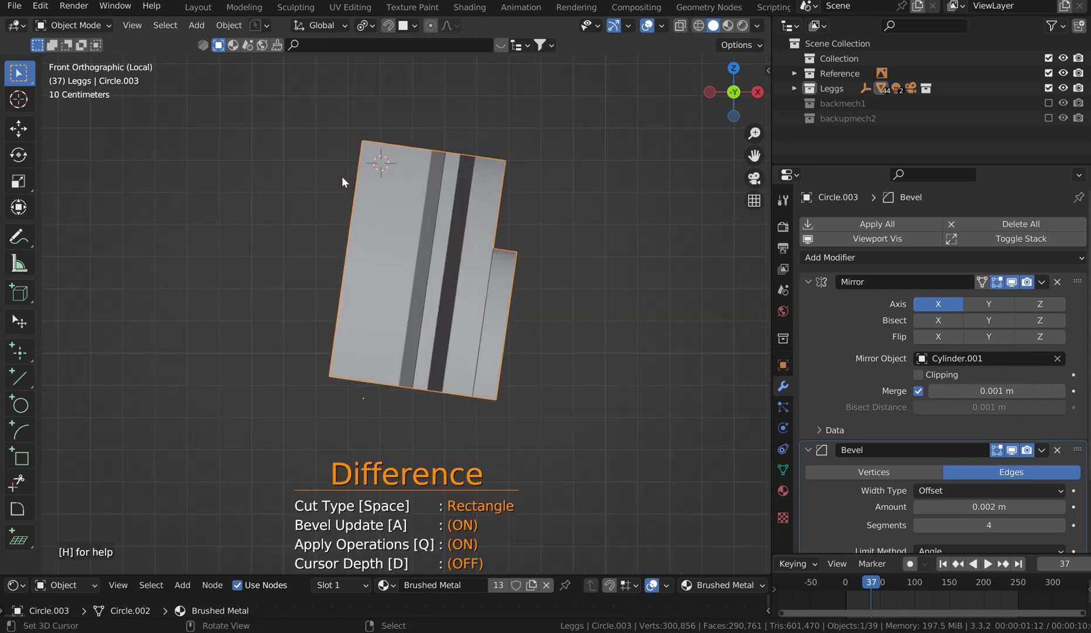
left_click_drag(375, 224, 400, 278)
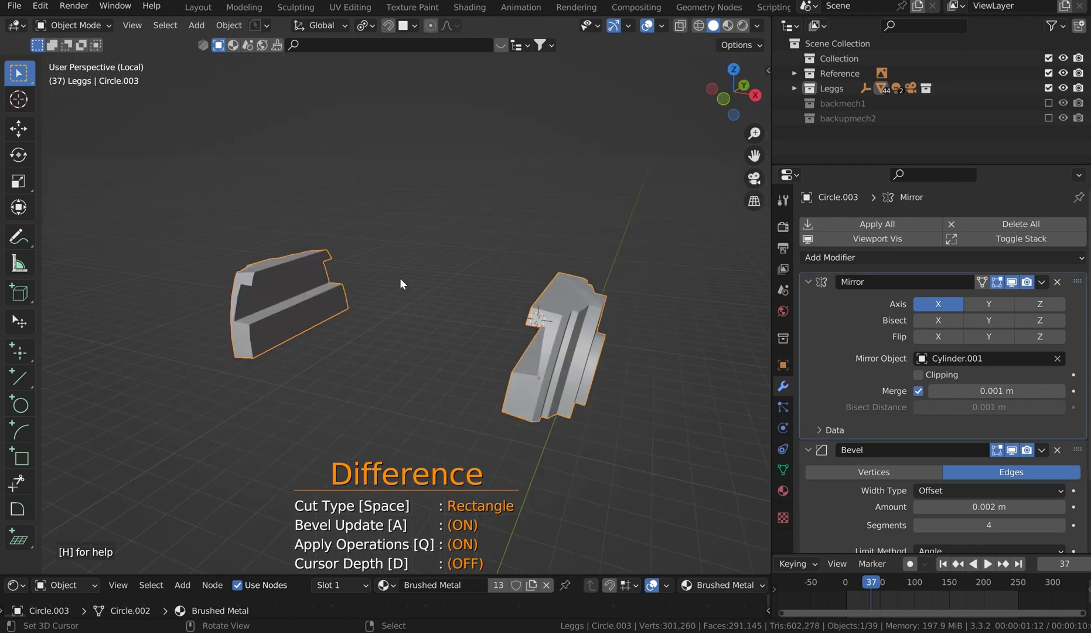
mouse_move(476, 266)
middle_mouse_down()
mouse_move(529, 258)
mouse_move(474, 248)
middle_mouse_up()
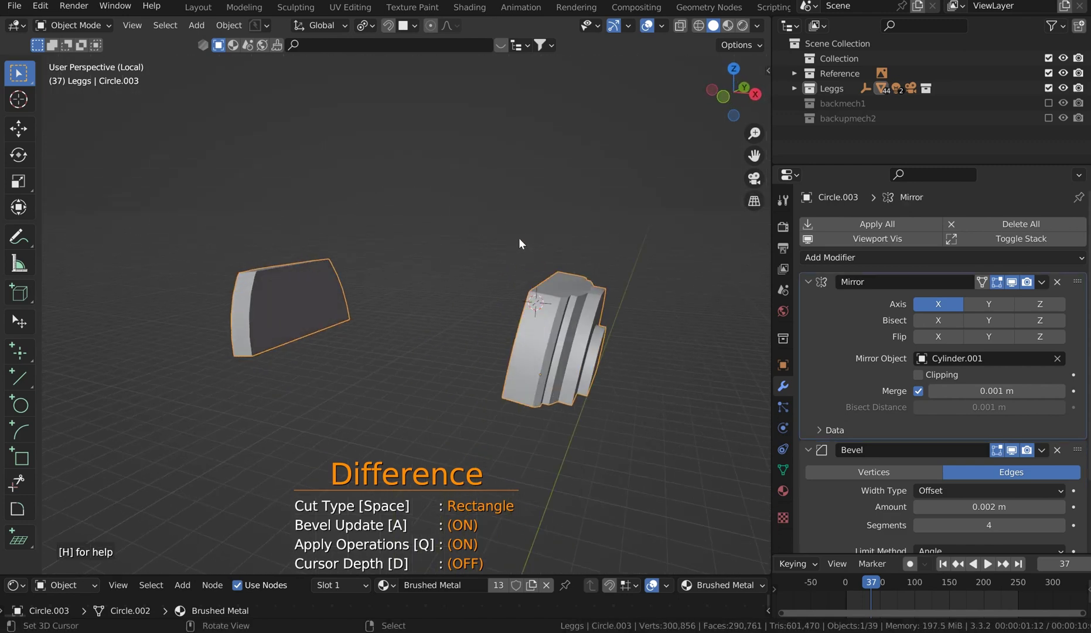
Try to apply a rectangular Difference cut on the drum section from the top view.
key("KP_7")
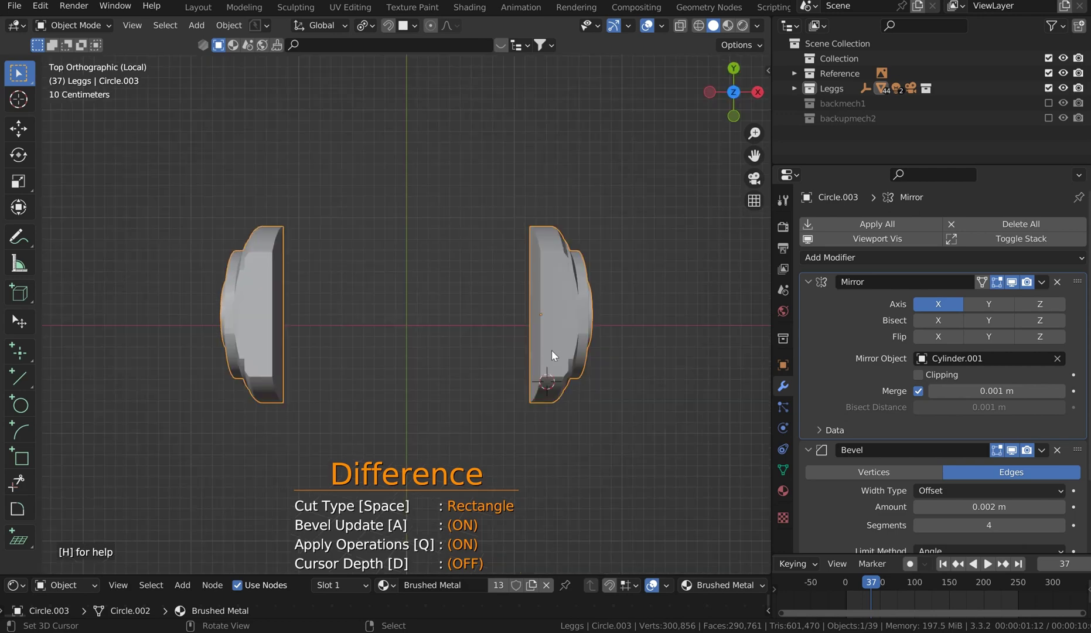
left_click(548, 350)
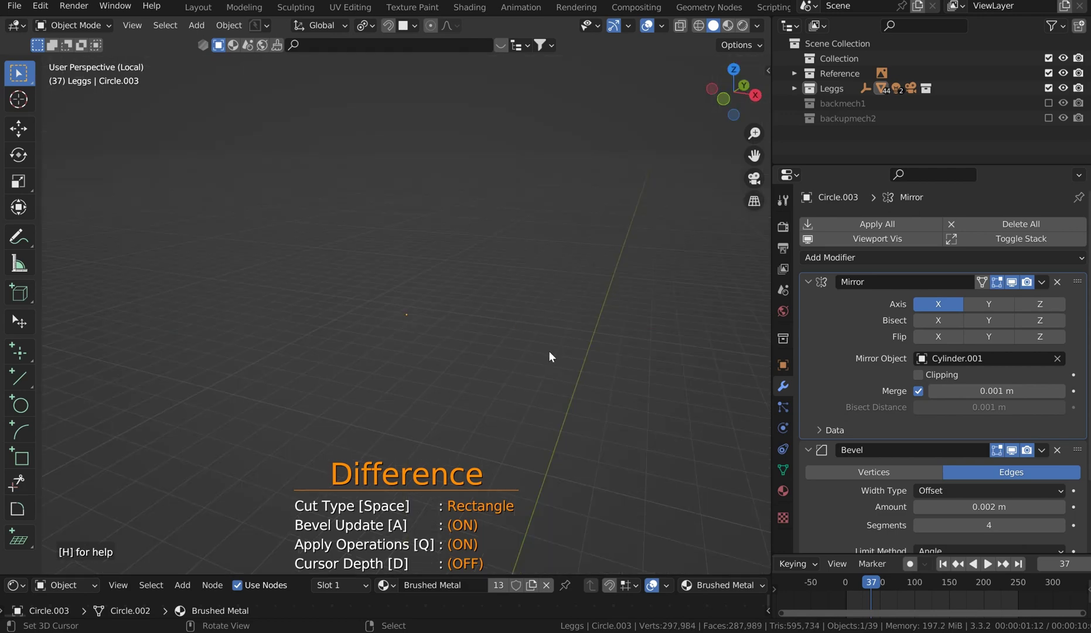
key("Escape")
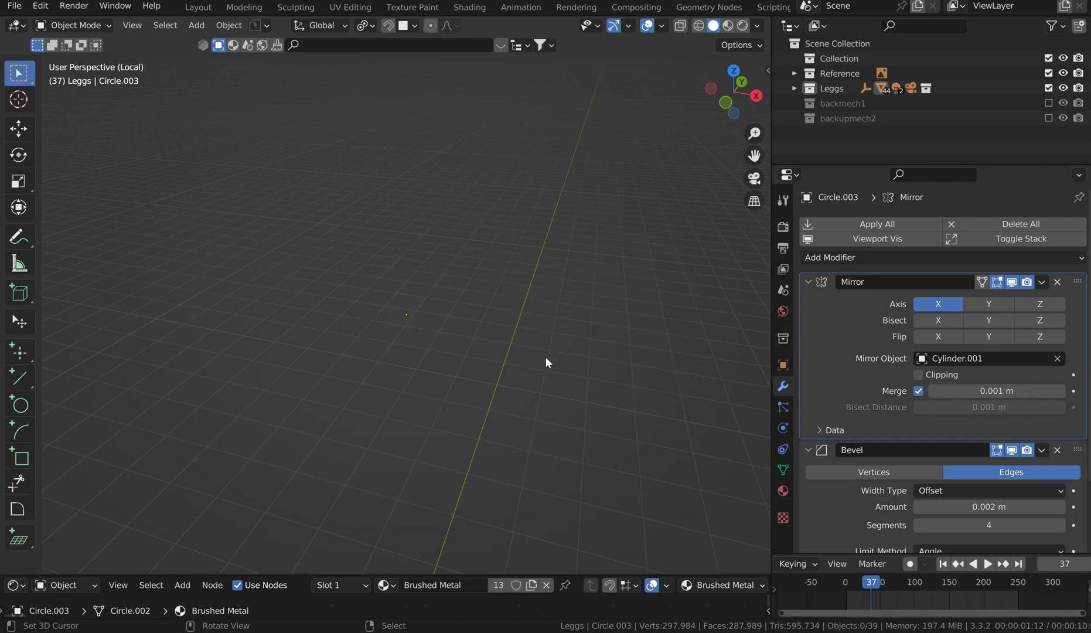
Return to the full mech view and undo the cut that removed the drum section.
key("KP_Divide")
left_click(536, 329)
key("KP_Divide")
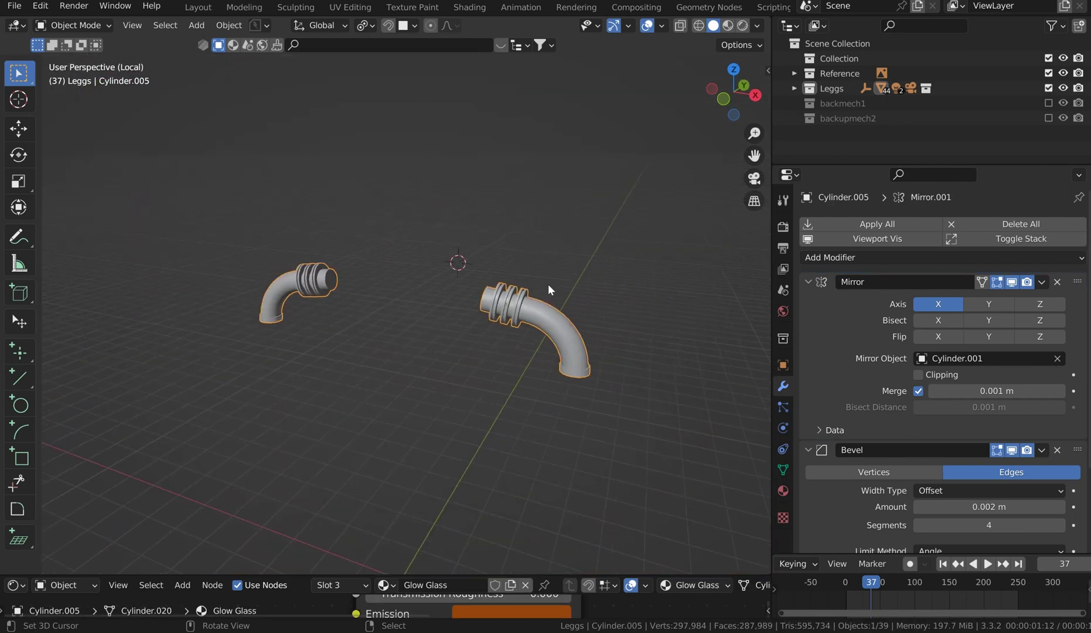
key("KP_Divide")
scroll(547, 283, "up", 2)
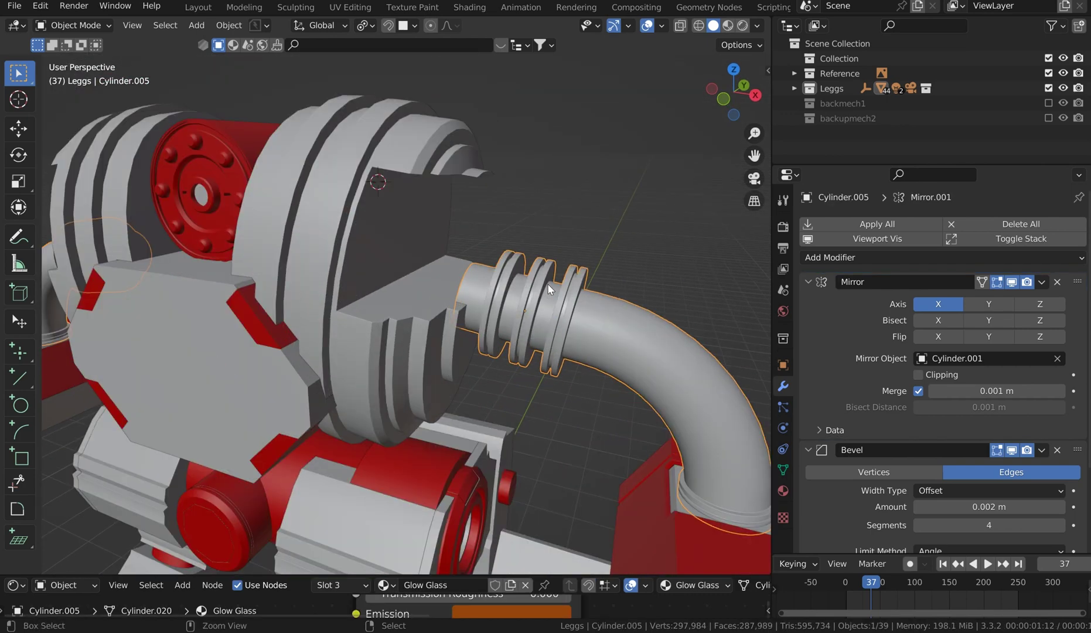
key("ctrl+z")
key("ctrl+z")
Isolate the drum section again and place the 3D cursor near its front end in top view.
middle_click_drag(555, 196, 594, 257)
key("KP_Divide")
key("KP_7")
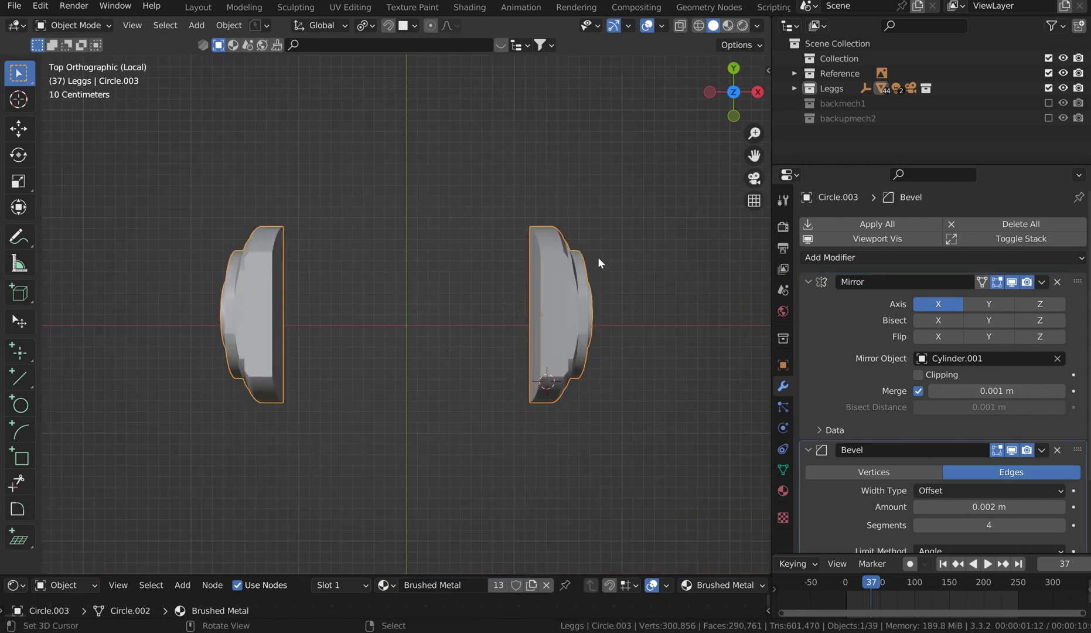
scroll(611, 272, "up", 6)
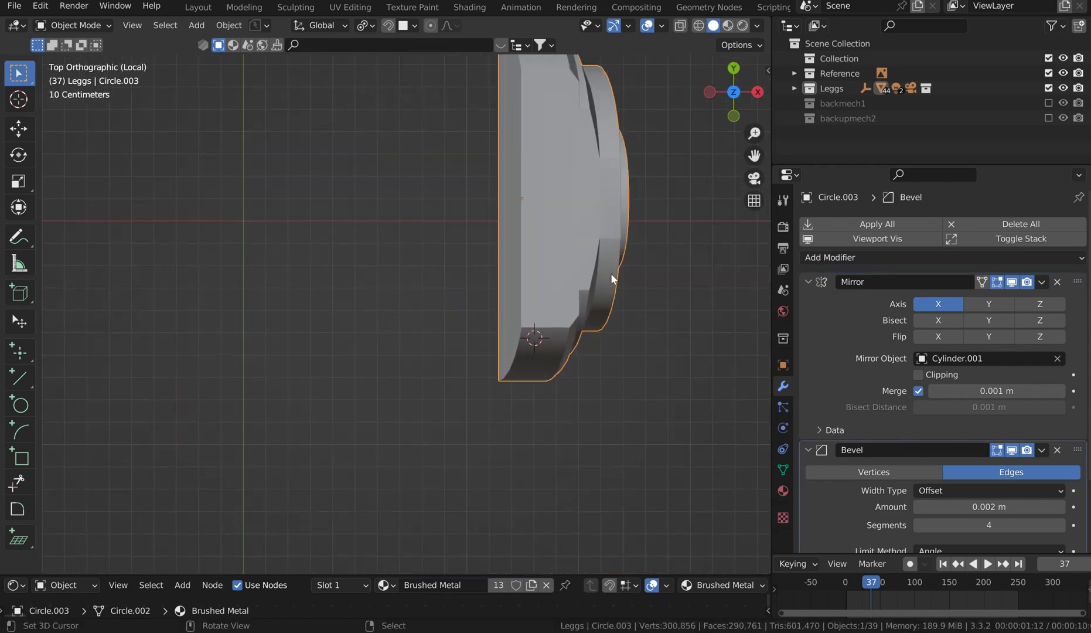
left_click(487, 286)
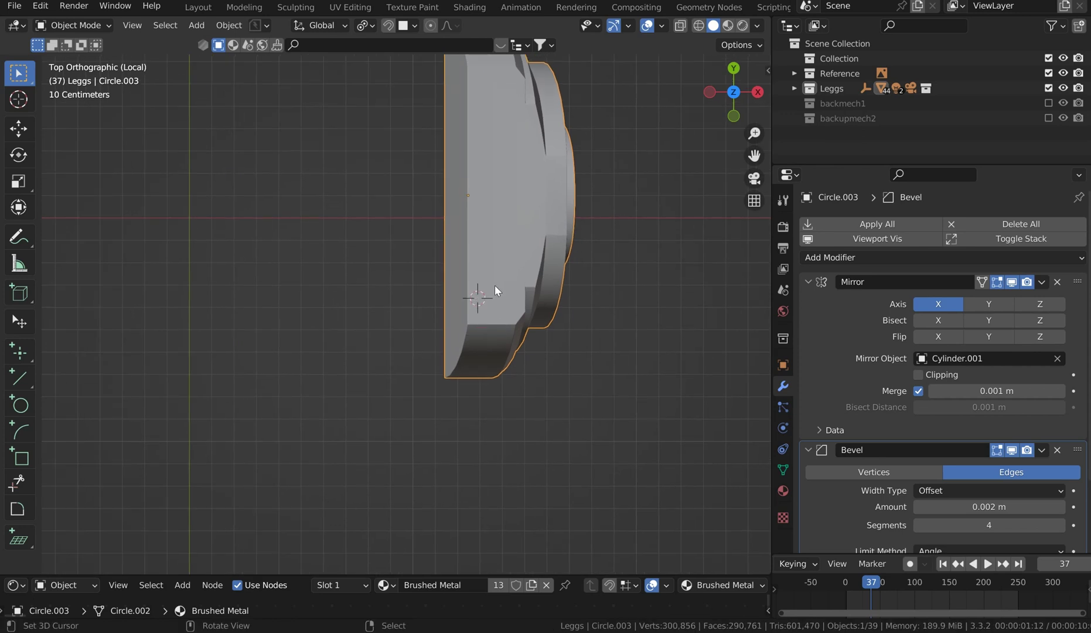
Cut a rectangular recess into the drum section's front with a Difference cut using Cursor Depth, and leave local view.
key("KP_1")
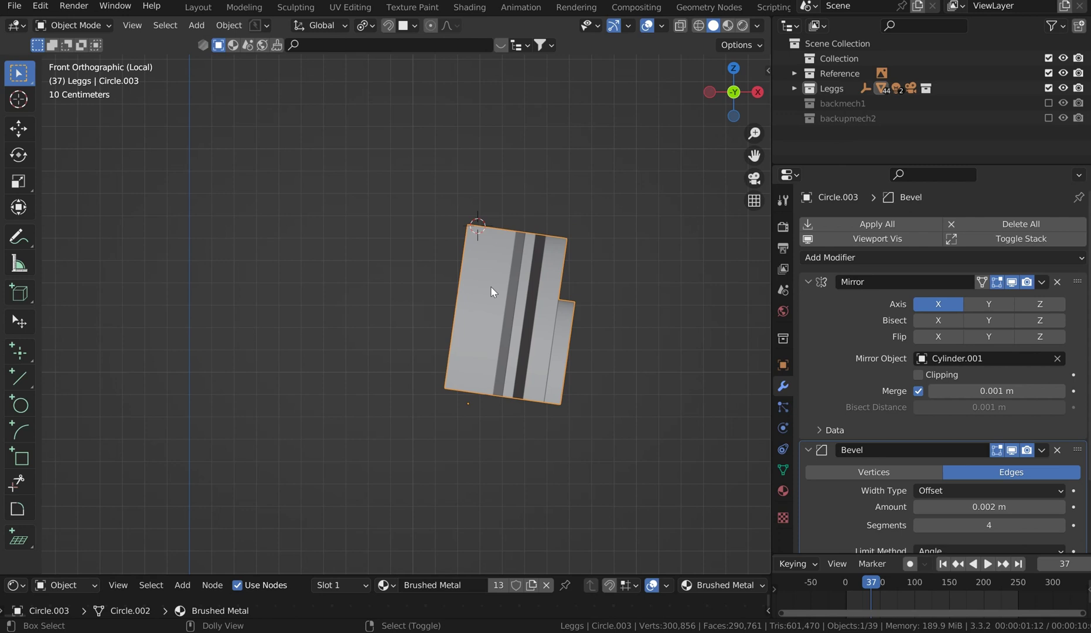
key("ctrl+shift+x")
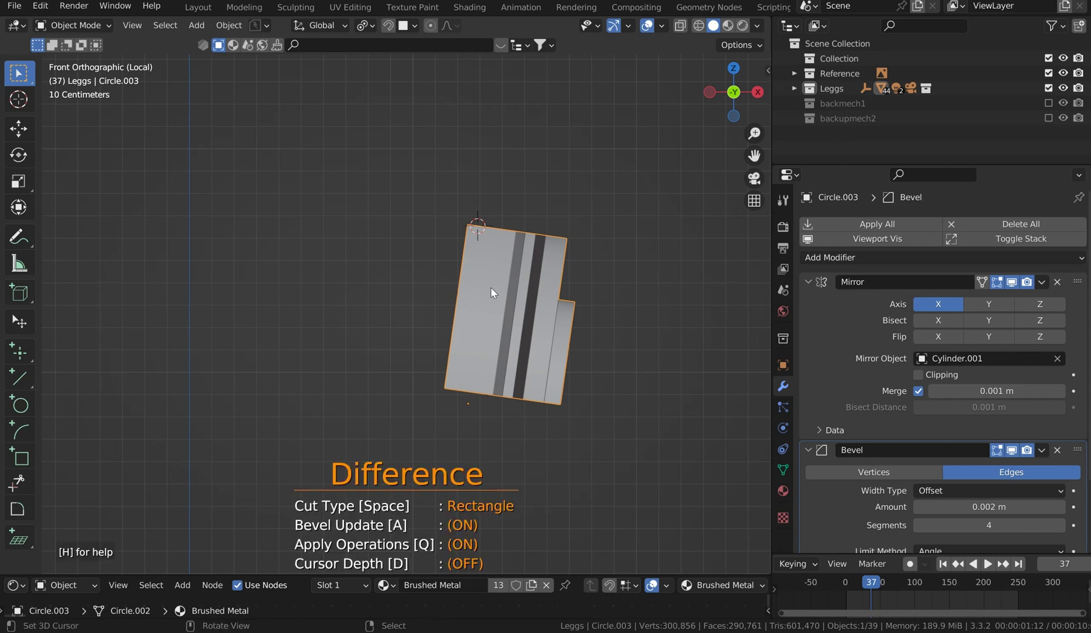
key("d")
left_click_drag(442, 253, 489, 320)
middle_click_drag(544, 263, 556, 229)
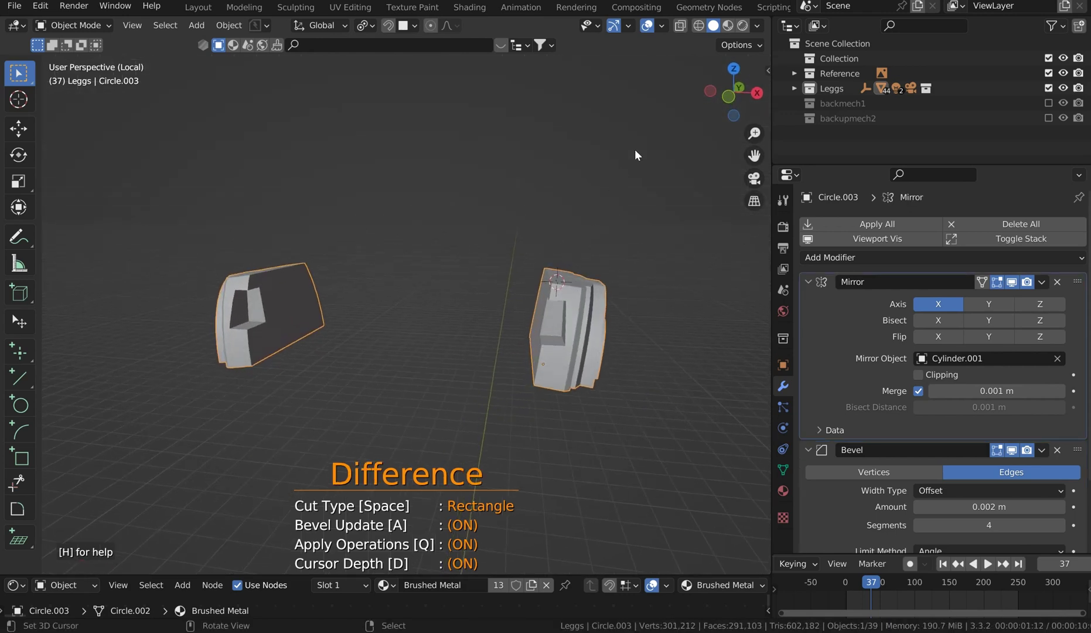
key("KP_Divide")
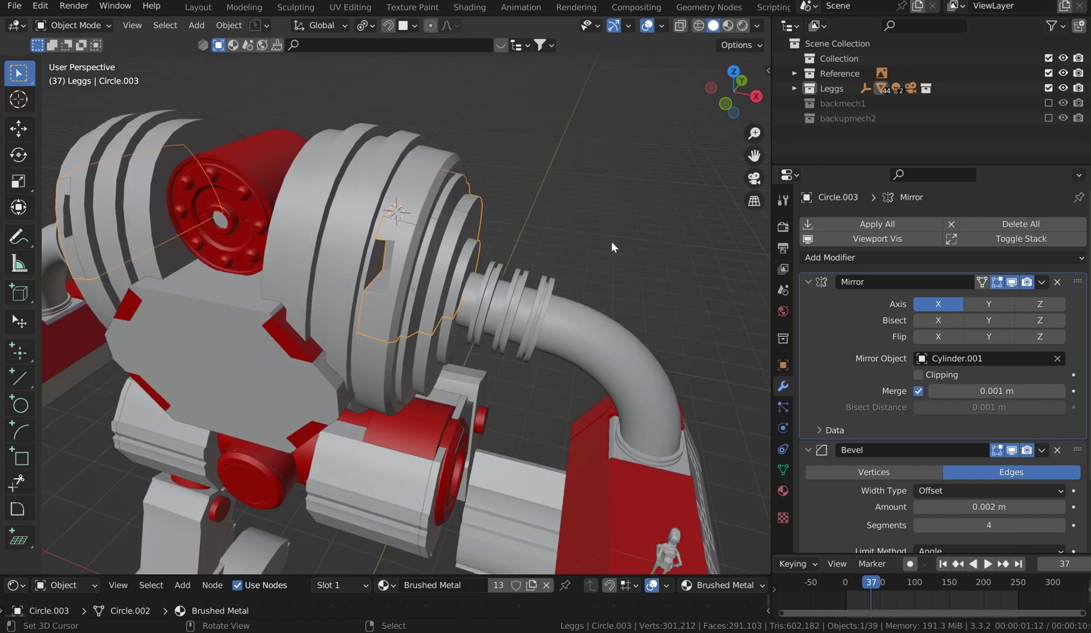
middle_click_drag(564, 213, 508, 182)
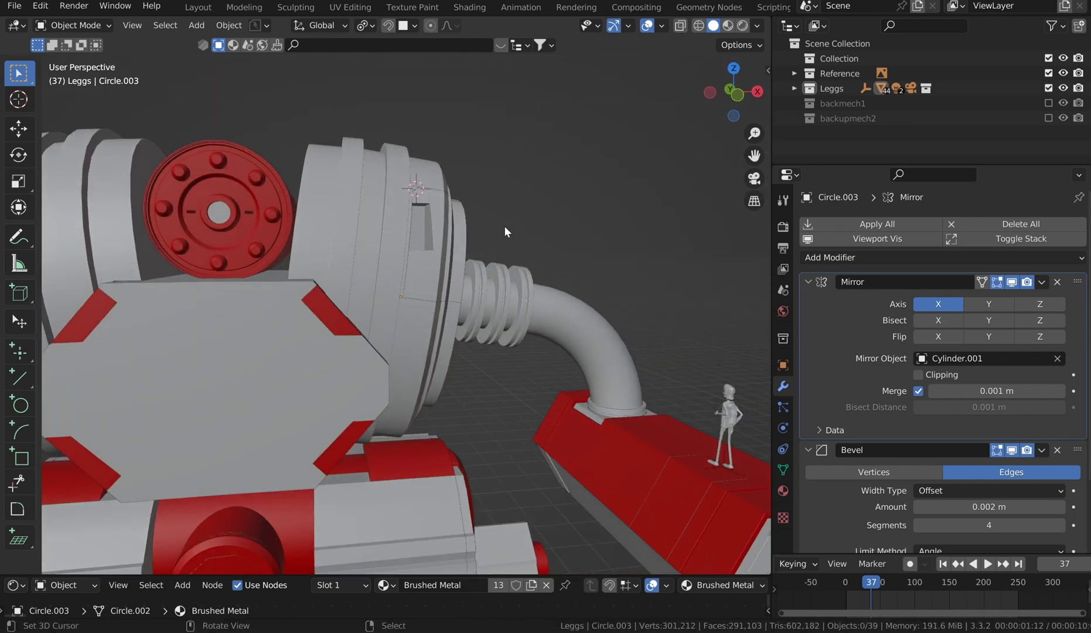
middle_click_drag(504, 226, 463, 242)
scroll(441, 225, "up", 4)
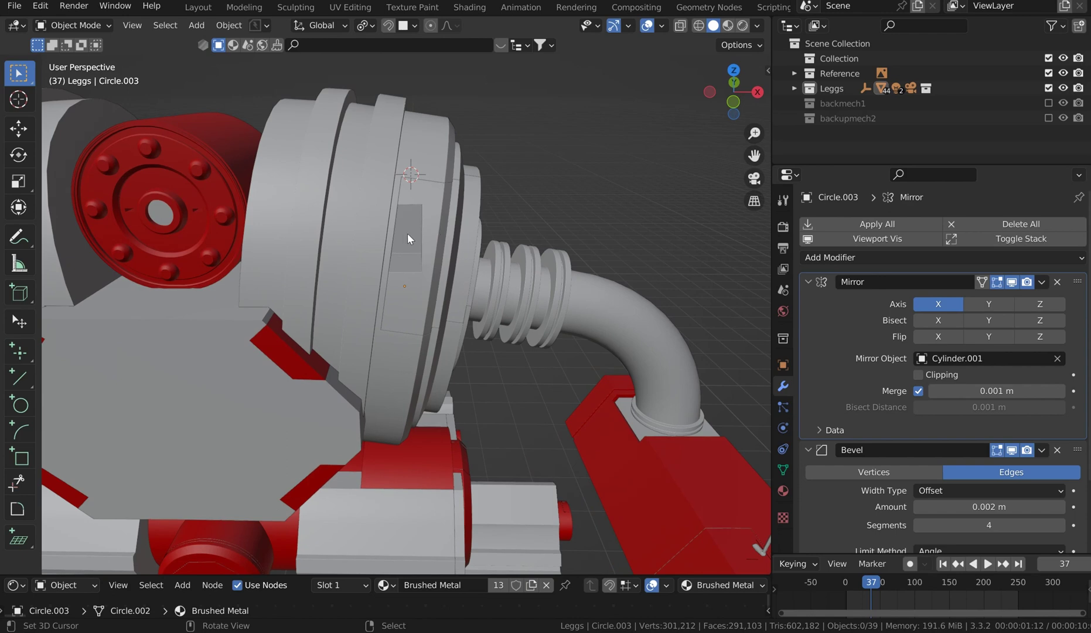
Add a mesh cylinder at the 3D cursor inside the drum section's recess, working from the front view.
key("KP_1")
scroll(467, 179, "up", 5)
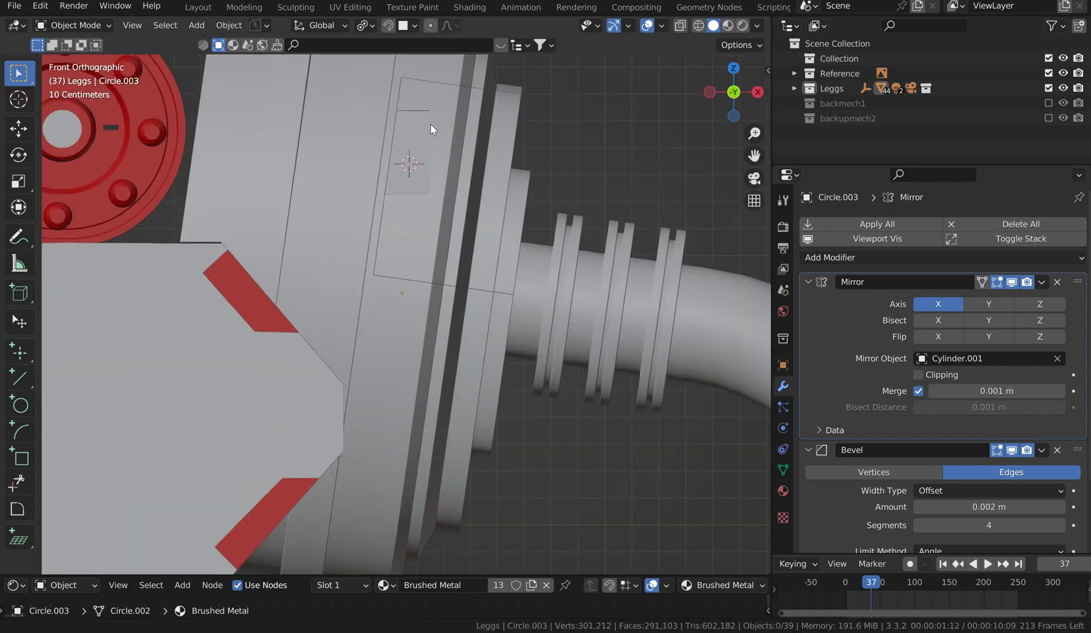
middle_click_drag(431, 125, 406, 259, "shift")
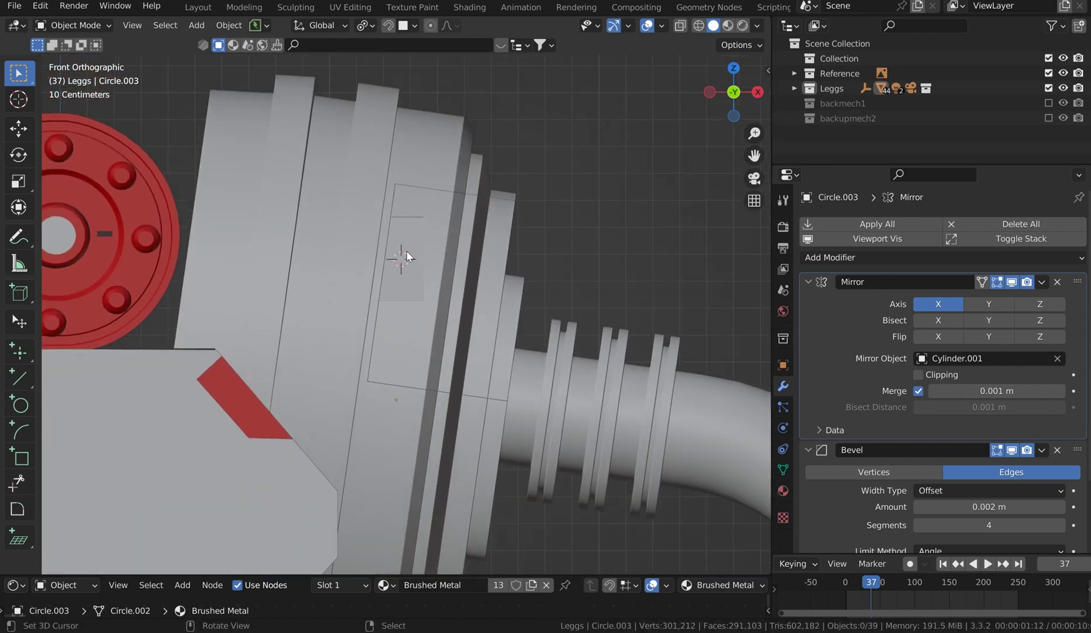
key("shift+a")
mouse_move(436, 139)
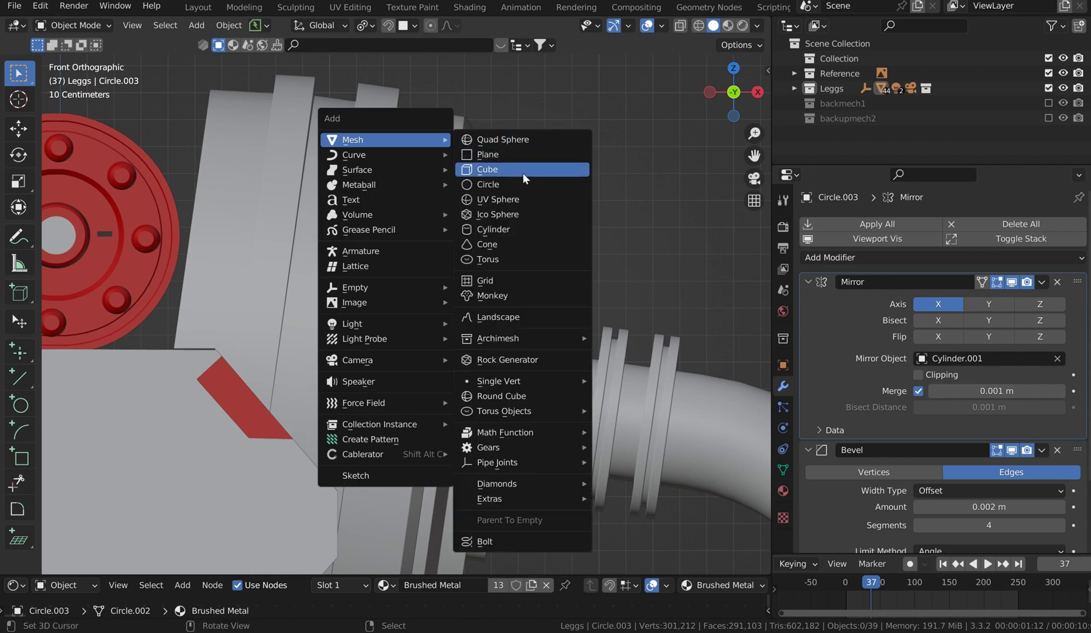
left_click(523, 228)
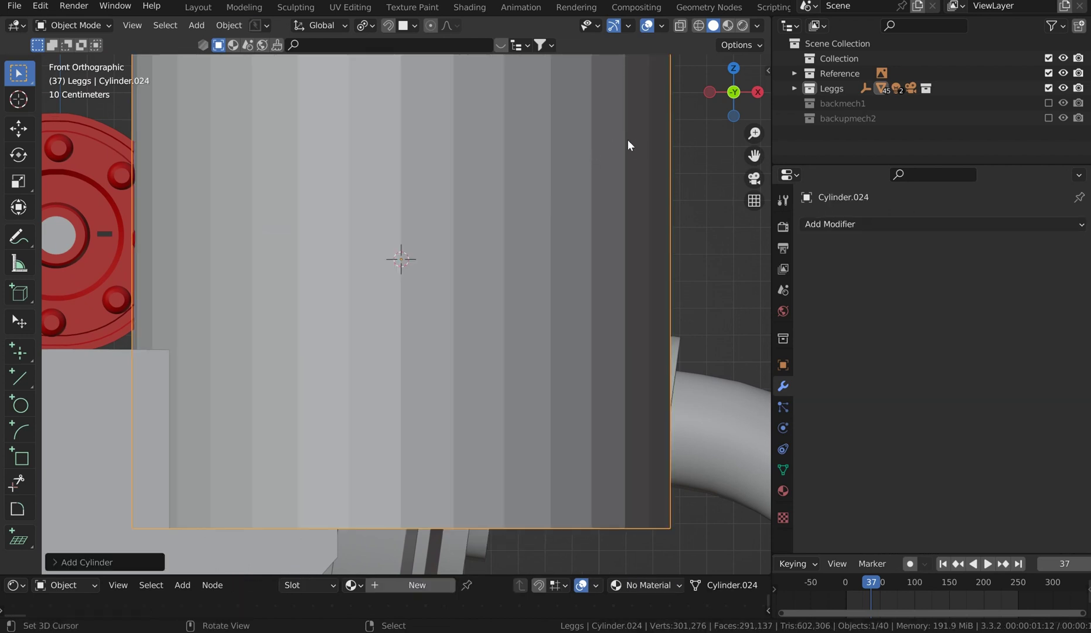
left_click(54, 562)
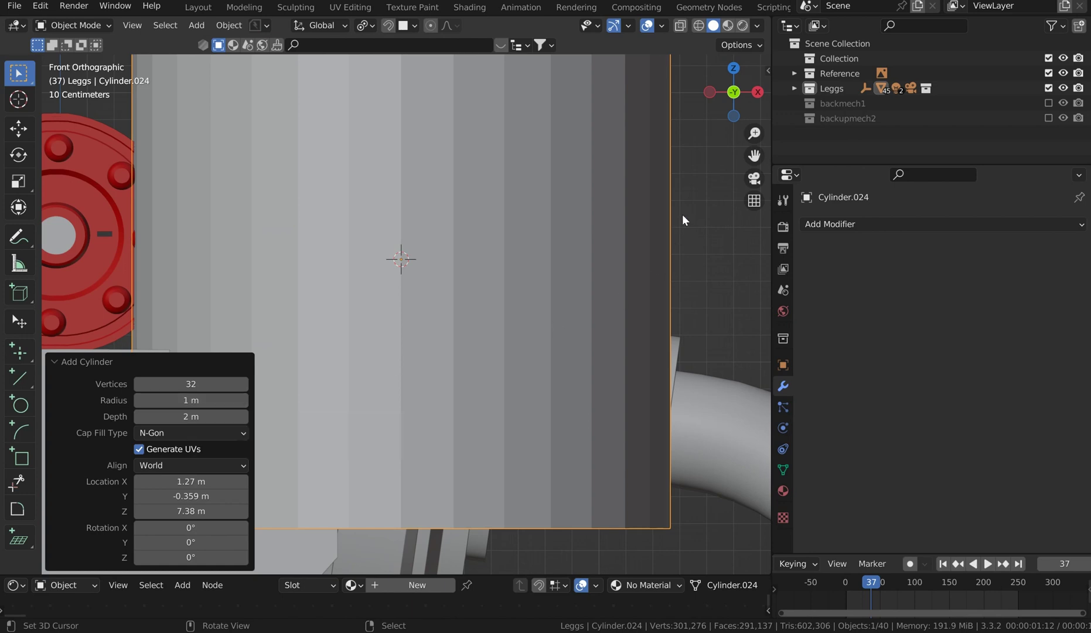
left_click(702, 202)
left_click(641, 205)
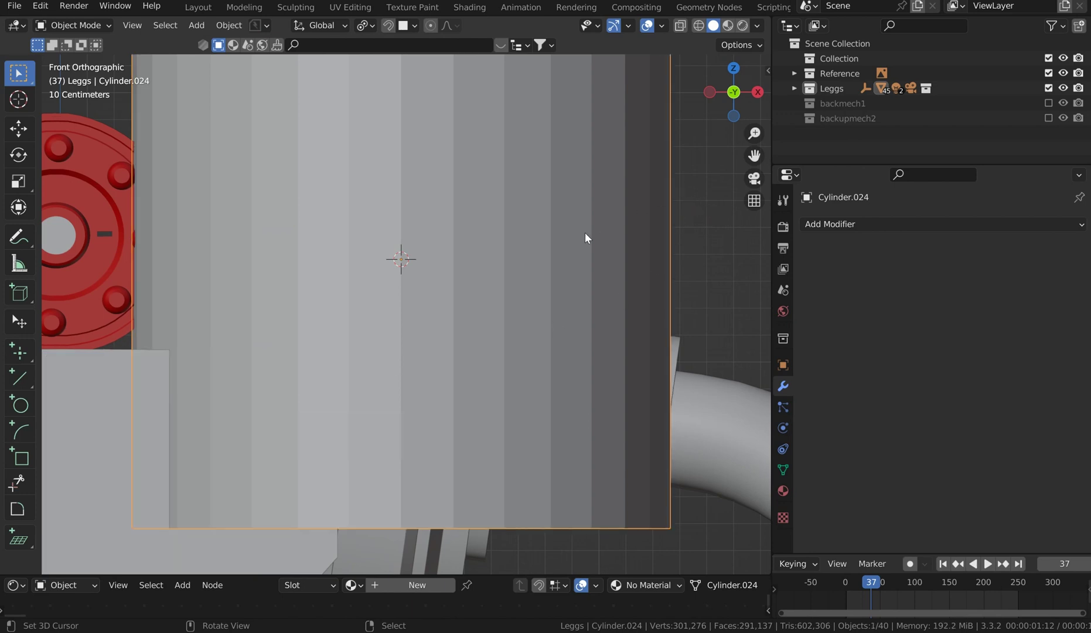
Shade the new cylinder smooth and enable Auto Smooth at 30° in its normals settings.
key("q")
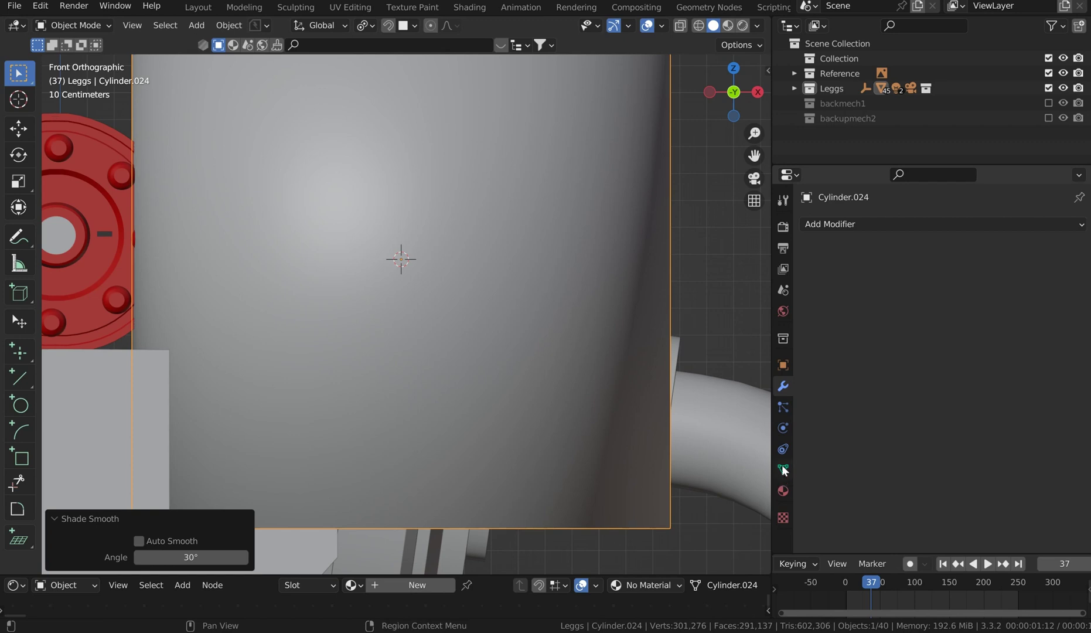
left_click_drag(781, 460, 897, 462)
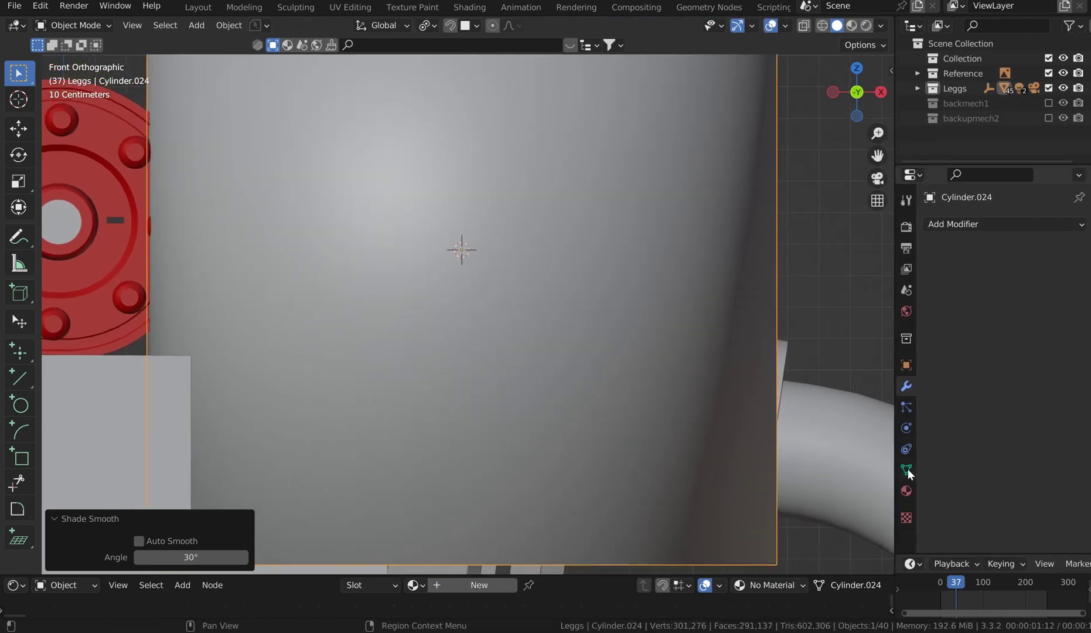
left_click(906, 469)
left_click(991, 459)
scroll(593, 250, "down", 3)
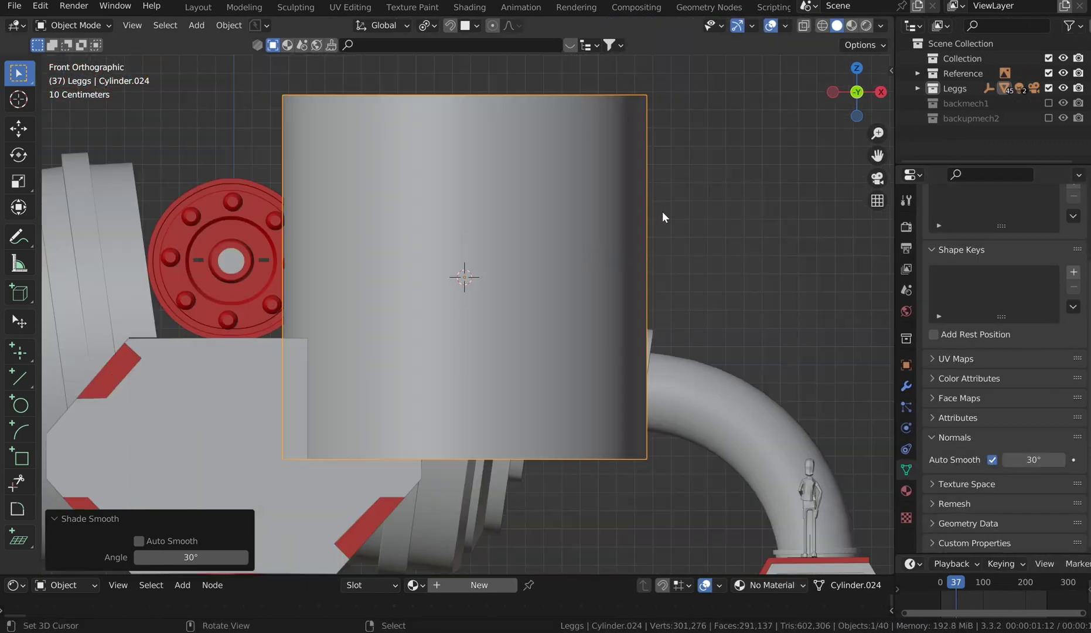
Scale the cylinder to about 0.108 and rotate it 90° about the global X axis.
key("s")
left_click(491, 276)
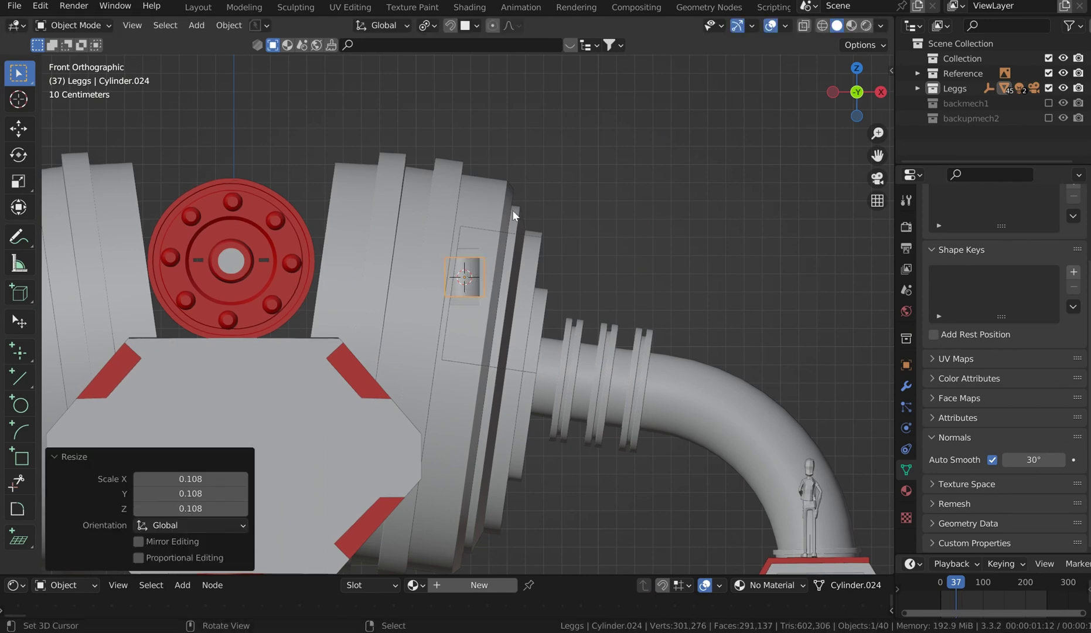
type("rx")
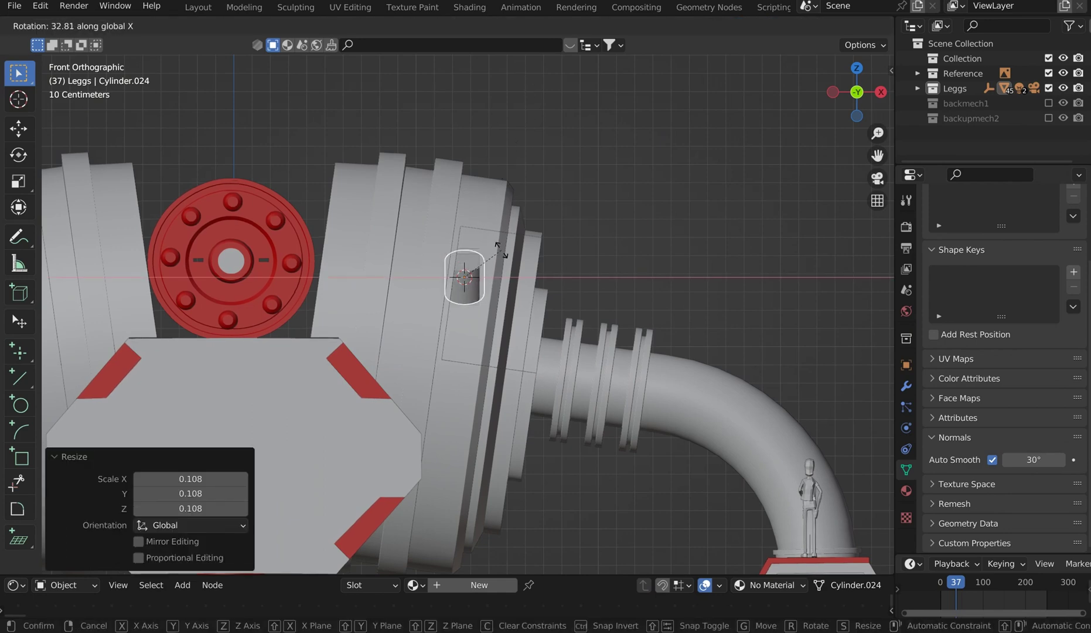
type("90")
key("Return")
scroll(516, 222, "down", 2)
scroll(519, 216, "up", 5)
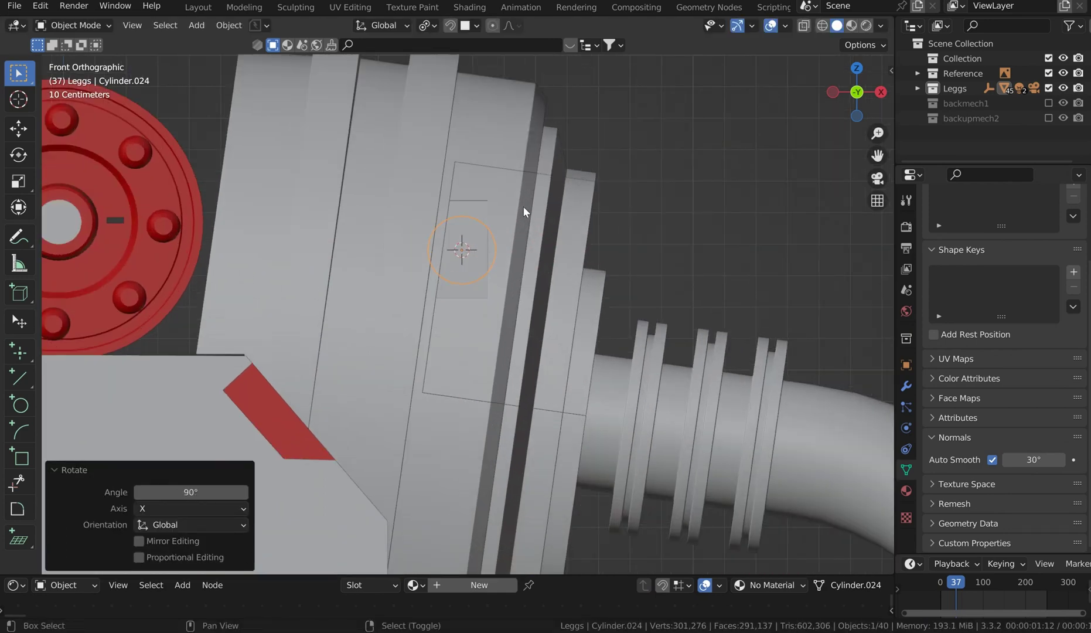
Shrink the cylinder to about 0.42 and shift it about 0.016 m in X and 0.005 m in Z within the recess.
key("s")
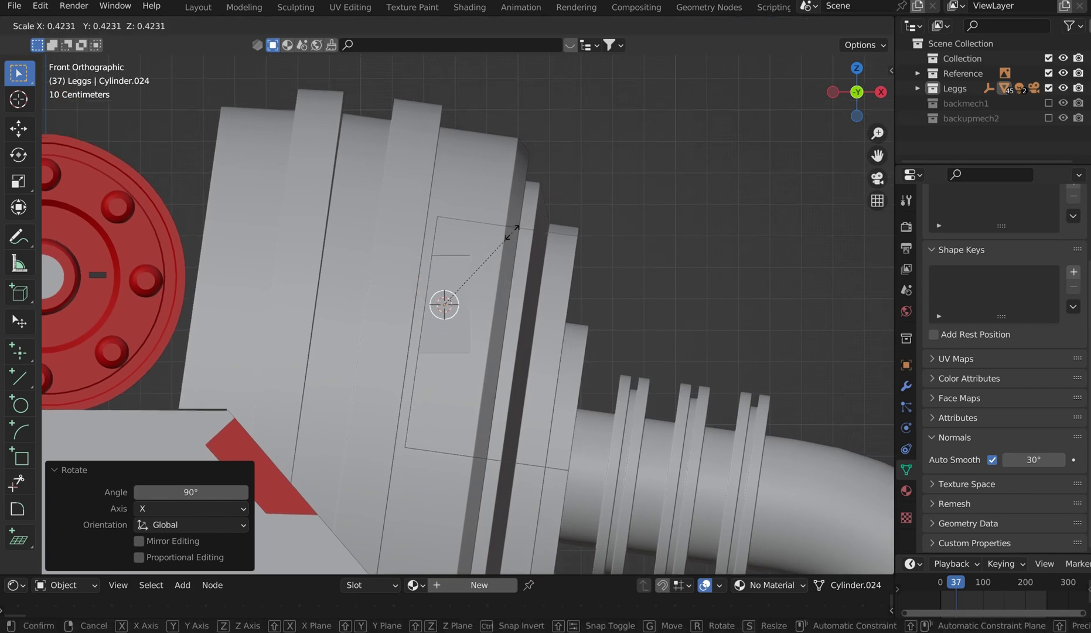
left_click(510, 235)
key("g")
left_click(510, 231)
middle_click_drag(510, 232, 584, 248)
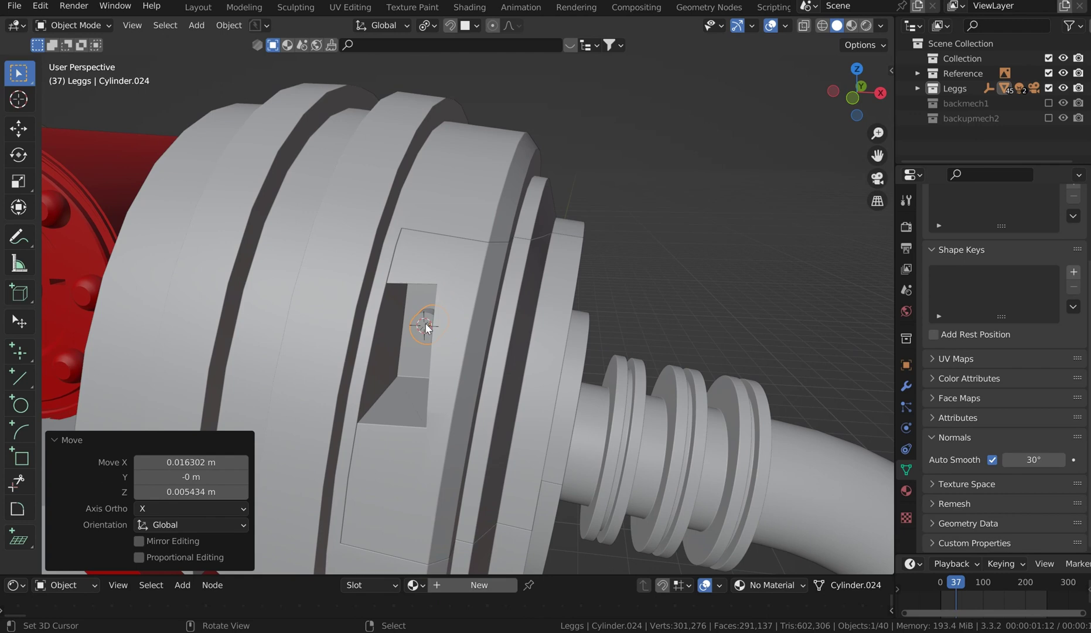
Stretch the cylinder to about 6.3 along Y and move it about -0.24 m along Y.
middle_click_drag(425, 325, 417, 357)
key("s")
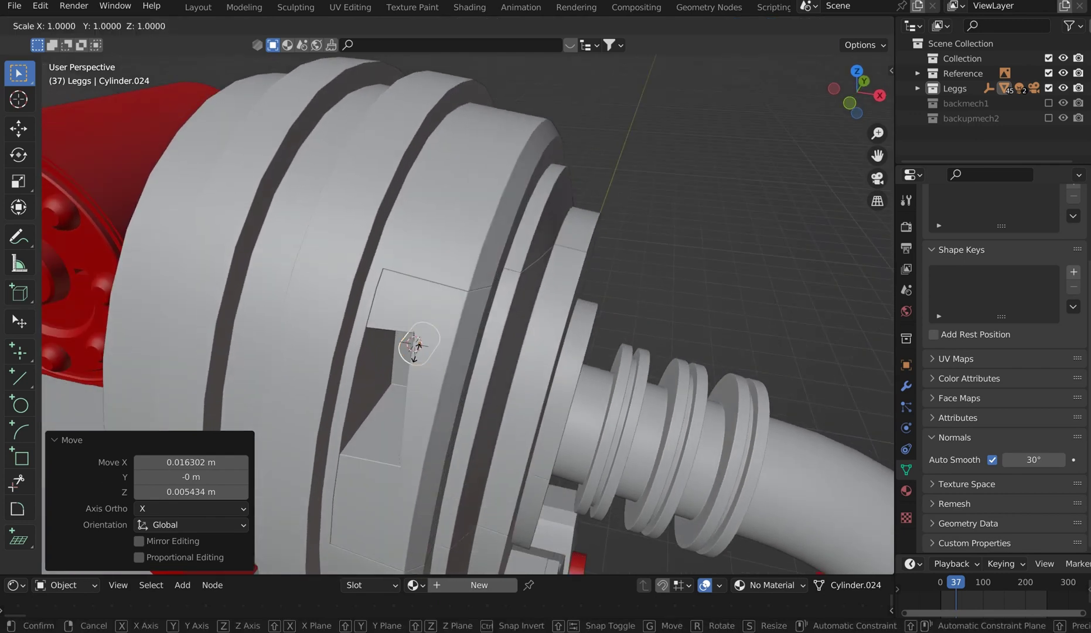
key("y")
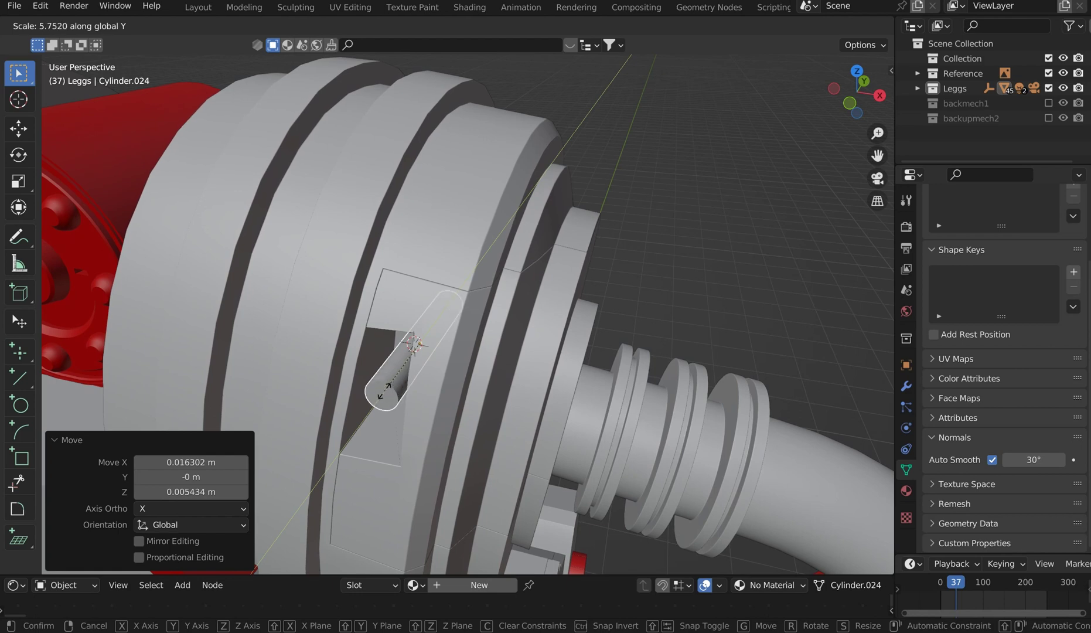
left_click(391, 394)
key("g")
key("y")
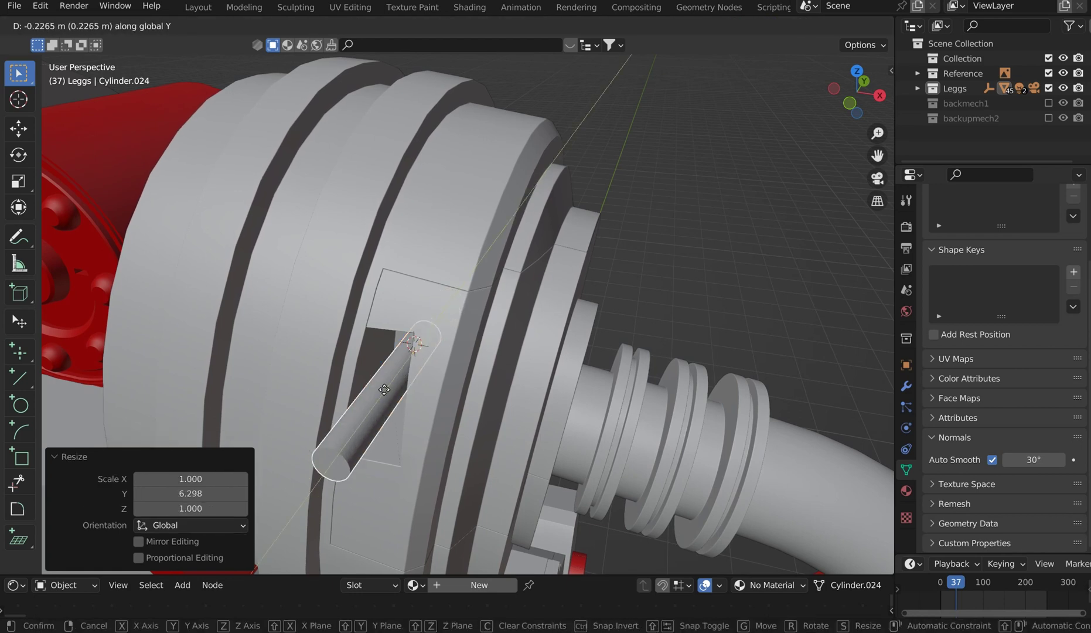
left_click(428, 393)
middle_click_drag(427, 393, 450, 381)
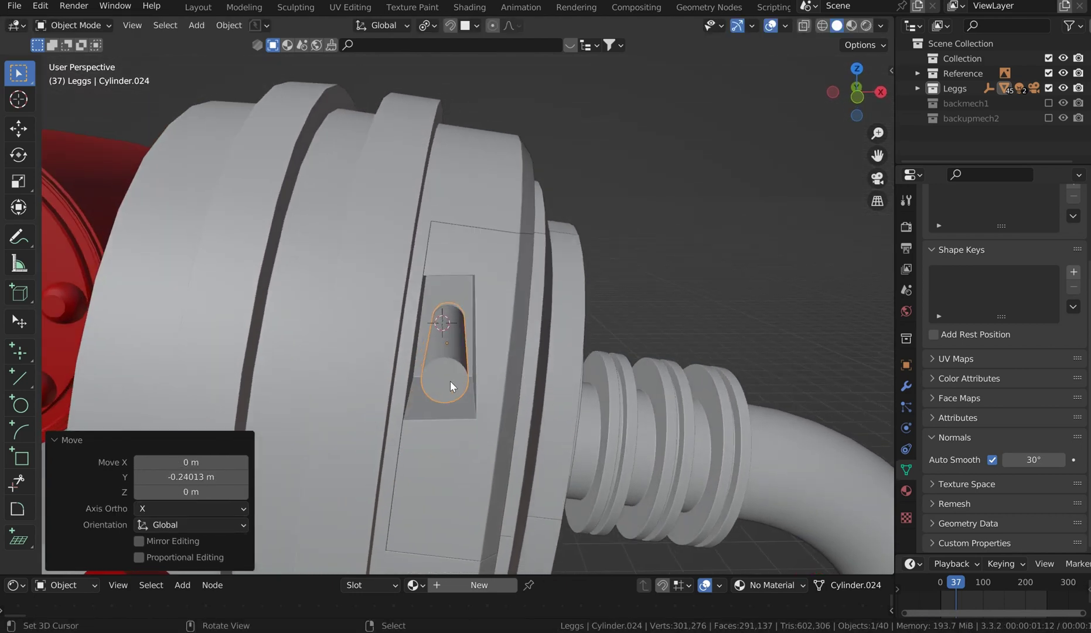
Add a single loop cut around the cylinder's length in Edit Mode, near its middle.
key("ctrl+Tab")
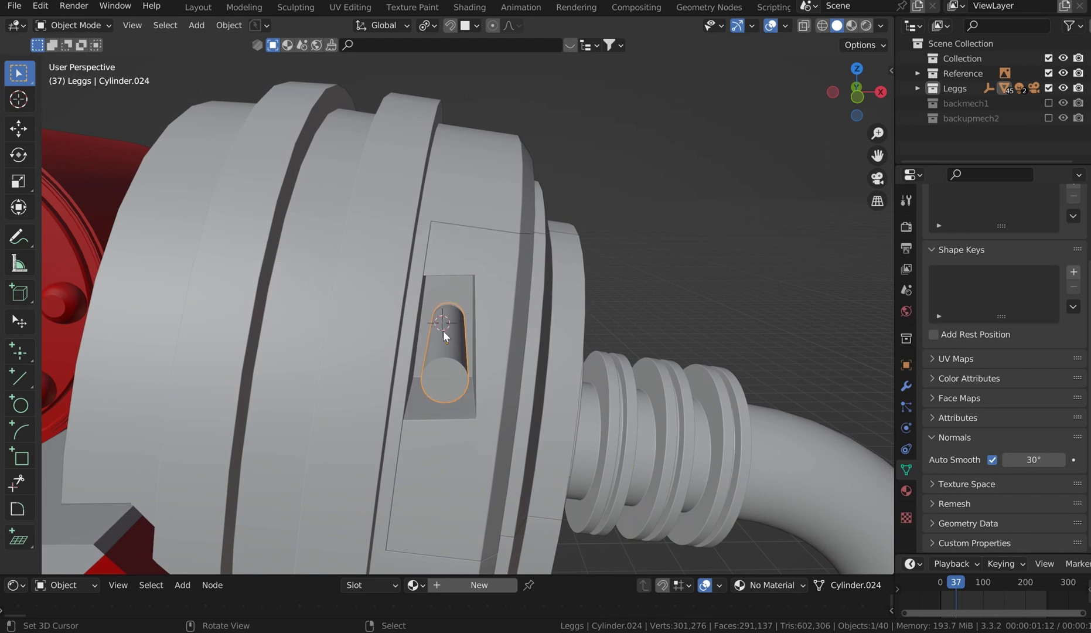
scroll(463, 322, "up", 4)
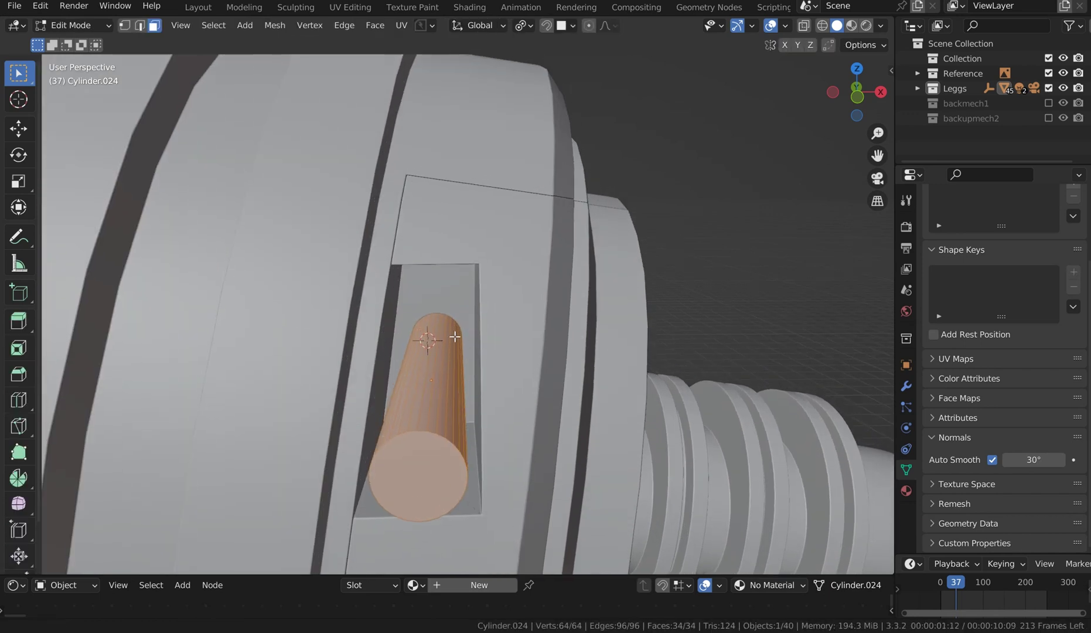
key("ctrl+r")
left_click(429, 388)
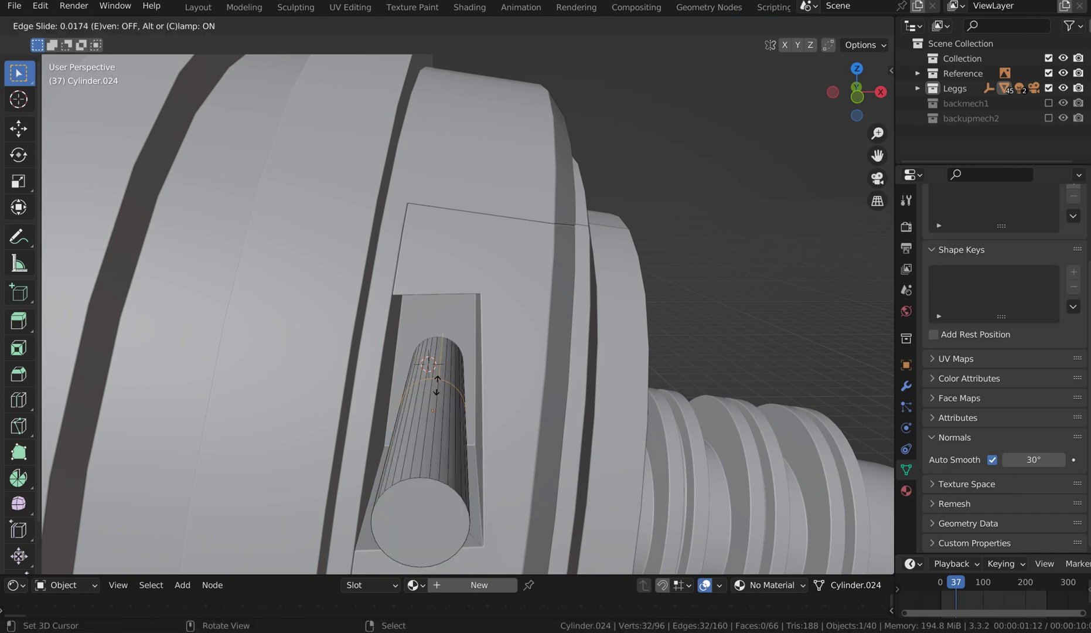
left_click(431, 381)
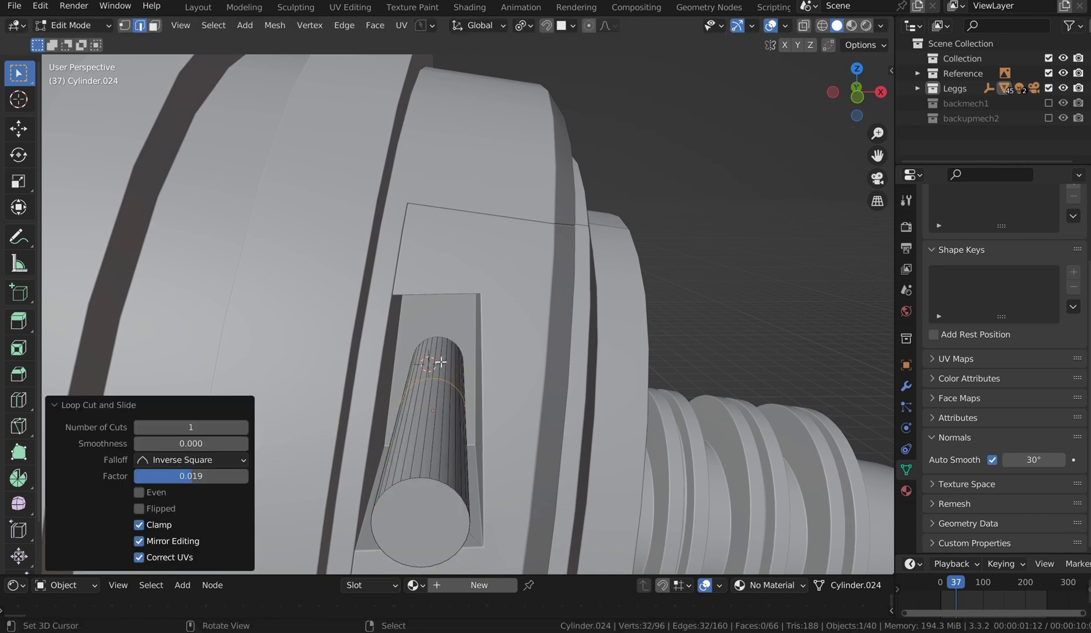
Apply Checker Deselect to the cylinder's rear face ring and extrude the remaining faces along their normals by about 2.77 m.
left_click(436, 362)
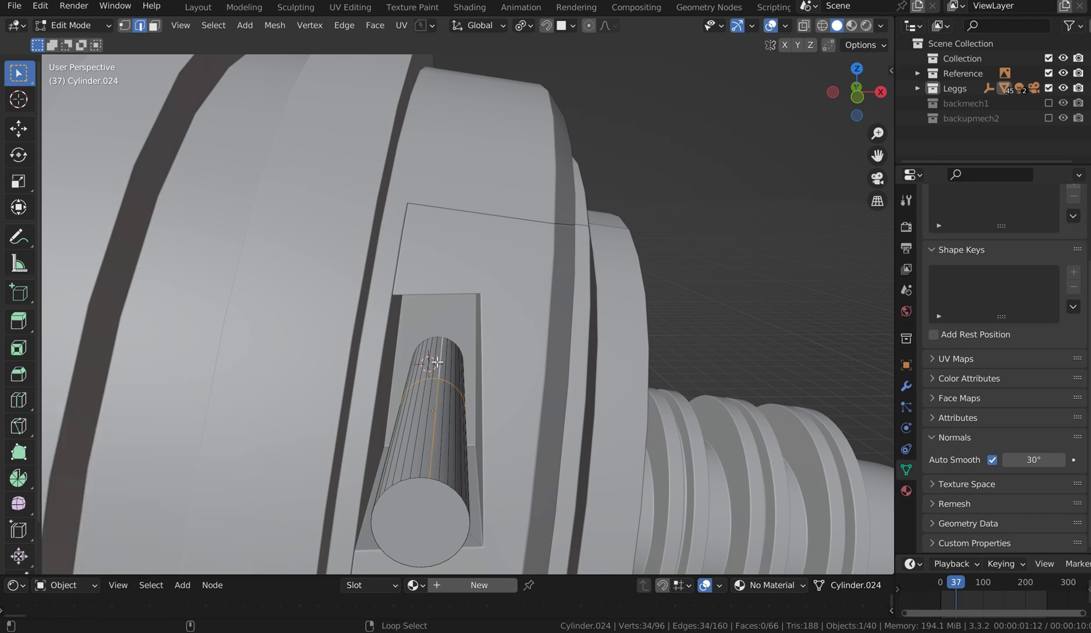
key("3")
left_click(429, 361)
left_click(429, 362, "alt")
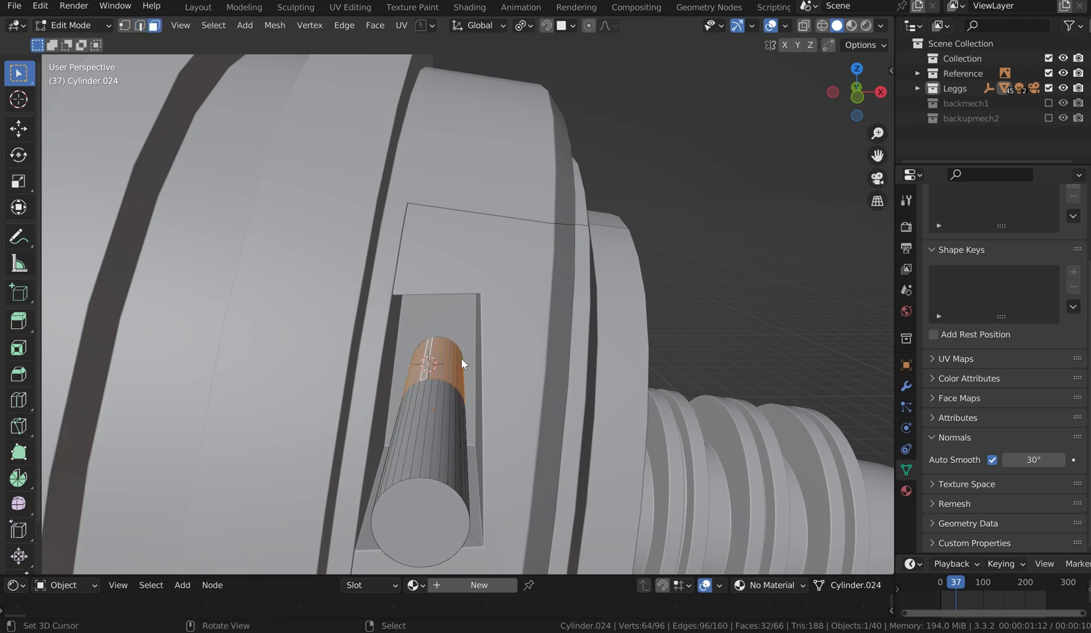
key("q")
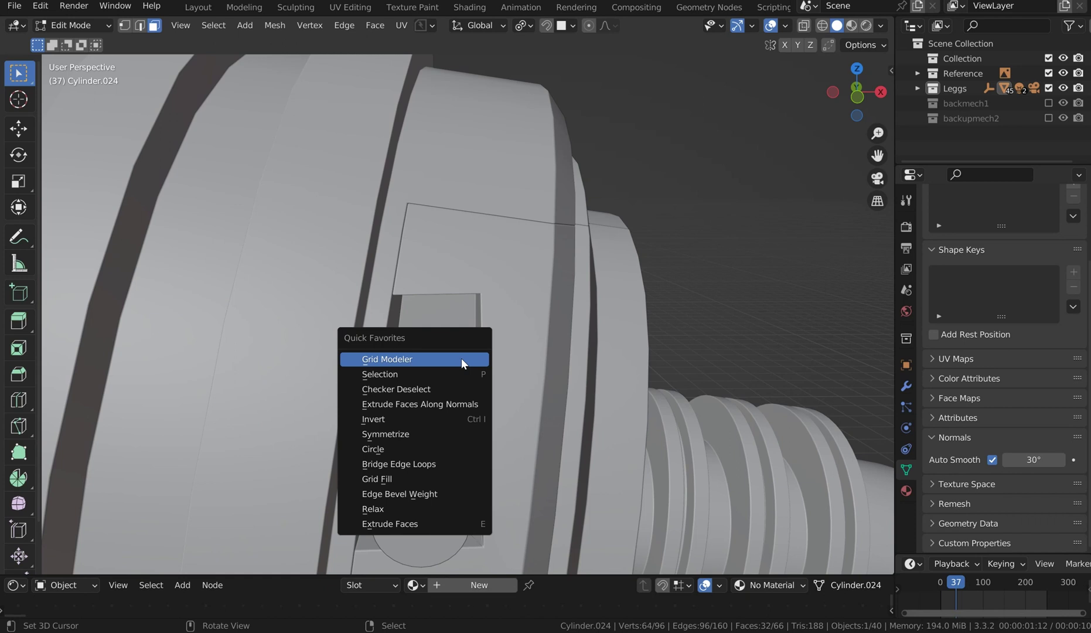
left_click(434, 388)
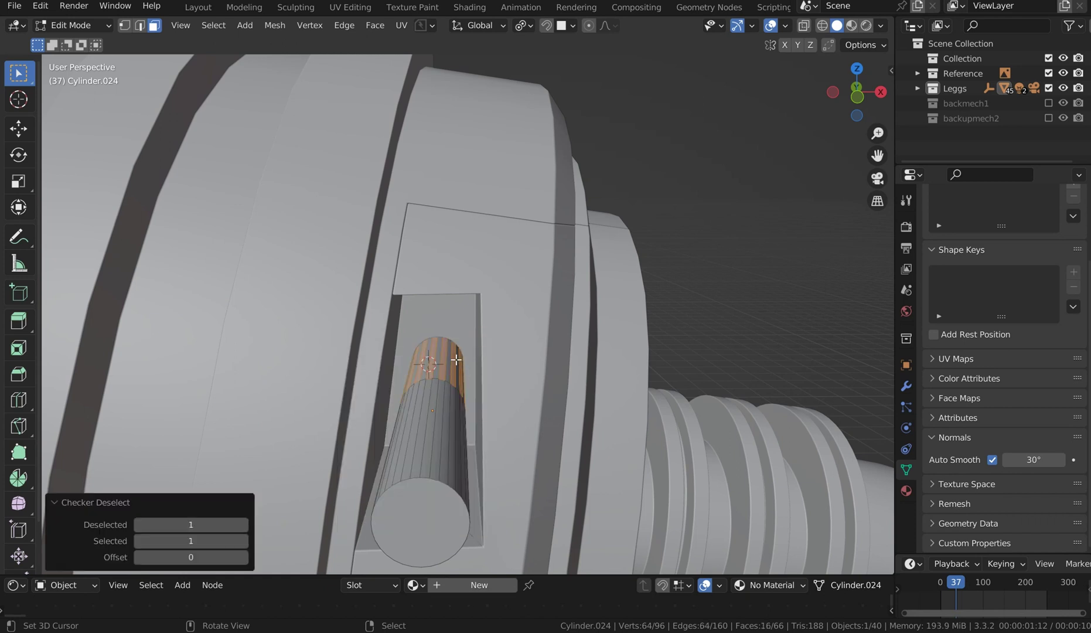
key("q")
left_click(457, 375)
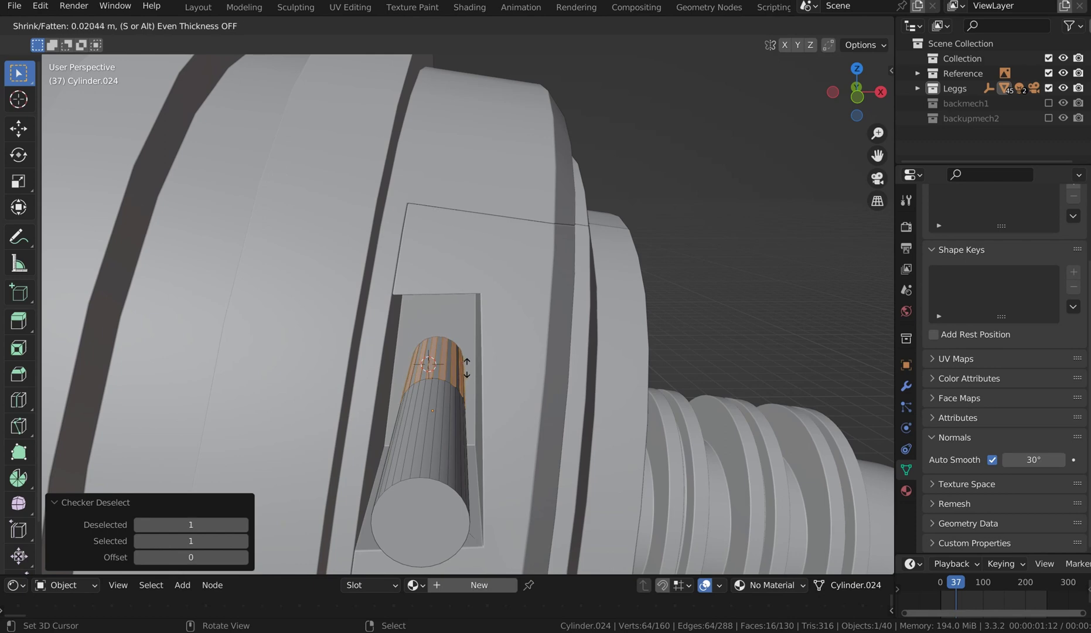
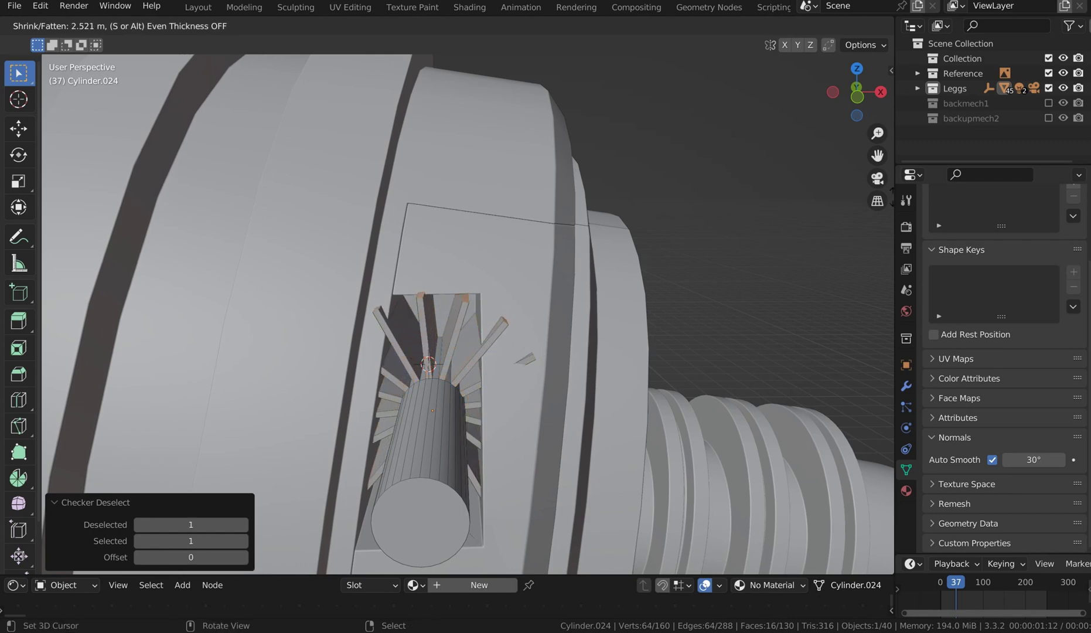
left_click(377, 114)
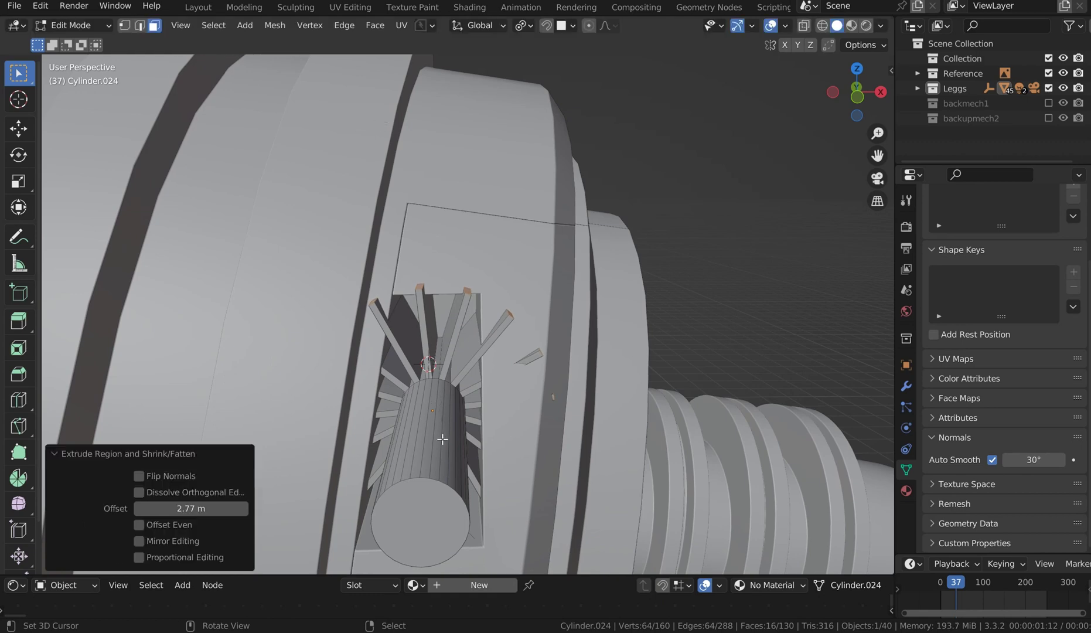
Reposition the finned cylinder along the Y axis in Object Mode so its fins sit inside the recess.
key("Tab")
key("g")
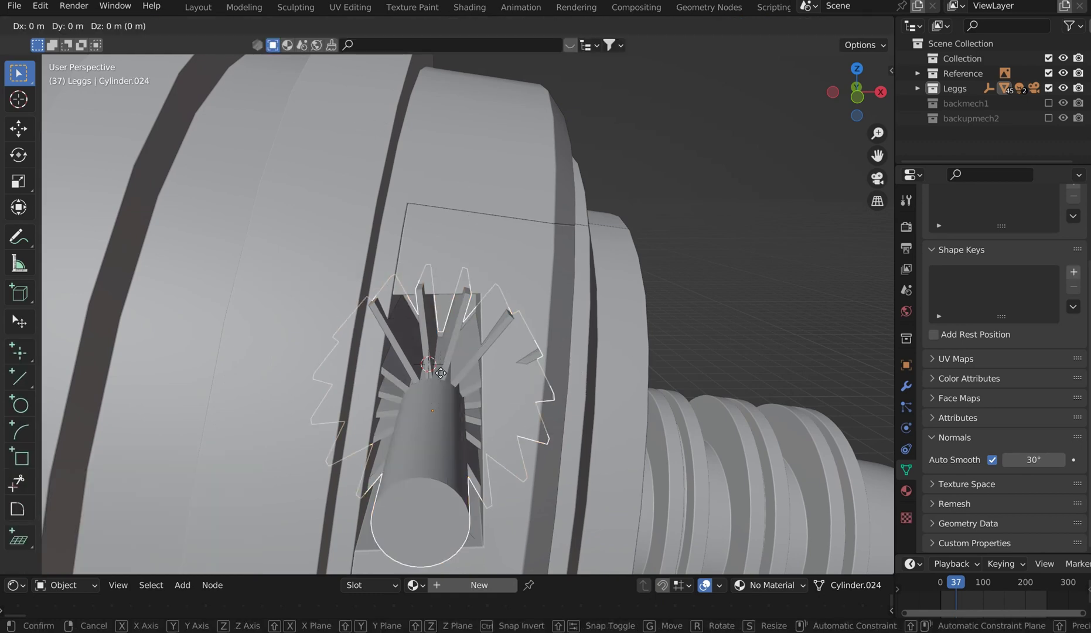
key("y")
left_click(458, 329)
scroll(459, 330, "down", 2)
middle_click_drag(460, 328, 629, 215)
left_click(629, 215)
middle_click_drag(688, 97, 360, 390)
left_click(392, 400)
Inset the cylinder's front cap by about 0.434 m and extrude it inward by about 0.155 m.
key("Tab")
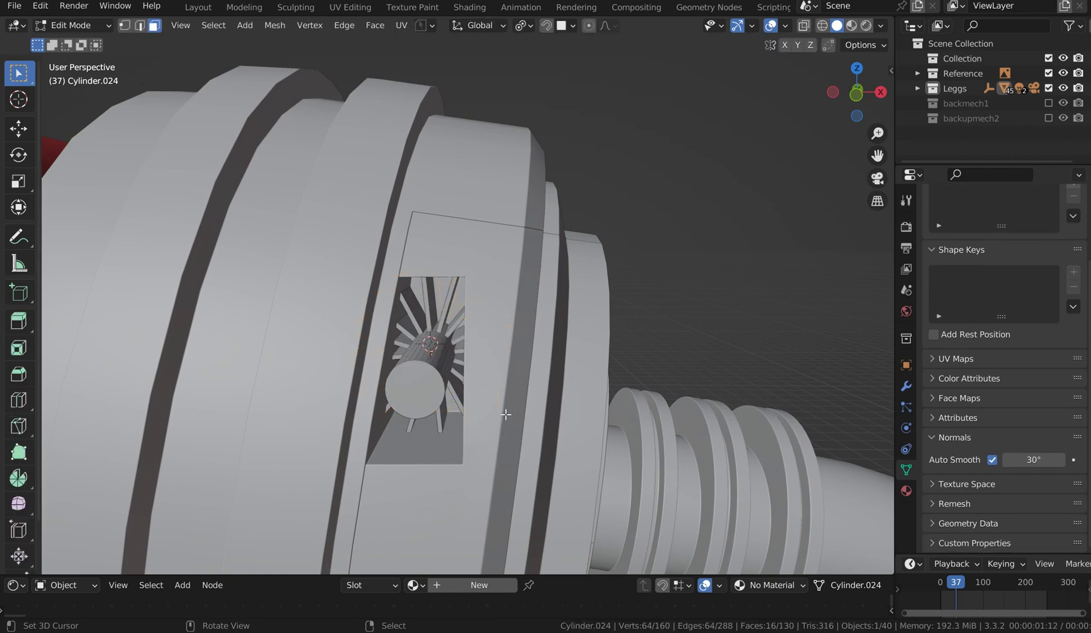
left_click(419, 387)
key("i")
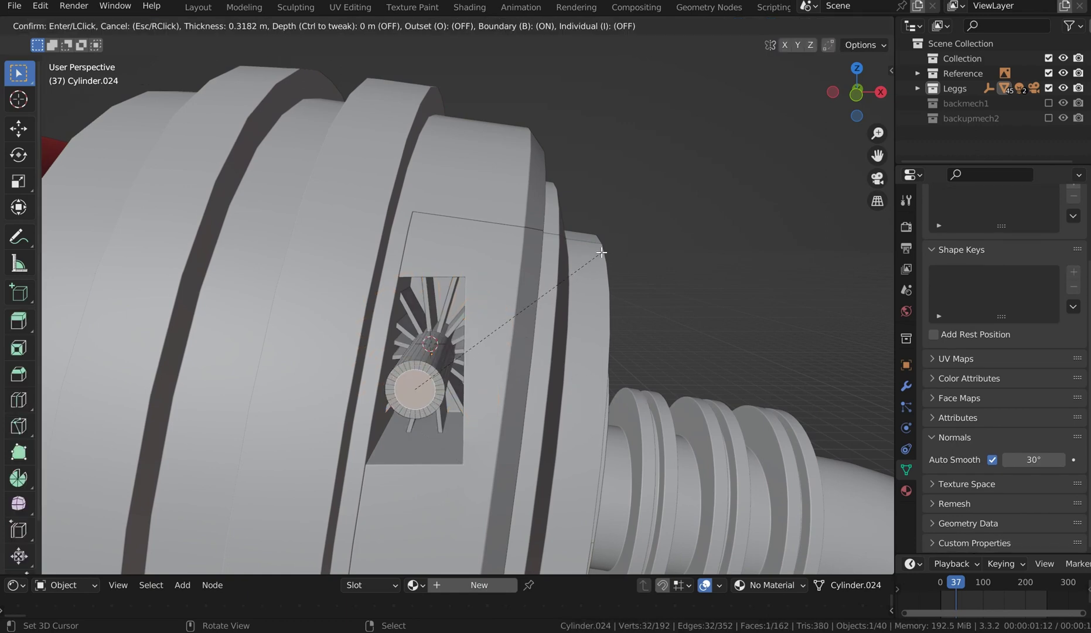
left_click(589, 257)
key("e")
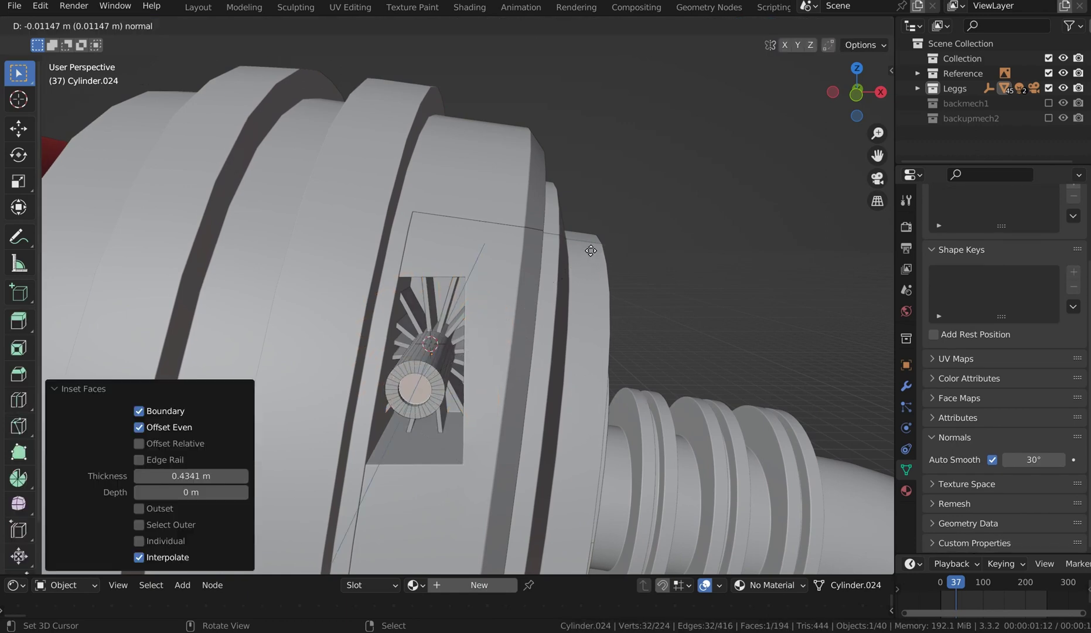
left_click(597, 236)
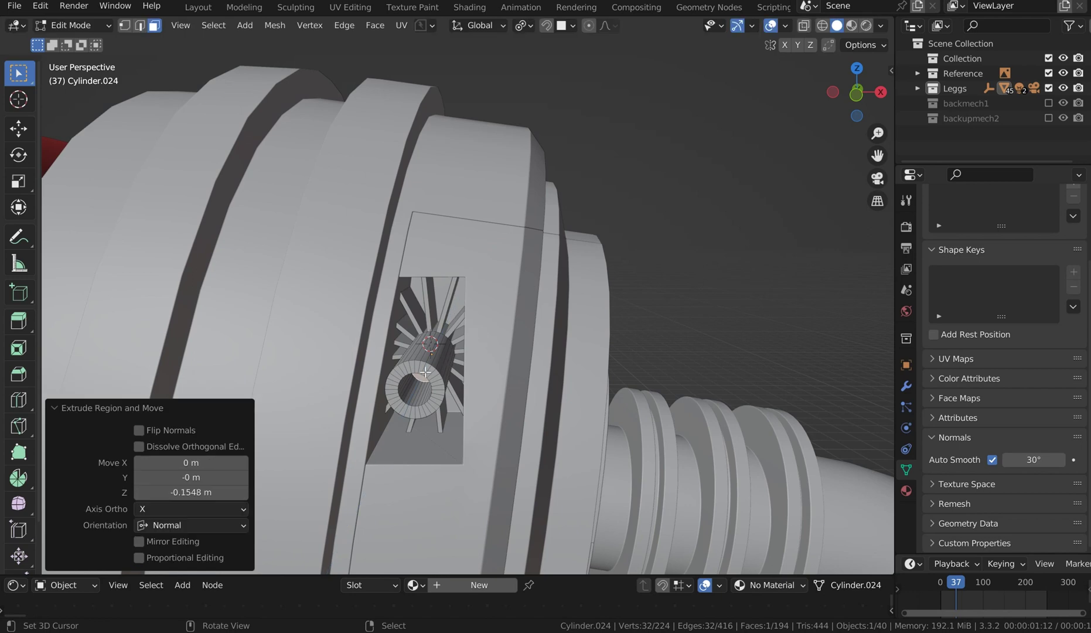
scroll(432, 367, "up", 5)
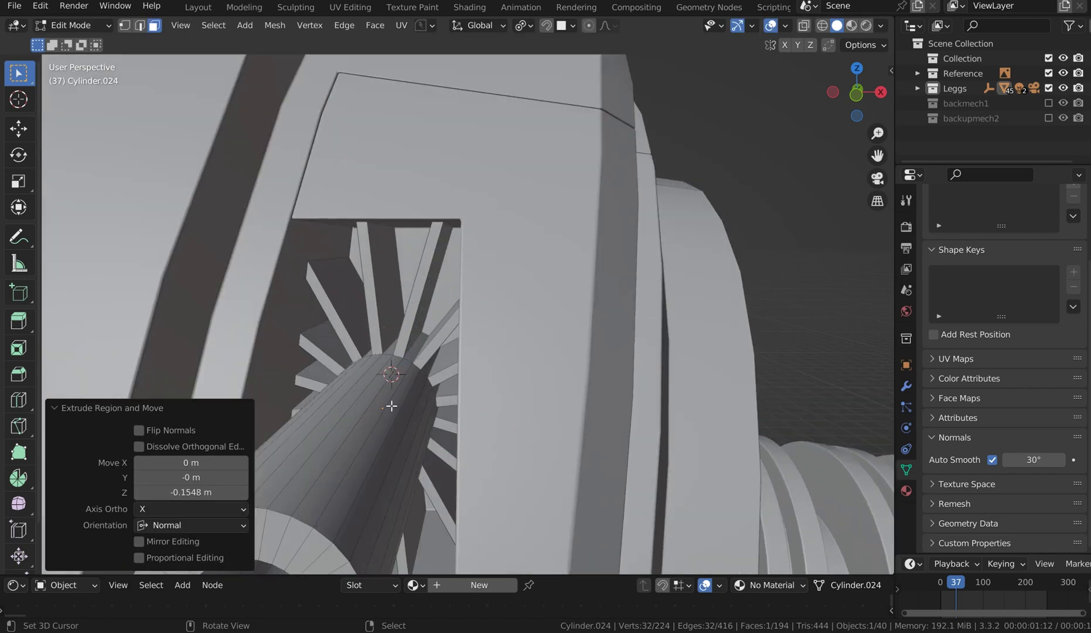
left_click(54, 407)
middle_click_drag(310, 412, 335, 380)
key("2")
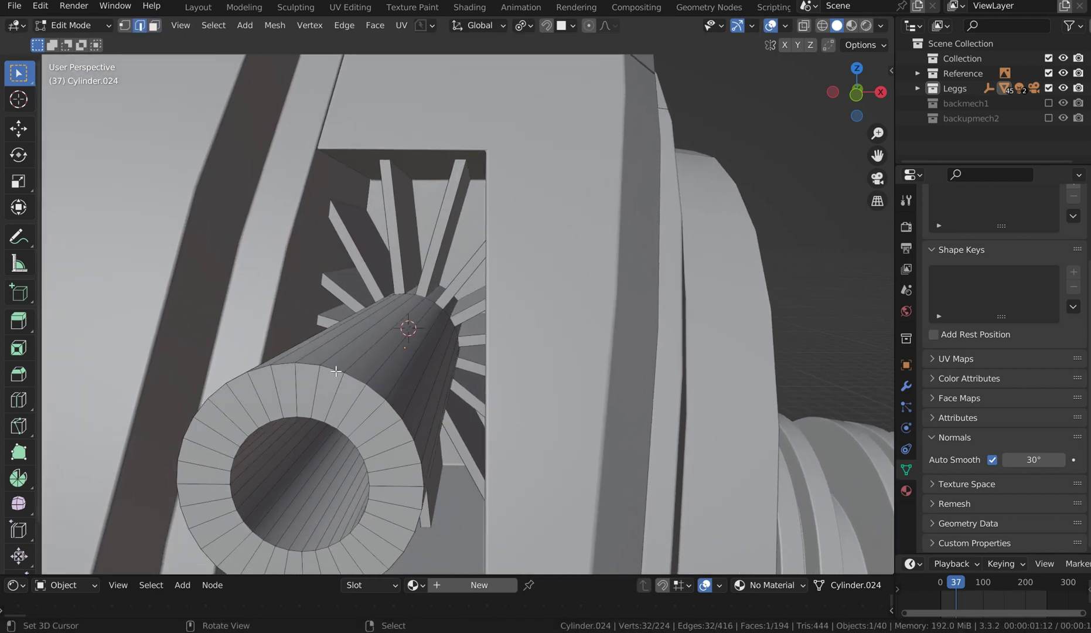
key("alt+a")
left_click(335, 370, "alt")
key("ctrl+b")
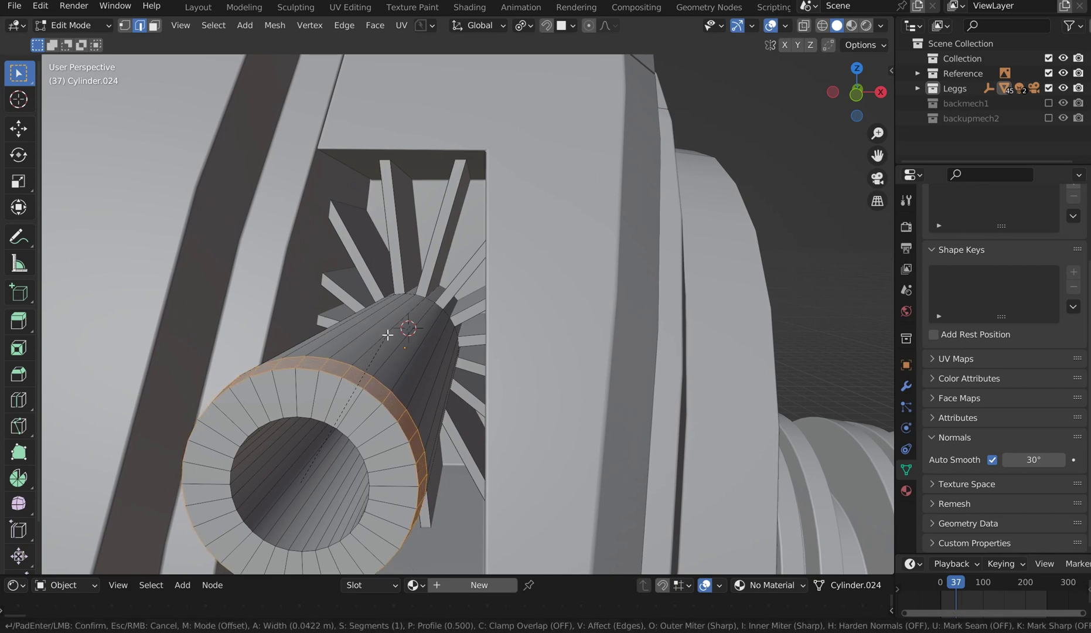
left_click(384, 333)
Apply the finned cylinder's object transforms in Object Mode.
key("Tab")
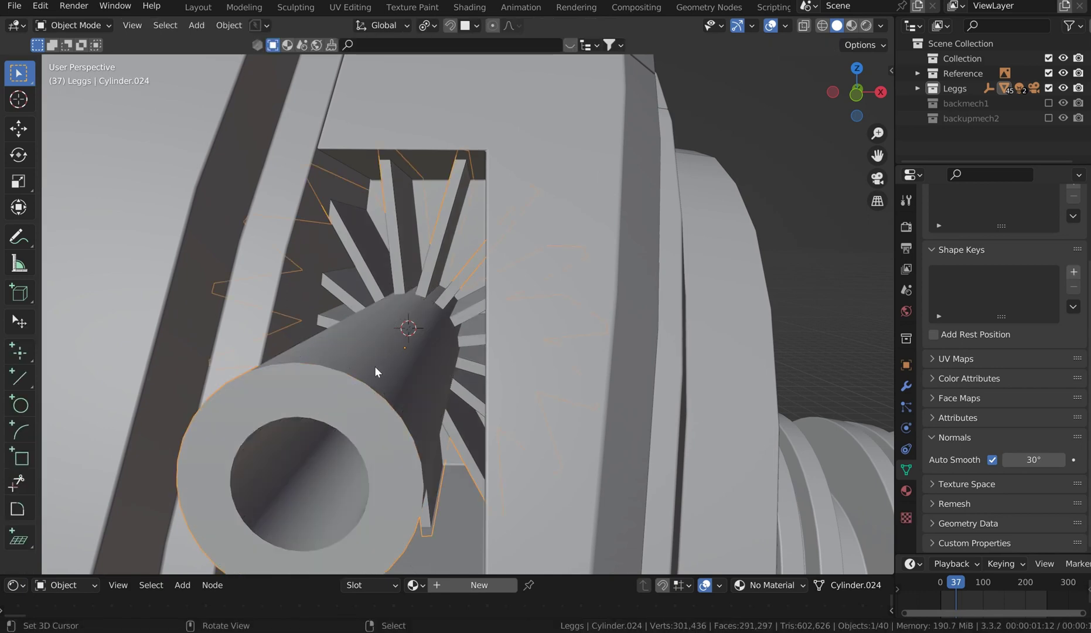
key("ctrl+a")
left_click(374, 367)
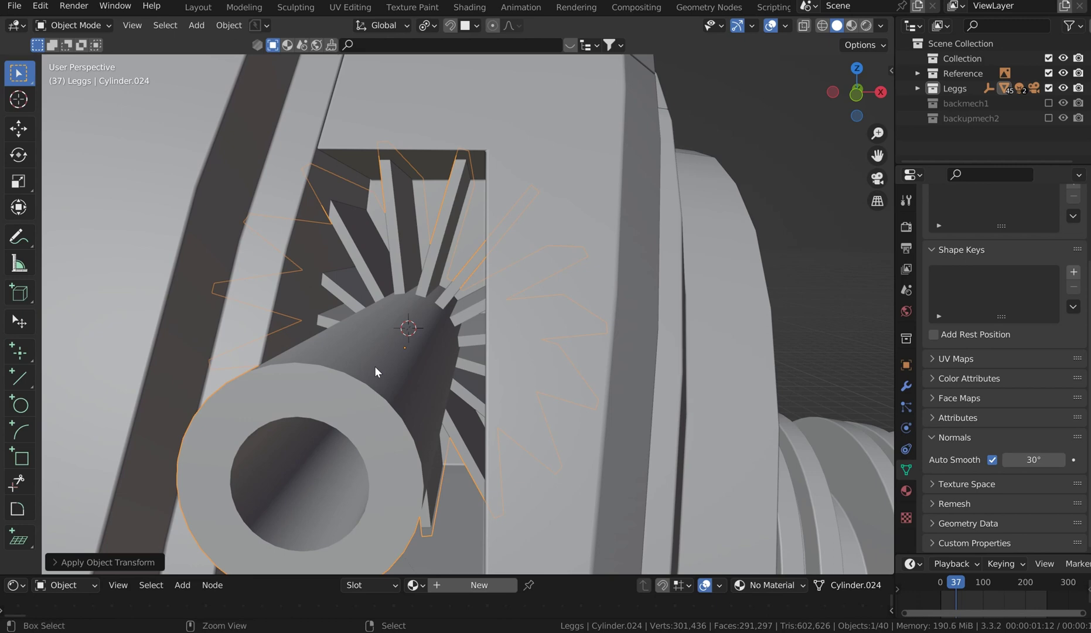
key("ctrl+a")
left_click(367, 350)
Bevel the outer edge loop of the cylinder's front end in Edit Mode by about 0.0123 m with one segment.
key("Tab")
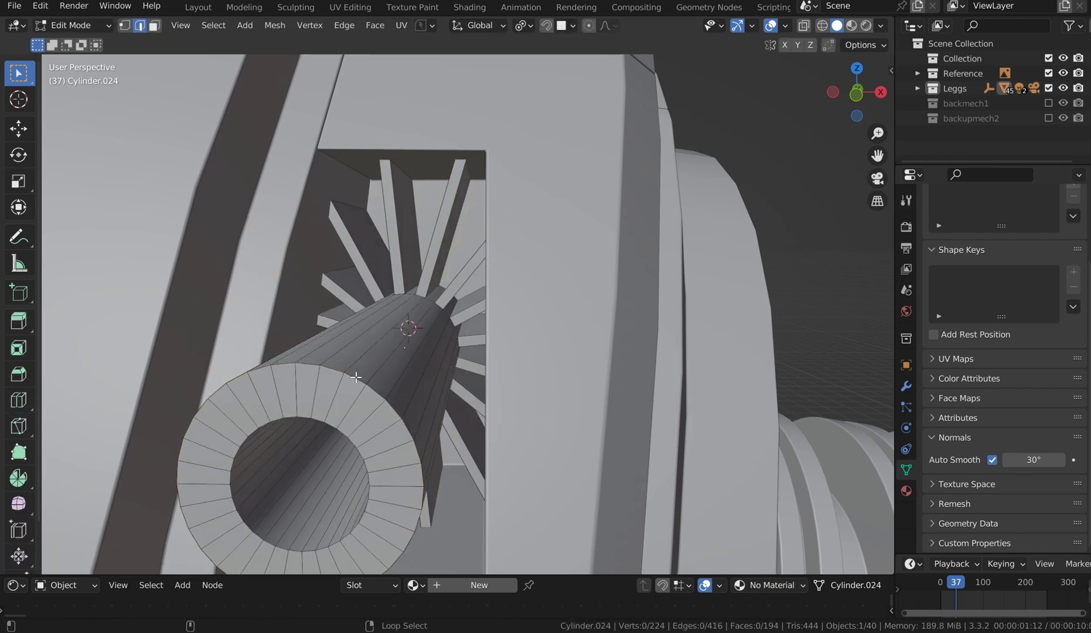
left_click(356, 376, "alt")
key("ctrl+b")
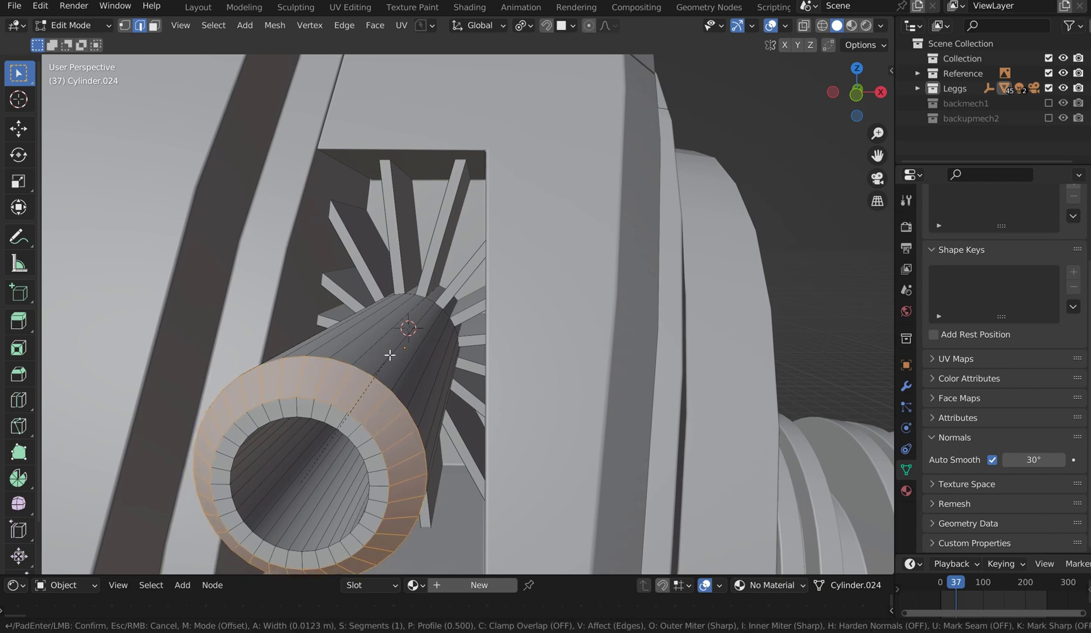
left_click(389, 354)
Bevel the inner edge loop of the cylinder's front opening by about 0.00572 m with 4 segments.
key("alt+a")
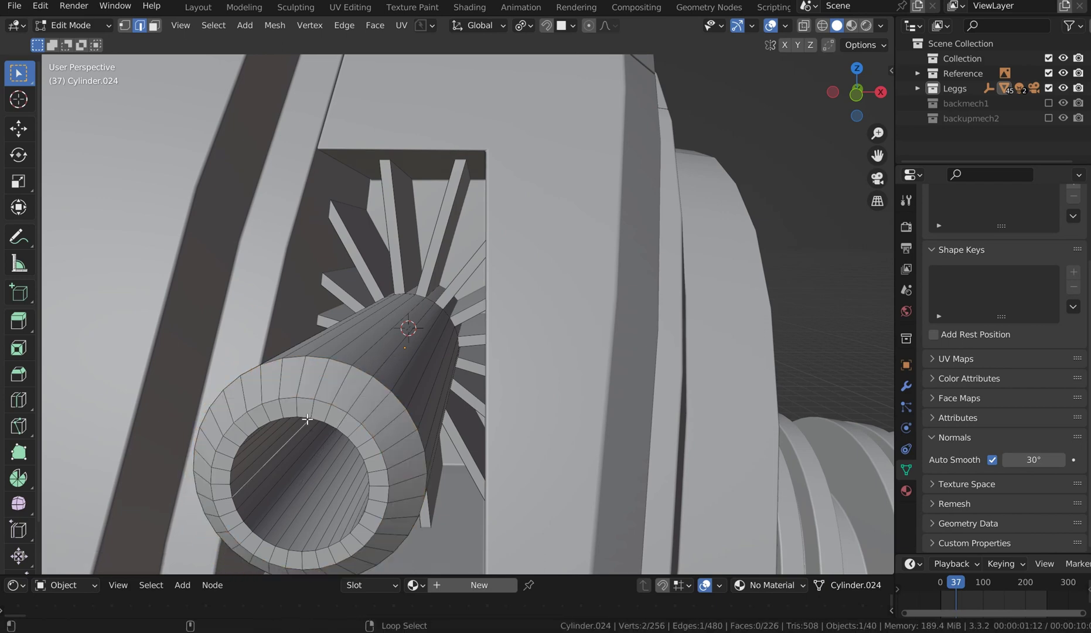
left_click(303, 415, "alt")
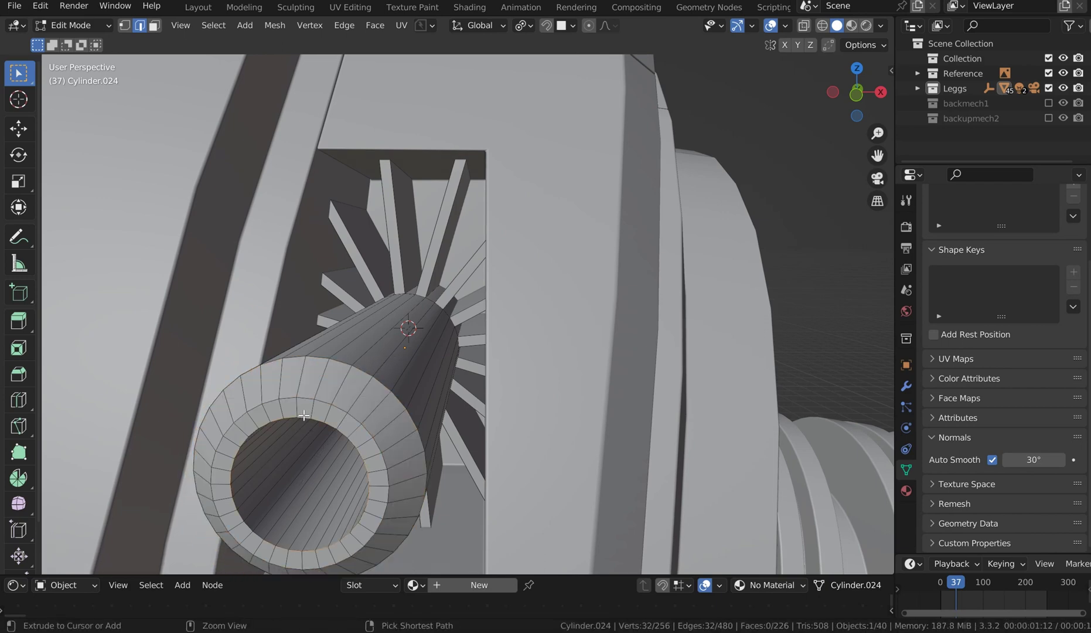
key("ctrl+b")
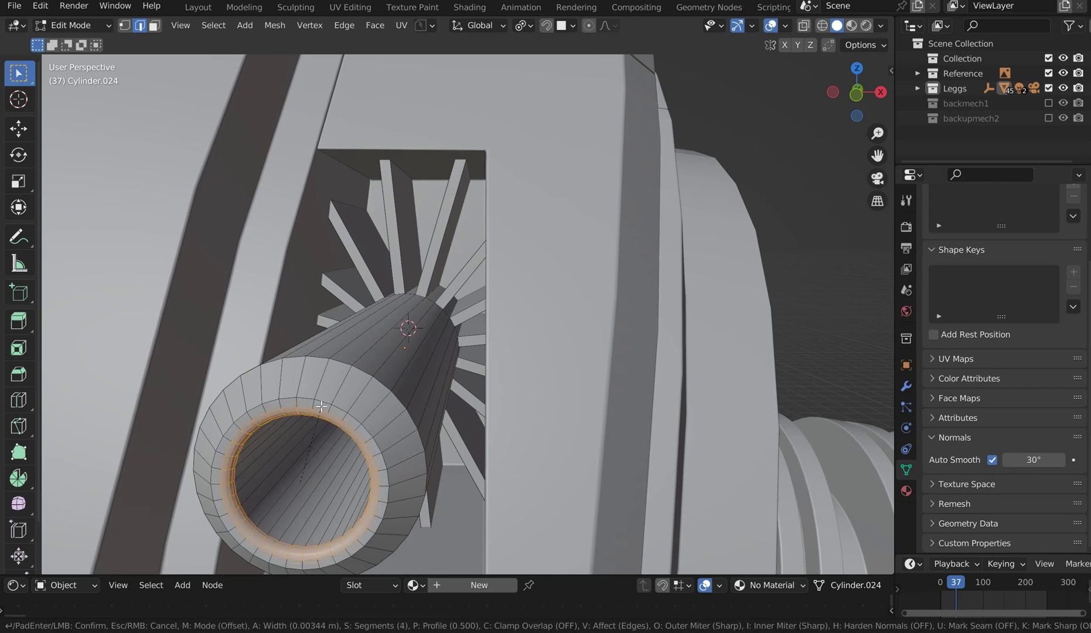
left_click(329, 402)
left_click(46, 561)
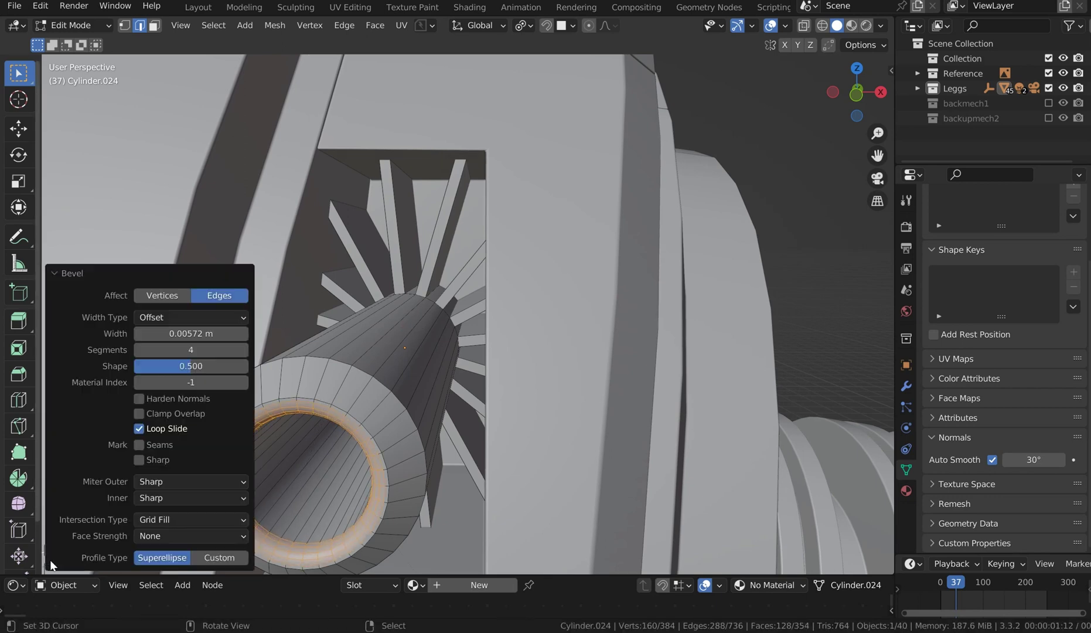
left_click(69, 273)
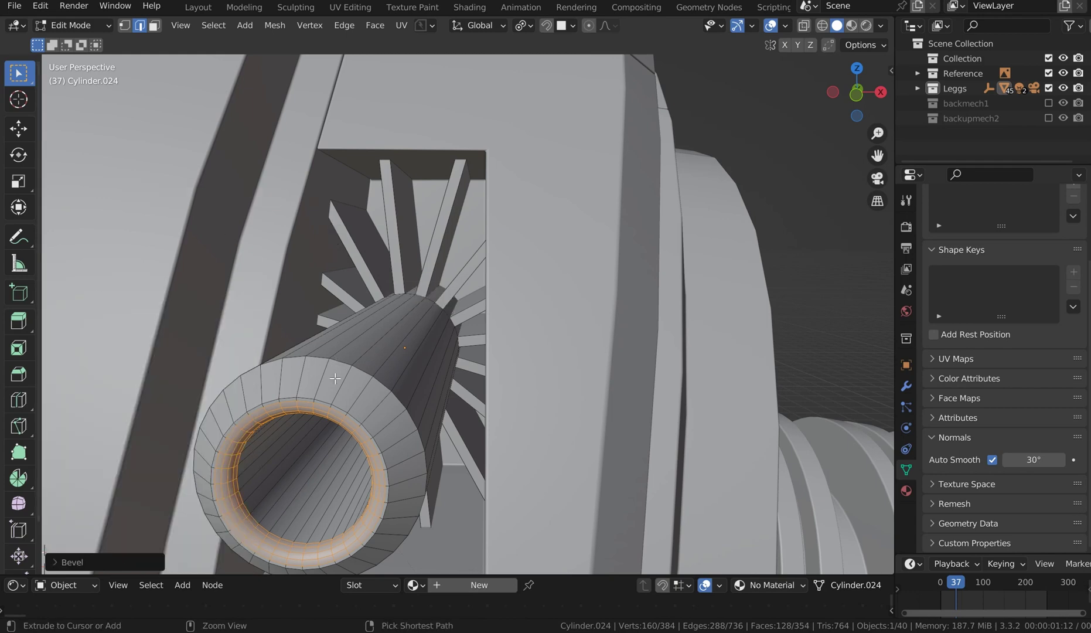
Add two loop cuts on the front chamfer and a series of evenly spaced loop cuts along the cylinder's outer wall.
key("ctrl+r")
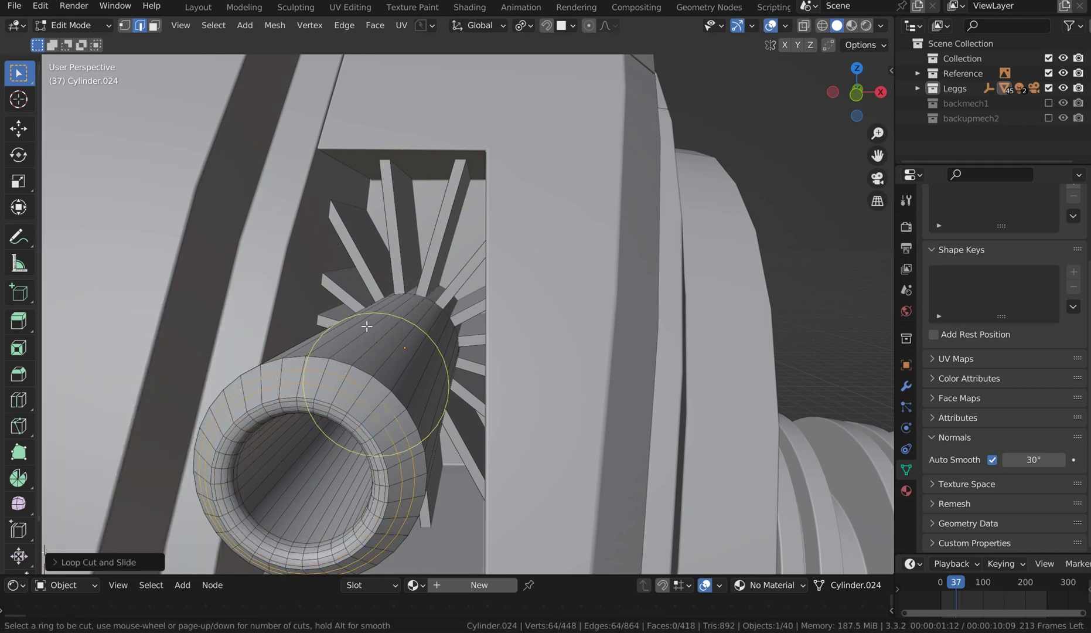
scroll(375, 330, "up", 8)
left_click(367, 325)
right_click(366, 326)
key("Tab")
Add an X-axis Mirror modifier to the finned cylinder, using the mech's central red hip cylinder as the mirror object.
scroll(422, 285, "down", 8)
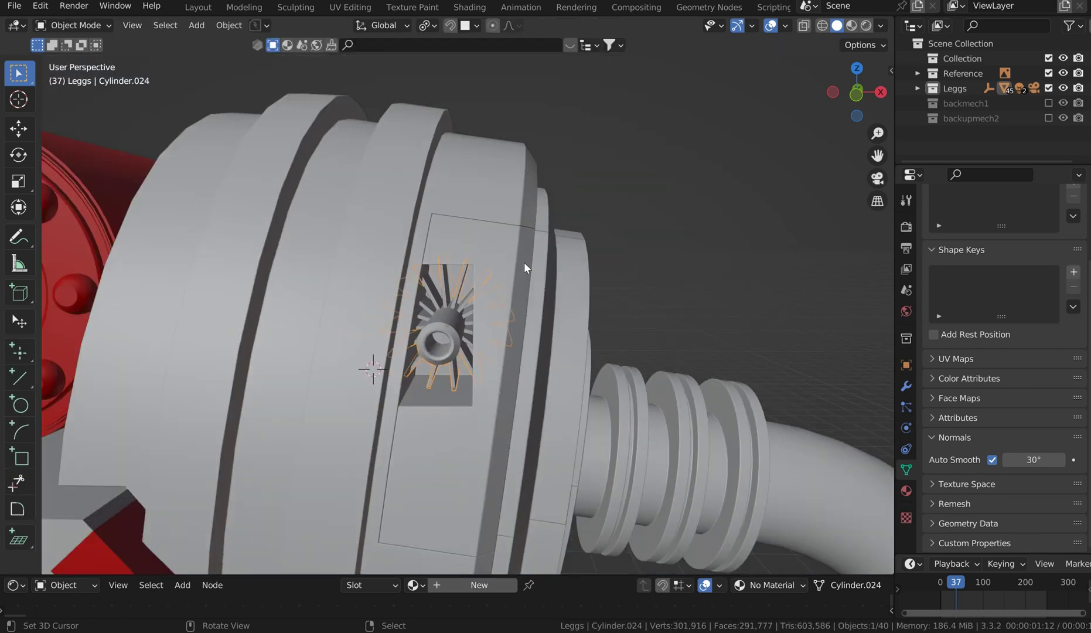
left_click(525, 262)
left_click(461, 320)
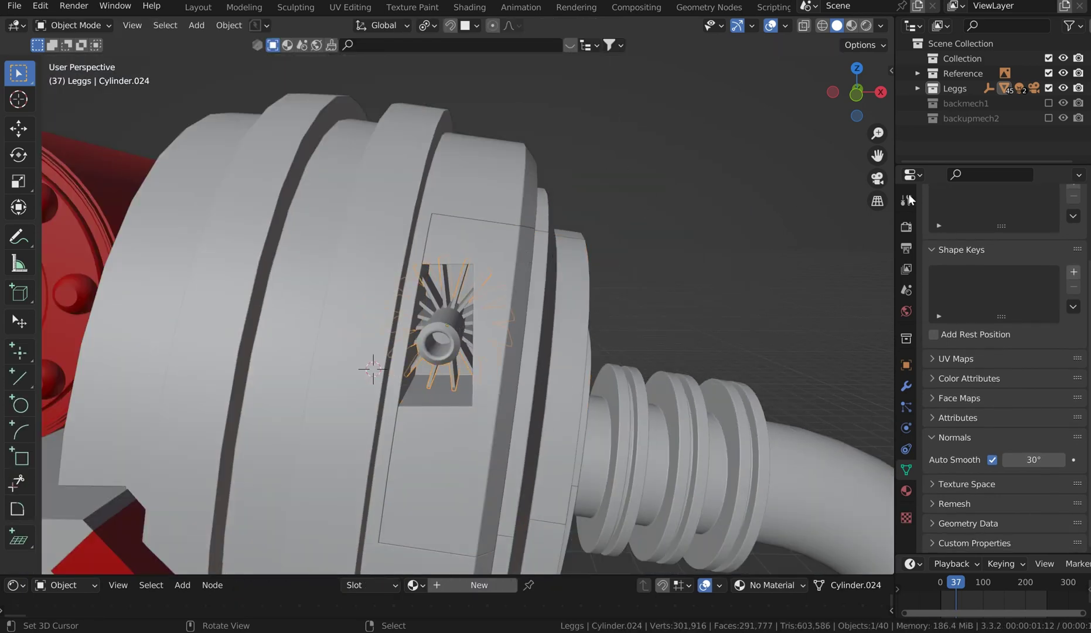
left_click(905, 385)
left_click(987, 224)
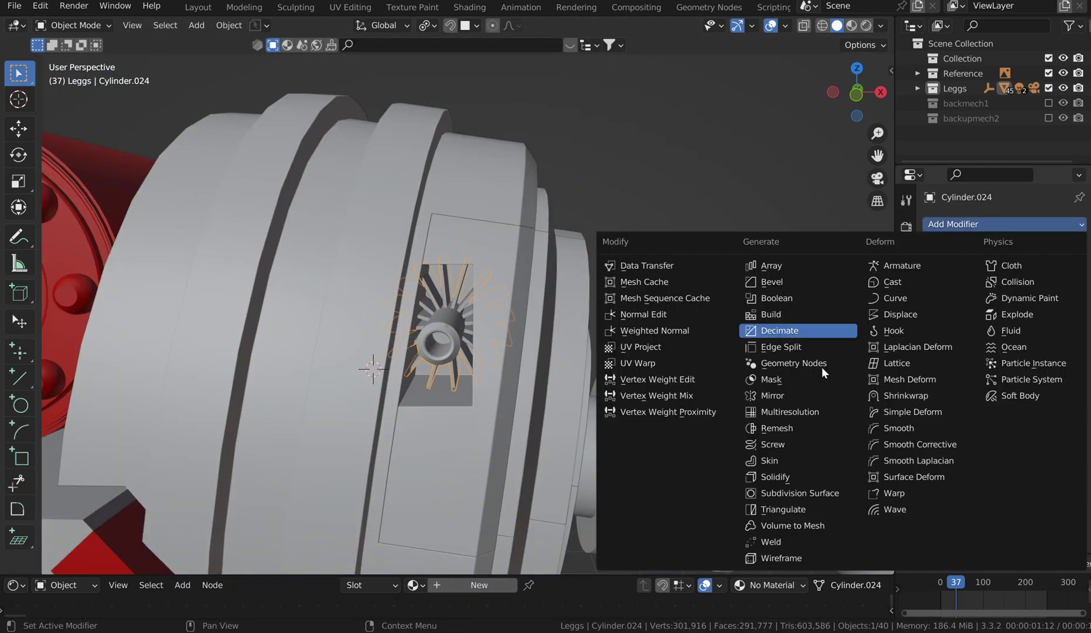
left_click(781, 396)
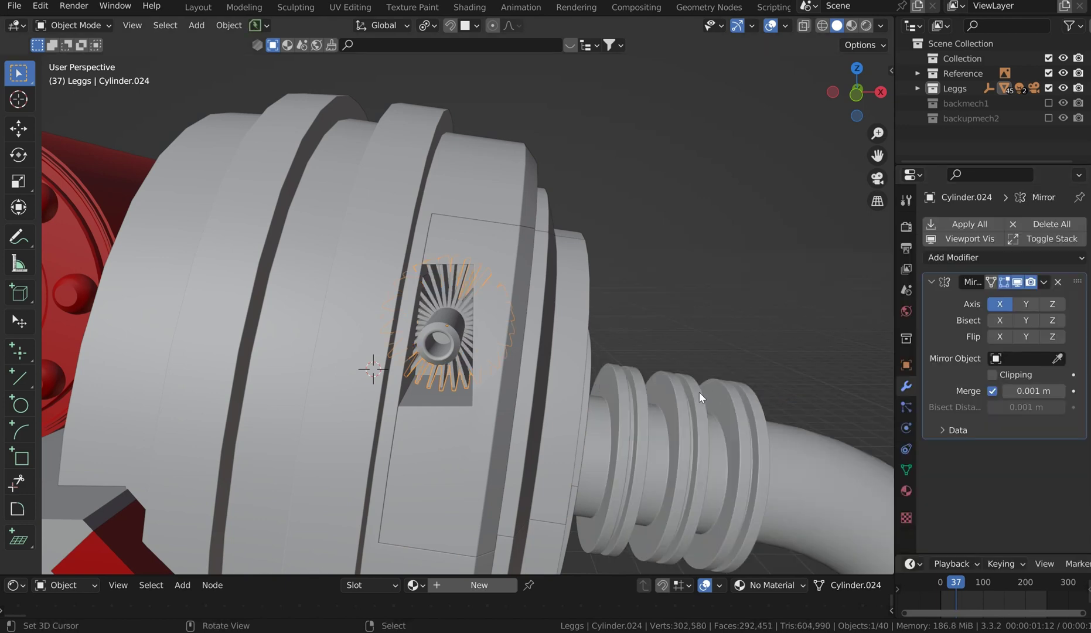
middle_click_drag(380, 436, 562, 246, "shift")
scroll(557, 285, "down", 5)
scroll(557, 285, "down", 1)
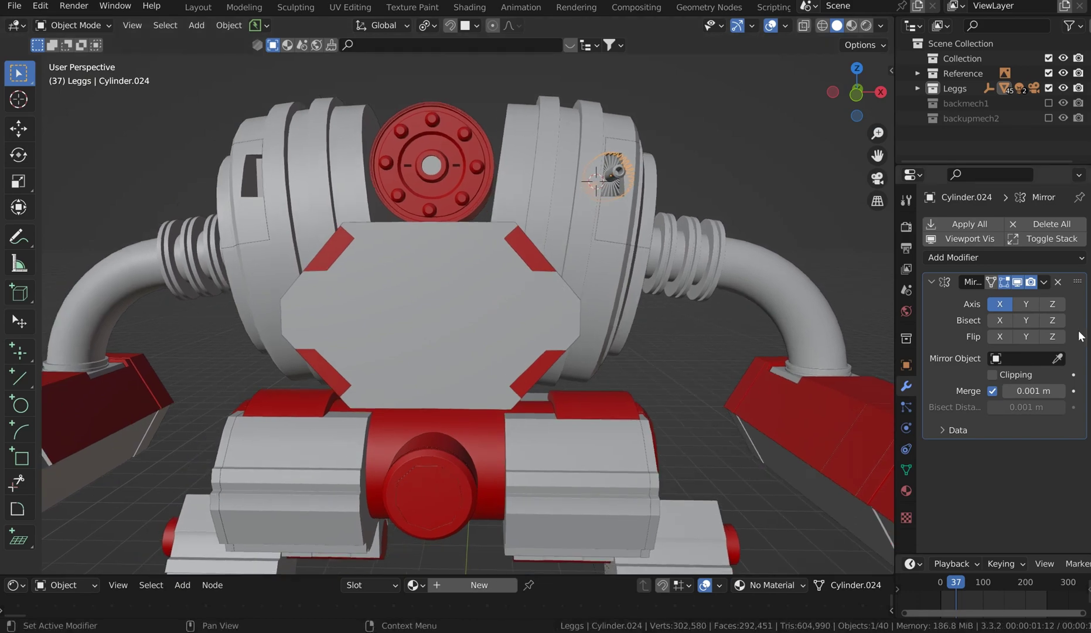
left_click(1059, 358)
left_click(505, 450)
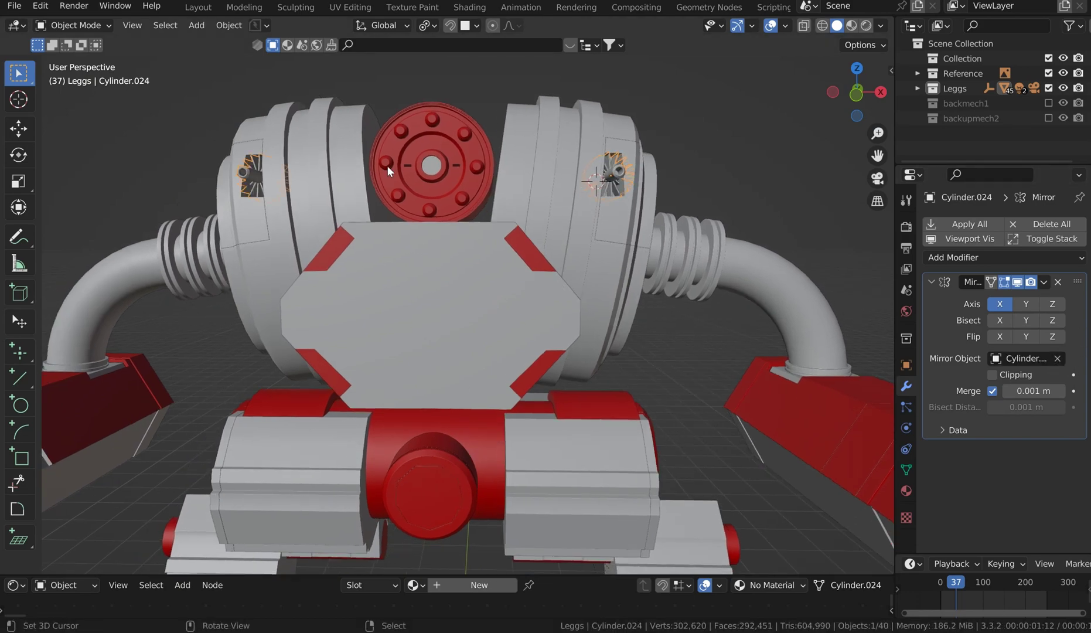
middle_click_drag(387, 165, 542, 152)
left_click(714, 104)
scroll(715, 109, "down", 5)
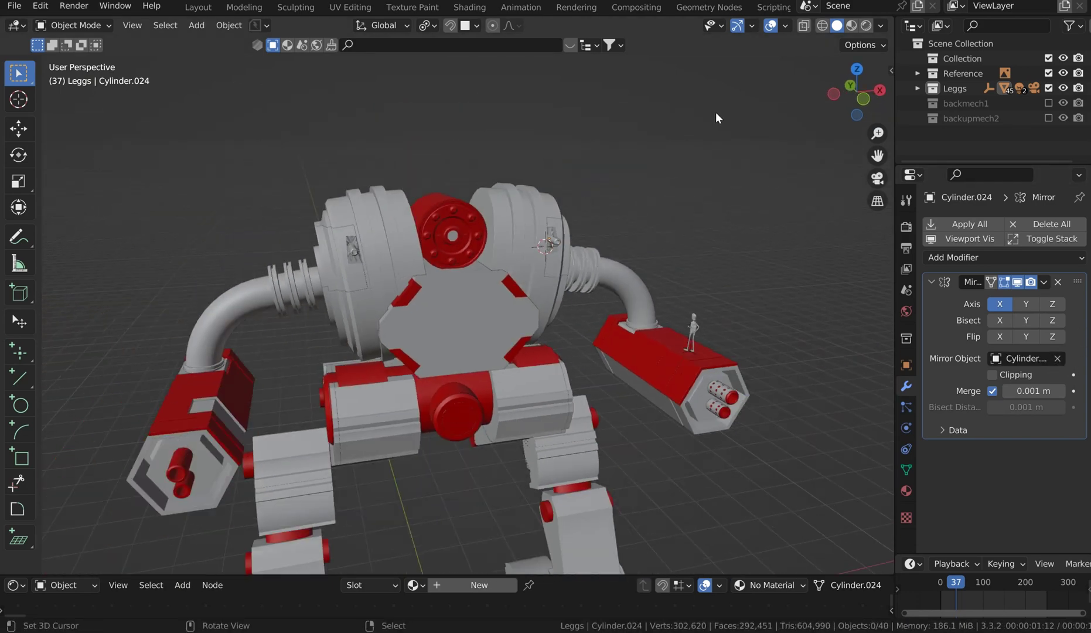
middle_click_drag(642, 154, 658, 101)
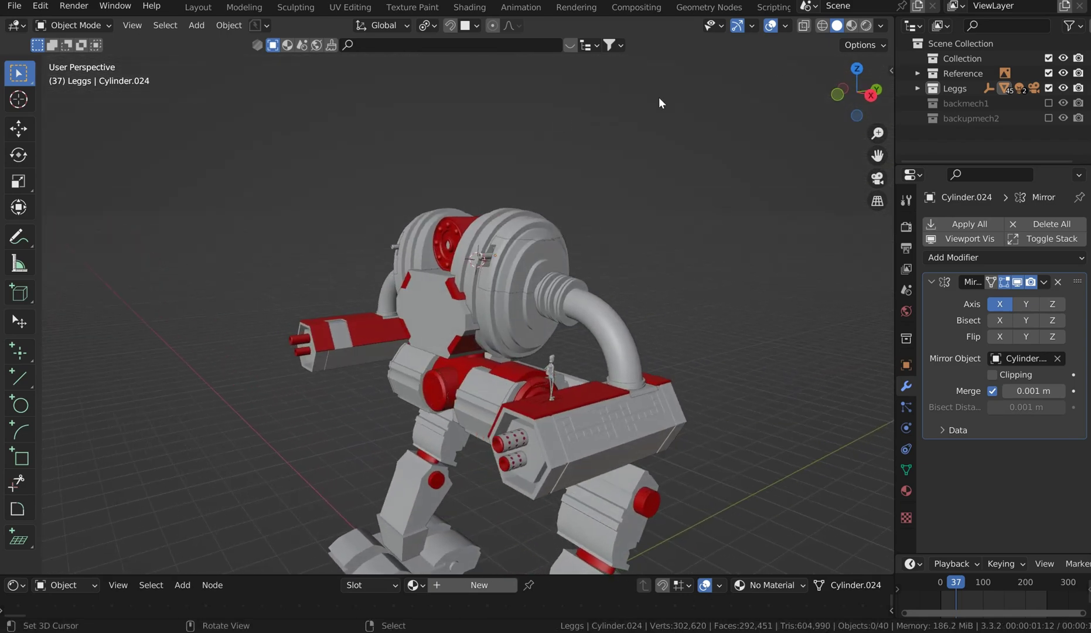
middle_click_drag(796, 85, 707, 192)
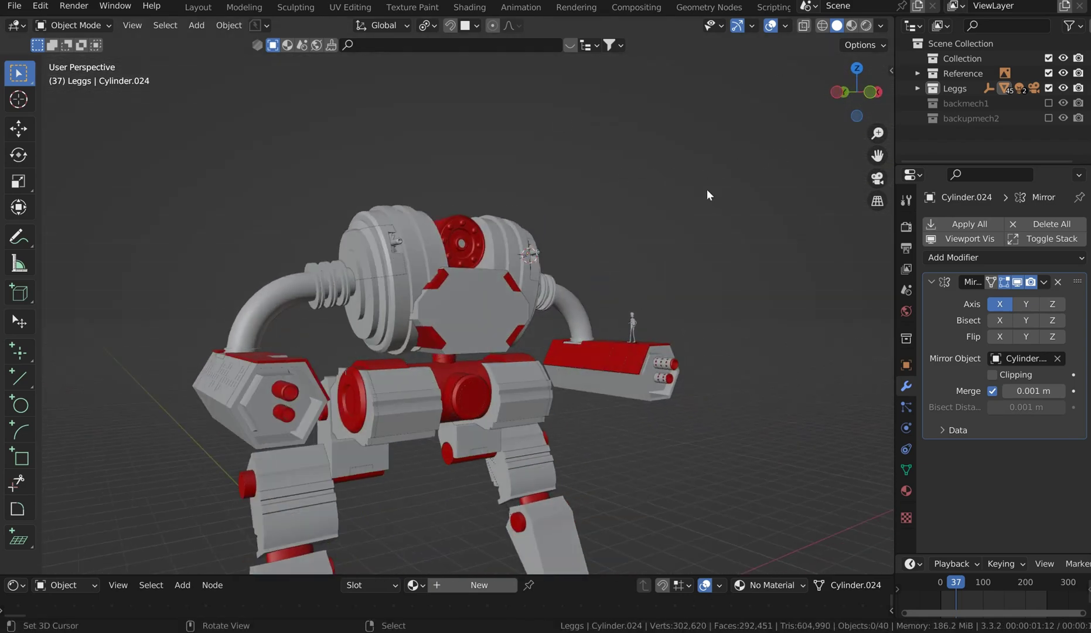
Select the hexagonal gun pod and snap the 3D cursor to it.
key("KP_1")
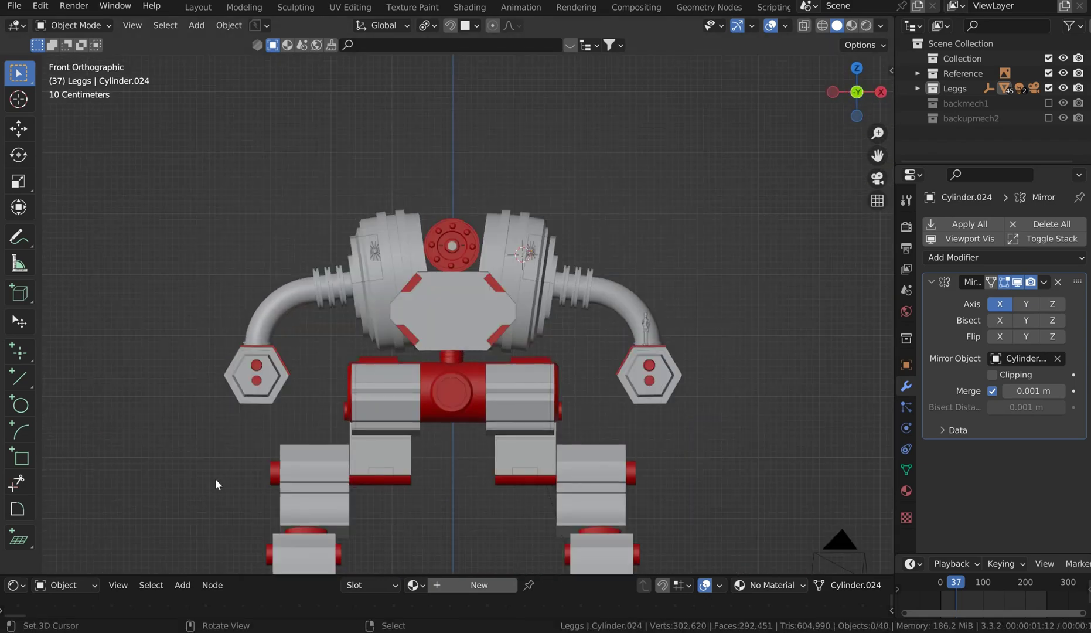
scroll(429, 326, "up", 6)
middle_click_drag(423, 241, 548, 303, "shift")
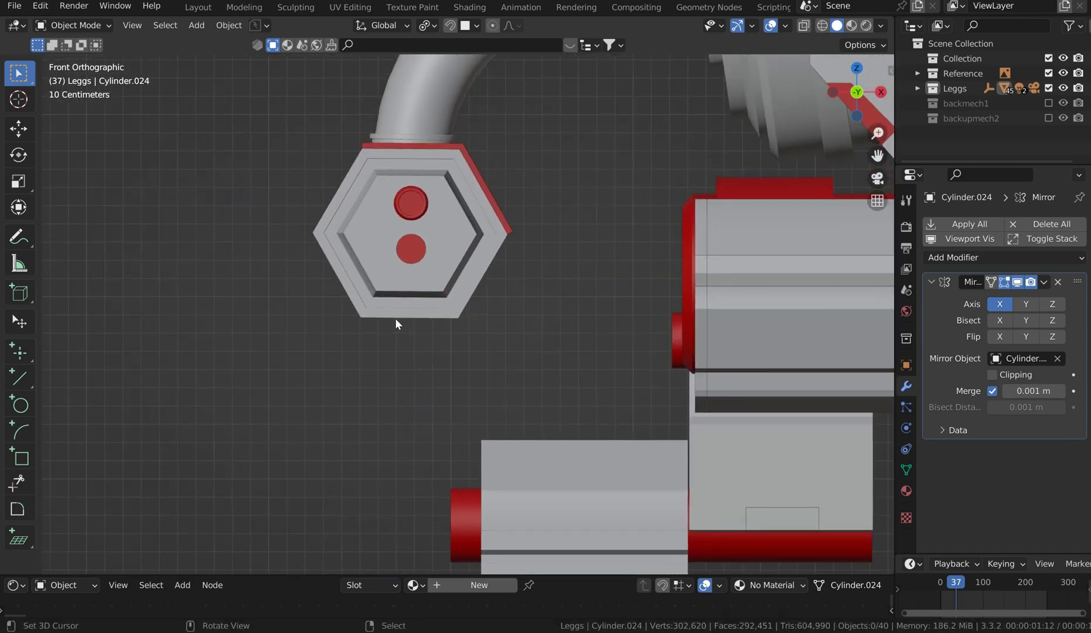
left_click(412, 294)
key("shift+s")
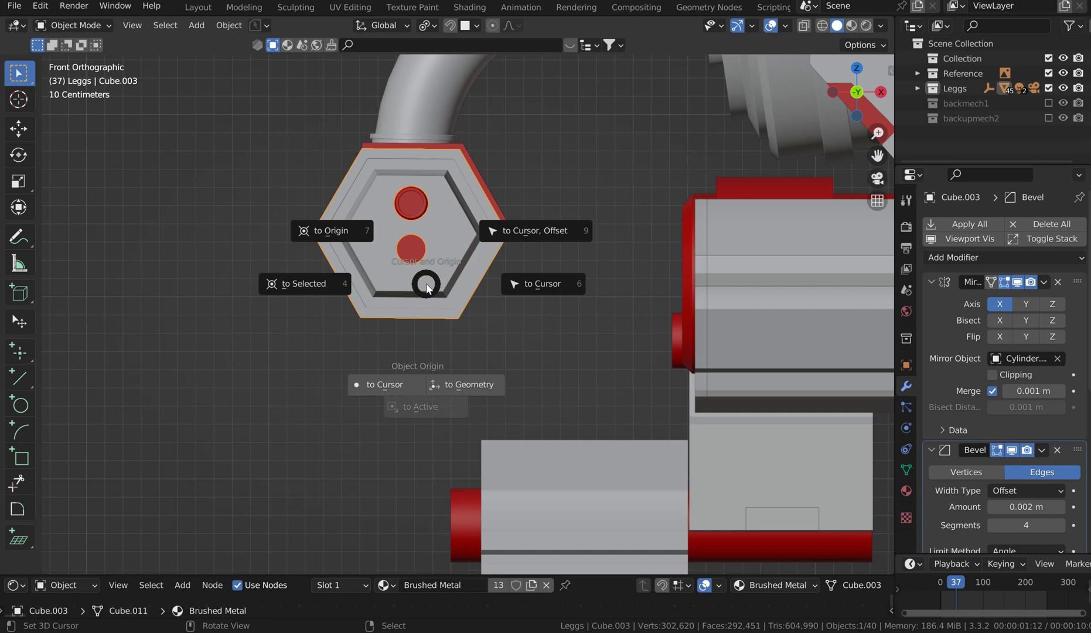
left_click(298, 286)
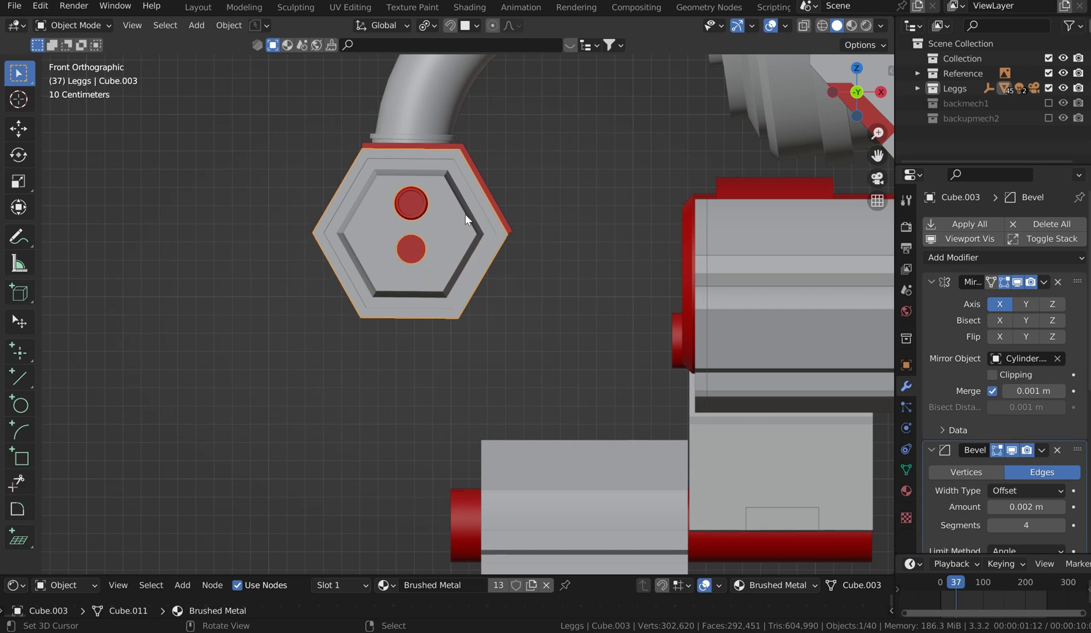
mouse_move(466, 219)
middle_mouse_down()
mouse_move(526, 235)
mouse_move(495, 310)
middle_mouse_up()
key("shift+z")
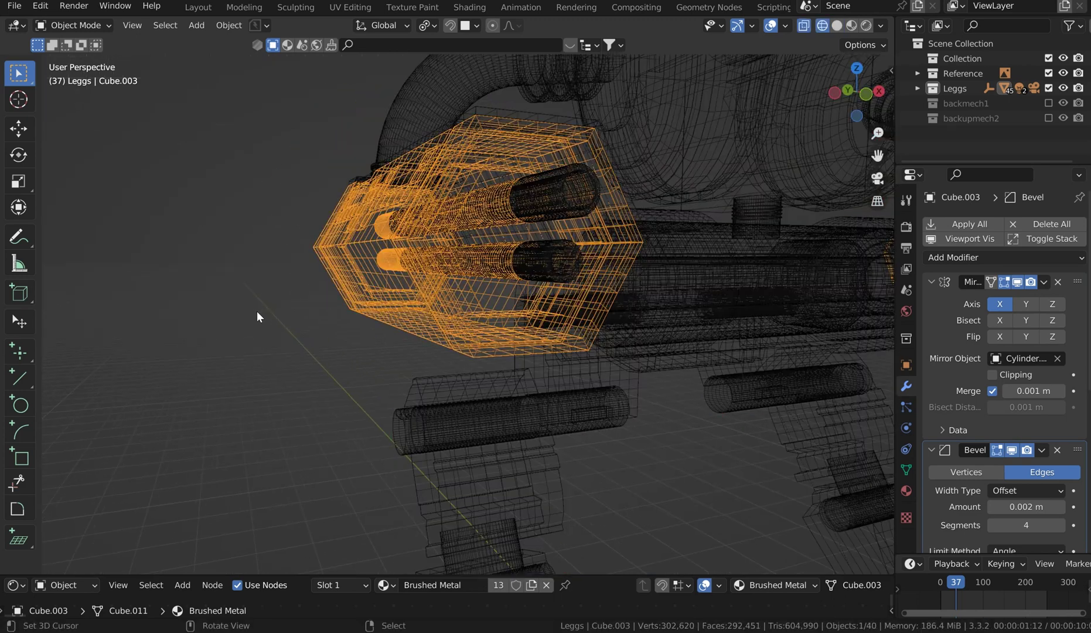
key("shift+z")
key("shift+s")
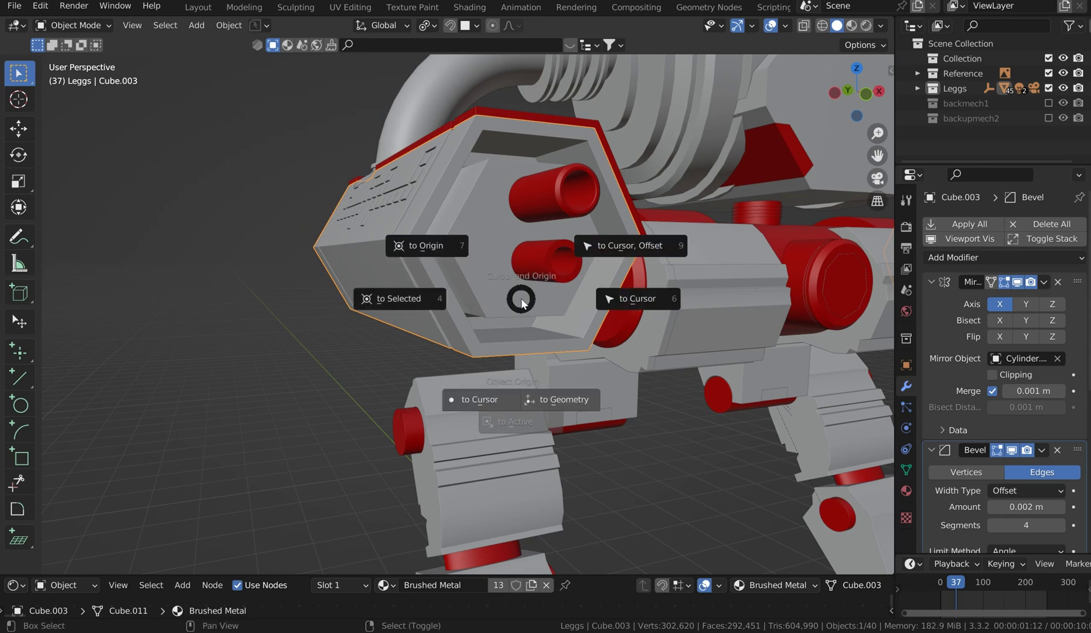
left_click(404, 301)
key("shift+s")
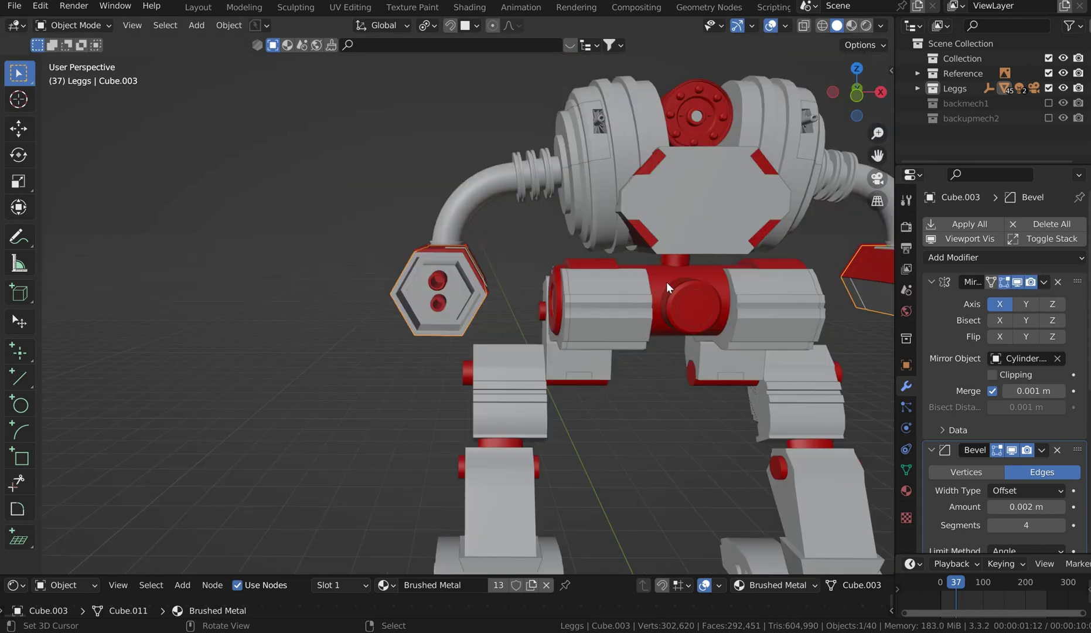
Add a cube at the 3D cursor in front view and move it along X over the gun pod on the -X side.
middle_click_drag(694, 290, 532, 302)
key("KP_1")
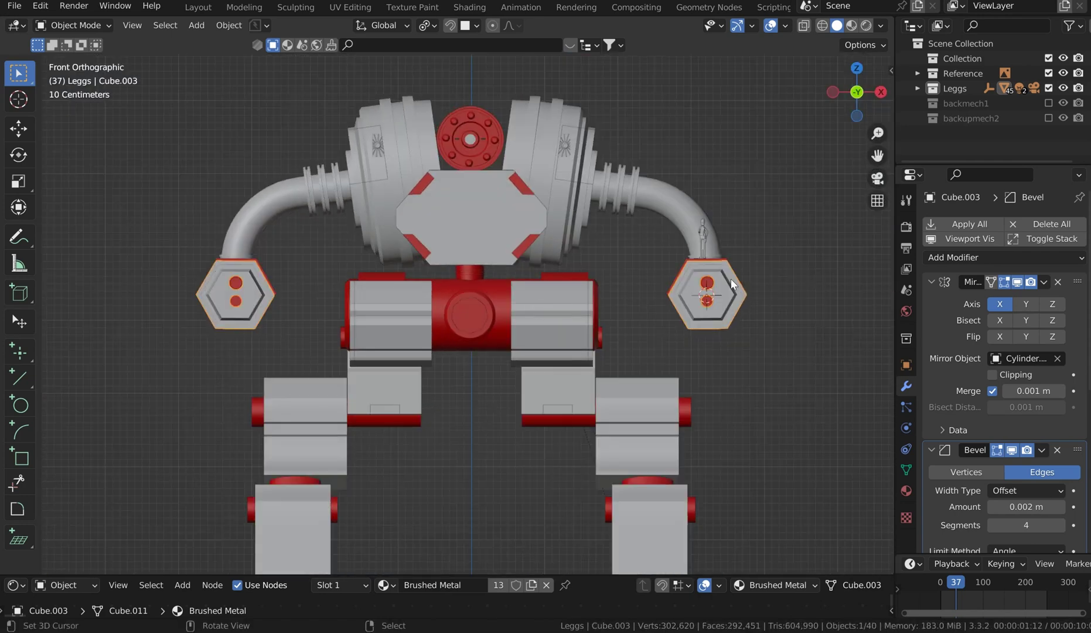
key("shift+a")
mouse_move(750, 107)
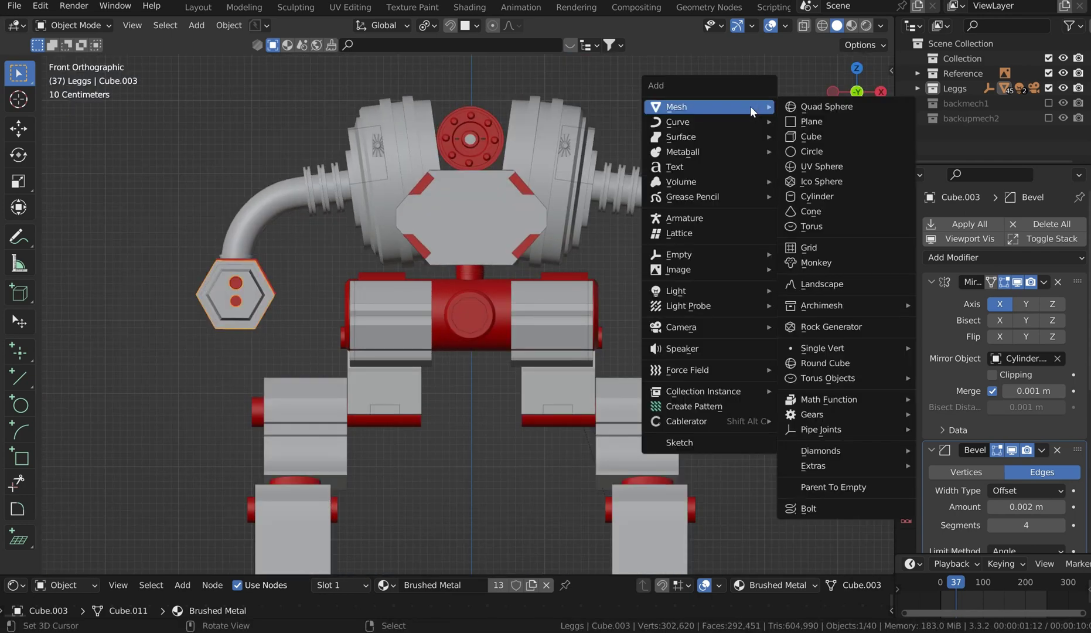
left_click(839, 140)
key("g")
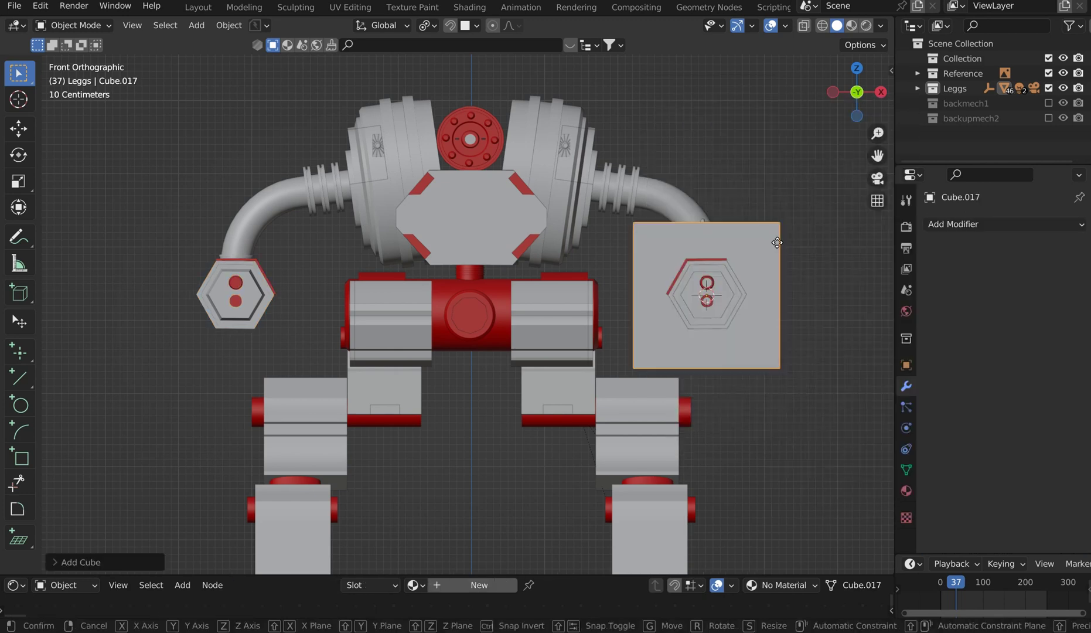
key("x")
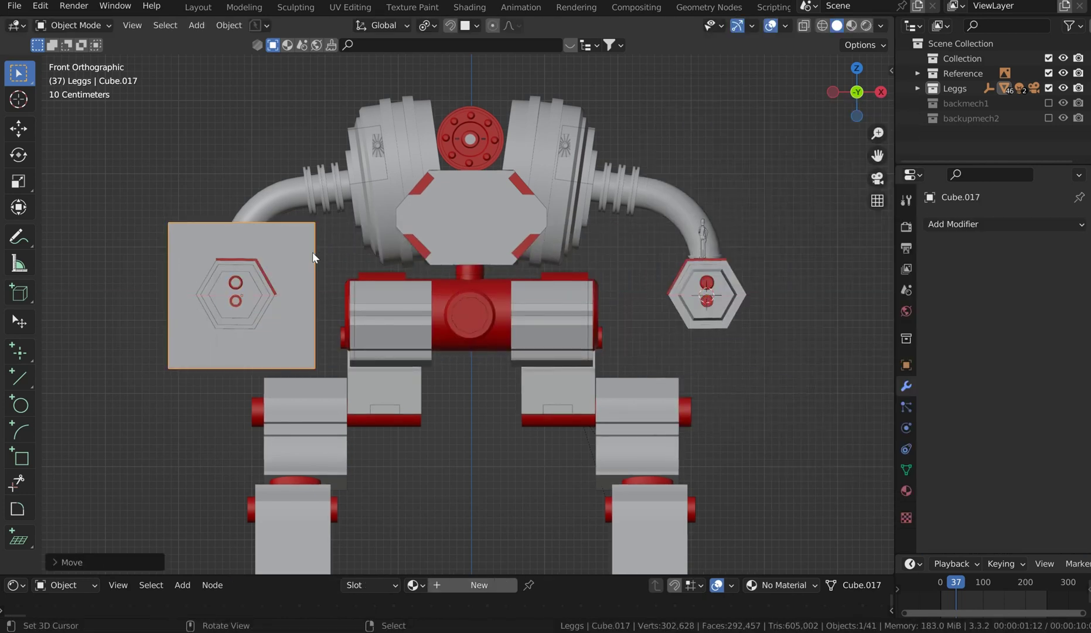
left_click(311, 253)
Move the cube down along Z so that its upper edge overlaps the lower part of the gun pod.
key("g")
key("y")
key("z")
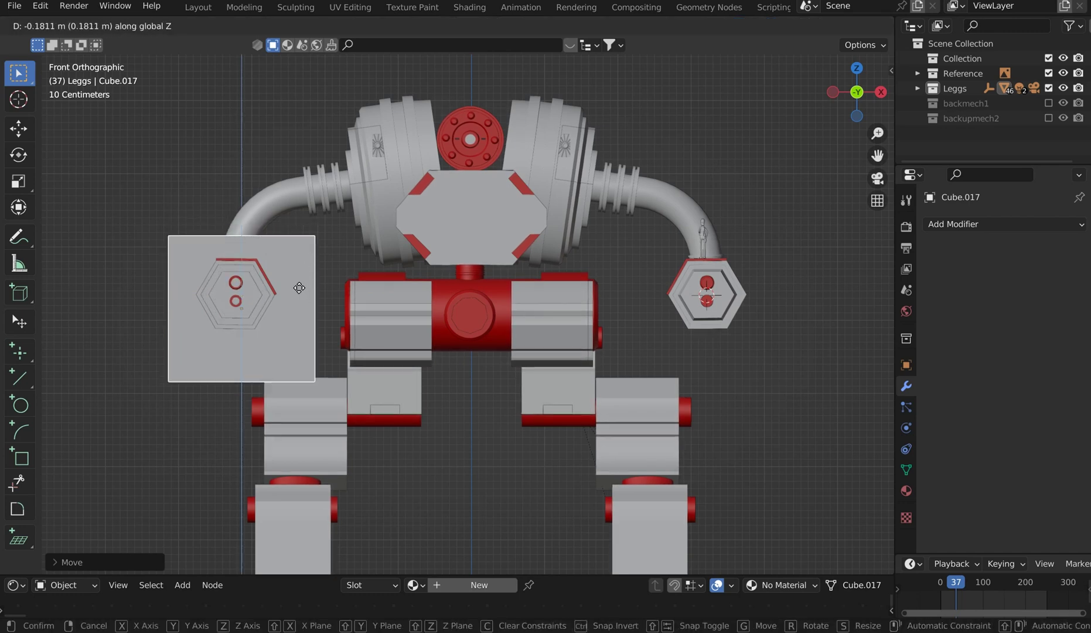
left_click(280, 344)
Start a Carver Difference cut on the cube and set the cut type to Circle with 40 subdivisions.
middle_click_drag(358, 320, 524, 300, "shift")
scroll(569, 246, "up", 5)
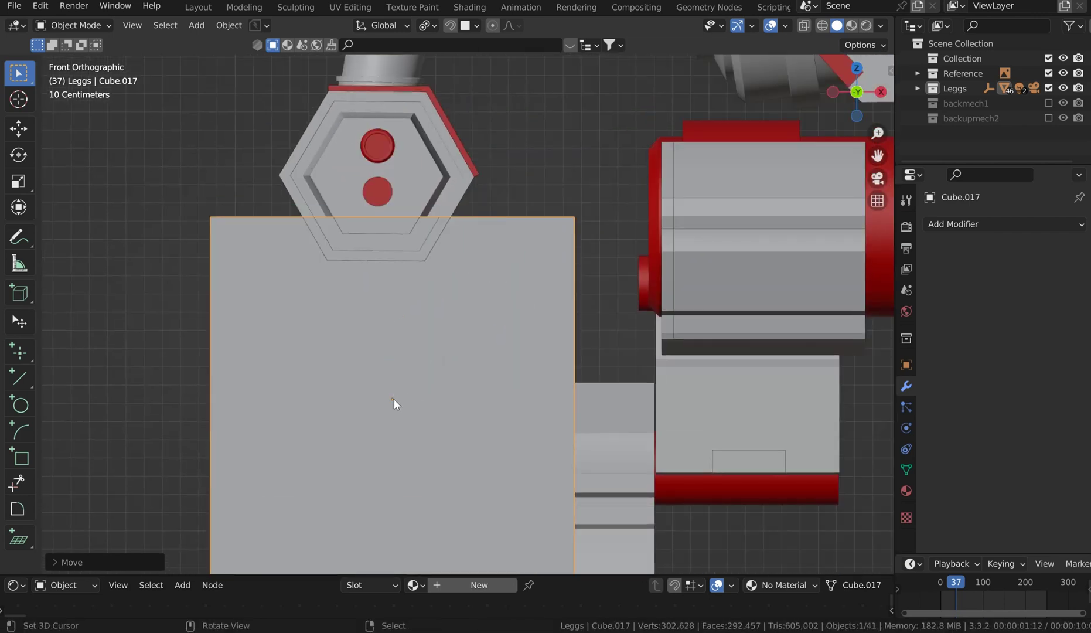
key("ctrl+shift+x")
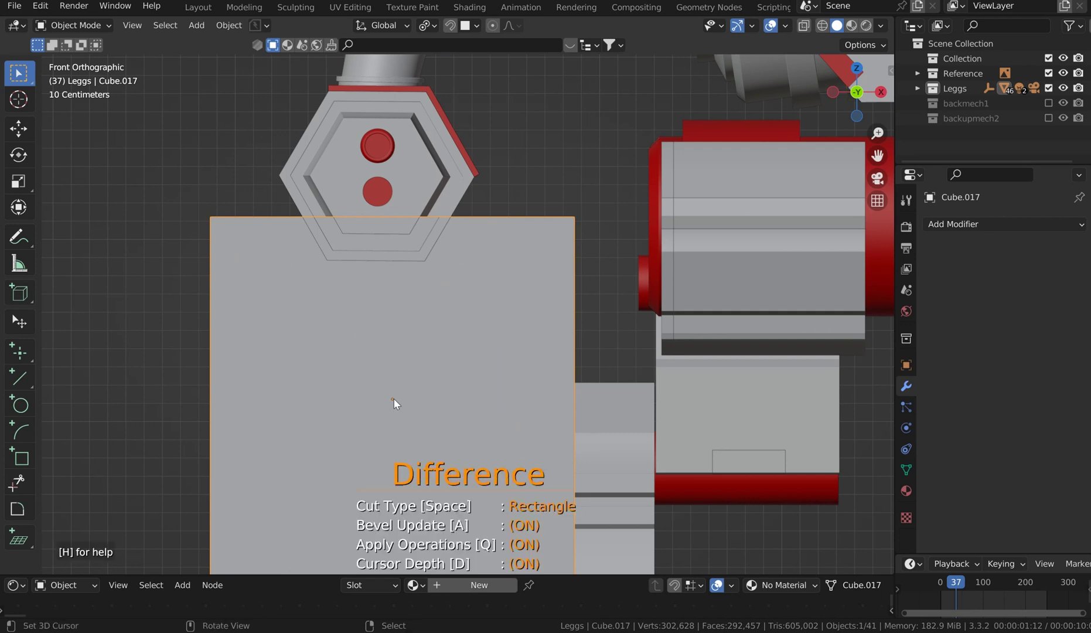
key("Escape")
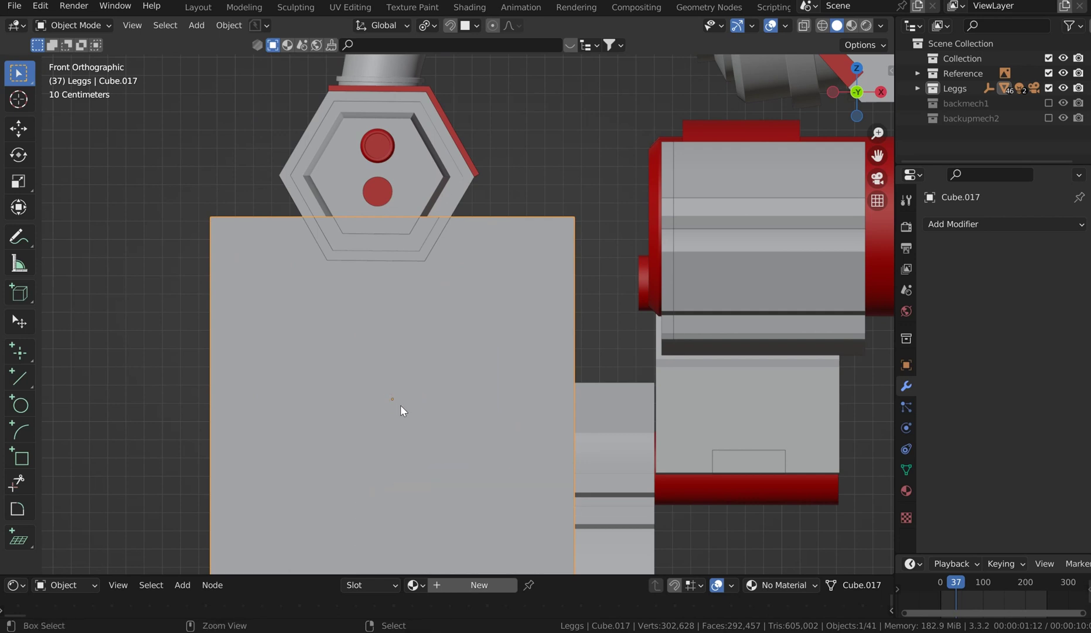
key("ctrl+shift+x")
key("space")
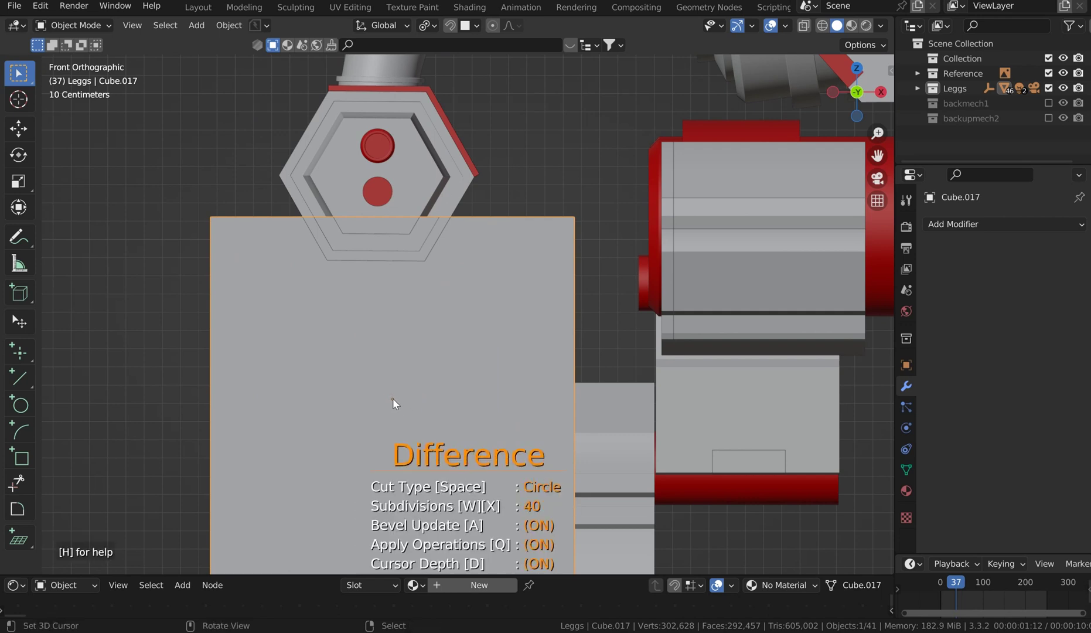
Slice a six-sided prism out of the large block below the arm cannon with a Rebool circle cut, and delete the leftover block.
left_click_drag(474, 448, 490, 458)
left_click_drag(489, 451, 495, 447)
left_click_drag(427, 402, 423, 403)
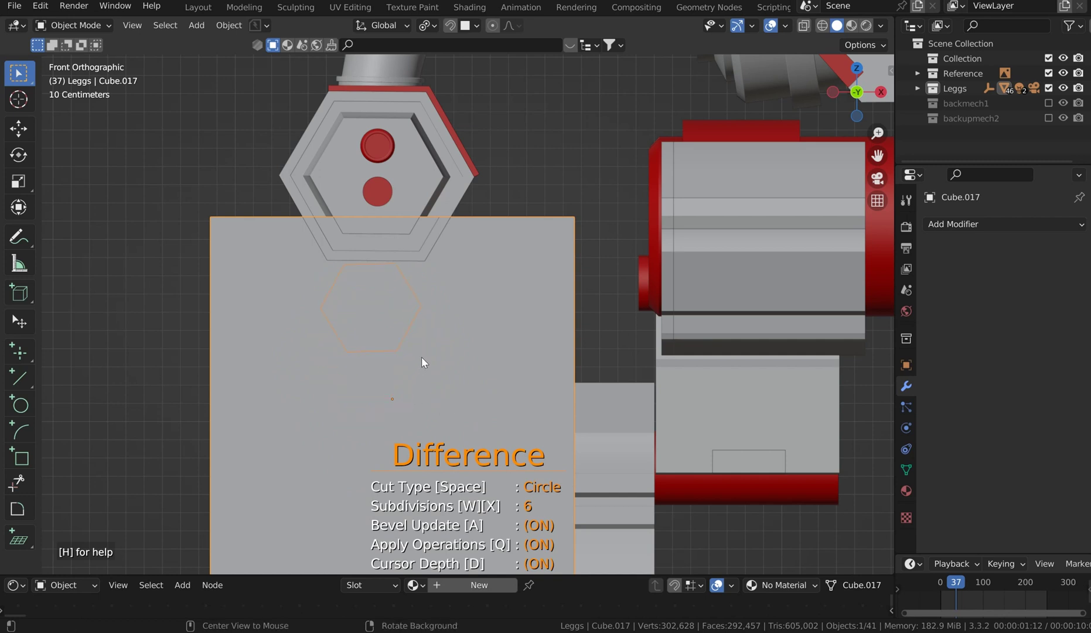
key("ctrl")
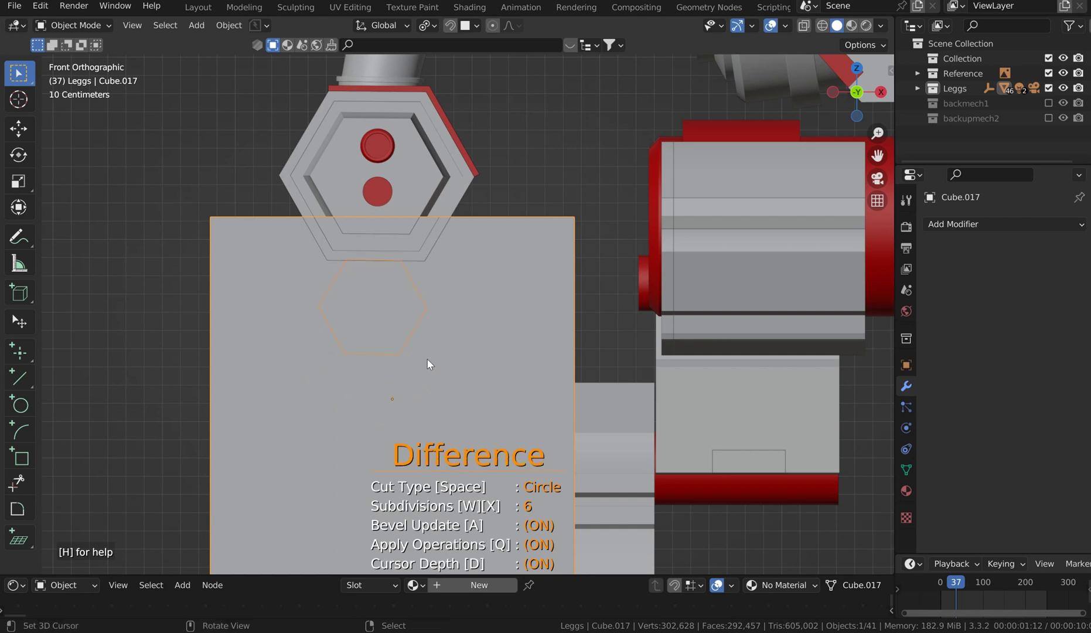
key("ctrl")
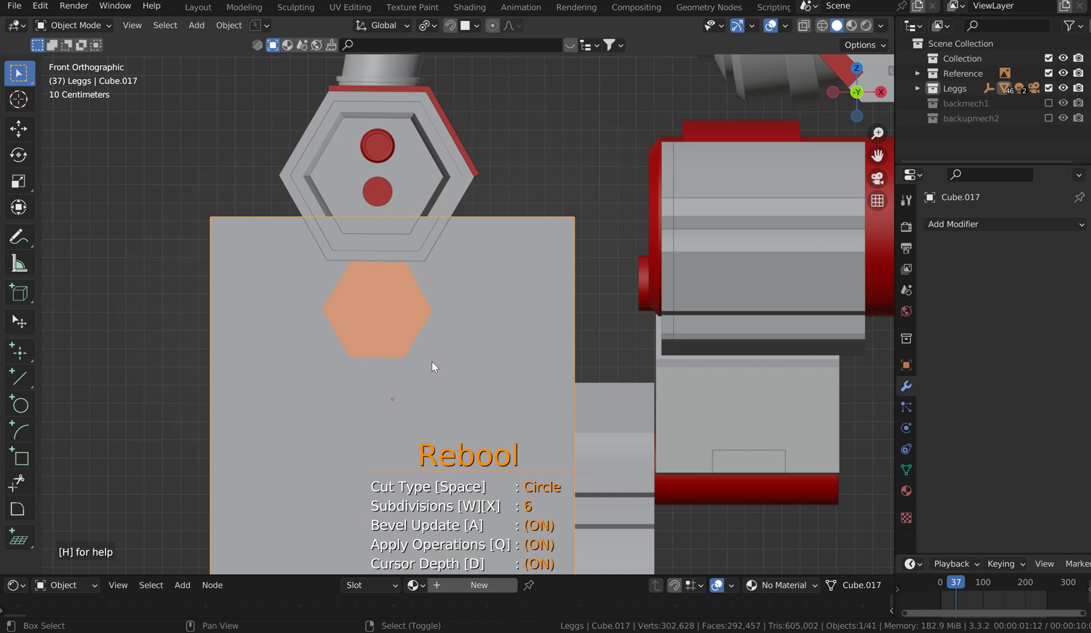
left_click(433, 366)
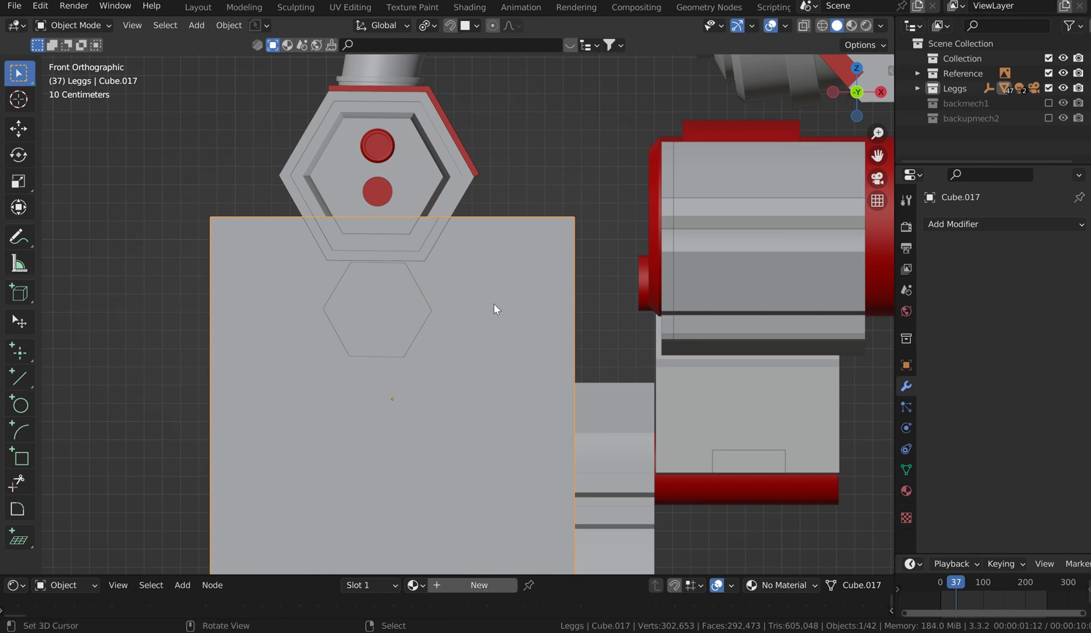
middle_click_drag(462, 205, 572, 233)
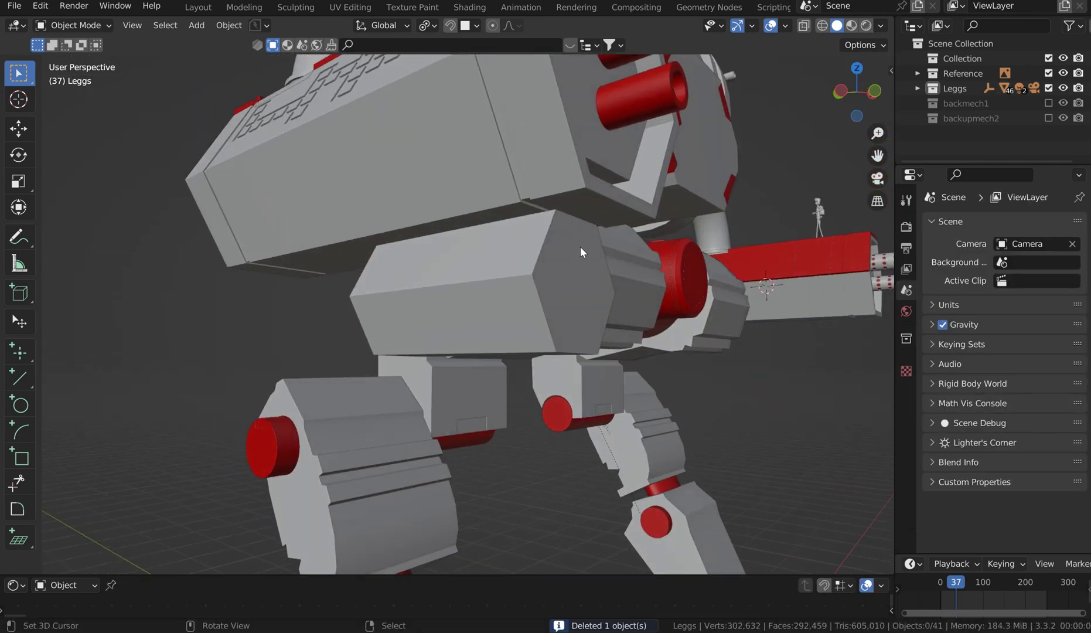
Inset the front face of the hexagonal prism and extrude it about 0.17 m inward to form a recess.
right_click(578, 249)
key("Tab")
left_click(612, 276)
right_click(555, 276)
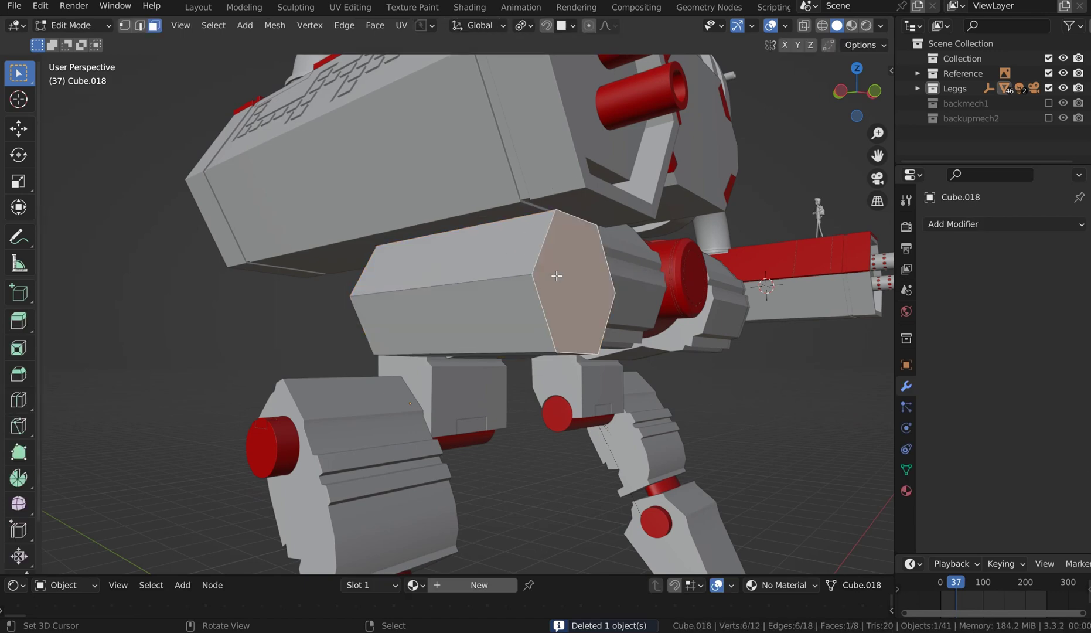
key("i")
left_click(710, 222)
key("e")
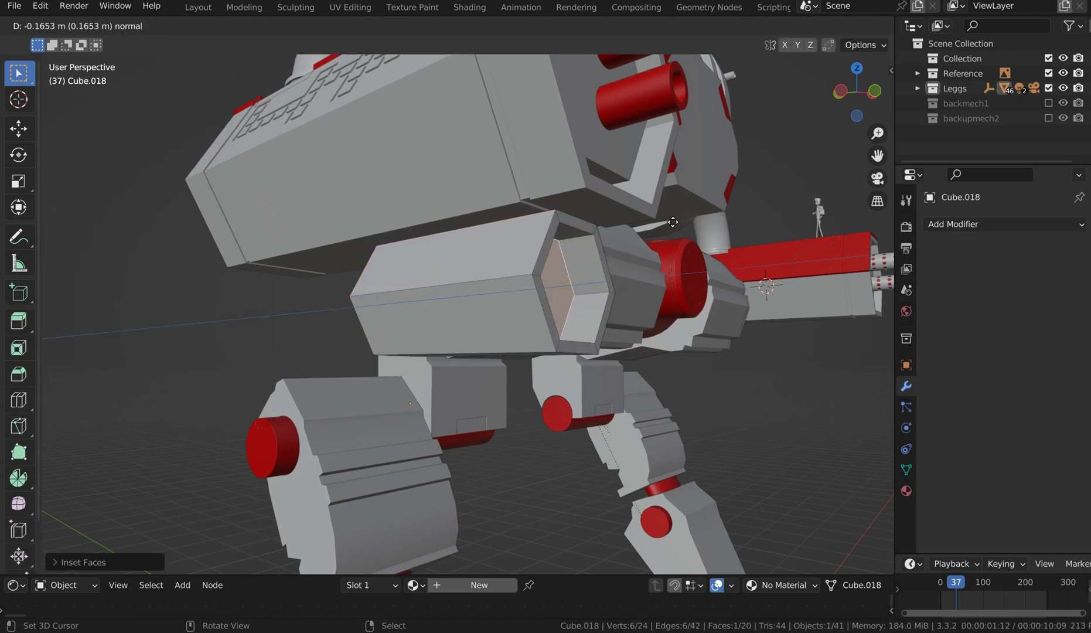
left_click(635, 248)
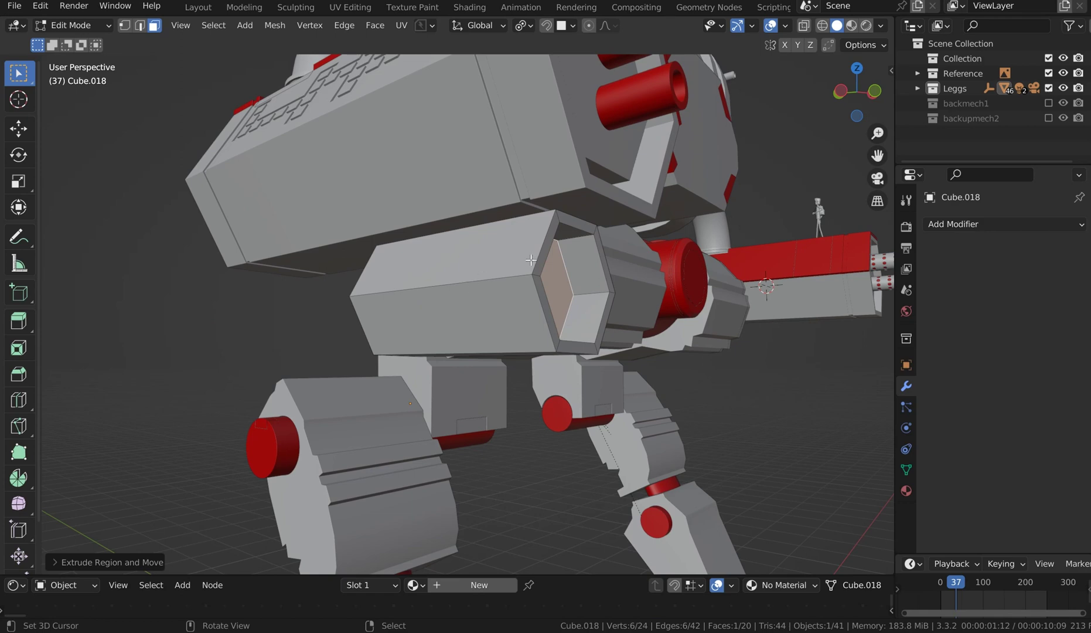
key("Tab")
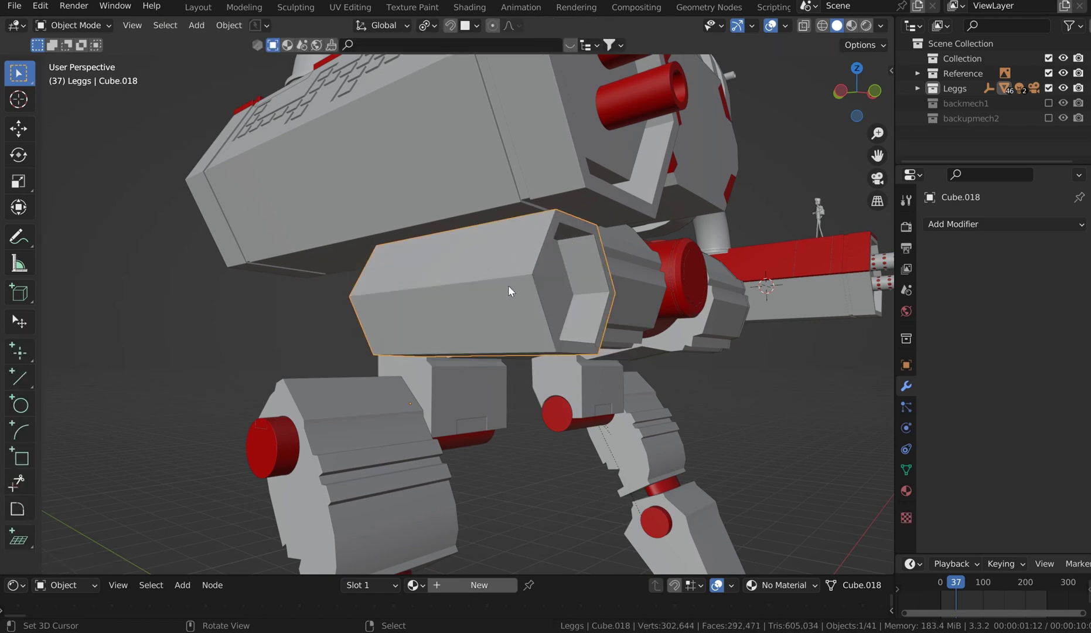
Narrow the recessed hexagonal pod along the X axis.
middle_click_drag(508, 285, 593, 272)
key("s")
key("x")
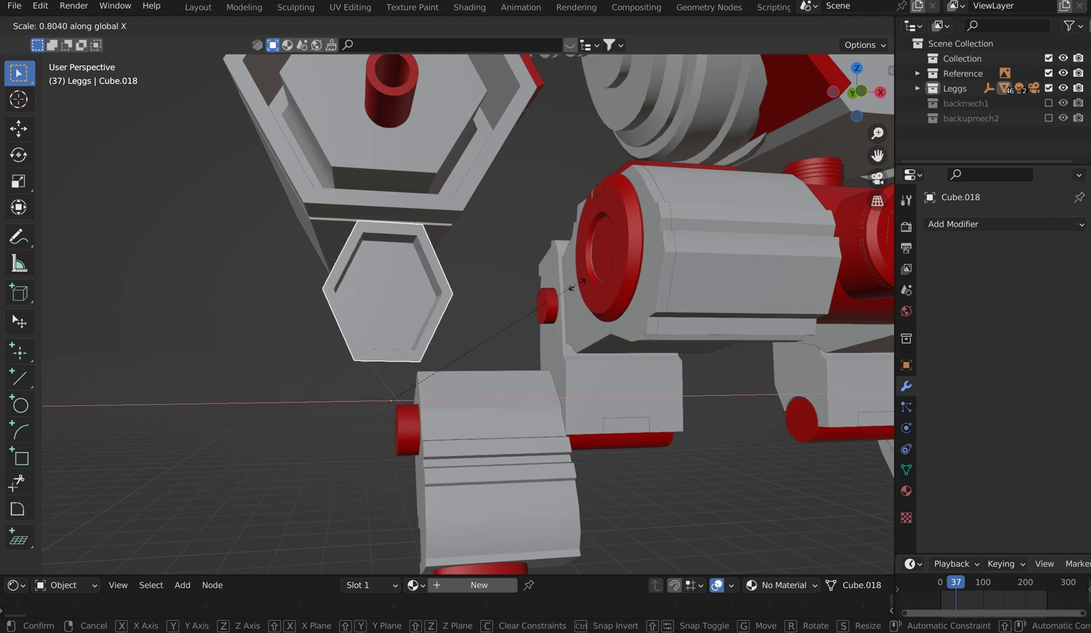
left_click(585, 285)
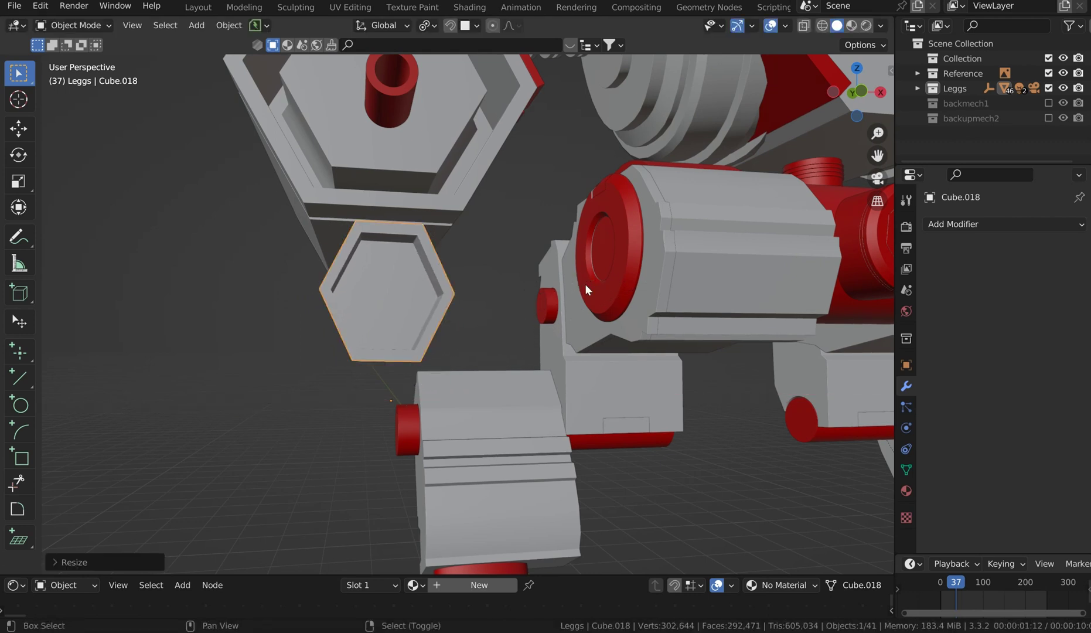
Set the hexagonal pod's origin to its geometry and widen it slightly along X.
key("shift+s")
left_click(634, 386)
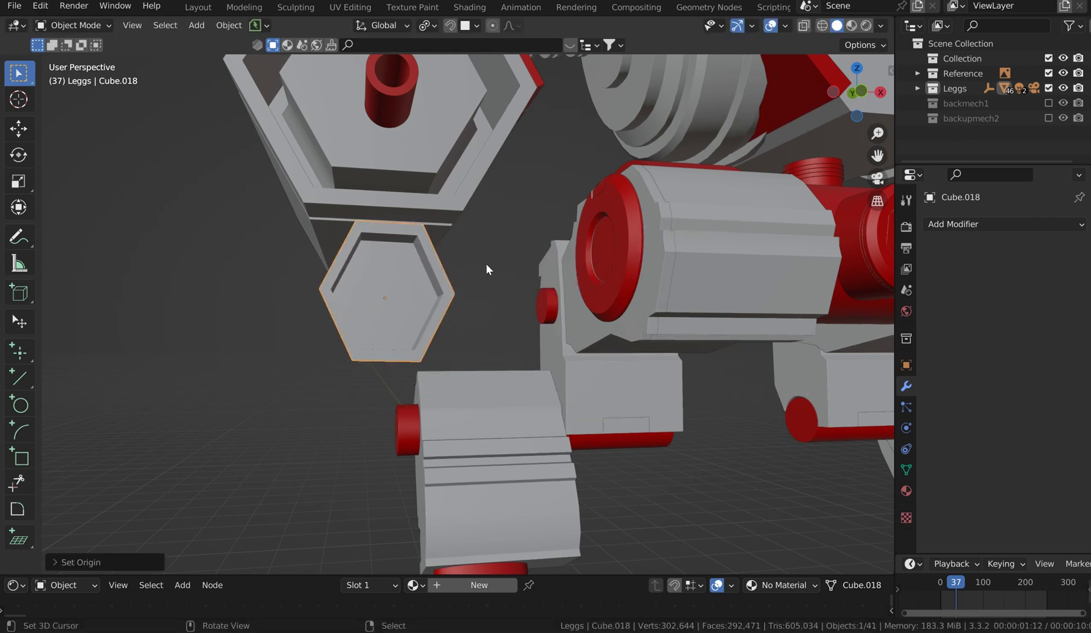
key("shift+s")
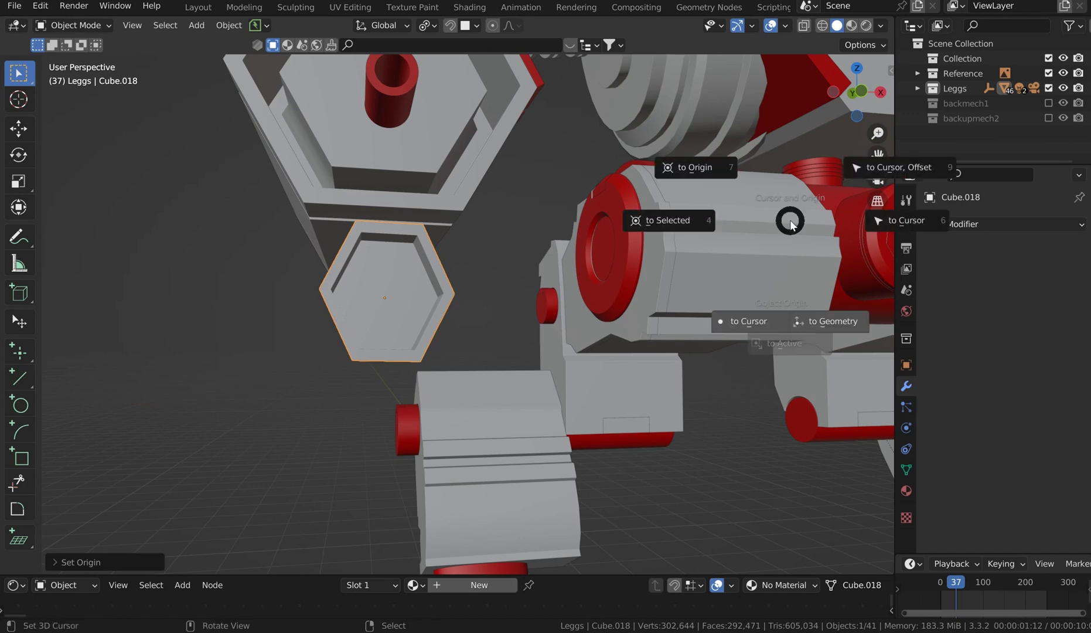
key("s")
key("x")
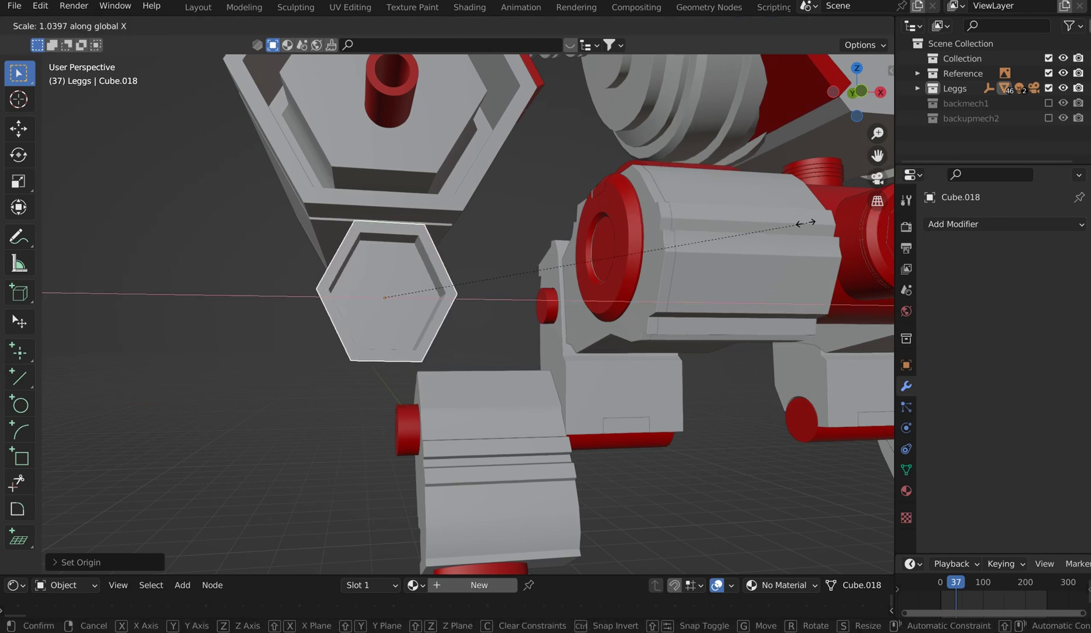
left_click(797, 223)
Apply the rotation and scale of the hexagonal pod.
middle_click_drag(614, 221, 646, 238)
key("ctrl+a")
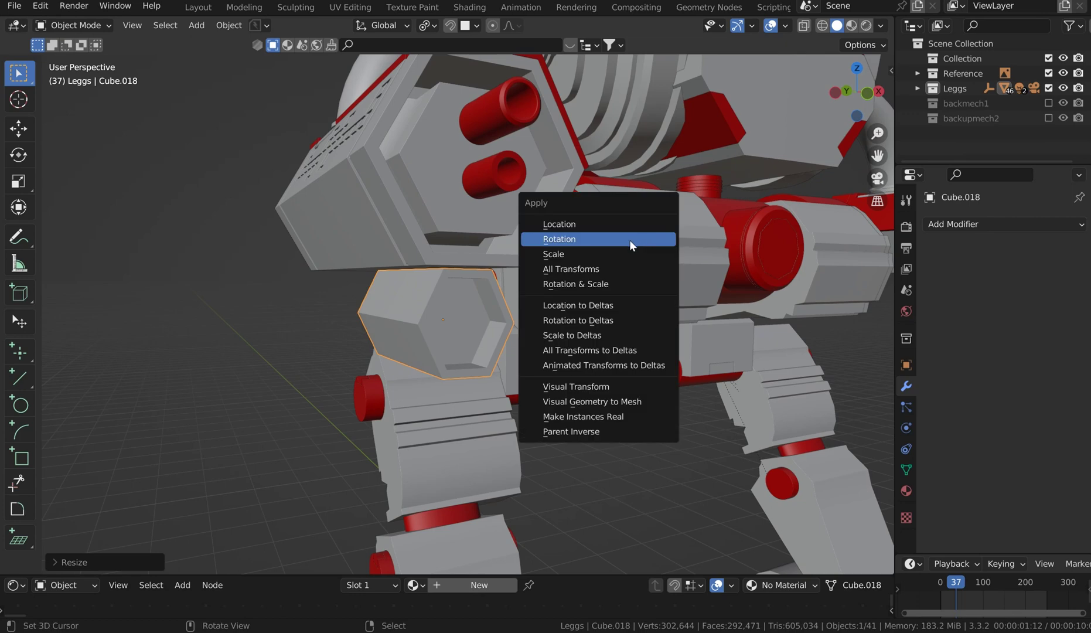
left_click(629, 239)
key("ctrl+a")
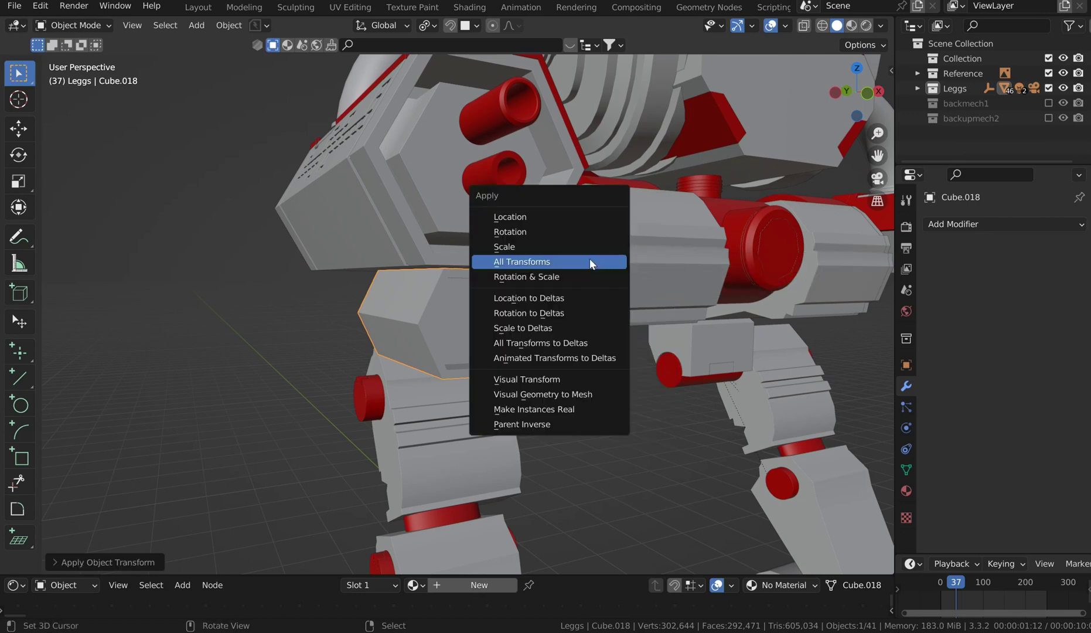
left_click(573, 246)
Duplicate the two red barrels of the arm cannon and move the copy down along Z to the height of the small pod.
middle_click_drag(535, 279, 458, 273)
left_click(428, 210)
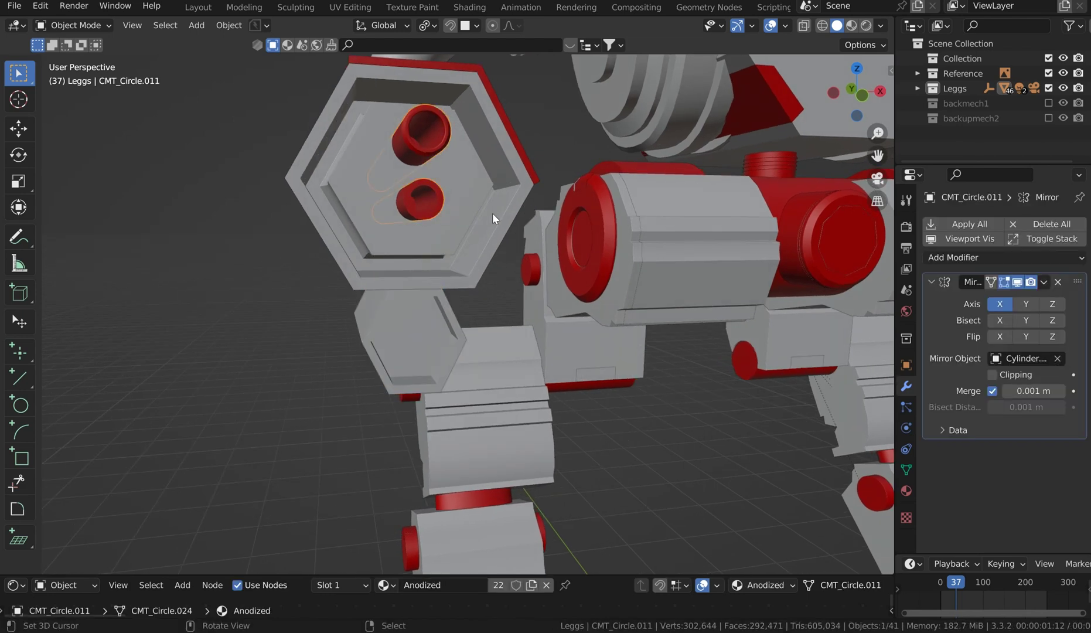
scroll(492, 213, "down", 3)
middle_click_drag(615, 232, 662, 211)
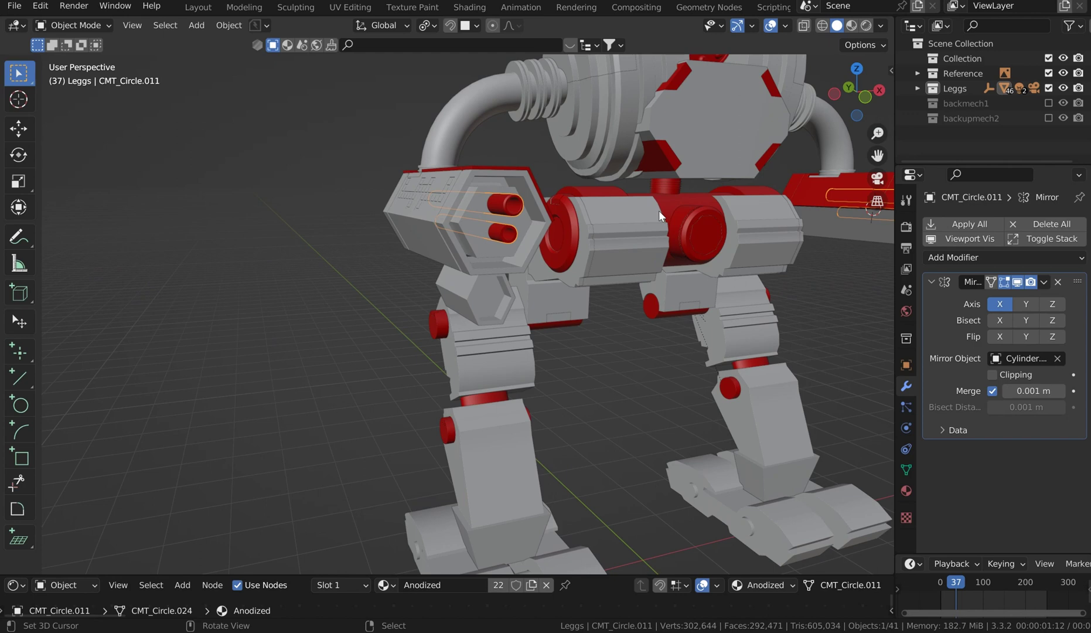
scroll(659, 210, "down", 3)
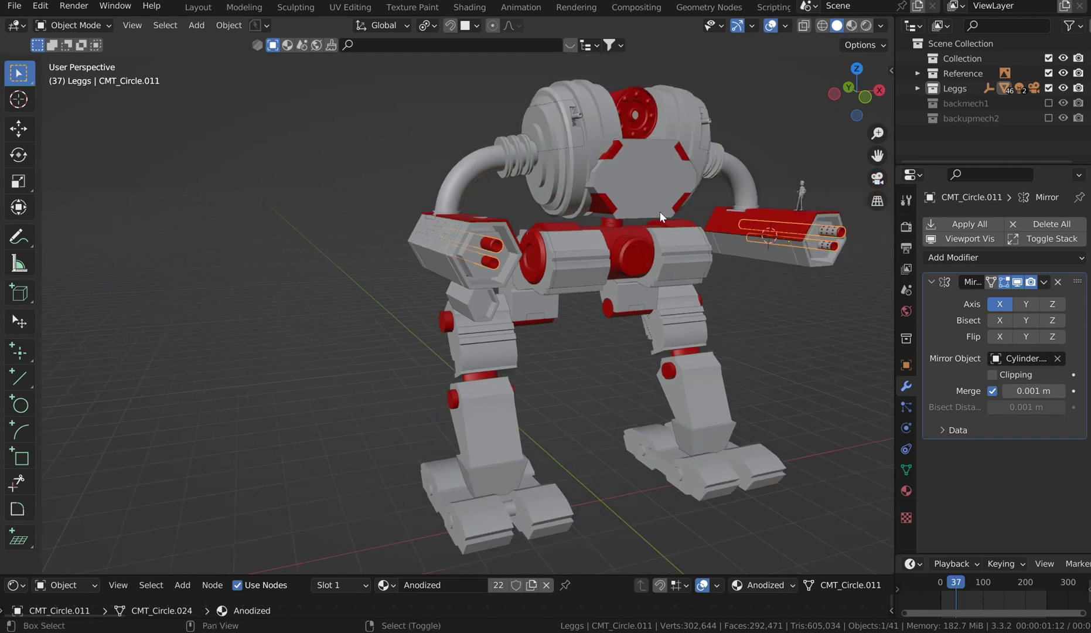
key("shift+d")
key("z")
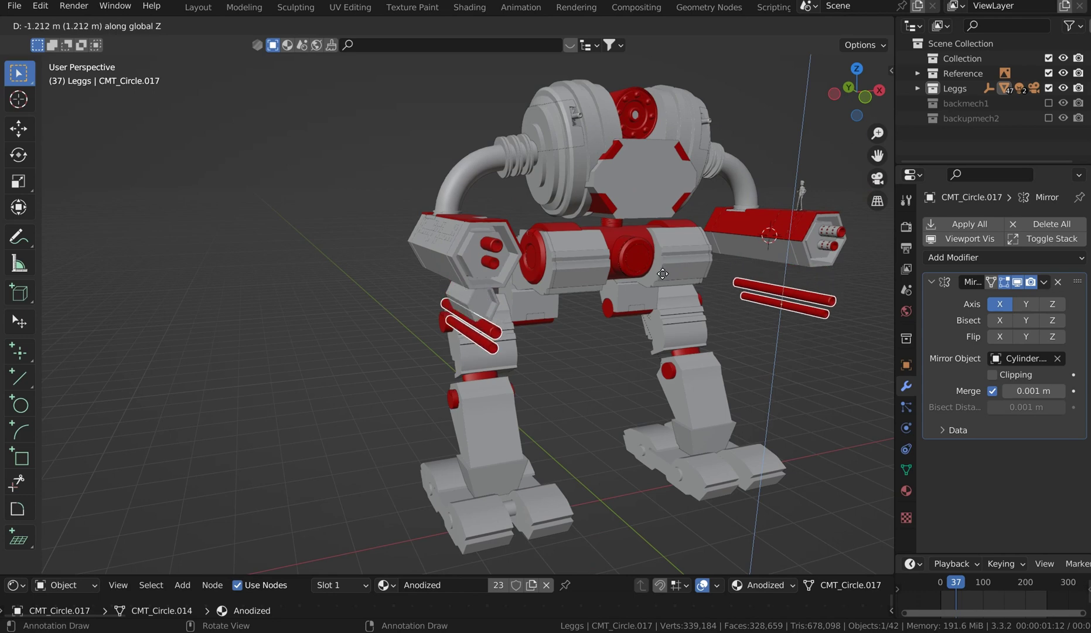
left_click(673, 254)
middle_click_drag(673, 292, 629, 278)
key("g")
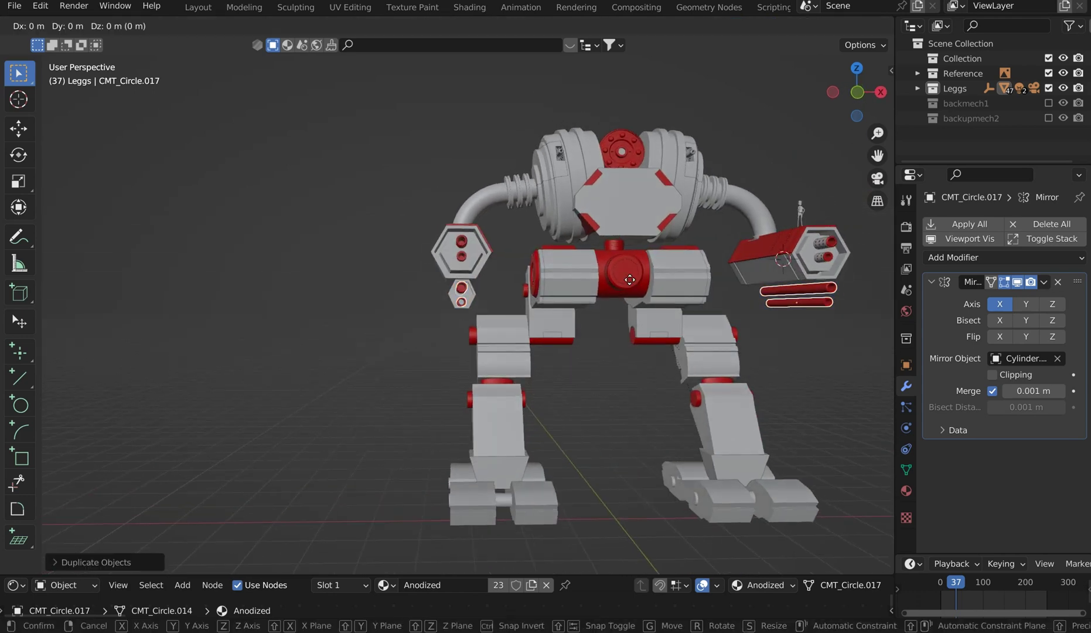
key("x")
right_click(643, 287)
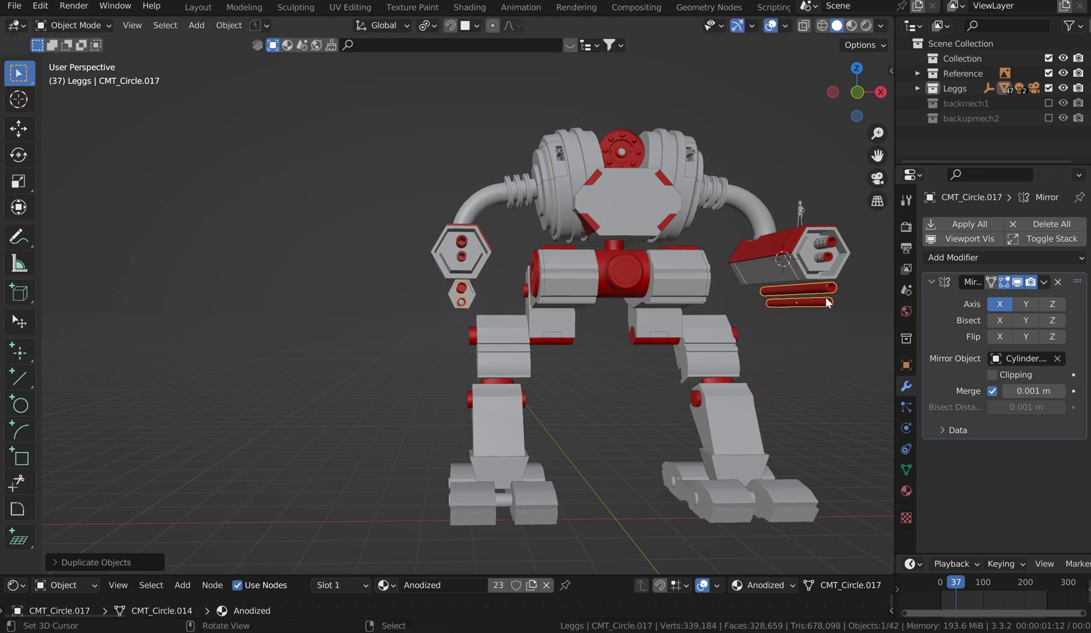
Remove the Mirror modifier from the duplicated barrels and move them along X into the small hexagonal pod.
left_click(1057, 284)
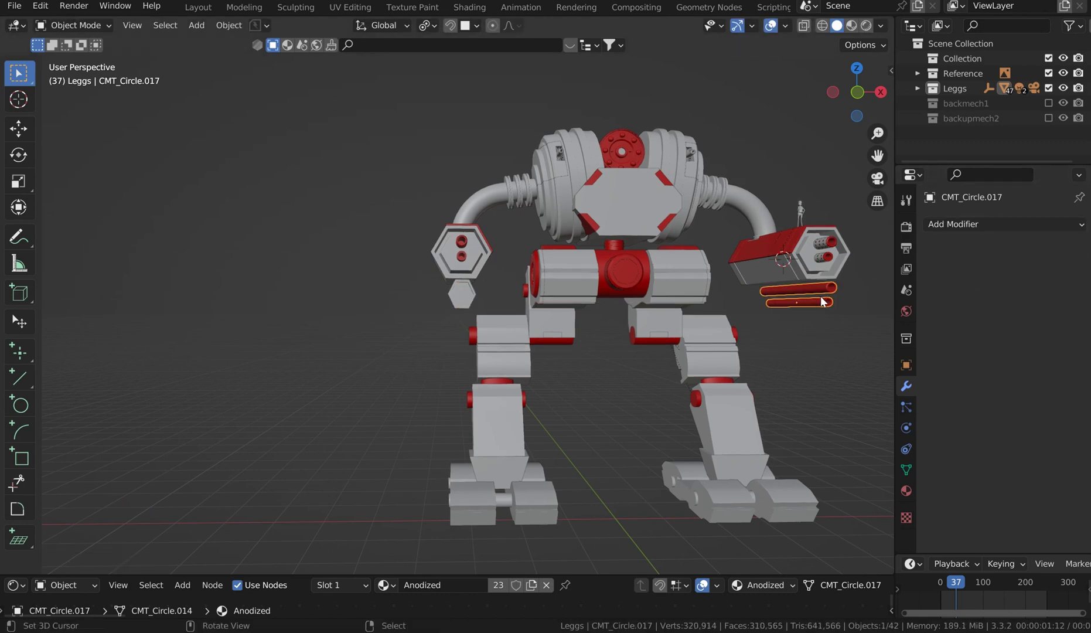
key("g")
key("x")
left_click(491, 299)
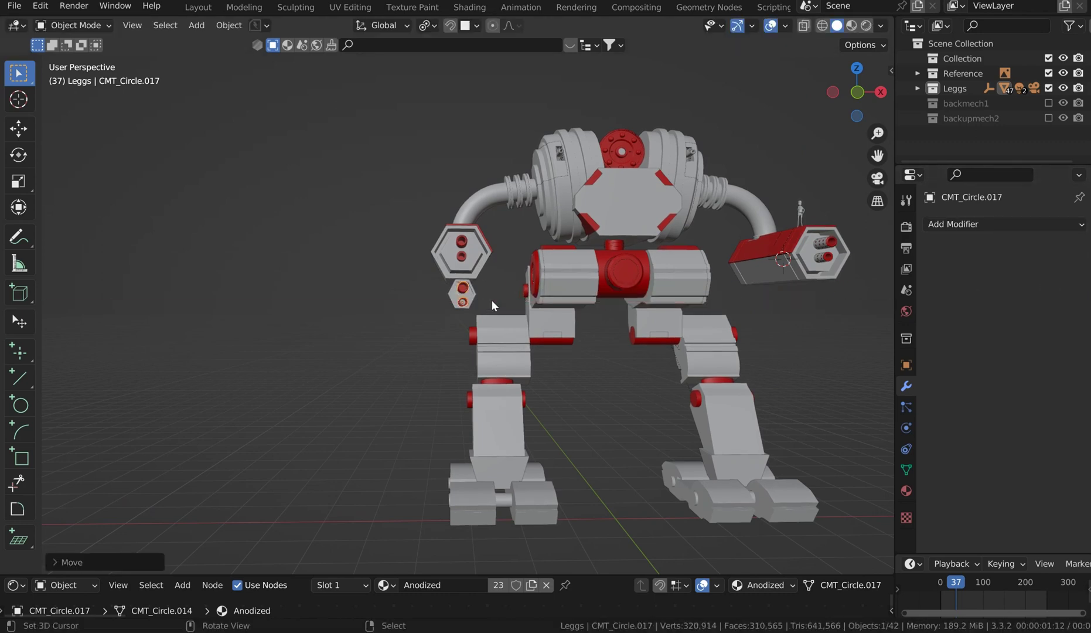
Shorten the duplicated barrels along Y and slide them forward so they protrude from the pod's front.
middle_click_drag(492, 300, 618, 318)
scroll(619, 291, "up", 4)
key("s")
key("y")
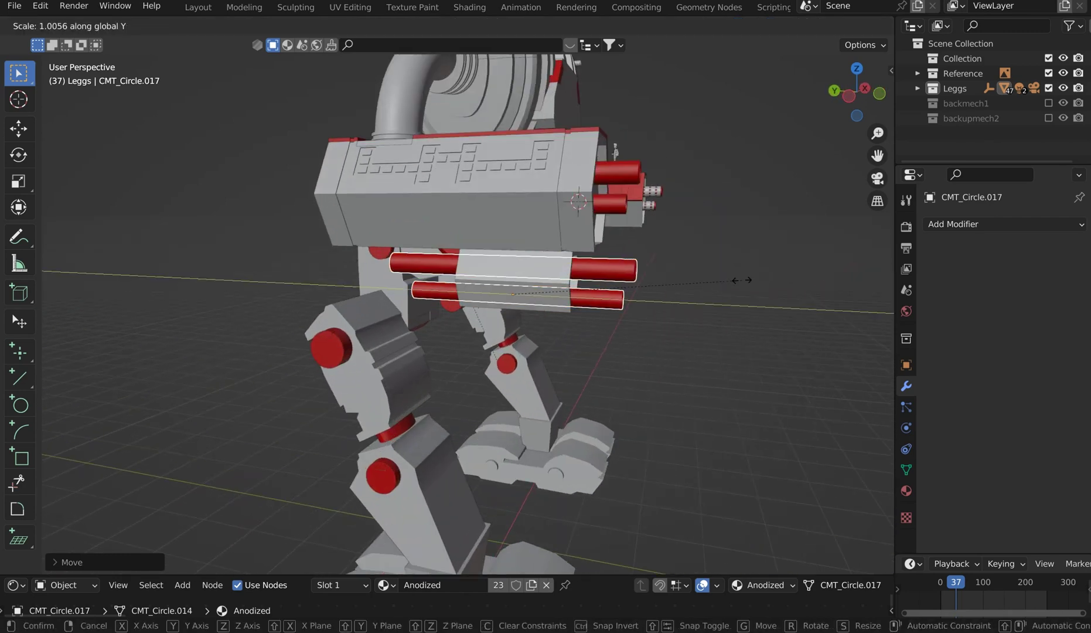
left_click(646, 271)
key("g")
key("y")
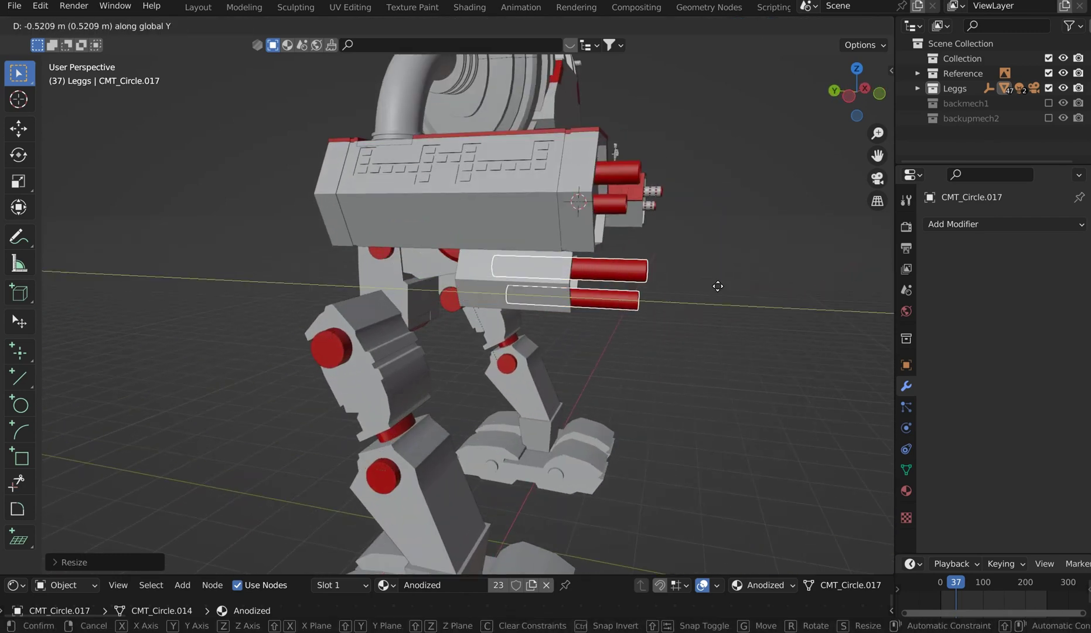
left_click(697, 282)
Scale the duplicated barrels down uniformly and center them on the pod's hexagonal face in the front orthographic view.
middle_click_drag(765, 274, 649, 198)
scroll(649, 197, "up", 3)
key("s")
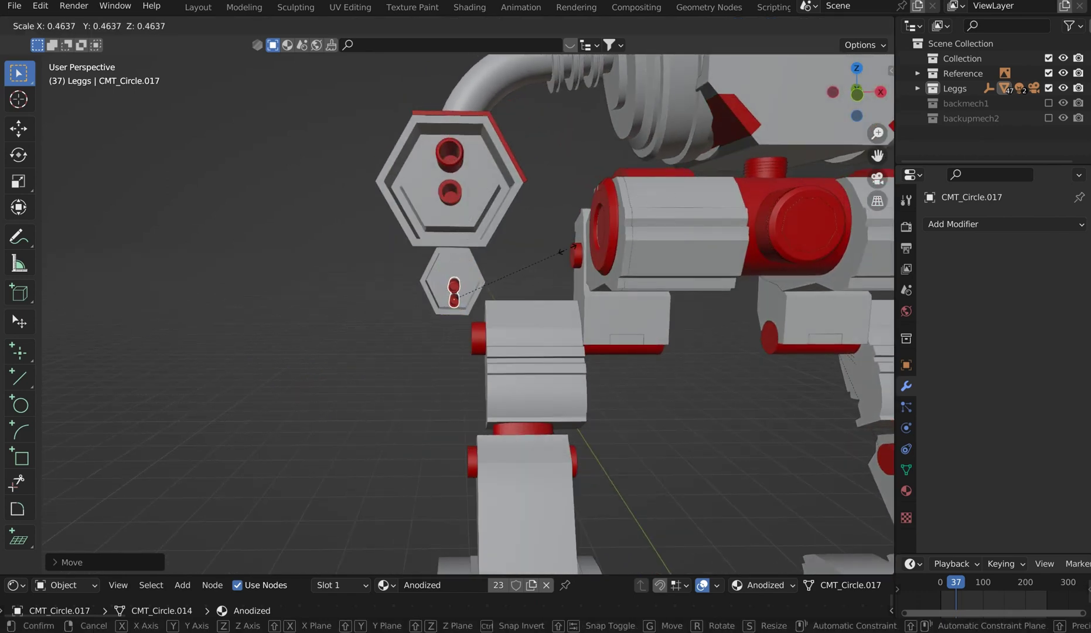
left_click(602, 216)
key("KP_1")
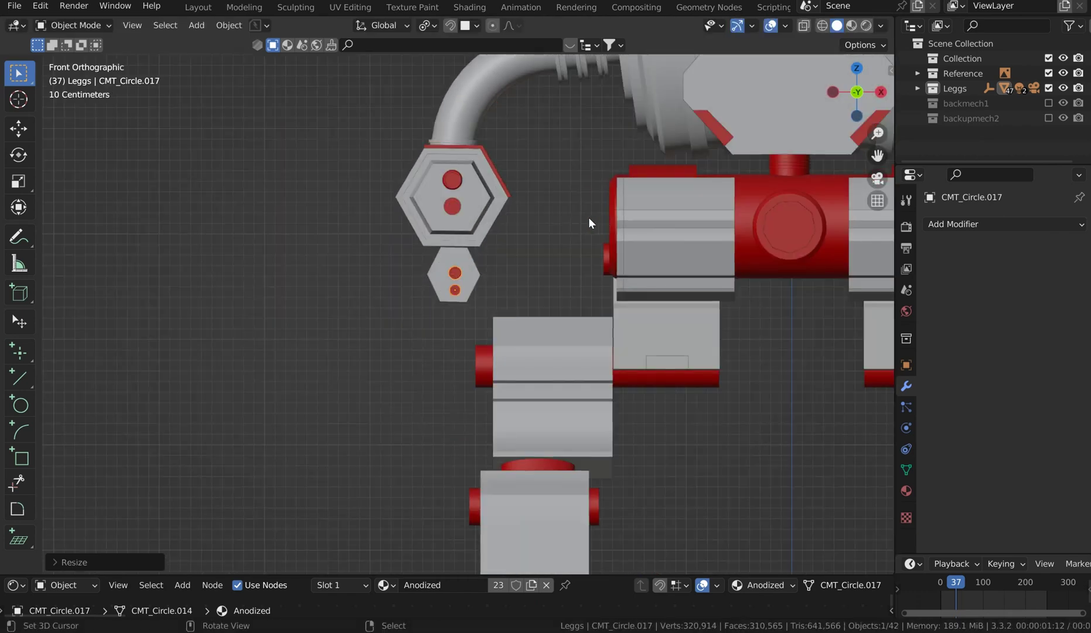
scroll(588, 216, "up", 4)
key("g")
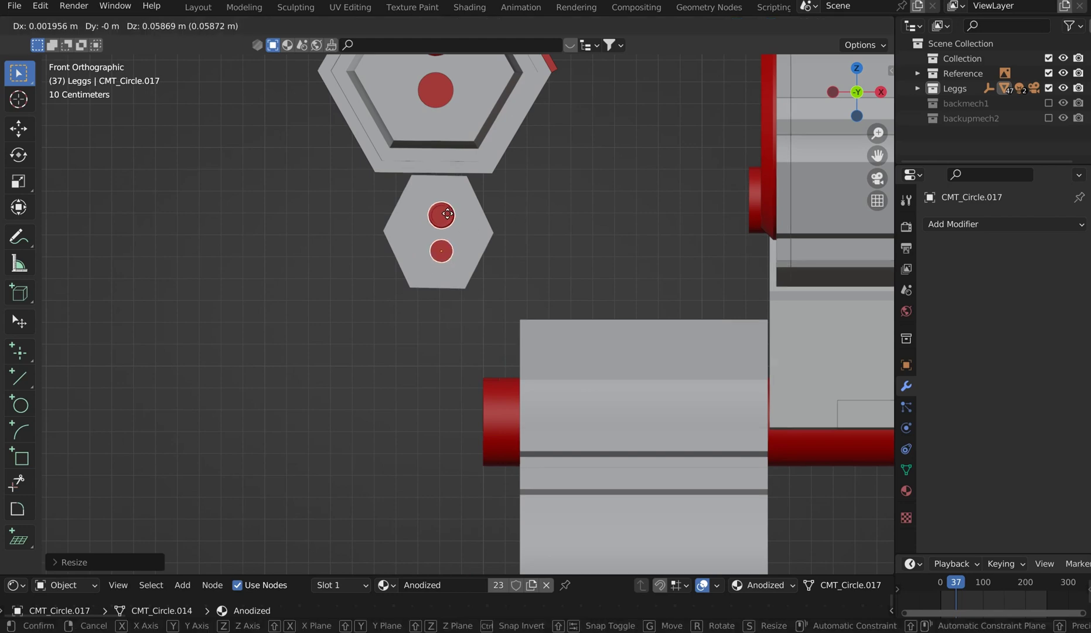
left_click(449, 225)
Scale the small barrels to about 0.85 along Y and move them about 0.2 m back into the pod.
middle_click_drag(515, 199, 642, 211)
scroll(674, 226, "down", 3)
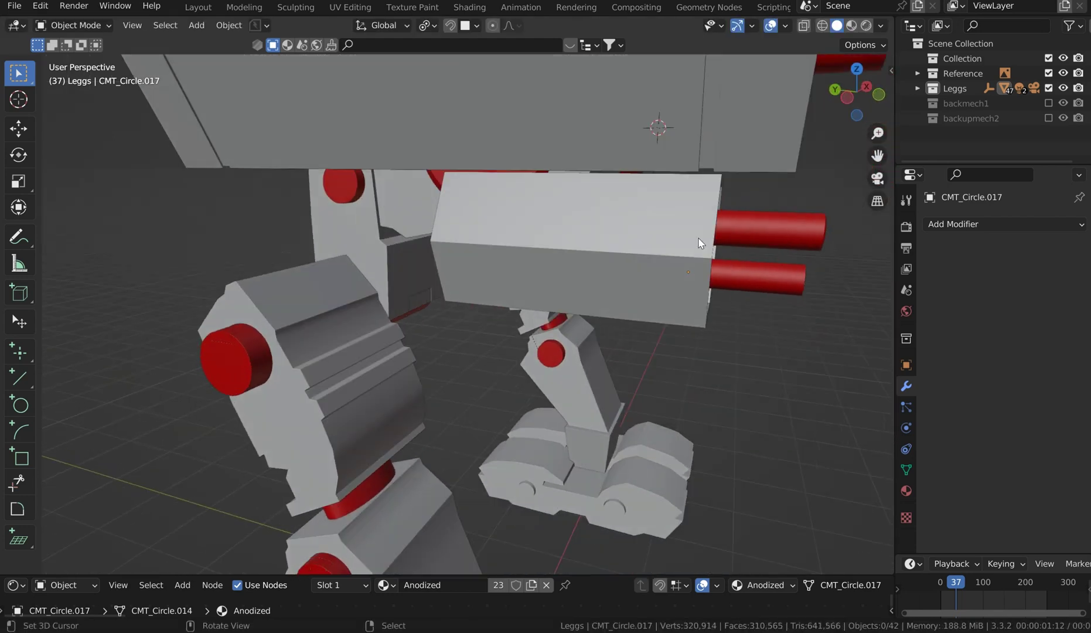
middle_click_drag(769, 260, 746, 264)
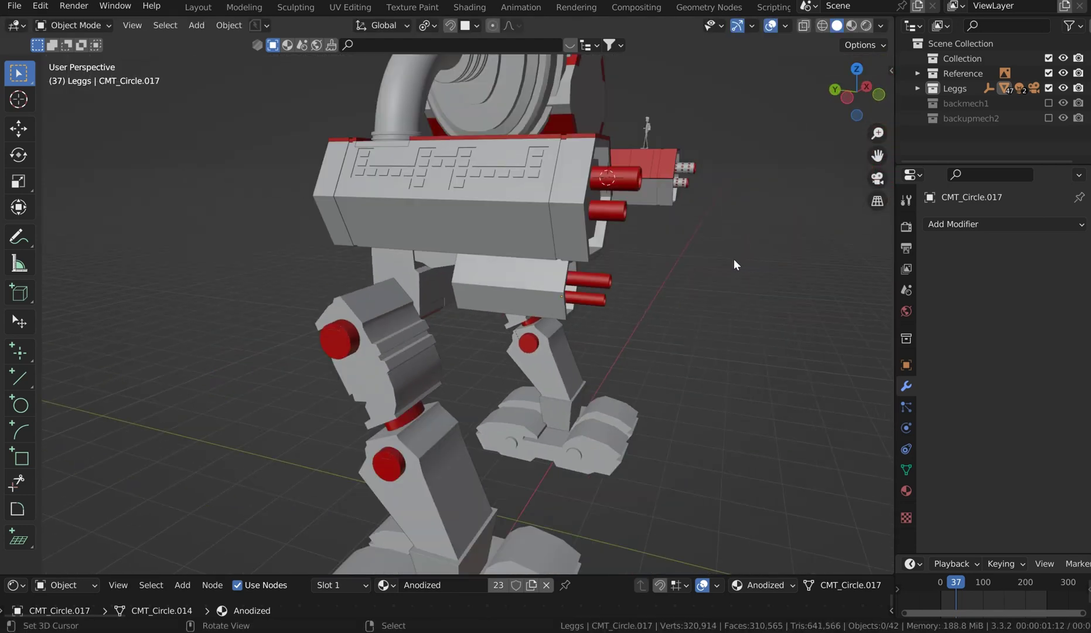
key("s")
key("y")
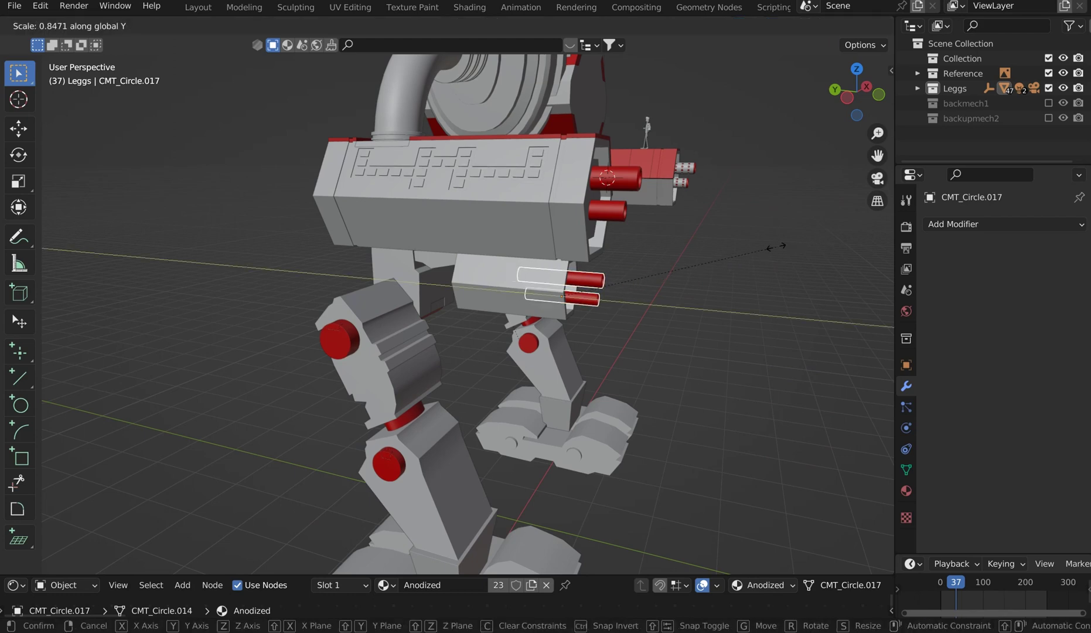
left_click(776, 246)
key("g")
key("y")
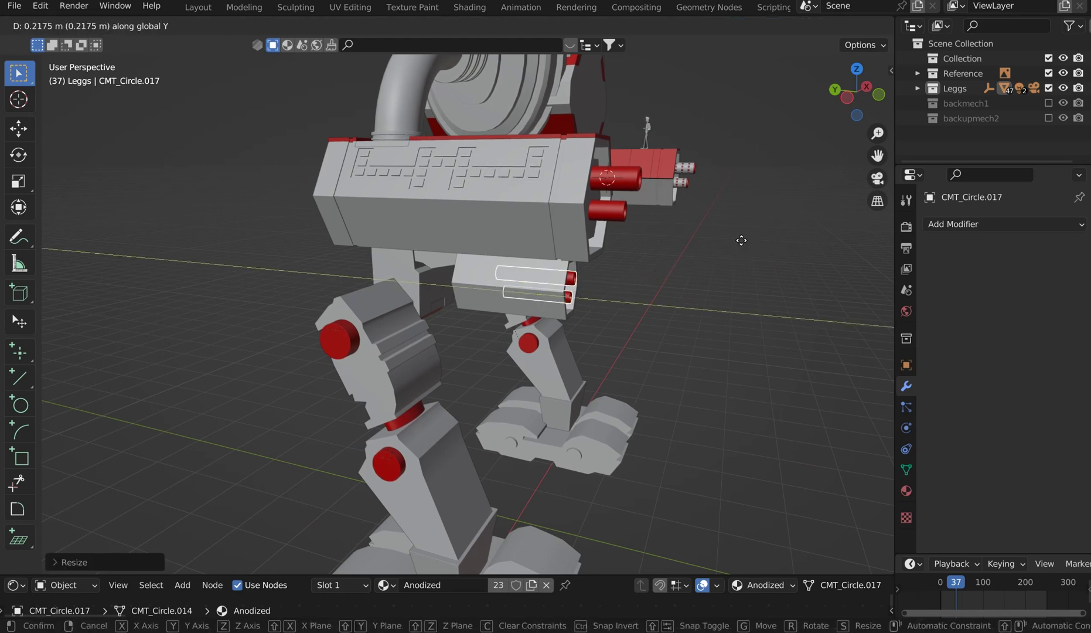
left_click(744, 242)
Apply the scale of the small pod's barrels.
key("ctrl+a")
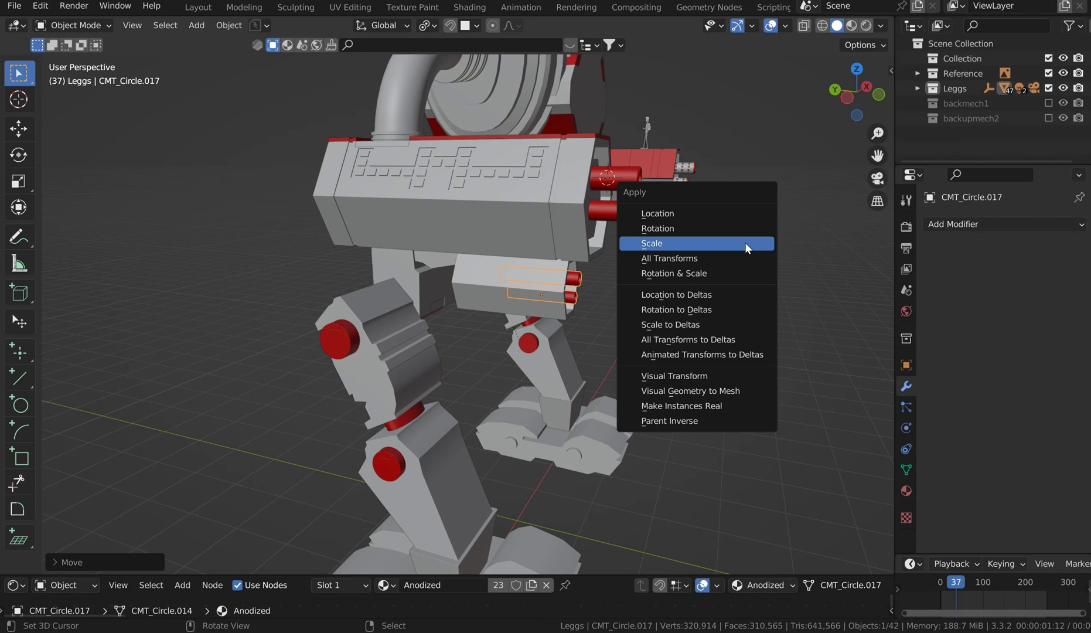
left_click(744, 242)
middle_click_drag(714, 256, 655, 256)
middle_click_drag(667, 335, 504, 310)
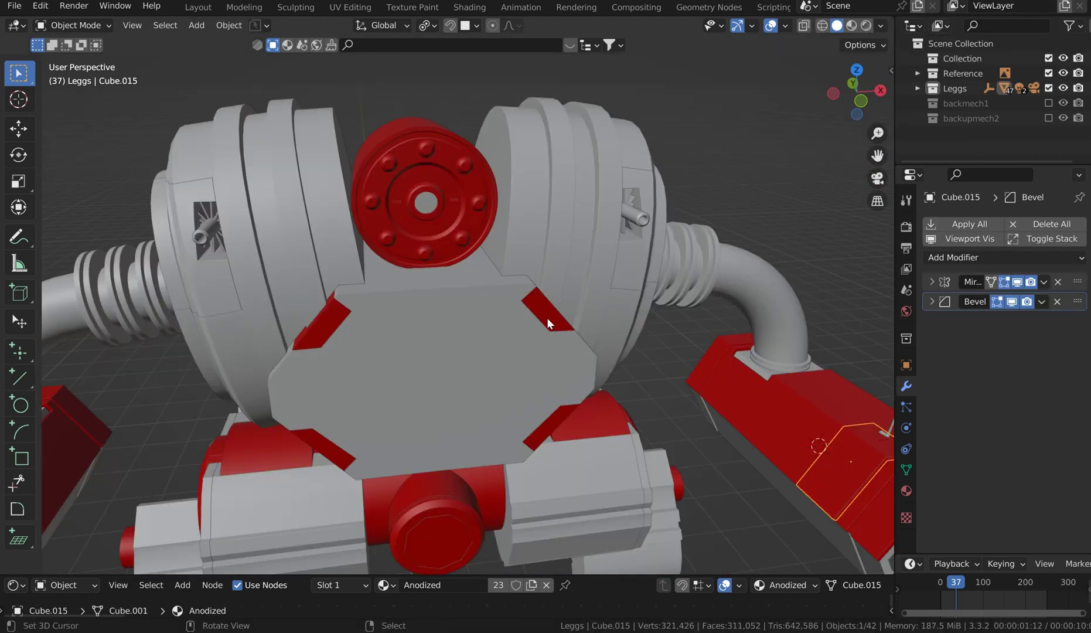
Select the grey octagonal front plate beneath the round red detail between the two shoulder drums.
middle_click_drag(546, 318, 474, 313)
left_click(472, 309)
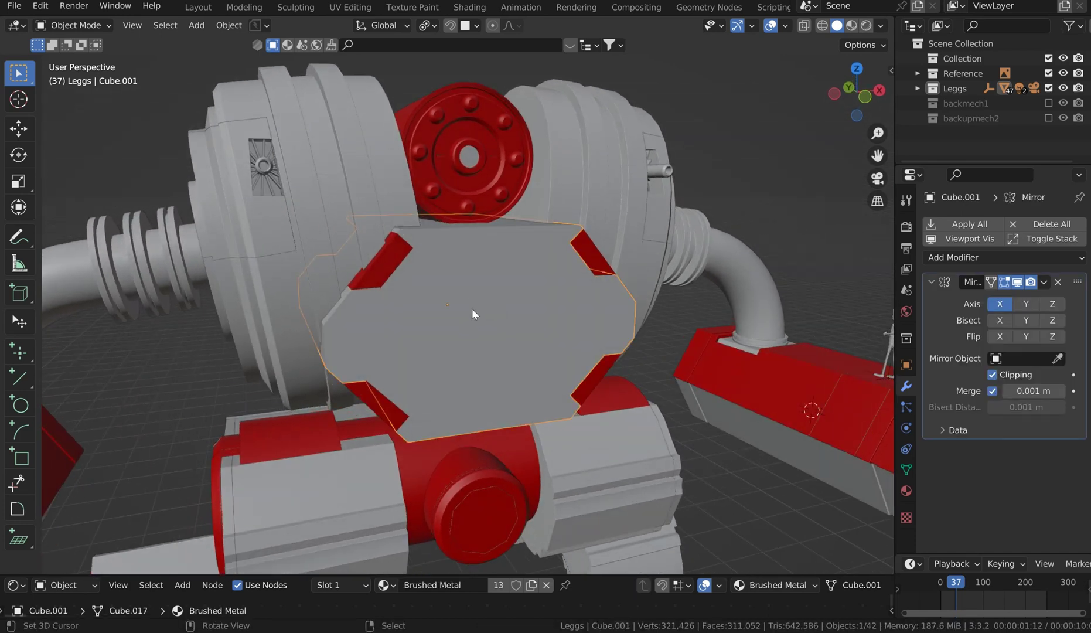
key("ctrl+shift+x")
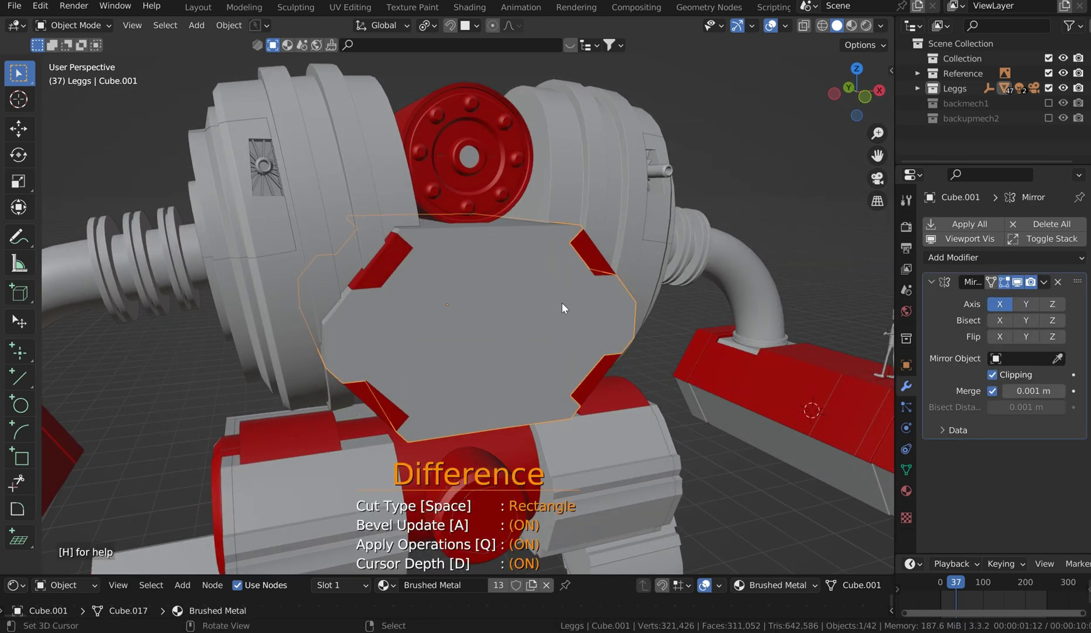
key("t")
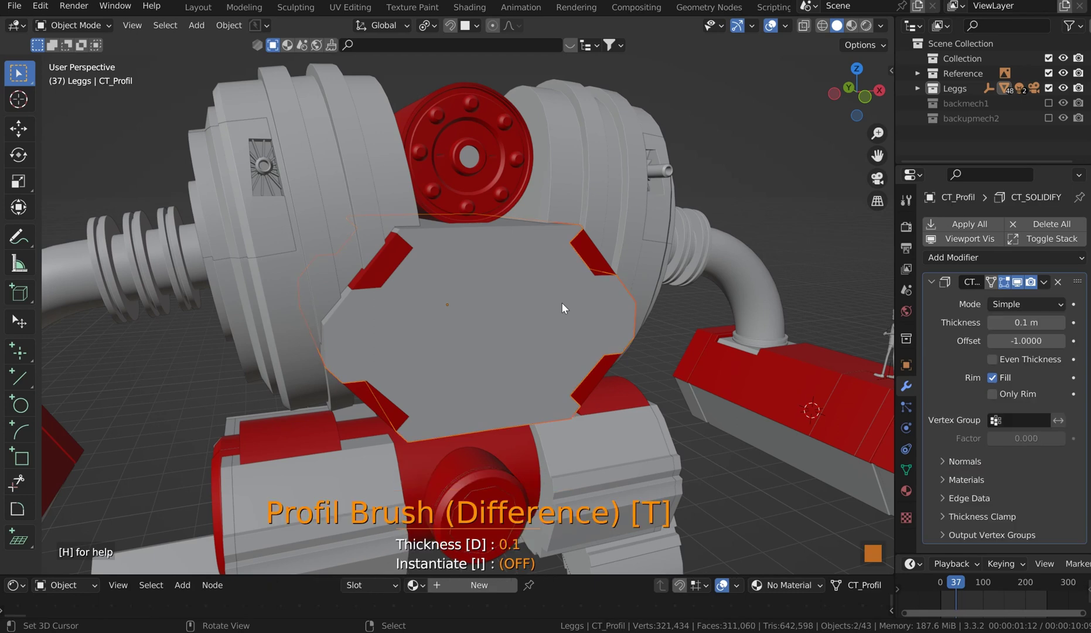
key("x")
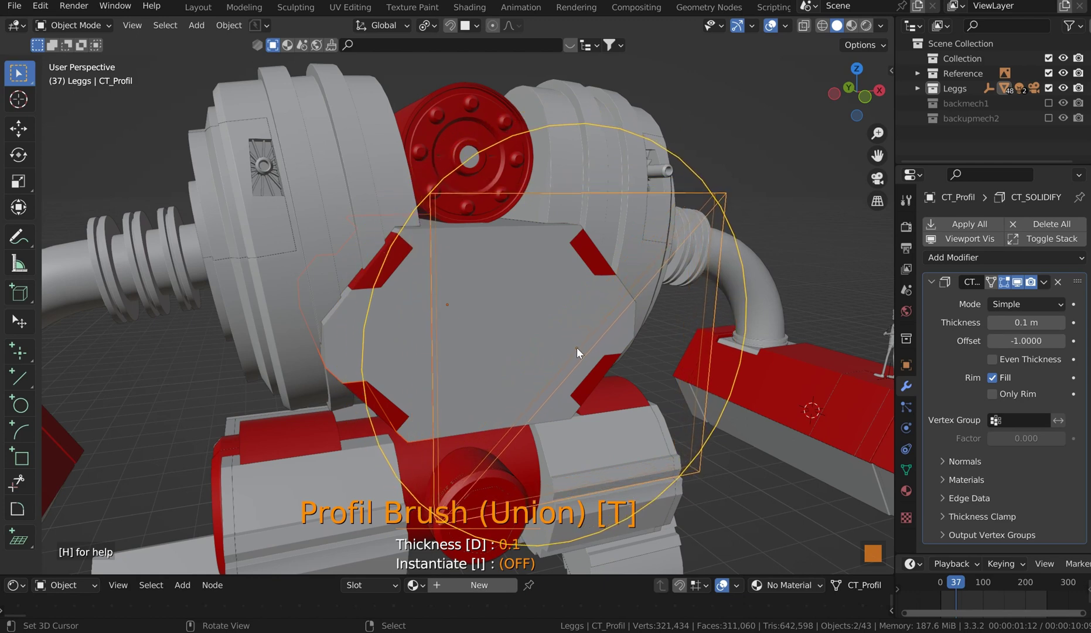
scroll(576, 348, "up", 1)
scroll(575, 348, "up", 2)
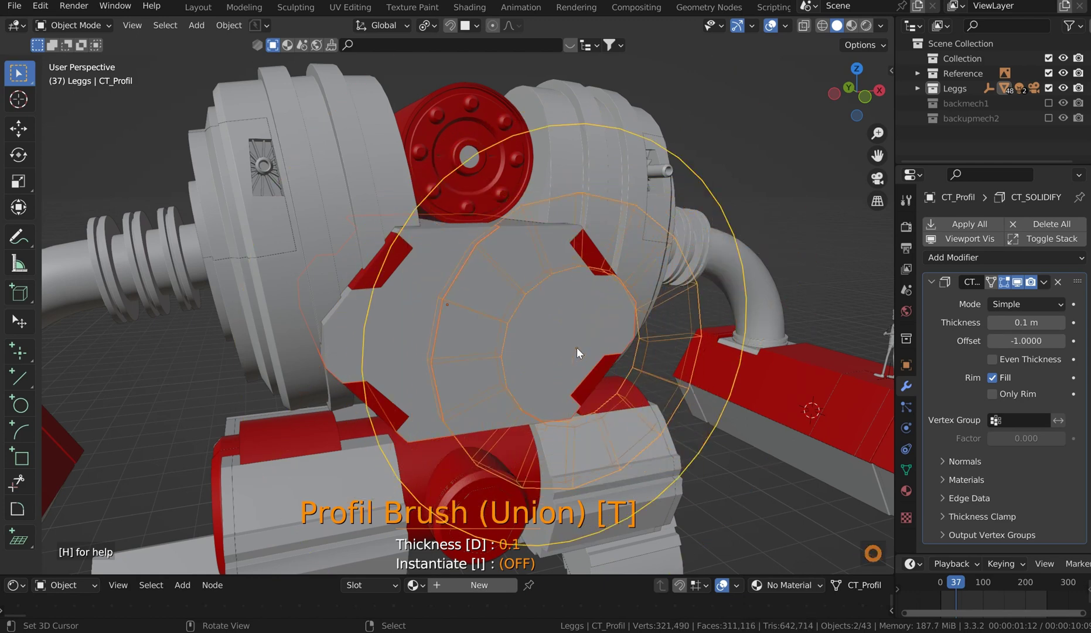
scroll(576, 349, "up", 4)
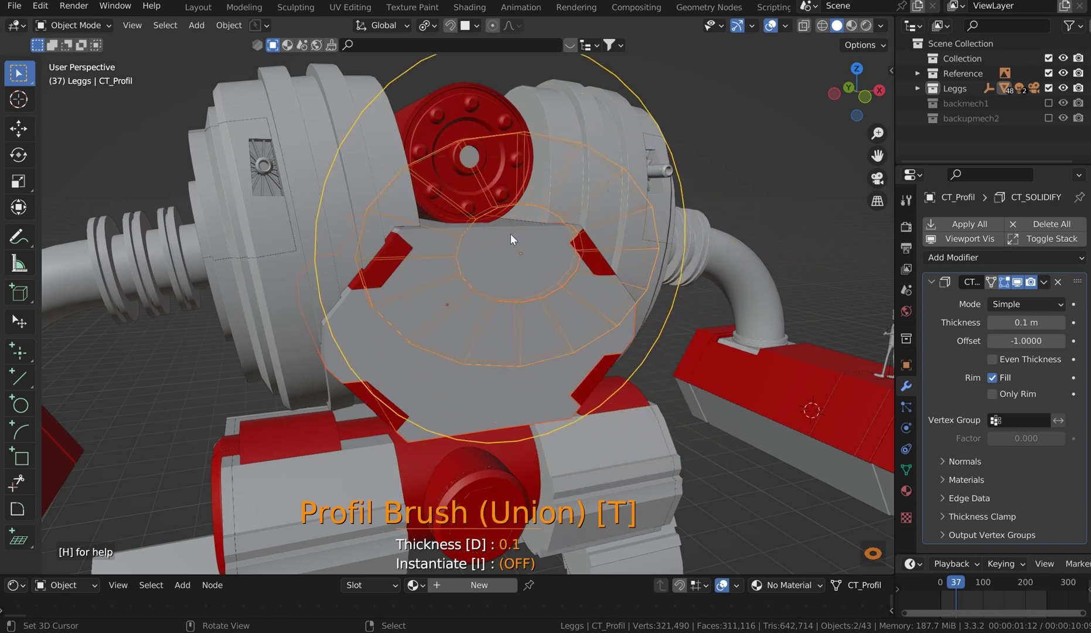
scroll(562, 309, "up", 1)
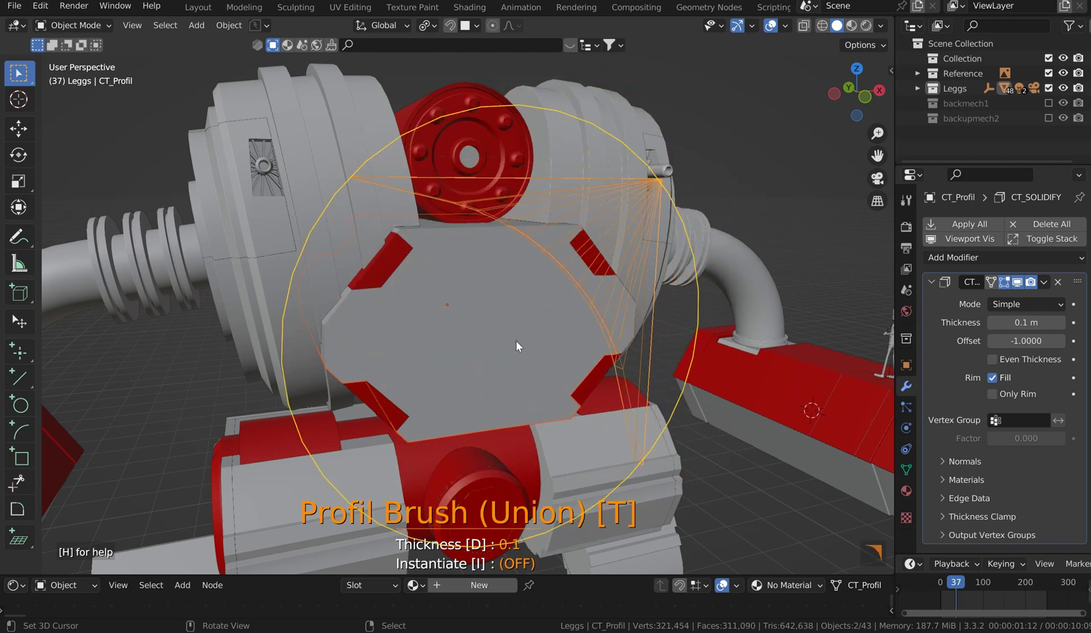
scroll(531, 363, "up", 4)
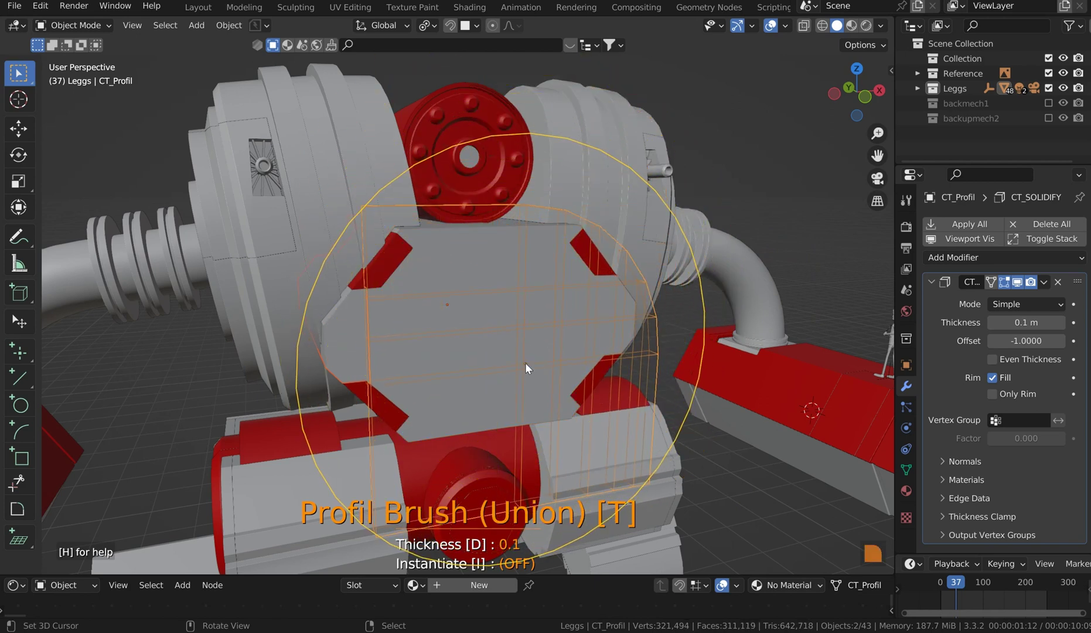
scroll(525, 368, "up", 4)
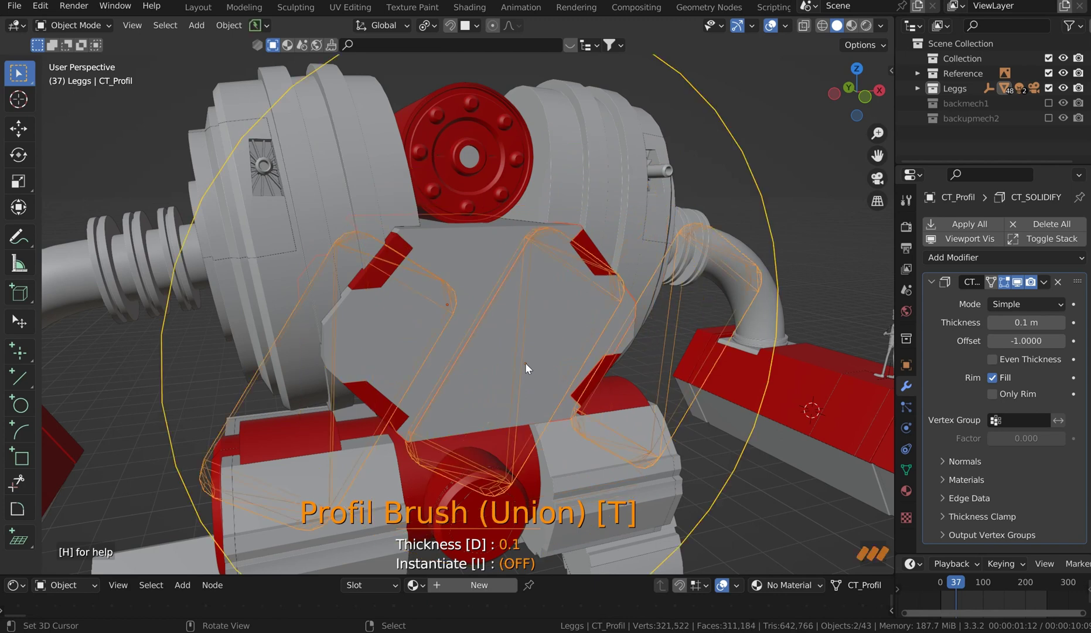
scroll(524, 368, "up", 1)
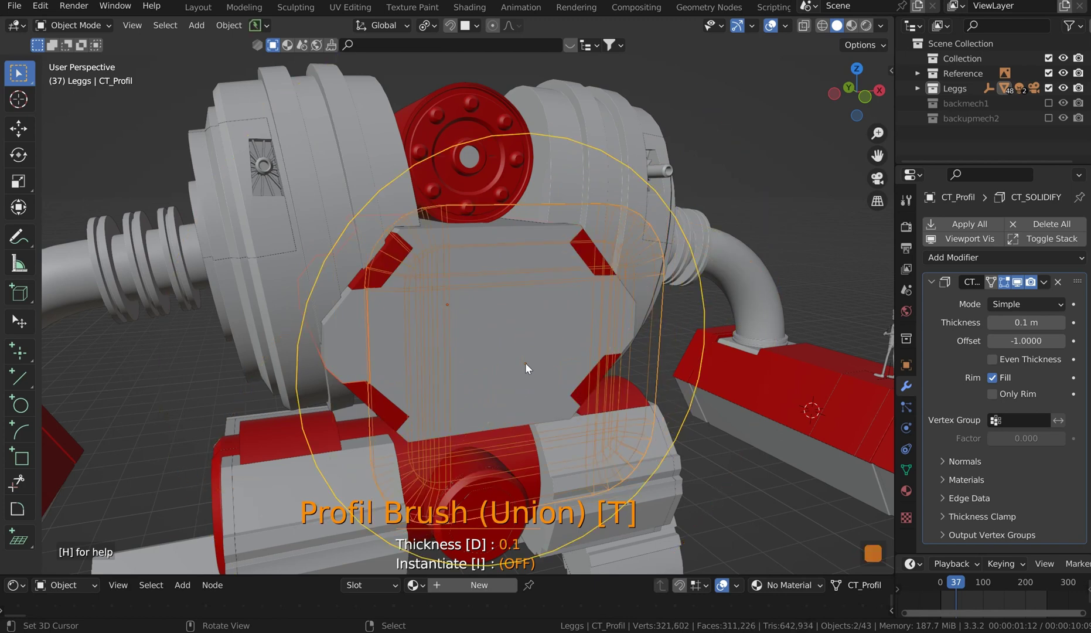
scroll(524, 368, "up", 1)
scroll(525, 368, "up", 1)
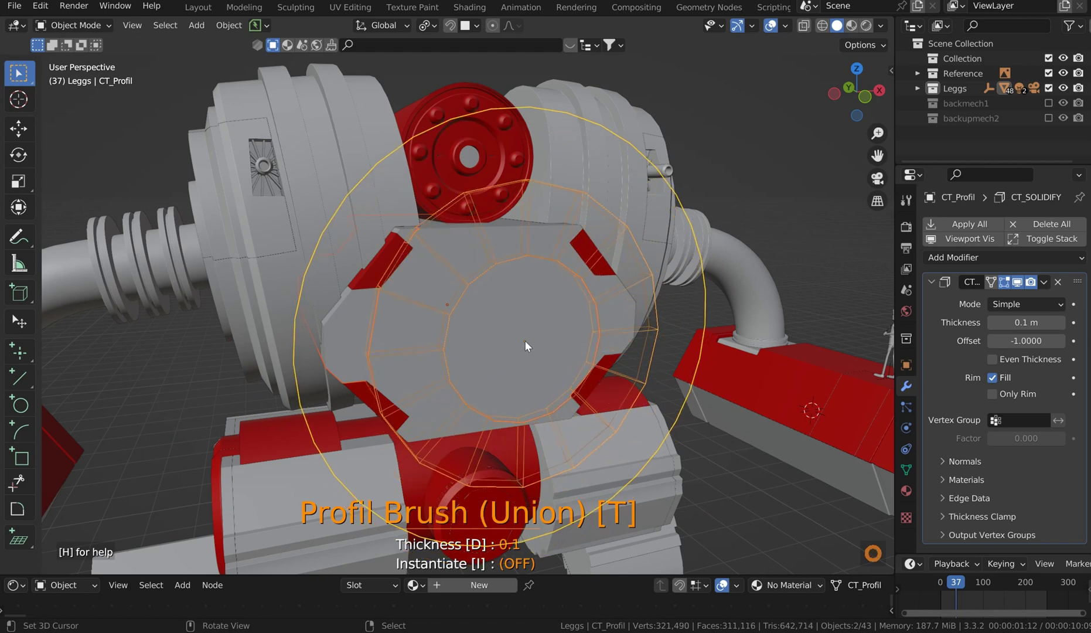
scroll(477, 331, "up", 1)
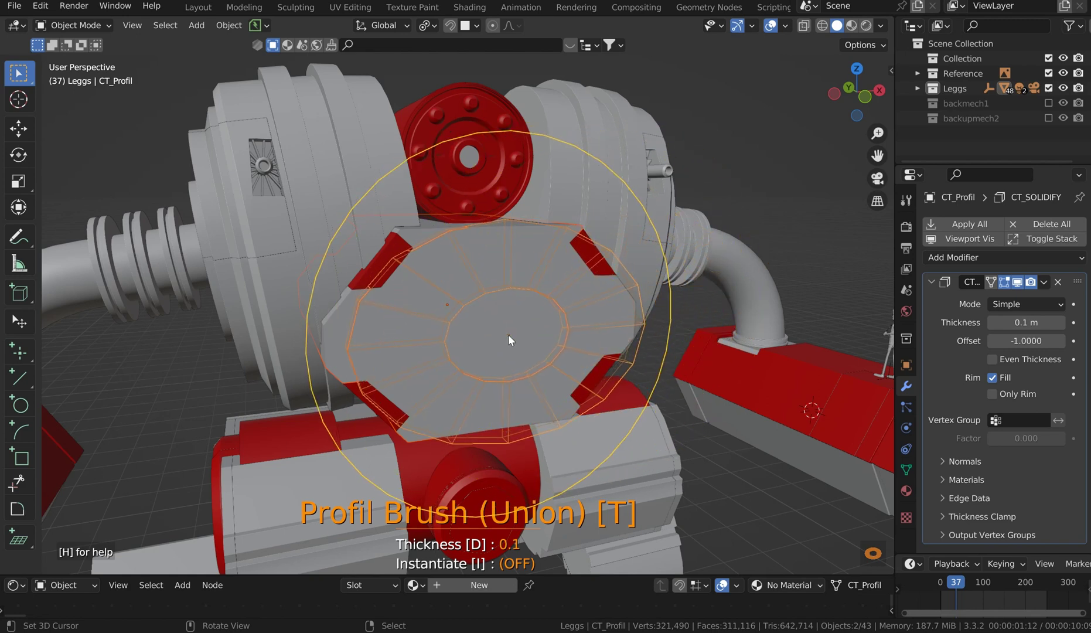
key("s")
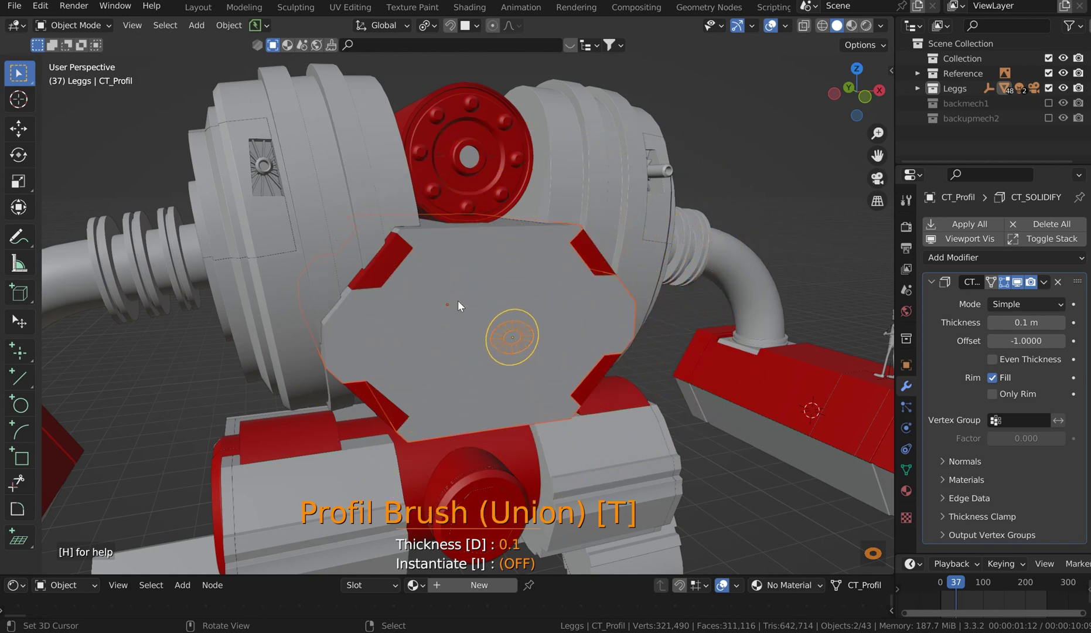
key("s")
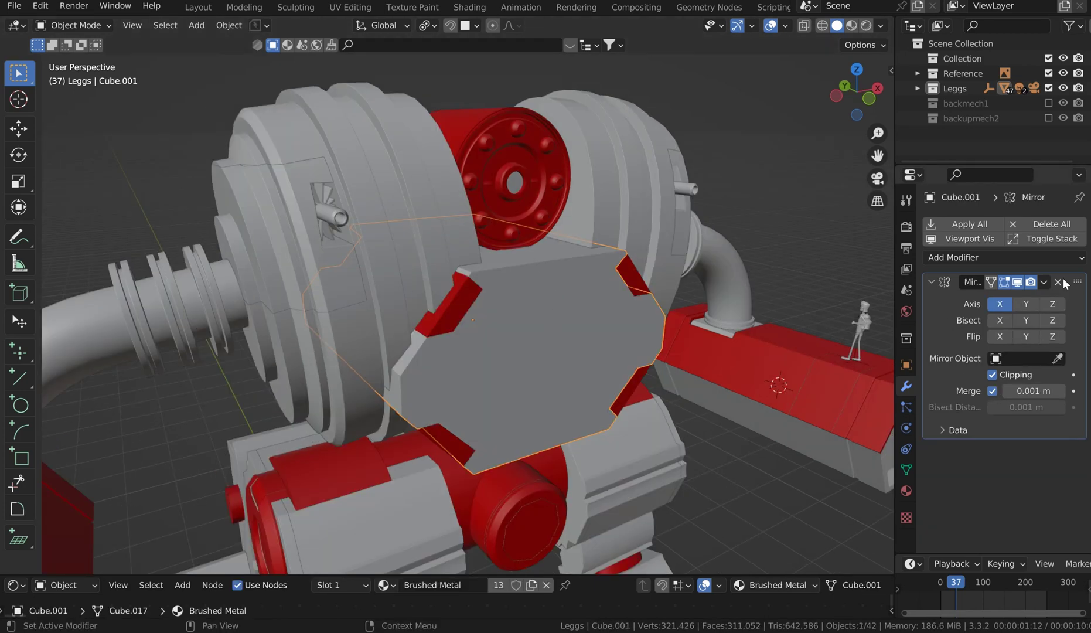
Apply the Mirror modifier of the front plate.
left_click(1045, 282)
left_click(999, 295)
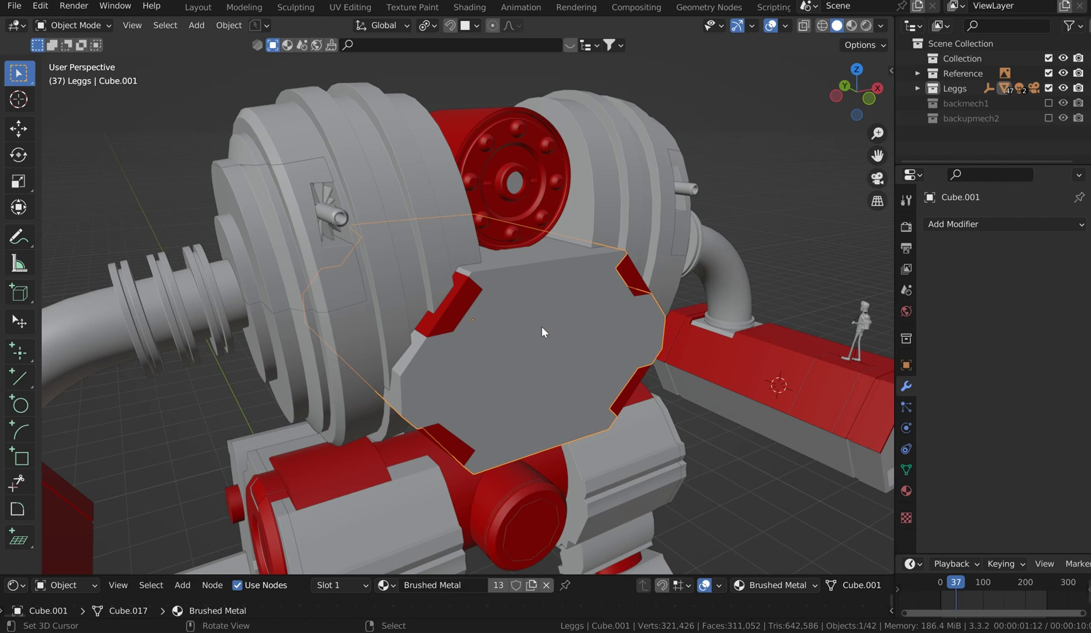
scroll(543, 328, "up", 3)
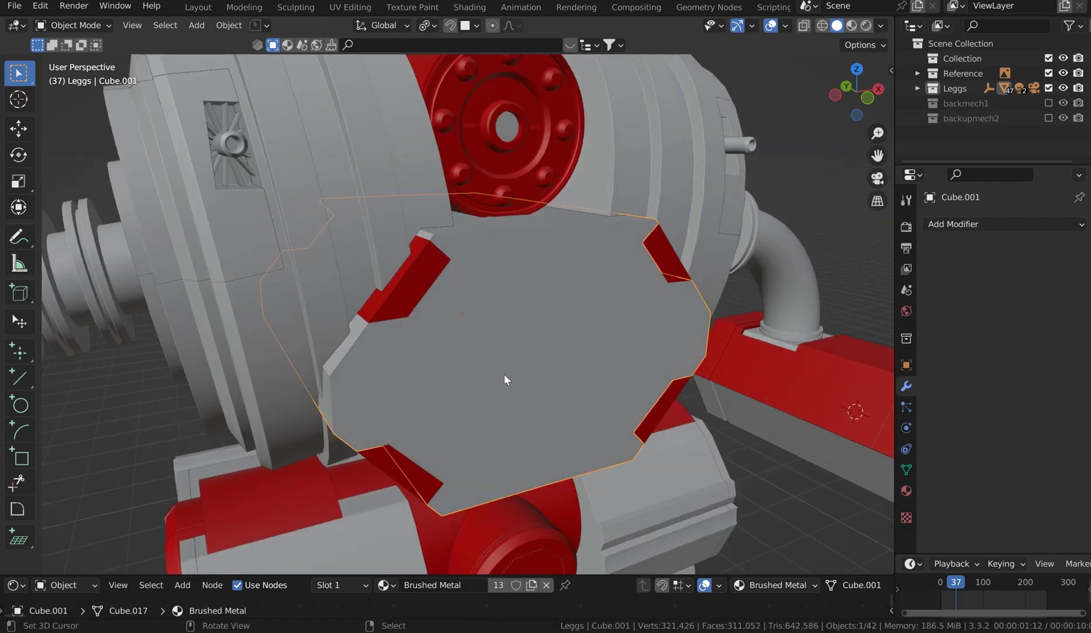
key("Tab")
key("Escape")
key("ctrl+shift+x")
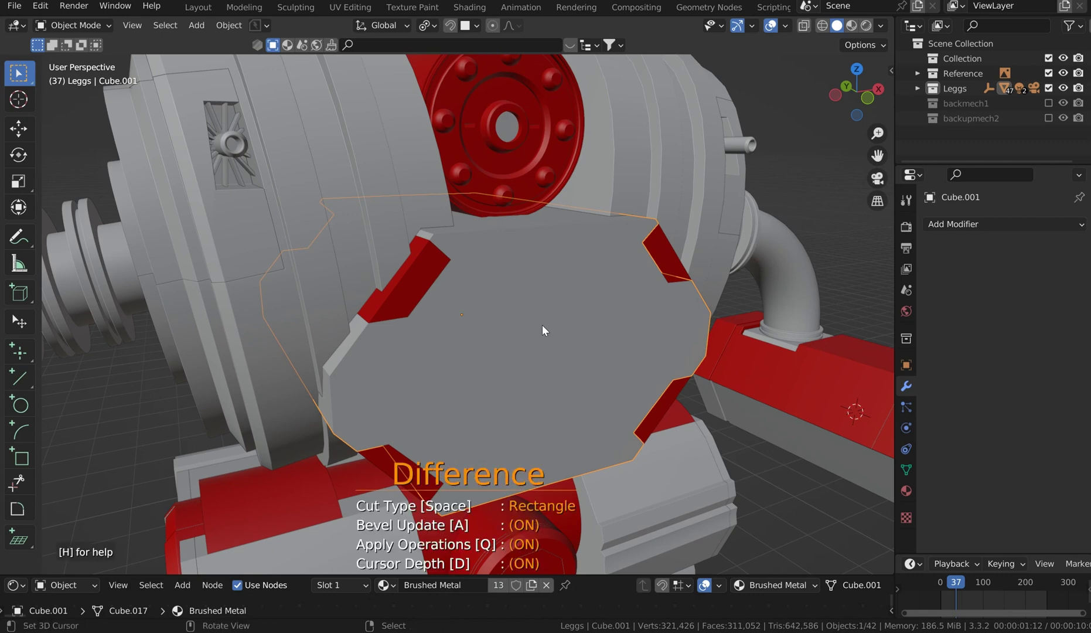
key("p")
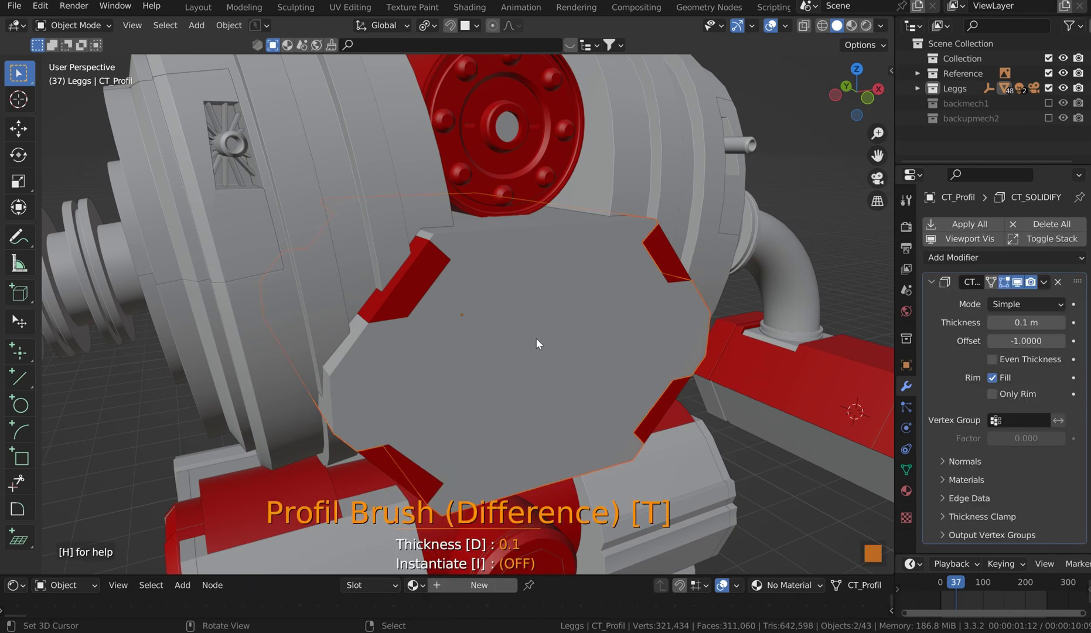
key("t")
key("t")
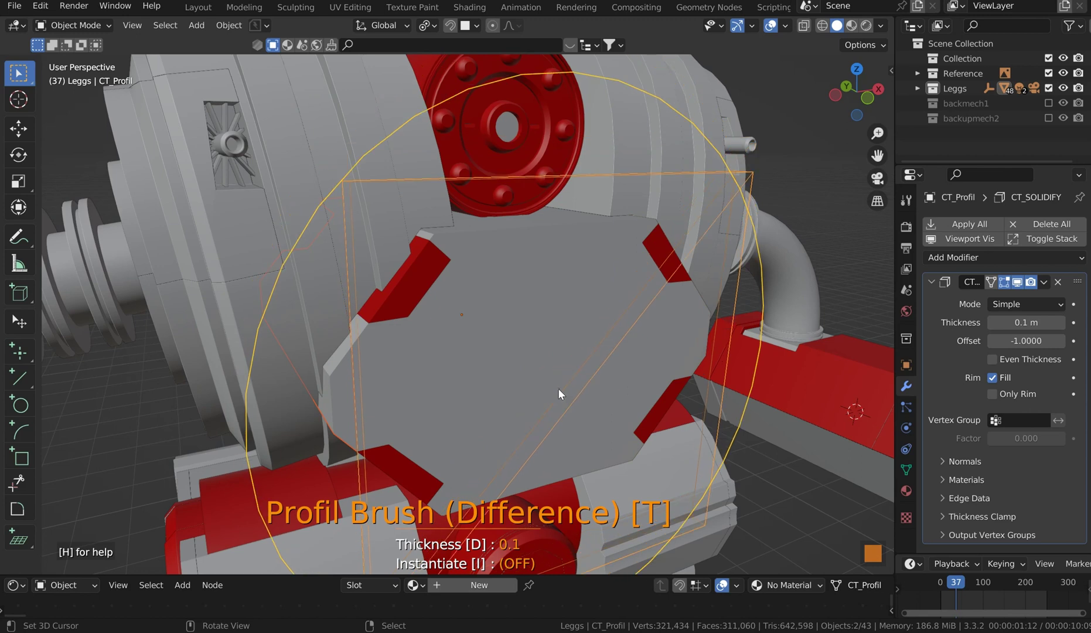
key("t")
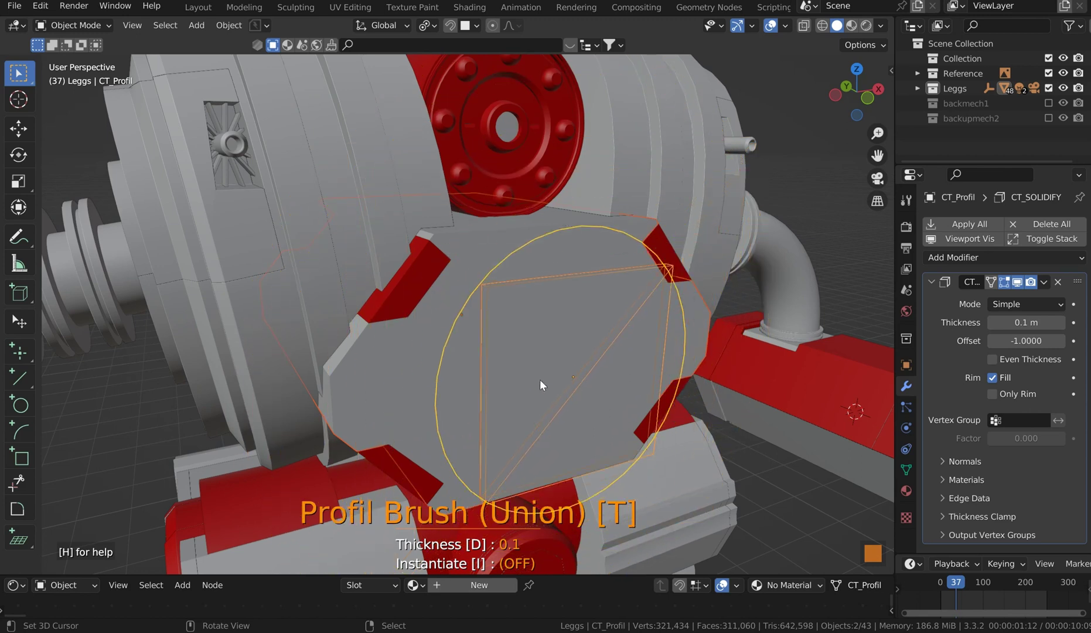
key("KP_1")
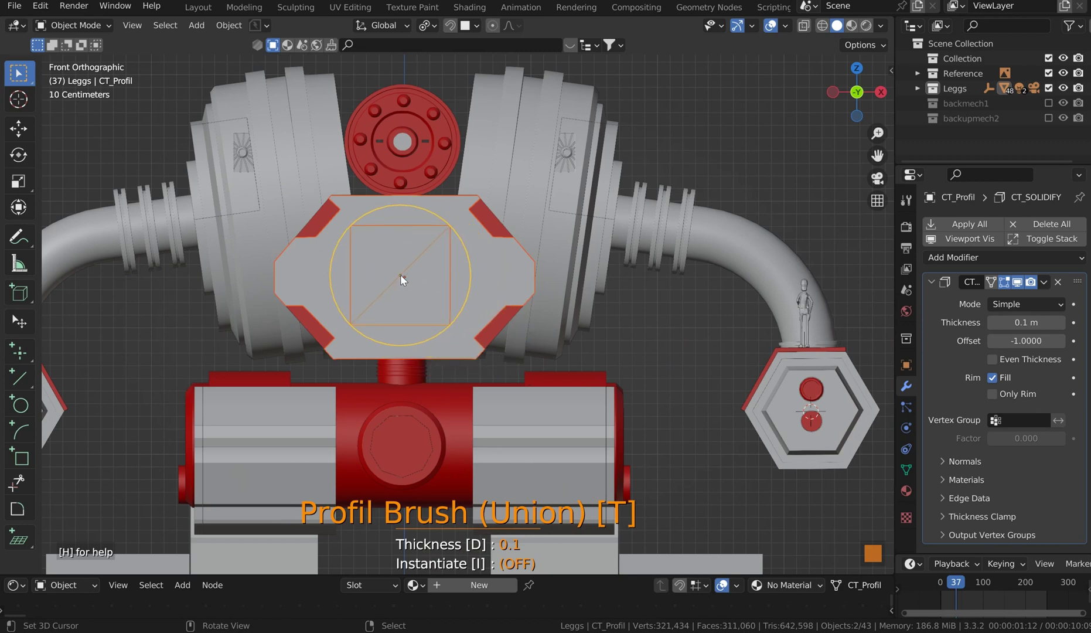
key("x")
key("x")
key("x")
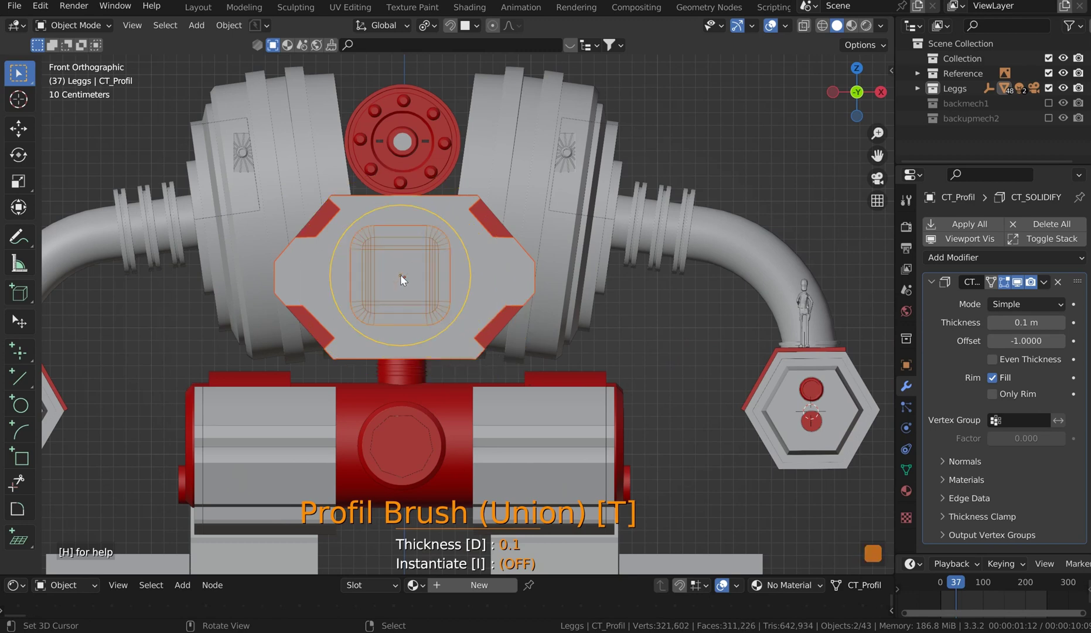
key("x")
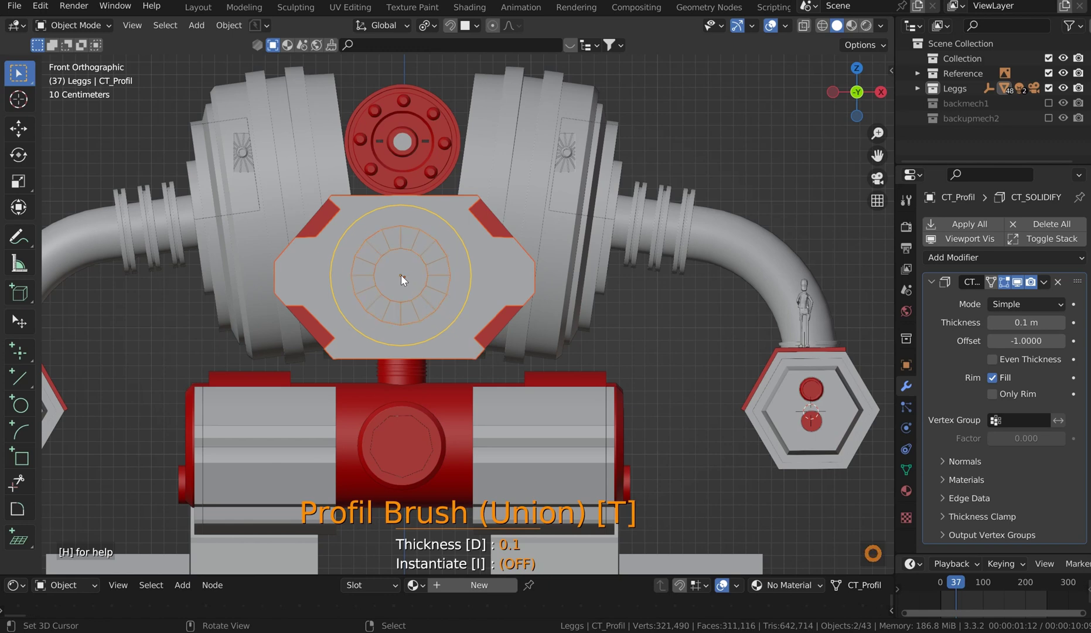
left_click_drag(400, 274, 402, 279)
middle_click_drag(402, 279, 606, 309)
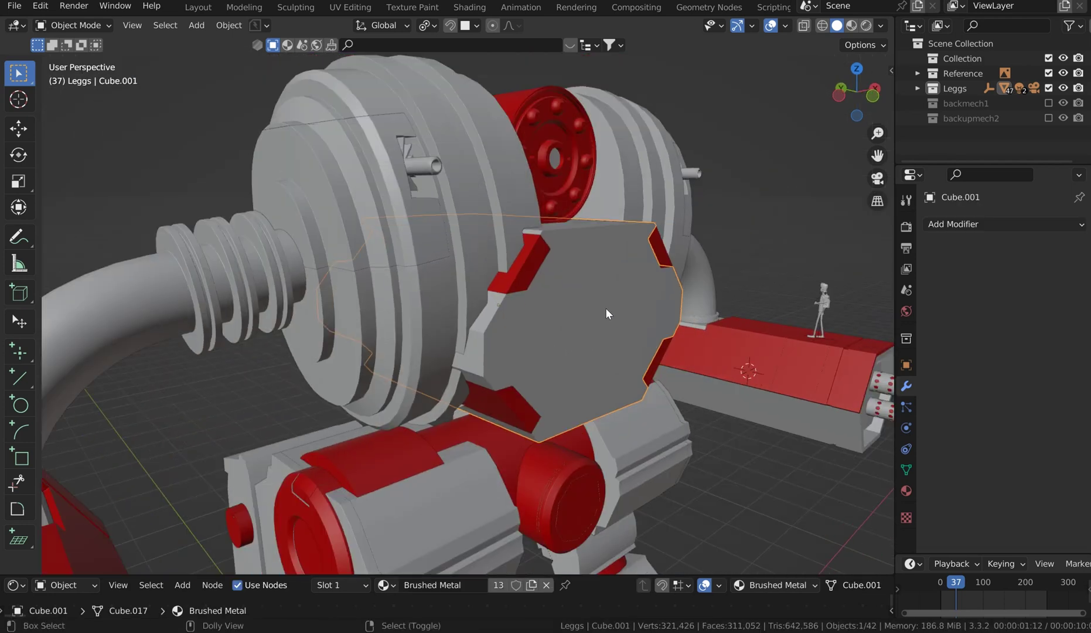
Stamp the ring-shaped Profil Brush with thickness -0.26 onto the center of the front plate, enlarging and aligning it in the front orthographic view.
key("ctrl+shift+x")
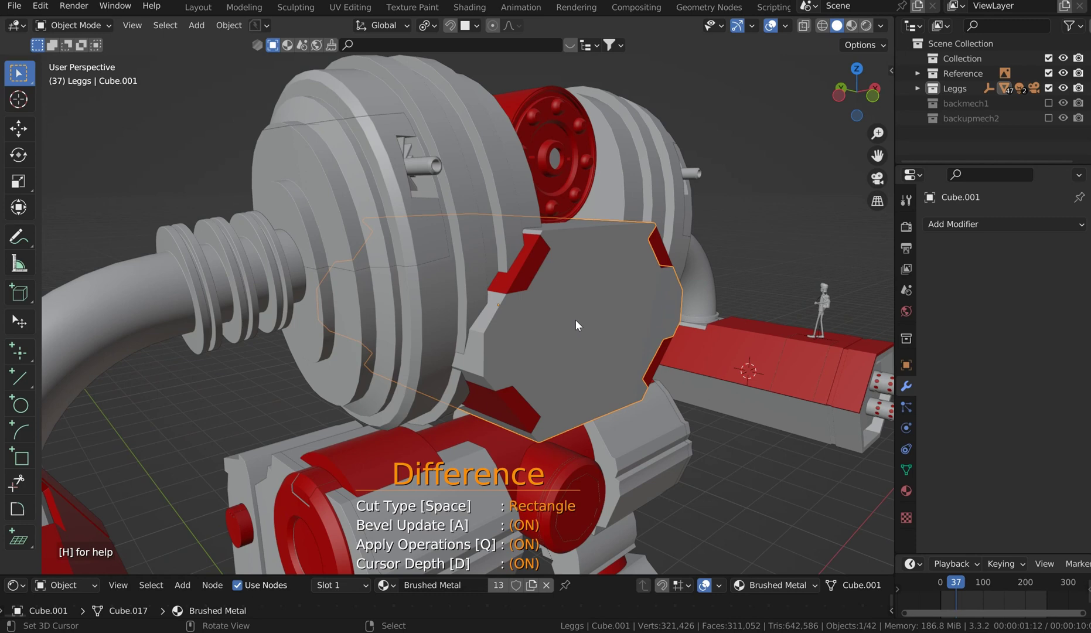
key("p")
key("s")
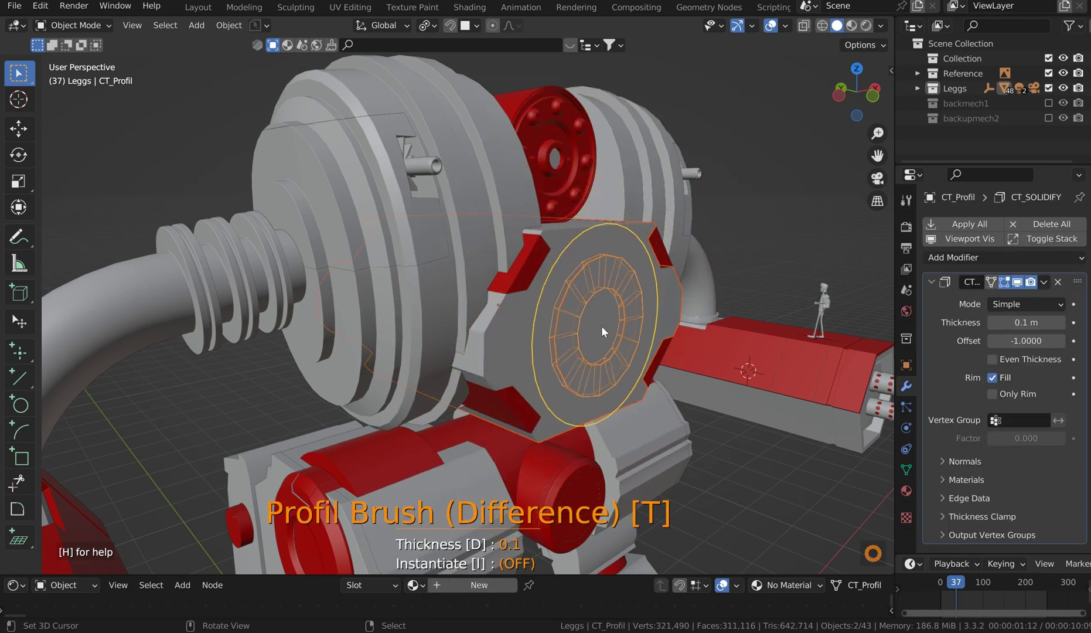
key("d")
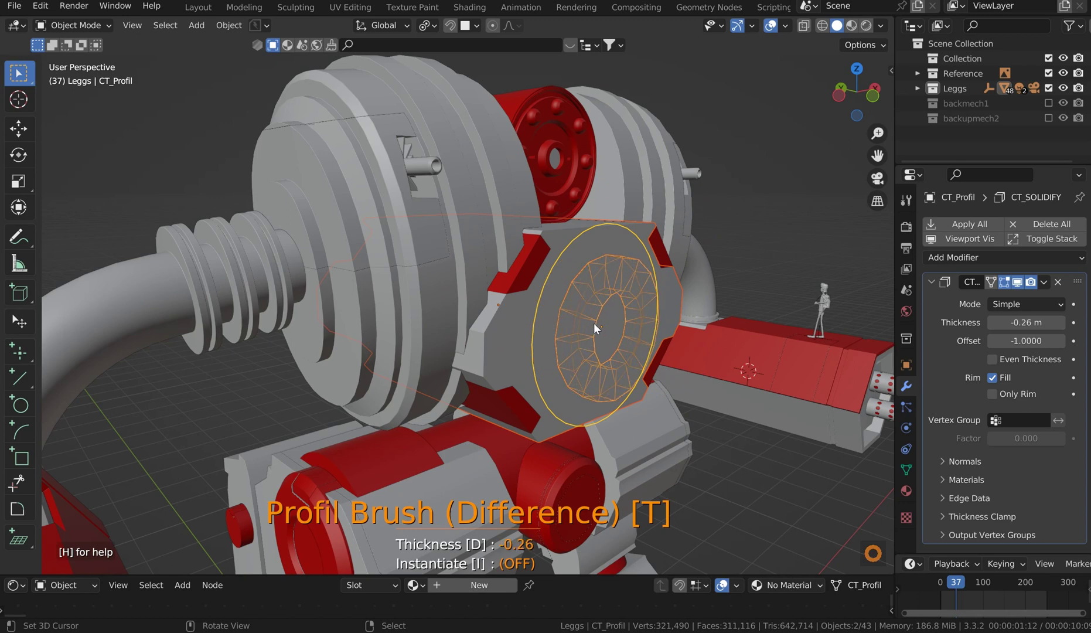
key("KP_1")
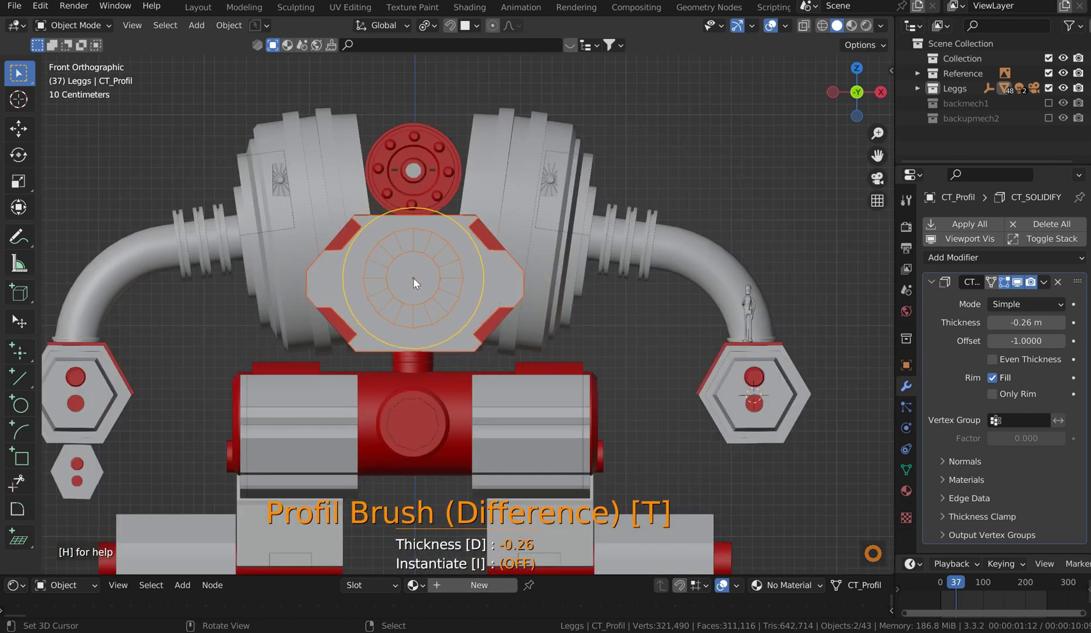
key("s")
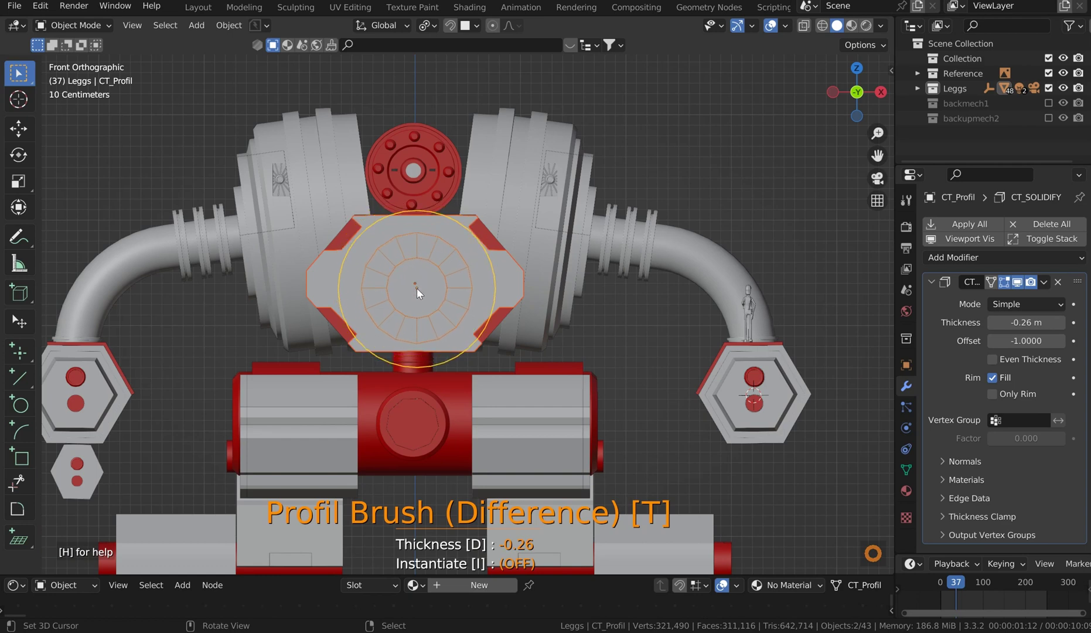
left_click(414, 283)
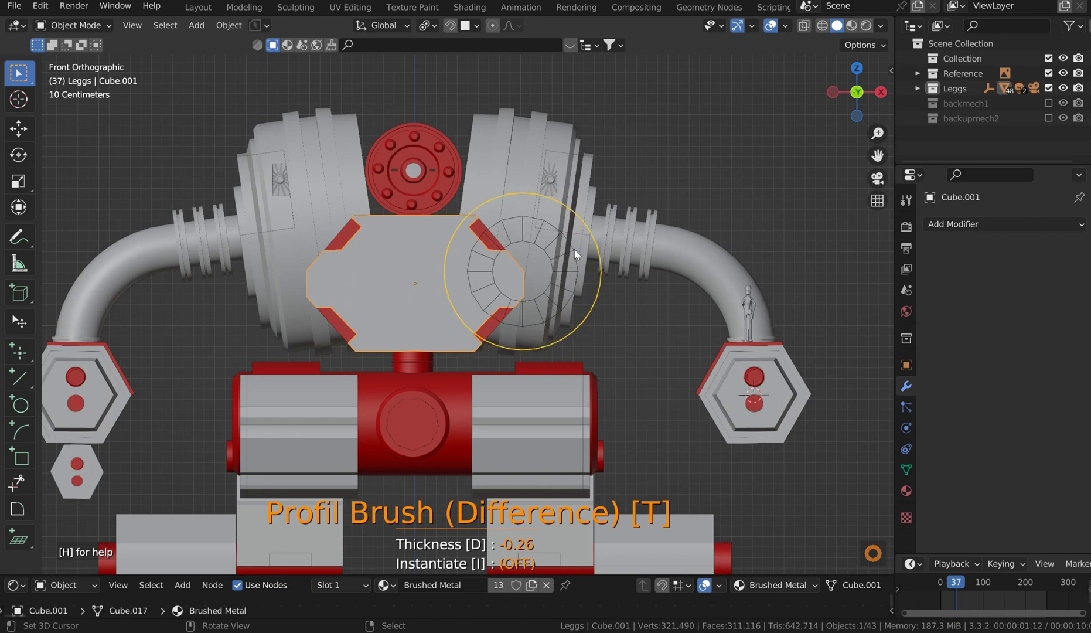
middle_click_drag(575, 251, 536, 350)
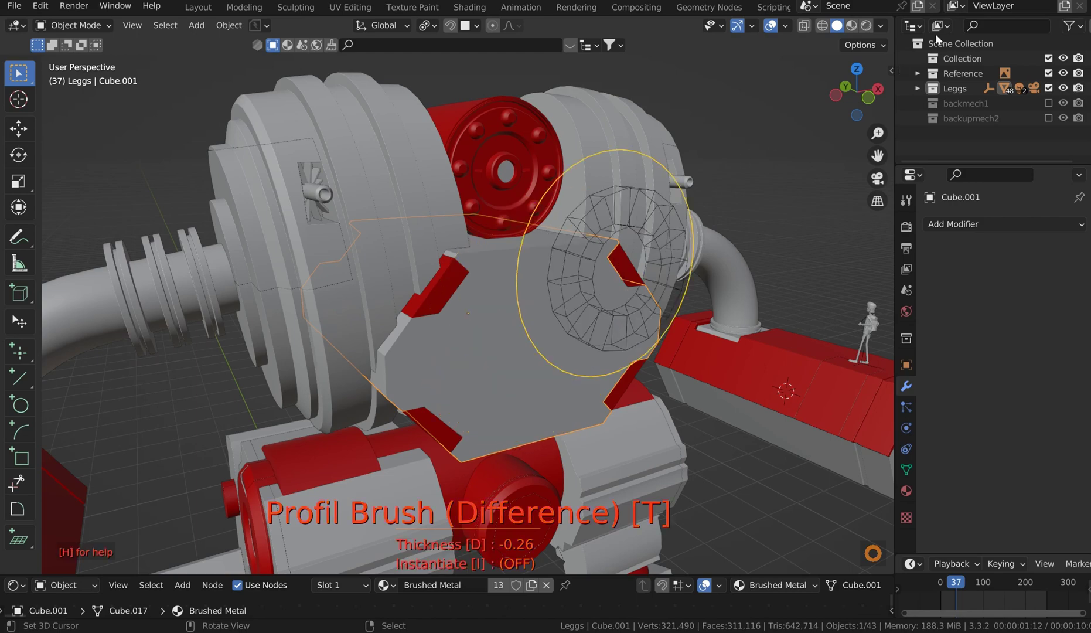
left_click(609, 266)
Bevel the ring's front outer edge loop into a single-segment chamfer.
mouse_move(609, 266)
middle_mouse_down()
mouse_move(661, 205)
mouse_move(710, 178)
mouse_move(802, 237)
mouse_move(773, 236)
mouse_move(644, 291)
mouse_move(648, 298)
mouse_move(575, 260)
mouse_move(631, 292)
middle_mouse_up()
scroll(629, 288, "up", 3)
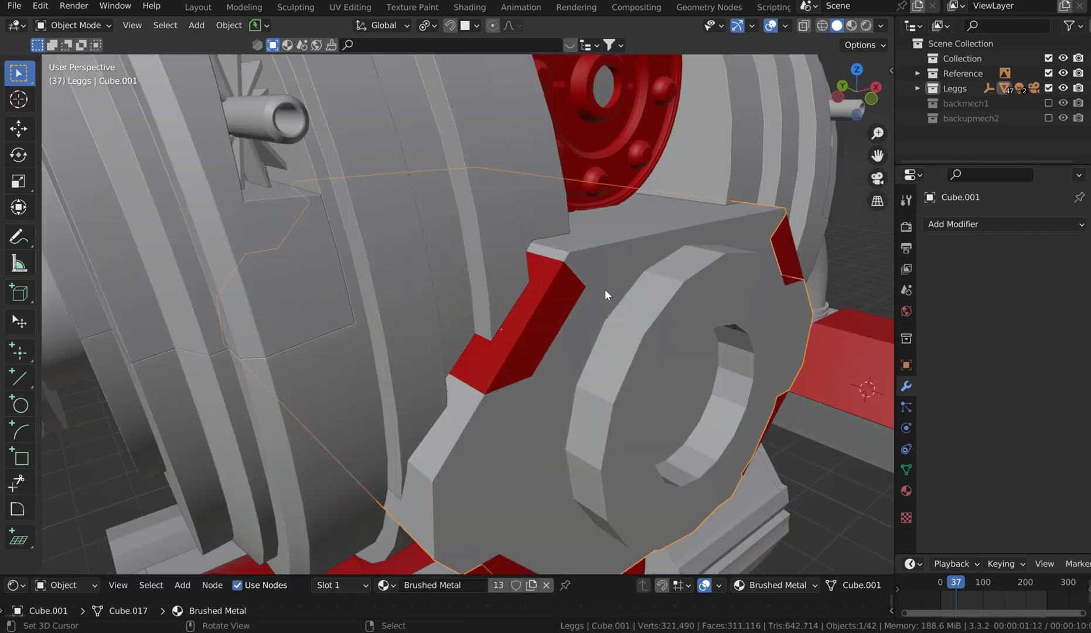
key("Tab")
left_click(663, 301)
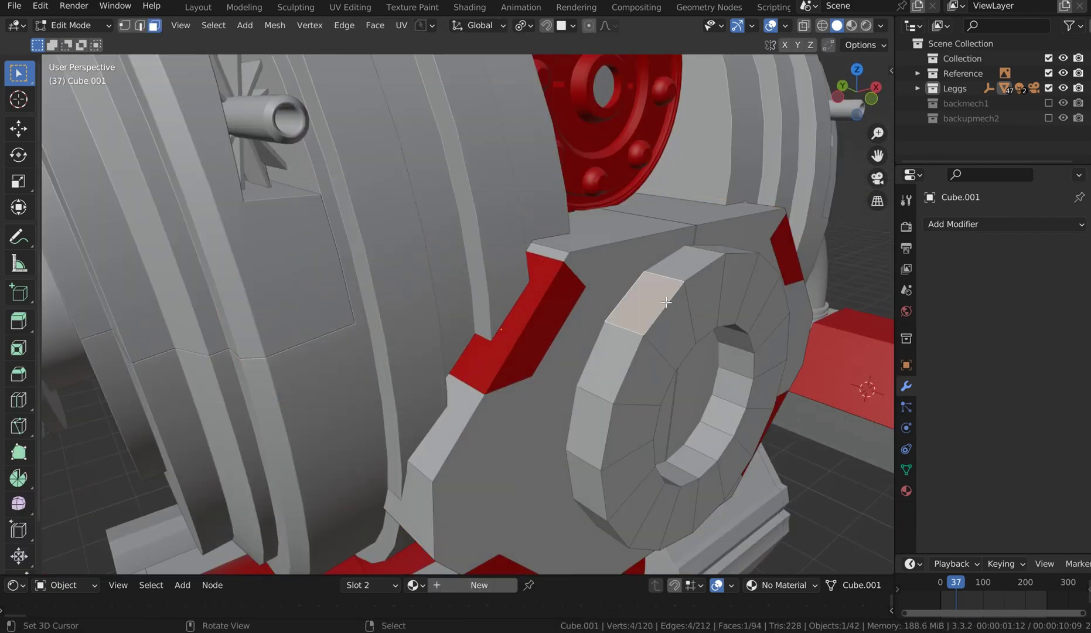
key("2")
left_click(661, 307, "alt")
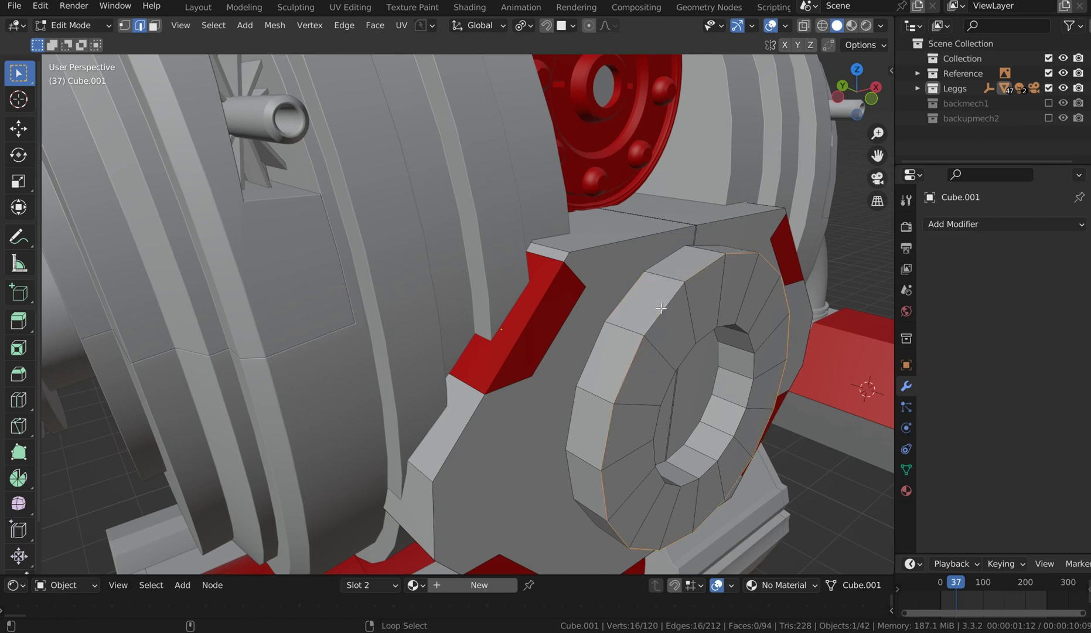
key("ctrl+b")
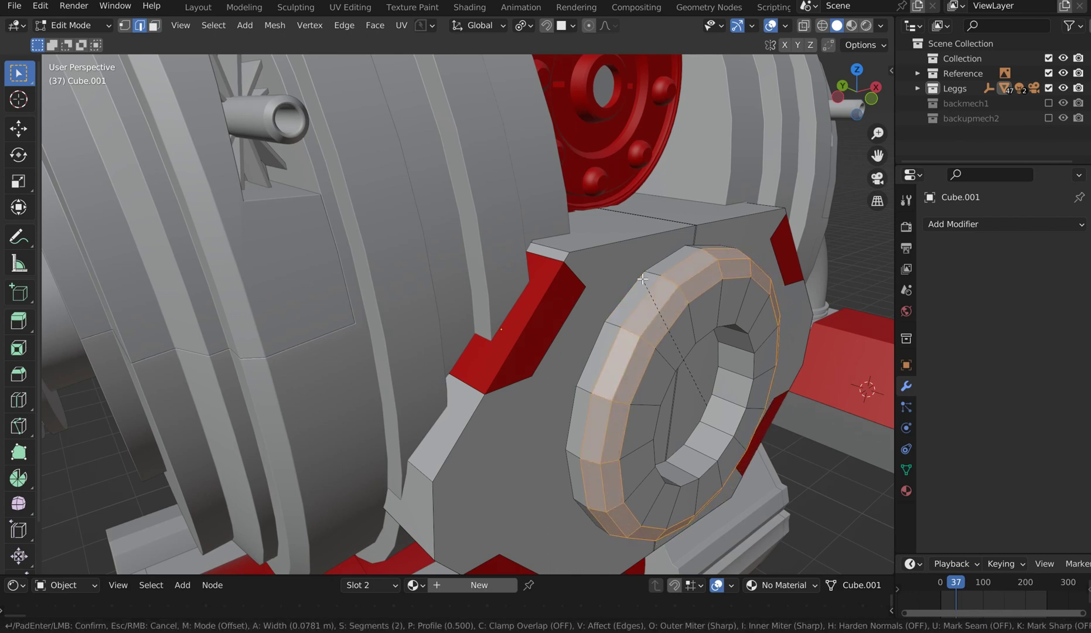
left_click(645, 275)
Add two concentric loop cuts around the ring's front face.
middle_click_drag(644, 275, 479, 227)
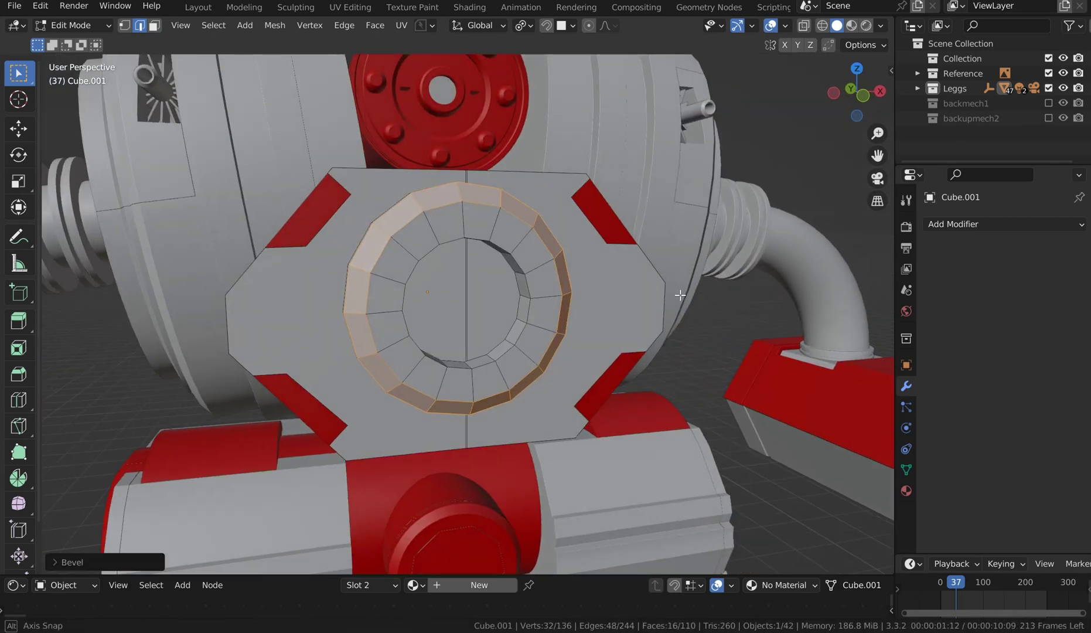
left_click(478, 240, "alt")
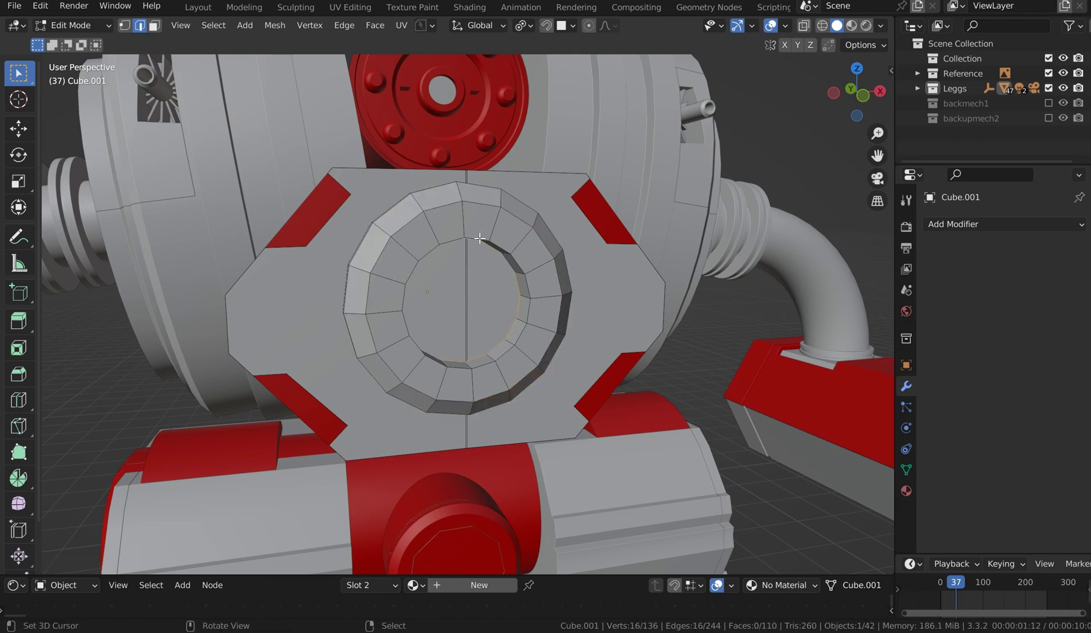
key("ctrl+r")
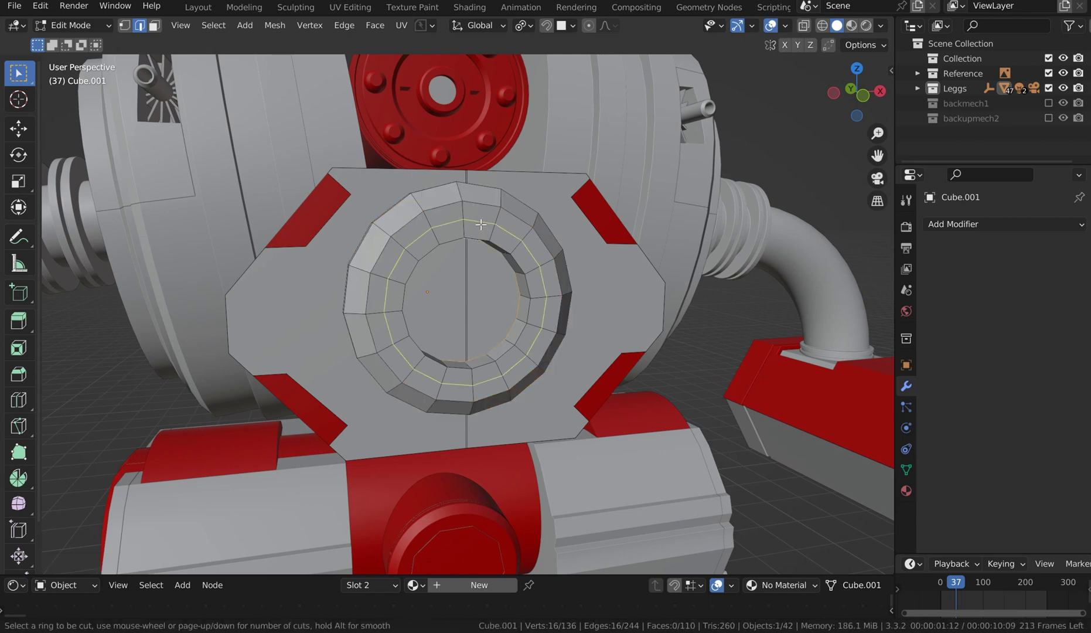
scroll(481, 225, "up", 1)
left_click(480, 225)
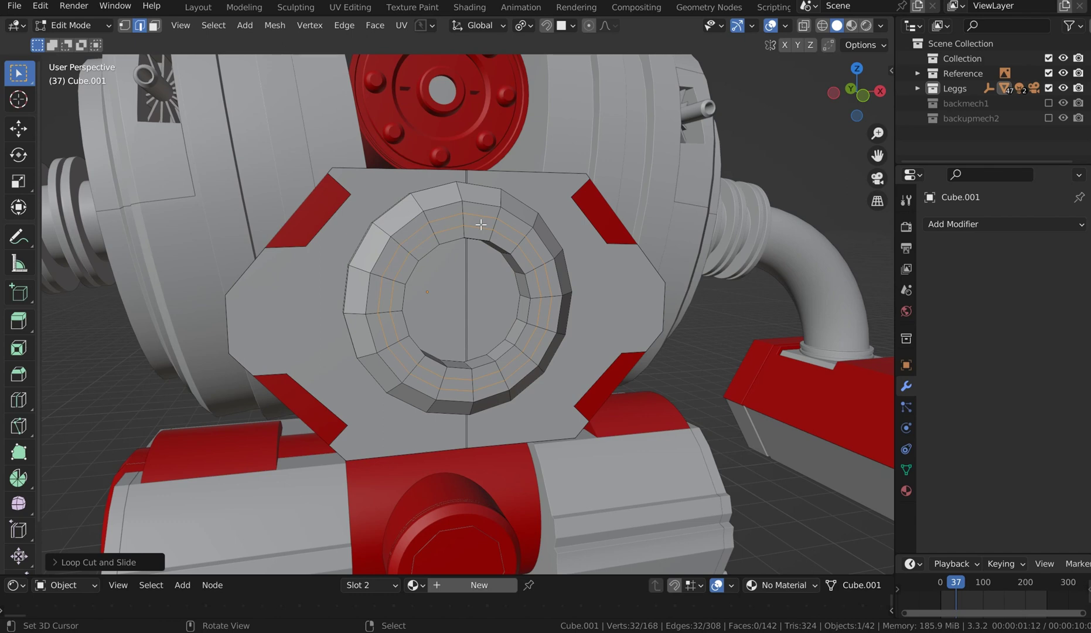
Bevel the two new edge loops into narrow bands and extrude the bands along their normals.
key("ctrl+b")
left_click(488, 220)
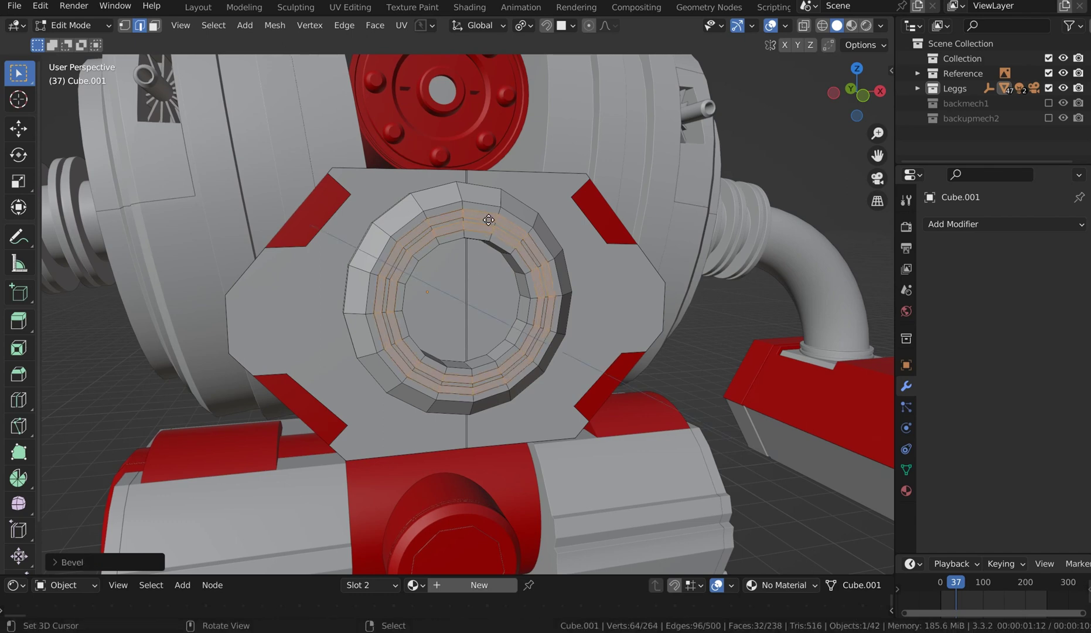
key("e")
left_click(486, 219)
Try to join the two halves of the plate's front face into a single face.
right_click(460, 279)
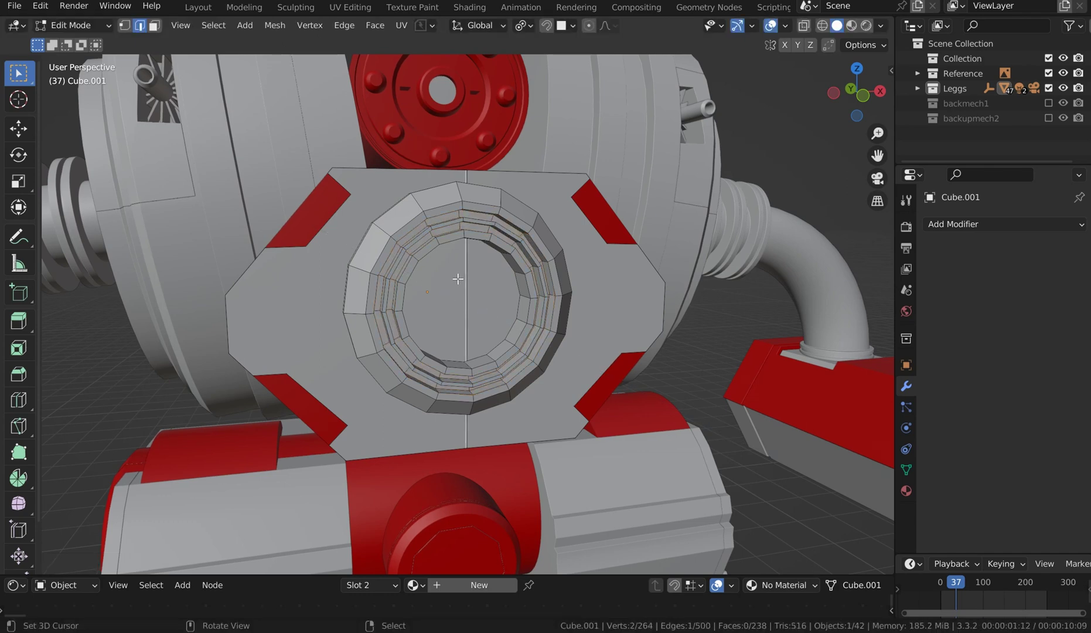
key("Tab")
right_click(456, 284)
left_click(487, 281, "shift")
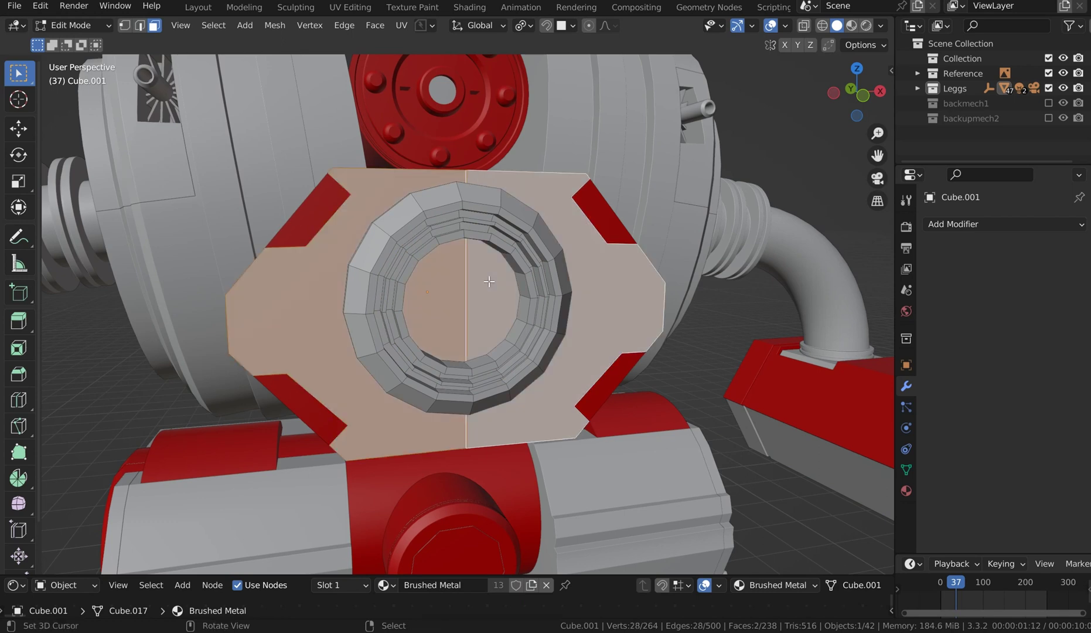
key("f")
key("ctrl+z")
key("ctrl+z")
Merge the doubled vertices at the upper end of the plate's front center seam at their center.
key("2")
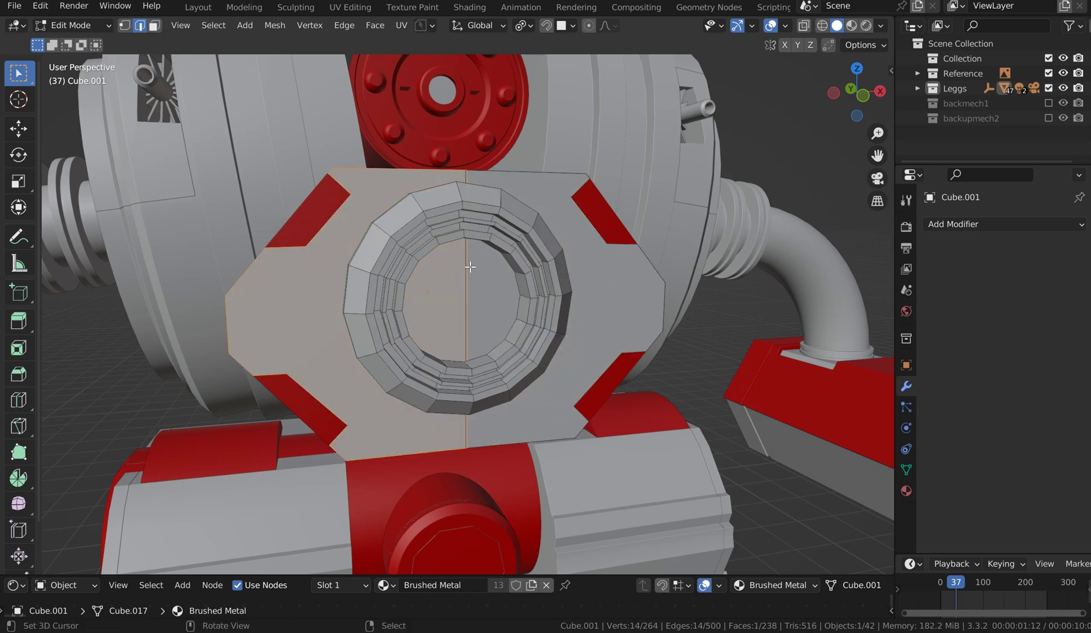
left_click(466, 273)
scroll(469, 272, "up", 3)
scroll(473, 273, "up", 4)
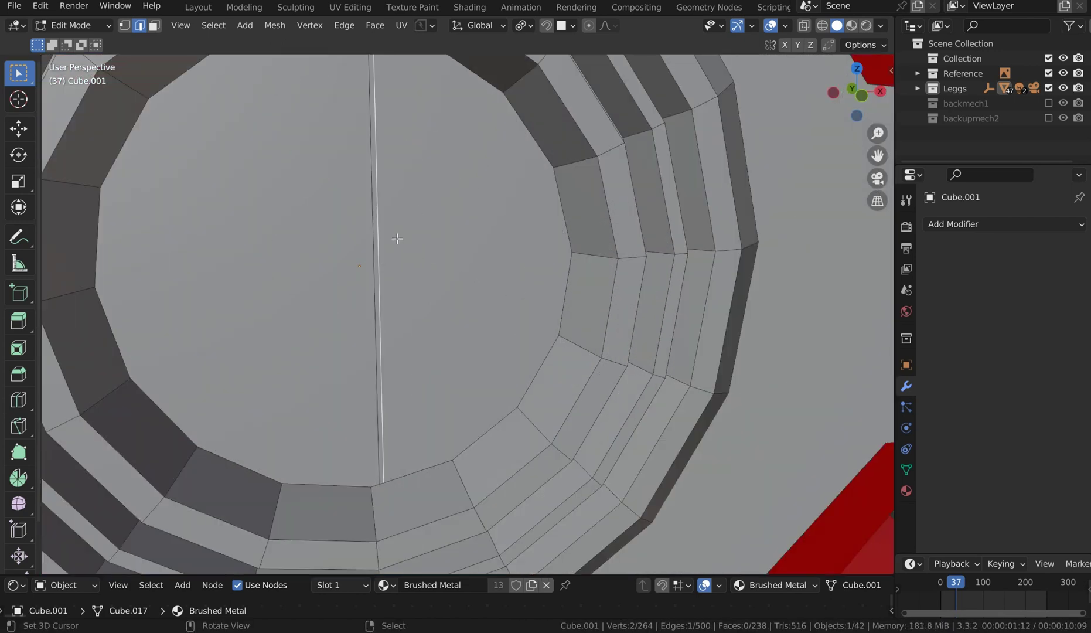
middle_click_drag(396, 236, 441, 235)
middle_click_drag(527, 145, 655, 109)
key("1")
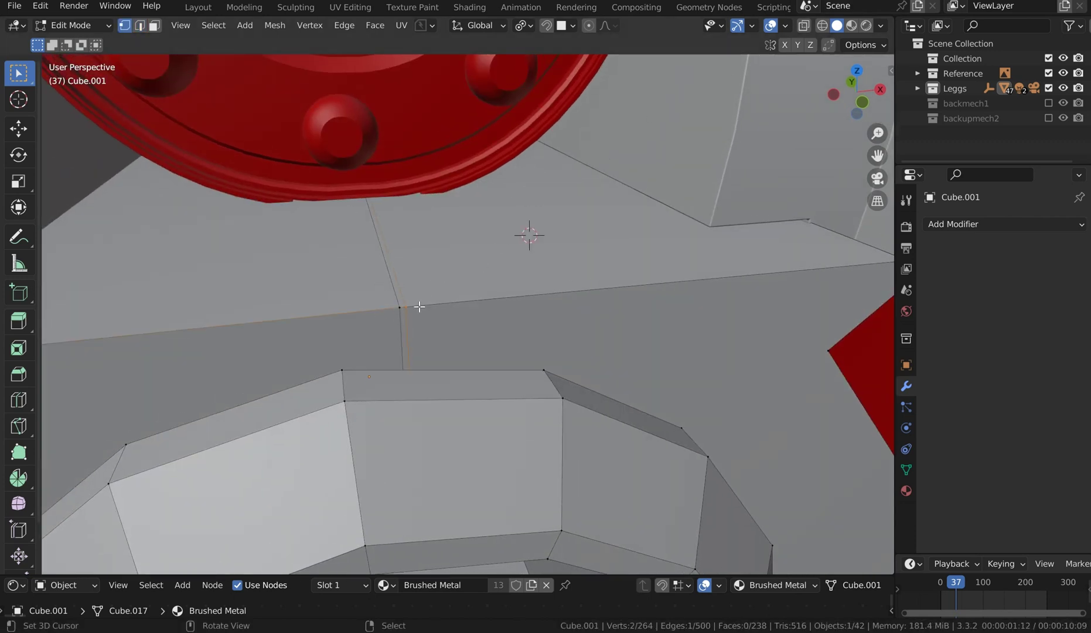
left_click_drag(430, 317, 363, 280)
key("m")
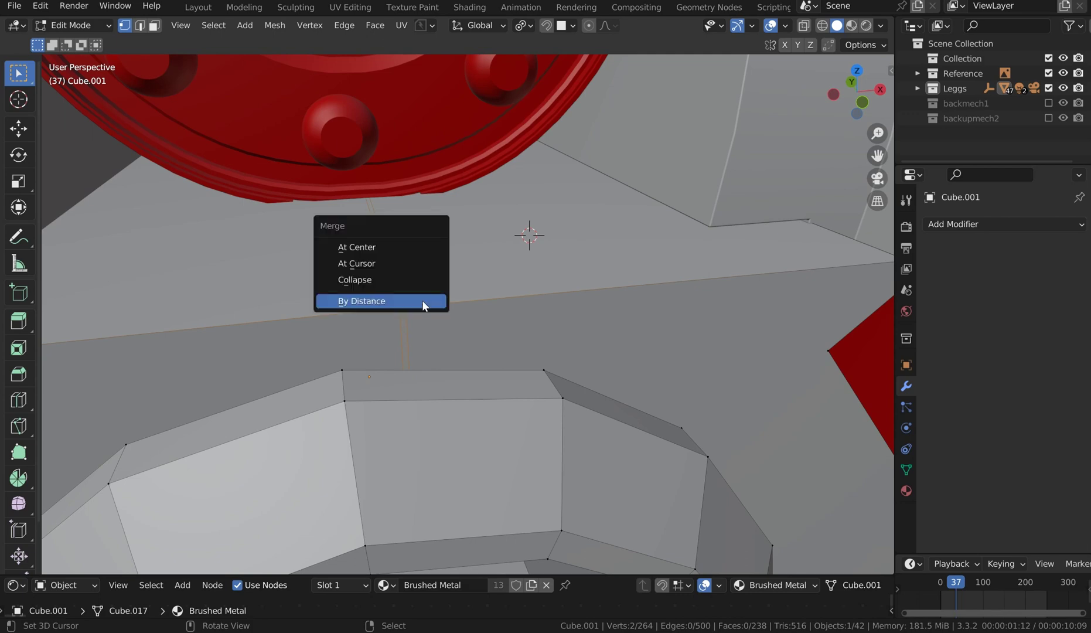
left_click(410, 248)
Merge the doubled vertices at the lower end of the front center seam at their center.
middle_click_drag(407, 243, 443, 114)
left_click(417, 406, "shift")
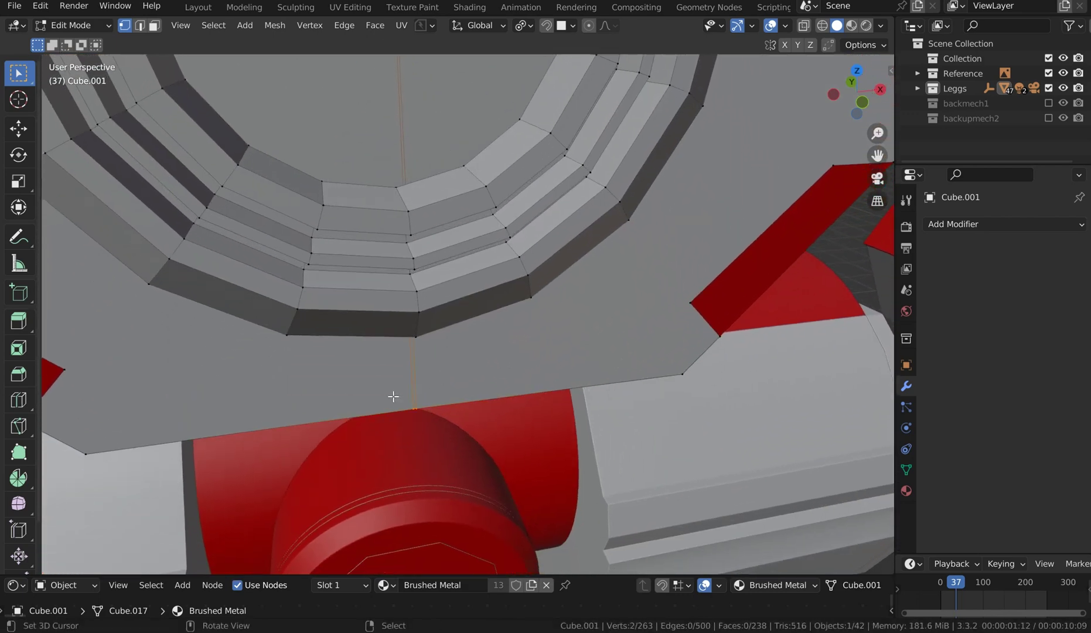
key("m")
left_click(394, 401)
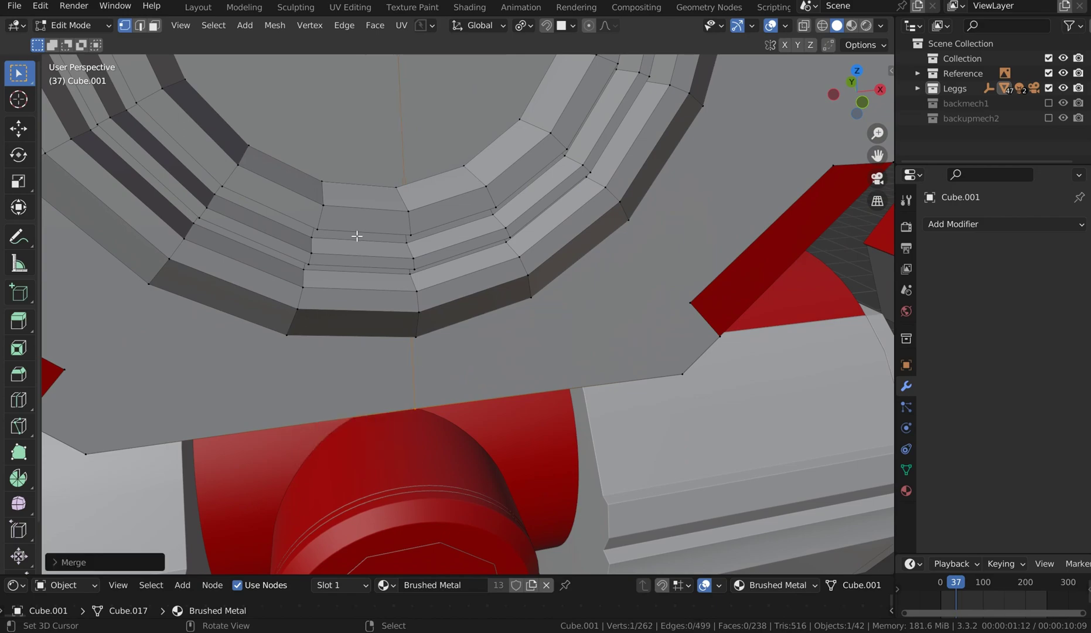
Merge the doubled vertices at the upper end of the seam on the plate's back side at their center.
scroll(358, 236, "down", 5)
middle_click_drag(358, 236, 557, 256)
scroll(558, 256, "up", 8)
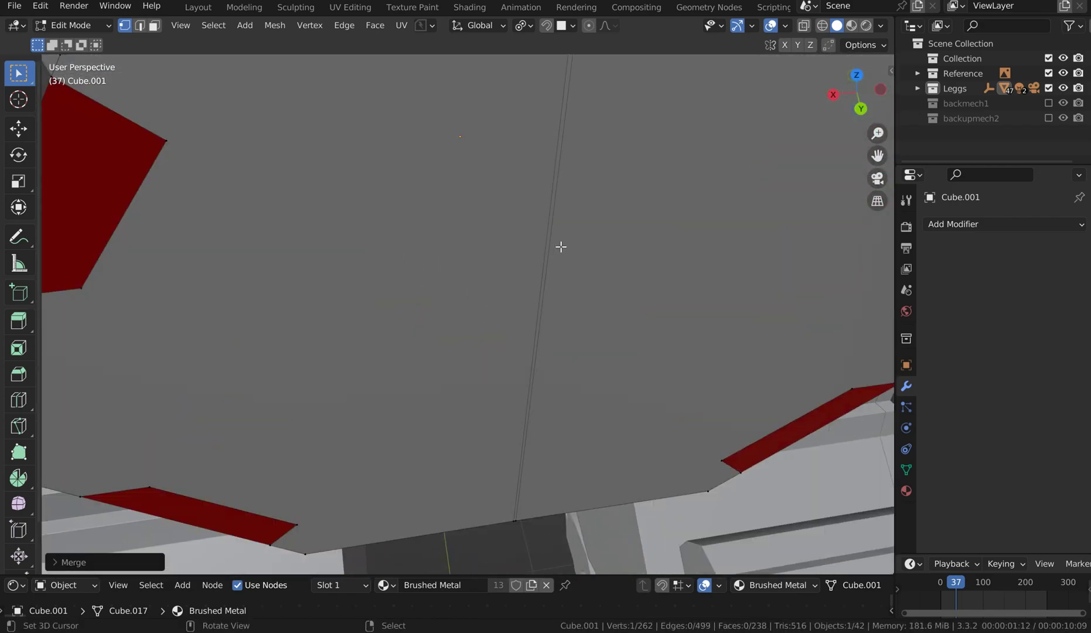
left_click(399, 150, "shift")
key("m")
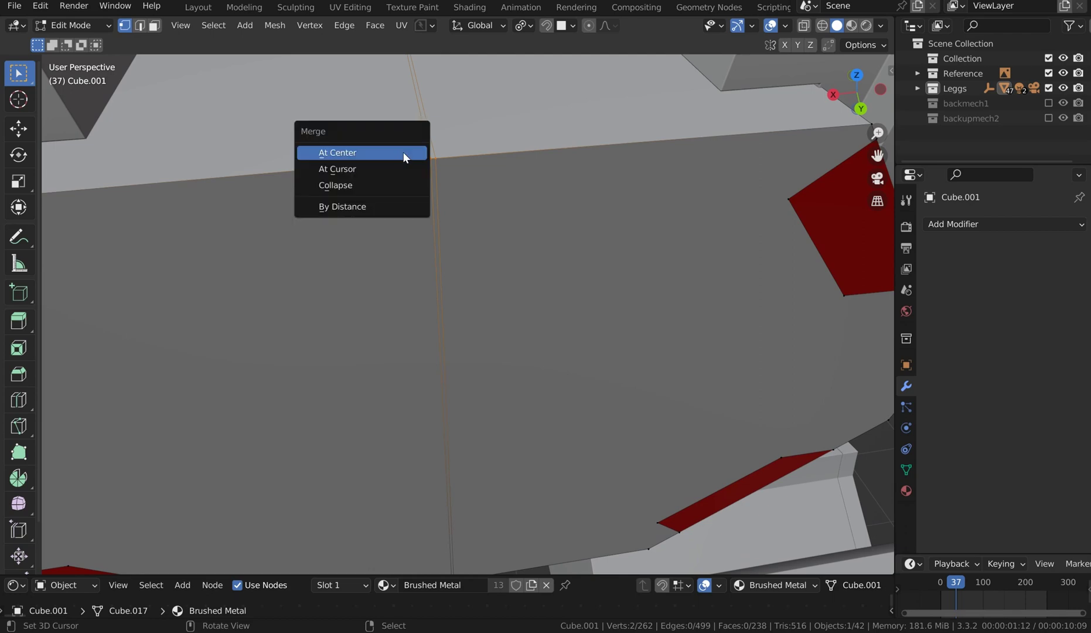
left_click(403, 152)
Merge the doubled vertices at the lower end of the back seam at their center.
scroll(470, 224, "down", 3)
middle_click_drag(538, 266, 482, 430)
left_click(463, 363, "shift")
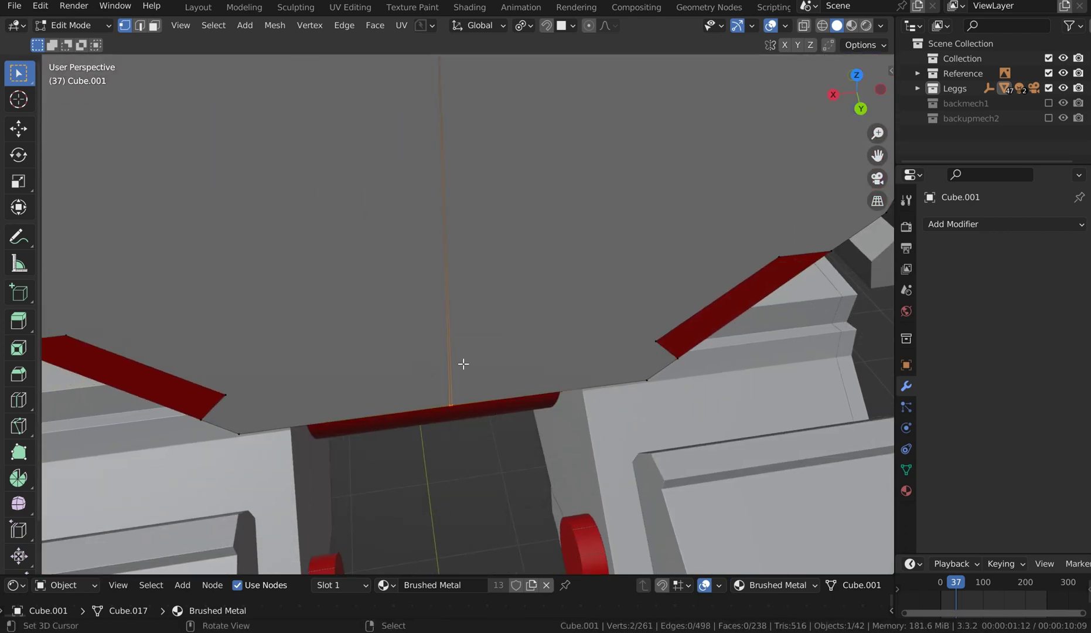
key("m")
left_click(468, 365)
Select both halves of the plate's front face and join them into one face.
scroll(499, 370, "up", 4)
middle_click_drag(499, 371, 321, 253)
scroll(505, 297, "down", 9)
middle_click_drag(423, 290, 438, 252)
scroll(452, 227, "up", 4)
key("Tab")
left_click(565, 214)
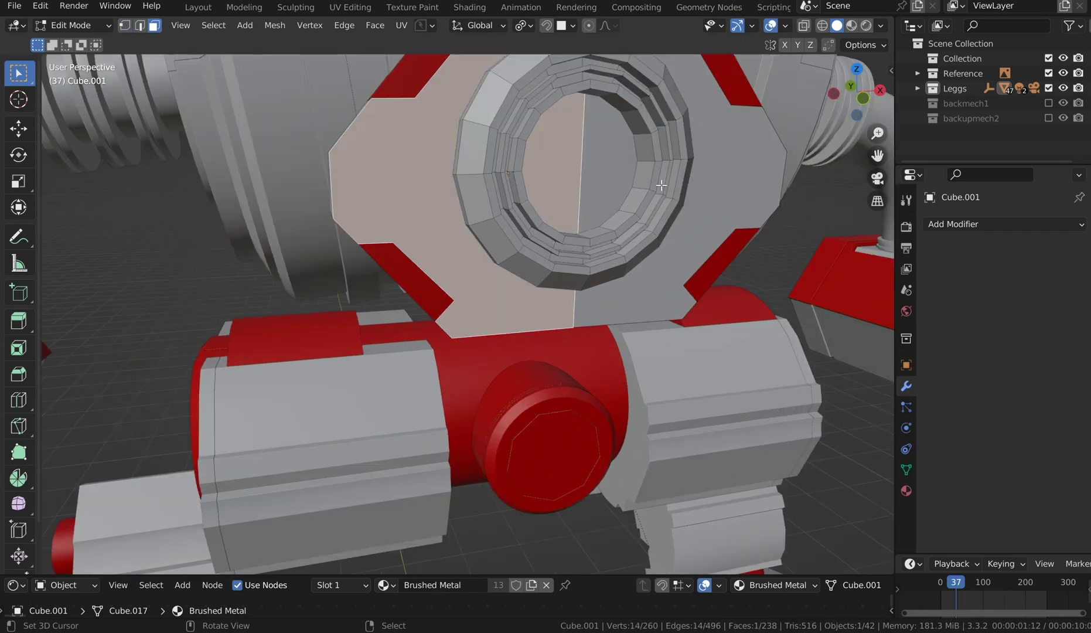
left_click(718, 176)
middle_click_drag(702, 208, 691, 217)
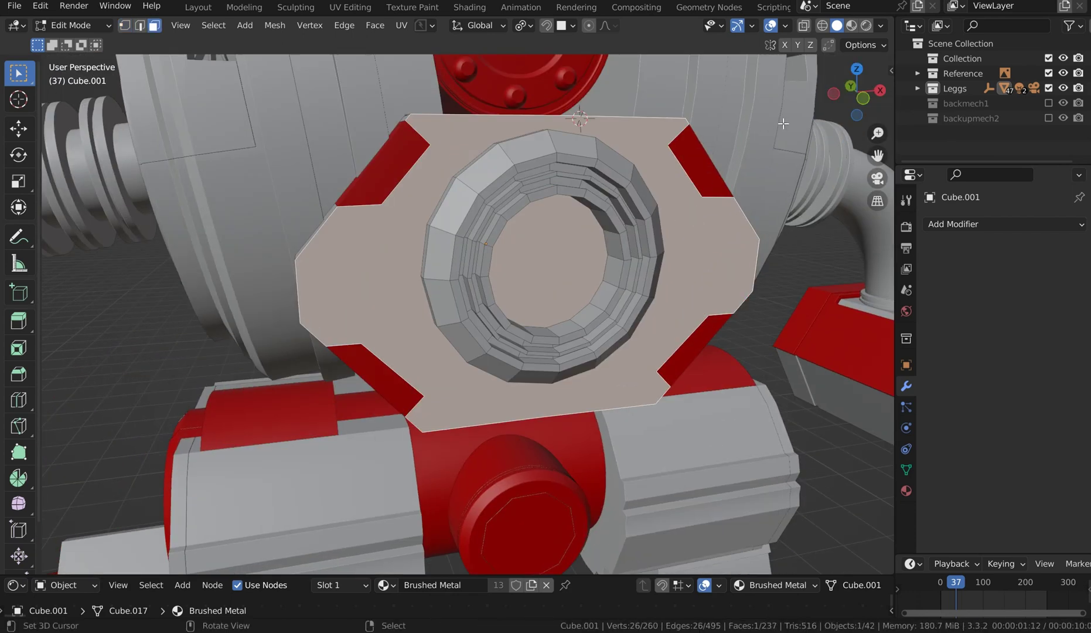
Inset the plate's front face slightly to leave a thin border along its outline.
middle_click_drag(759, 133, 685, 199)
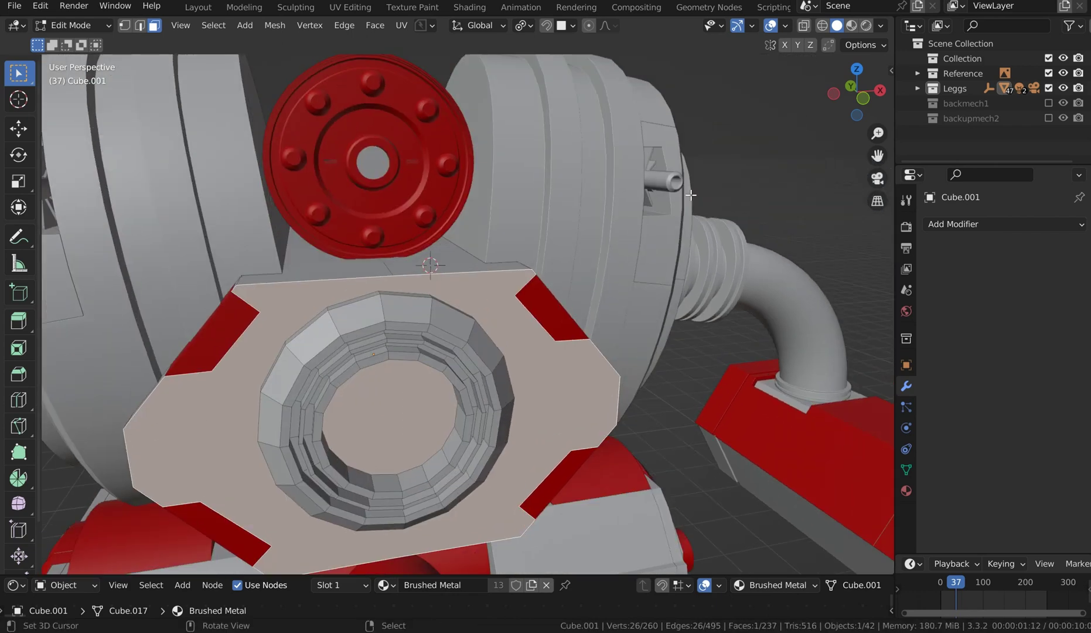
scroll(685, 199, "up", 4)
key("i")
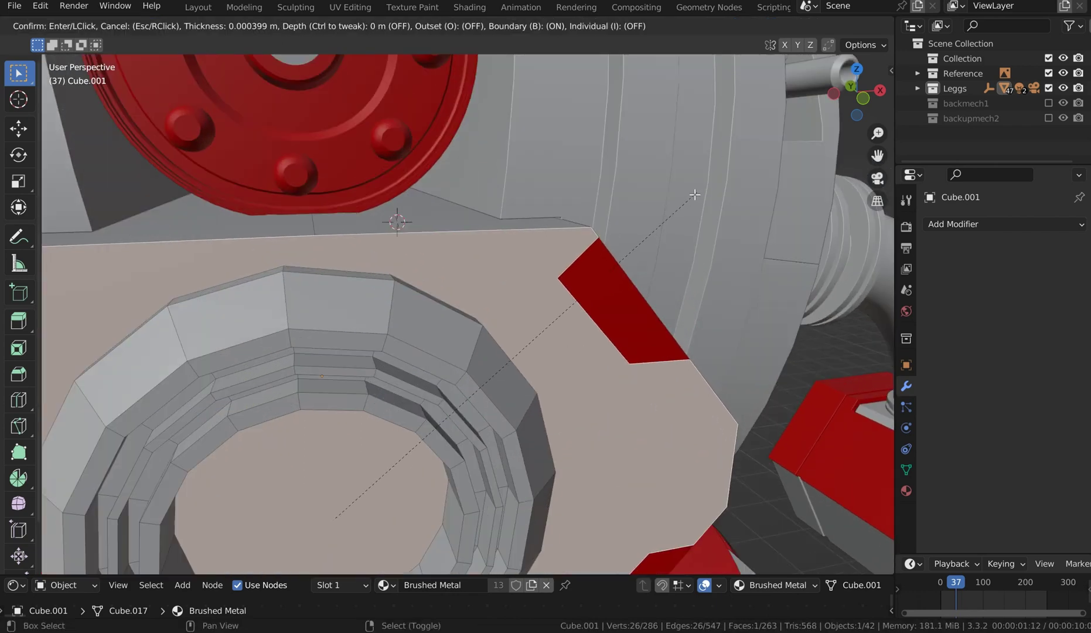
left_click(653, 233)
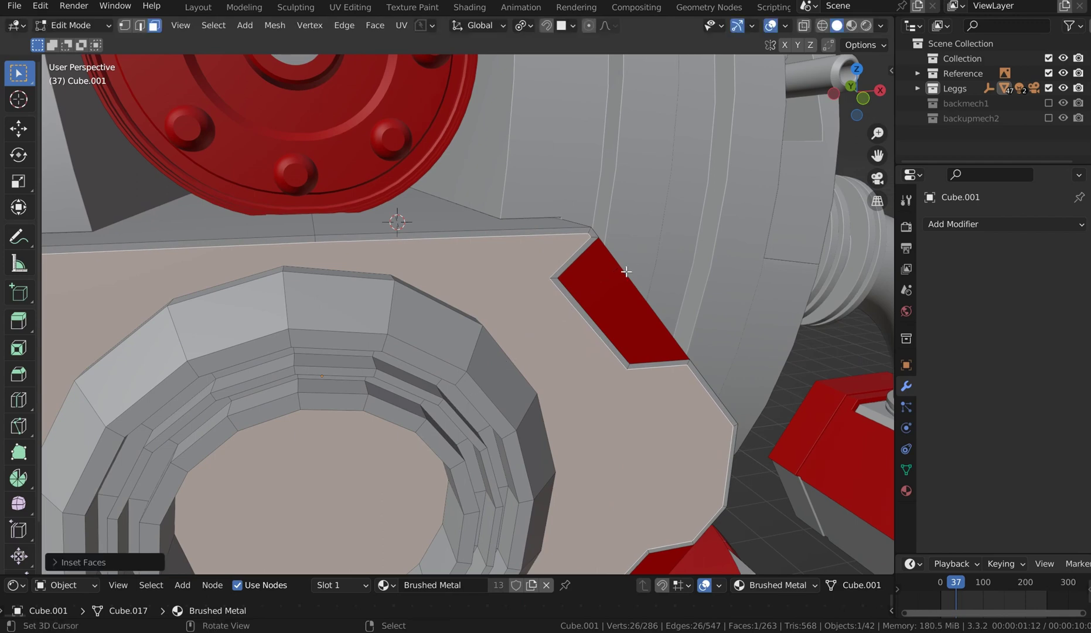
Extrude the inset front face about 0.048 m inward to recess it behind the thin border.
middle_click_drag(626, 272, 662, 286)
key("e")
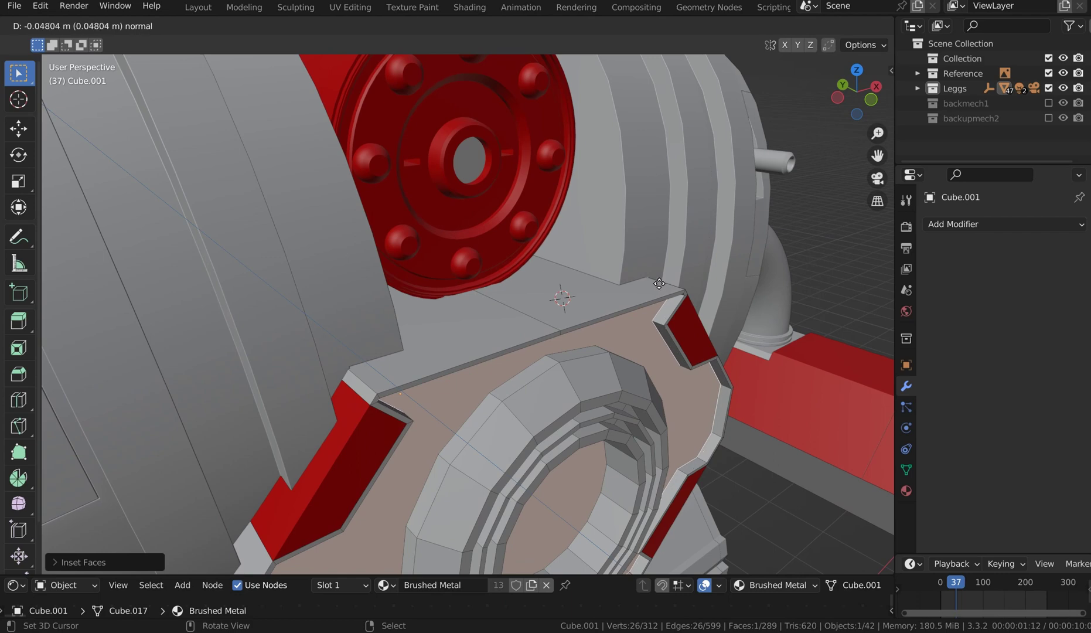
left_click(659, 283)
middle_click_drag(657, 321, 616, 280)
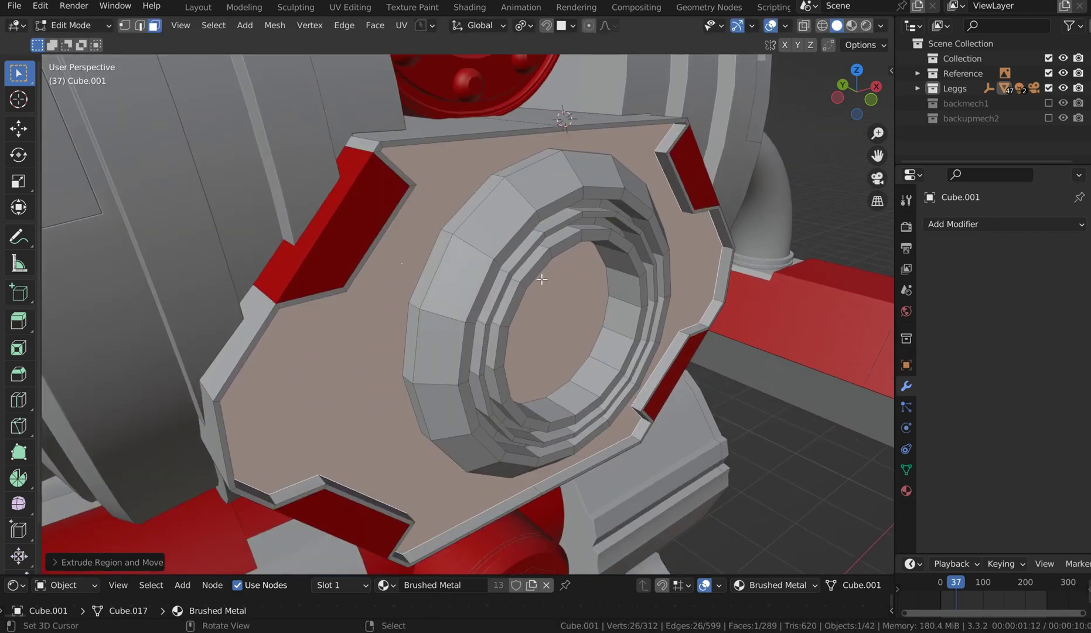
middle_click_drag(481, 283, 618, 259)
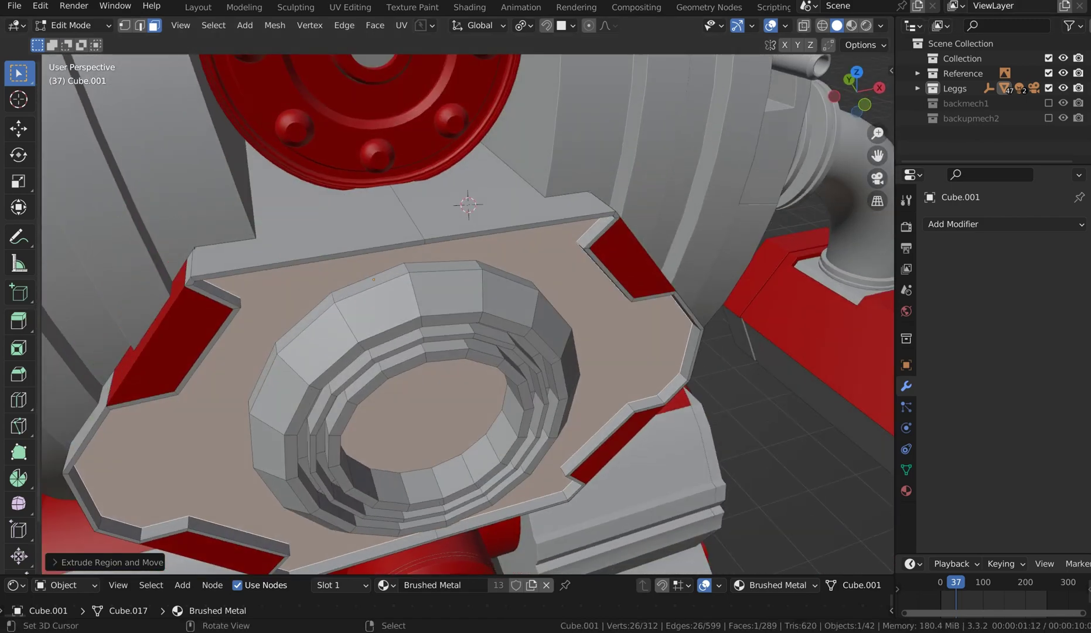
Select the ring's linked faces without the plate face and separate them into their own object.
scroll(421, 295, "down", 5)
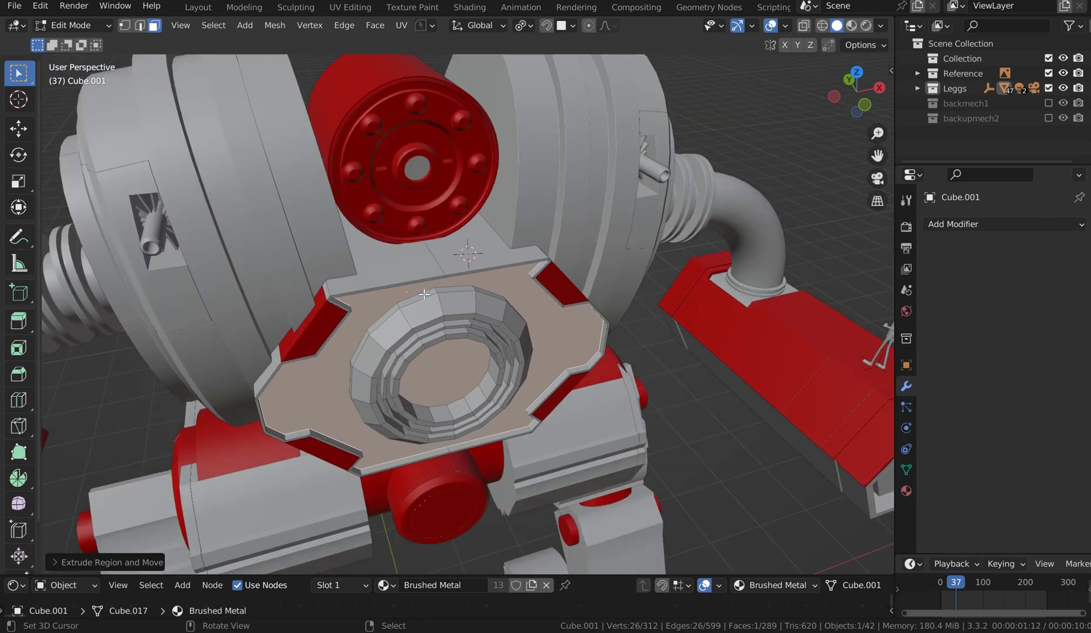
key("l")
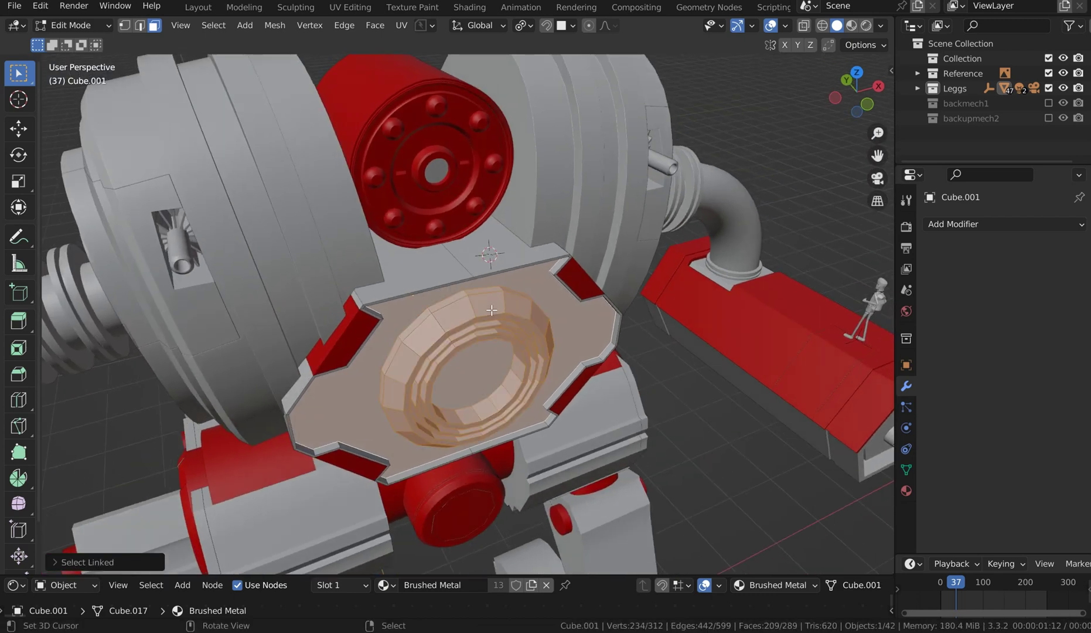
middle_click_drag(491, 310, 571, 293)
left_click(562, 295, "shift")
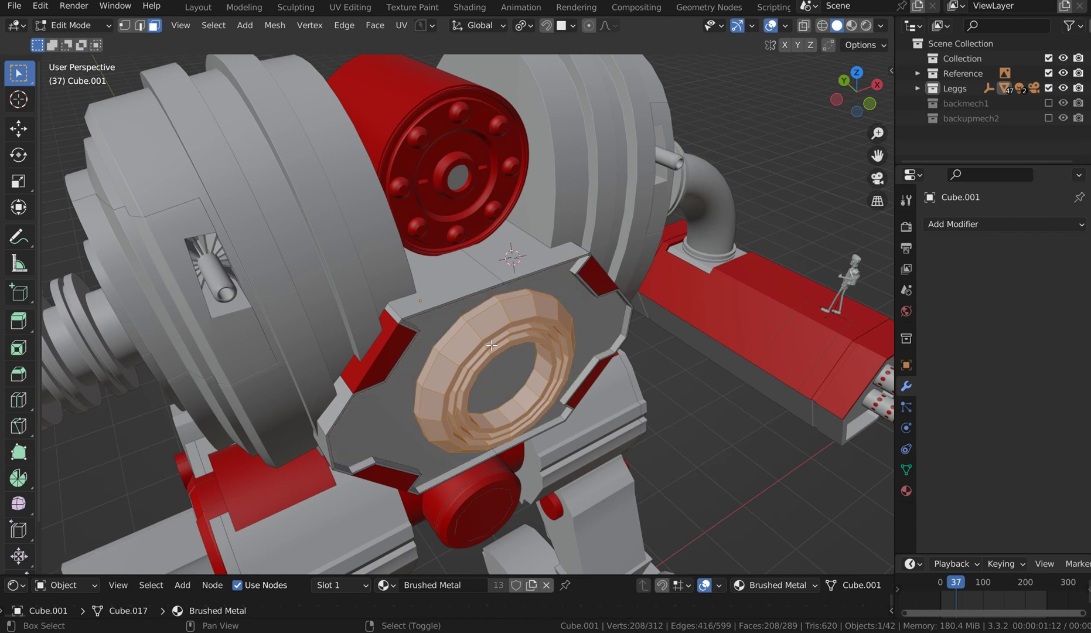
key("q")
left_click(480, 312)
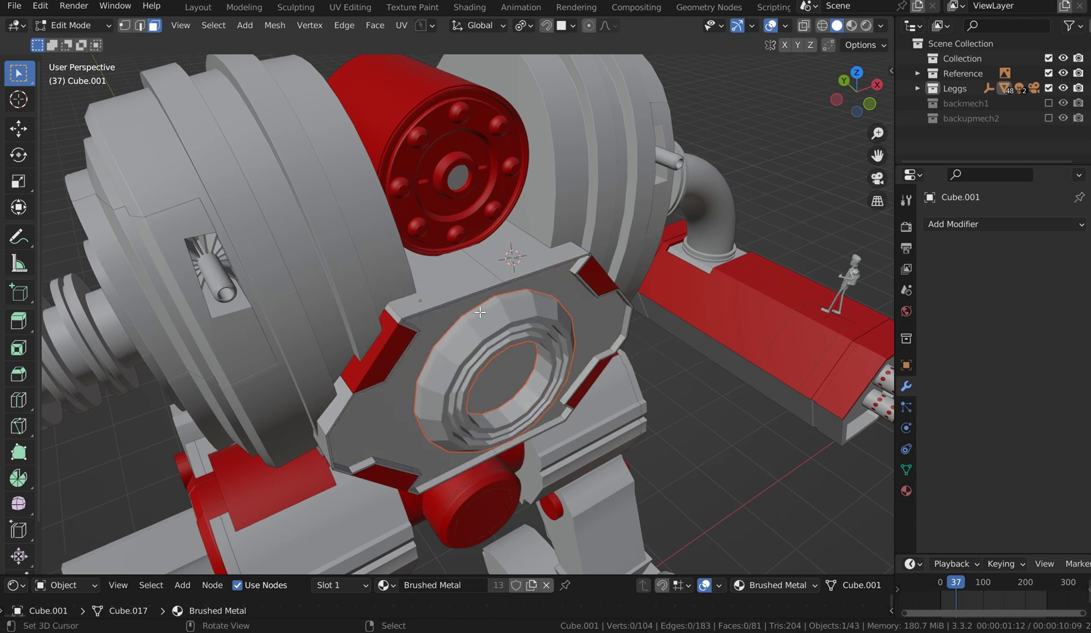
Shade the separated ring smooth and enable Auto Smooth for its normals.
key("Tab")
left_click(485, 339)
key("q")
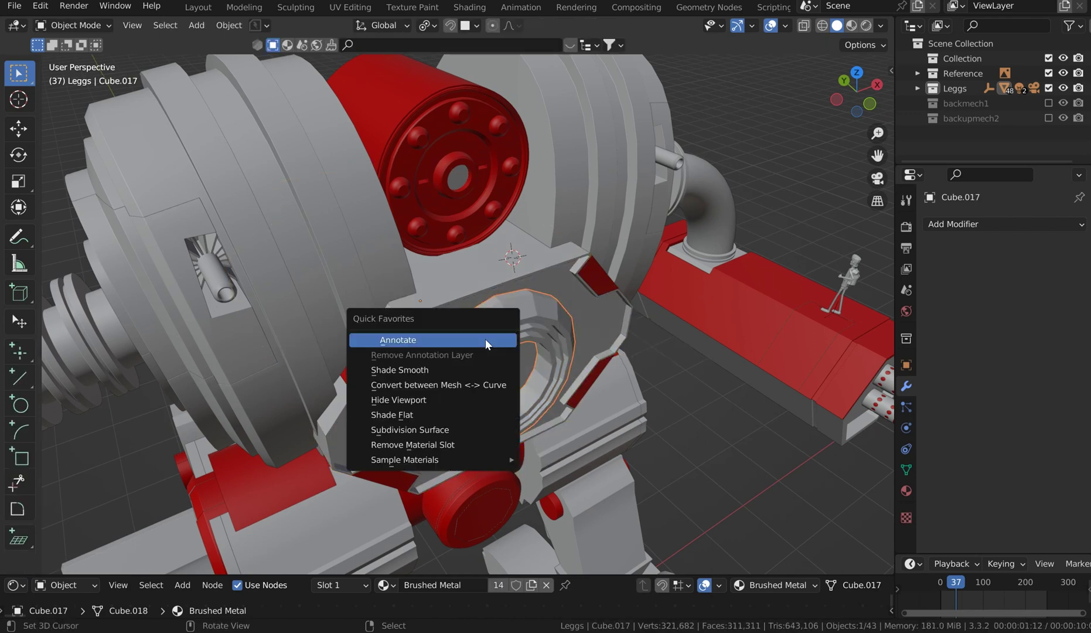
left_click(478, 369)
left_click(905, 470)
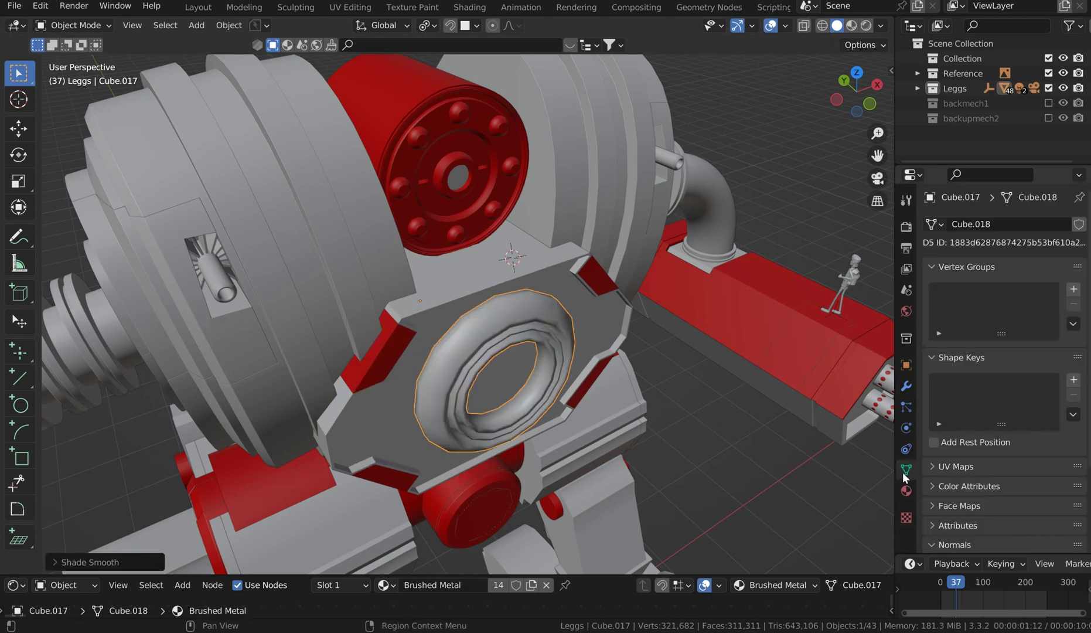
scroll(971, 509, "down", 3)
left_click(991, 498)
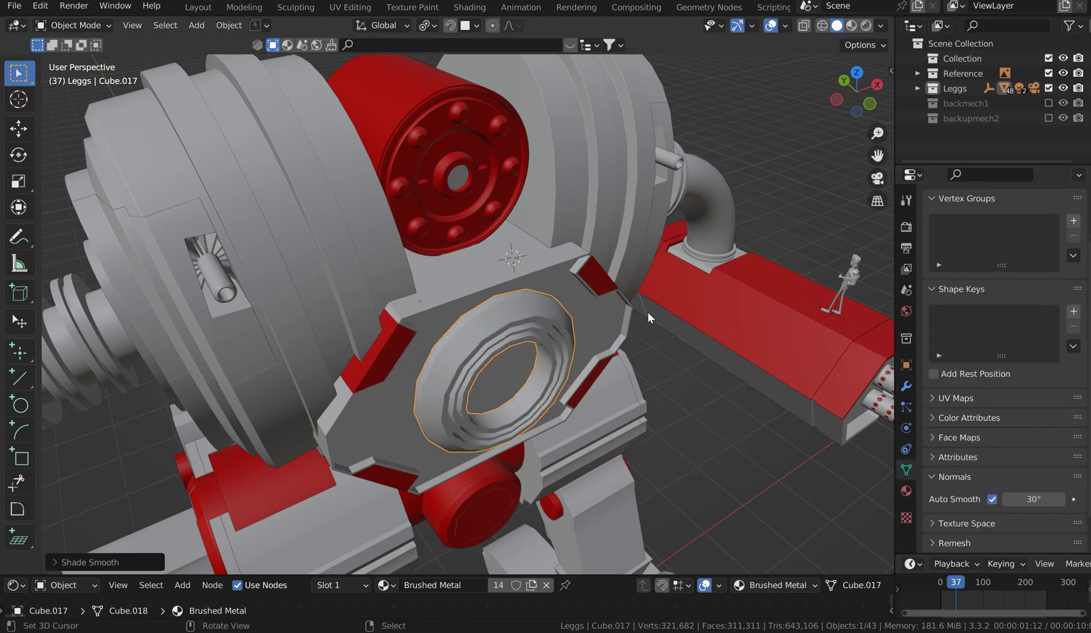
Add a Bevel modifier to the ring separated from the front body plate.
middle_click_drag(648, 312, 662, 263)
scroll(600, 249, "up", 3)
scroll(708, 348, "down", 4)
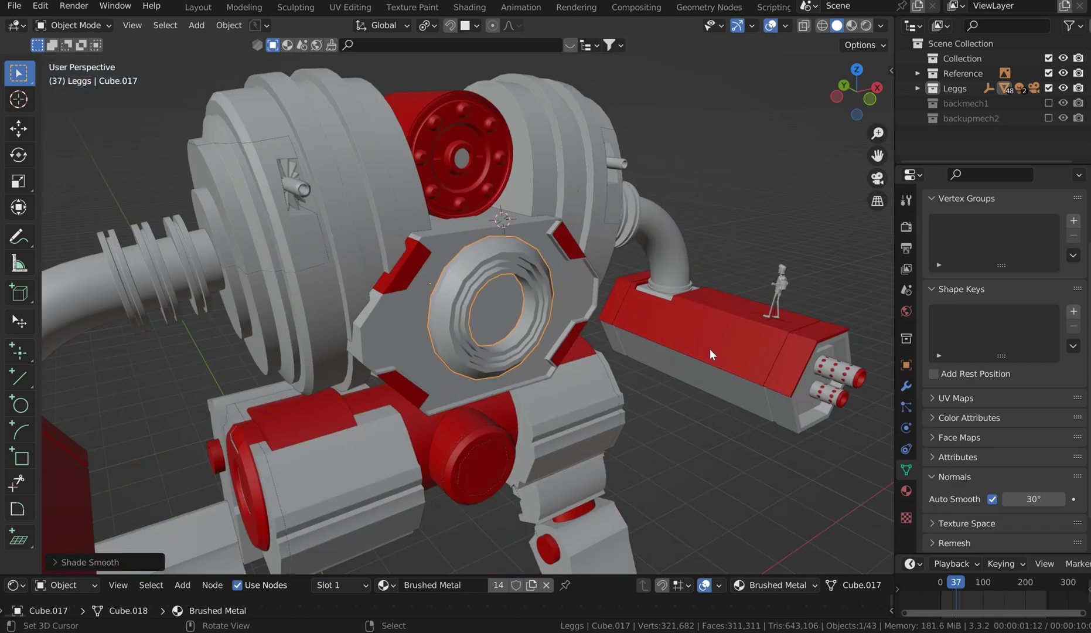
middle_click_drag(709, 349, 653, 199, "shift")
middle_click_drag(643, 485, 779, 410, "shift")
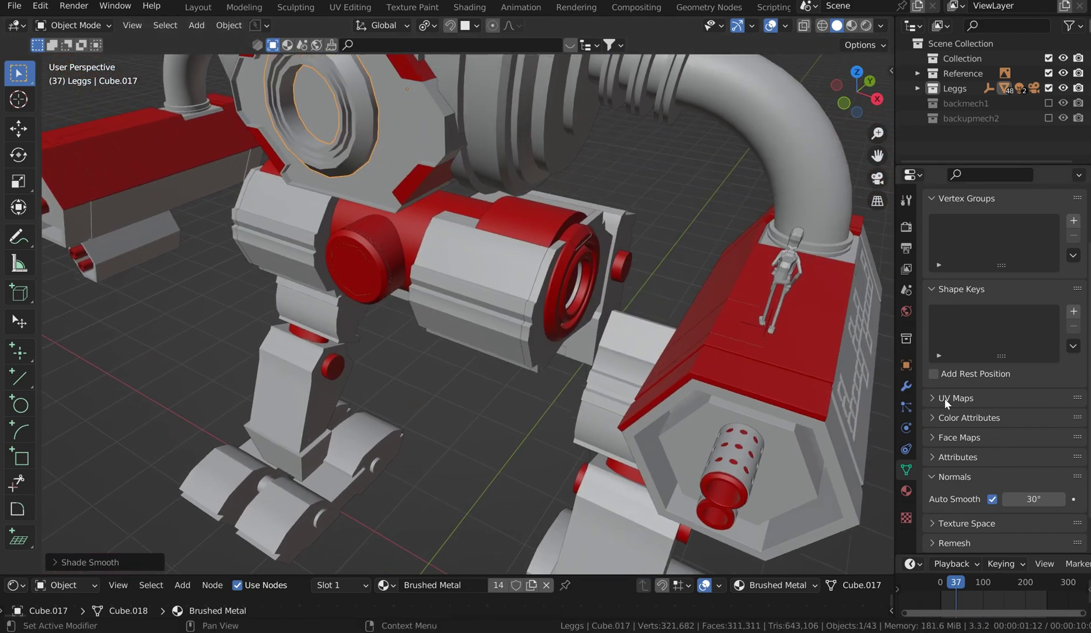
left_click(906, 385)
left_click(970, 224)
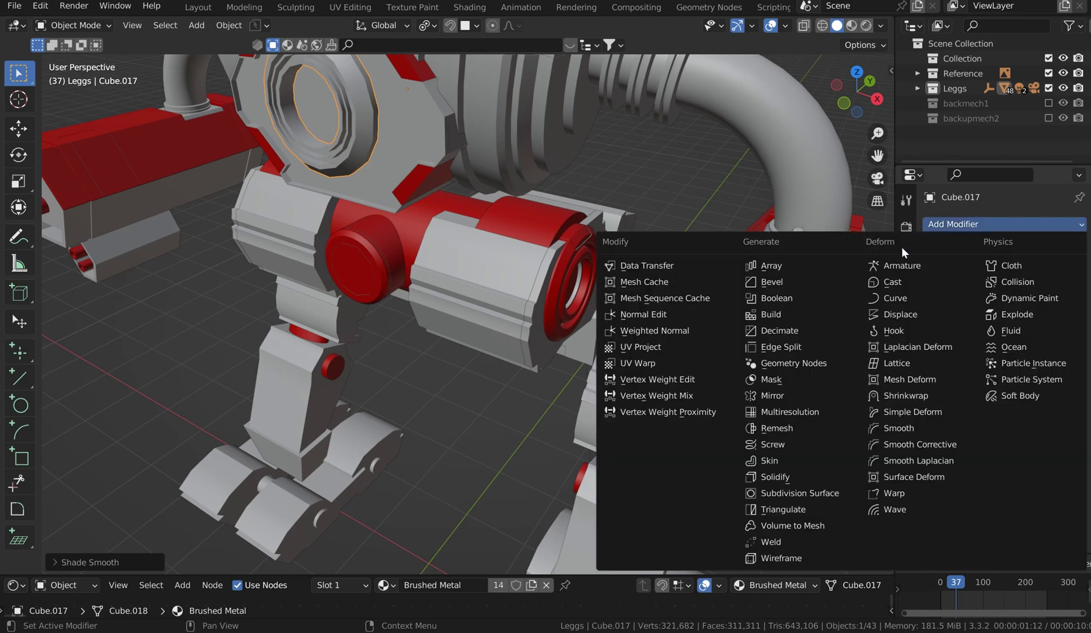
left_click(797, 287)
Set the ring's bevel to an Arc outer miter, Clamp Overlap off, 4 segments and an amount of 0.005 m.
middle_click_drag(496, 204, 472, 226)
scroll(457, 234, "up", 5)
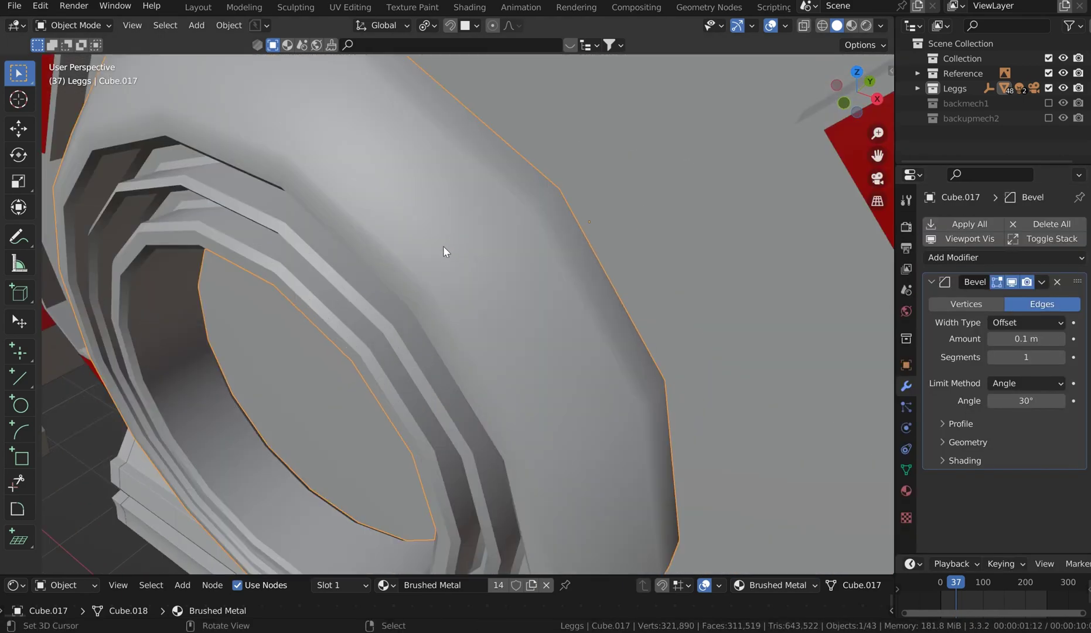
scroll(463, 240, "down", 5)
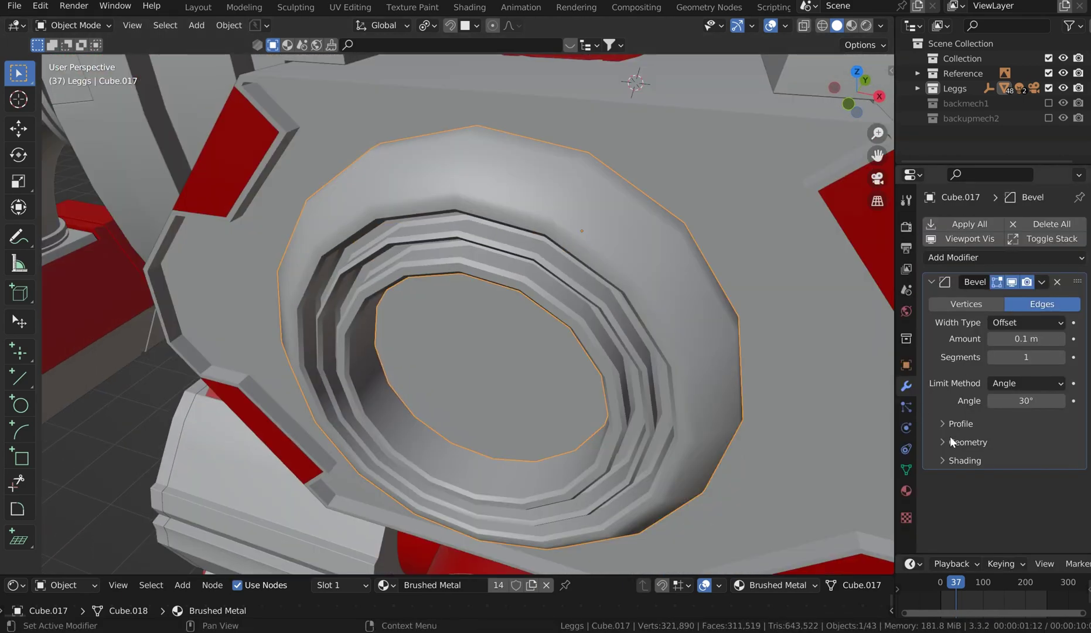
left_click(949, 441)
left_click(1004, 463)
left_click(997, 514)
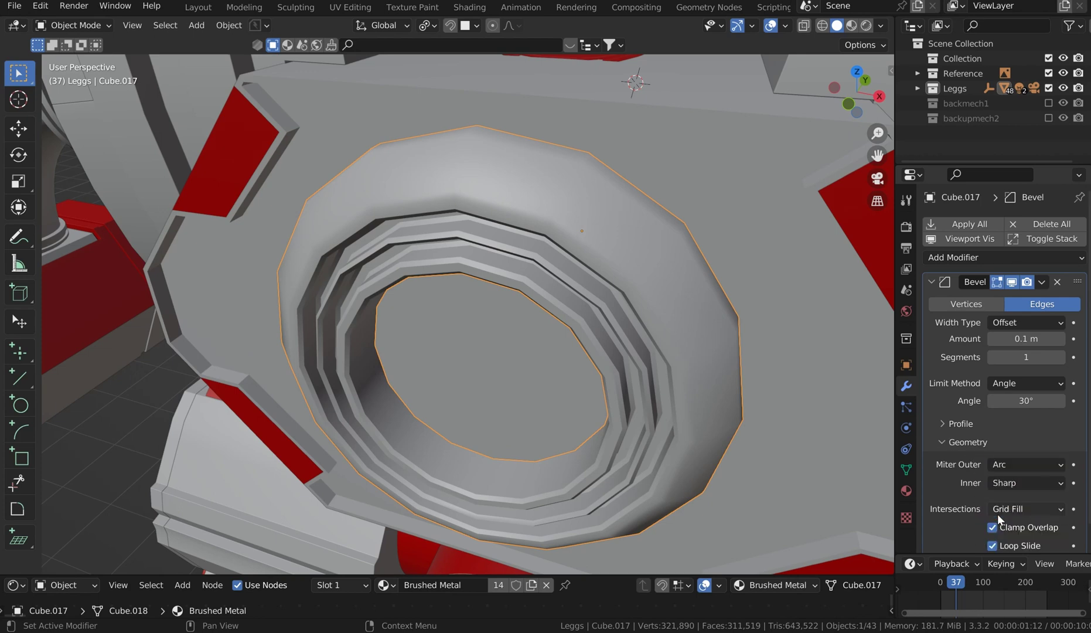
left_click(992, 526)
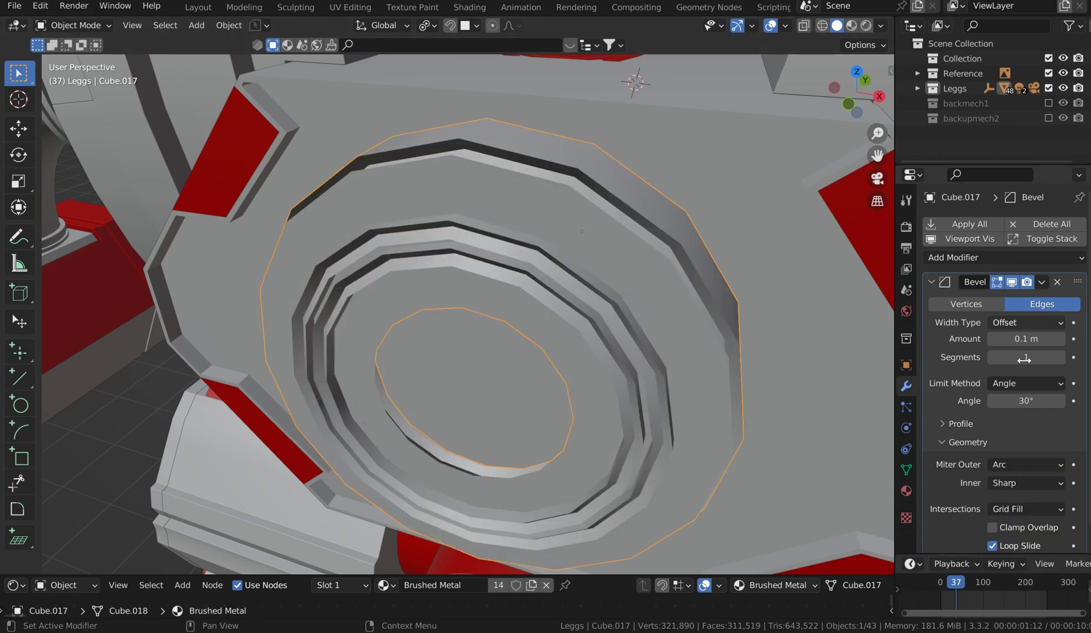
left_click_drag(1024, 359, 995, 339)
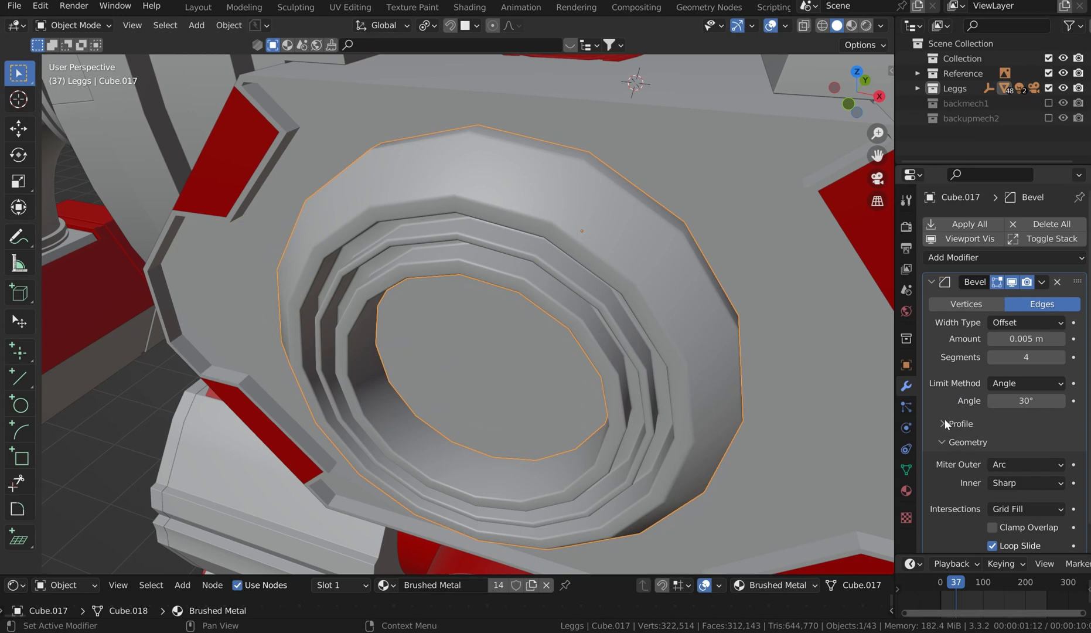
Enable Harden Normals in the shading options of the ring's Bevel modifier.
scroll(1018, 479, "down", 1)
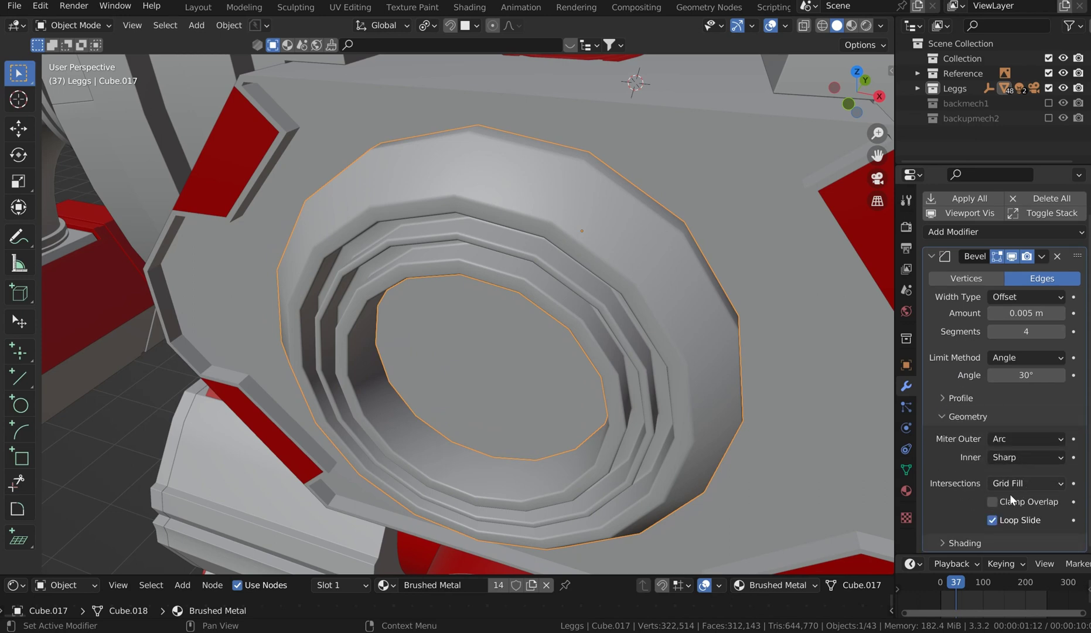
left_click(947, 543)
scroll(1004, 510, "down", 3)
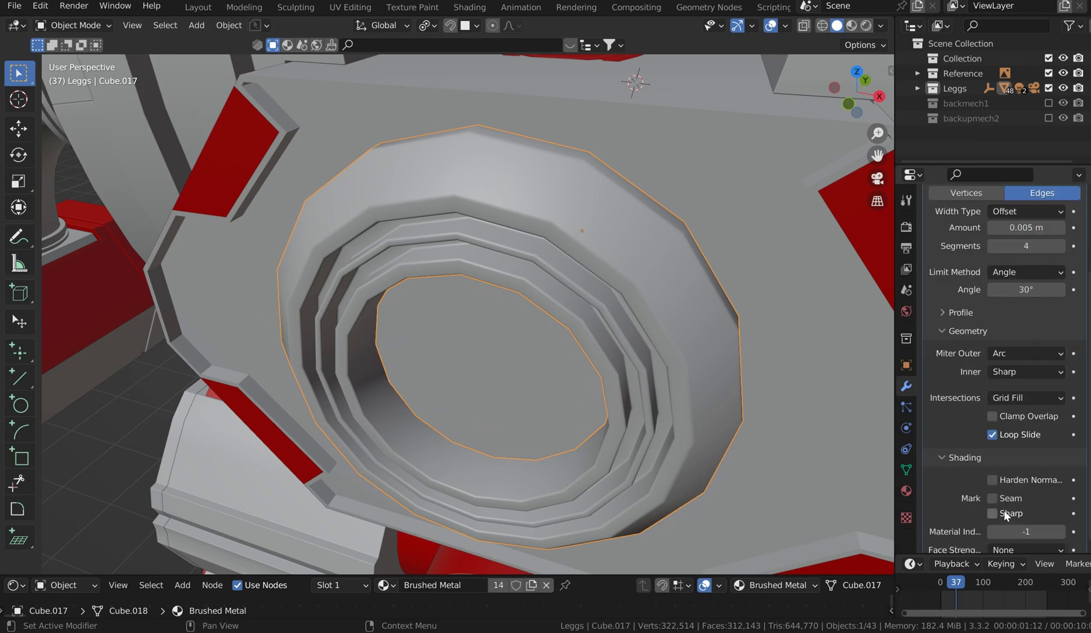
left_click(991, 479)
middle_click_drag(680, 287, 762, 261)
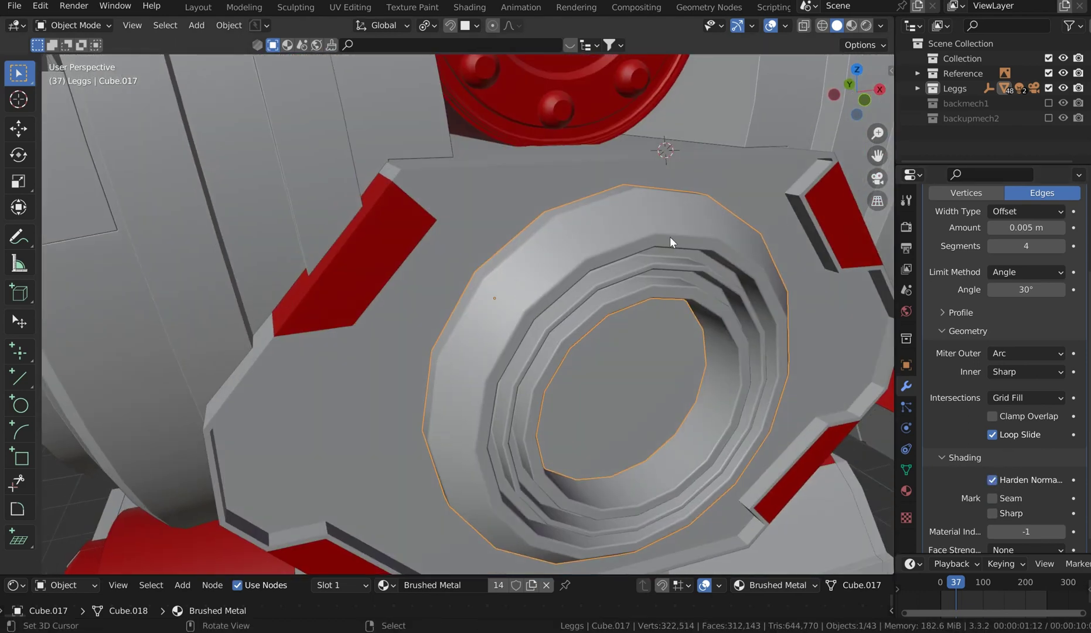
Set the ring's origin to its geometry.
middle_click_drag(670, 240, 695, 241)
key("shift+s")
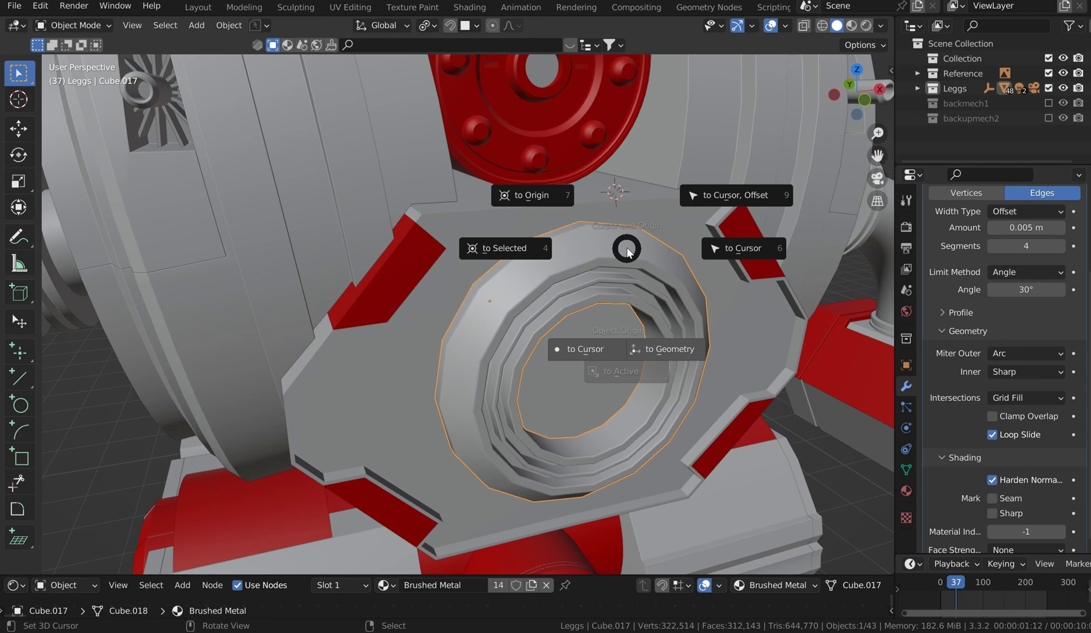
left_click(669, 346)
Move the ring about 0.18 m along the global Y axis to sink it into the front plate, and deselect it.
middle_click_drag(694, 330, 686, 273)
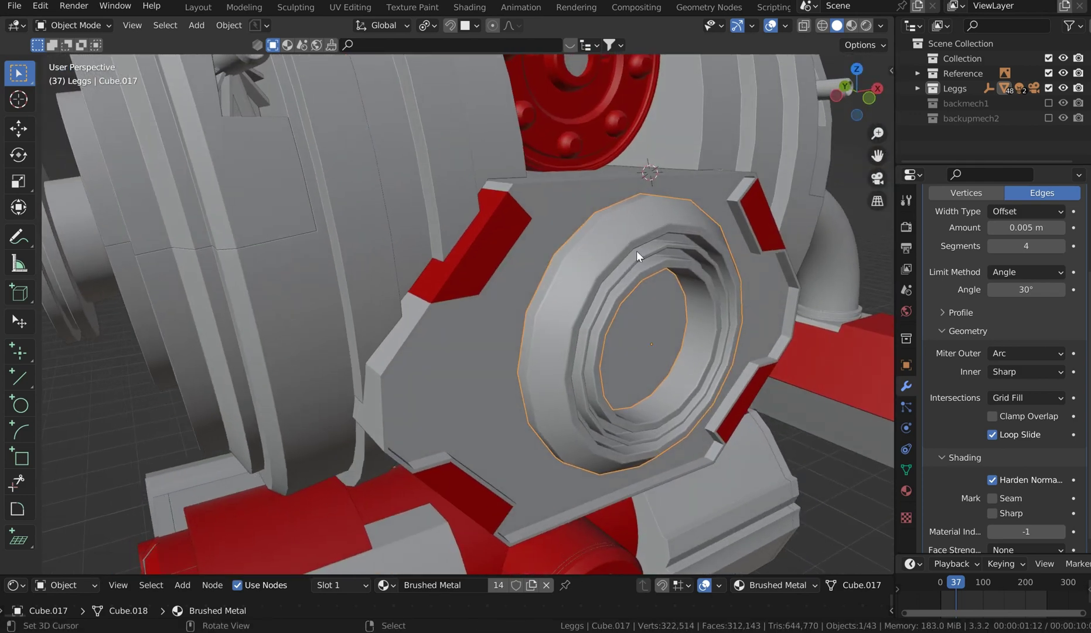
key("g")
key("y")
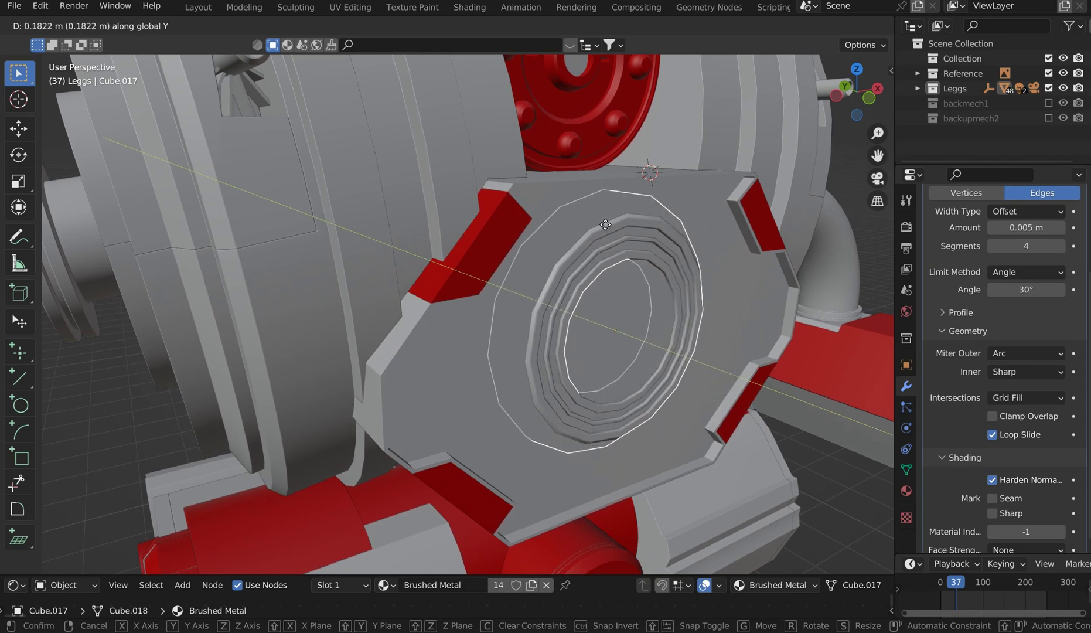
left_click(608, 226)
key("Tab")
scroll(851, 186, "down", 3)
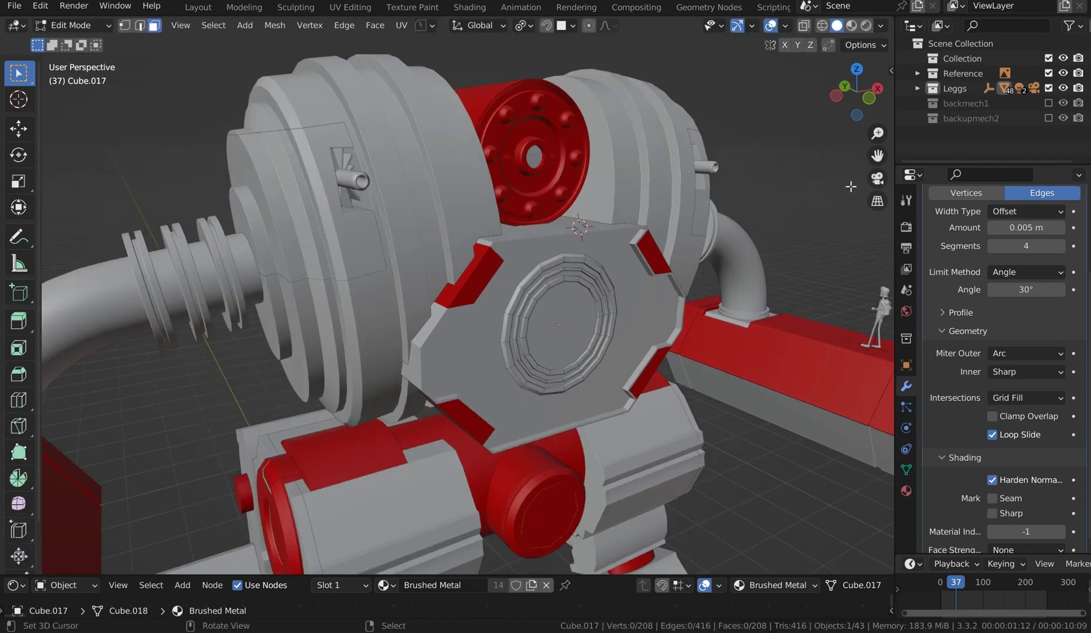
key("Tab")
middle_click_drag(770, 145, 738, 139)
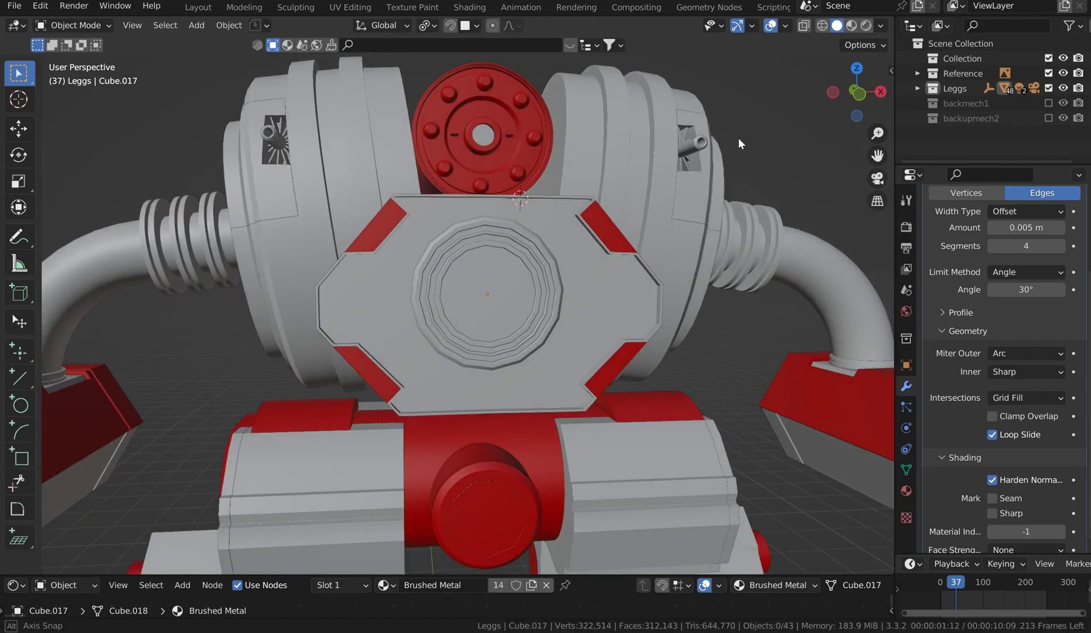
Select the curved arm pipe with the flanged collar and open its mesh for editing in face mode.
left_click(586, 225)
middle_click_drag(574, 238, 637, 269)
middle_click_drag(855, 275, 777, 298)
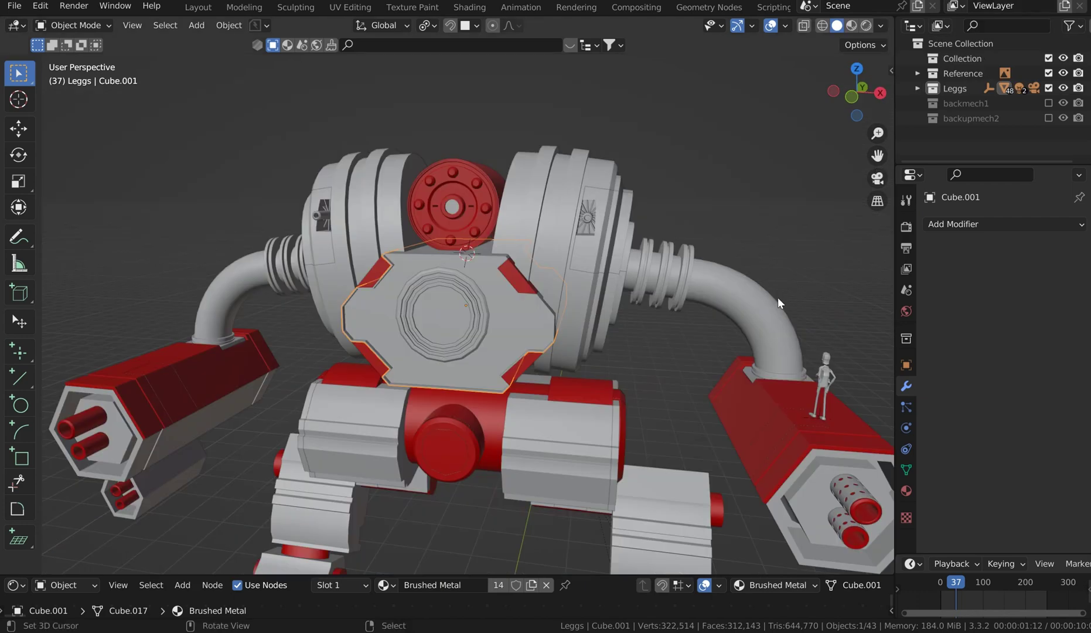
middle_click_drag(835, 203, 663, 381)
left_click(663, 383)
key("Tab")
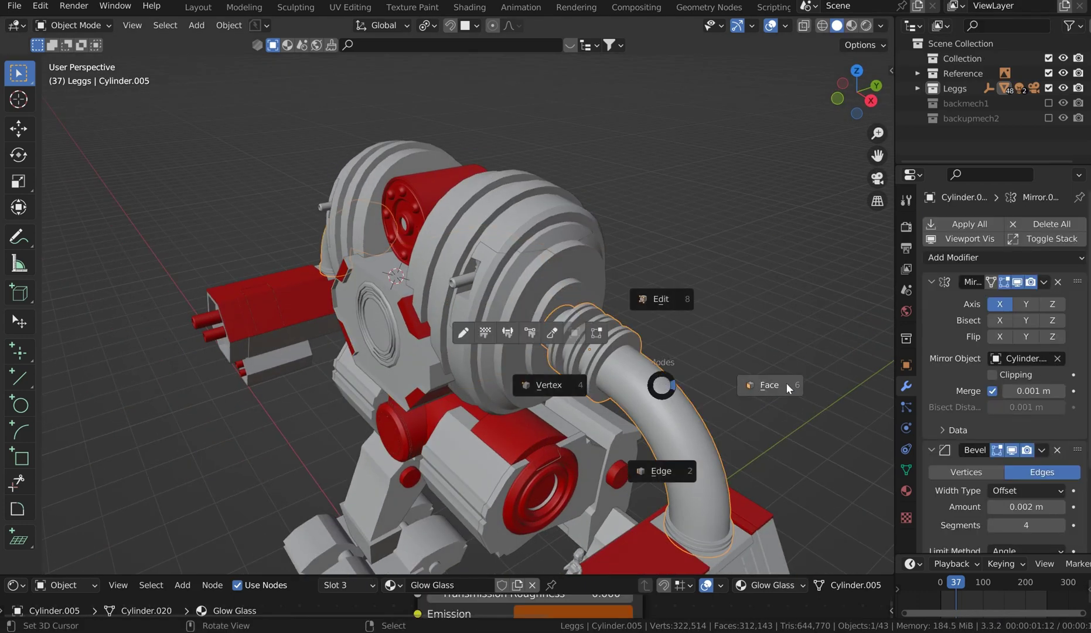
left_click(779, 384)
middle_click_drag(740, 412, 678, 318)
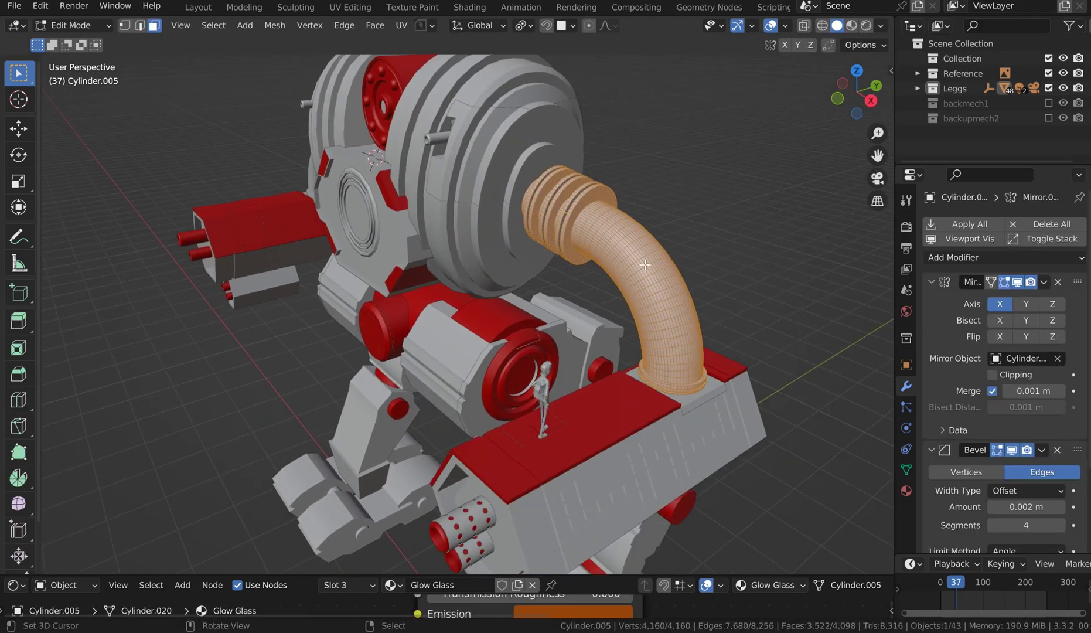
scroll(635, 219, "down", 3)
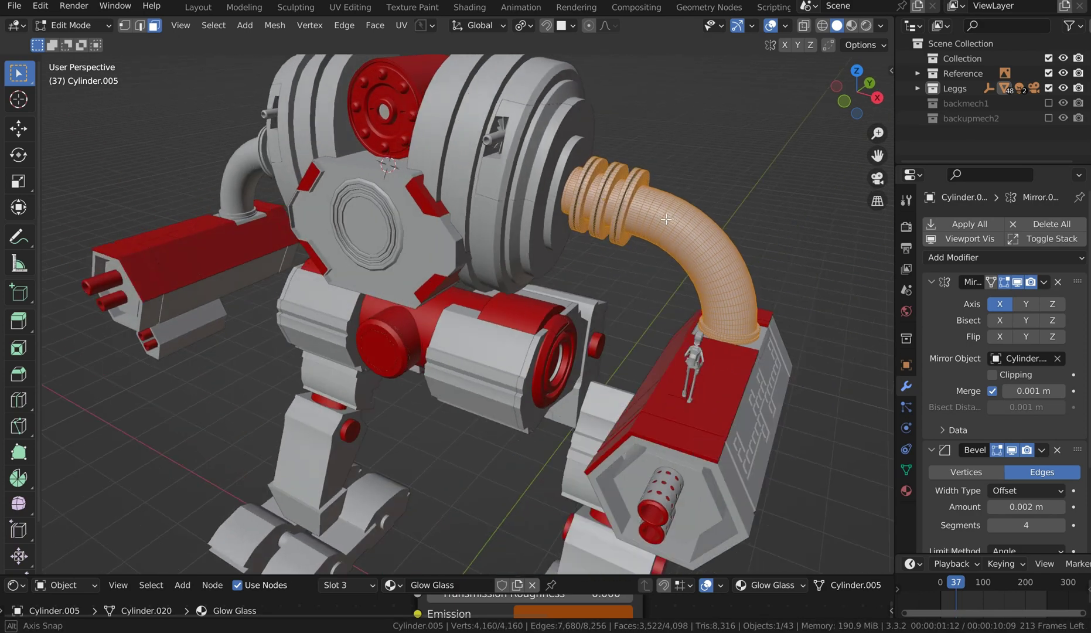
Isolate the arm pipe in local view and show it from the front in see-through wireframe.
key("KP_Divide")
middle_click_drag(665, 355, 692, 331)
key("KP_1")
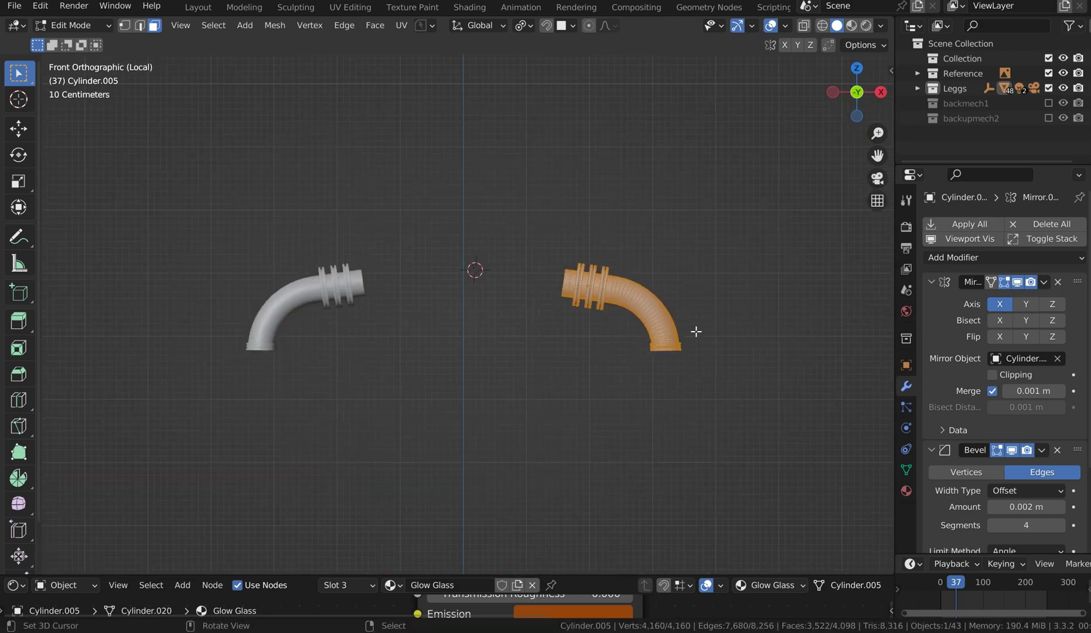
scroll(693, 328, "up", 4)
key("KP_Decimal")
key("alt+z")
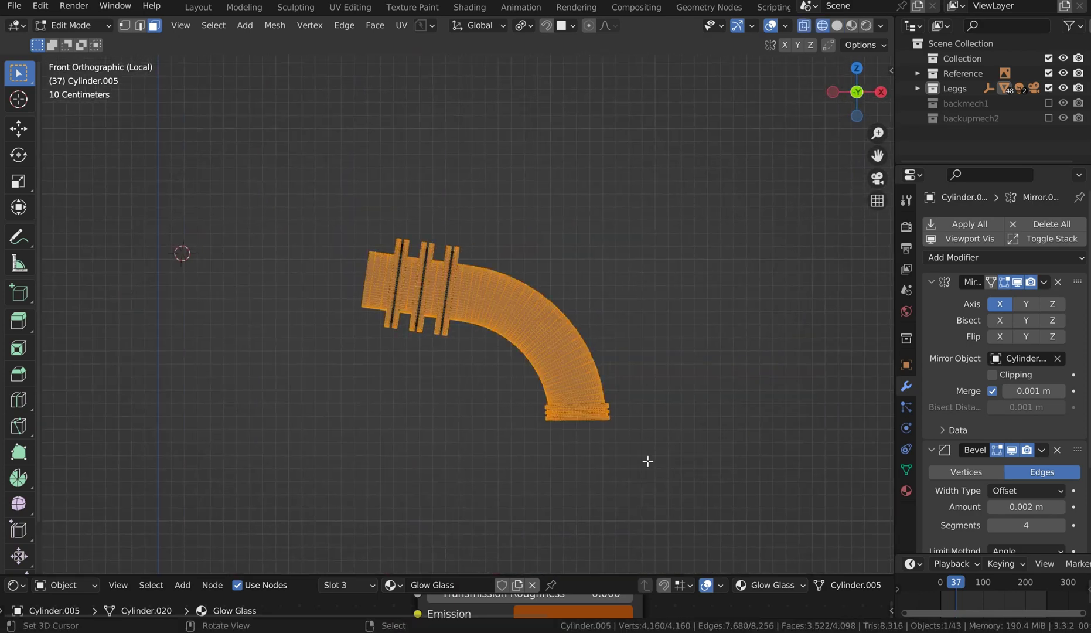
Select all faces of the curved pipe section up to the last collar flange.
left_click_drag(647, 461, 470, 240)
key("b")
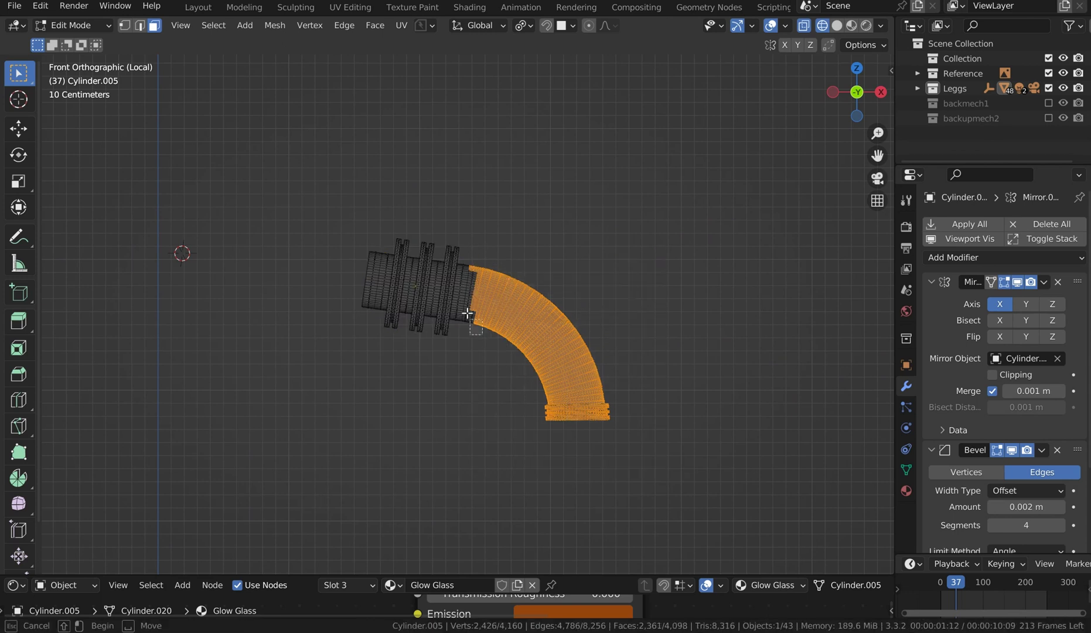
left_click_drag(466, 313, 466, 271)
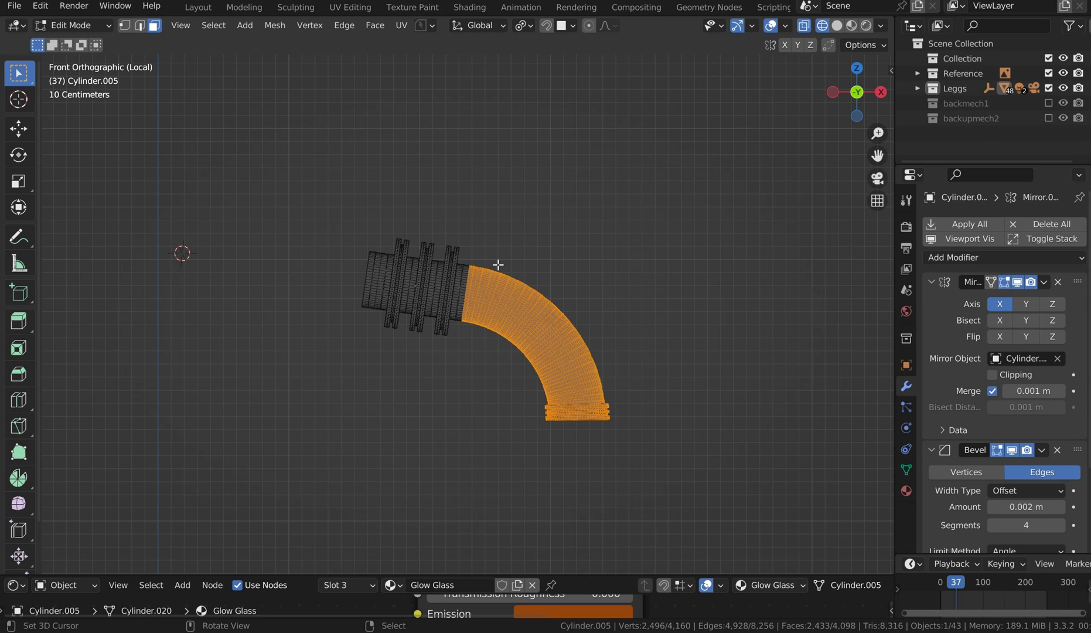
key("ctrl+KP_Add")
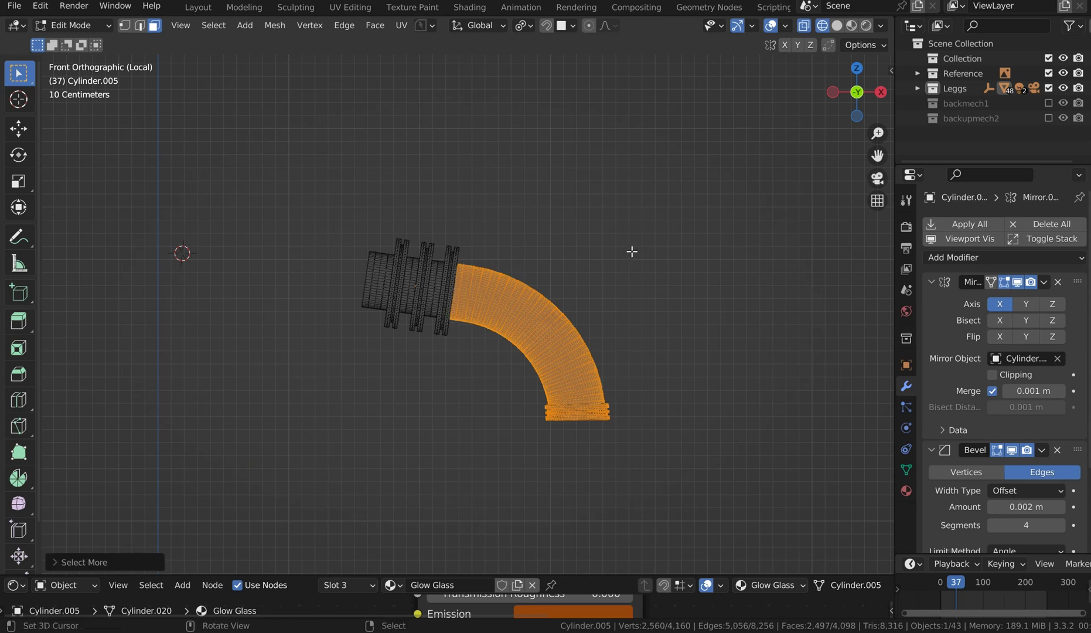
Reduce the pipe selection to alternating faces with Checker Deselect.
key("q")
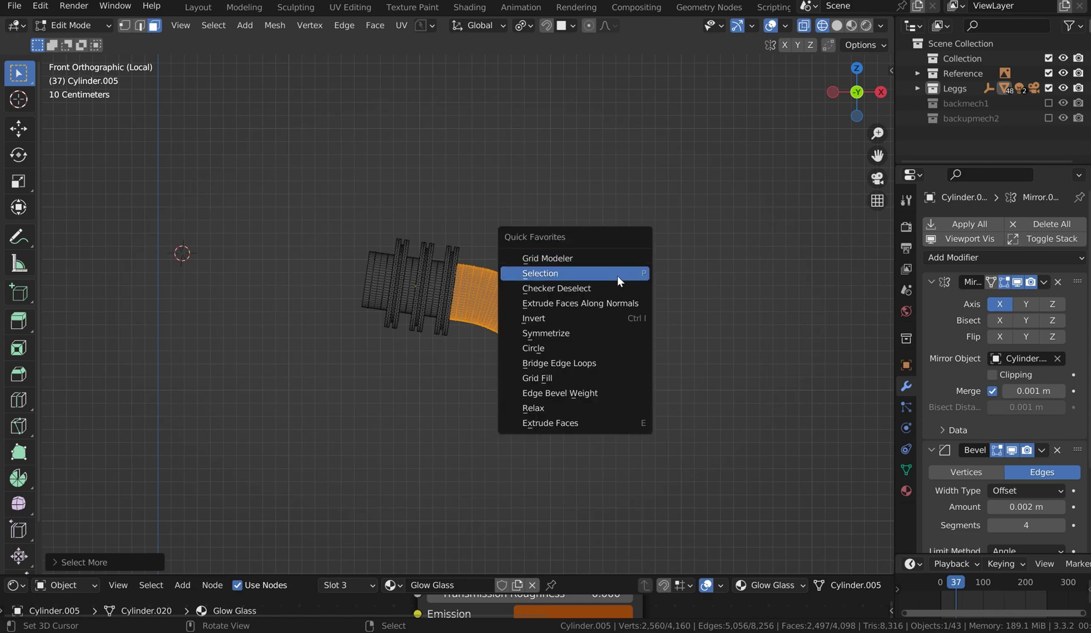
left_click(616, 283)
middle_click_drag(616, 282, 623, 312)
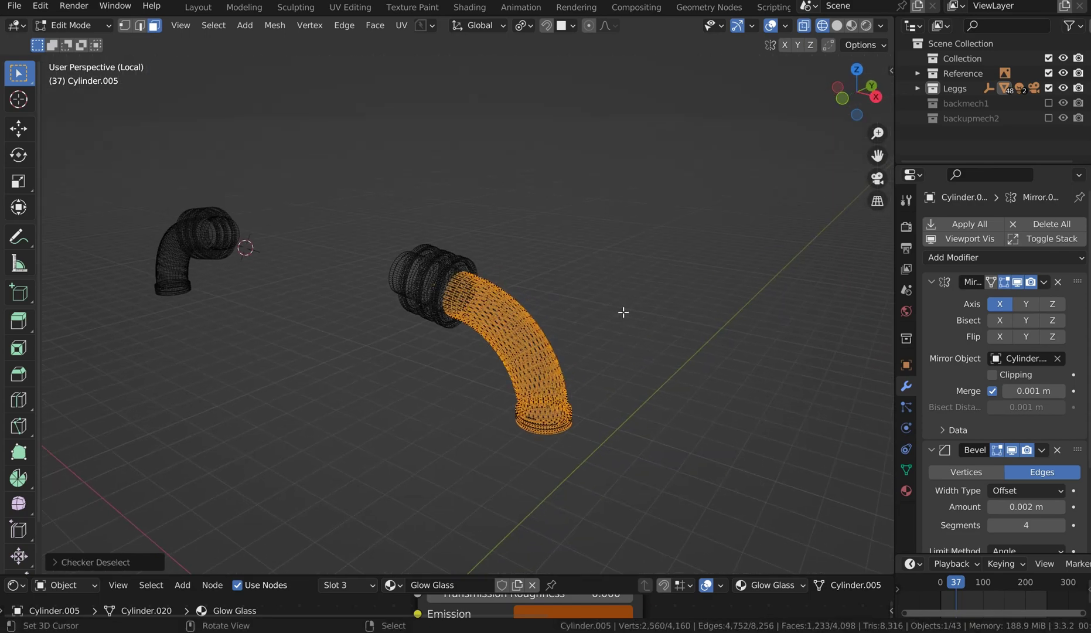
scroll(623, 312, "up", 6)
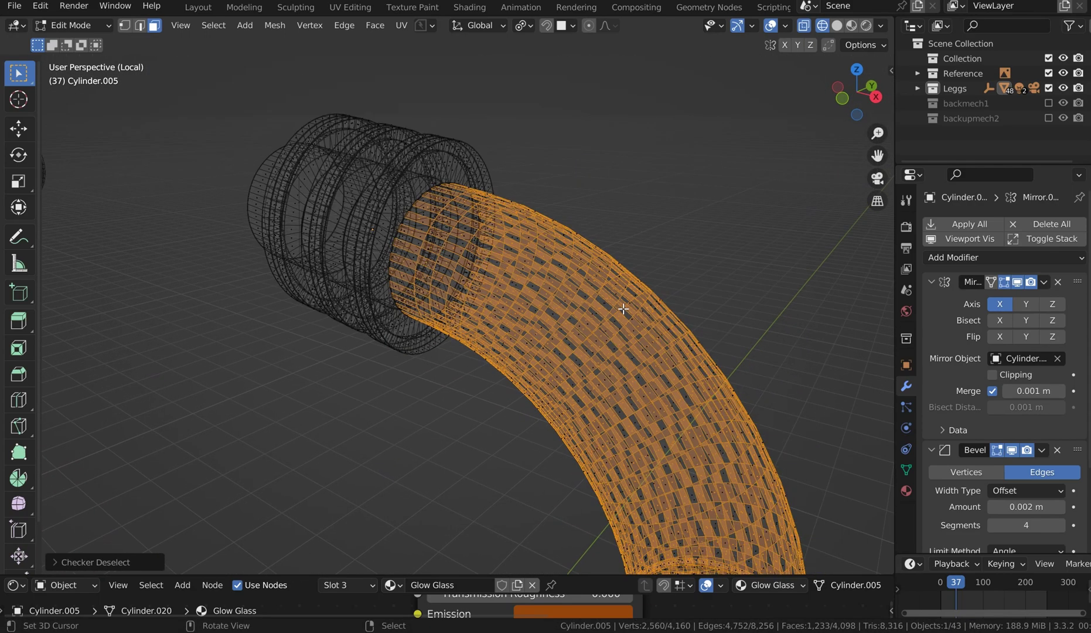
Extrude the alternating pipe faces slightly outward along their normals to form a raised checker pattern.
key("q")
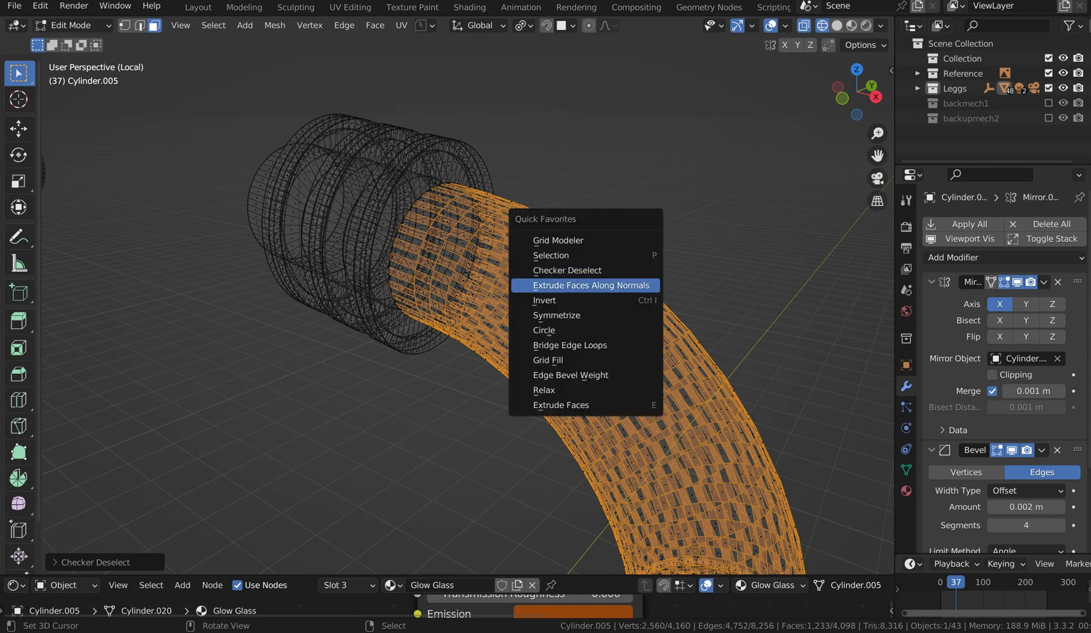
left_click(606, 284)
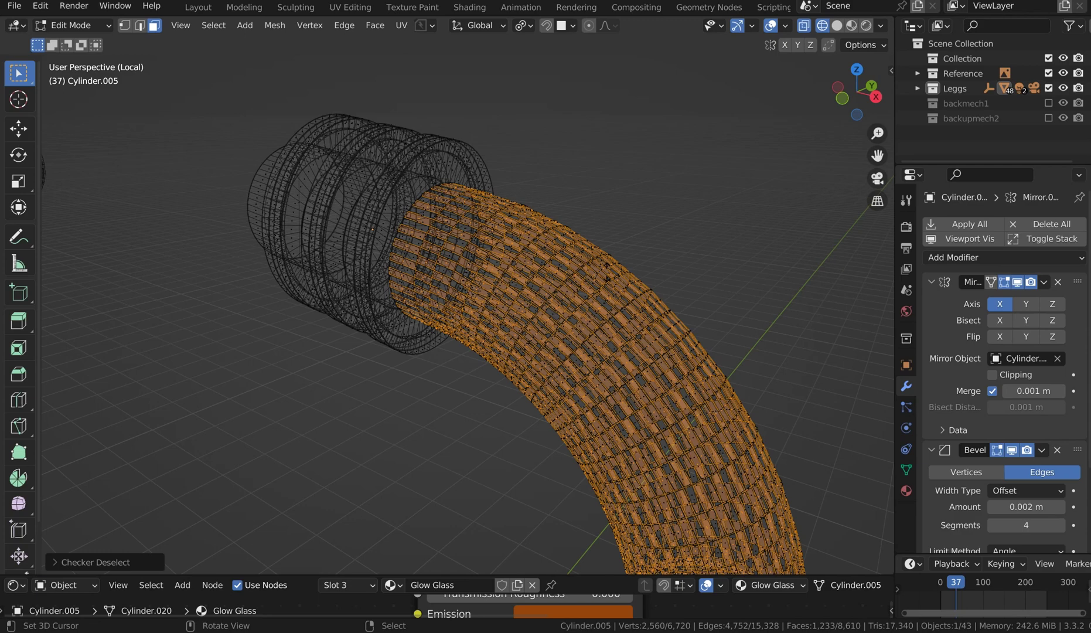
key("alt+s")
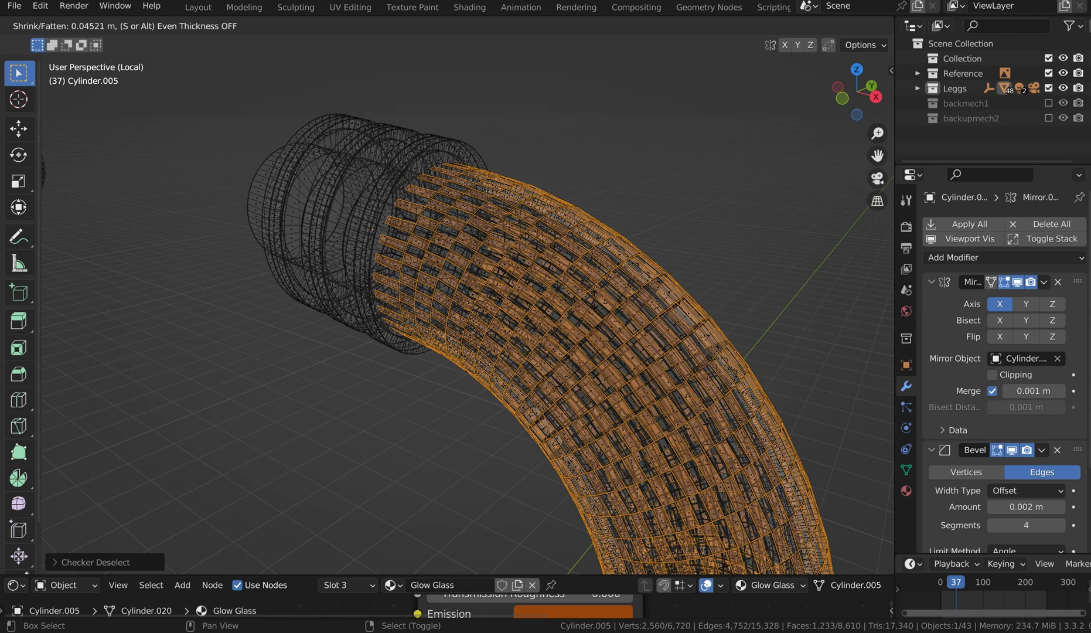
left_click(568, 323)
Examine the pipe's raised checker pattern in solid and then rendered shading, with its faces deselected.
key("z")
left_click(635, 362)
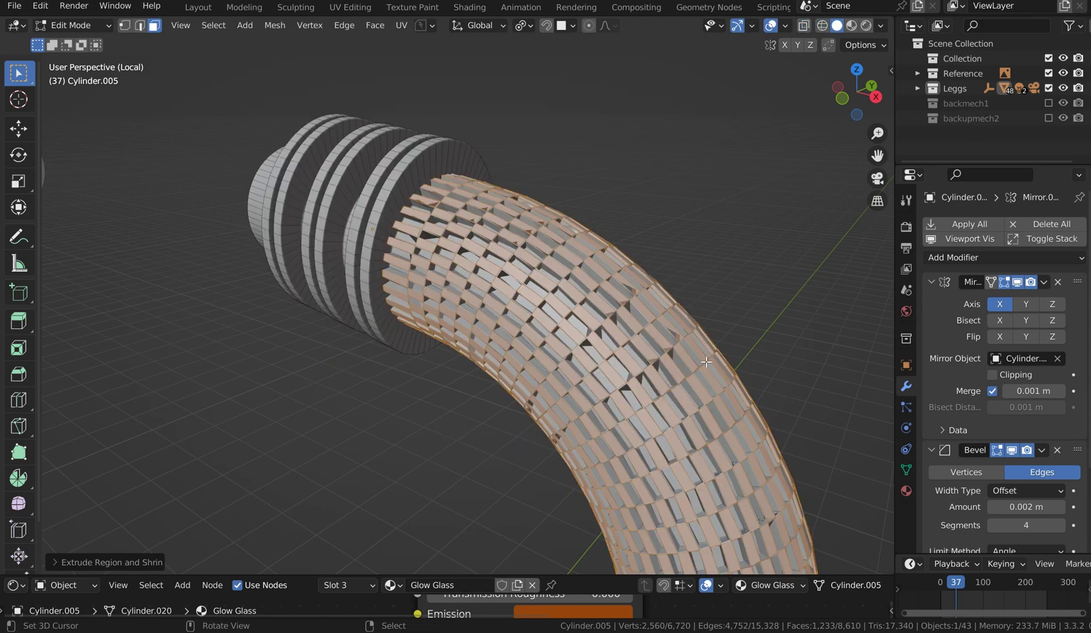
key("z")
left_click(631, 269)
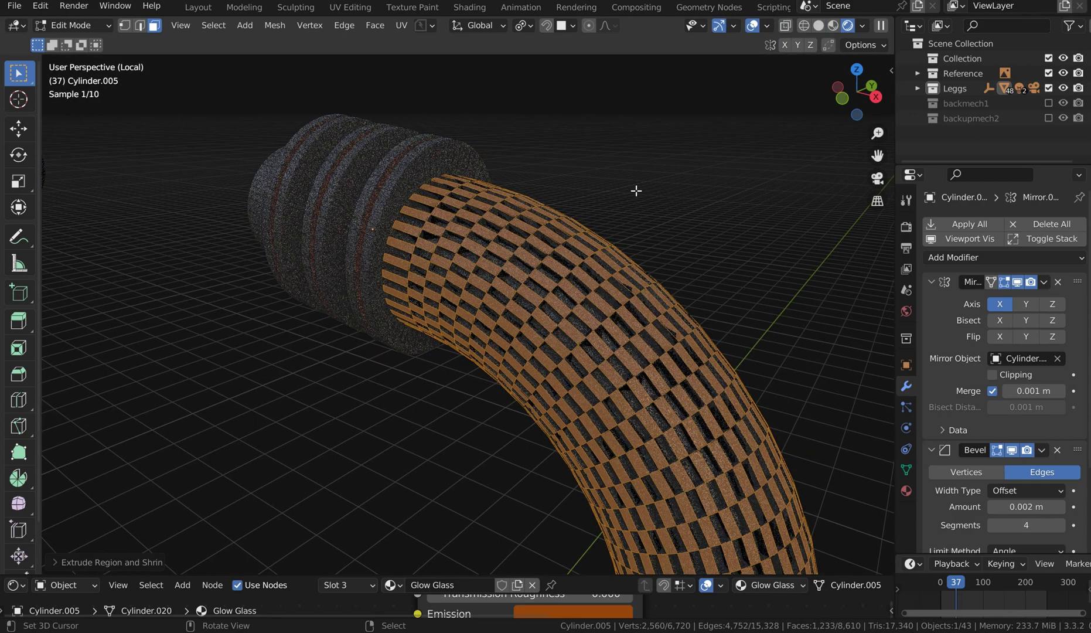
middle_click_drag(624, 260, 656, 251)
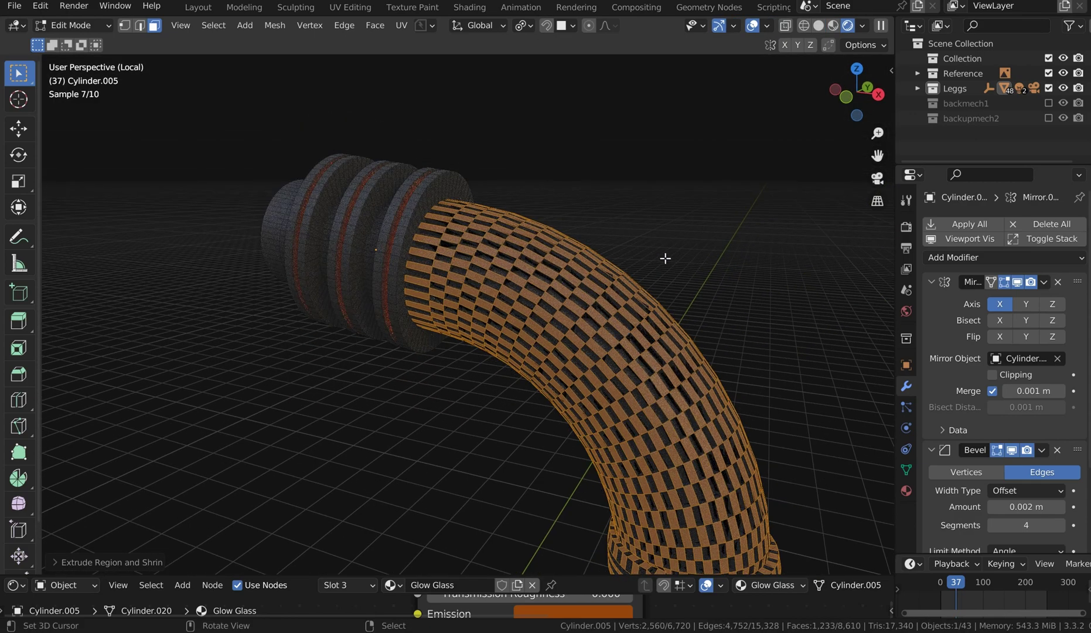
right_click(761, 222)
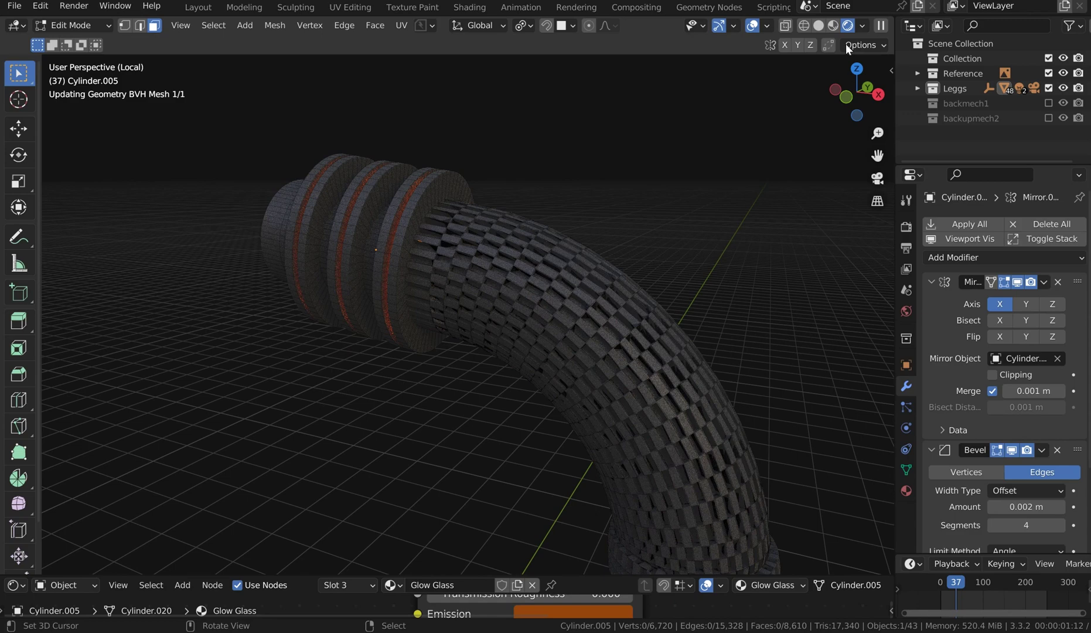
Switch to solid shading, check the raised checker faces on the curved pipe, and remove its Bevel modifier.
left_click(823, 24)
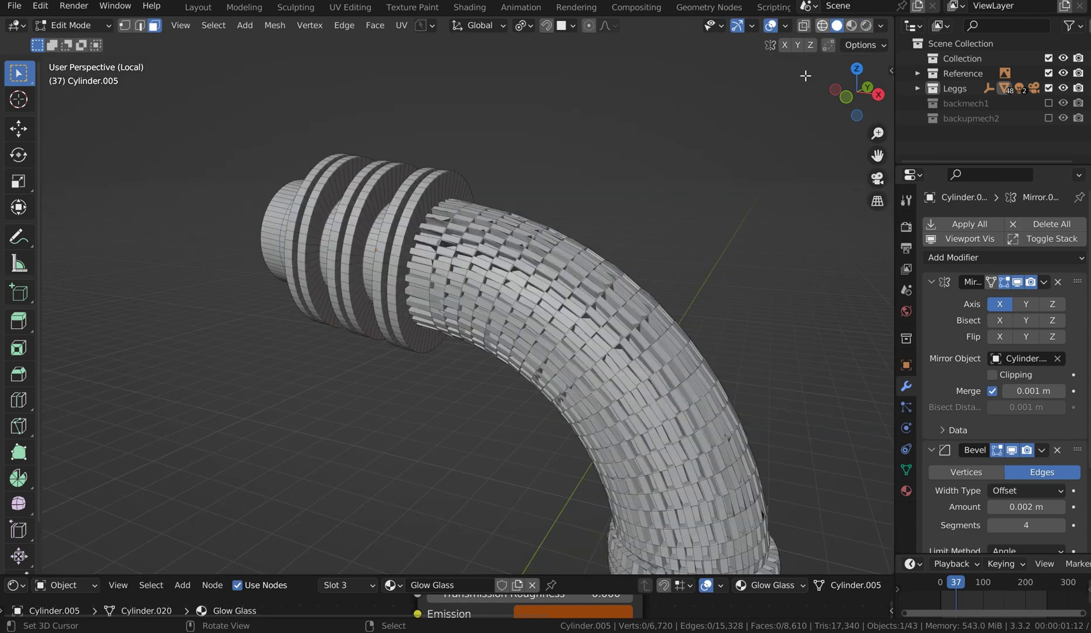
mouse_move(650, 182)
middle_mouse_down()
mouse_move(698, 176)
mouse_move(703, 233)
mouse_move(638, 318)
mouse_move(734, 338)
middle_mouse_up()
scroll(637, 317, "up", 3)
scroll(637, 316, "up", 3)
scroll(638, 317, "down", 3)
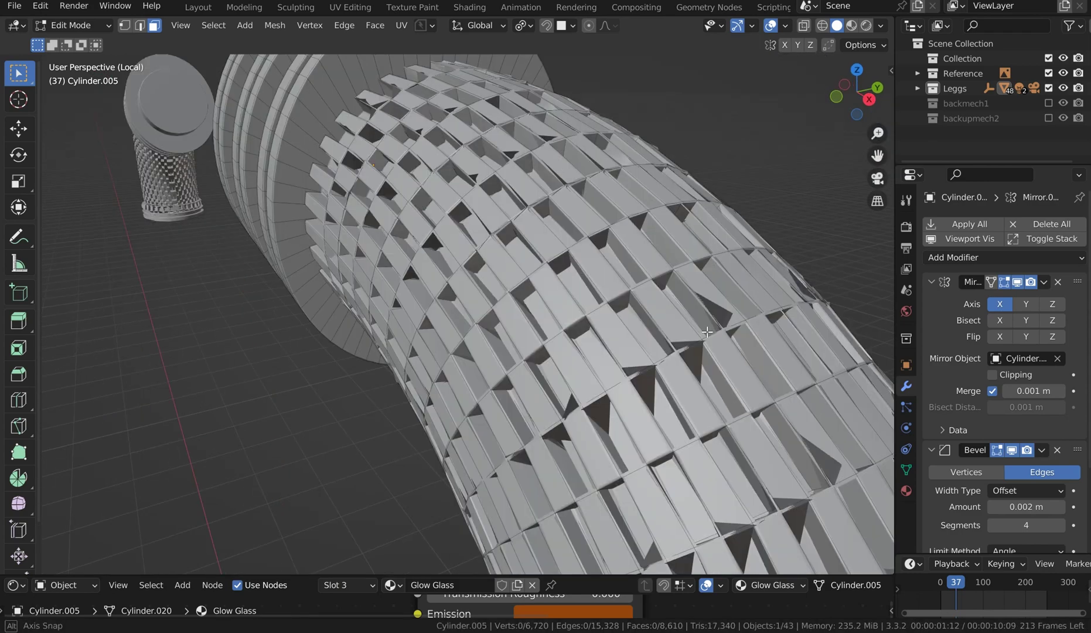
scroll(734, 338, "up", 2)
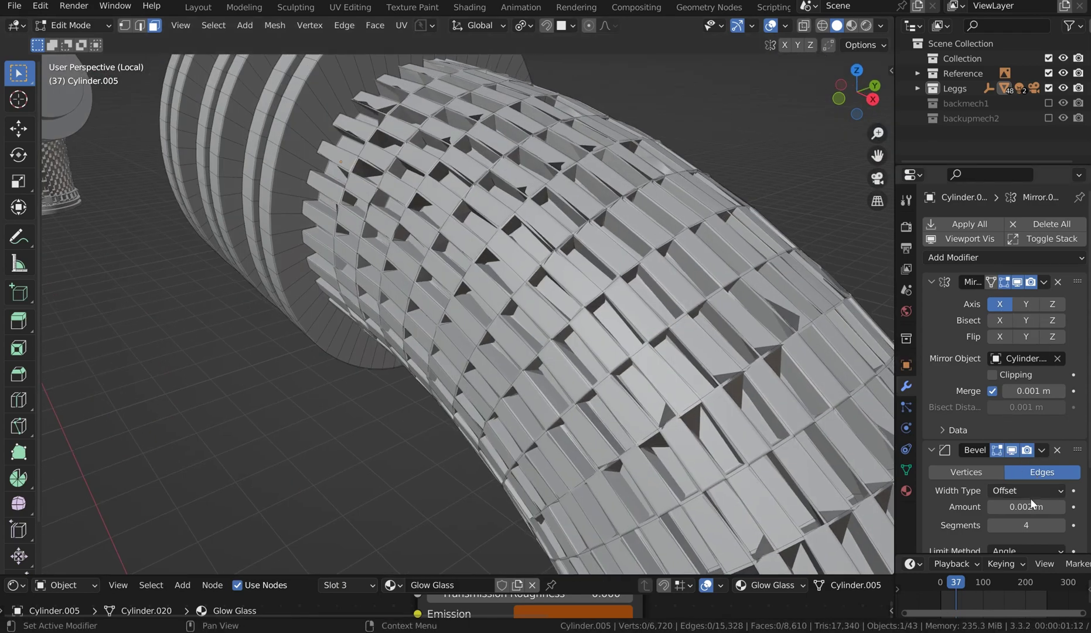
left_click(1058, 449)
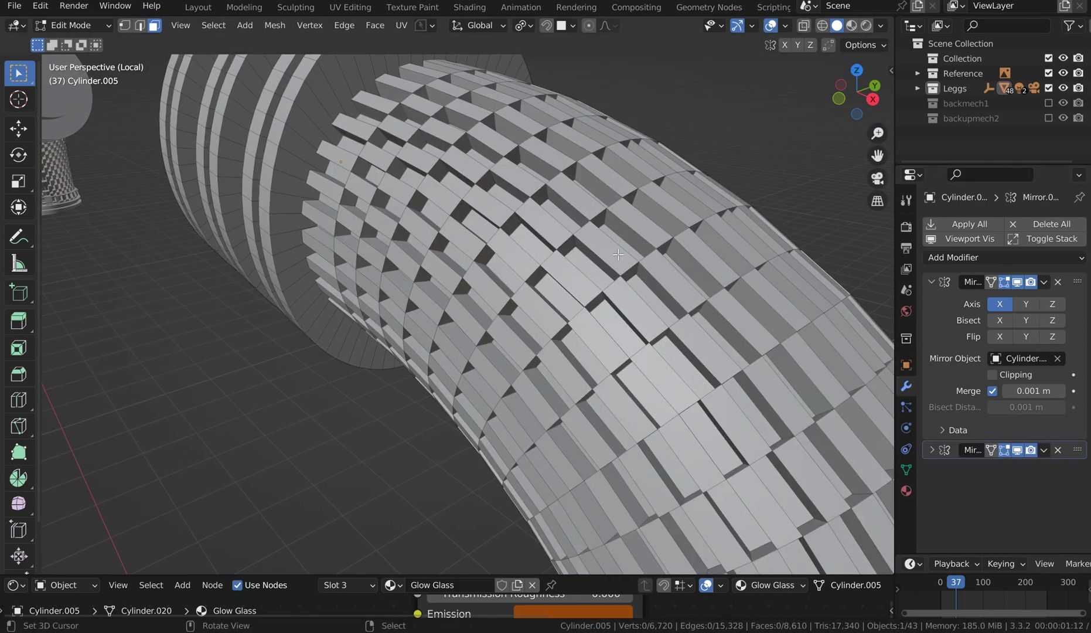
Return from the isolated pipe mesh to the full mech in Object Mode and examine the patterned arm pipes with nothing selected.
middle_click_drag(592, 252, 635, 341)
key("Tab")
scroll(650, 181, "down", 4)
scroll(645, 260, "up", 5)
key("slash")
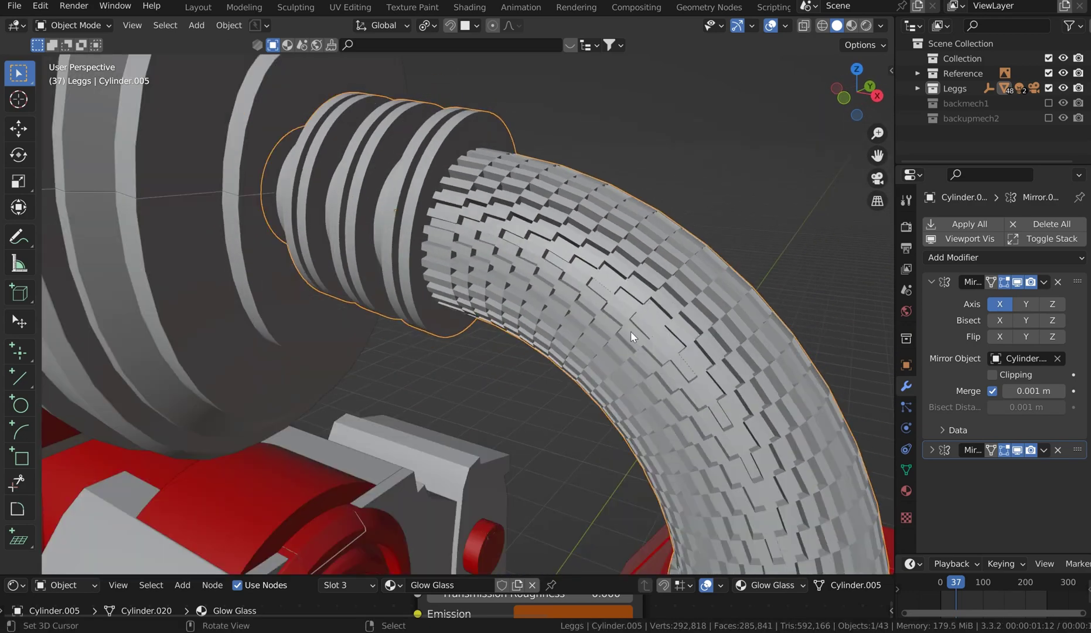
scroll(633, 328, "down", 7)
right_click(727, 170)
middle_click_drag(731, 167, 746, 253)
middle_click_drag(756, 256, 603, 255)
scroll(684, 260, "up", 3)
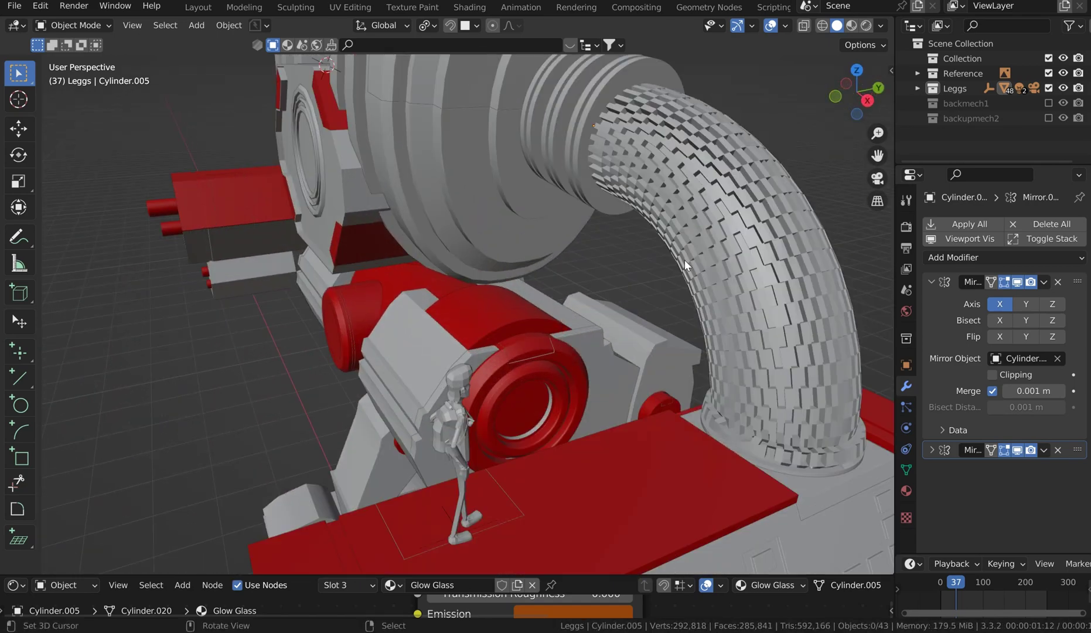
middle_click_drag(684, 260, 559, 218)
Edit the mech's shoulder drum and add one loop cut around the middle of its innermost band.
left_click(532, 189)
key("Tab")
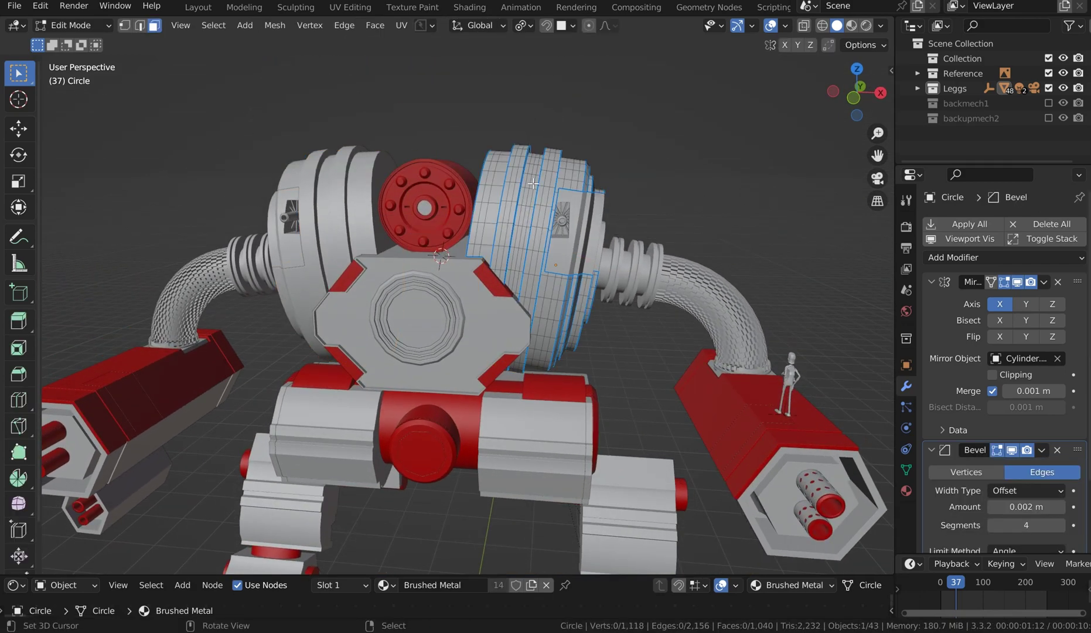
middle_click_drag(535, 172, 524, 254, "shift")
scroll(524, 254, "up", 4)
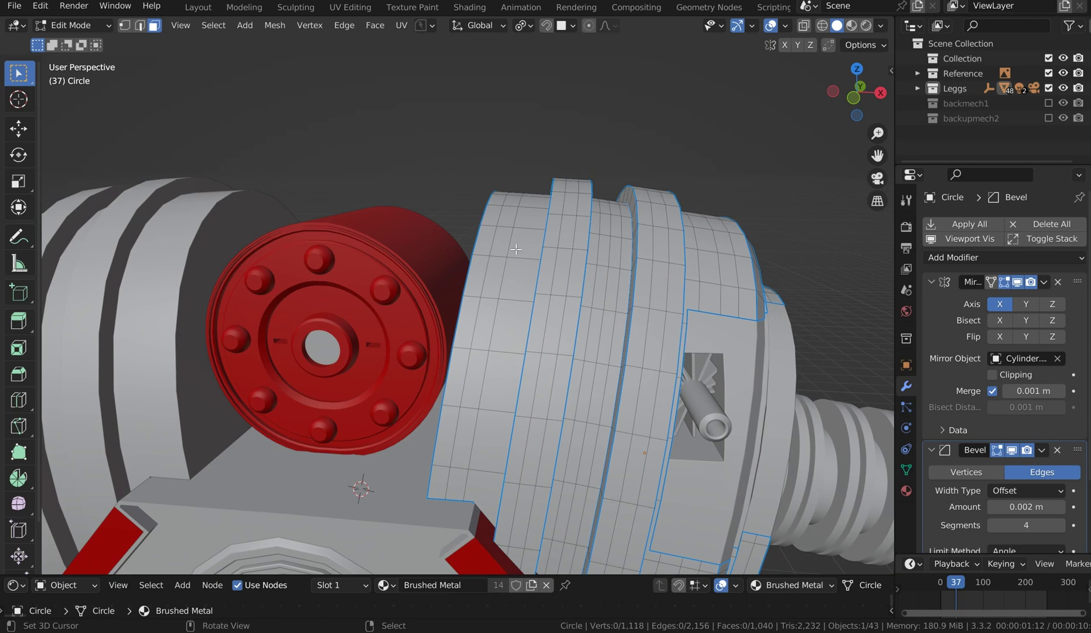
left_click(565, 221)
key("2")
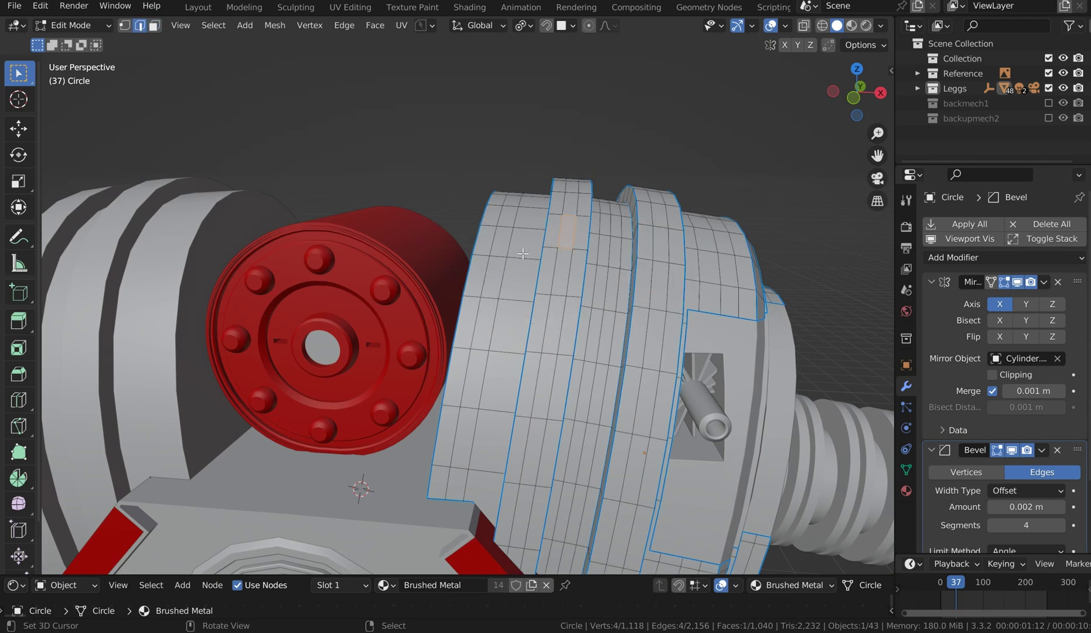
key("ctrl+r")
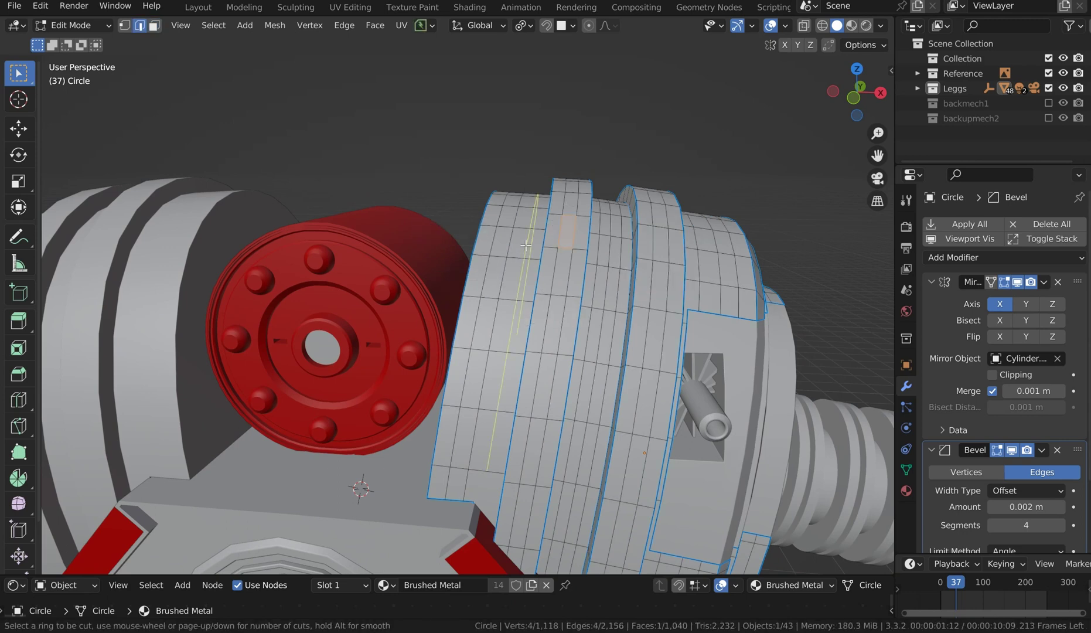
left_click(524, 248)
left_click(526, 243)
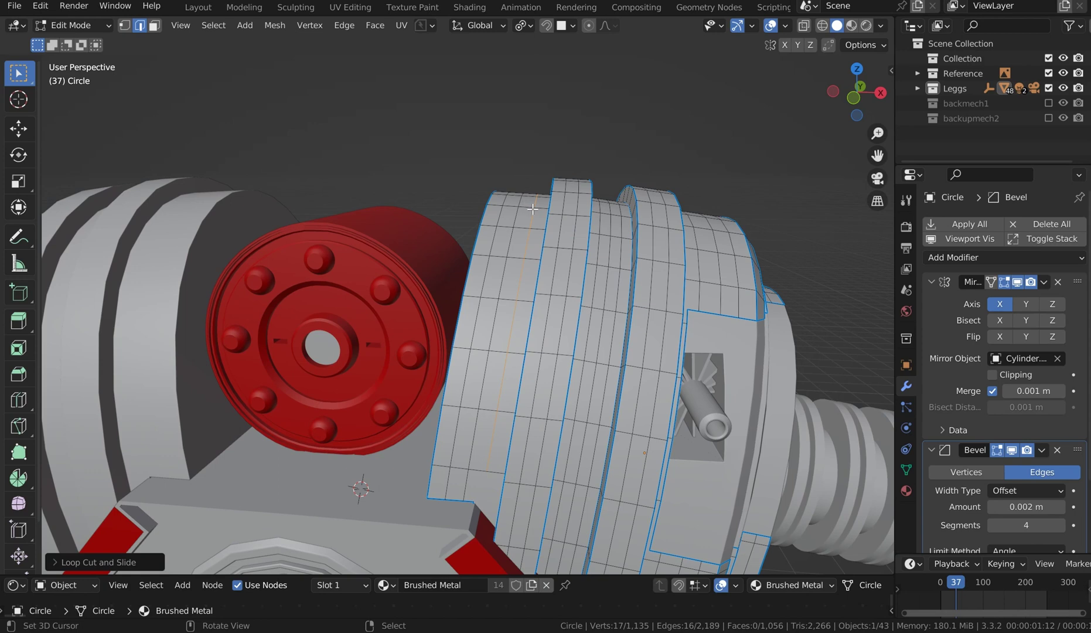
Select the edge loops running around the two raised bands of the shoulder drum.
right_click(575, 228)
right_click(575, 228, "alt+shift")
right_click(576, 228, "alt+shift")
right_click(564, 225, "alt+shift")
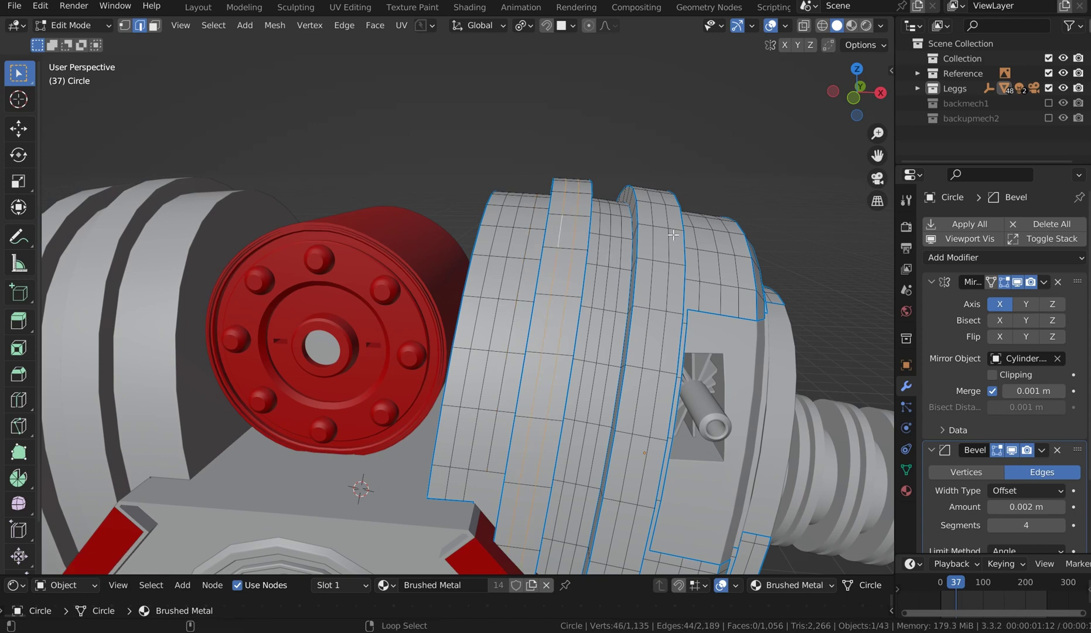
right_click(654, 234, "alt+shift")
right_click(665, 236, "alt+shift")
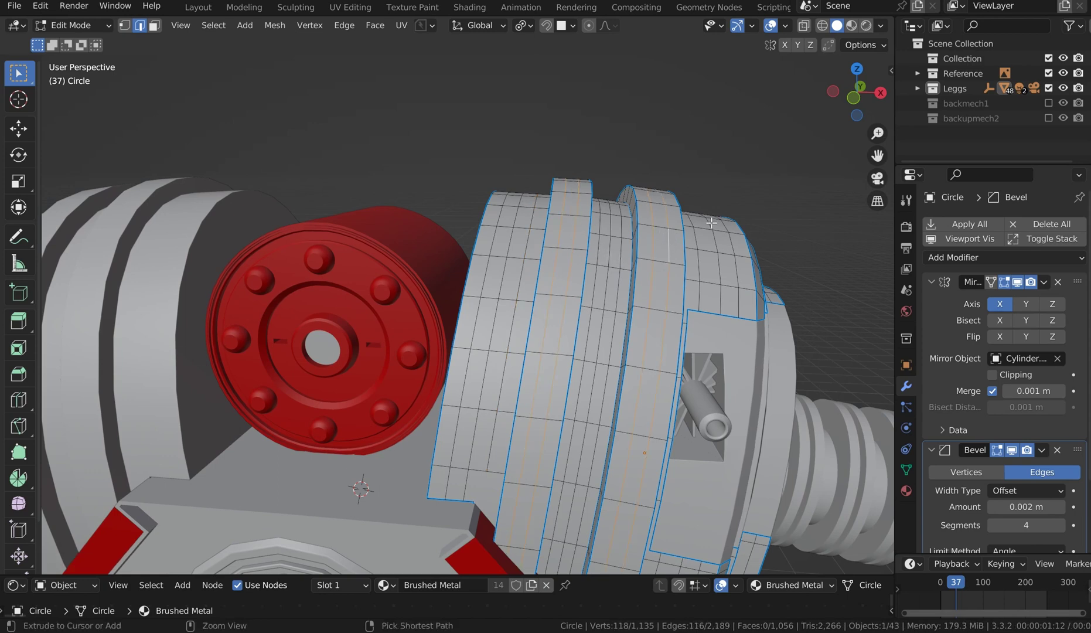
Bevel the selected loops about 0.011 m wide, extrude the strips about 0.02 m inward along normals as grooves, and return to Object Mode.
key("ctrl+b")
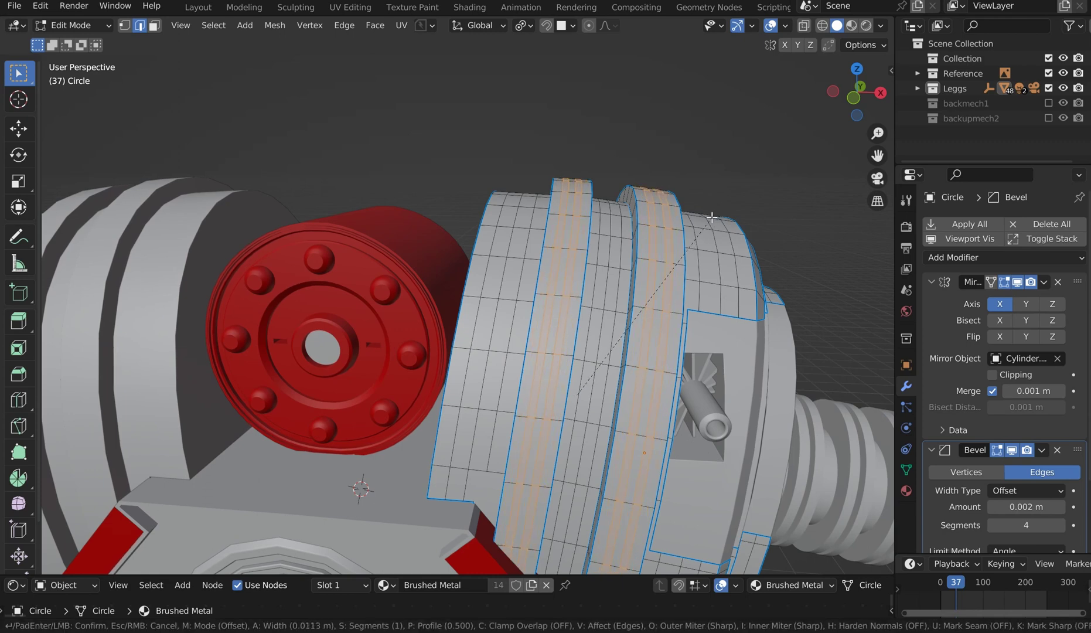
left_click(711, 217)
key("q")
left_click(711, 216)
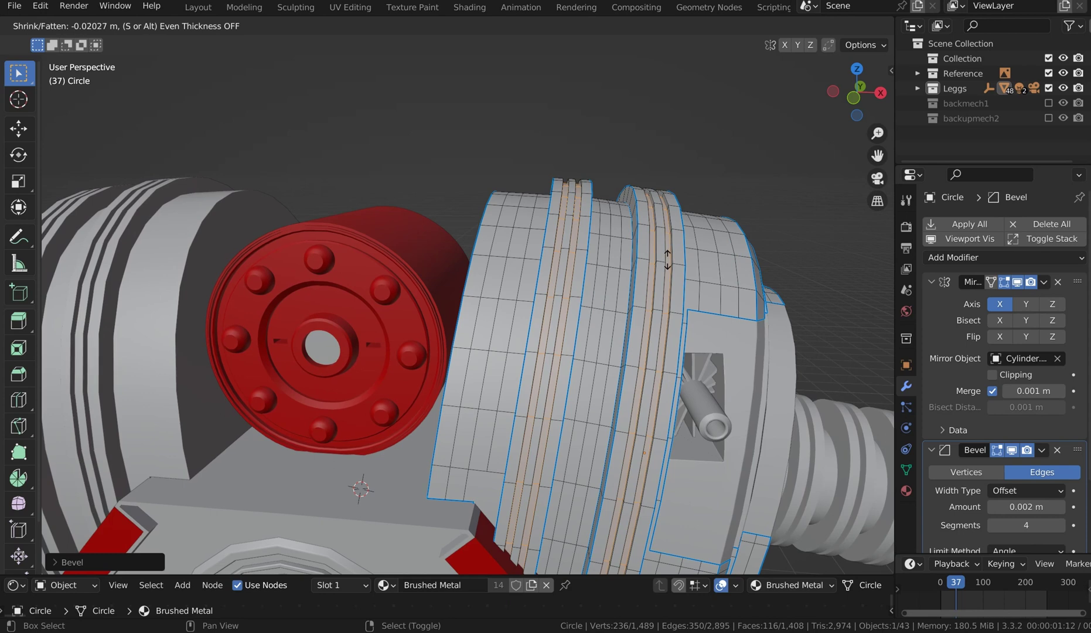
left_click(632, 311)
key("ctrl+Tab")
left_click(652, 168)
left_click(654, 162)
middle_click_drag(654, 163, 499, 368)
scroll(476, 282, "down", 4)
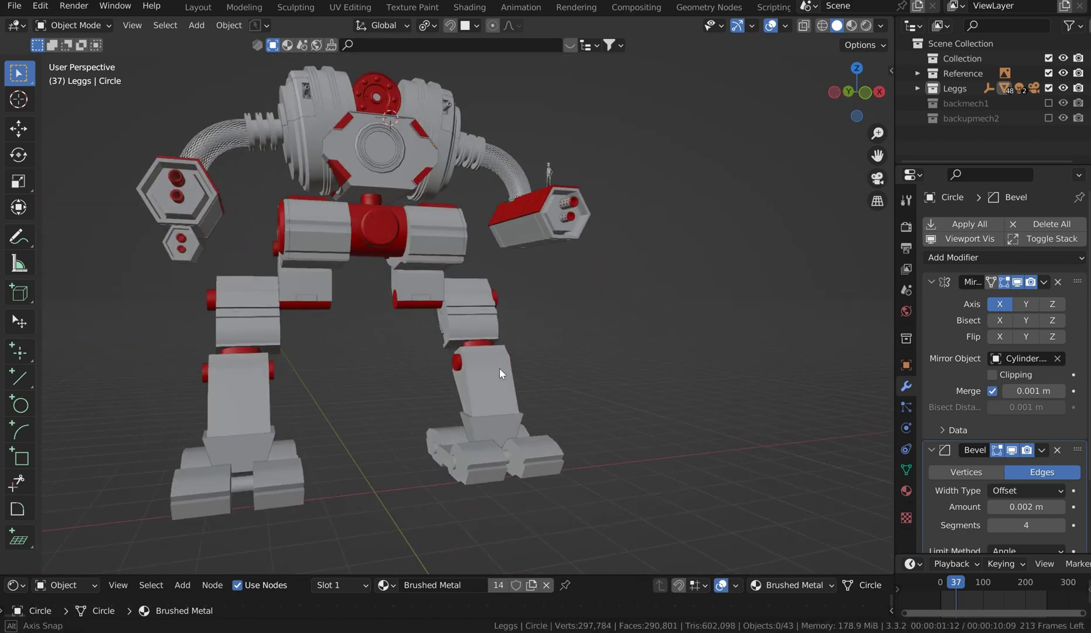
Isolate the lower leg and cut a circular ring groove into its front face with the Profil Brush in Difference mode, thickness 0.1.
left_click(499, 367)
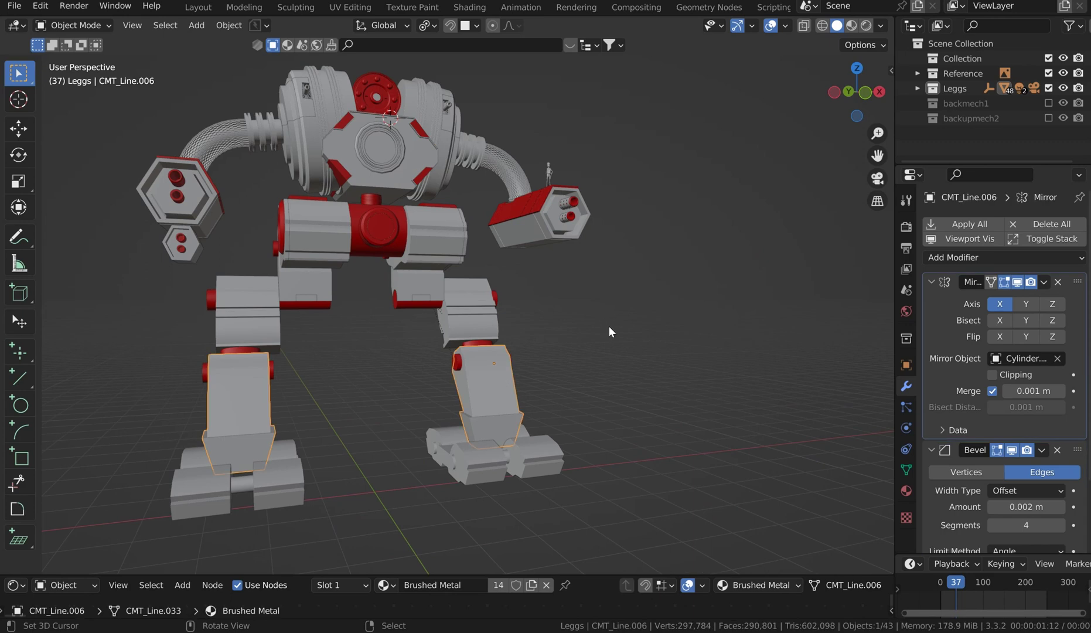
key("KP_Divide")
middle_click_drag(568, 340, 641, 285)
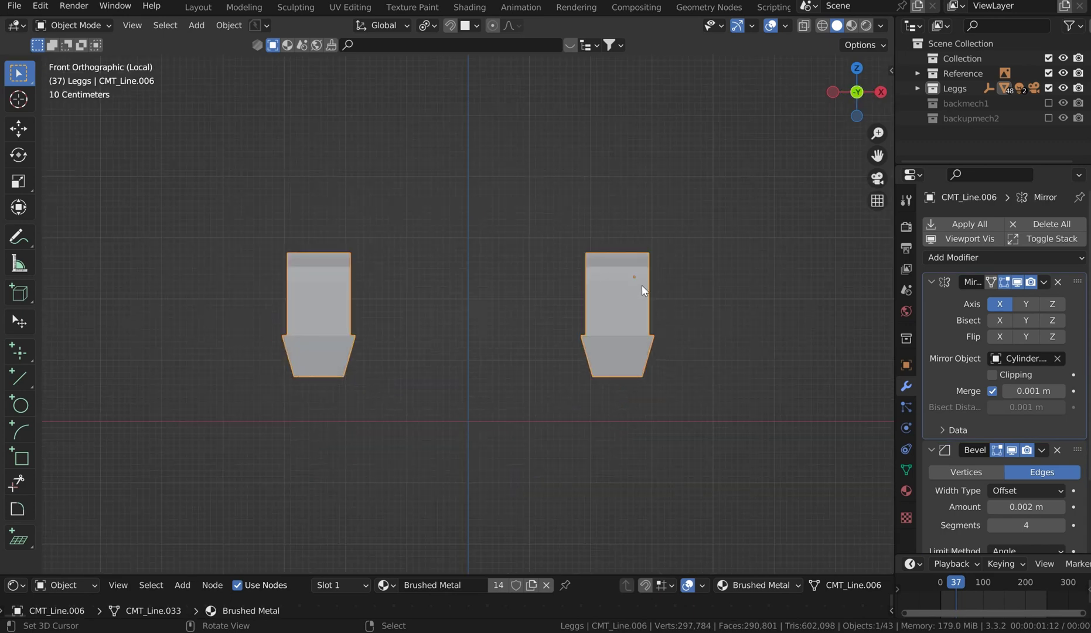
middle_click_drag(679, 243, 508, 302)
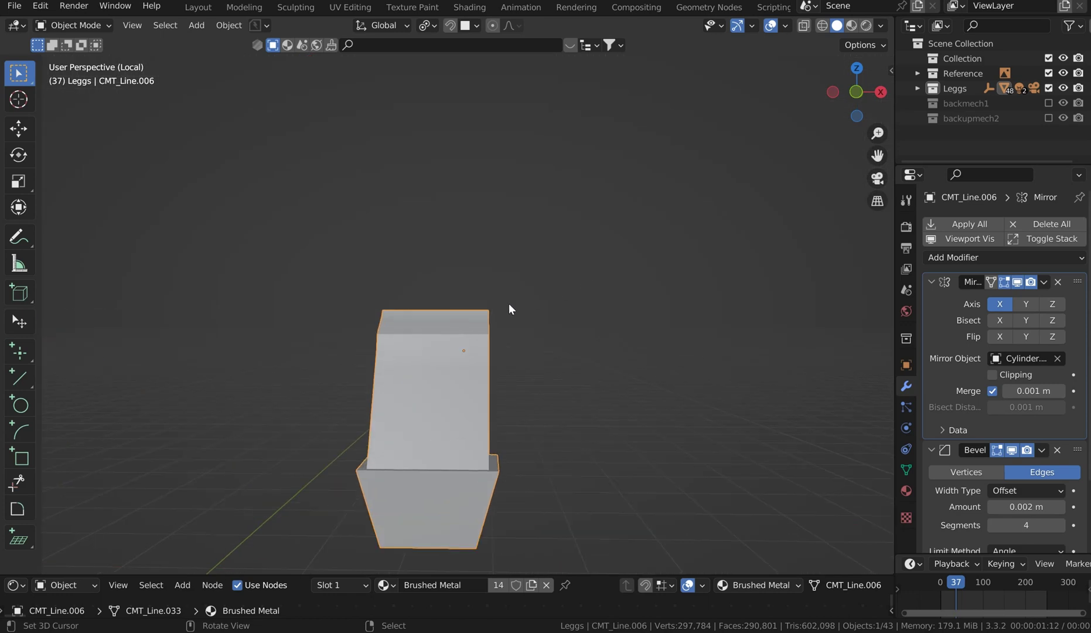
key("KP_1")
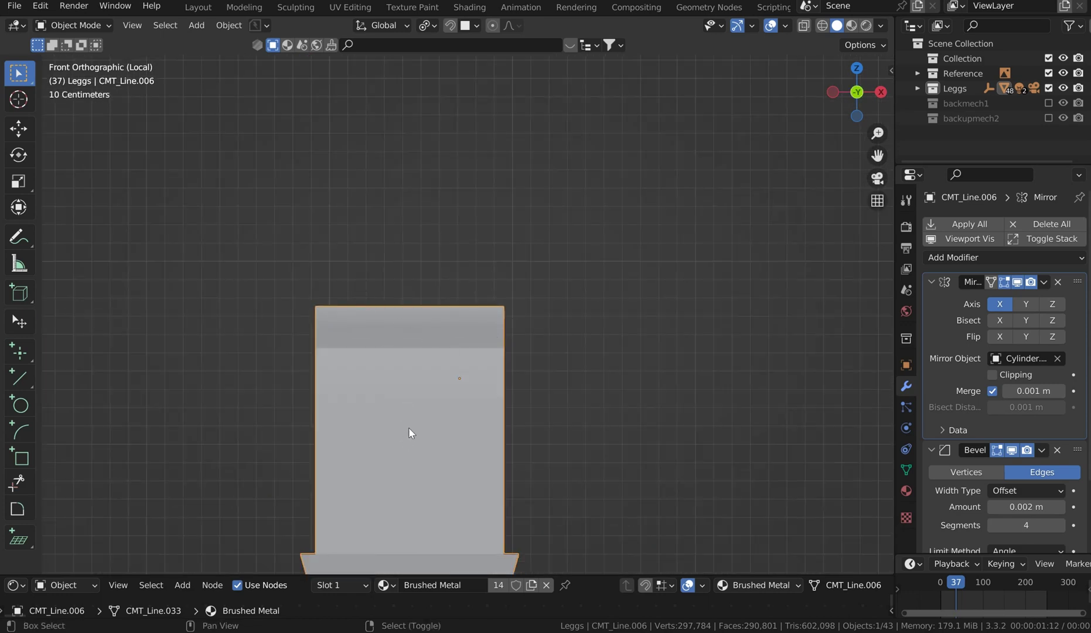
middle_click_drag(408, 427, 454, 308, "shift")
key("ctrl+shift+x")
key("p")
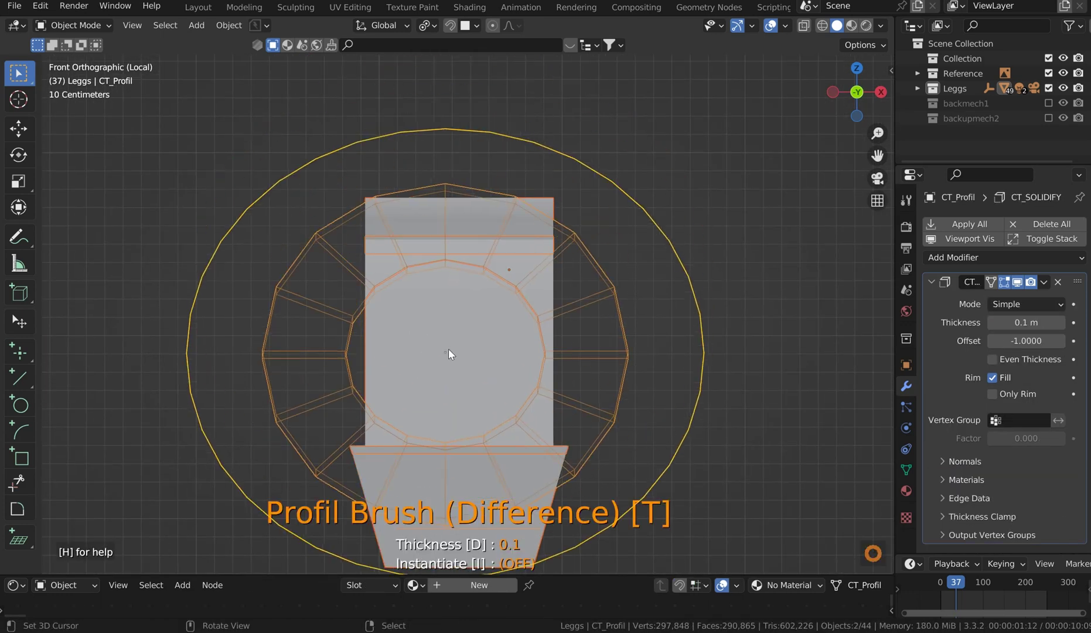
scroll(424, 328, "down", 5, "ctrl")
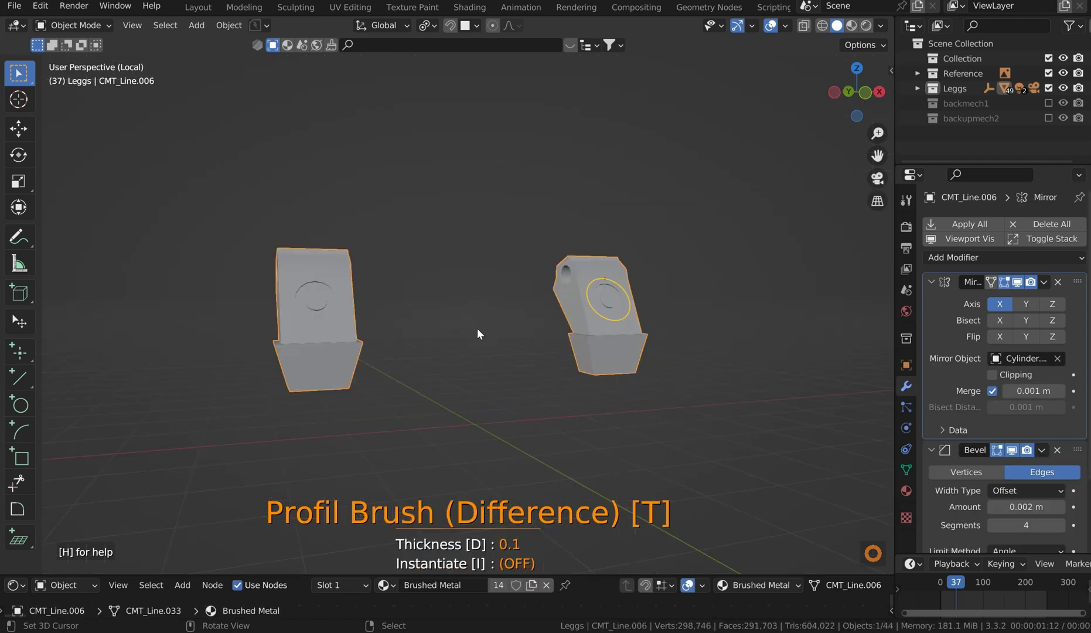
mouse_move(711, 258)
middle_mouse_down()
mouse_move(722, 332)
mouse_move(600, 304)
middle_mouse_up()
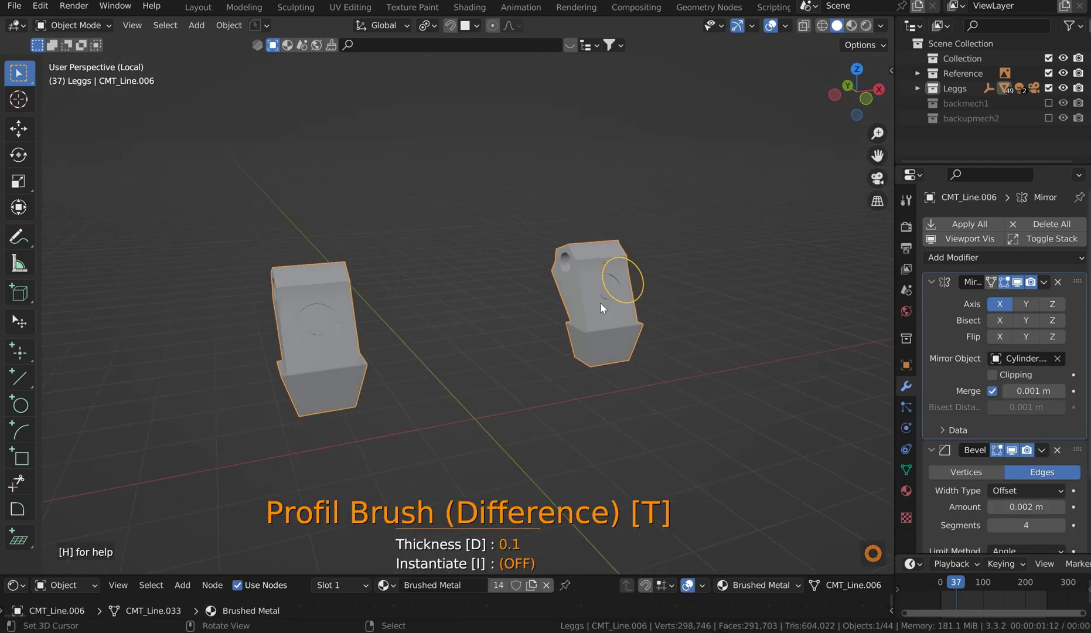
mouse_move(689, 292)
middle_mouse_down()
mouse_move(665, 301)
mouse_move(679, 288)
middle_mouse_up()
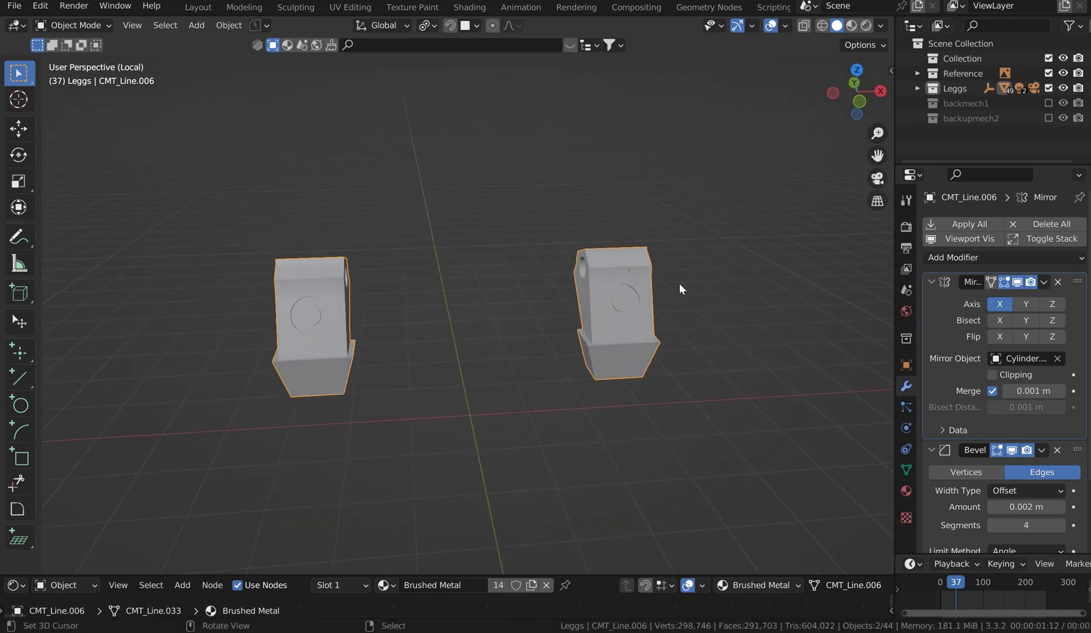
Split a rectangular panel from the lower leg's upper front edge with a Rebool rectangle cut, and leave the isolated view.
key("KP_1")
middle_click_drag(707, 249, 542, 338, "shift")
scroll(542, 338, "up", 7)
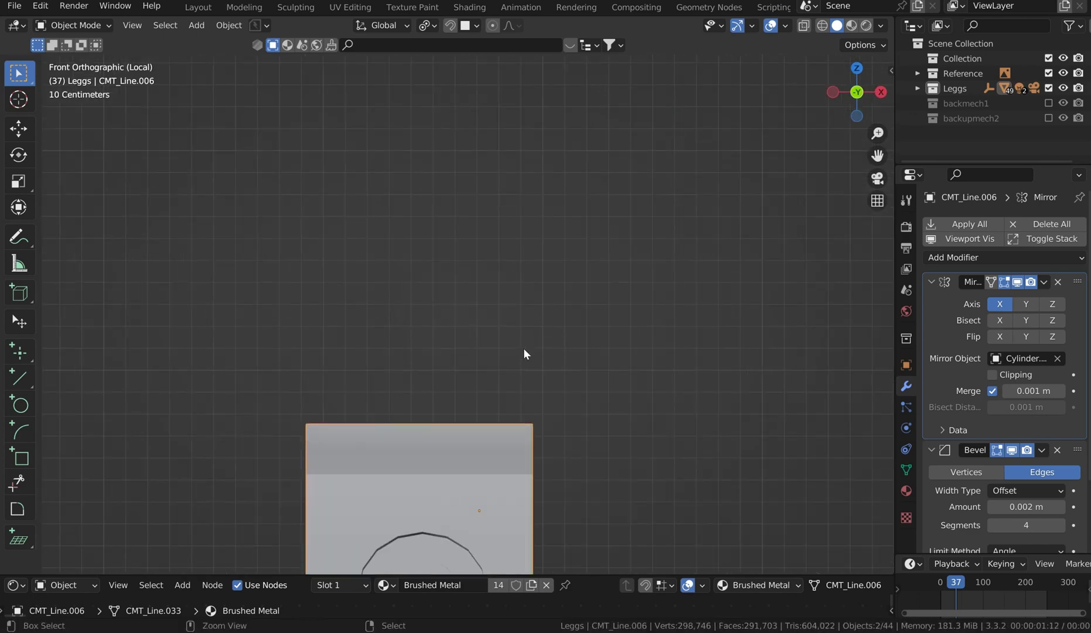
key("ctrl+shift+x")
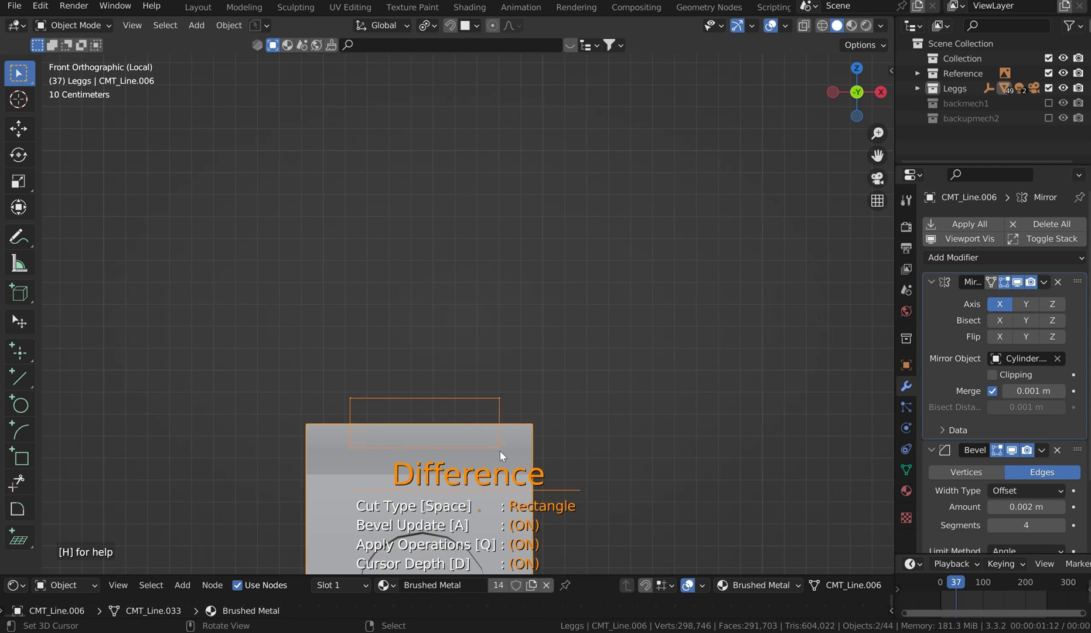
left_click_drag(499, 451, 490, 496)
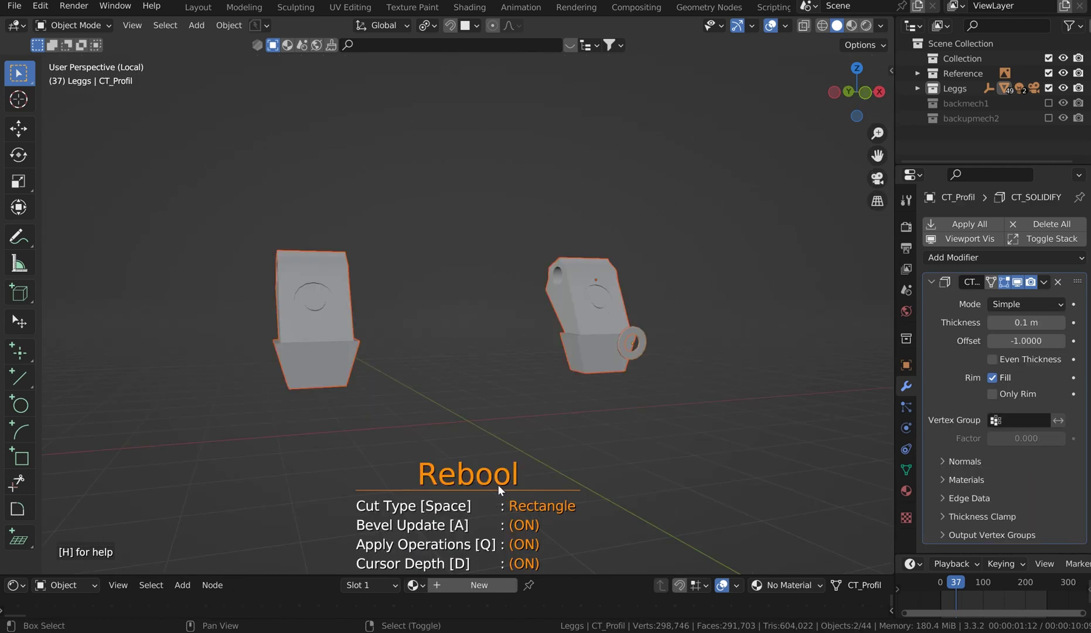
middle_click_drag(718, 257, 698, 301)
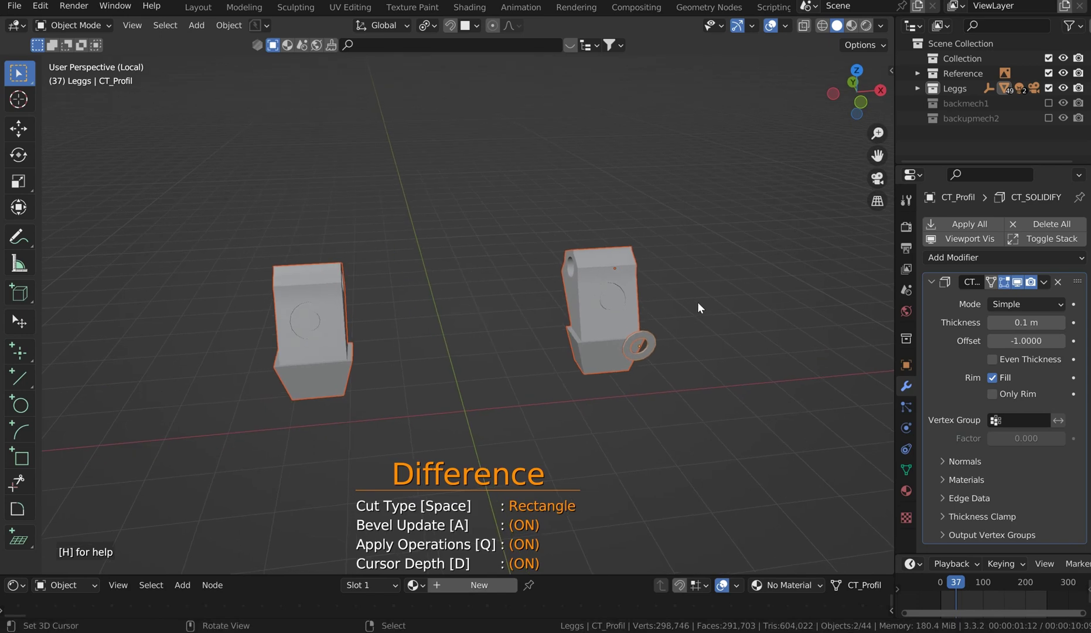
key("Escape")
key("KP_Divide")
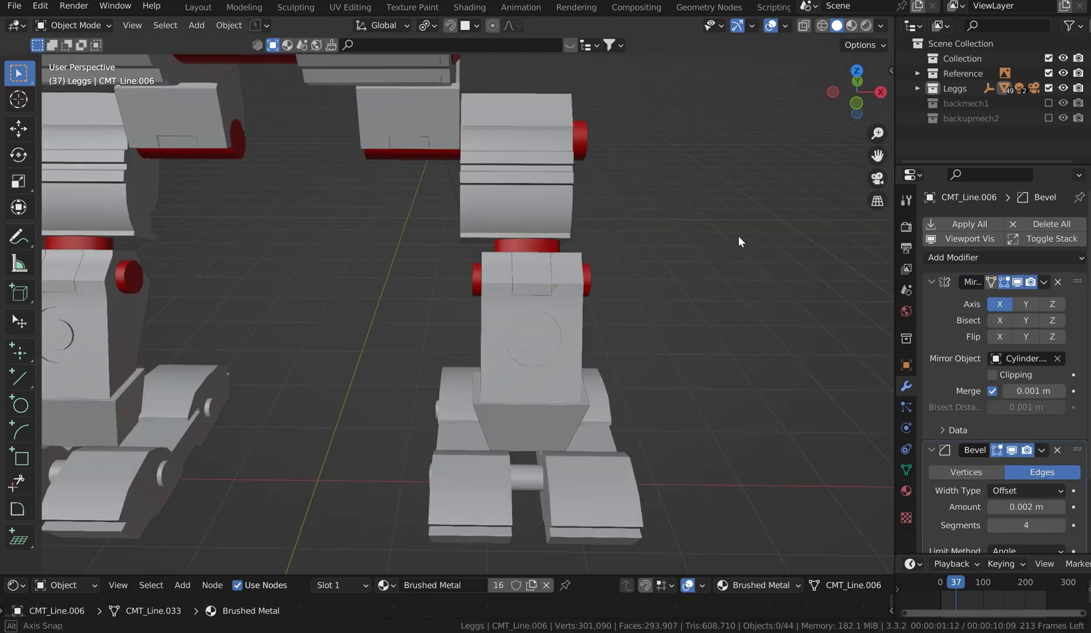
Edit the foot mesh and select both round axle pins as linked geometry.
middle_click_drag(738, 235, 638, 283)
key("KP_3")
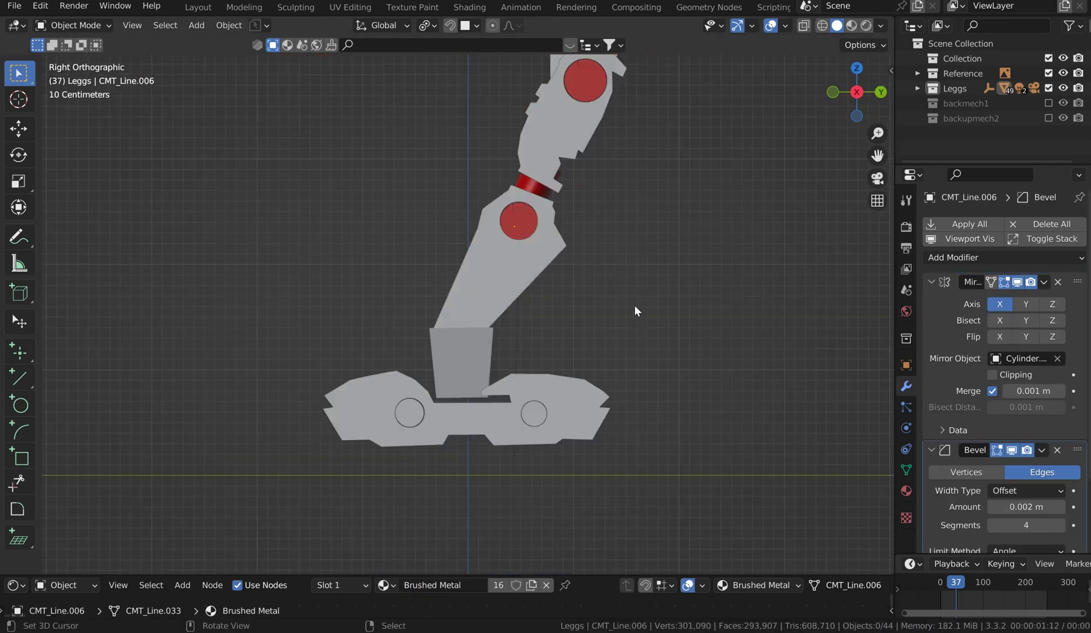
scroll(458, 420, "up", 5)
left_click(380, 387)
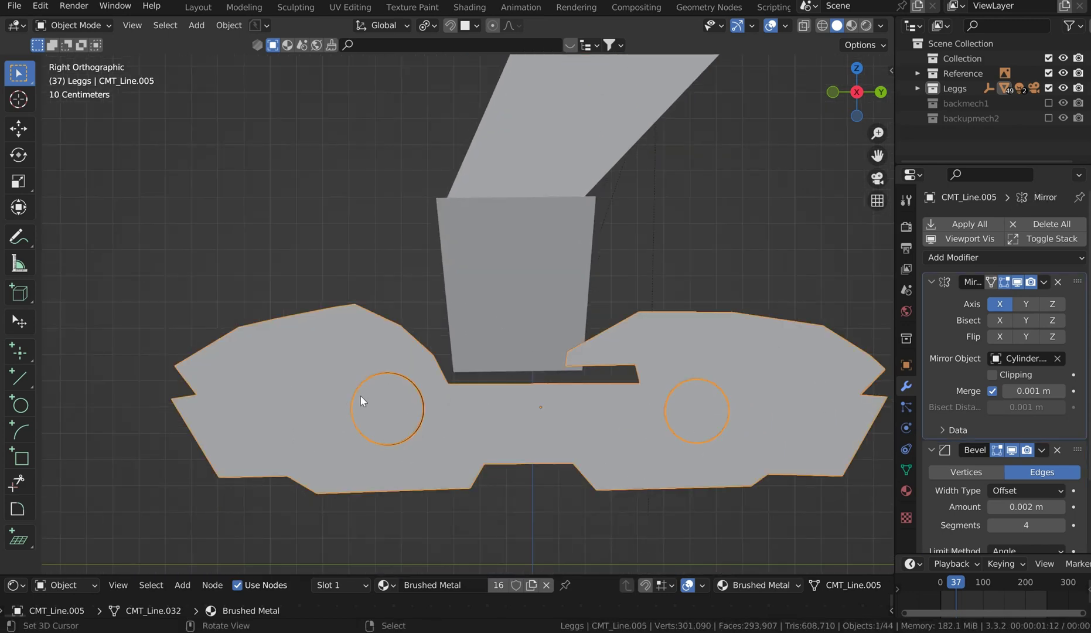
middle_click_drag(419, 372, 544, 466)
key("Tab")
left_click(564, 461)
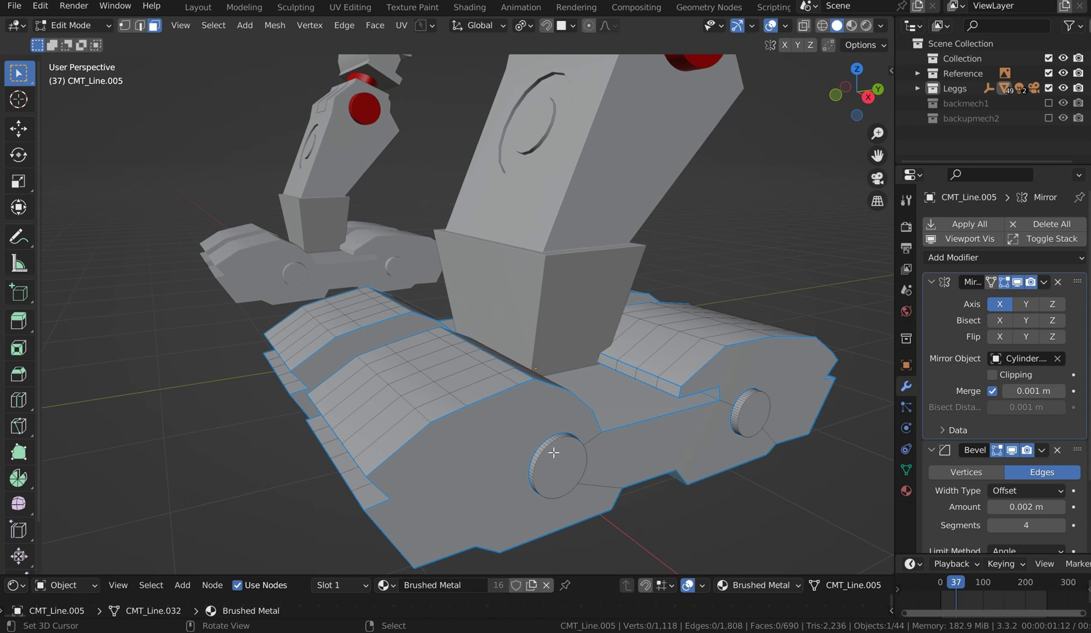
key("l")
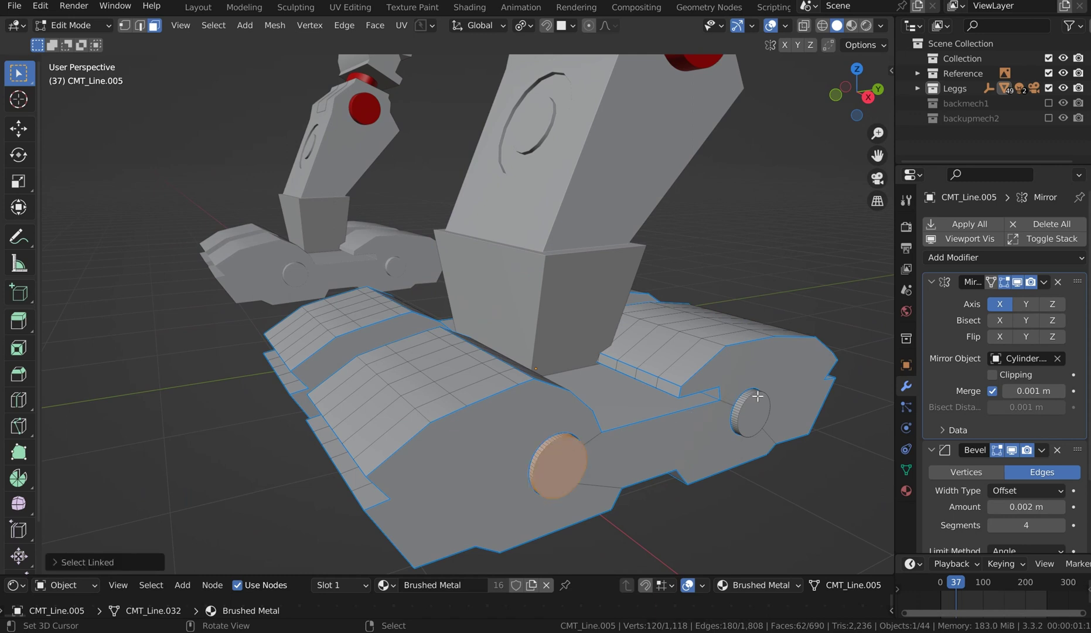
key("l")
Separate the selected axle pins into their own object, and select that object in Object Mode.
key("q")
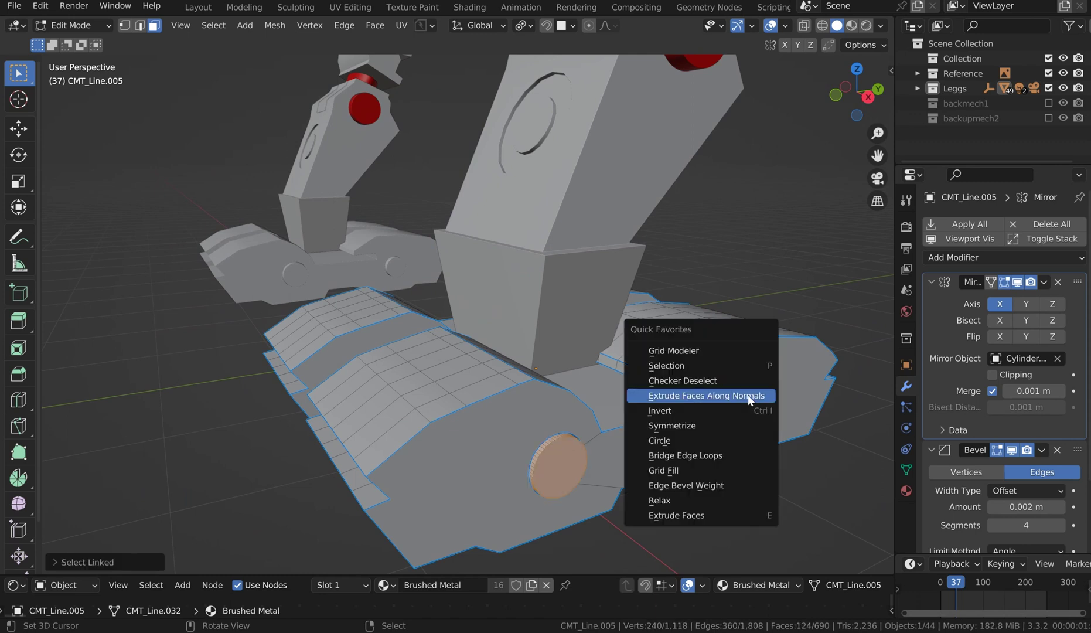
left_click(730, 364)
key("Tab")
left_click(667, 262)
left_click(560, 435)
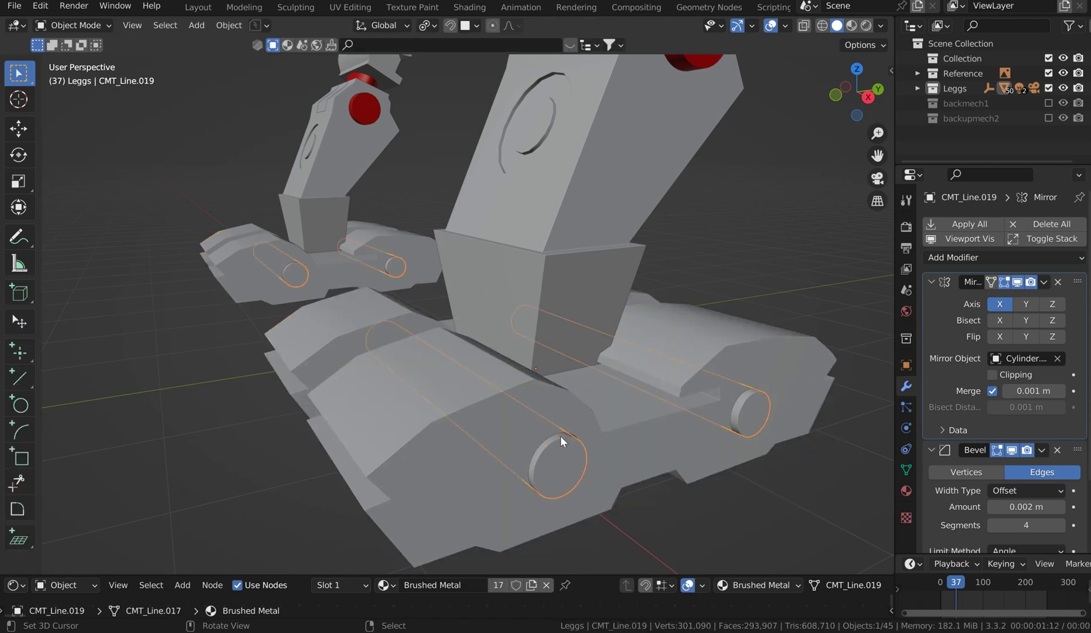
Isolate the axle pins and split a rectangular notch from the upper edge of the larger pin with a Rebool rectangle cut in right view.
key("KP_Divide")
key("KP_3")
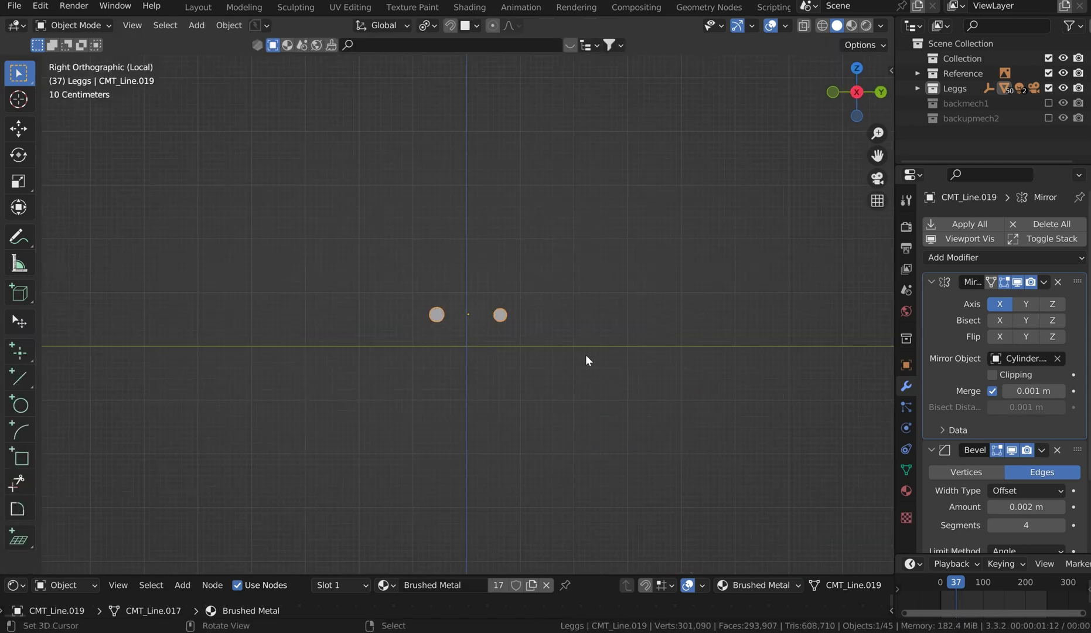
scroll(501, 305, "up", 5)
scroll(501, 305, "up", 4)
middle_click_drag(300, 300, 452, 358, "shift")
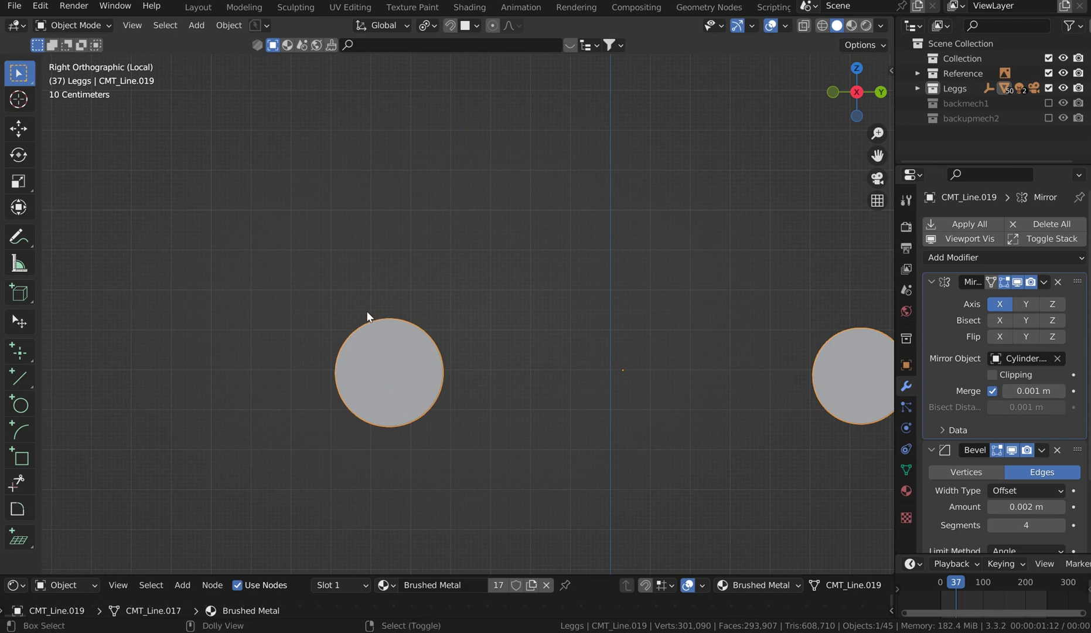
key("ctrl+shift+x")
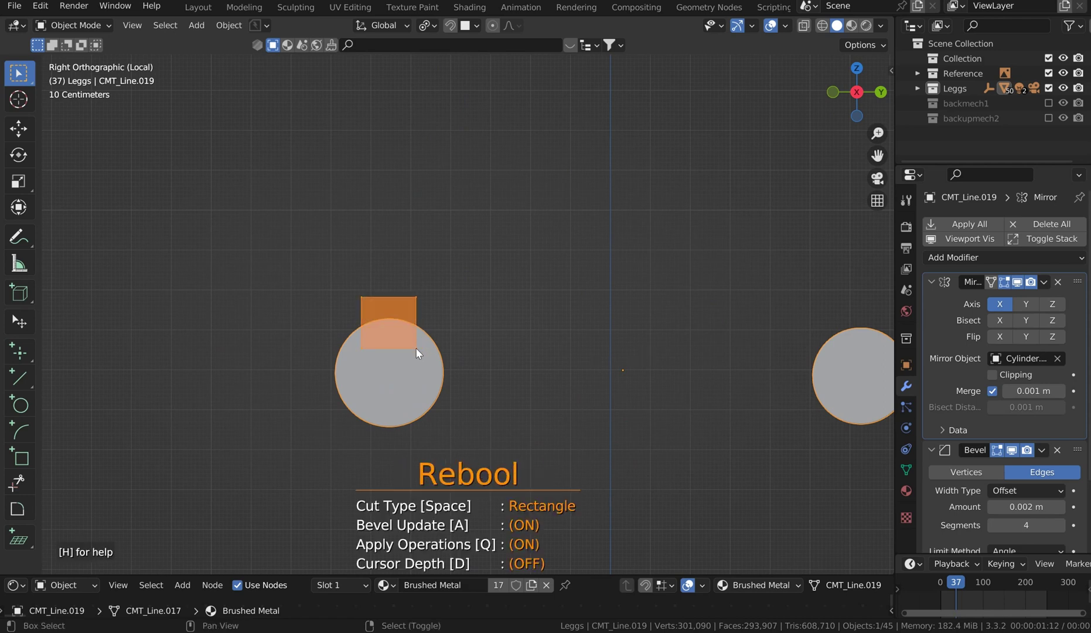
left_click(415, 348, "shift")
middle_click_drag(785, 389, 648, 376)
key("KP_3")
Split a matching rectangular notch from the upper edge of the second axle pin with a Rebool cut, and leave the isolated view.
scroll(513, 338, "up", 5)
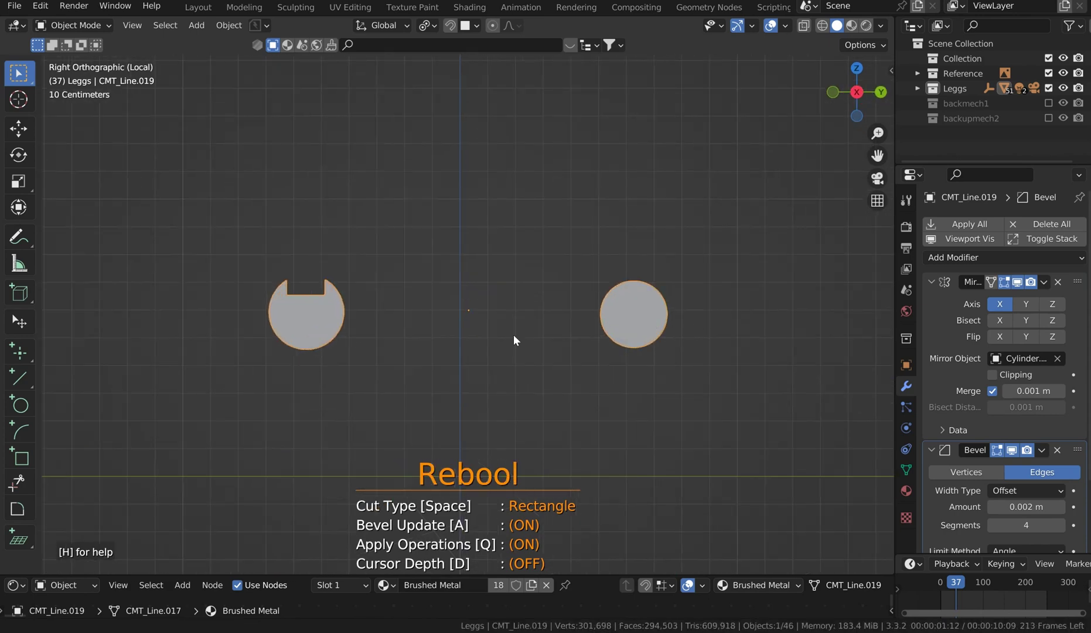
key("shift")
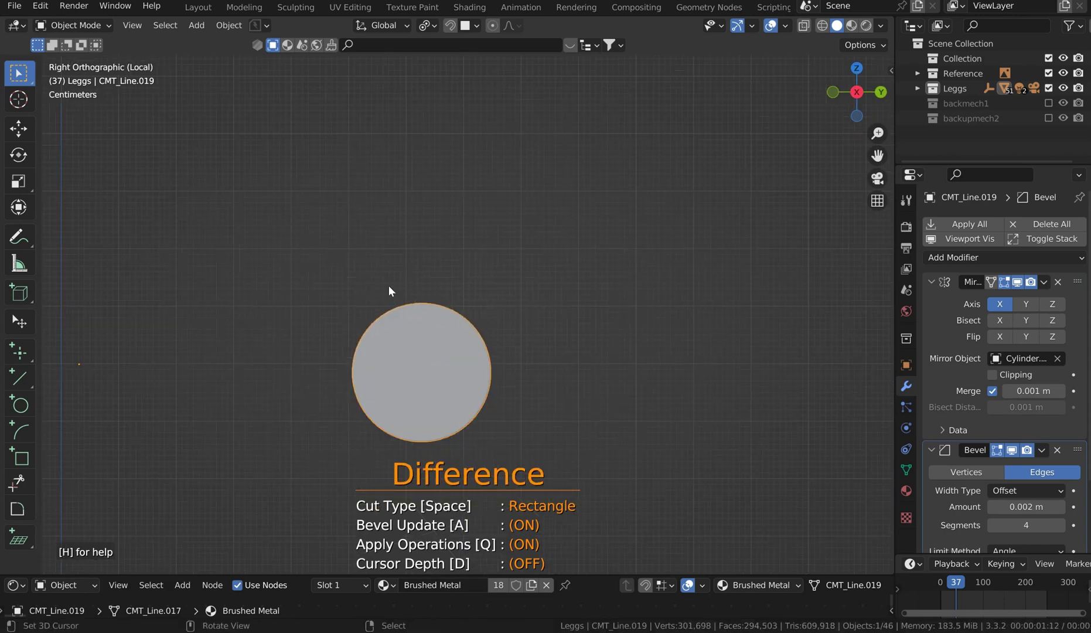
left_click_drag(465, 328, 414, 286)
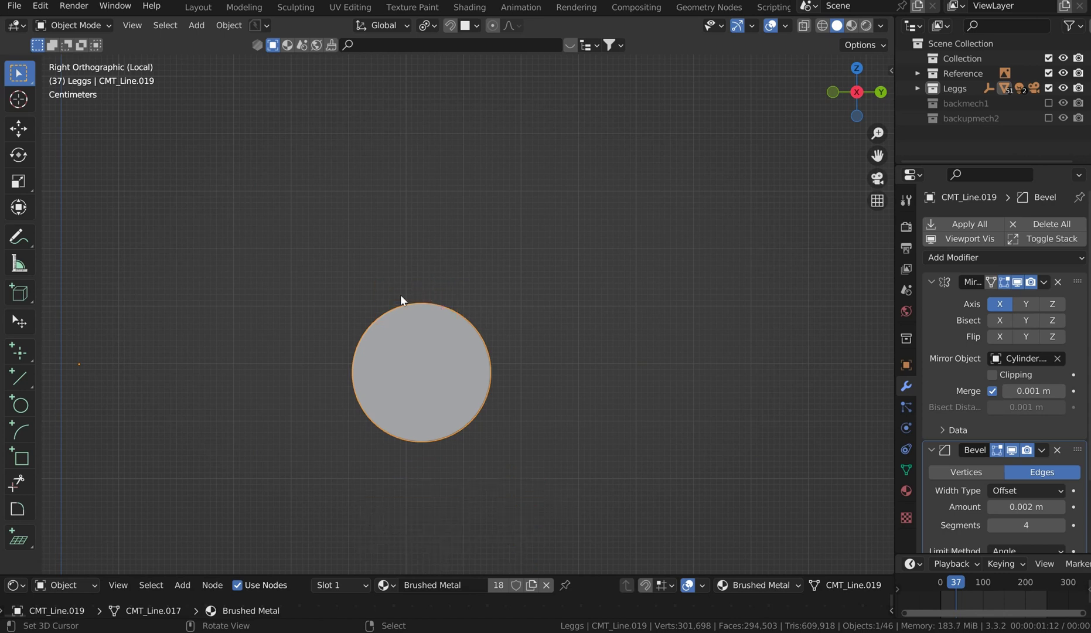
key("ctrl+shift+x")
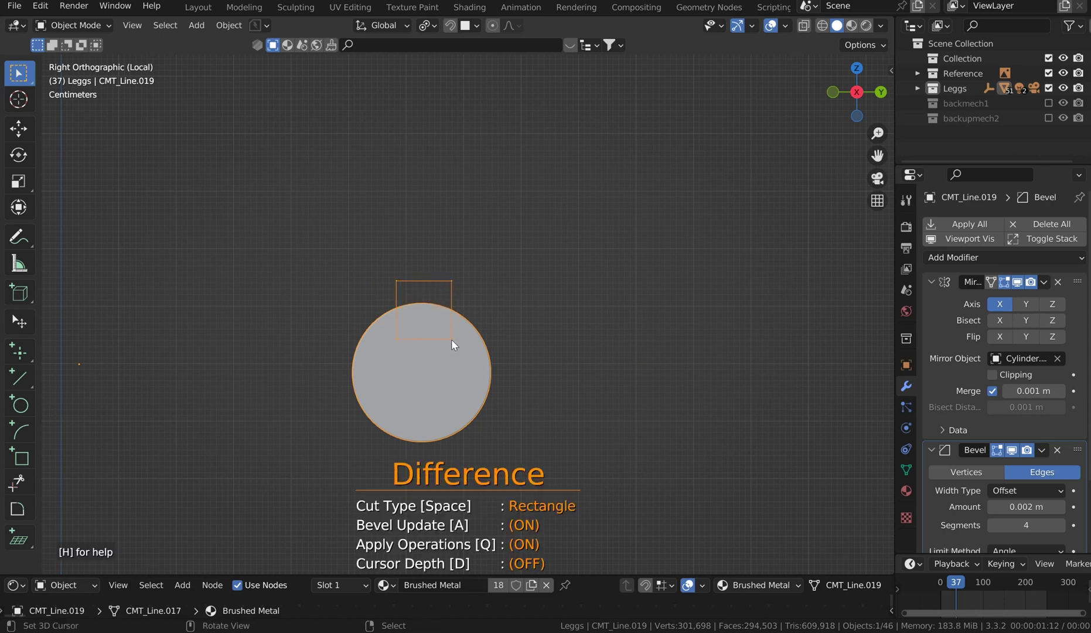
mouse_move(451, 339)
left_mouse_down()
mouse_move(440, 345)
mouse_move(454, 348)
left_mouse_up()
scroll(574, 299, "down", 1)
key("Escape")
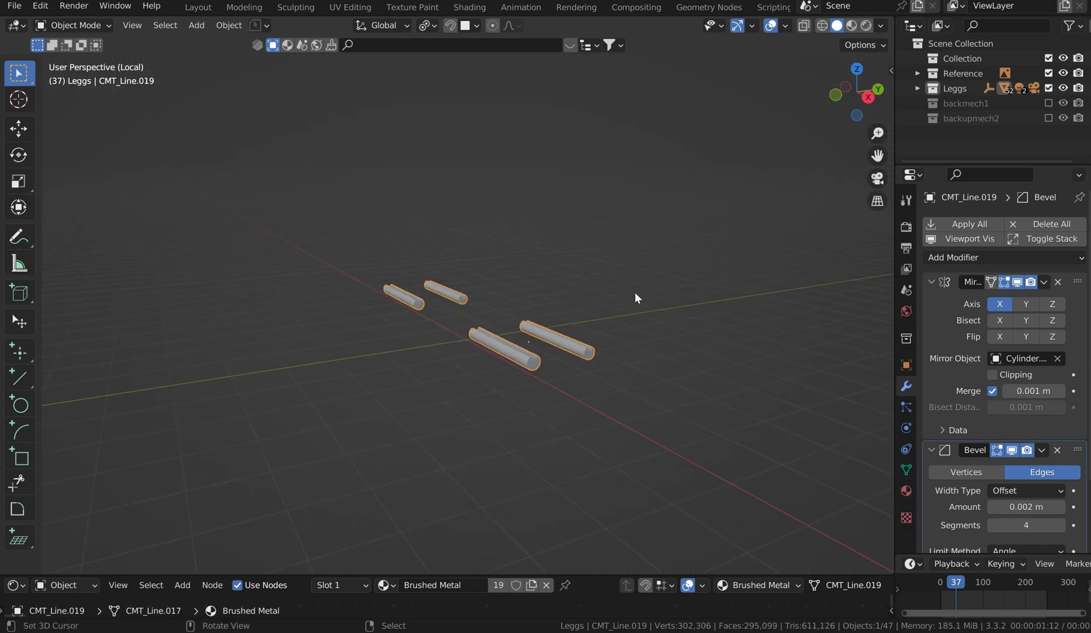
key("KP_Divide")
Cut a narrow rectangular gap through the middle of the axle pins between the foot blocks, using a Difference rectangle in front view.
middle_click_drag(652, 337, 710, 320)
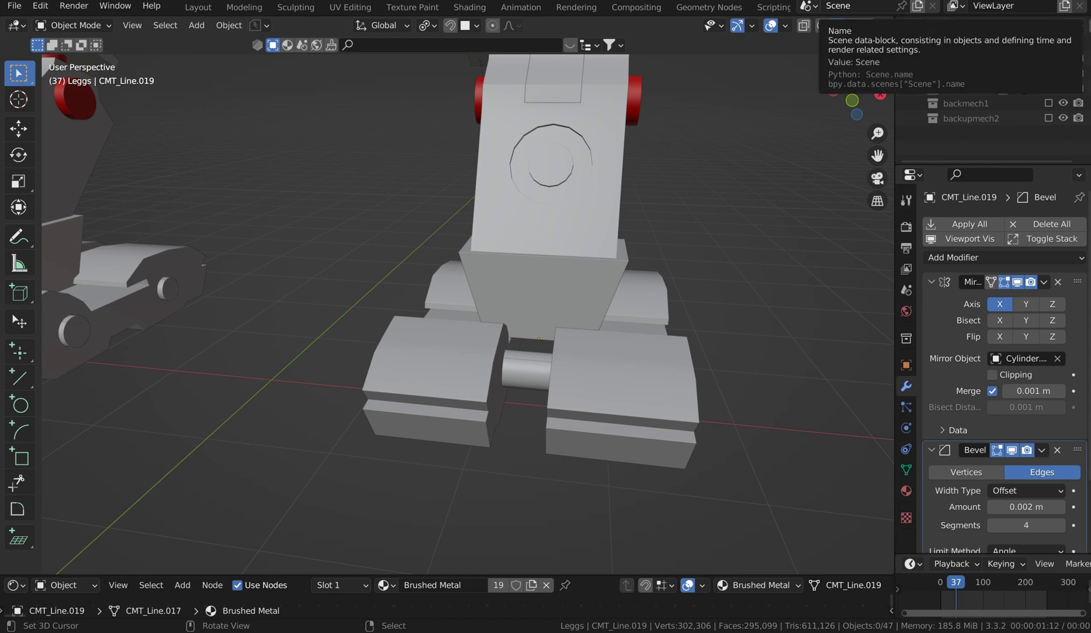
left_click(533, 364)
key("KP_1")
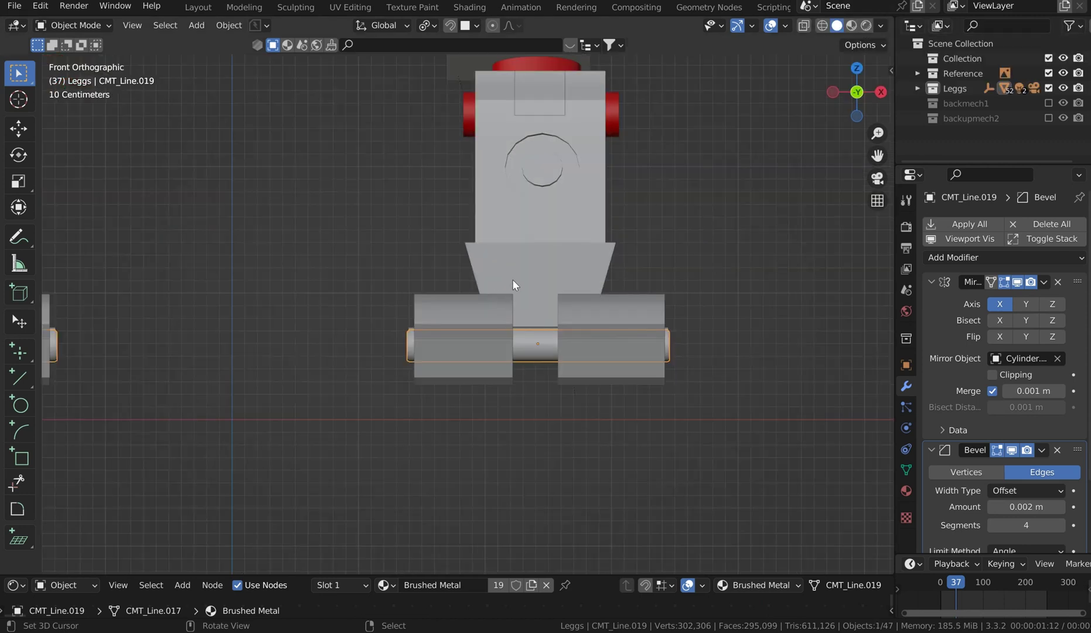
key("ctrl+shift+x")
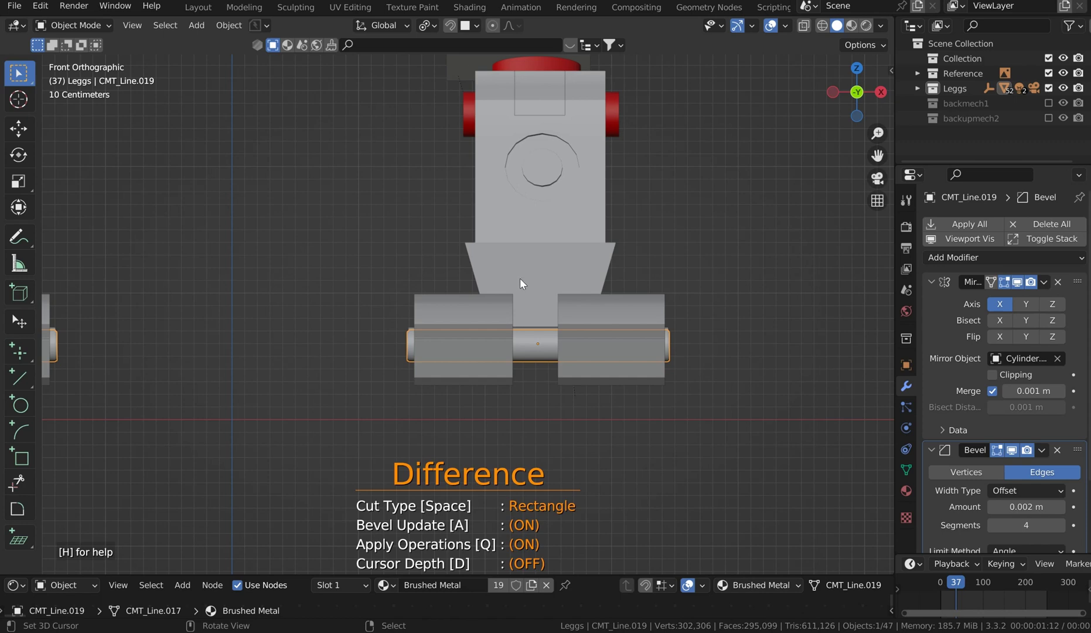
left_click(544, 386)
middle_click_drag(170, 284, 367, 302, "shift")
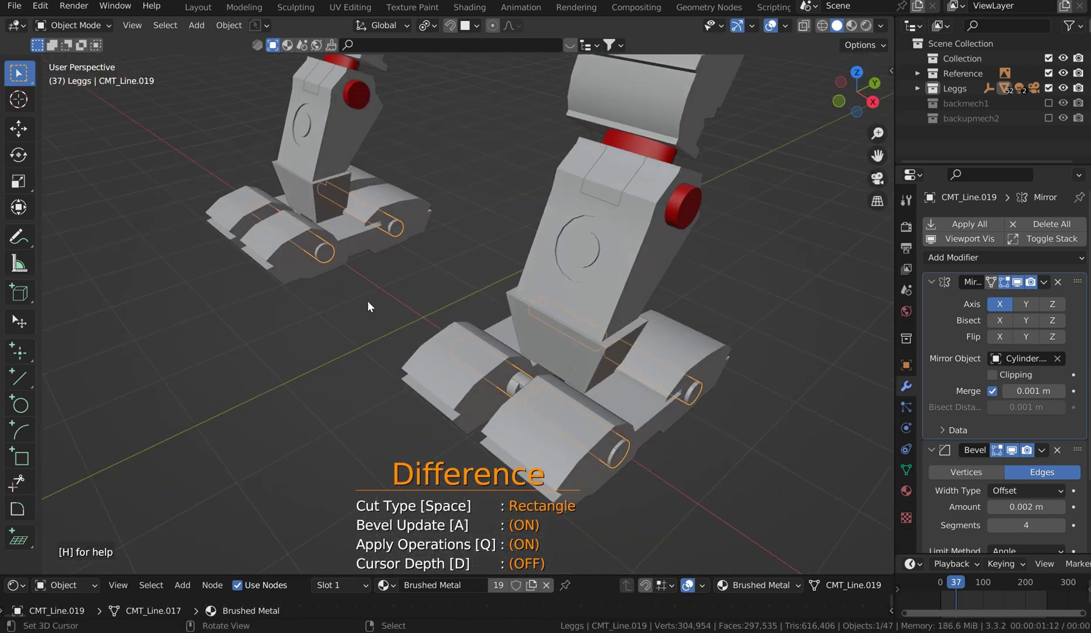
middle_click_drag(477, 211, 590, 305)
scroll(590, 305, "up", 3)
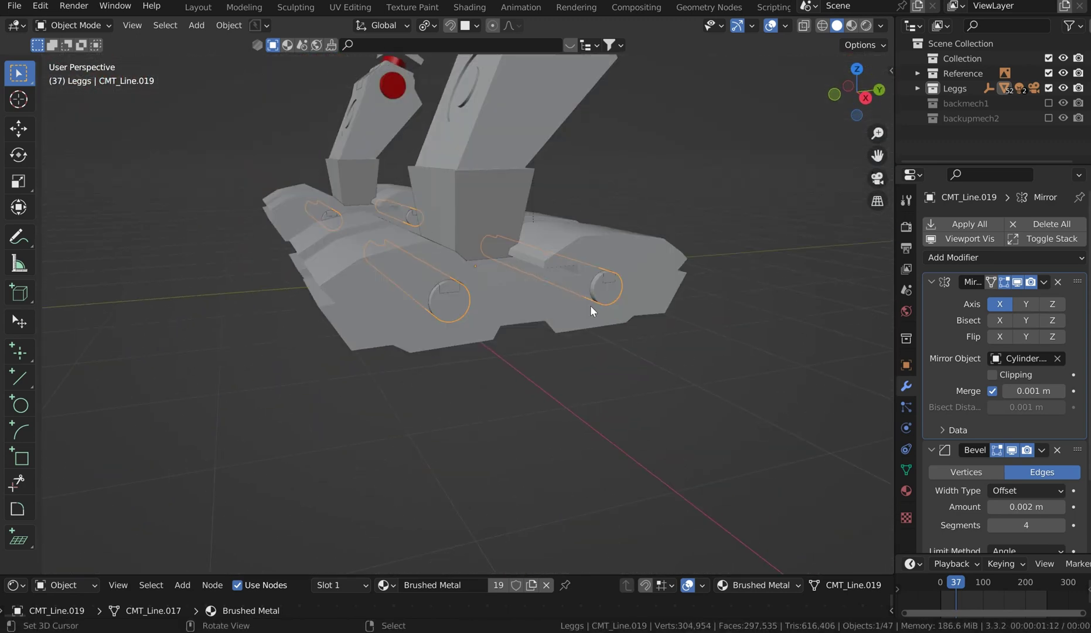
Check the notched ends of the axle pins in Edit Mode and switch to edge selection.
key("Tab")
scroll(504, 253, "up", 6)
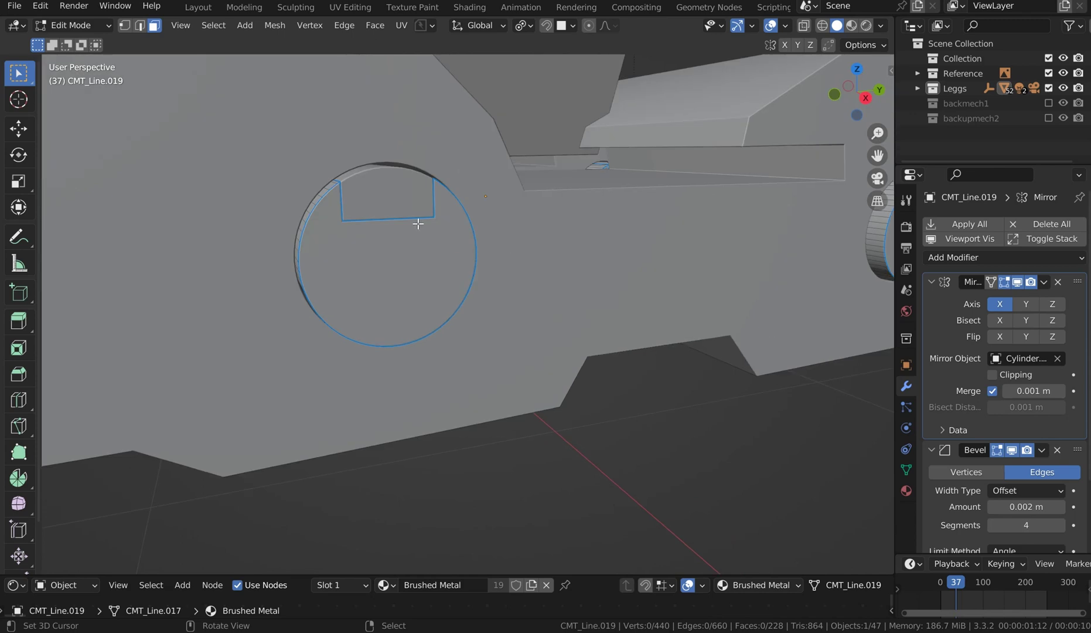
scroll(440, 335, "down", 3)
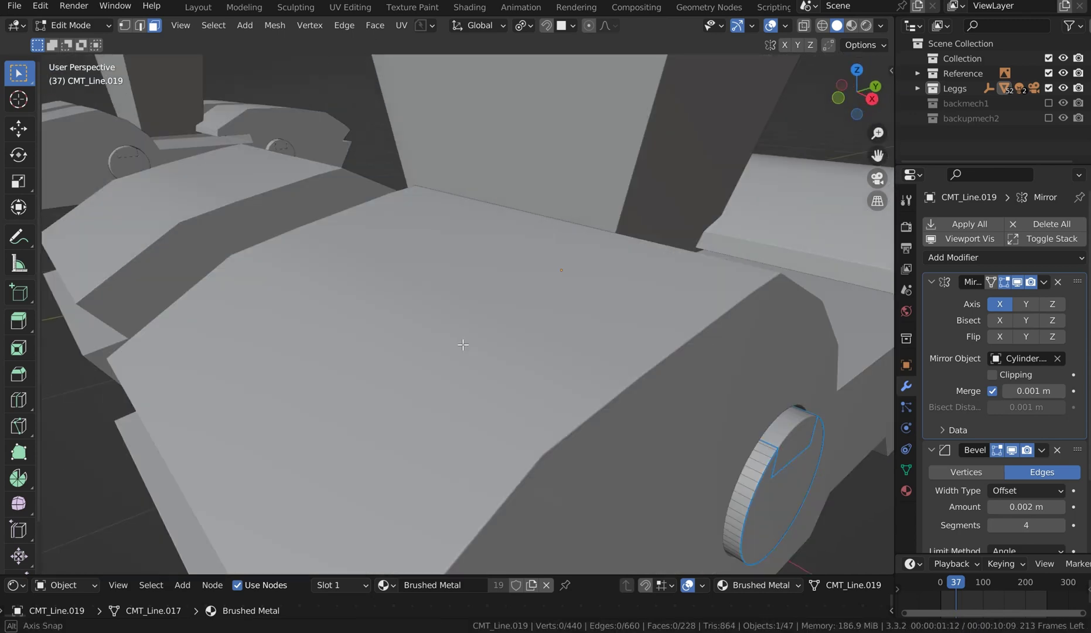
scroll(656, 186, "down", 5)
key("ctrl+Tab")
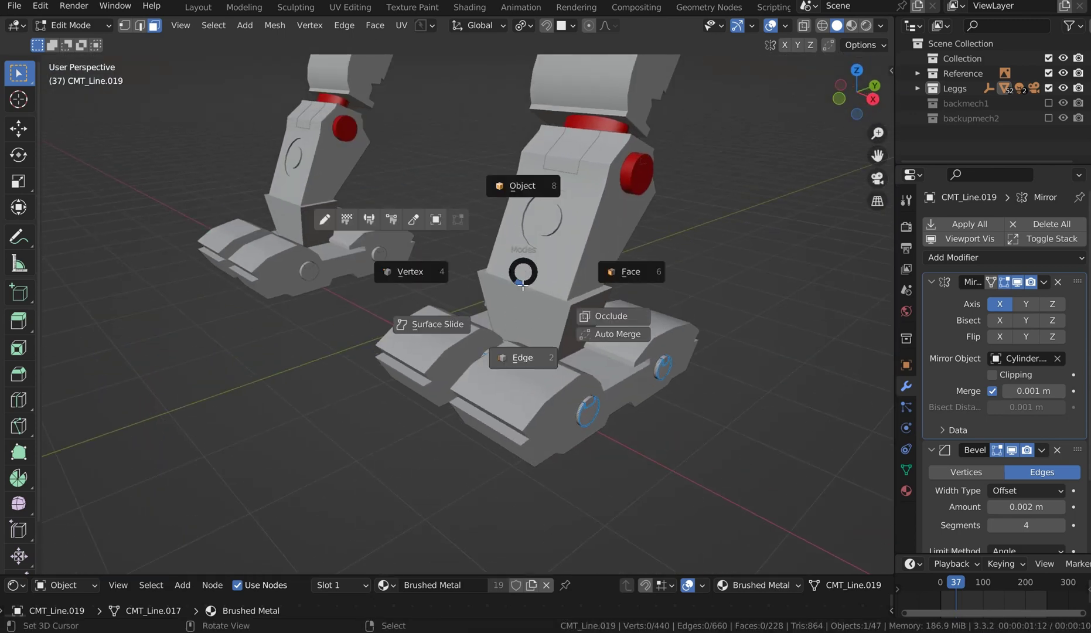
left_click(521, 288)
scroll(610, 228, "up", 5)
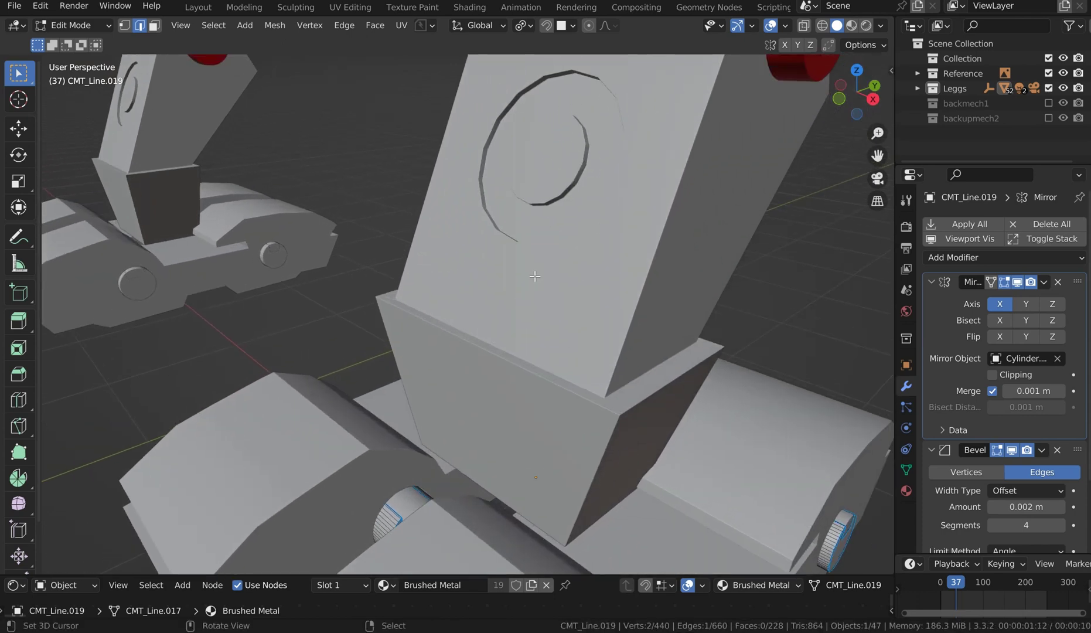
key("Tab")
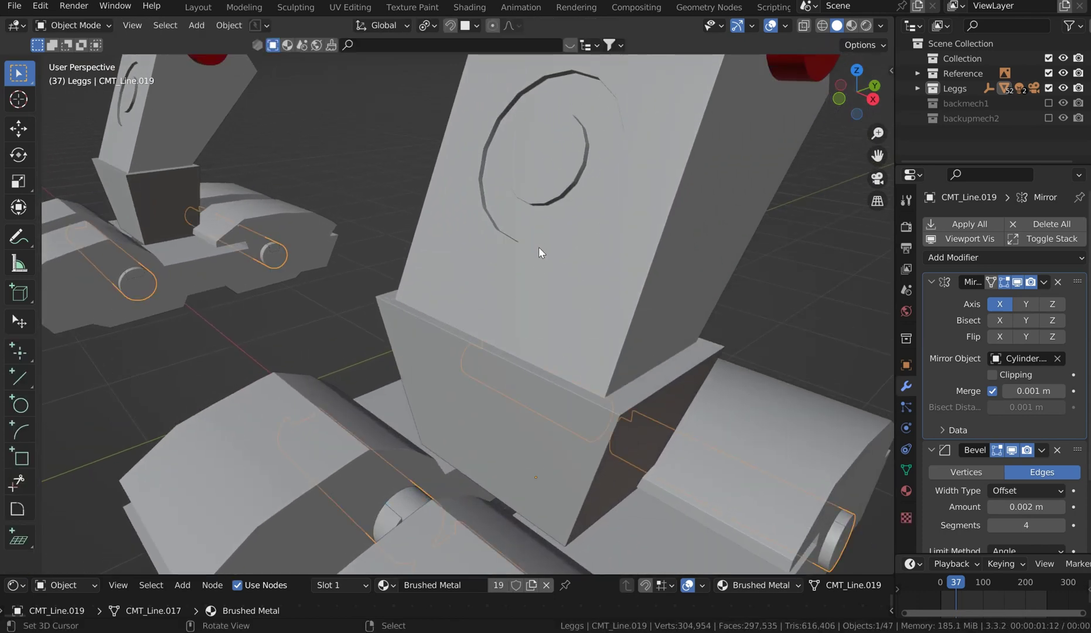
Edit the lower leg and move the edge row where its front face meets the ankle block slightly backward along Y.
left_click(488, 363)
key("Tab")
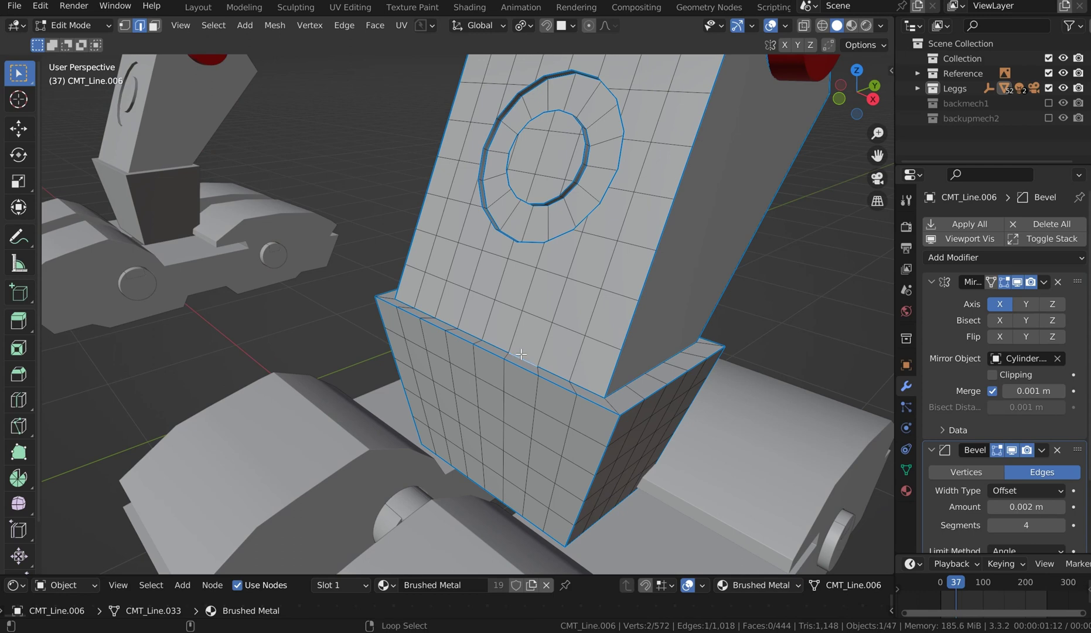
key("g")
key("y")
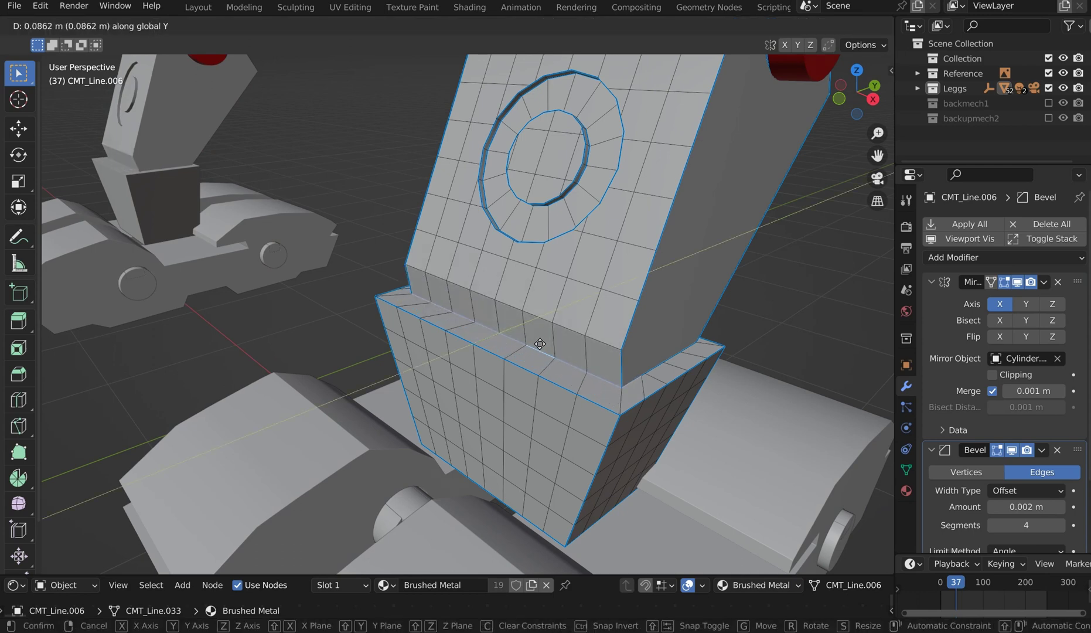
left_click(523, 353)
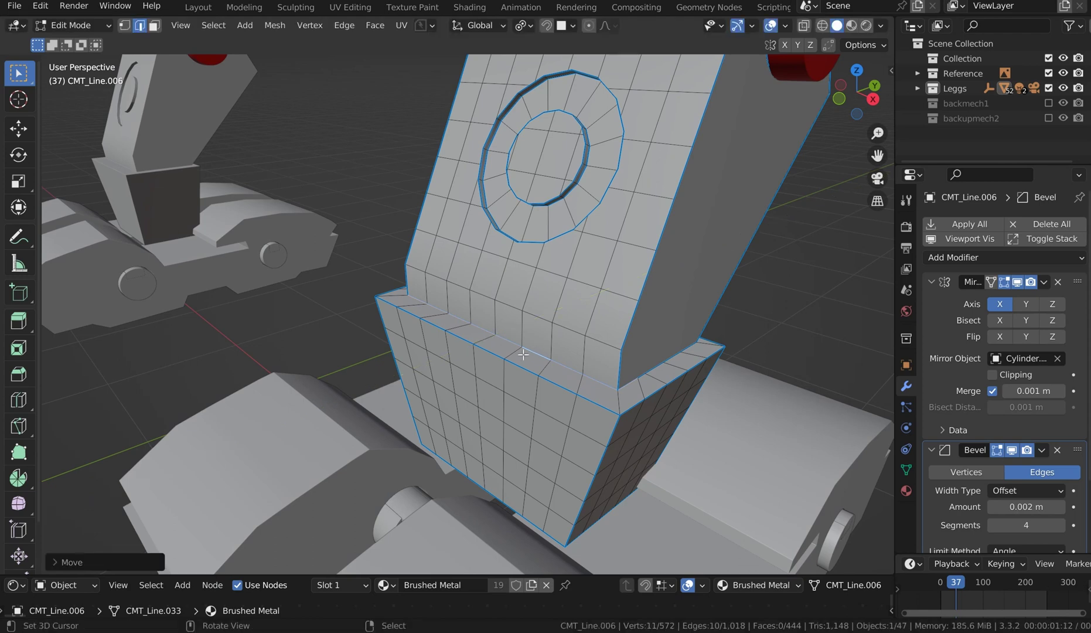
Bevel the ankle block's upper outer rim with a width of about 0.077 m and 5 segments, and return to Object Mode.
left_click(511, 363, "alt+shift")
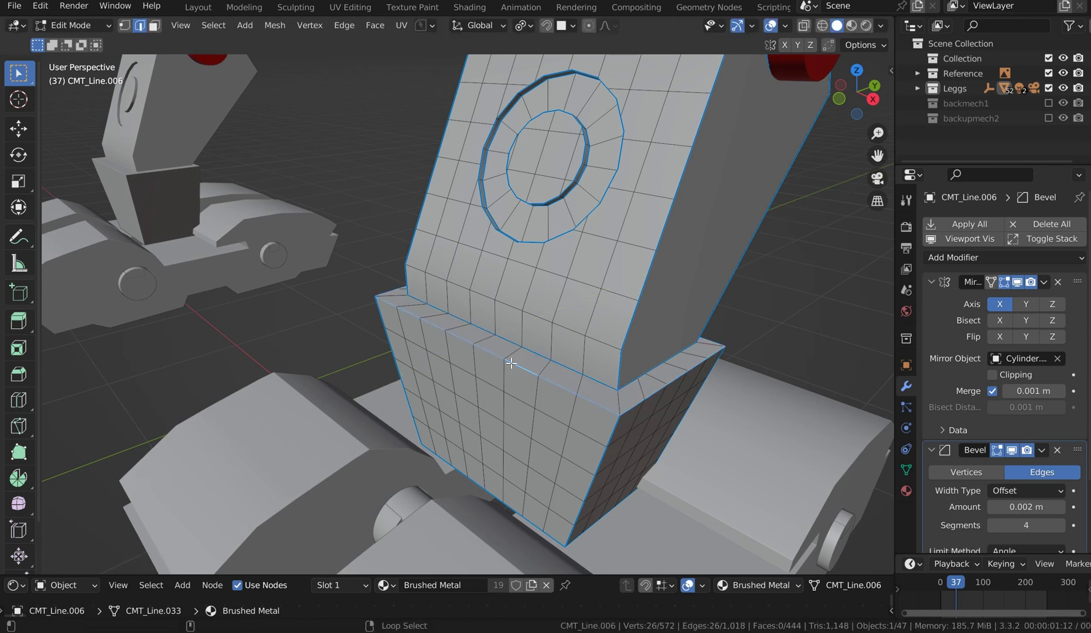
key("ctrl+b")
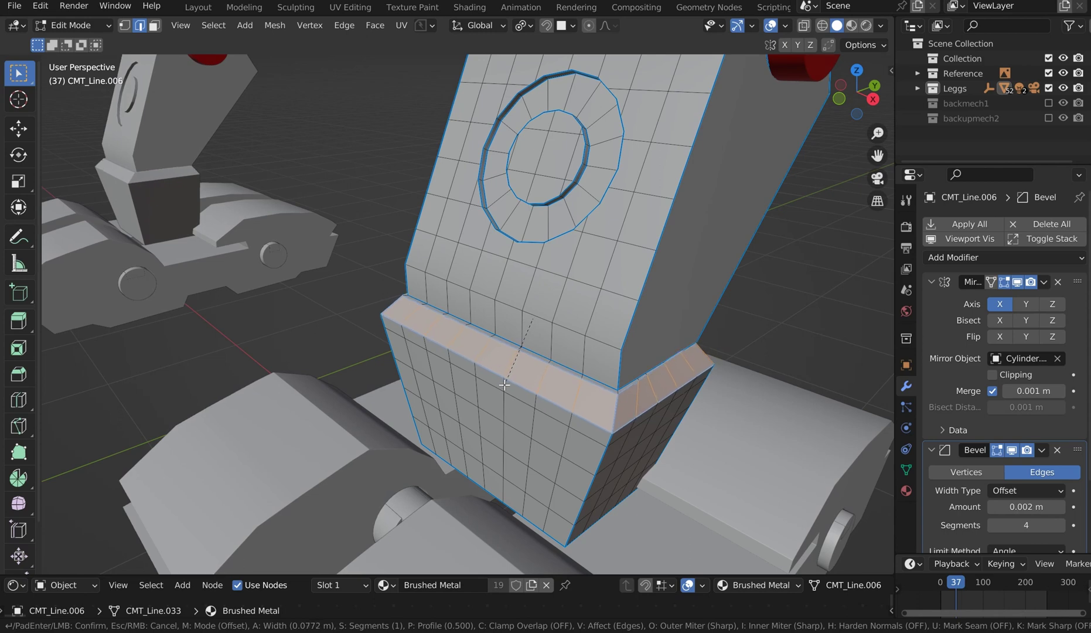
scroll(504, 384, "up", 4)
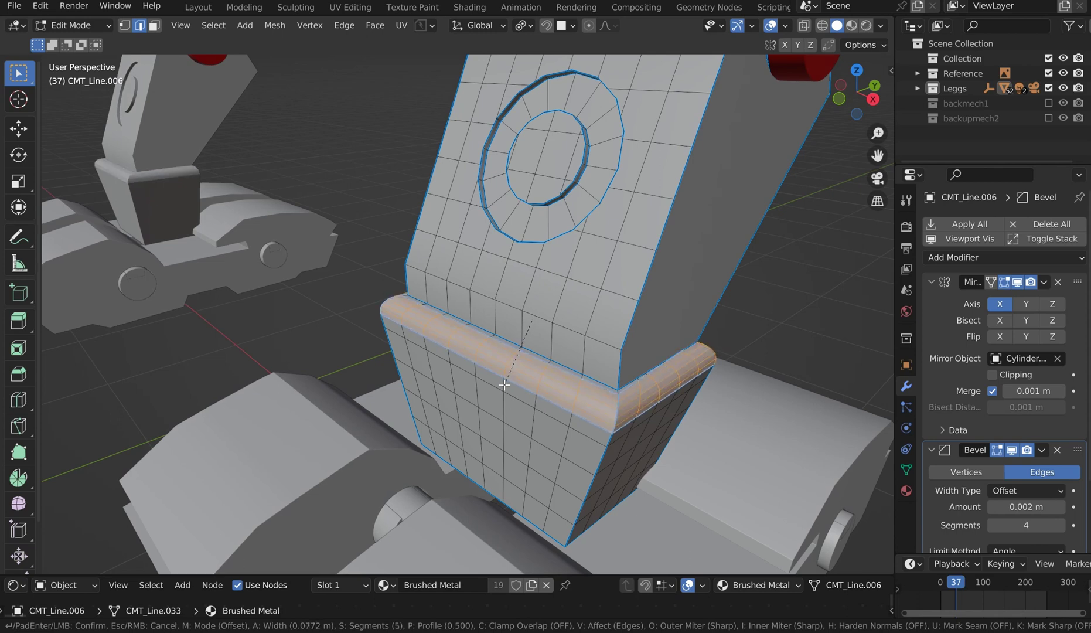
left_click(505, 384)
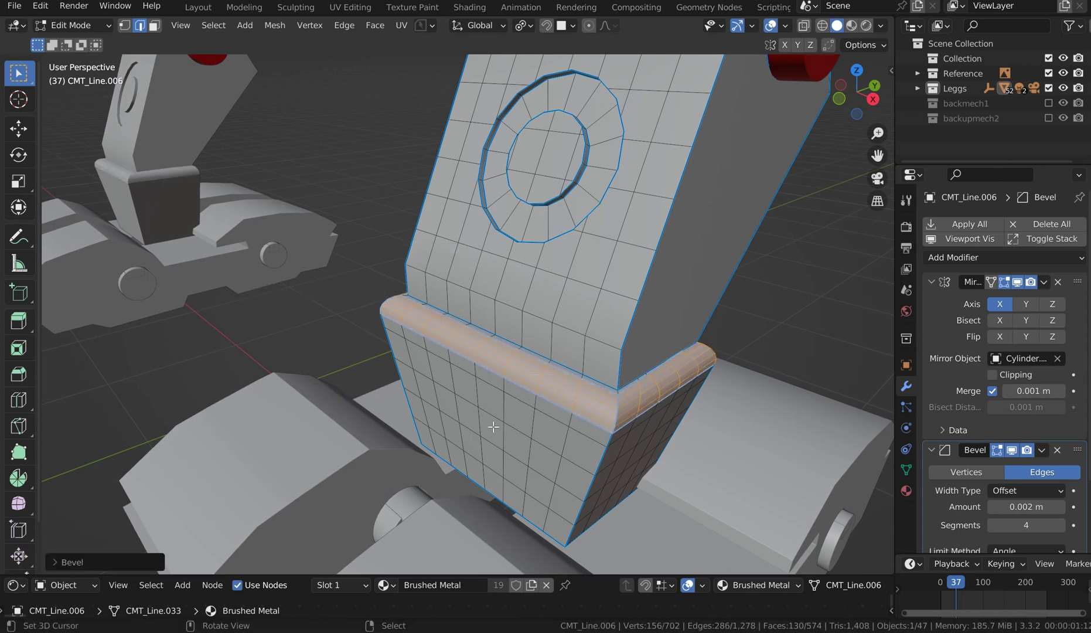
key("Tab")
Look over the legs, forearm cannon and rear of the mech for parts that still need detail.
middle_click_drag(649, 301, 820, 302)
scroll(702, 158, "down", 5)
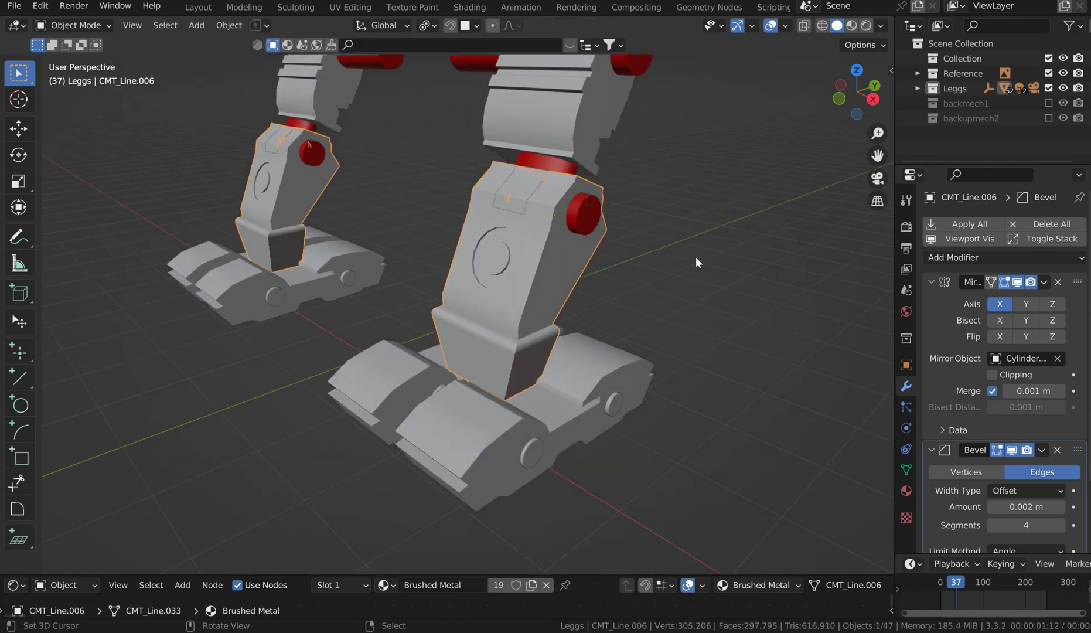
middle_click_drag(695, 257, 745, 264)
middle_click_drag(682, 235, 674, 375, "shift")
middle_click_drag(661, 328, 744, 296)
scroll(630, 285, "down", 8)
middle_click_drag(623, 366, 587, 342)
scroll(505, 260, "up", 8)
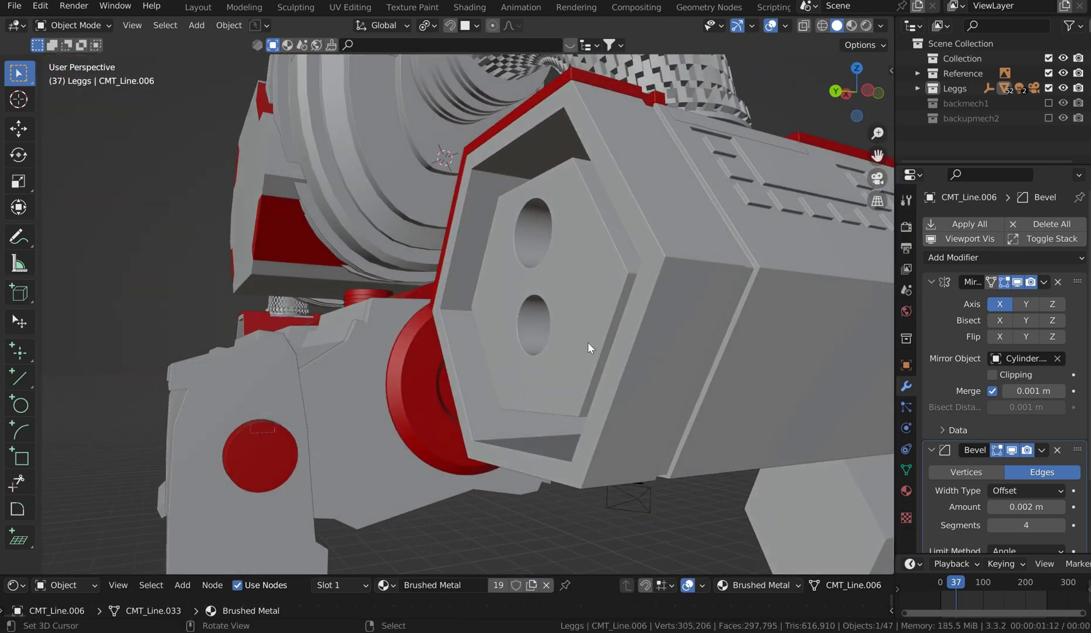
middle_click_drag(318, 416, 463, 402)
scroll(464, 402, "down", 6)
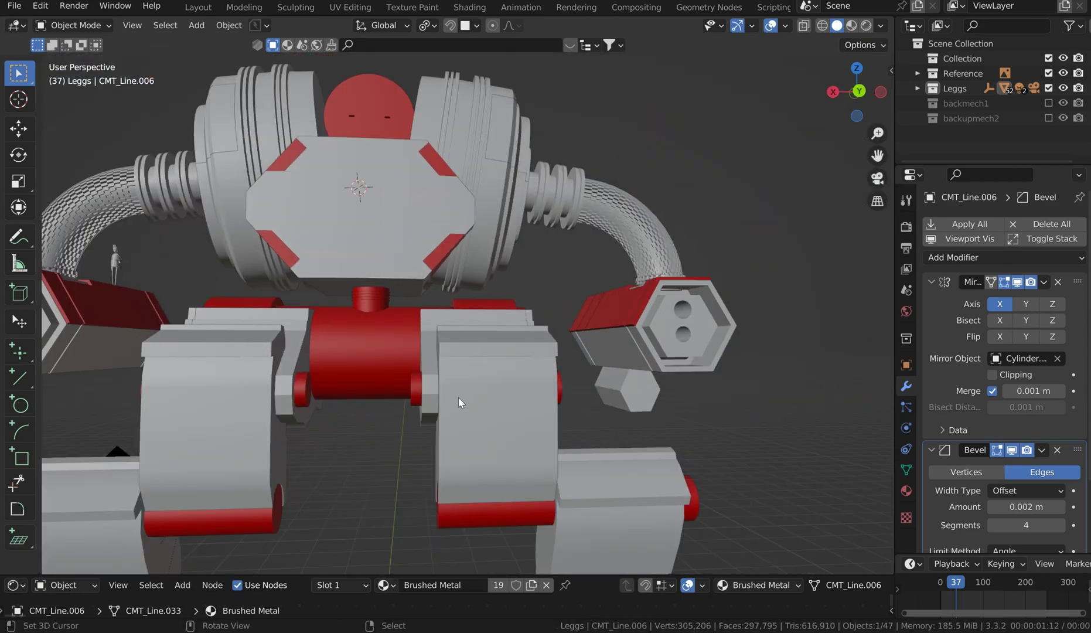
Edit the small hexagonal barrel below the forearm cannon and inset its rear end face by about 0.07 m.
key("ctrl+KP_1")
scroll(345, 219, "up", 3)
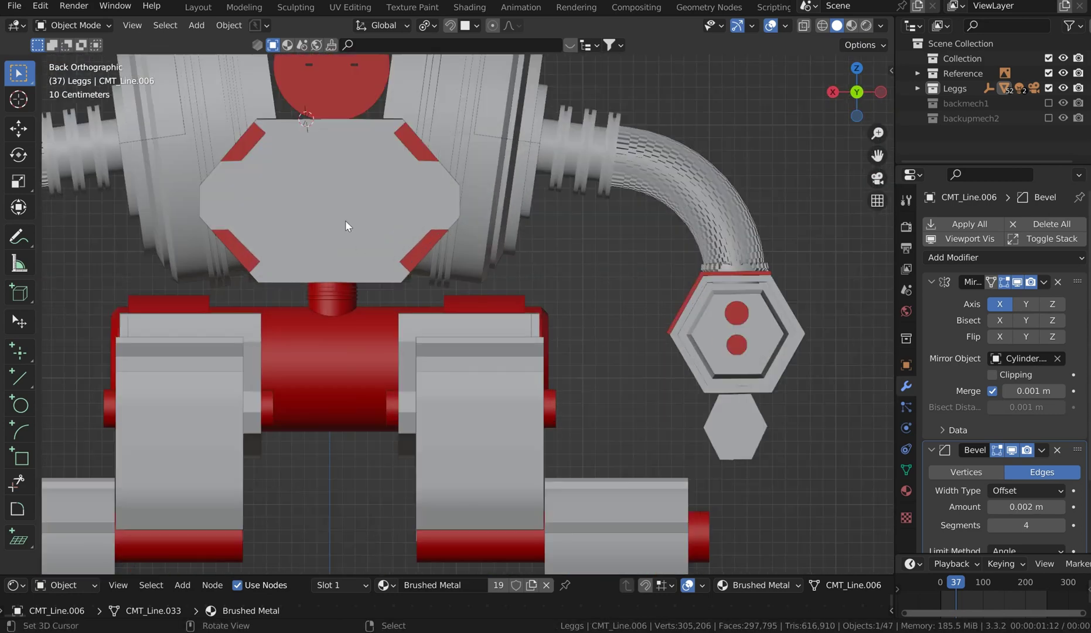
middle_click_drag(635, 431, 574, 235, "shift")
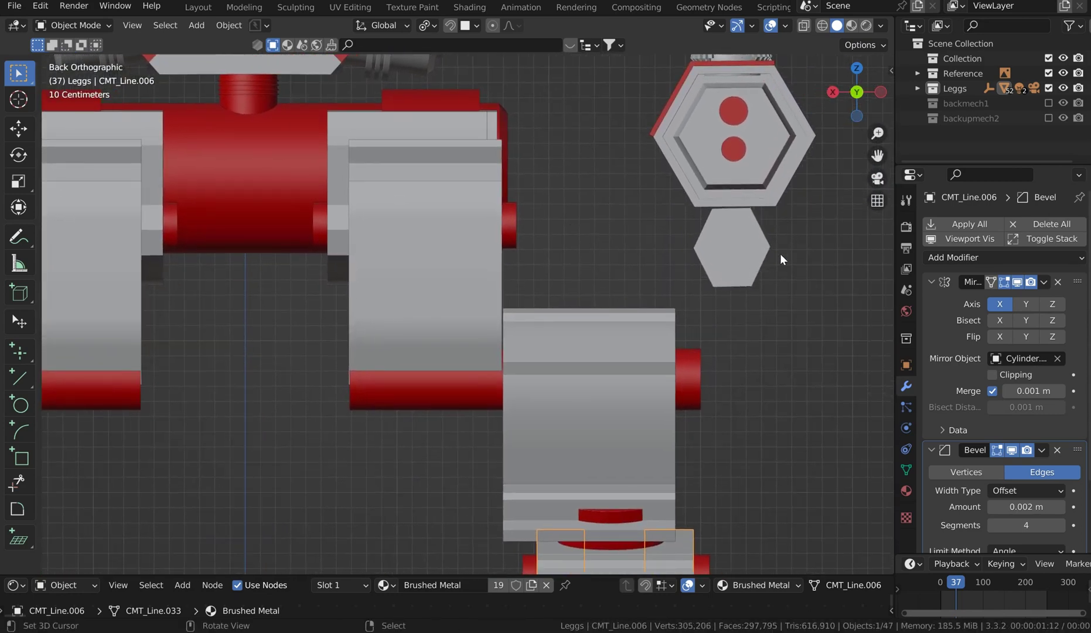
middle_click_drag(779, 255, 510, 299, "shift")
left_click(501, 284)
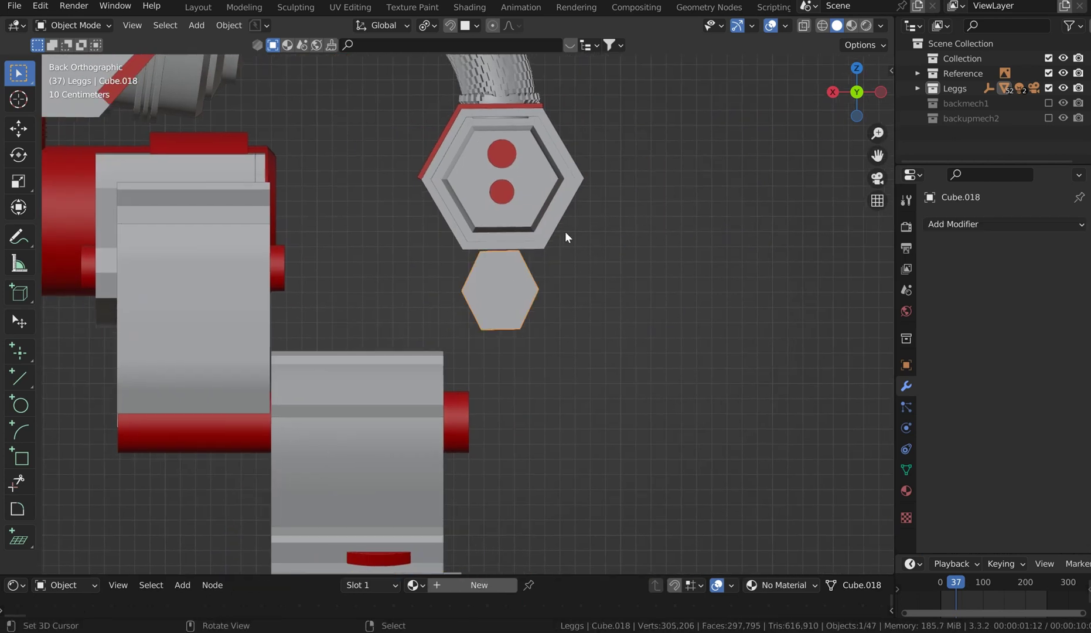
key("Tab")
left_click(506, 270)
key("i")
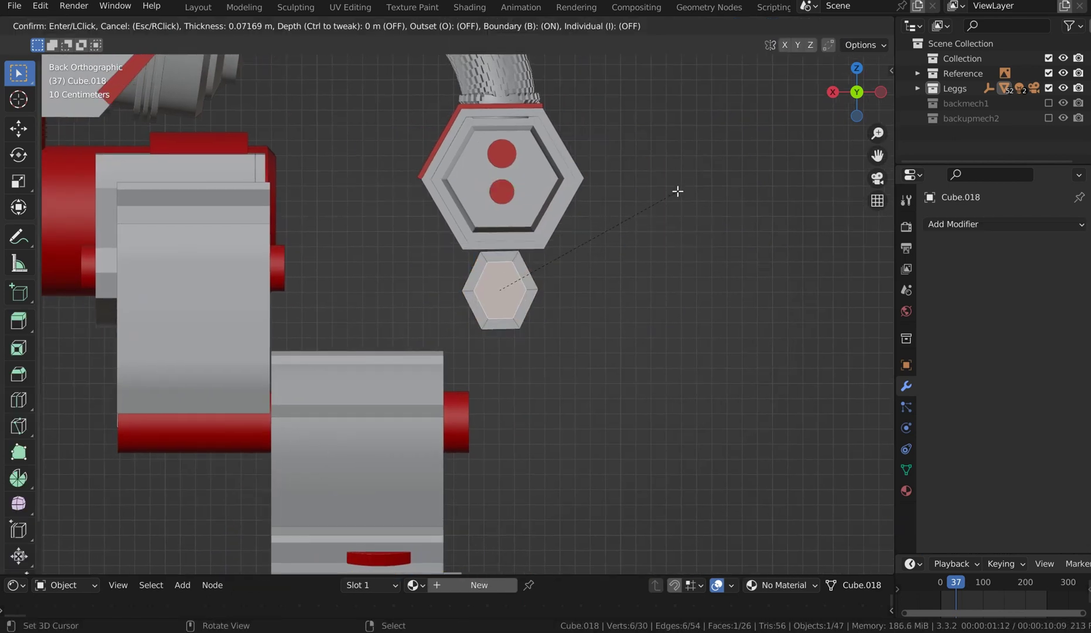
left_click(677, 191)
Extrude the barrel's inset end face inward by about 0.073 m and inset the recessed face again.
key("e")
left_click(679, 196)
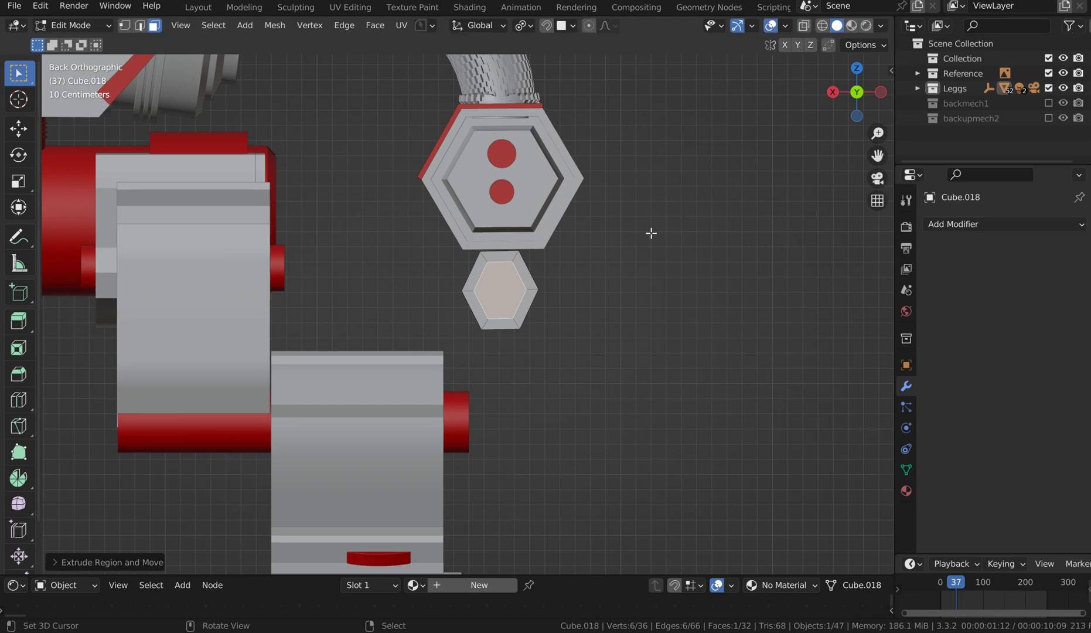
middle_click_drag(651, 232, 611, 246)
scroll(611, 246, "up", 5)
key("e")
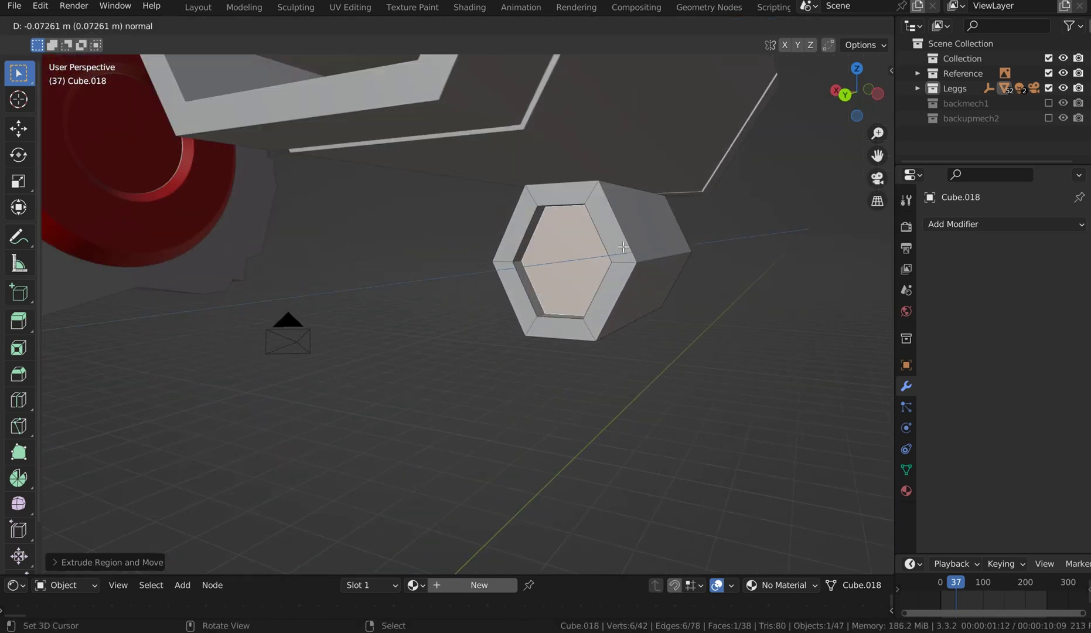
left_click(623, 247)
key("i")
left_click(672, 203)
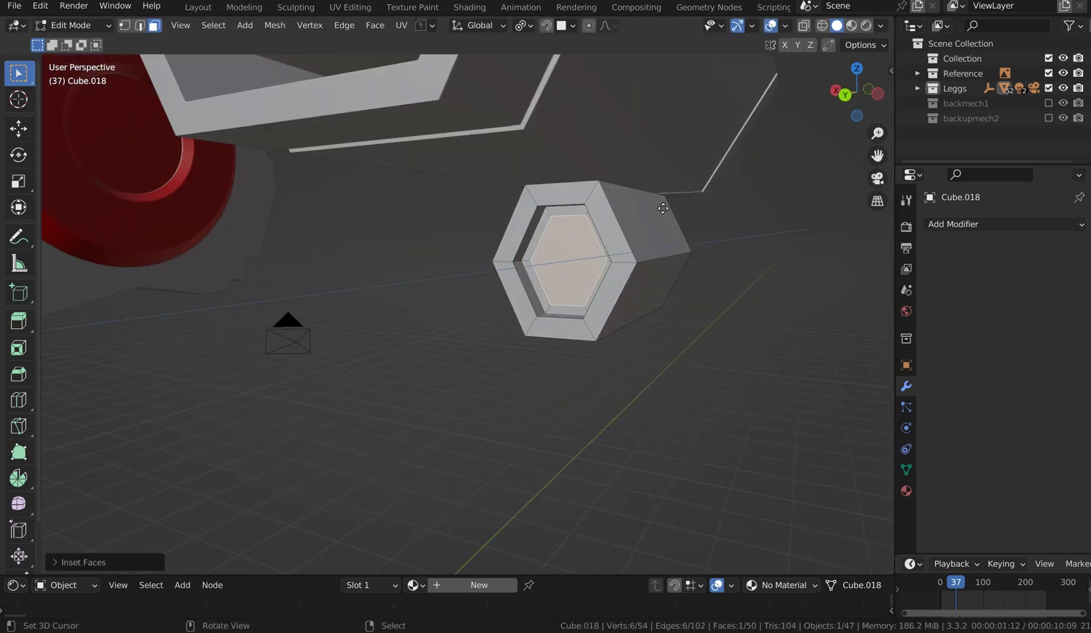
Extrude the barrel's recessed hexagonal face and scale it down into a tapered core, and return to Object Mode.
key("e")
left_click(660, 205)
key("s")
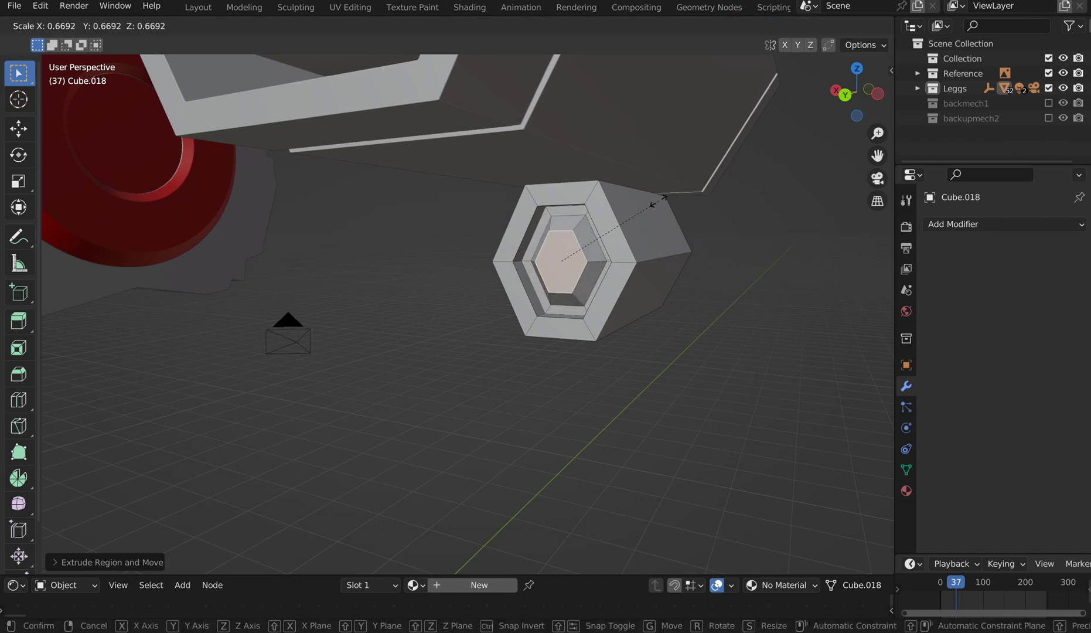
left_click(630, 223)
middle_click_drag(630, 224, 646, 208)
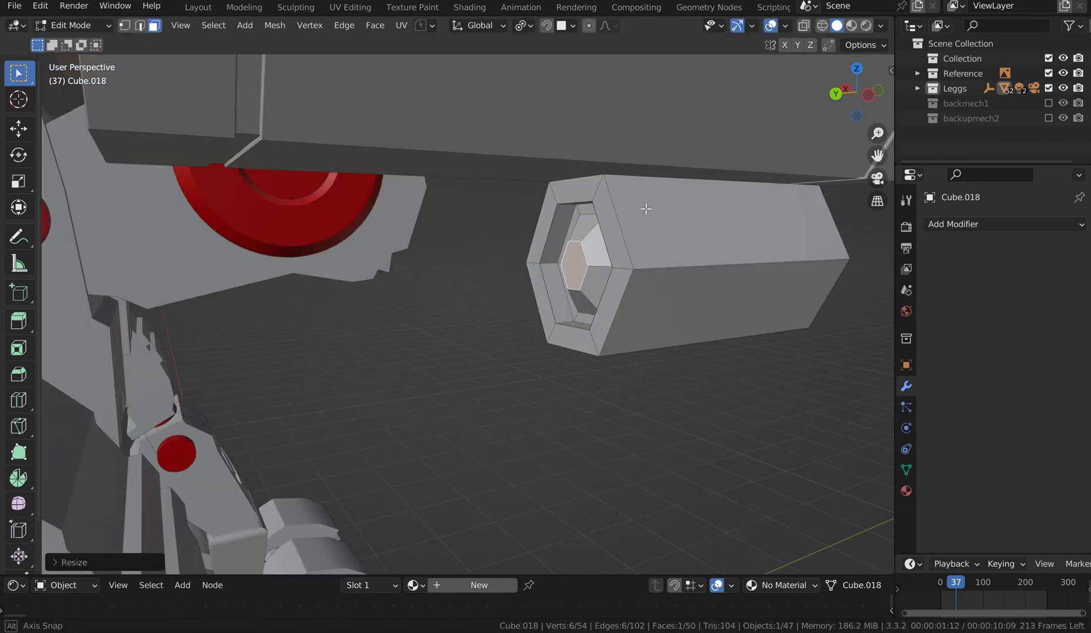
scroll(645, 208, "down", 8)
key("Tab")
Select the large red cylinder in the mech's knee joint and open it in Edit Mode.
middle_click_drag(670, 248, 638, 350)
scroll(585, 306, "down", 3)
scroll(669, 293, "up", 5)
left_click(635, 280)
scroll(644, 374, "down", 3)
middle_click_drag(667, 433, 460, 300, "shift")
scroll(518, 272, "up", 5)
middle_click_drag(536, 144, 573, 277, "shift")
left_click(459, 348)
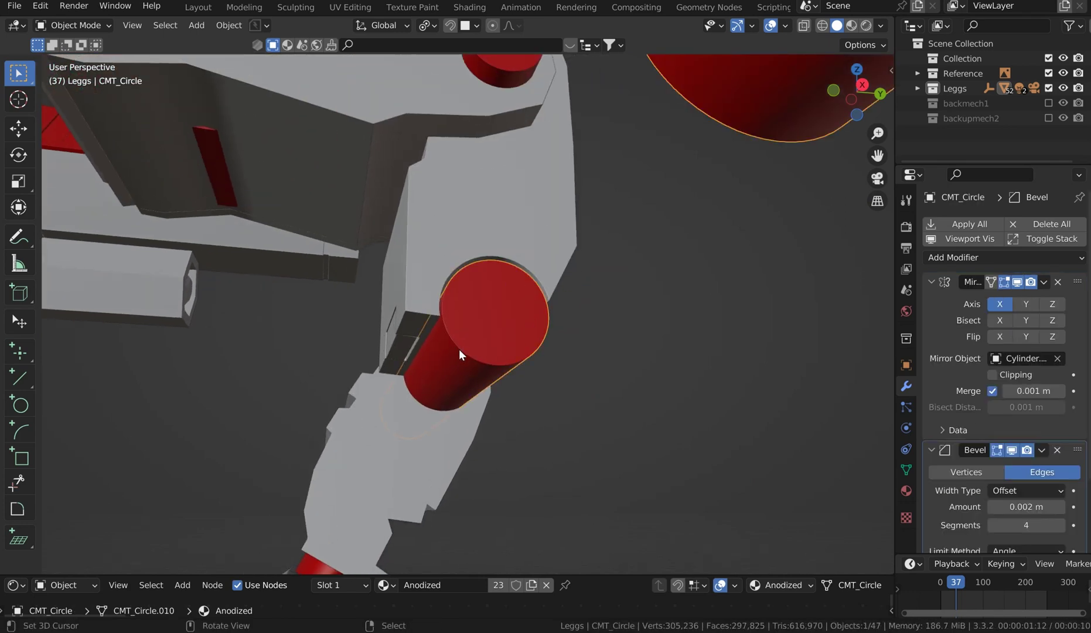
key("Tab")
Isolate the knee cylinder and select the lower-half faces along roughly its inner third, including hidden ones, from the front in wireframe.
middle_click_drag(611, 216, 726, 243)
key("KP_Decimal")
middle_click_drag(603, 243, 540, 349)
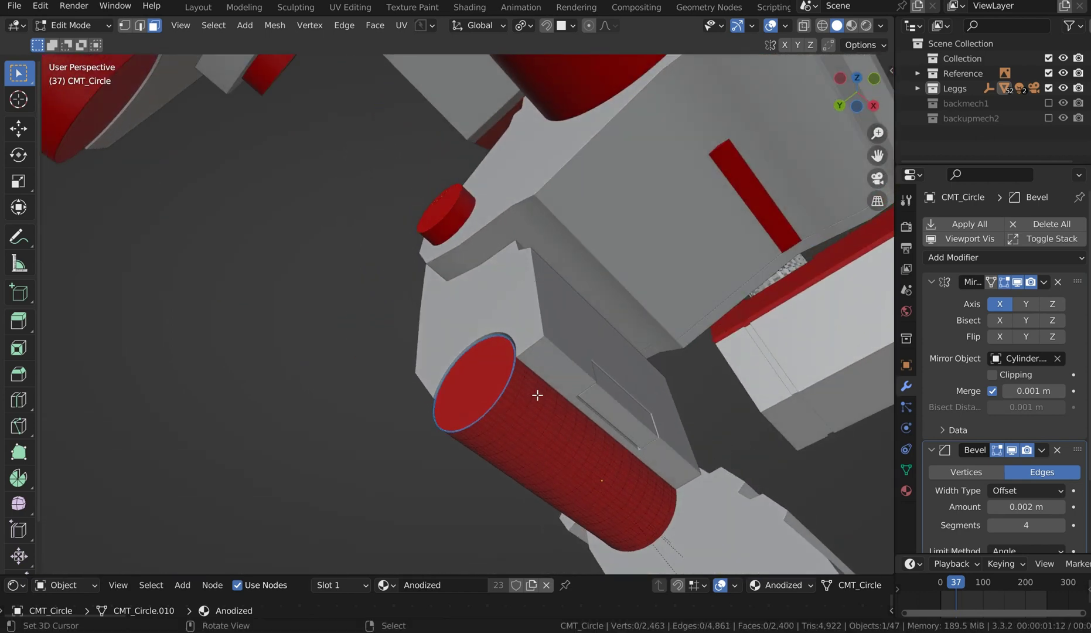
key("KP_Divide")
middle_click_drag(535, 406, 574, 426)
key("KP_1")
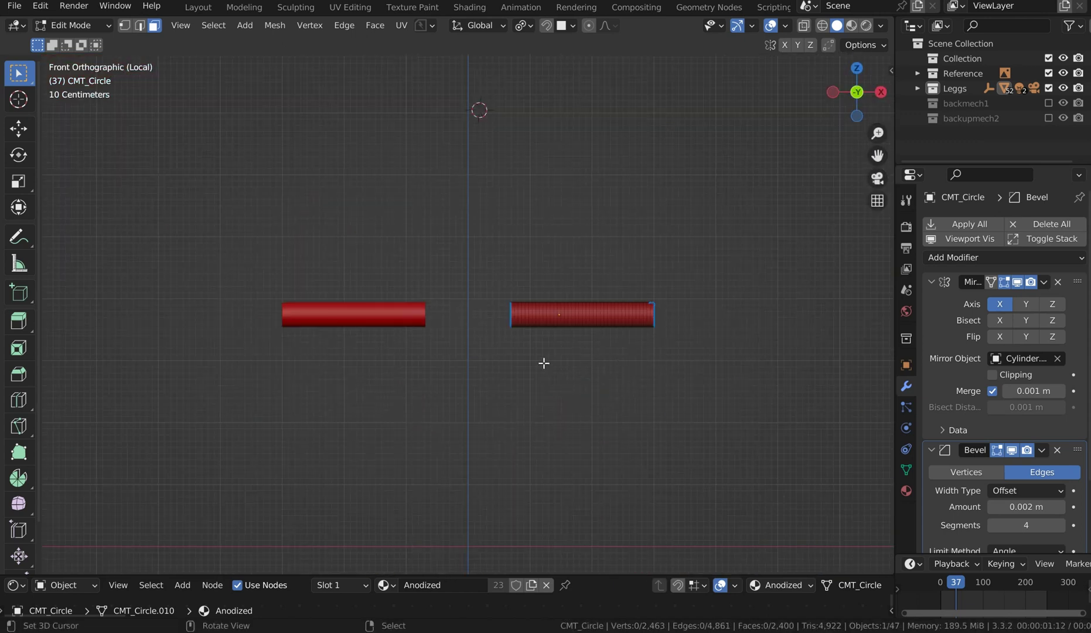
scroll(548, 354, "up", 4)
key("shift+z")
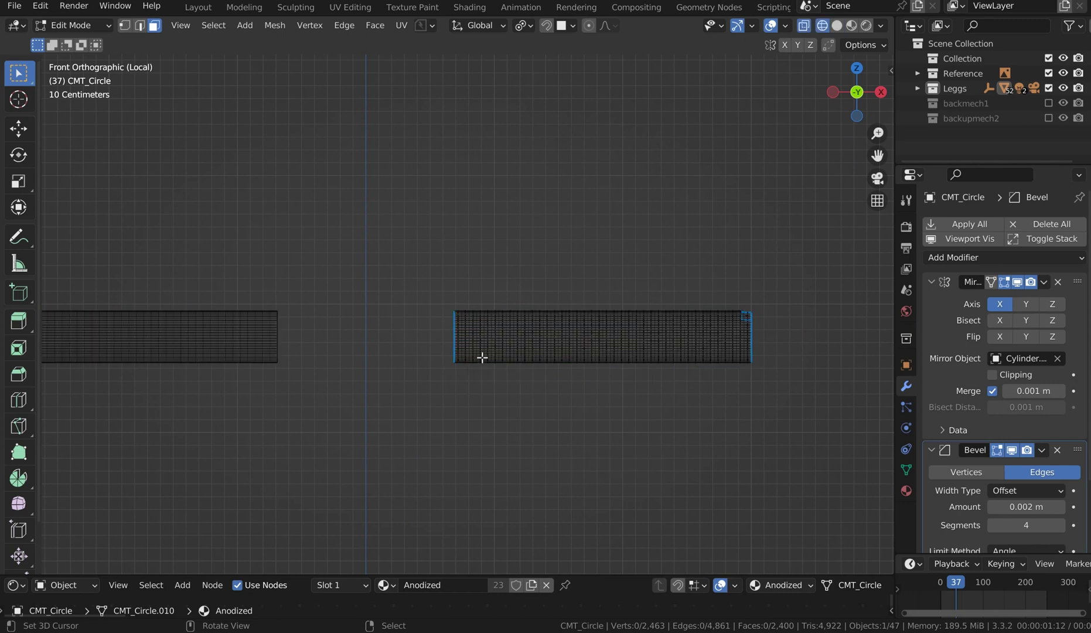
left_click_drag(539, 390, 438, 335)
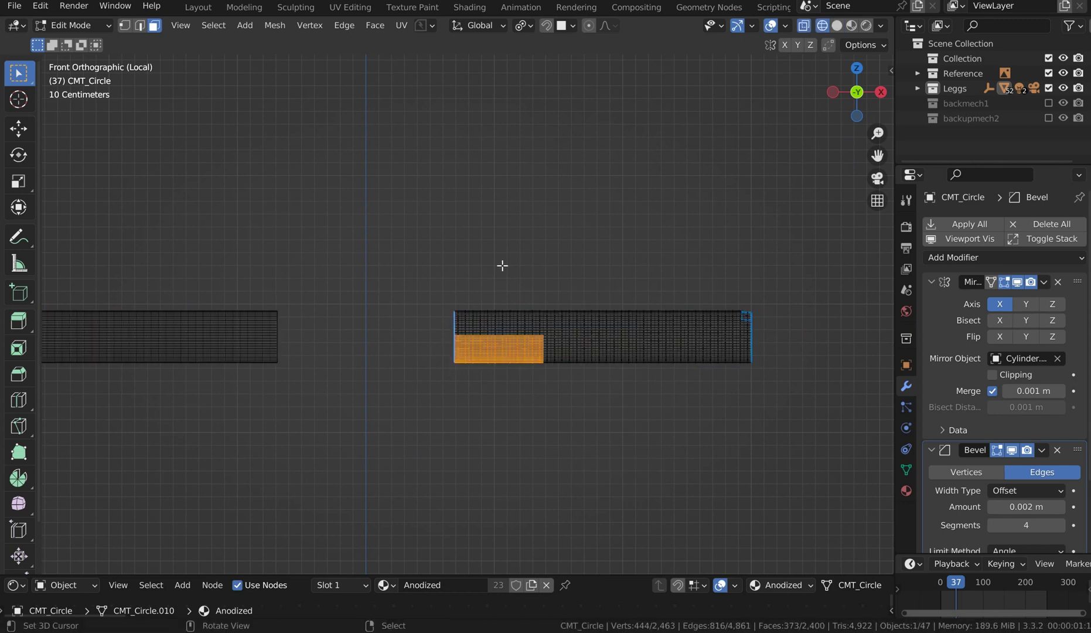
Bring back the full model in solid shading and add the exposed row of faces above to the selection.
middle_click_drag(502, 265, 587, 264)
key("KP_Divide")
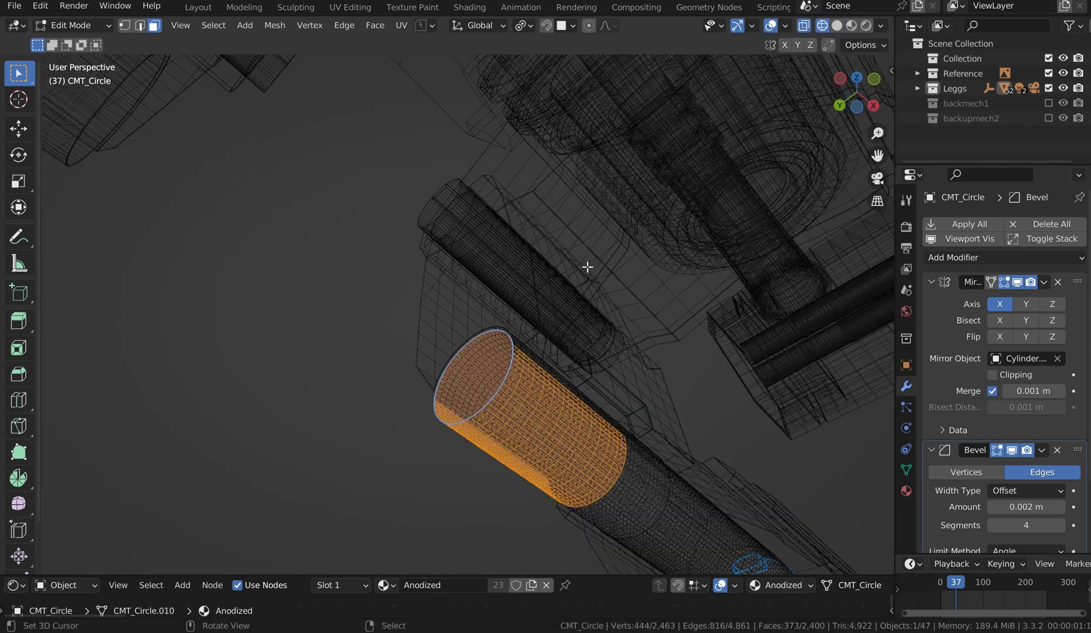
key("shift+z")
mouse_move(675, 322)
middle_mouse_down()
mouse_move(835, 363)
mouse_move(868, 389)
middle_mouse_up()
middle_click_drag(364, 236, 503, 384, "shift")
middle_click_drag(461, 314, 540, 357)
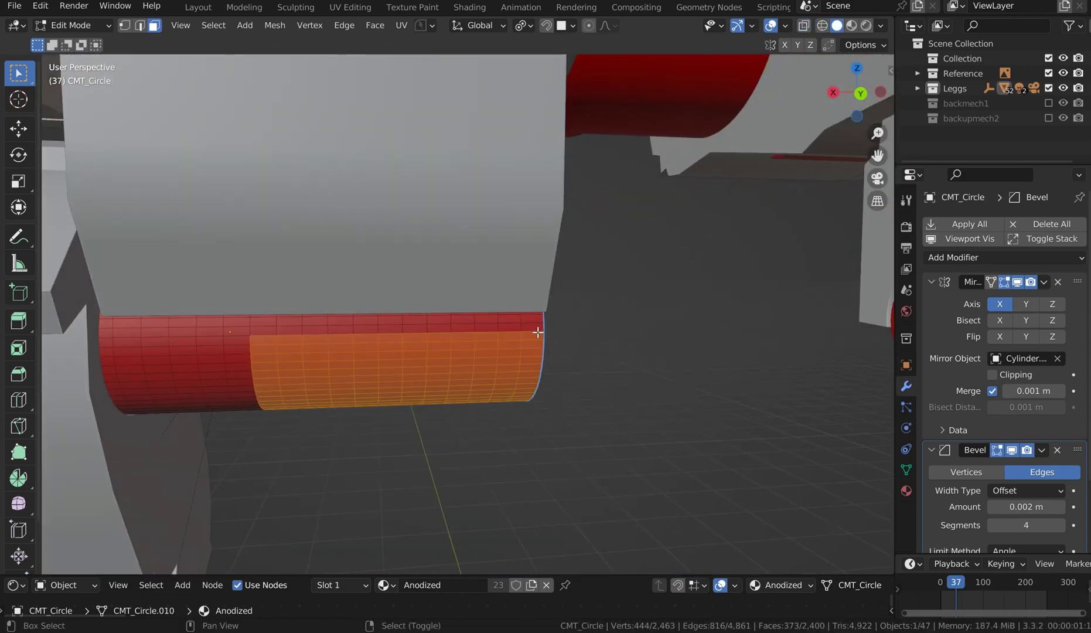
mouse_move(536, 330)
left_mouse_down()
mouse_move(253, 324)
mouse_move(267, 324)
left_mouse_up()
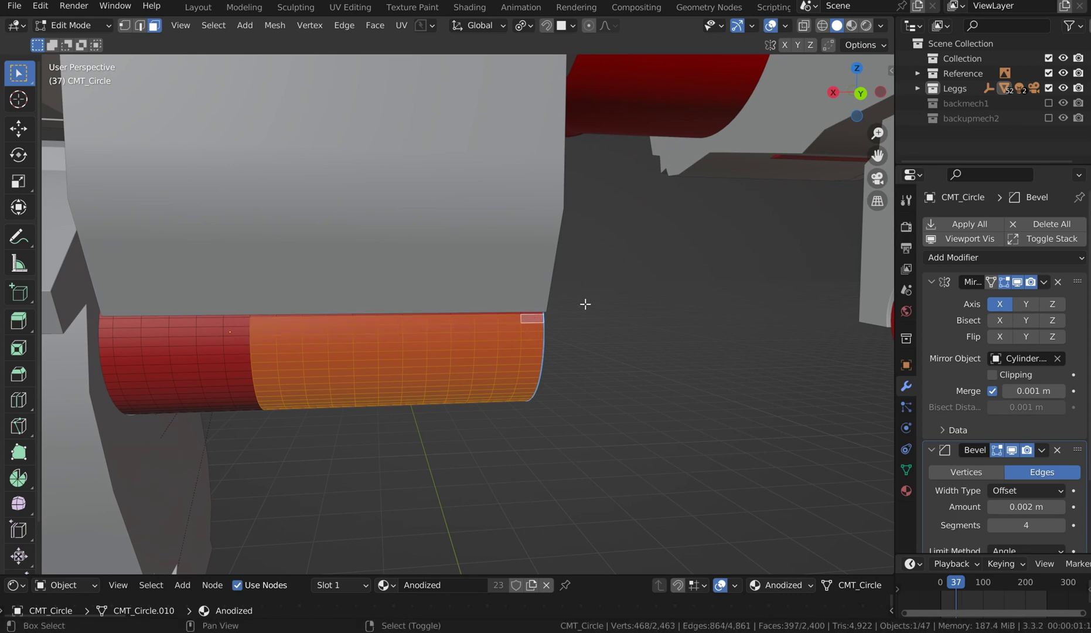
middle_click_drag(584, 303, 569, 329)
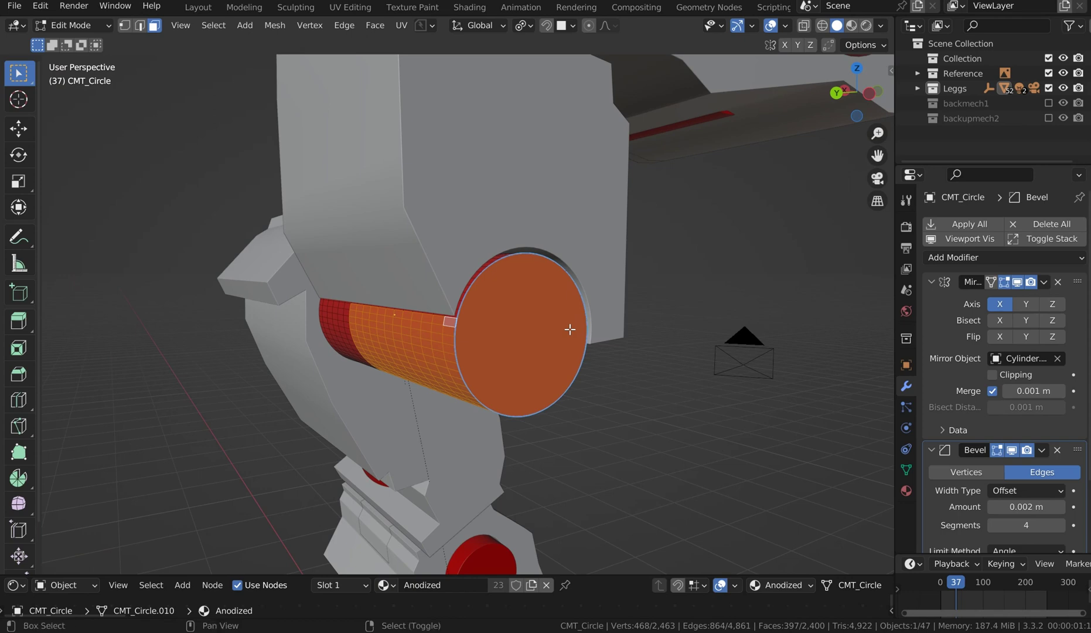
key("shift+d")
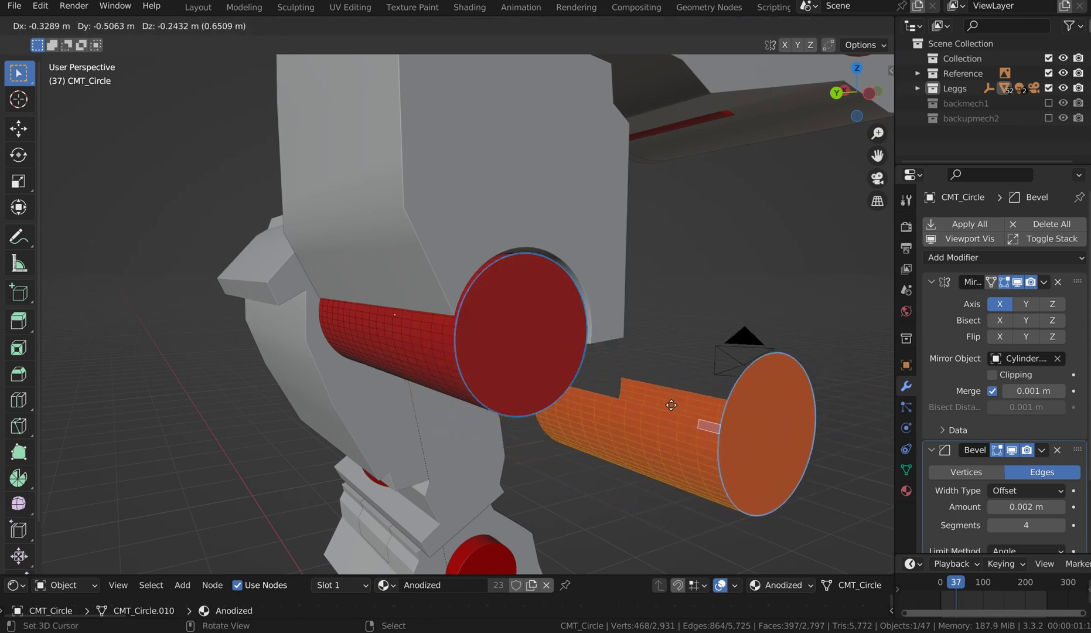
key("Escape")
key("ctrl+z")
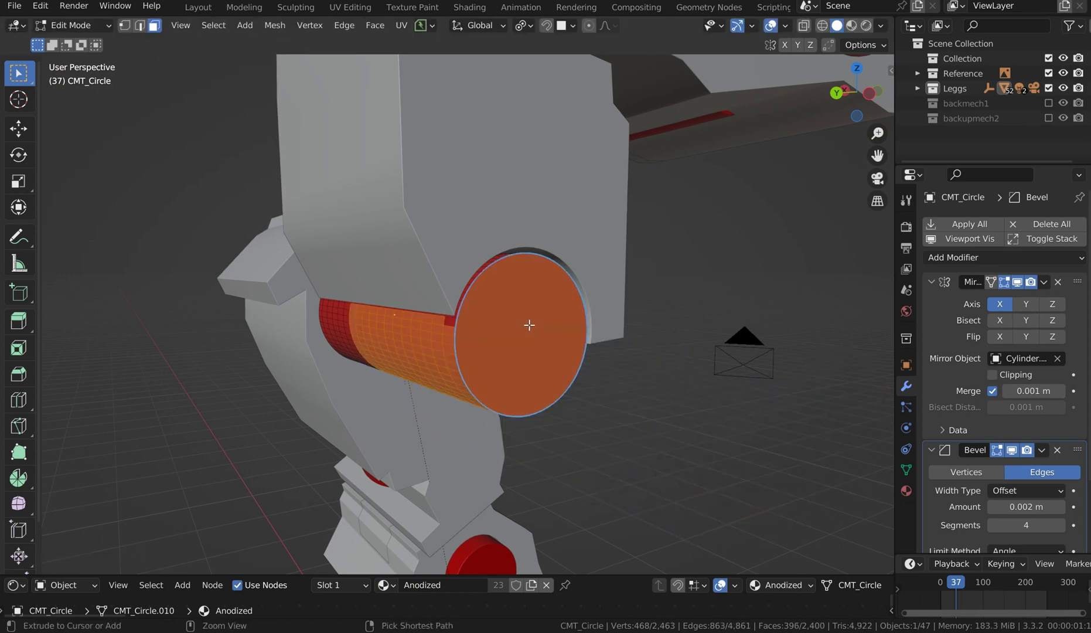
Deselect the cylinder's end cap, duplicate the curved faces in place, separate them into their own object and select it.
left_click(475, 321, "shift")
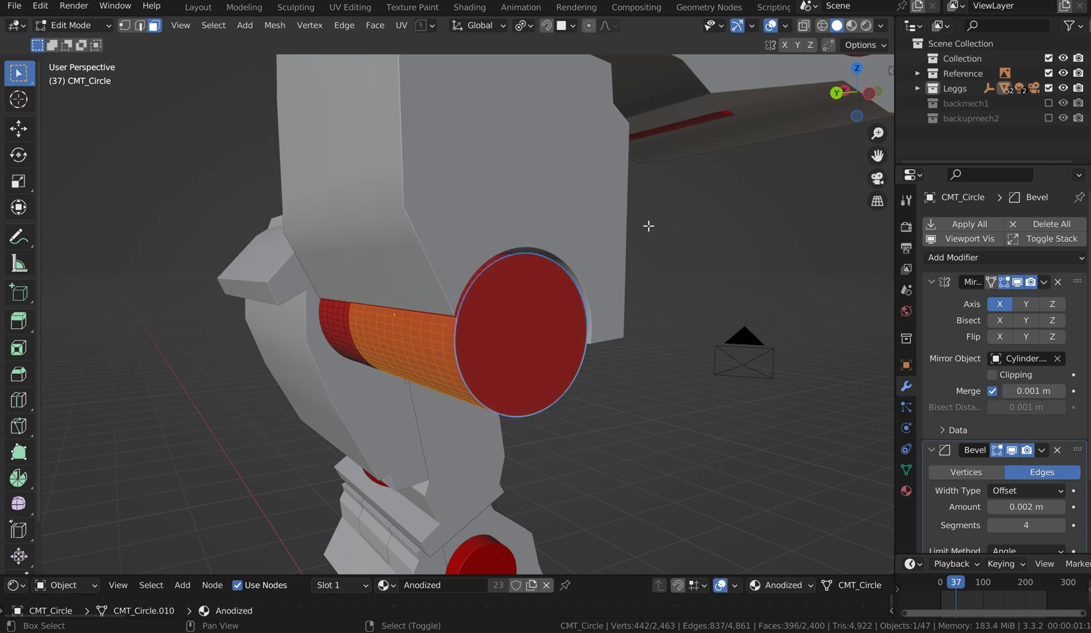
key("shift+d")
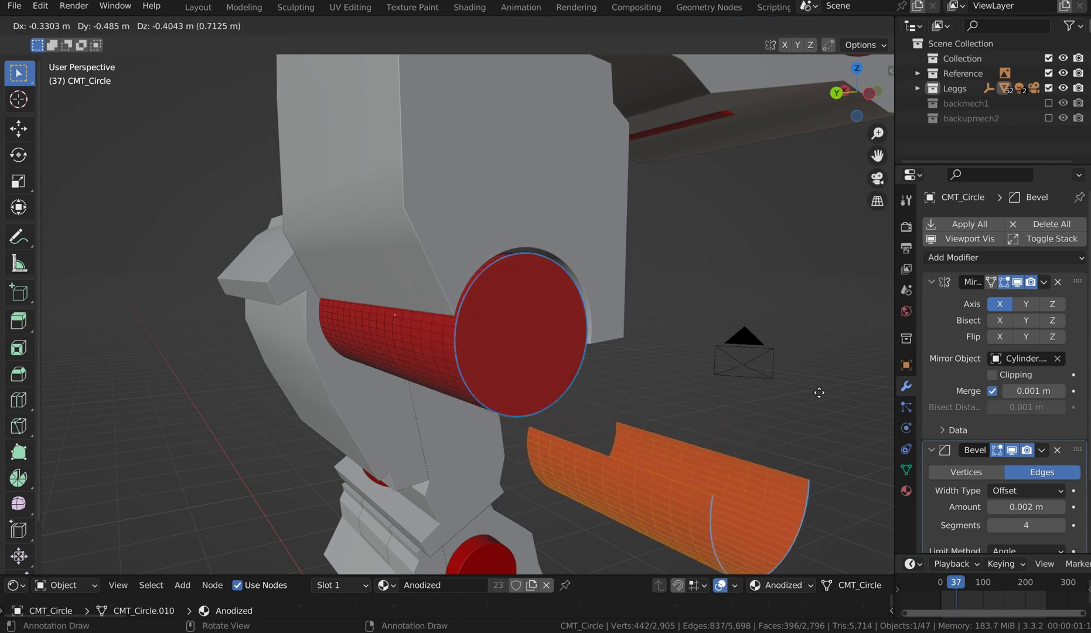
right_click(819, 392)
key("q")
left_click(810, 389)
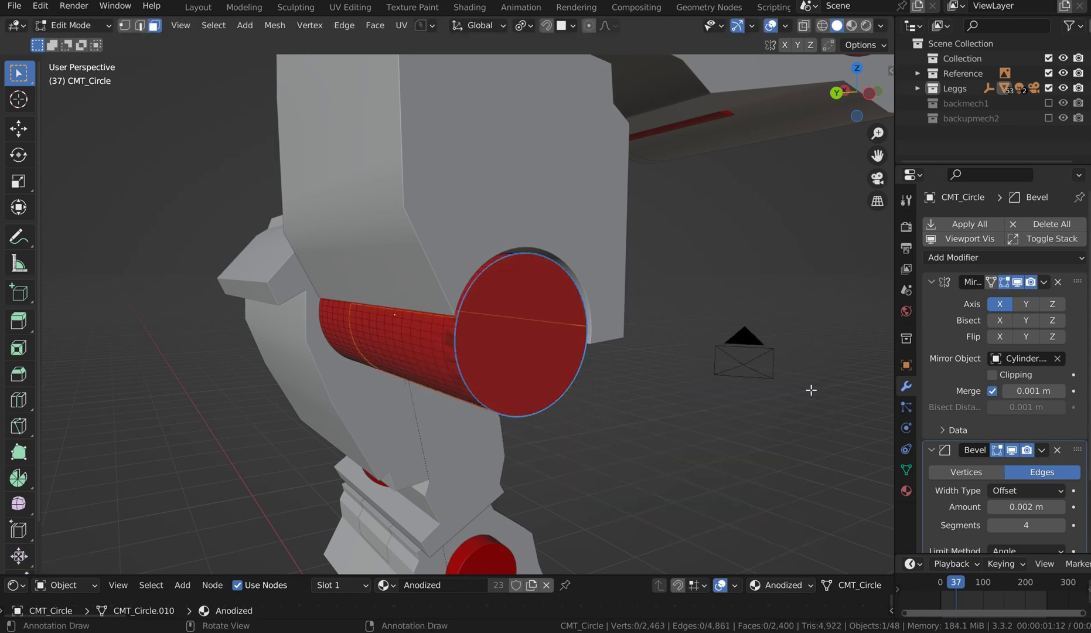
key("Tab")
left_click(433, 373)
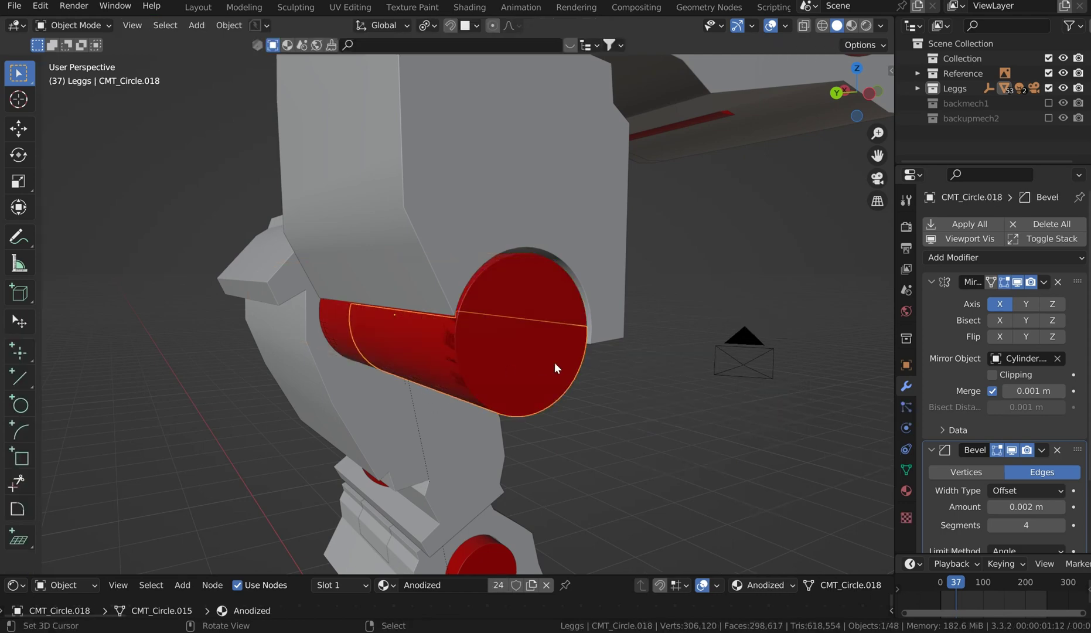
Isolate the half-cylinder shell, add a Solidify modifier and place it above the Bevel modifier.
key("KP_Divide")
middle_click_drag(601, 341, 562, 344)
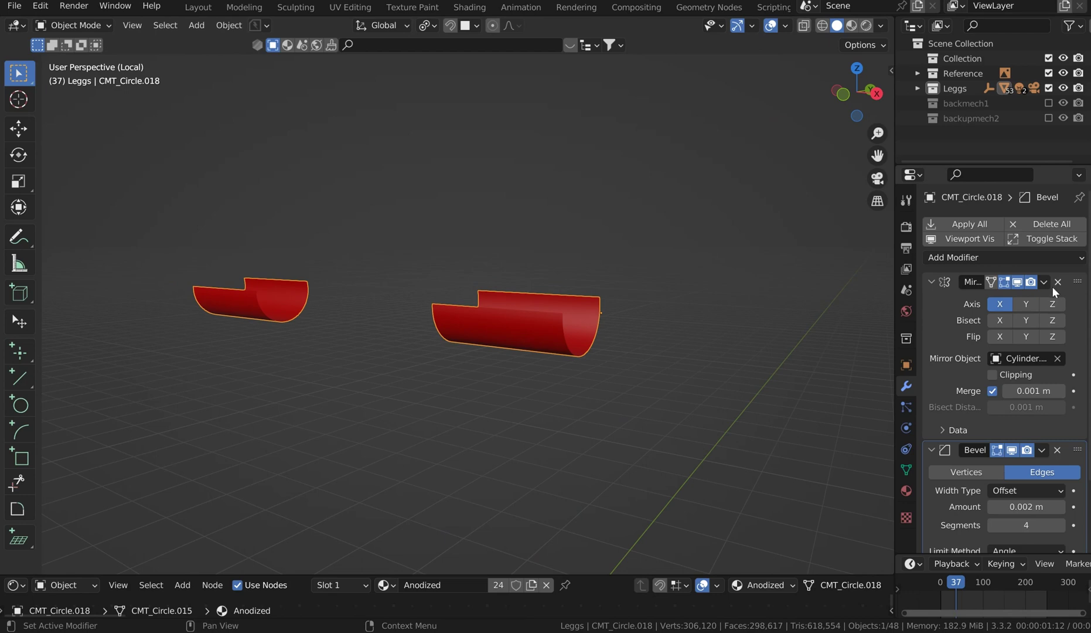
left_click(1035, 262)
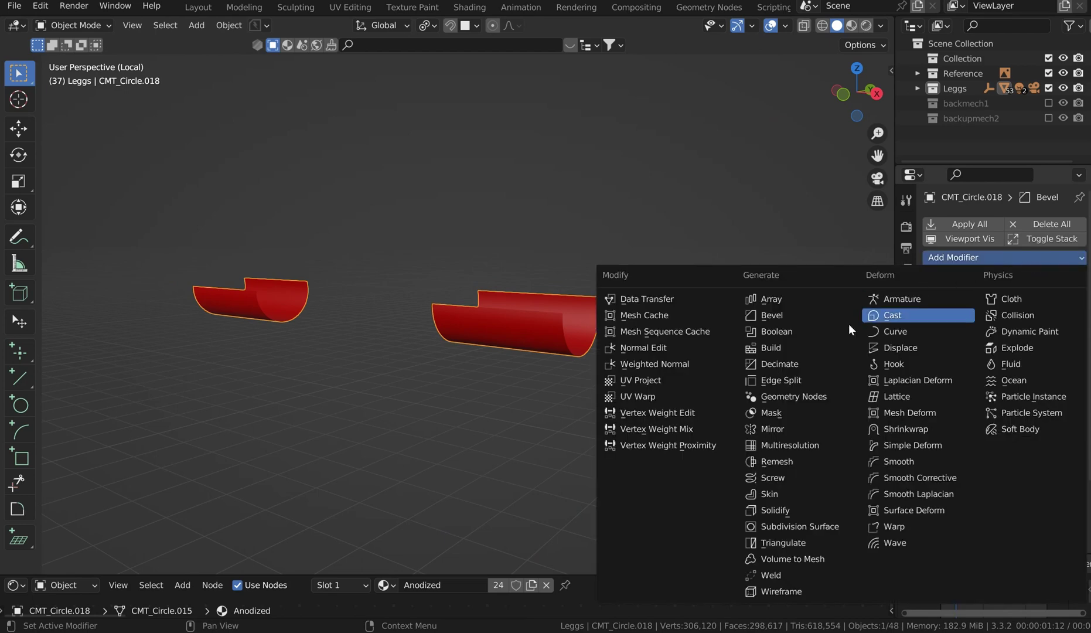
left_click(805, 508)
scroll(1002, 410, "down", 8)
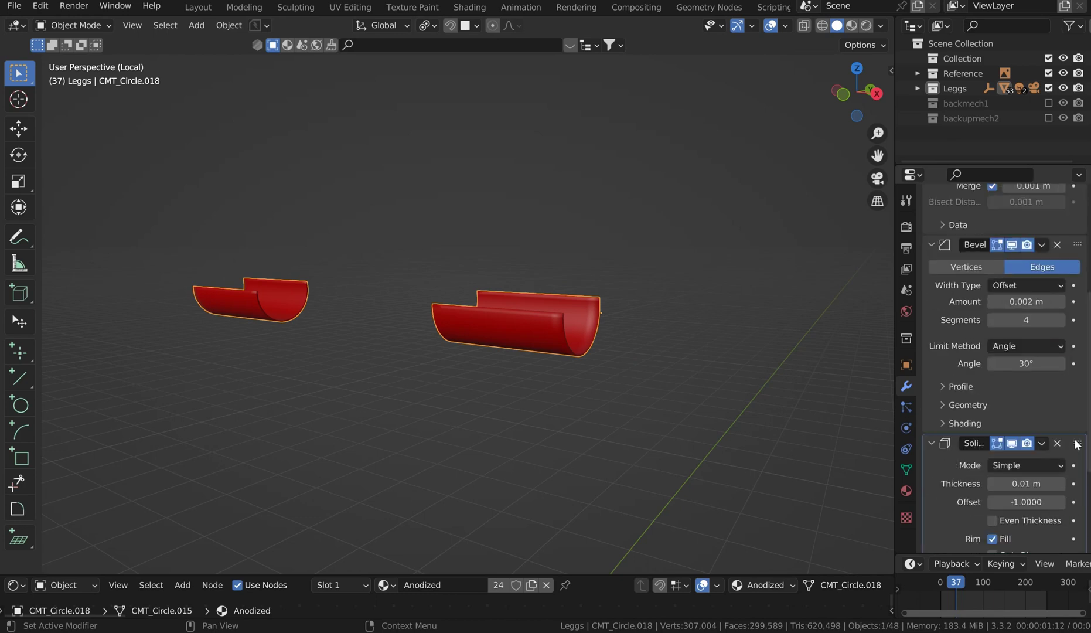
left_click_drag(1077, 444, 1075, 301)
scroll(1053, 326, "up", 7)
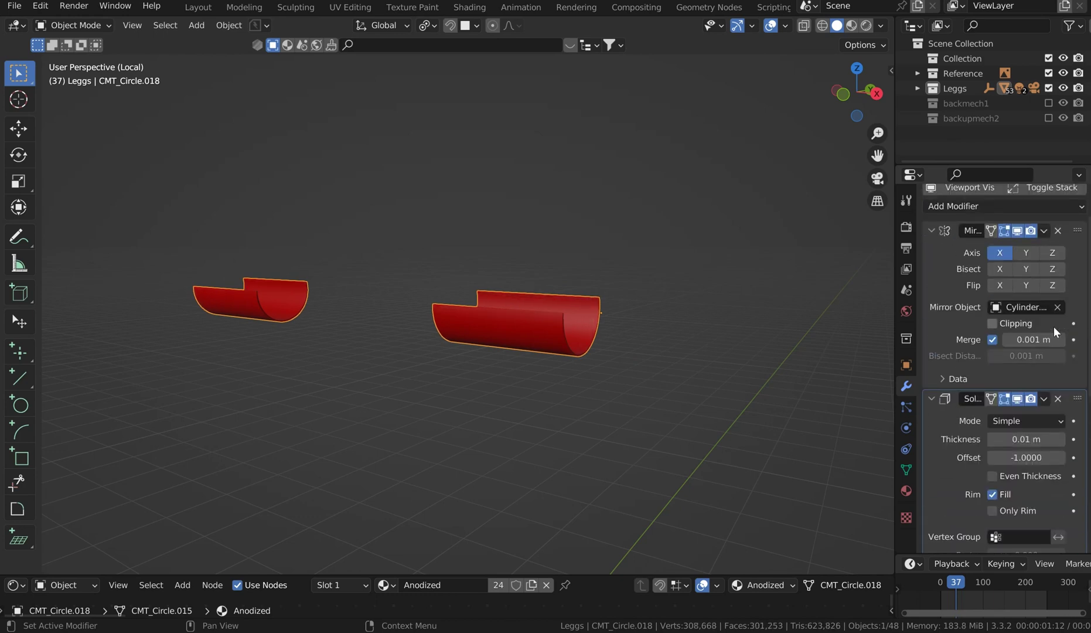
Set the Solidify thickness to -0.043 m and apply the modifier.
scroll(1053, 328, "down", 4)
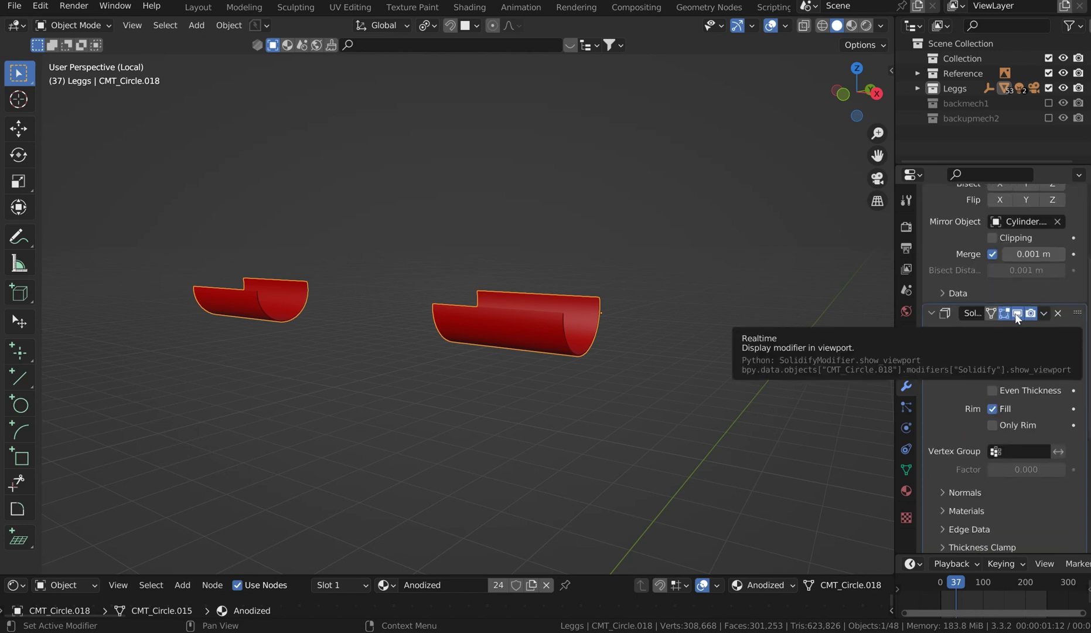
left_click_drag(1023, 353, 986, 353)
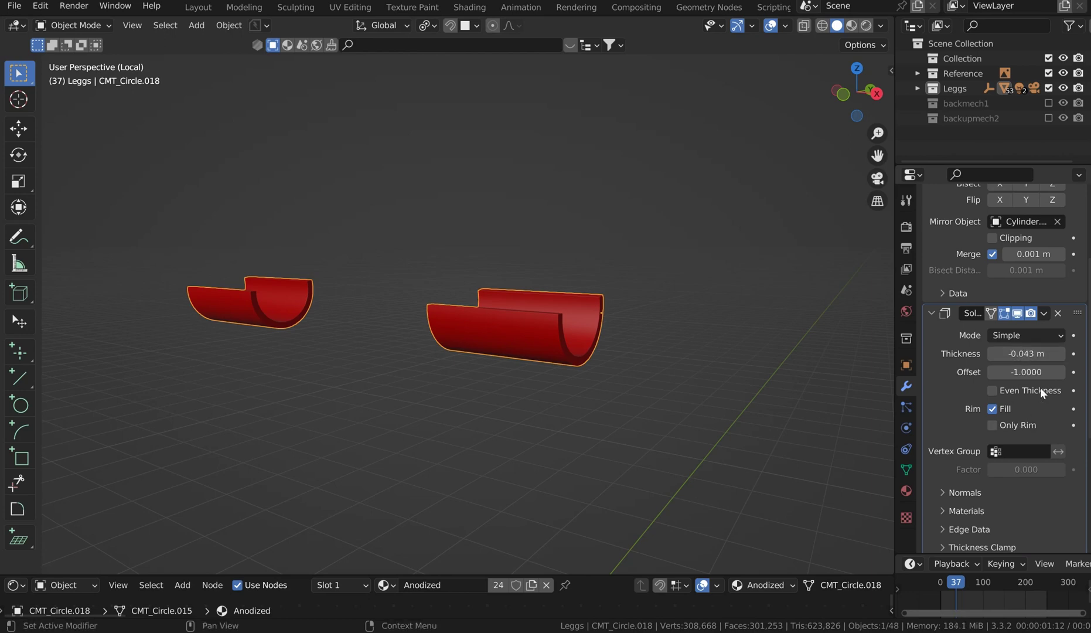
left_click(942, 498)
left_click(1044, 313)
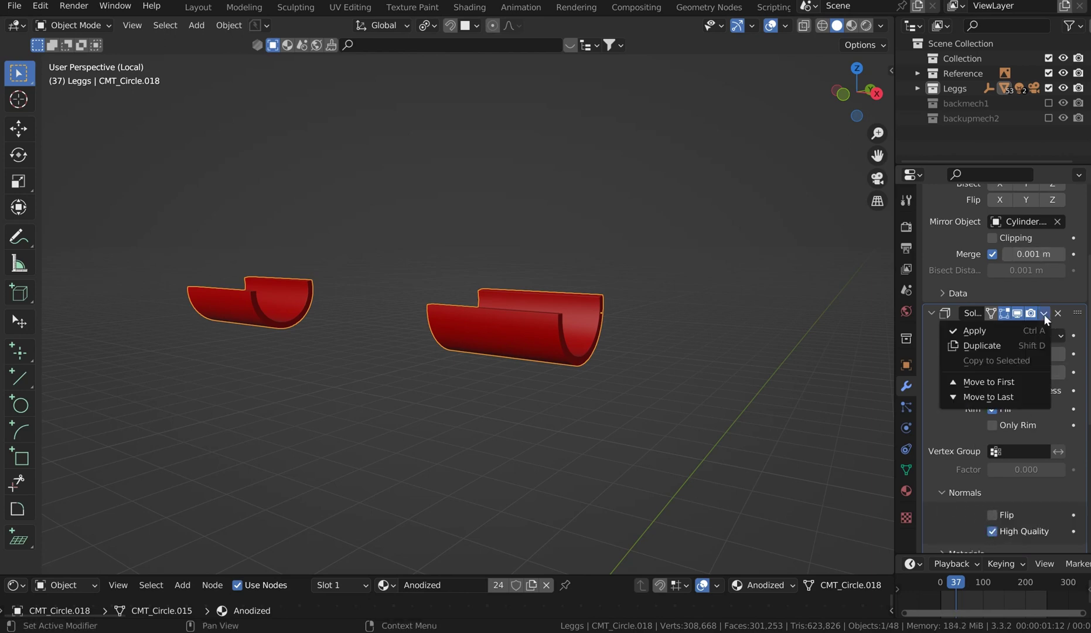
left_click(989, 329)
Slice two narrow bands across the shell near its inner end with full-height rectangular Rebool cuts from the front.
key("KP_1")
scroll(579, 299, "up", 3)
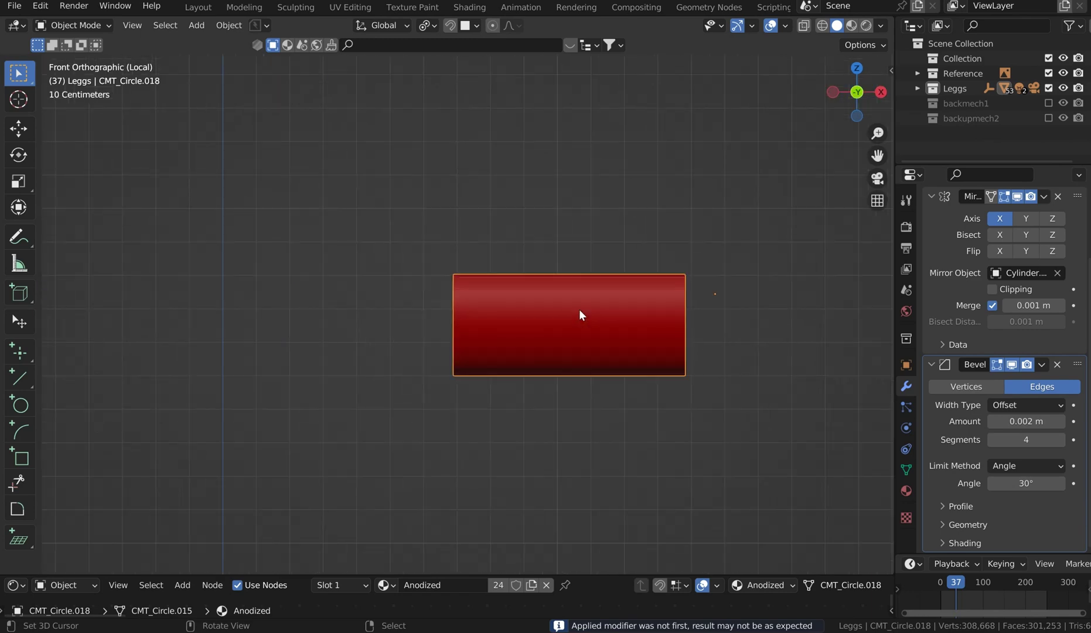
key("ctrl+shift+x")
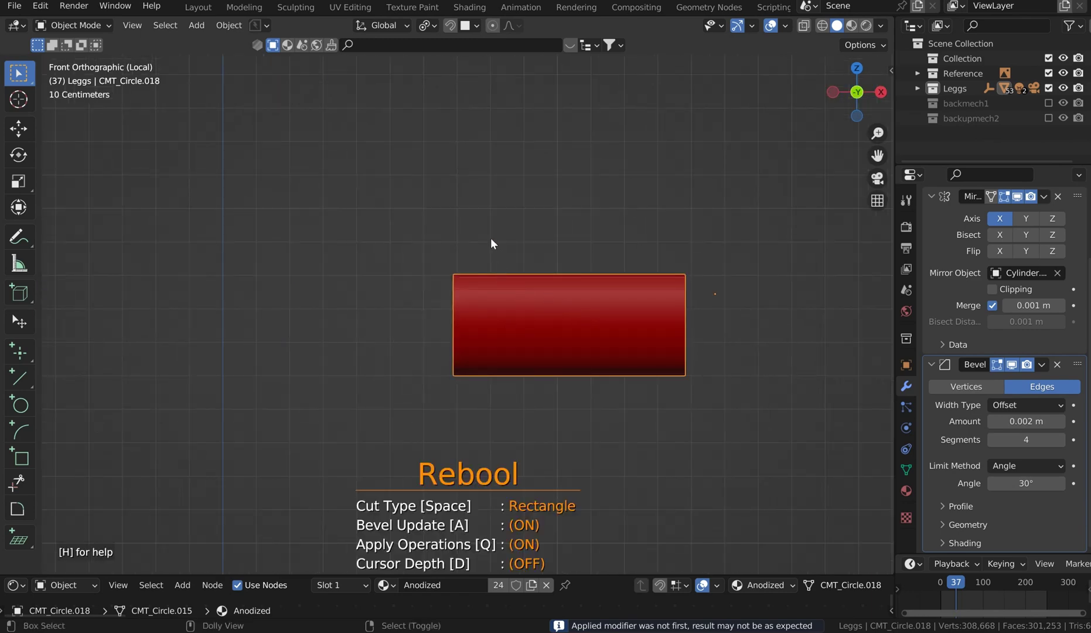
left_click_drag(496, 252, 510, 401)
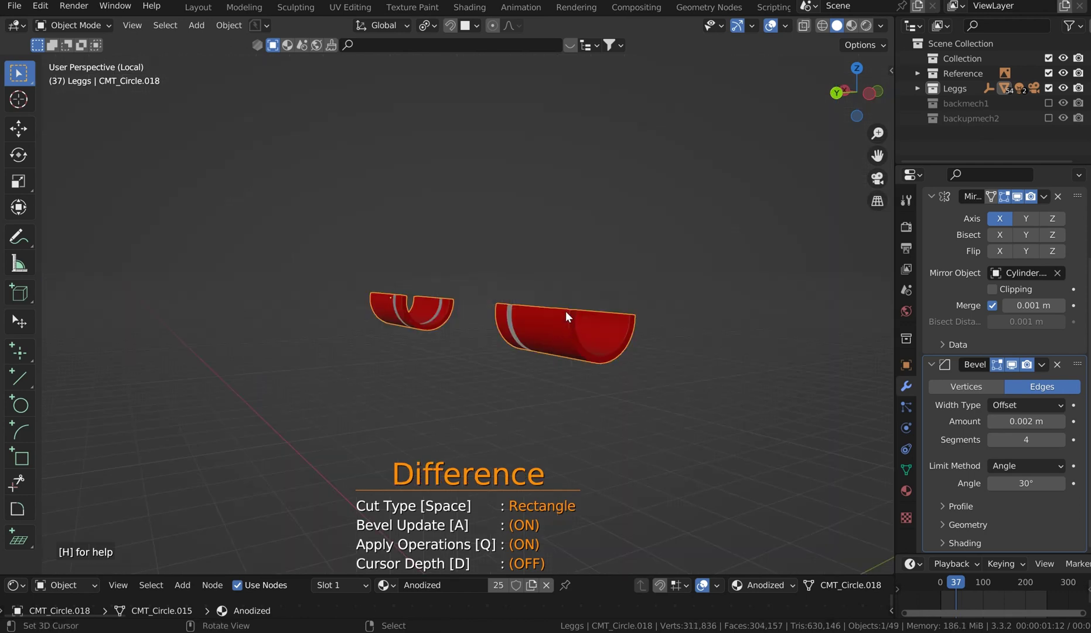
key("KP_1")
scroll(630, 270, "up", 3)
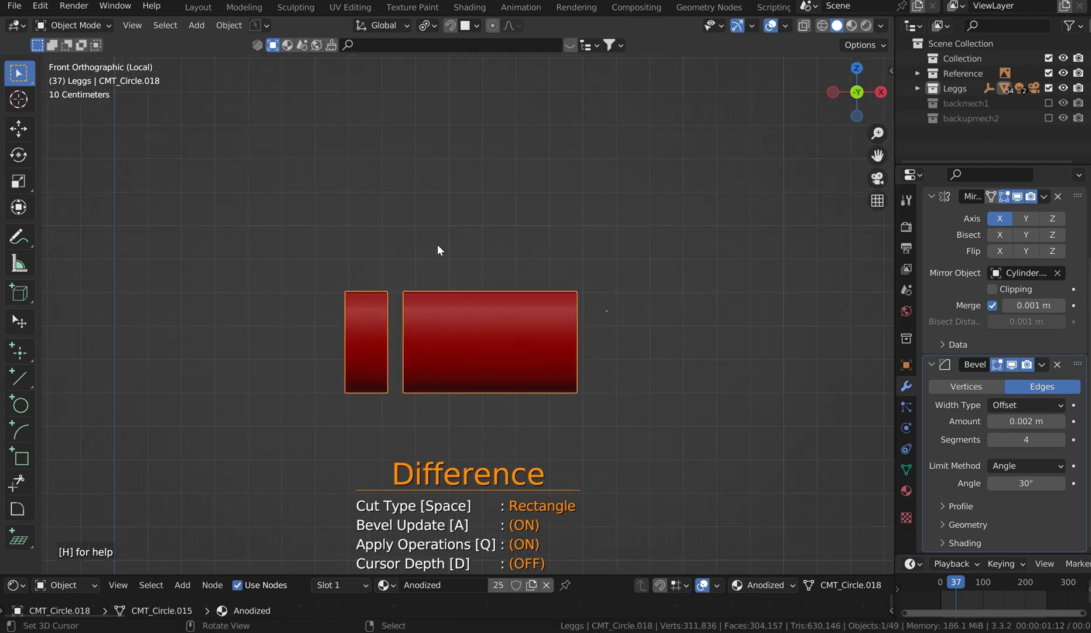
left_click_drag(439, 261, 452, 376)
left_click_drag(448, 415, 455, 420, "shift")
left_click(455, 420, "shift")
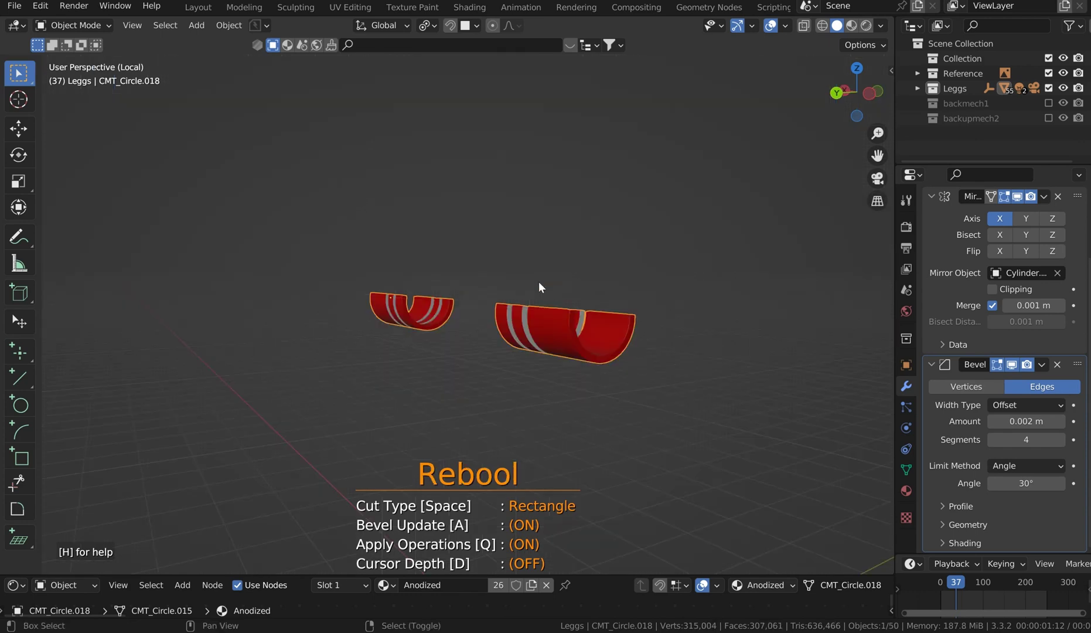
Slice a third narrow band across the inner part of the shell's largest remaining section with a rectangular Rebool cut.
key("KP_1")
scroll(579, 291, "up", 4)
middle_click_drag(601, 273, 340, 279, "shift")
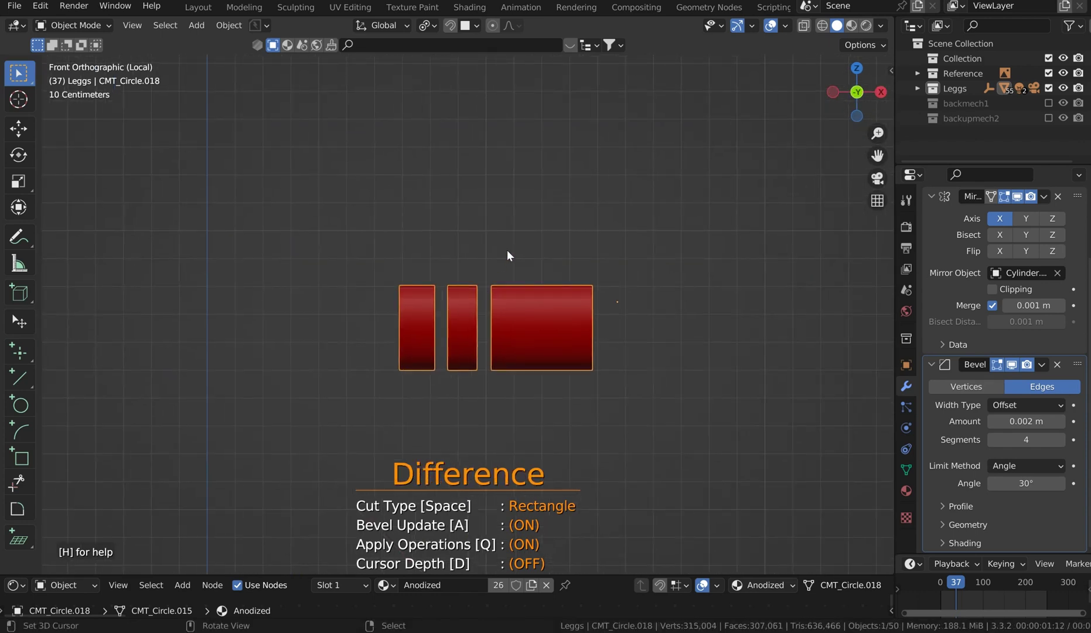
left_click_drag(522, 252, 529, 387)
key("ctrl+shift+x")
key("shift")
middle_click_drag(529, 387, 554, 349)
key("KP_1")
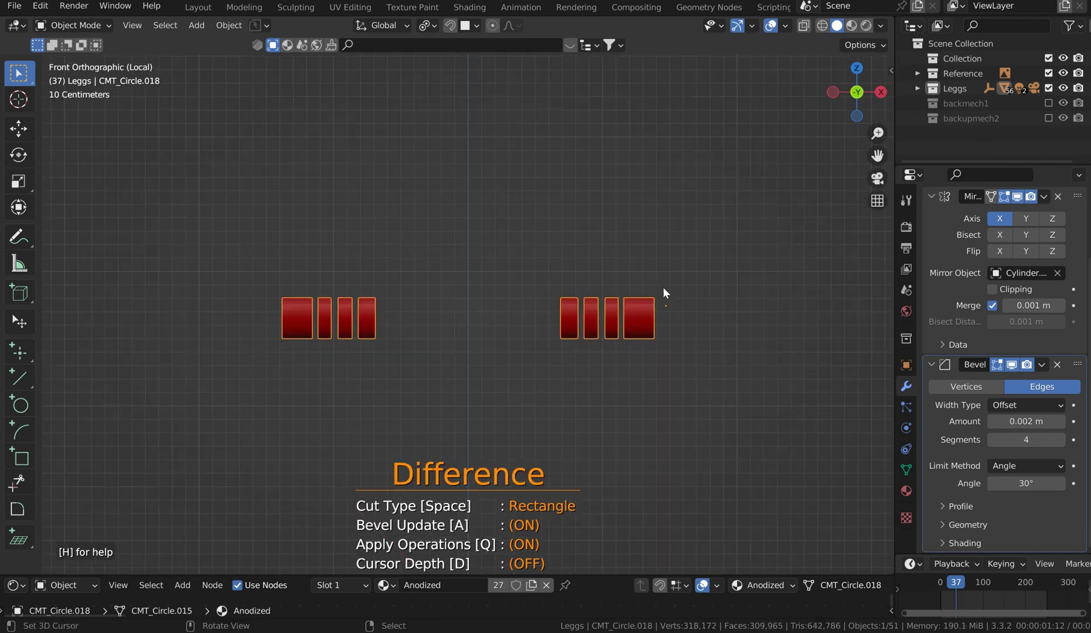
Slice a fourth narrow band through the middle of the outermost section with Rebool, and return to the full model.
scroll(667, 281, "up", 3)
scroll(644, 275, "down", 3)
scroll(587, 272, "up", 4)
scroll(501, 263, "down", 2, "ctrl")
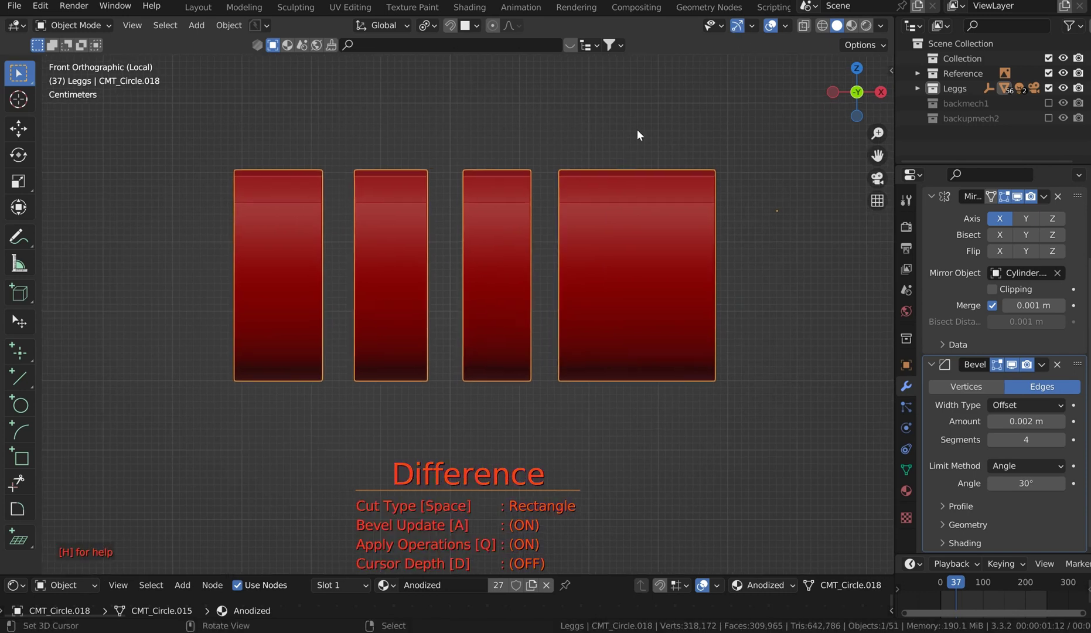
scroll(622, 131, "down", 1)
left_click_drag(590, 142, 616, 417)
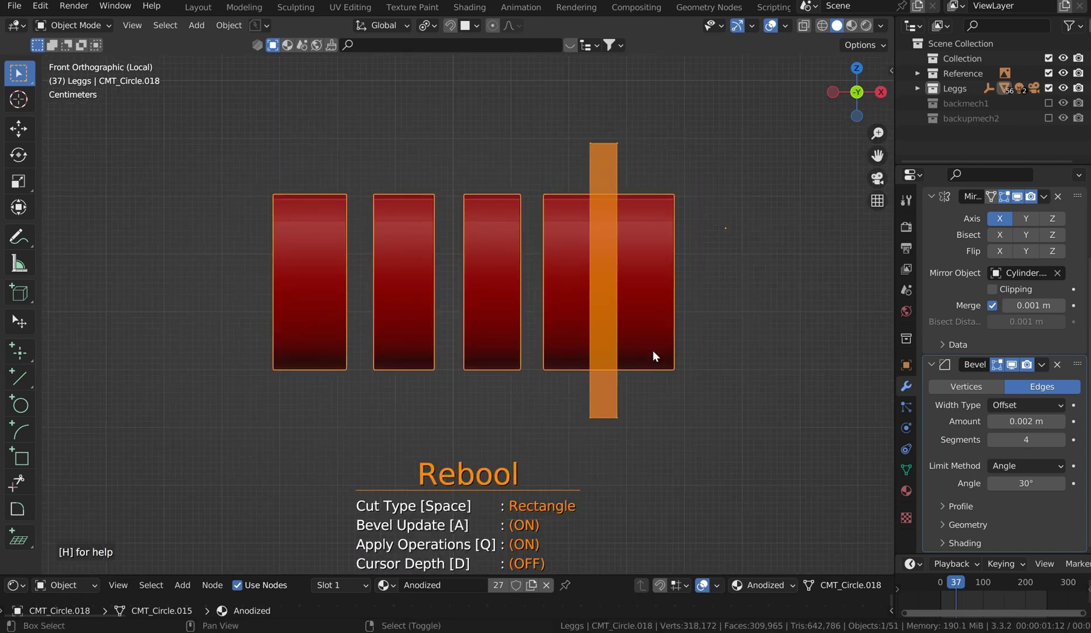
middle_click_drag(653, 355, 681, 223)
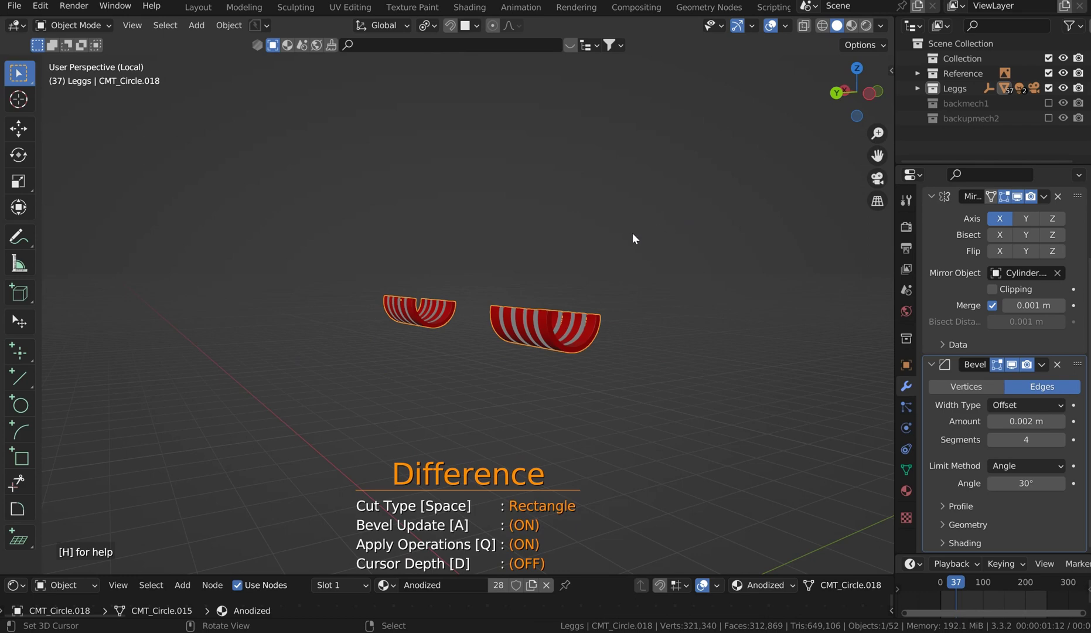
key("Escape")
key("KP_Divide")
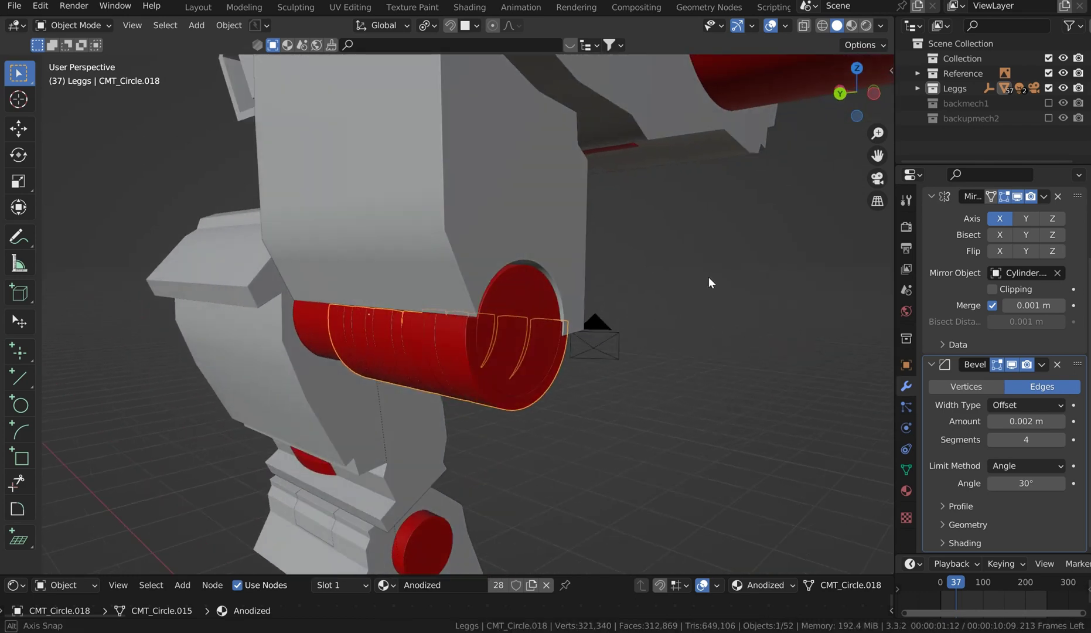
Switch to Material Preview shading and link the knee cylinder's material to the segmented shell around it.
middle_click_drag(708, 277, 780, 225)
scroll(528, 330, "down", 3)
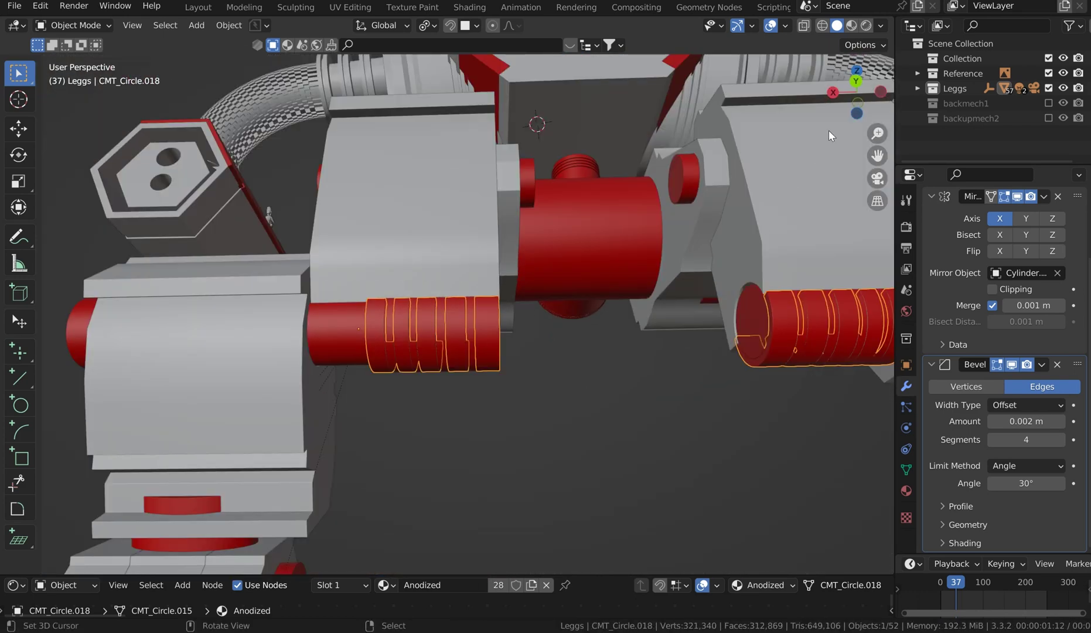
left_click(851, 25)
mouse_move(479, 421)
middle_mouse_down()
mouse_move(477, 348)
mouse_move(454, 384)
middle_mouse_up()
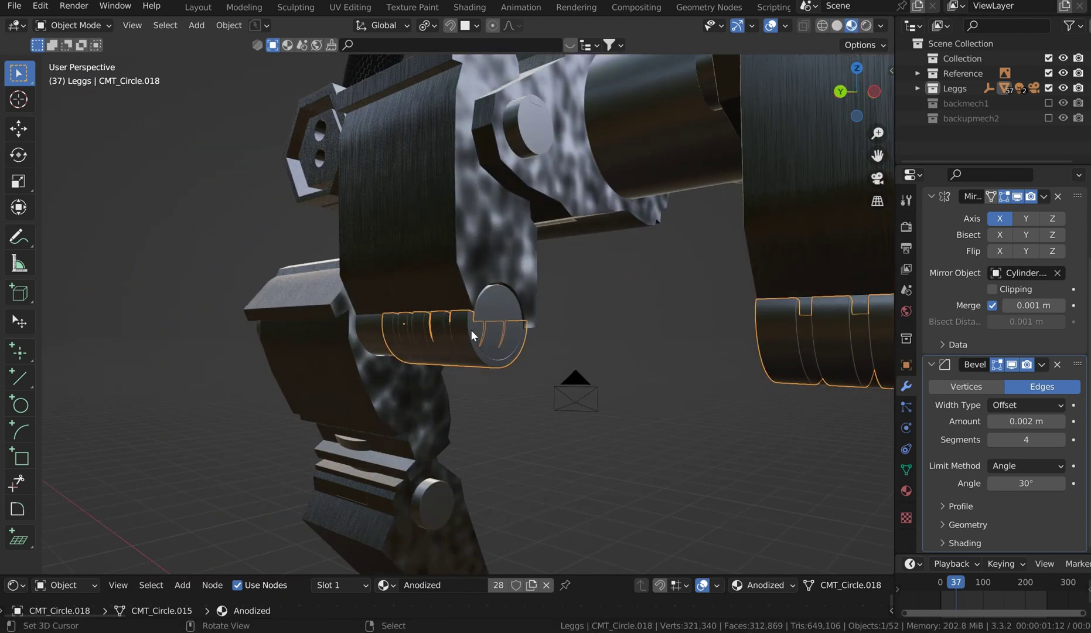
left_click(506, 307, "shift")
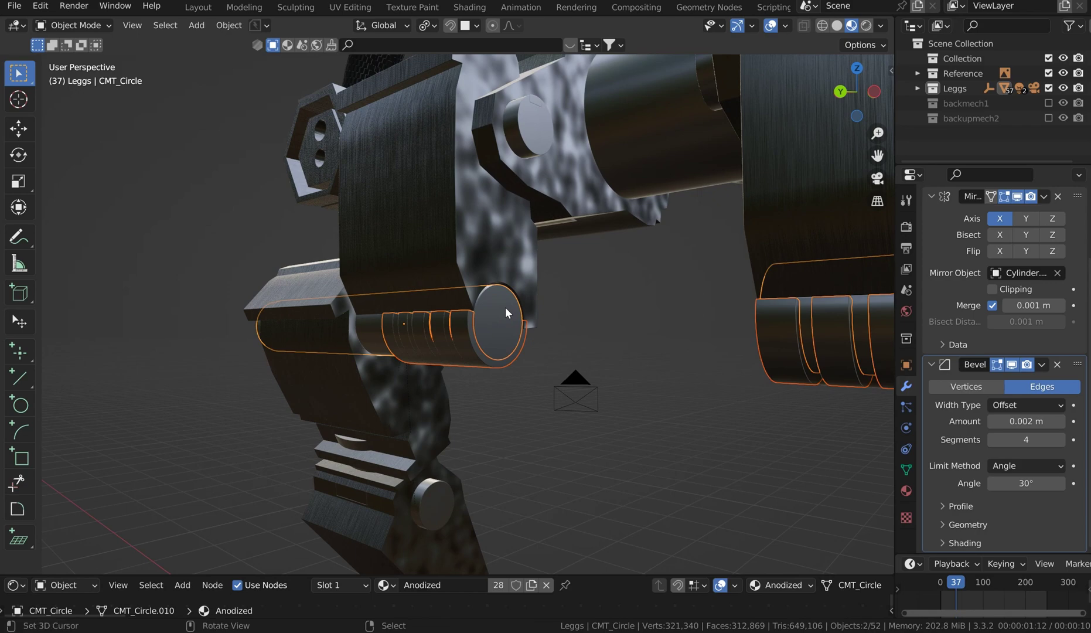
key("ctrl+l")
left_click(498, 324)
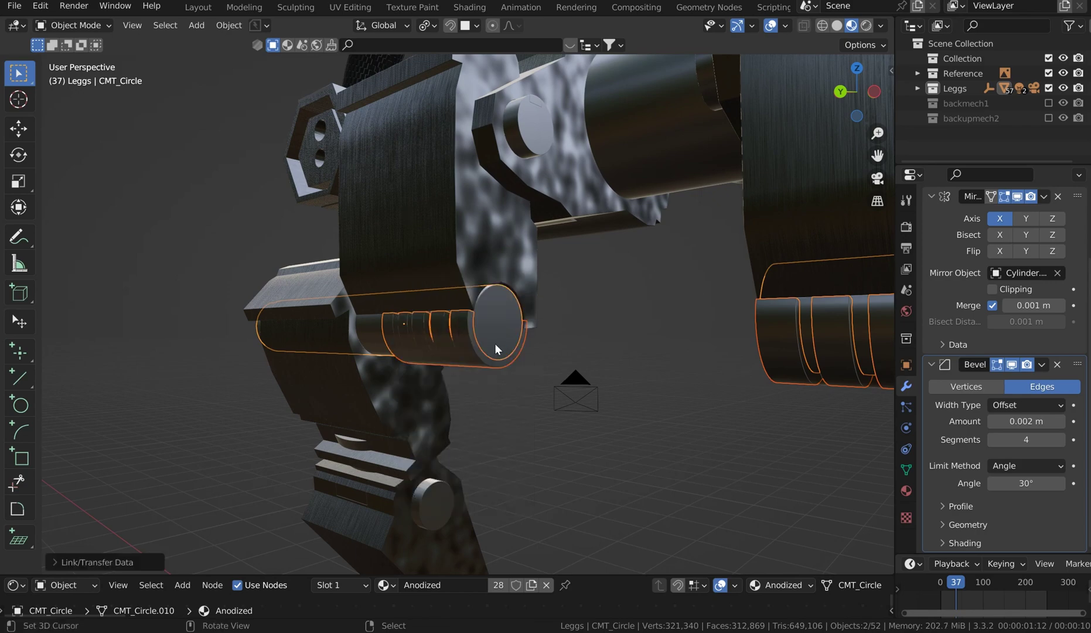
Examine the segmented knee shell and the full mech in material preview and solid shading.
left_click(645, 395)
middle_click_drag(645, 395, 771, 307)
left_click(773, 310)
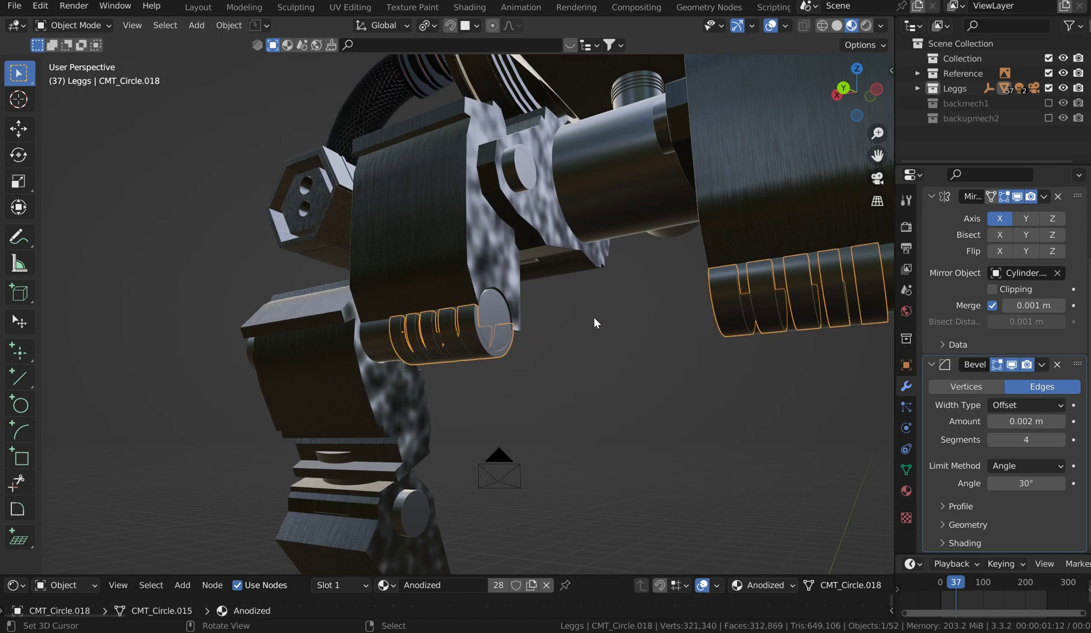
middle_click_drag(544, 234, 513, 316)
scroll(609, 227, "down", 4)
left_click(513, 316)
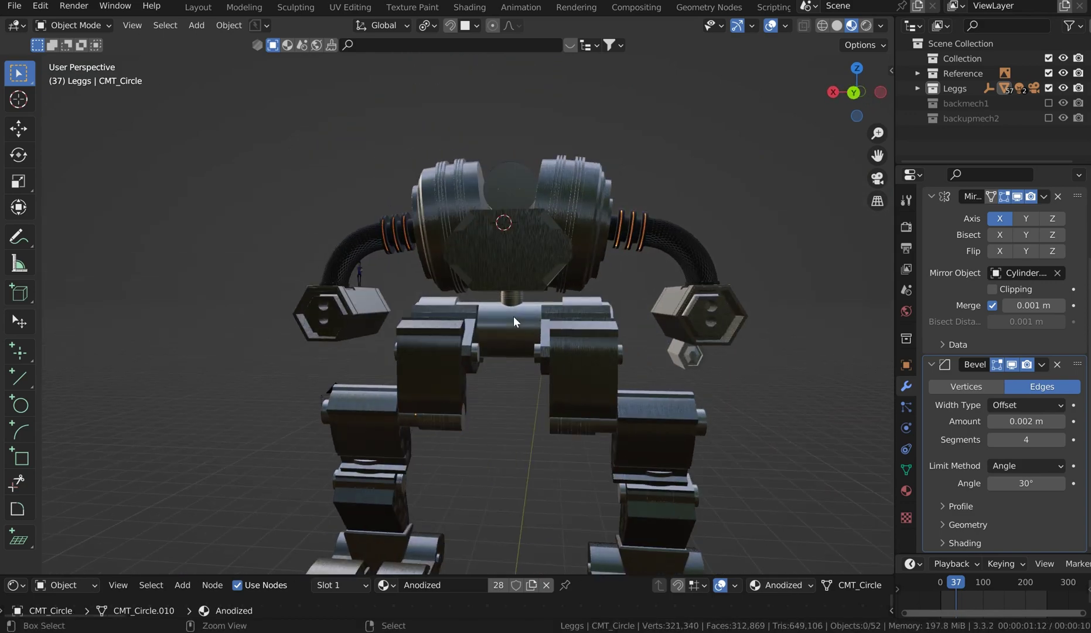
left_click(836, 25)
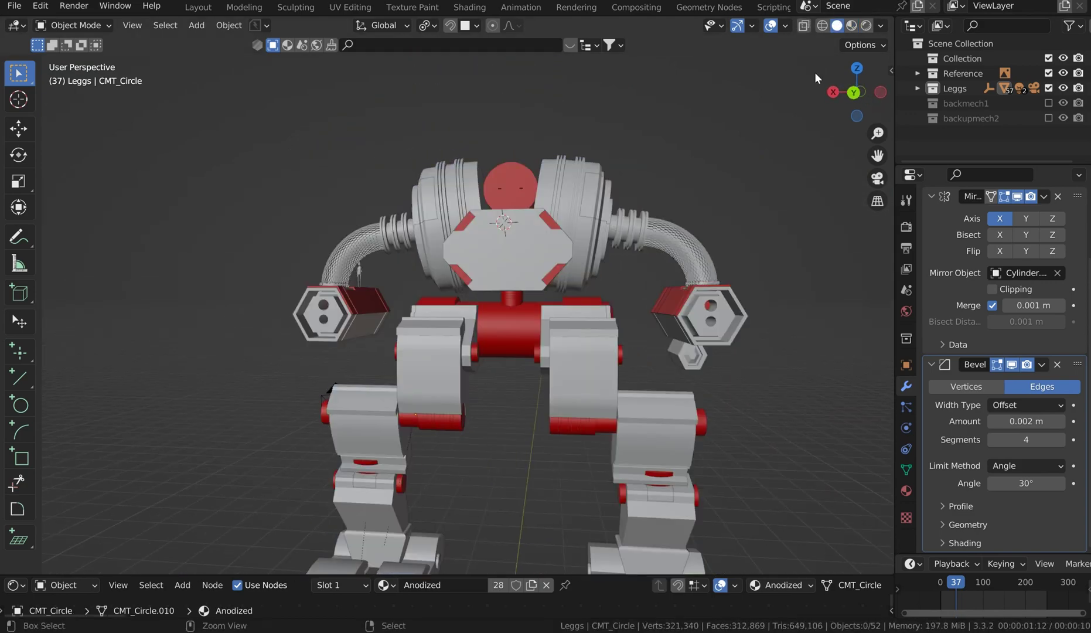
middle_click_drag(815, 73, 763, 209)
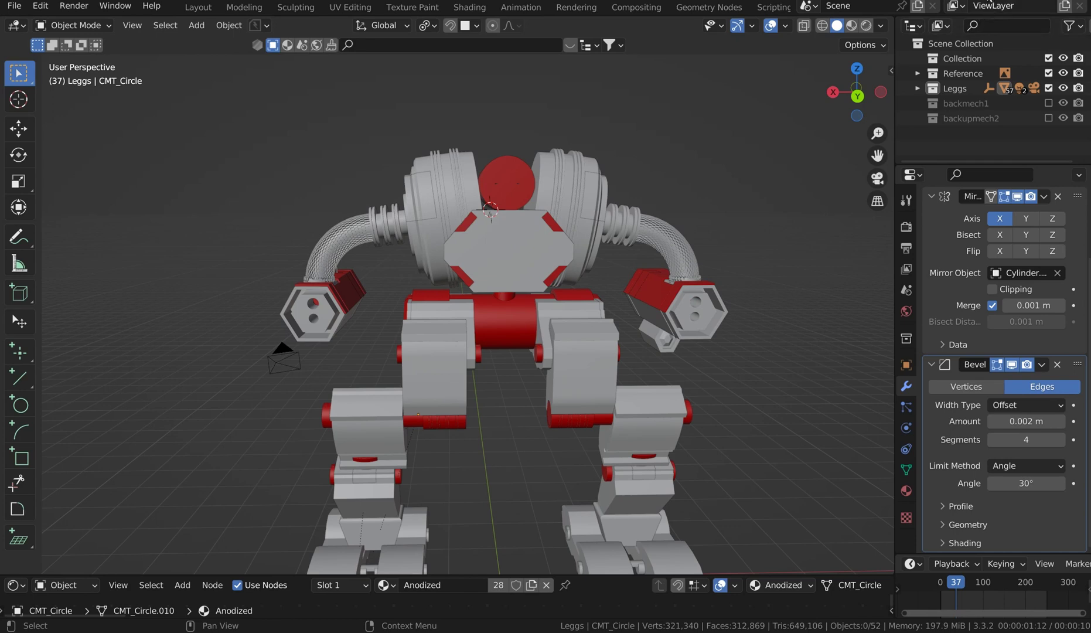
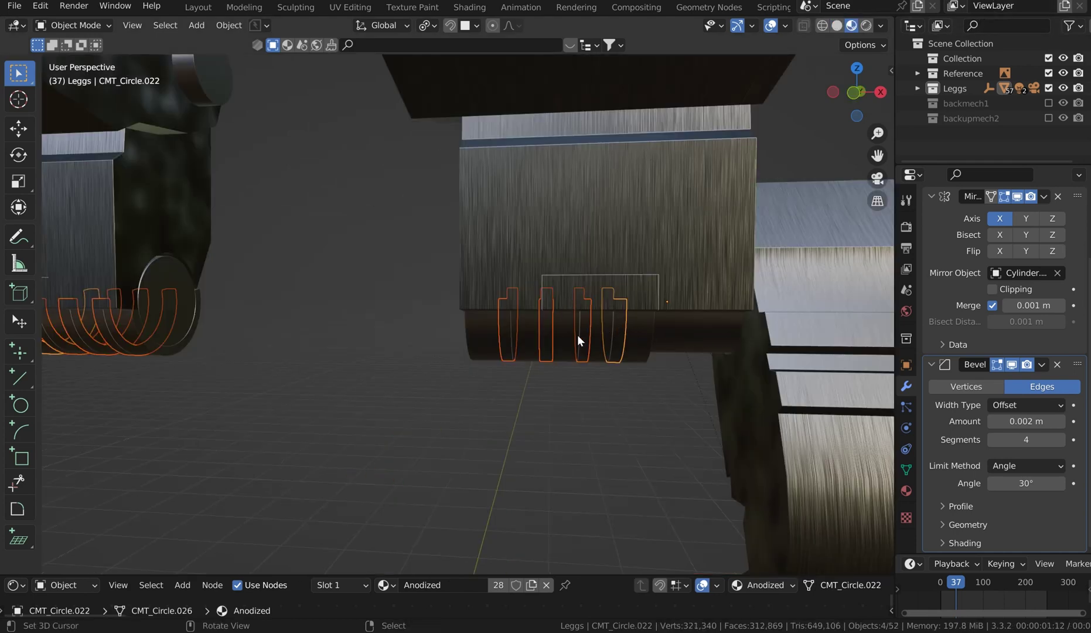
Delete the four narrow bands sliced from the knee shell, leaving open gaps between its larger segments.
left_click(614, 342)
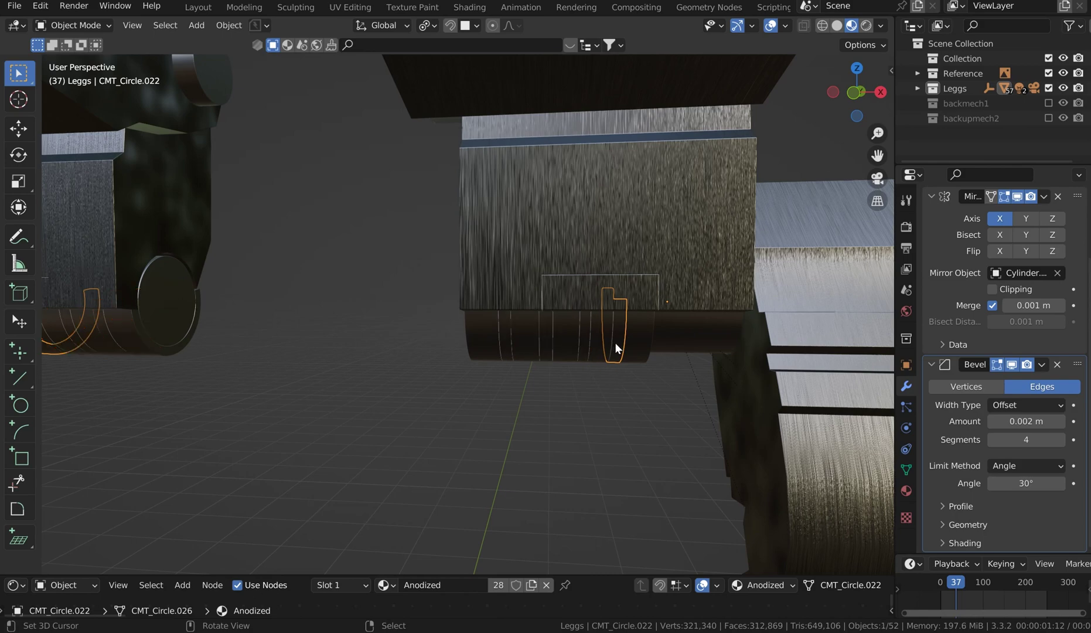
key("Delete")
left_click(588, 335)
key("Delete")
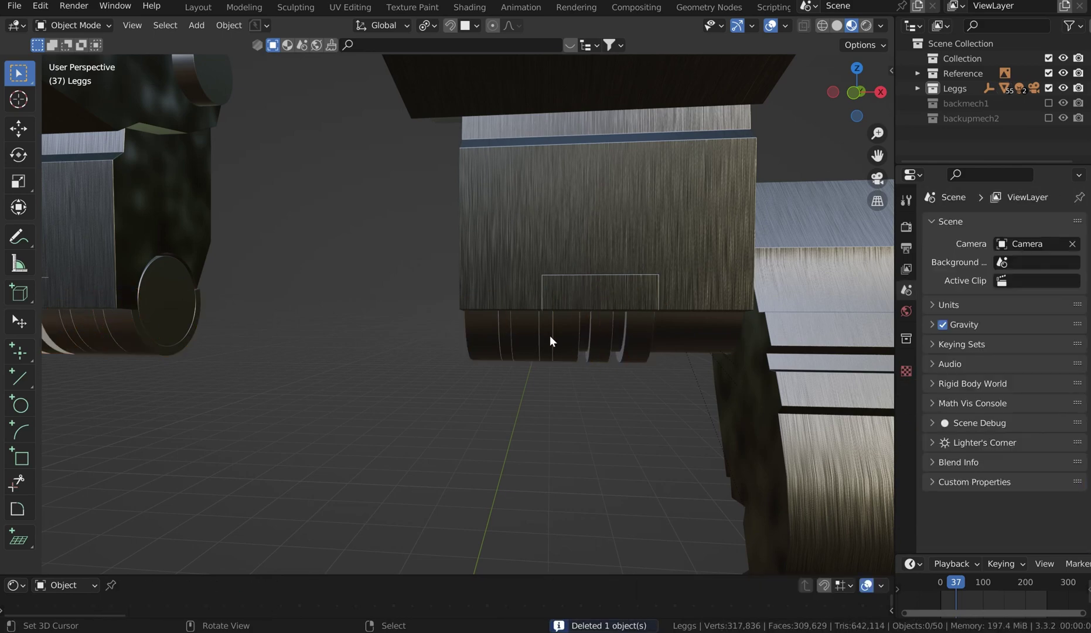
middle_click_drag(505, 330, 495, 300)
left_click(454, 367)
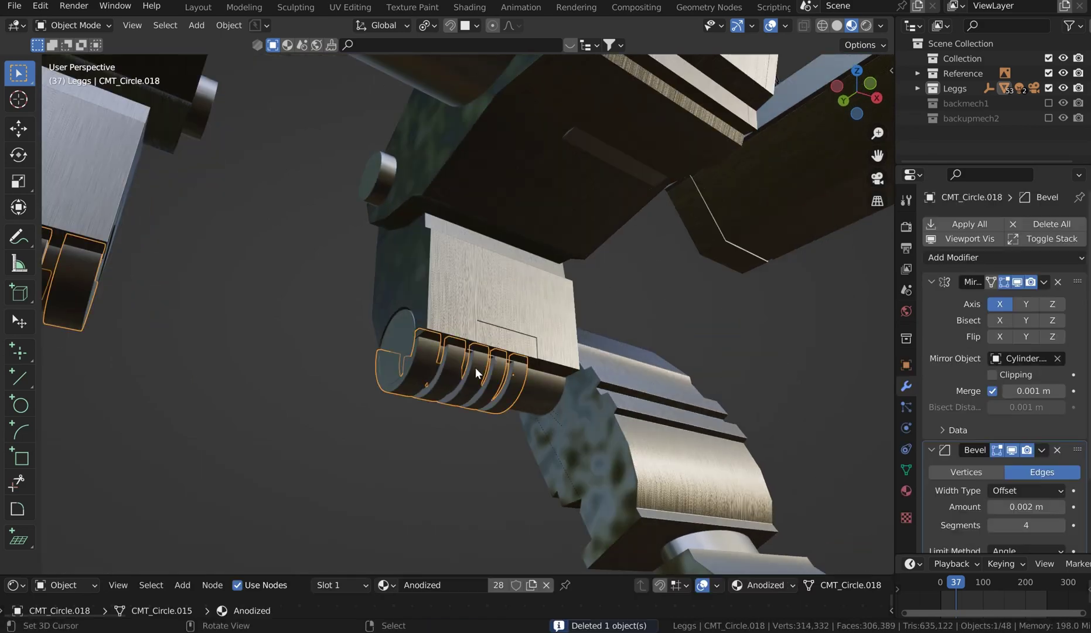
left_click(213, 422)
Try Brushed Metal on the ring-shaped faces of the lower leg, undo it and return to Object Mode.
middle_click_drag(204, 423, 583, 410)
scroll(339, 364, "down", 8)
scroll(516, 417, "up", 5)
left_click(583, 410)
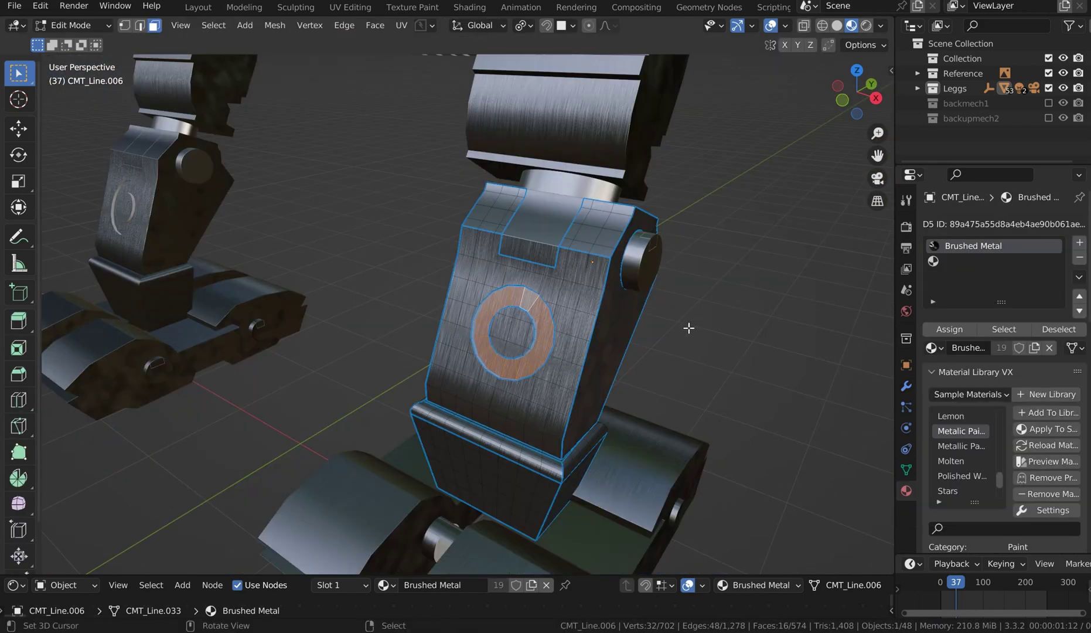
key("alt+a")
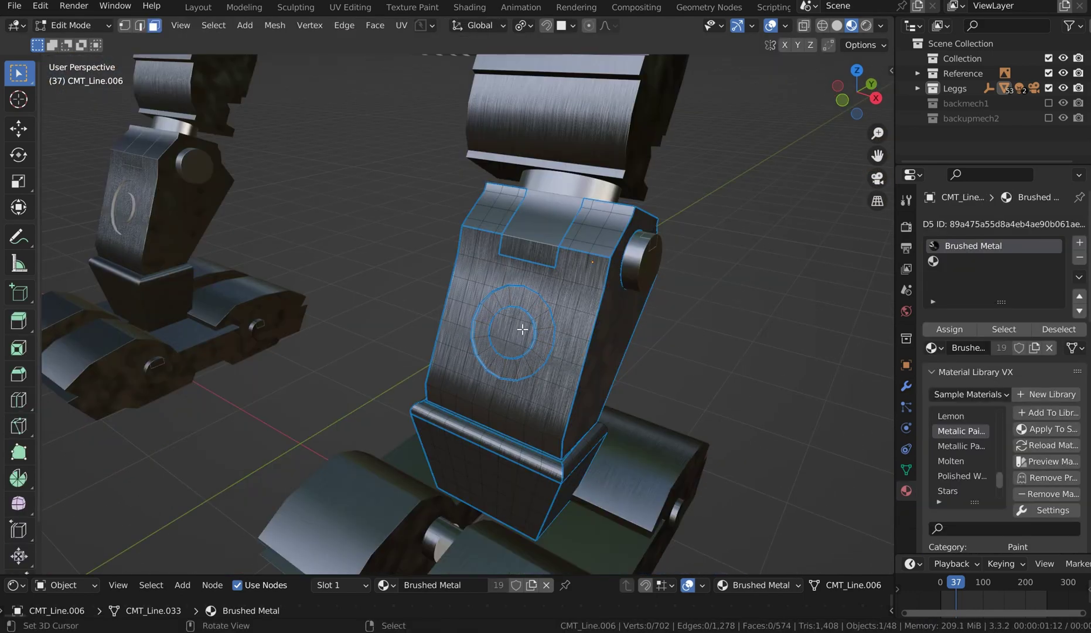
key("ctrl+z")
key("ctrl+z")
key("ctrl+z")
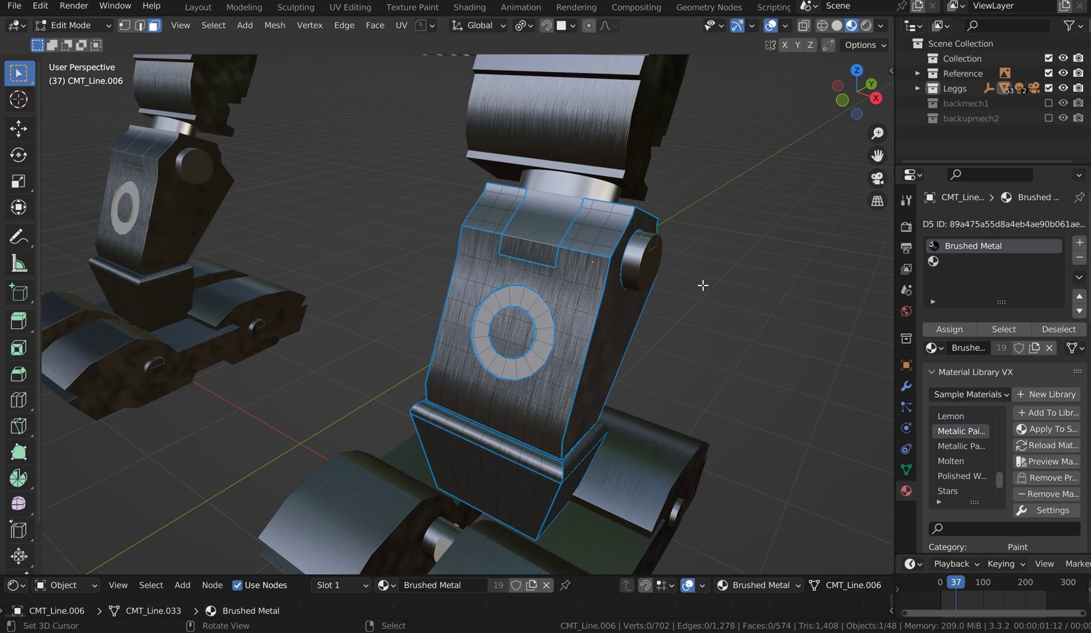
key("ctrl+Tab")
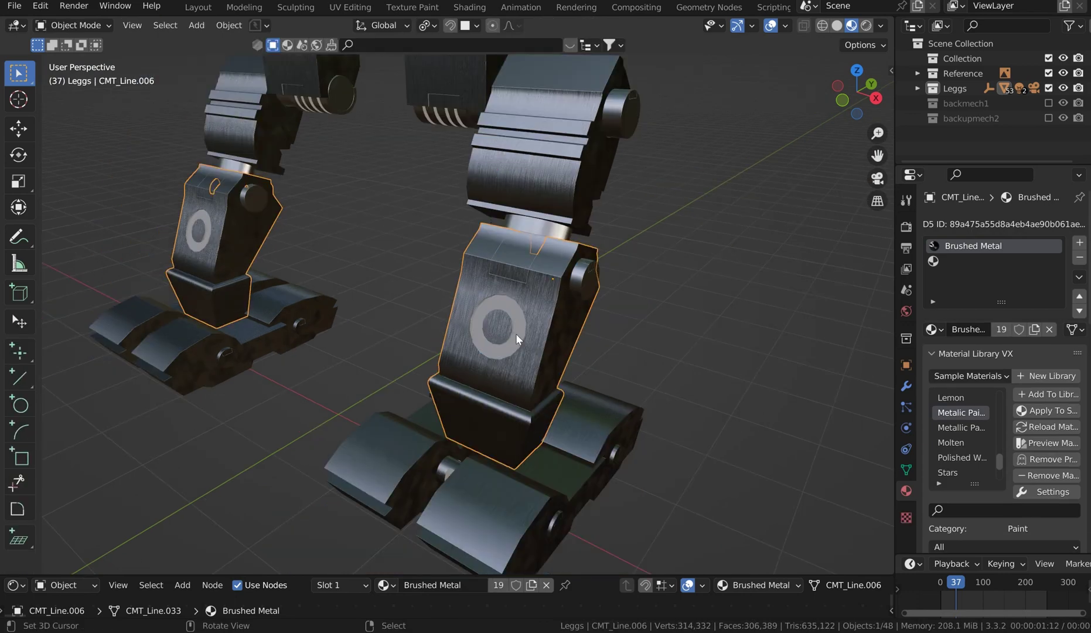
Assign the Brushed Metal material to the loop of ring faces on the front of the lower leg in Edit Mode.
scroll(517, 335, "up", 3)
key("Tab")
left_click(592, 296)
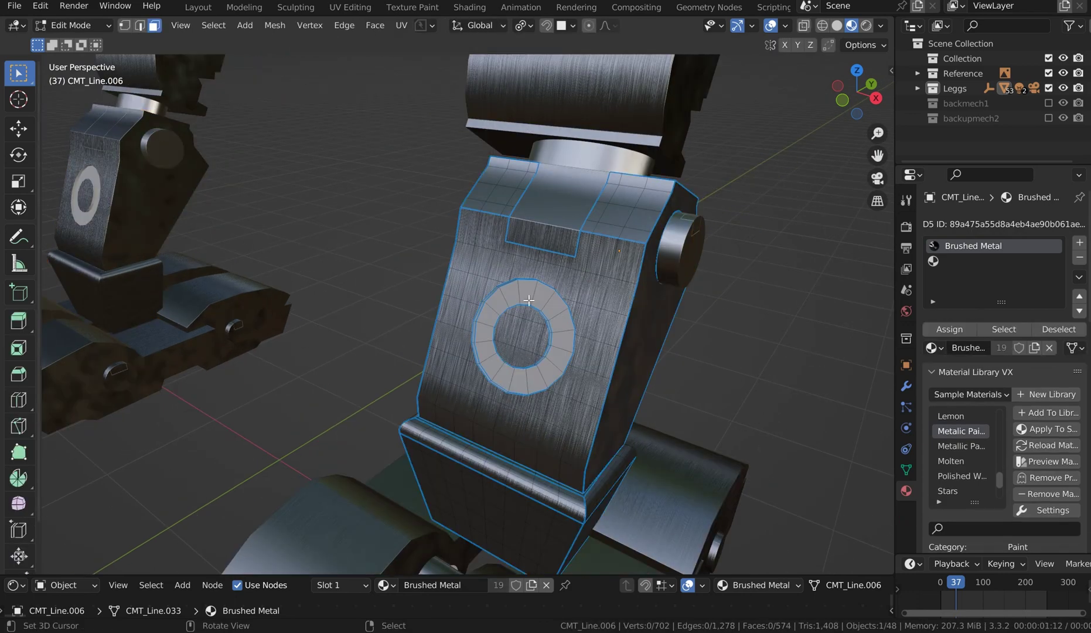
left_click(529, 297, "alt")
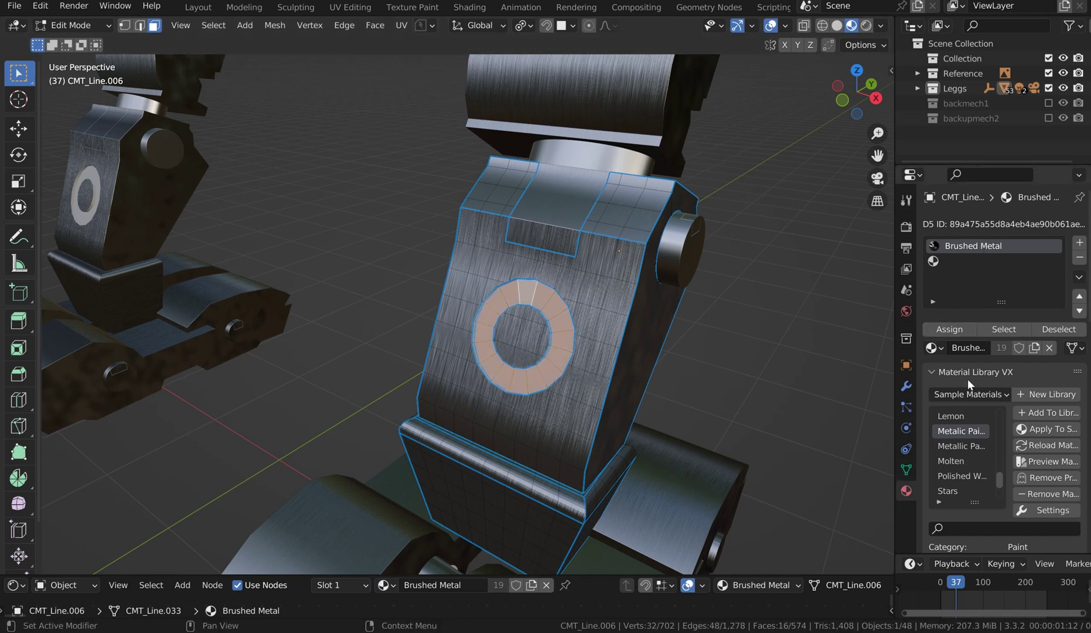
left_click(959, 330)
key("Tab")
scroll(716, 253, "down", 5)
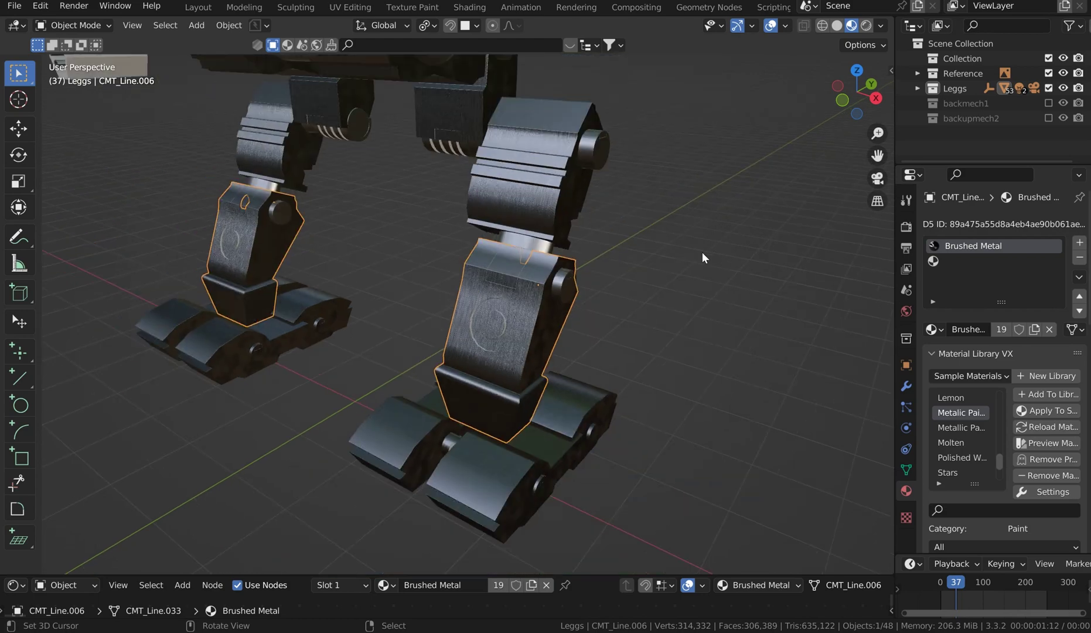
Link the arm hose's materials to the flat mounting plate where the hose meets the forearm.
middle_click_drag(612, 252, 443, 363)
left_click(443, 363)
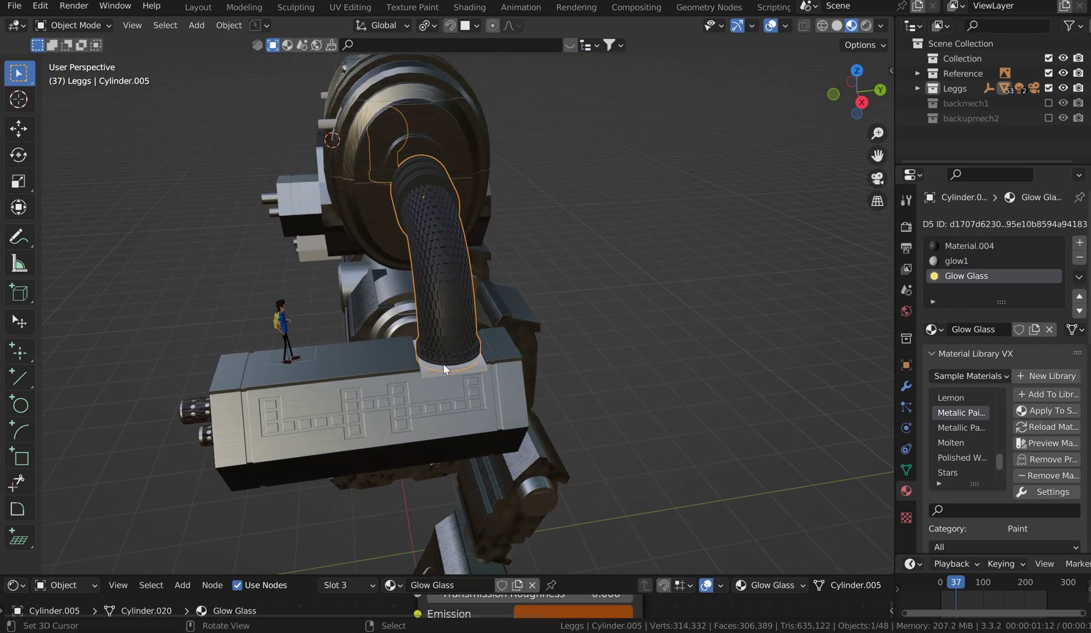
left_click(438, 367)
key("g")
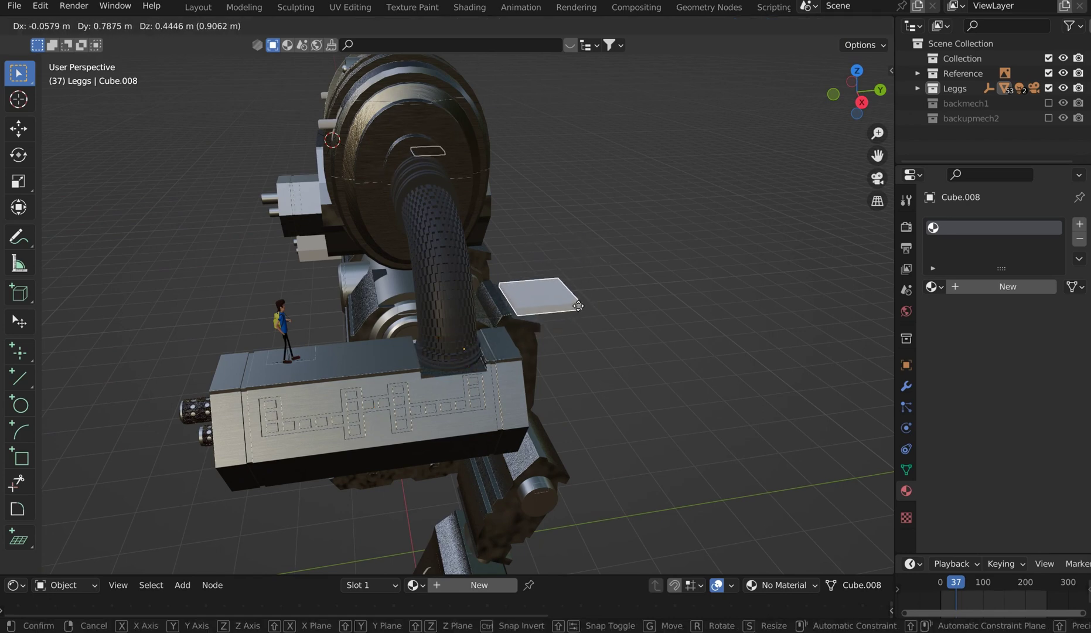
key("Escape")
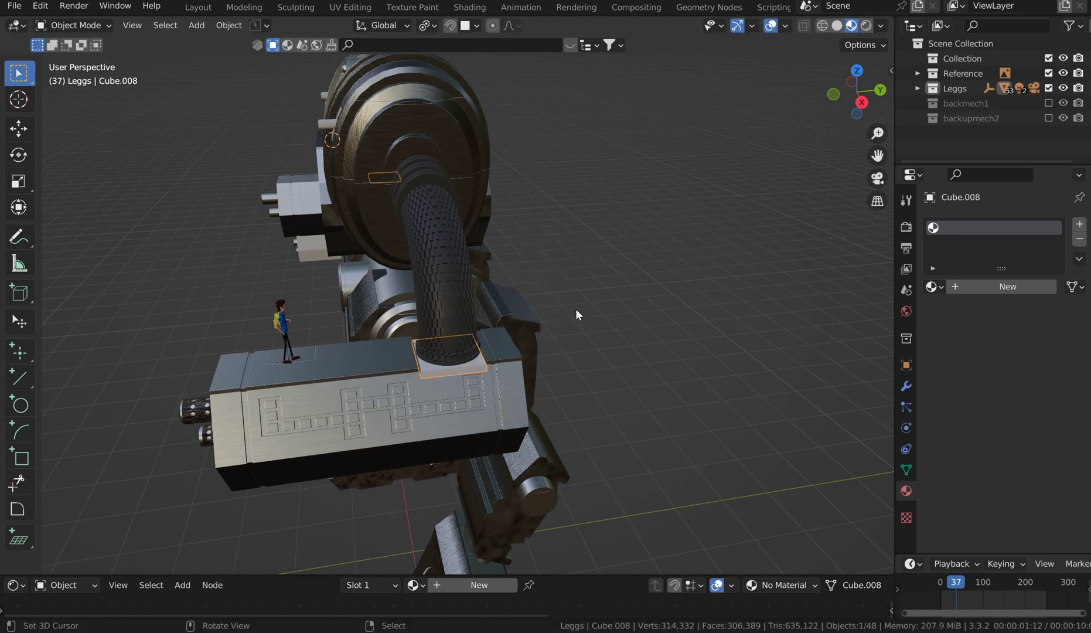
left_click(445, 297, "shift")
key("ctrl+l")
left_click(446, 298)
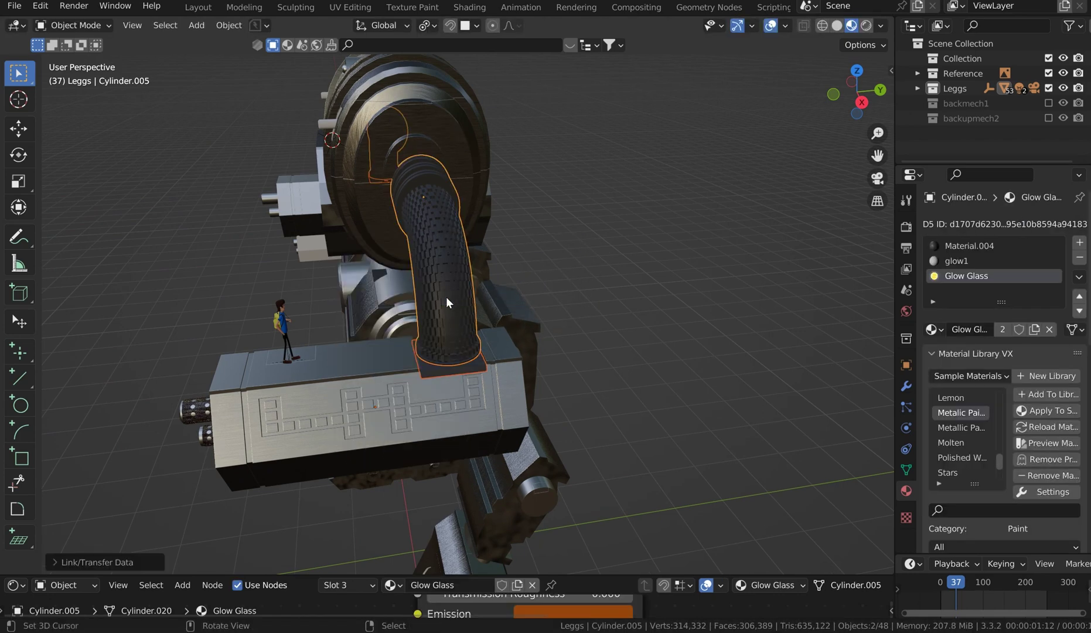
left_click(521, 281)
Select the concentric ring piece on the octagonal plate at the front of the torso.
middle_click_drag(603, 256, 789, 190)
middle_click_drag(539, 236, 571, 249)
right_click(496, 205)
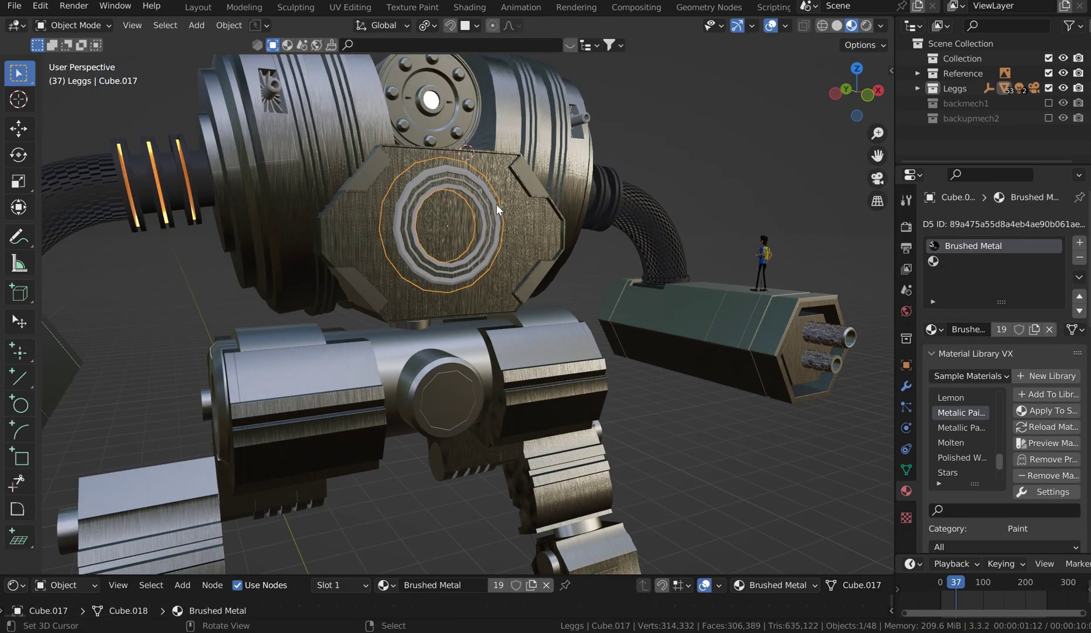
scroll(475, 175, "up", 5)
middle_click_drag(476, 174, 402, 293)
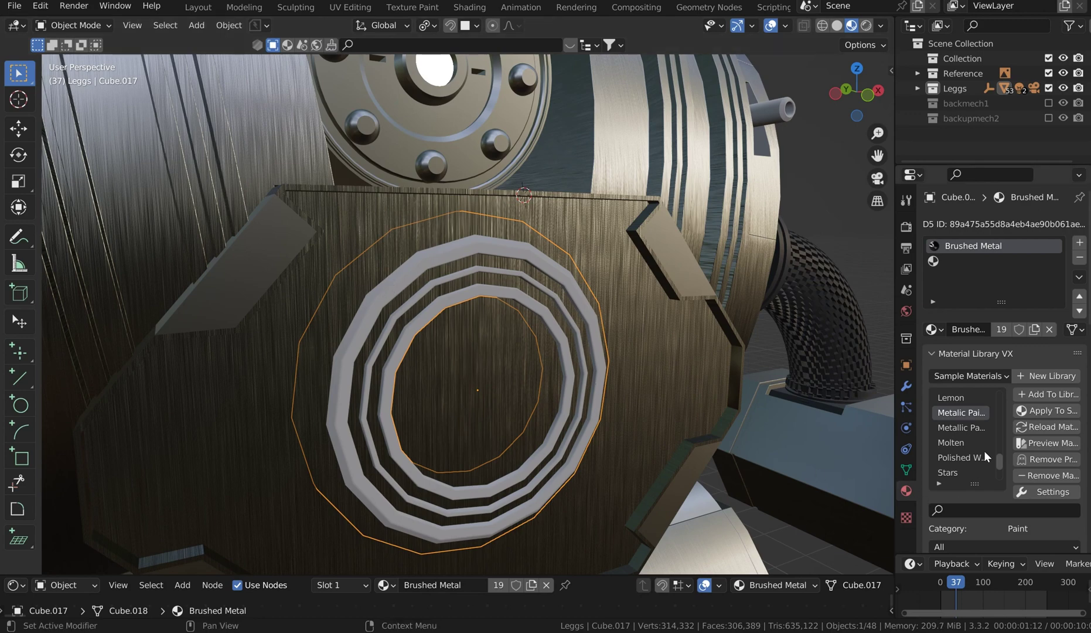
Try the Double_Sided material from the Sample Materials library on the concentric ring piece.
scroll(975, 448, "down", 3)
left_click_drag(895, 434, 803, 439)
scroll(882, 422, "up", 5)
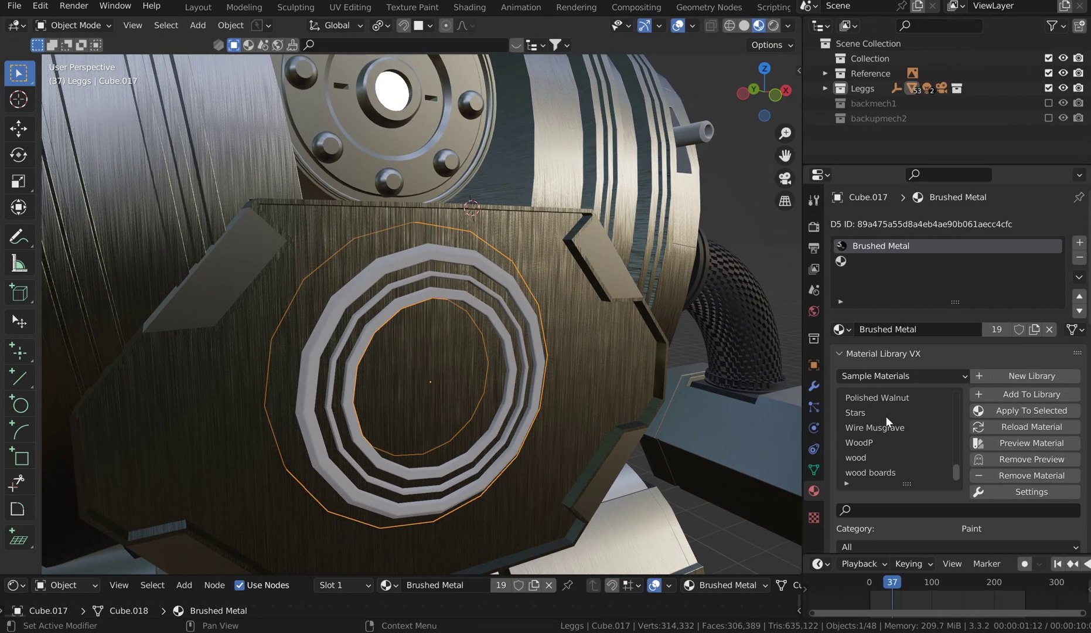
scroll(900, 448, "up", 4)
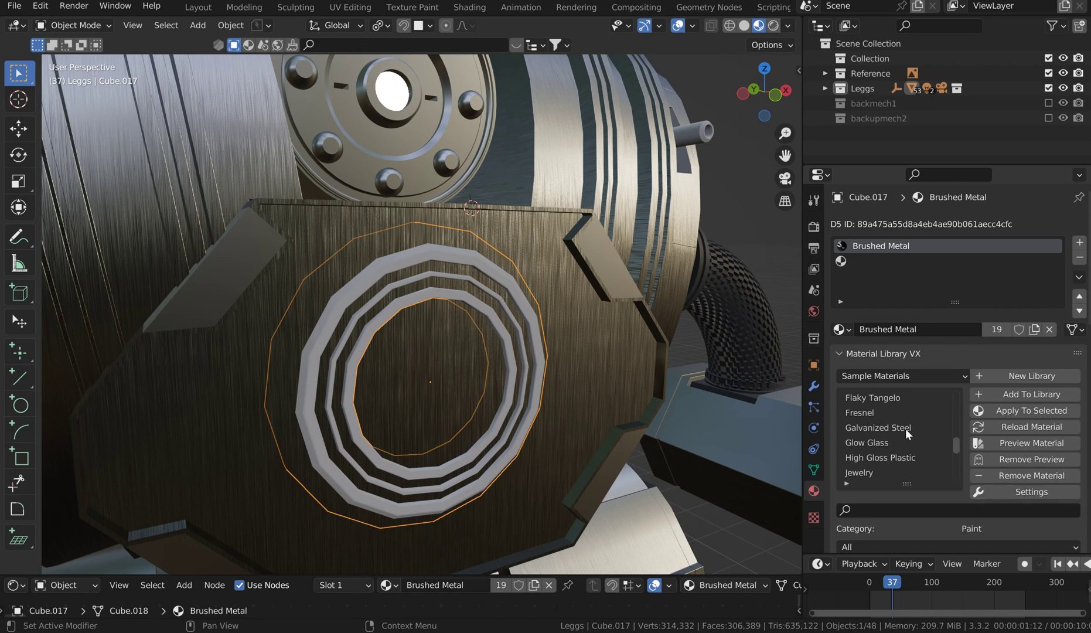
scroll(893, 411, "up", 1)
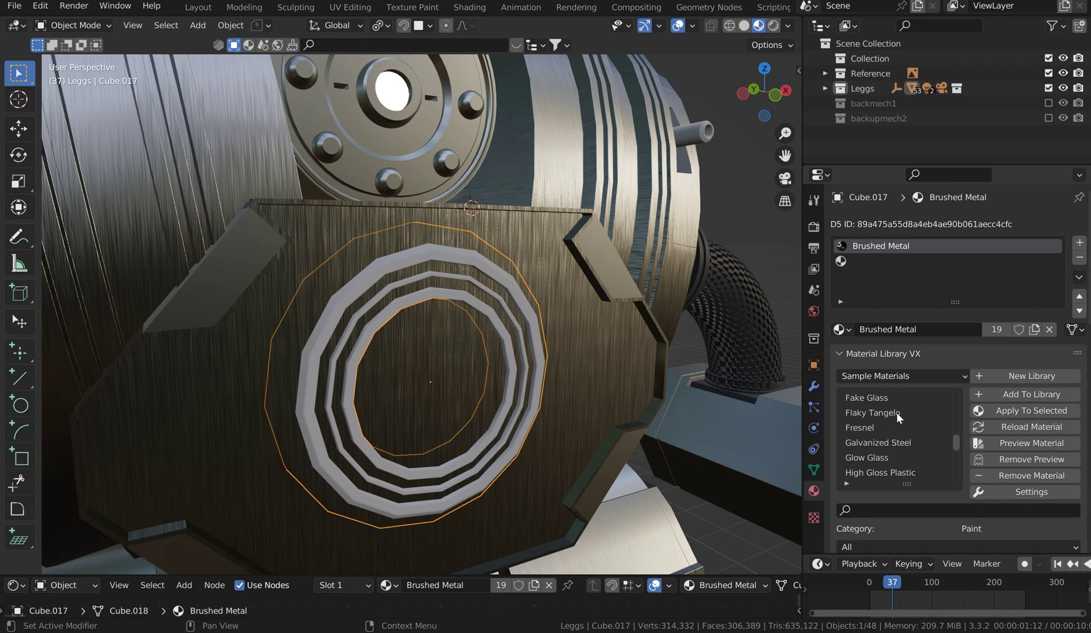
scroll(891, 400, "up", 4)
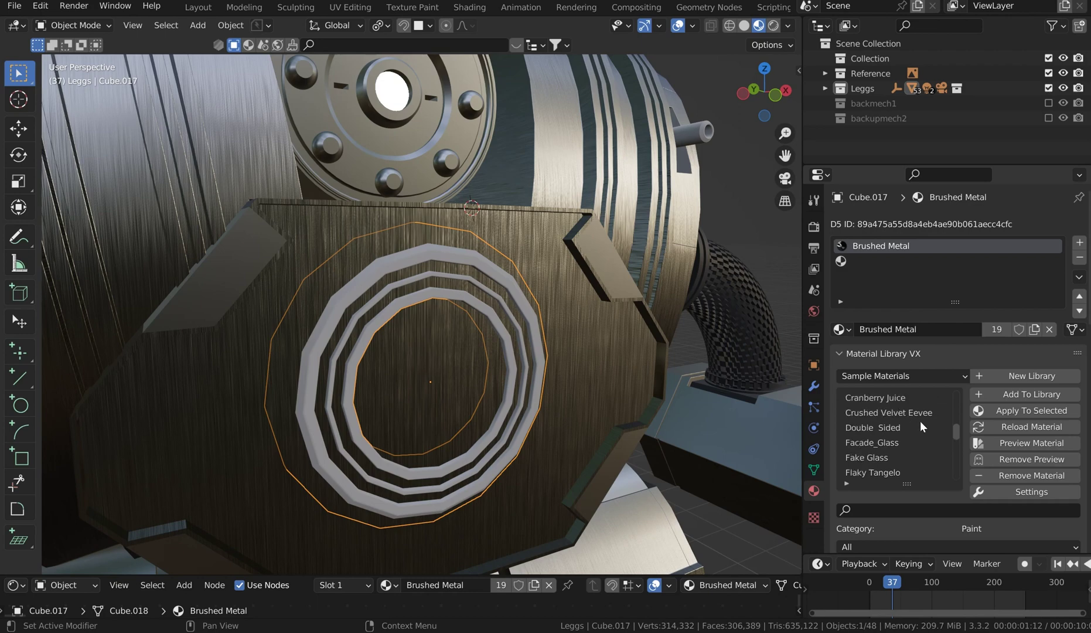
left_click(900, 426)
left_click(1025, 408)
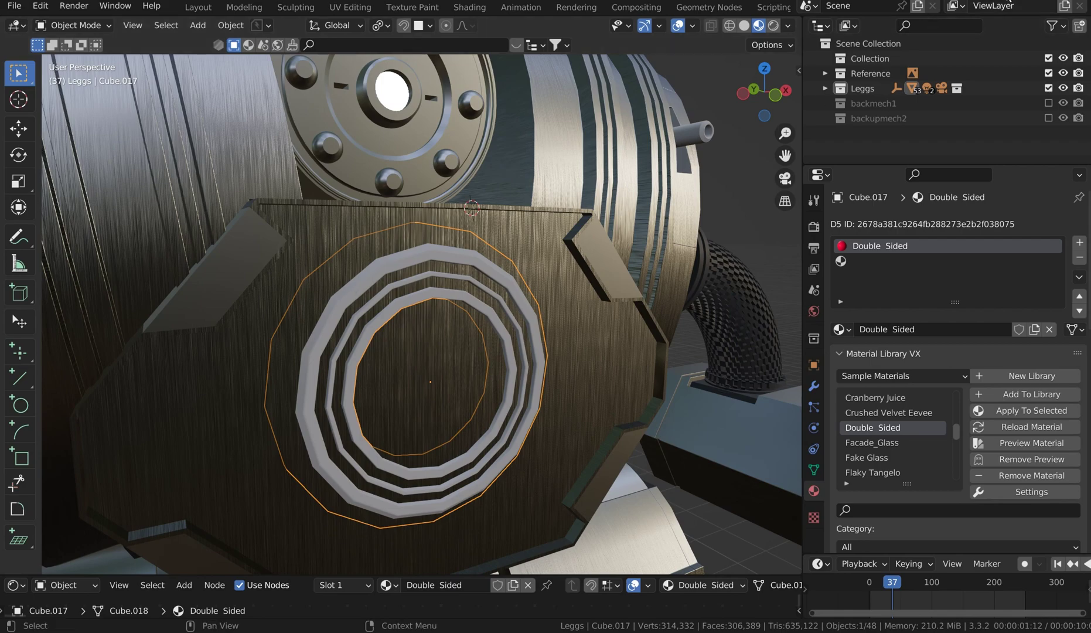
Remove the Double_Sided material from the torso's concentric ring piece and give the piece a new material.
scroll(351, 232, "down", 5)
middle_click_drag(350, 232, 457, 260)
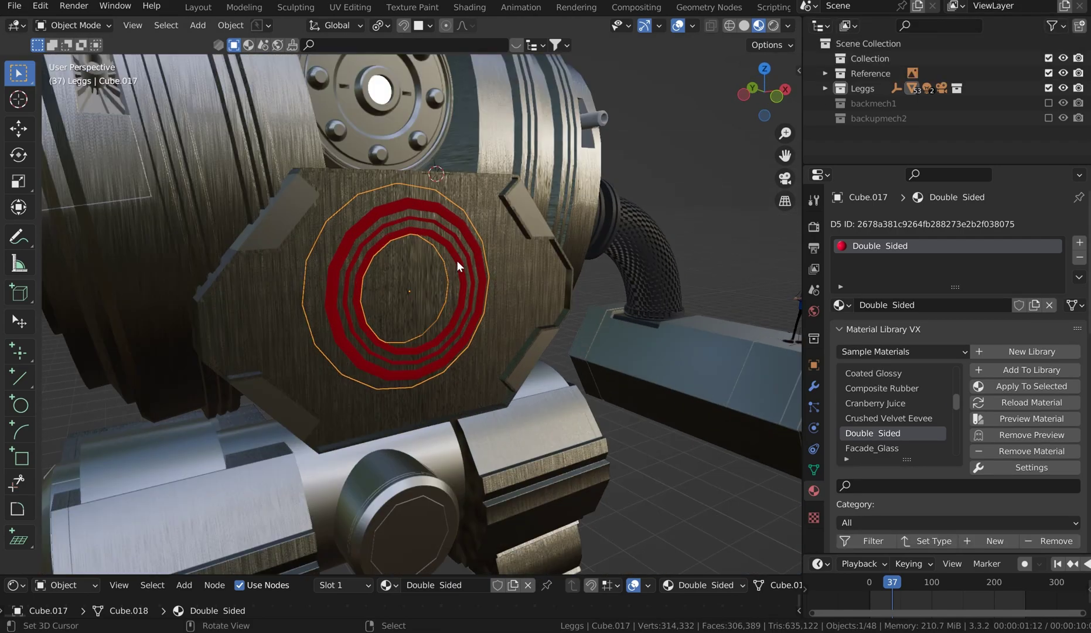
scroll(458, 261, "up", 8)
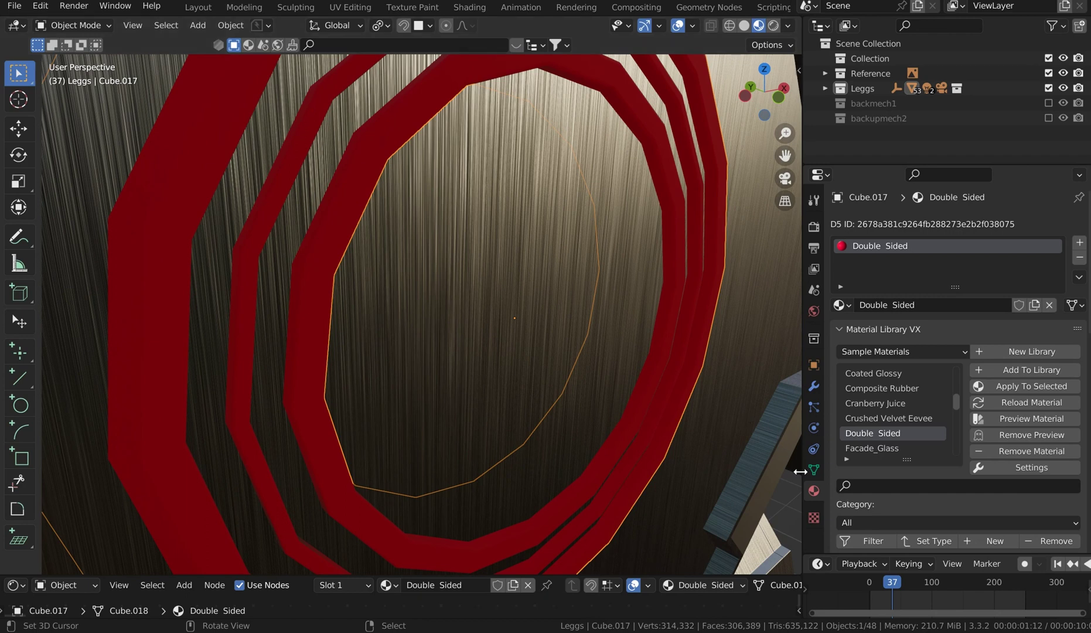
left_click(1079, 258)
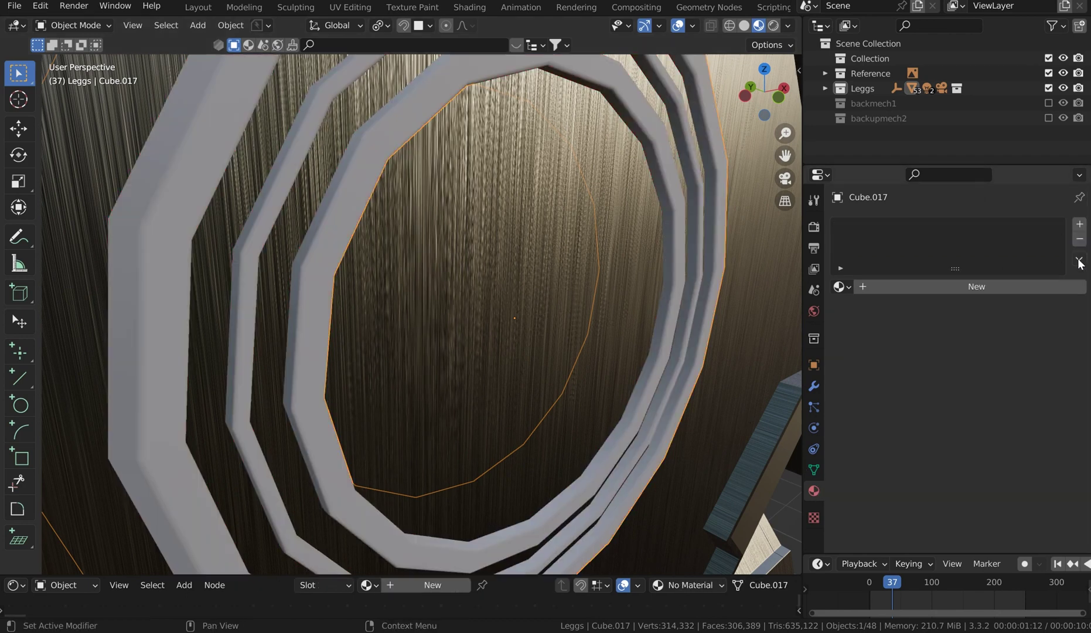
left_click(941, 286)
Change the ring piece's surface shader to Emission with a strength of 21.4.
scroll(931, 397, "down", 4)
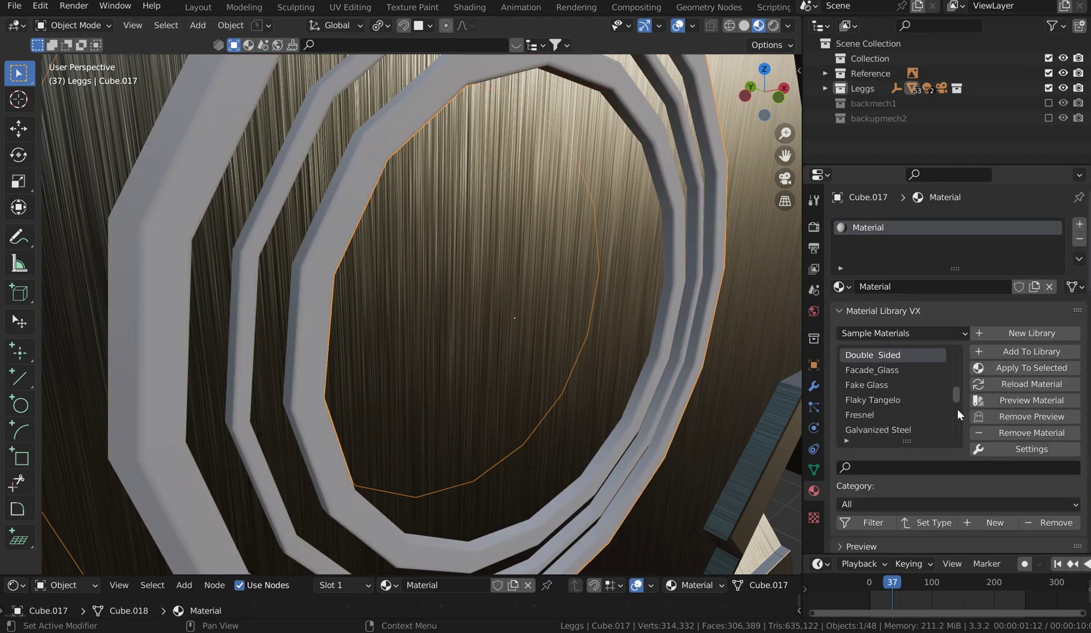
scroll(952, 519, "down", 10)
left_click(984, 315)
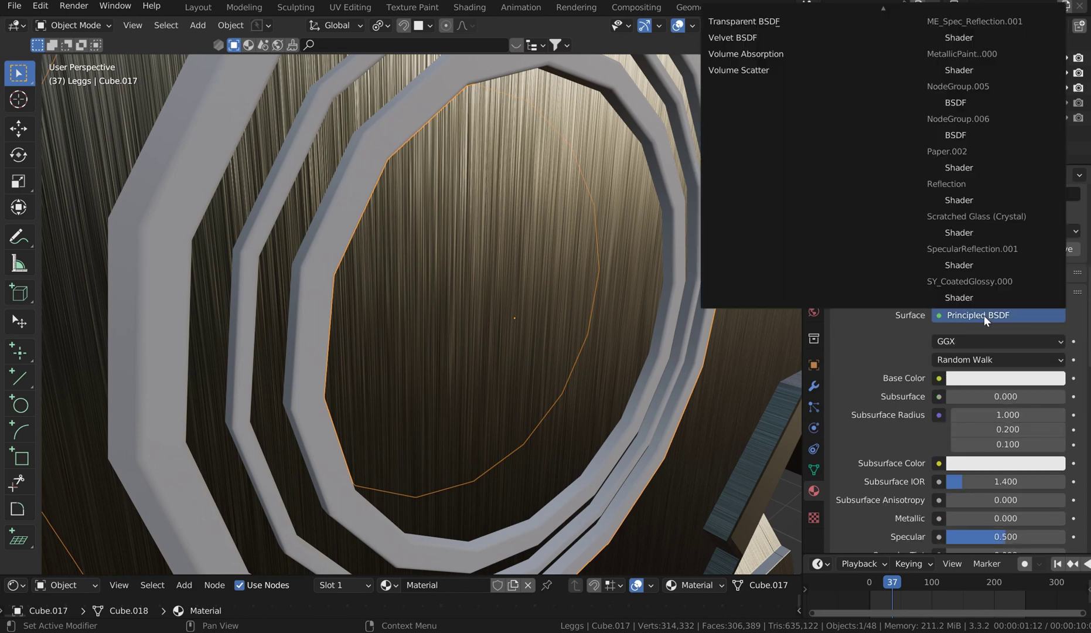
mouse_move(883, 12)
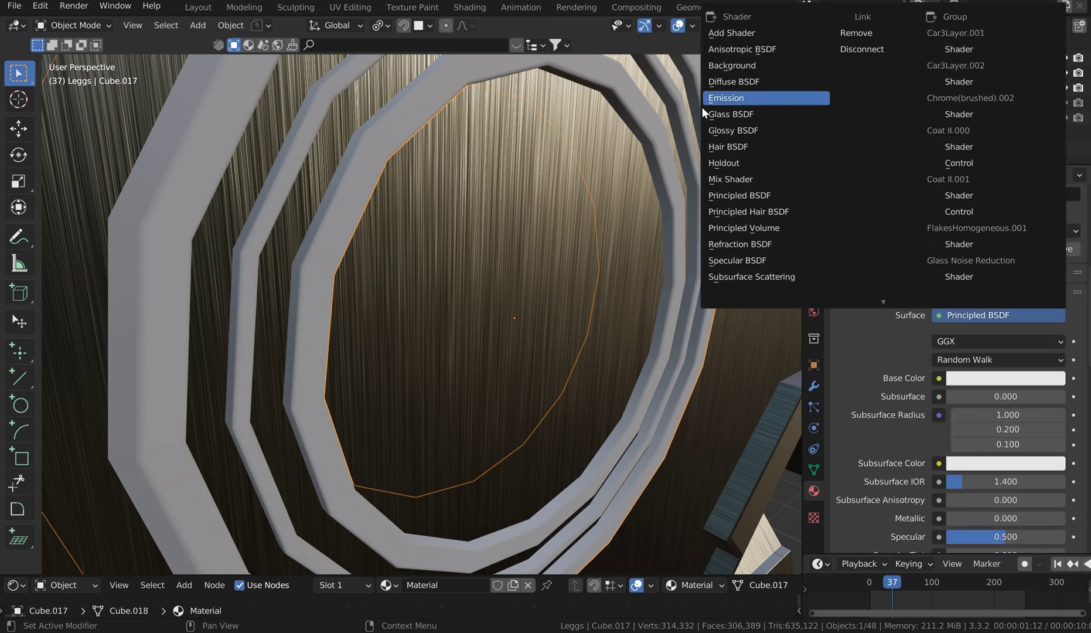
left_click(729, 98)
left_click_drag(994, 355, 1063, 356)
Try an orange emission colour on the ring piece and set the colour back to white.
left_click(983, 341)
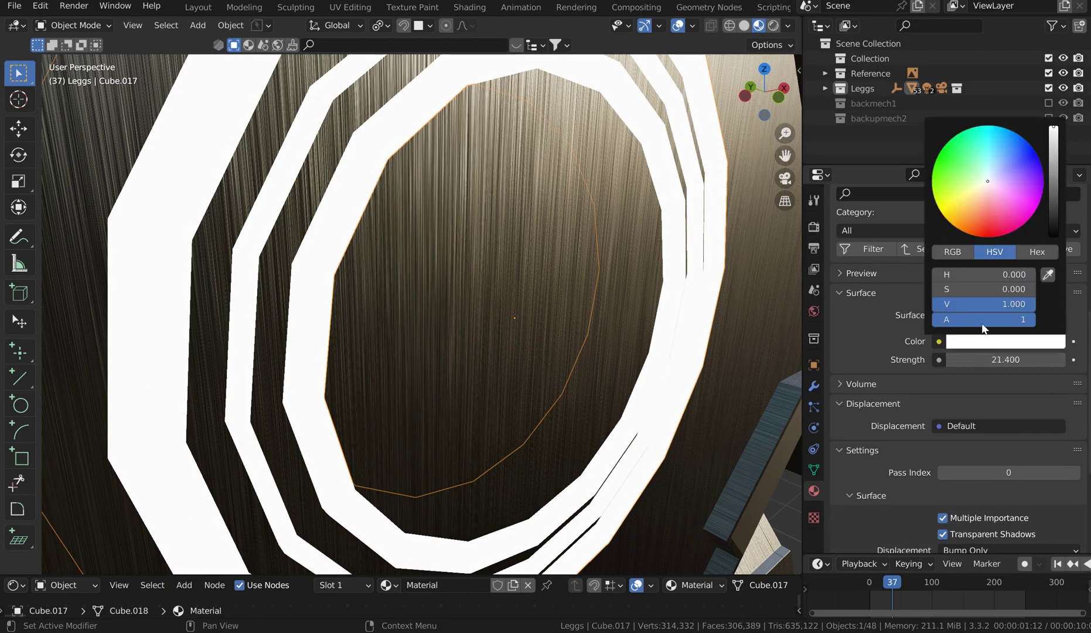
left_click_drag(985, 186, 961, 230)
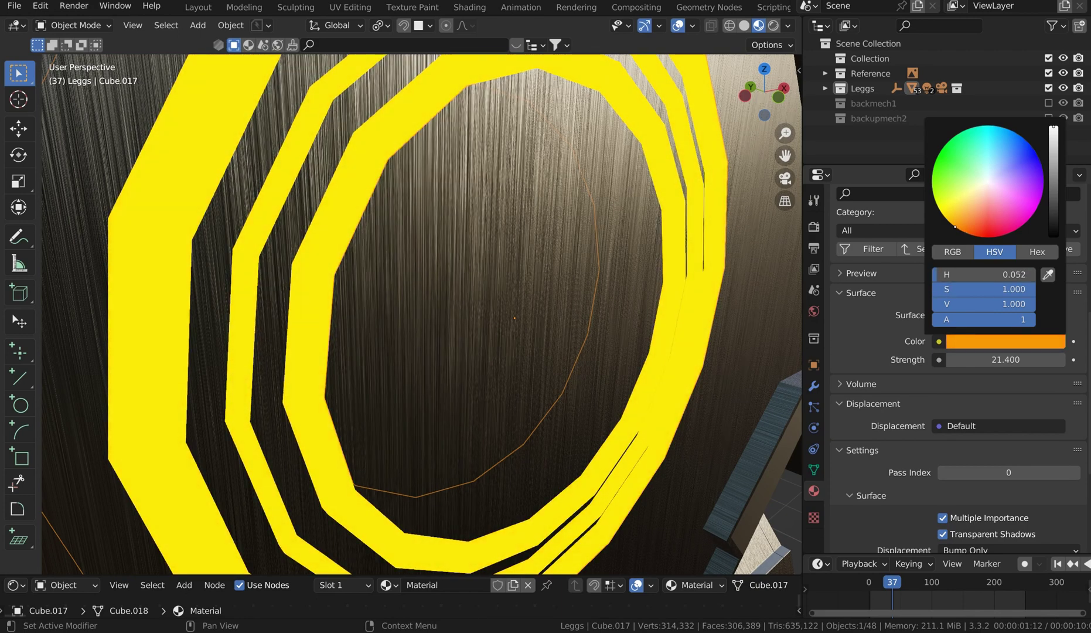
left_click_drag(1052, 150, 1053, 126)
left_click(1000, 175)
left_click_drag(999, 274, 937, 289)
Examine the glowing ring piece isolated in local view and return to the whole mech.
scroll(685, 283, "down", 3)
scroll(540, 278, "down", 5)
middle_click_drag(540, 278, 488, 273)
key("KP_Divide")
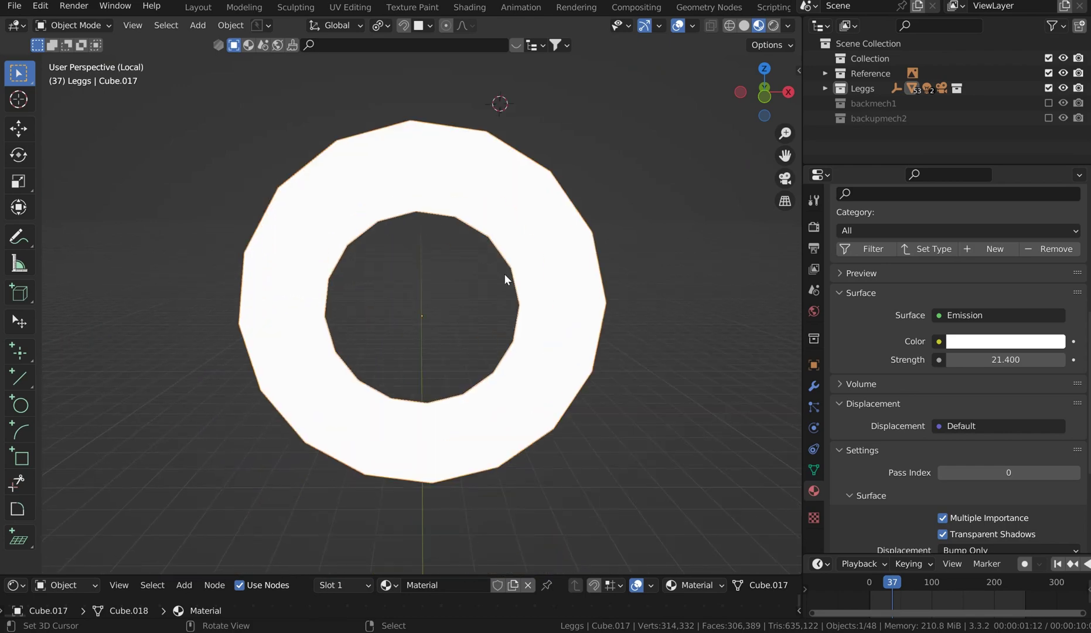
key("KP_Divide")
middle_click_drag(500, 244, 506, 226)
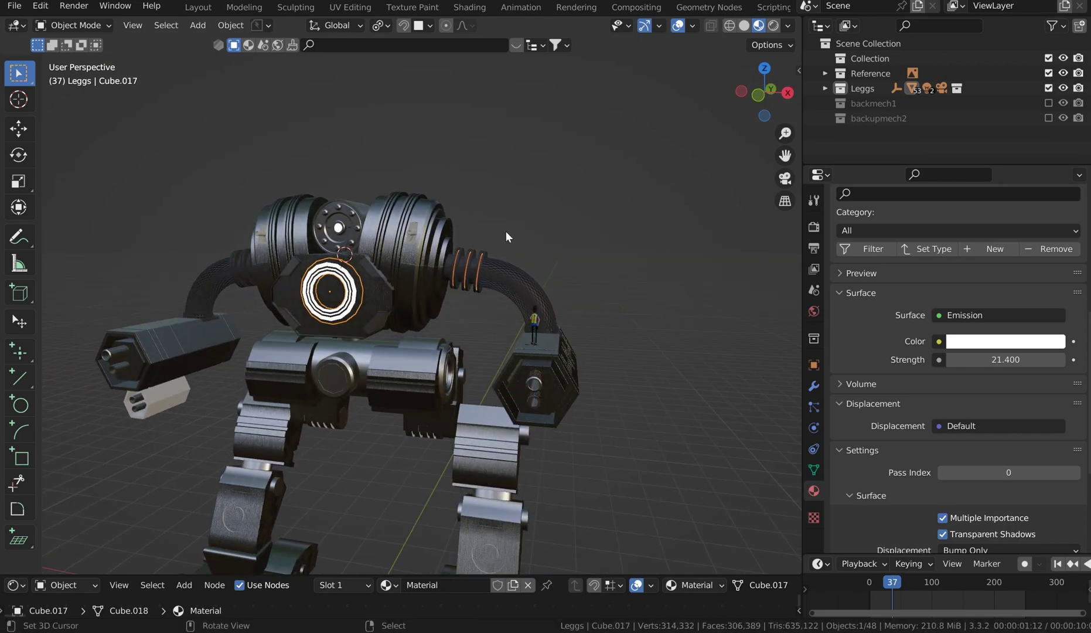
Reveal all hidden scene objects and hide the mech reference image.
key("alt+h")
scroll(505, 231, "down", 5)
left_click(675, 241)
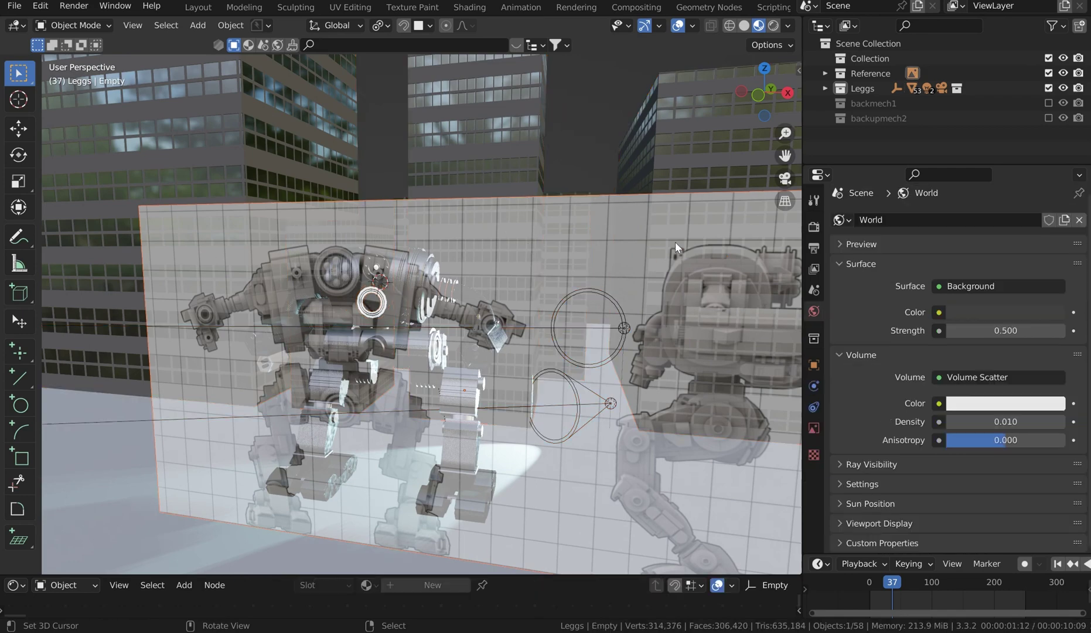
key("h")
Render a still of frame 37 from the camera view and examine the mech in the render.
key("KP_0")
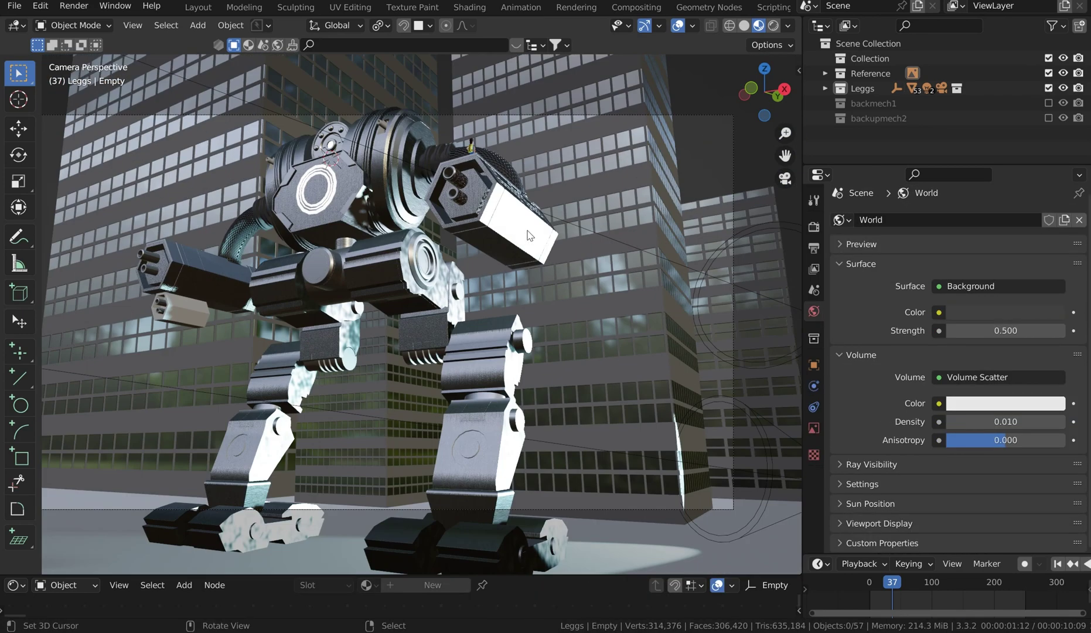
left_click(74, 8)
left_click(88, 23)
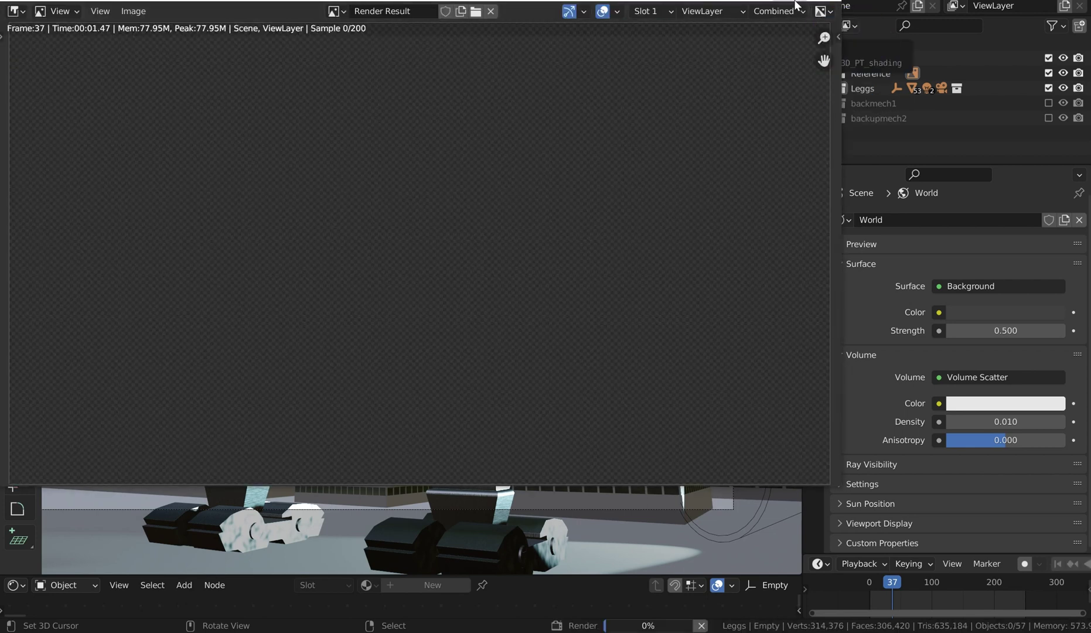
scroll(854, 88, "up", 1)
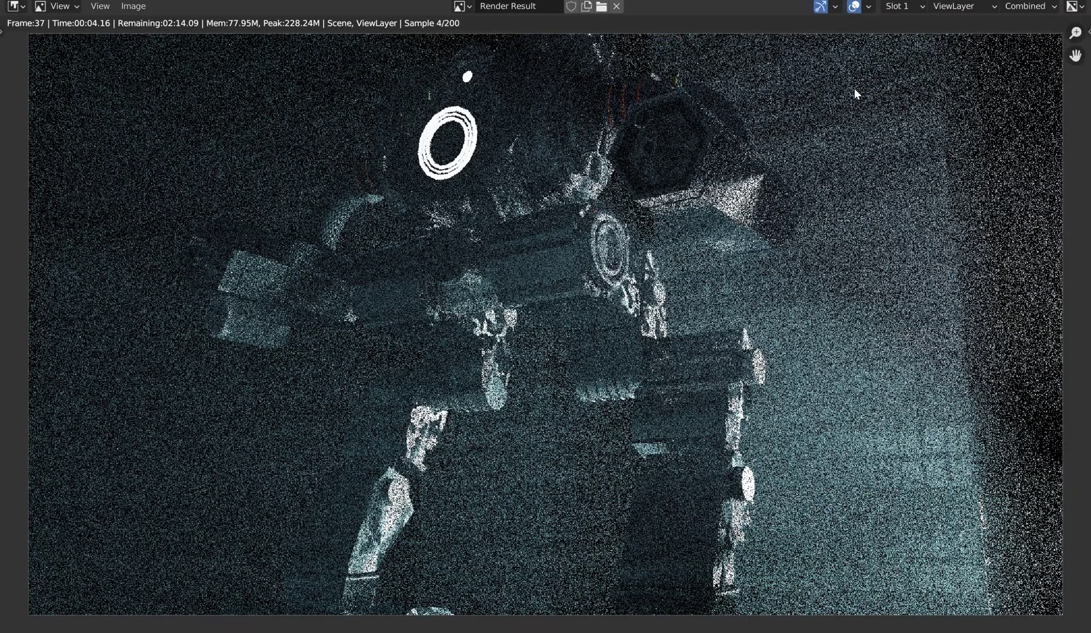
scroll(870, 138, "up", 1)
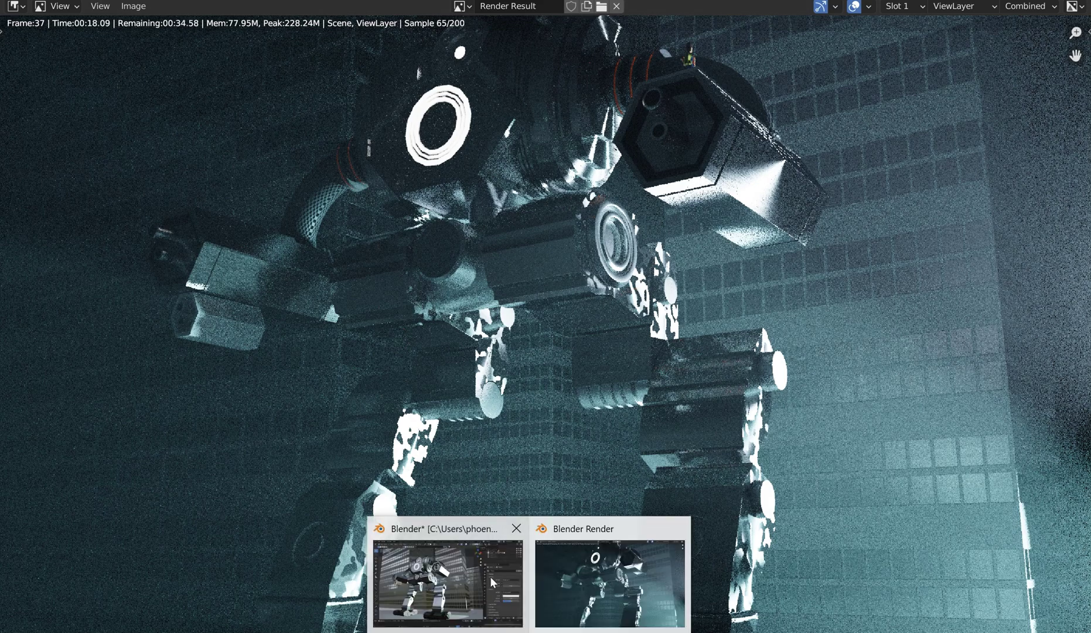
Return to the main Blender window and pack the external resources into the file.
left_click(451, 576)
left_click(18, 6)
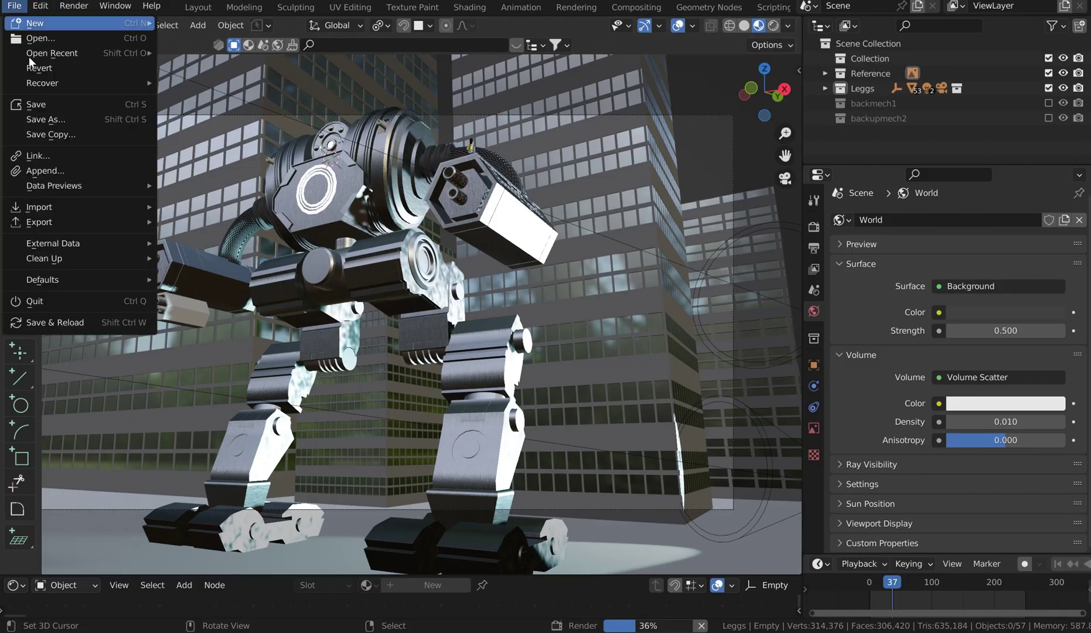
mouse_move(103, 247)
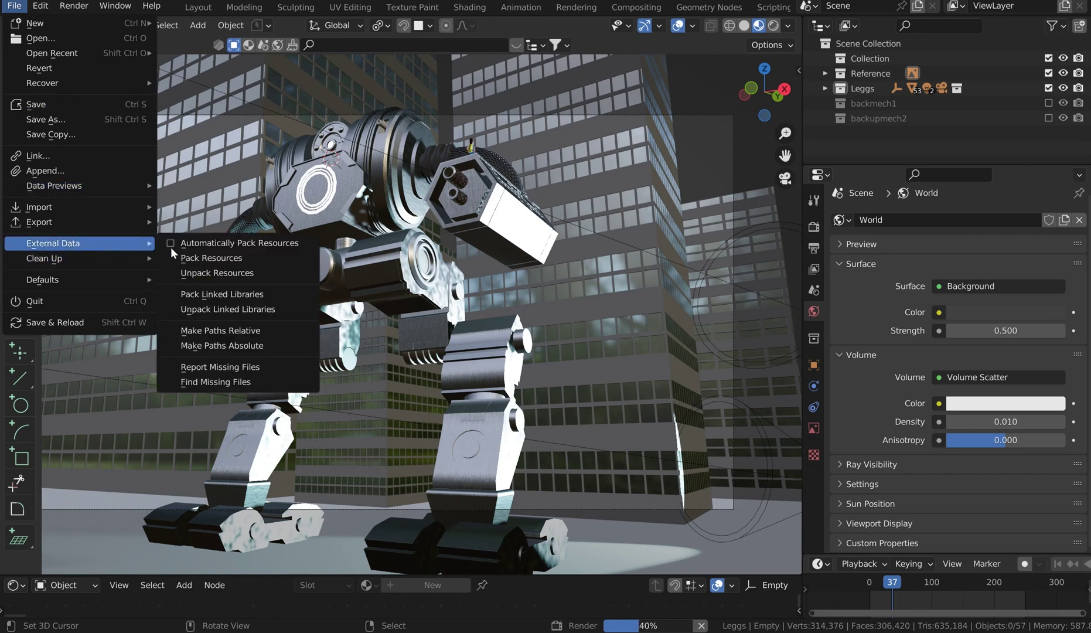
left_click(209, 258)
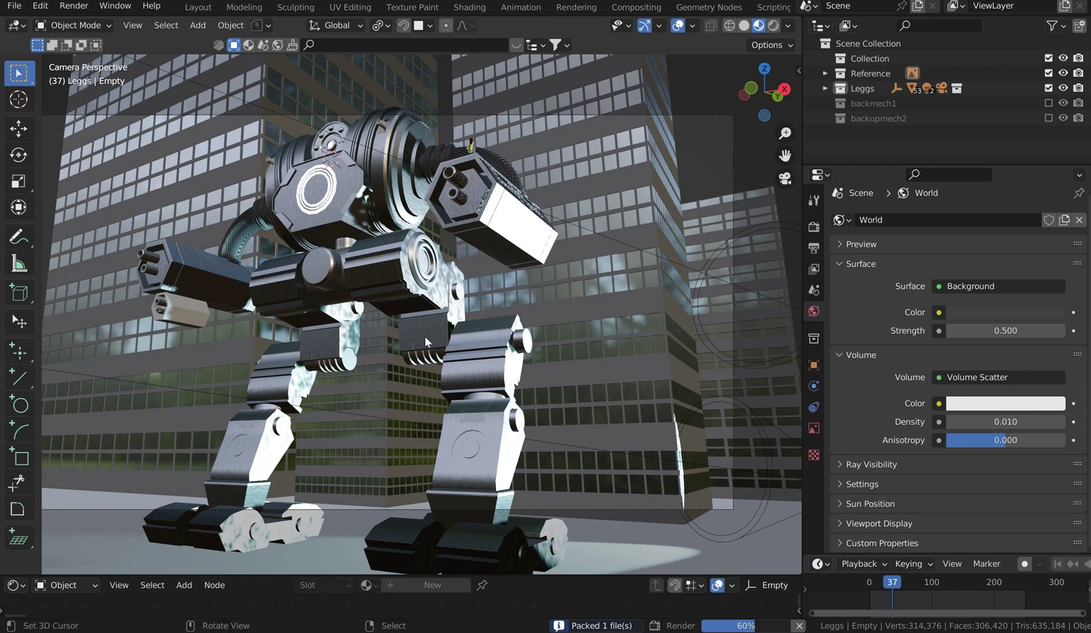
Link the forearm's Brushed Metal material to the small unshaded gun pod beneath it.
middle_click_drag(424, 209, 288, 216)
scroll(438, 202, "up", 3)
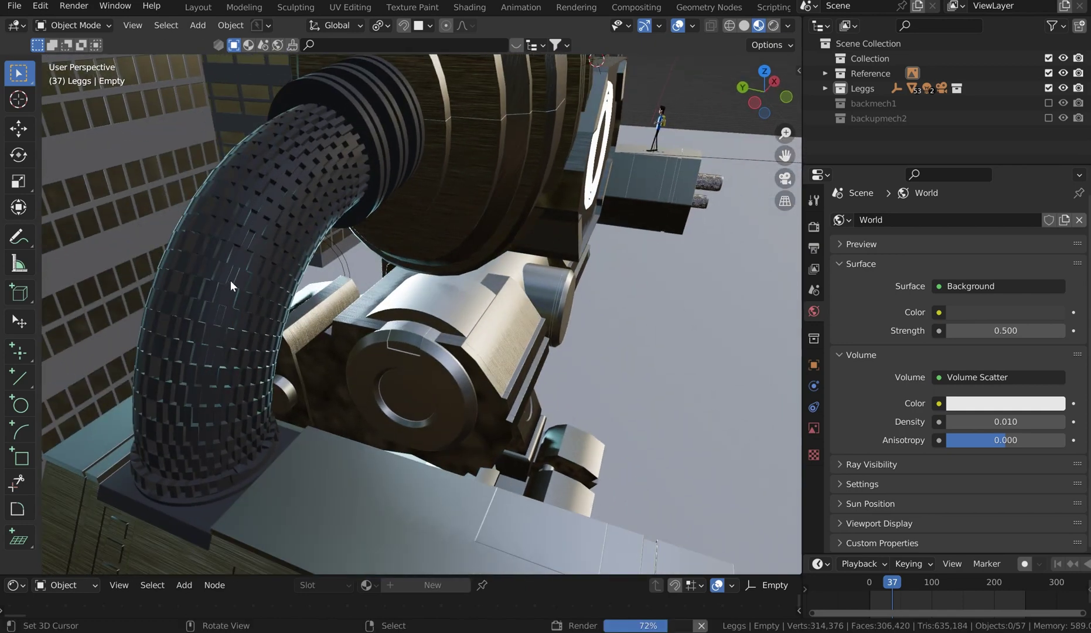
middle_click_drag(238, 266, 199, 253)
middle_click_drag(373, 216, 226, 187)
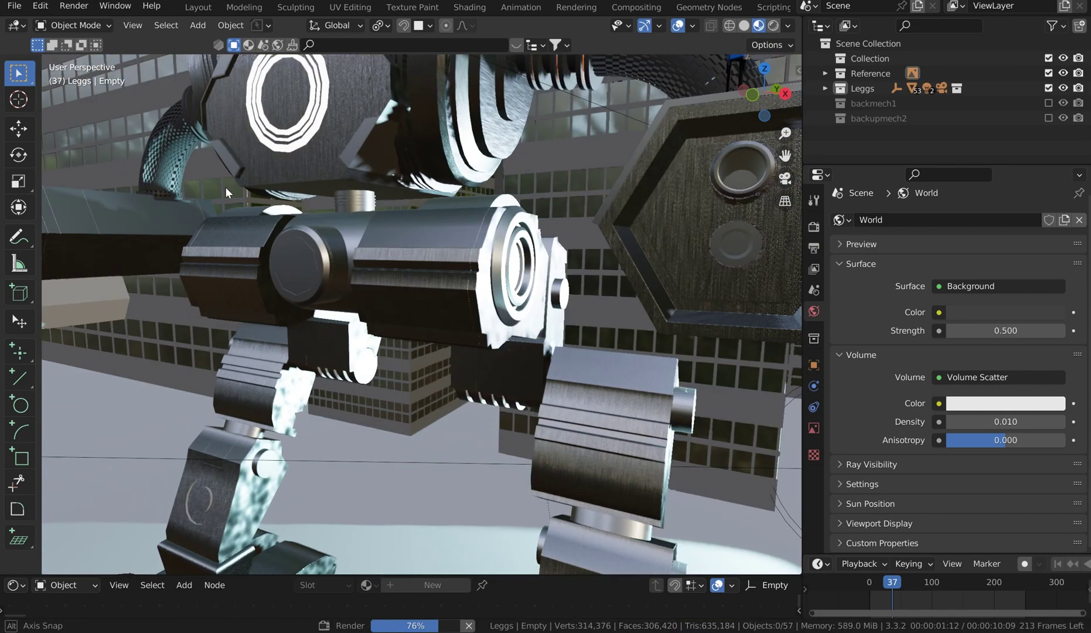
scroll(273, 193, "down", 5)
middle_click_drag(321, 200, 330, 230)
middle_click_drag(290, 320, 457, 285)
left_click(456, 285)
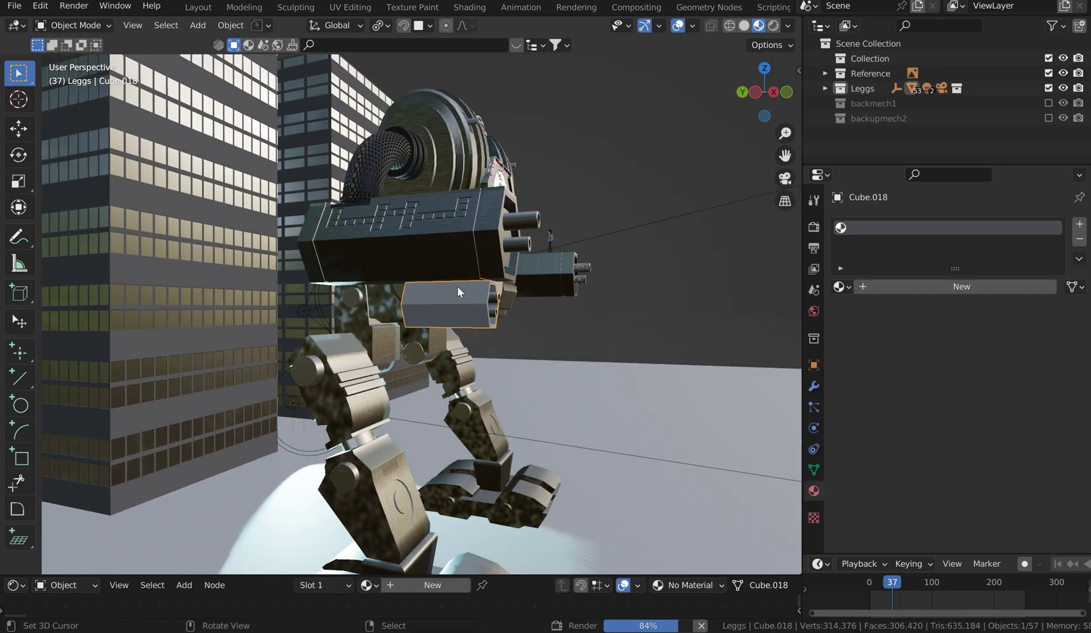
left_click(435, 250, "shift")
key("ctrl+l")
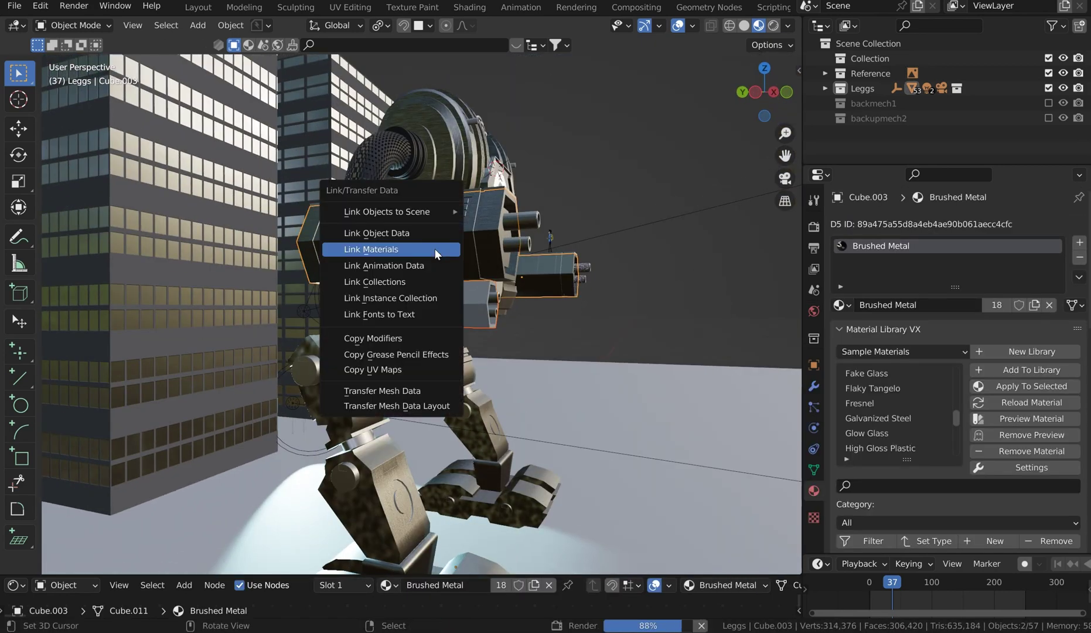
left_click(435, 248)
Check the mech's materials from several angles and review the finished render before closing it.
middle_click_drag(435, 249, 388, 179)
scroll(190, 243, "up", 5)
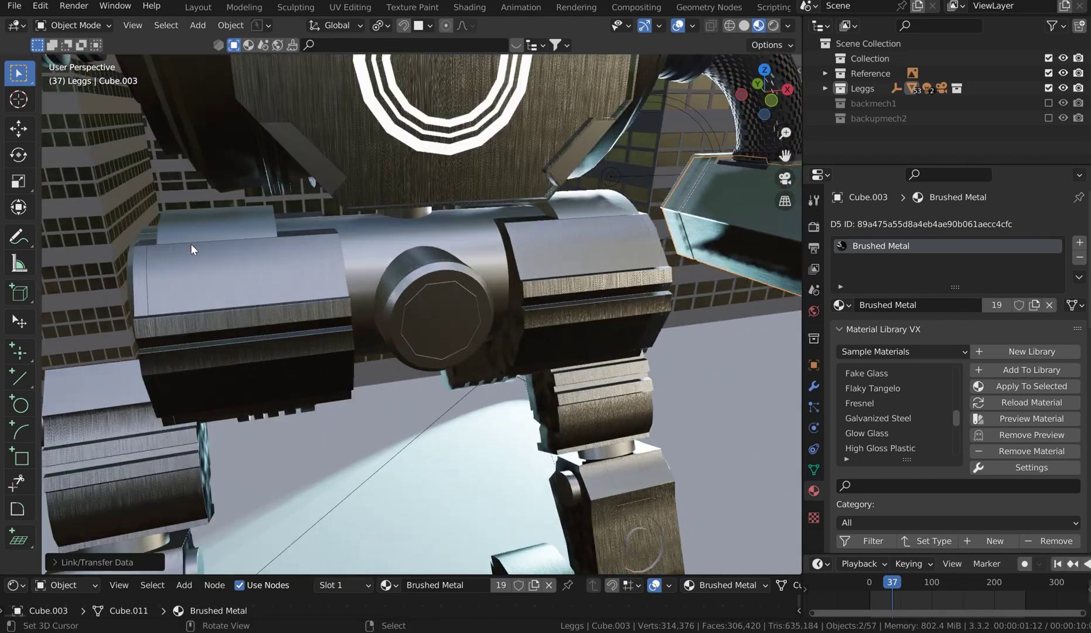
middle_click_drag(190, 244, 403, 260)
scroll(402, 260, "down", 6)
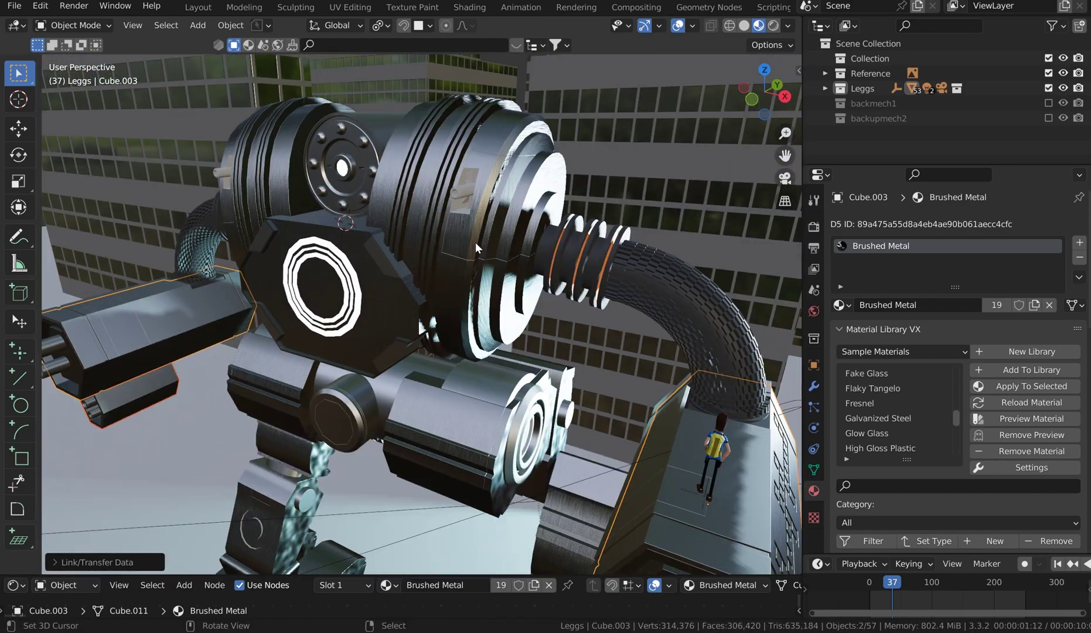
middle_click_drag(476, 245, 387, 146)
scroll(403, 177, "down", 3)
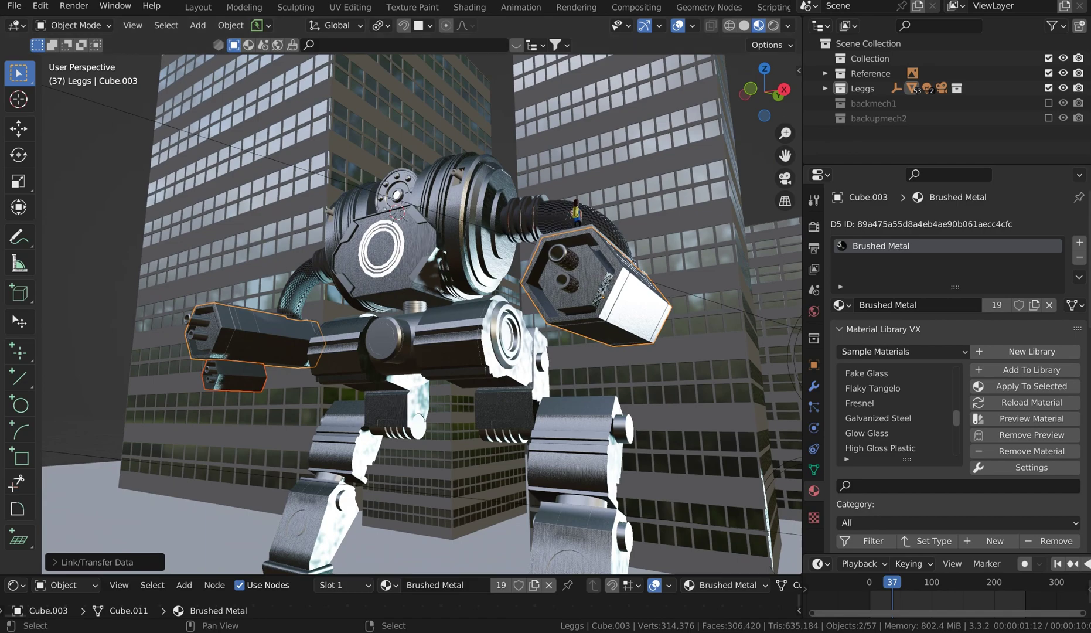
left_click(630, 577)
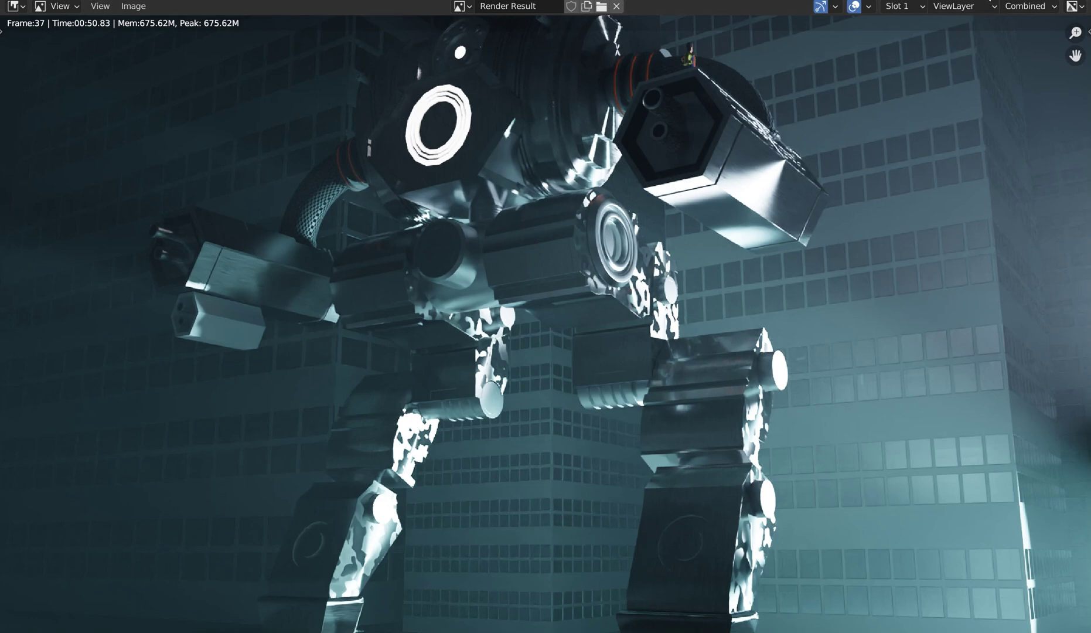
left_click(987, 1)
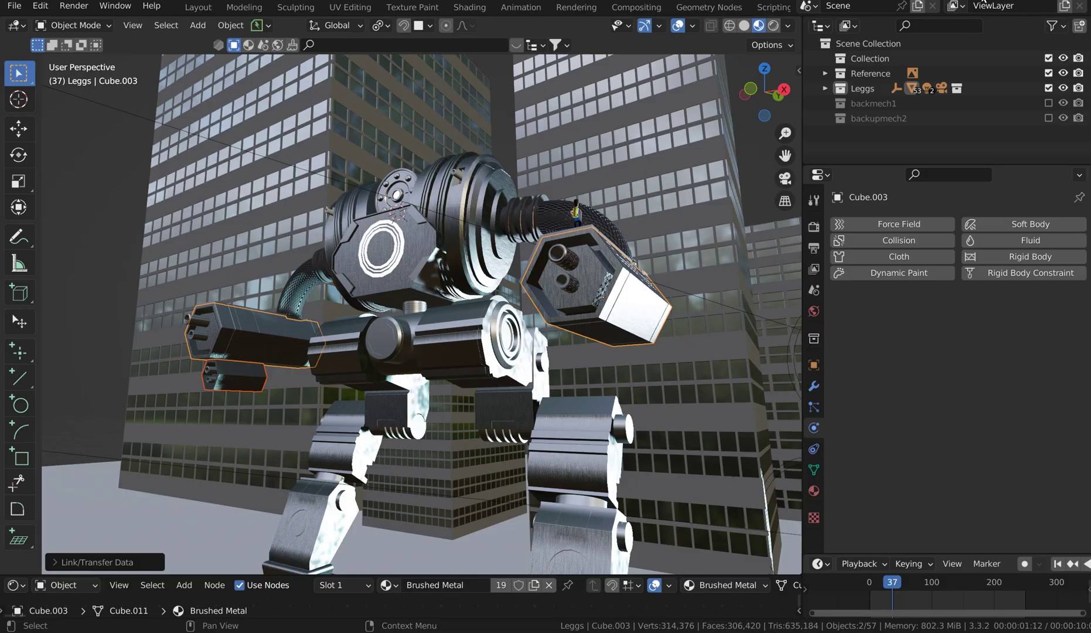
Switch the viewport to rendered shading and check the lit mech around its torso and arms.
middle_click_drag(356, 333, 481, 335)
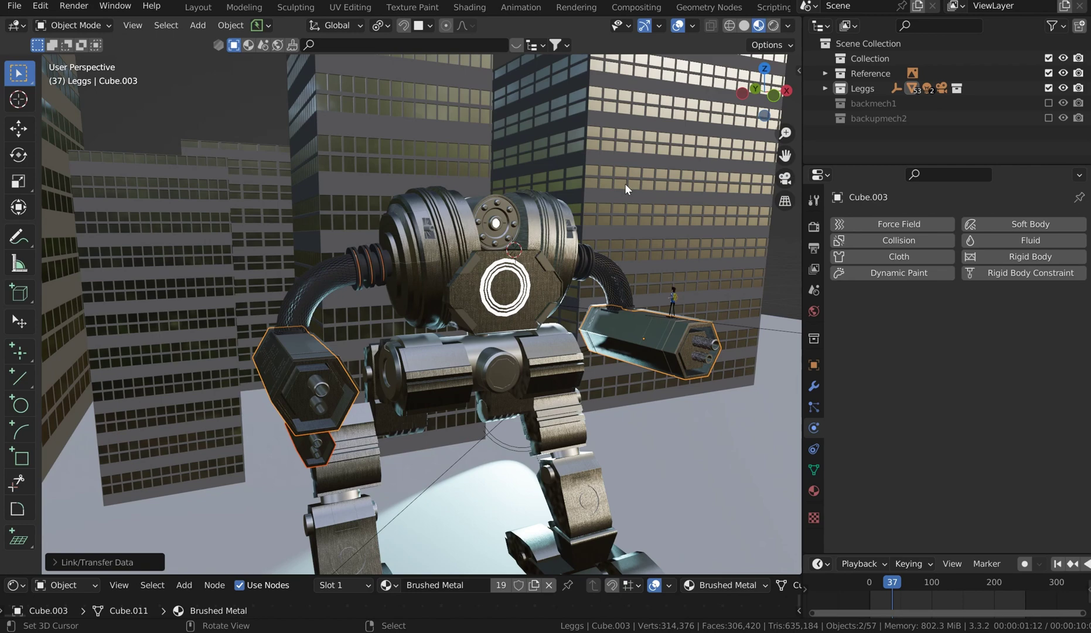
middle_click_drag(385, 199, 656, 90)
scroll(424, 221, "up", 6)
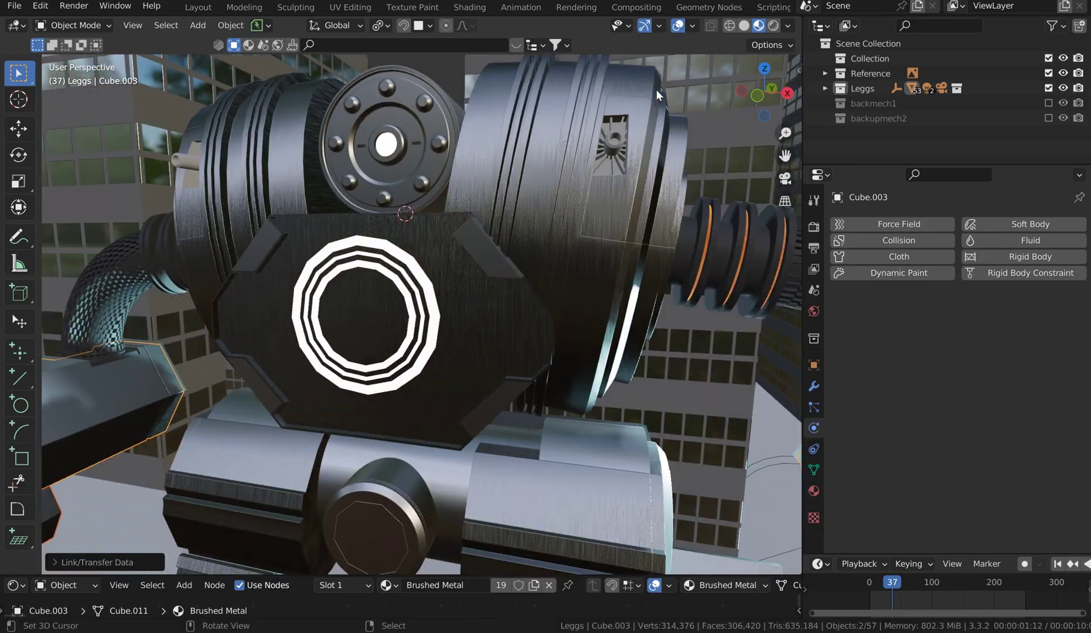
left_click(773, 26)
mouse_move(581, 225)
middle_mouse_down()
mouse_move(538, 223)
mouse_move(545, 191)
middle_mouse_up()
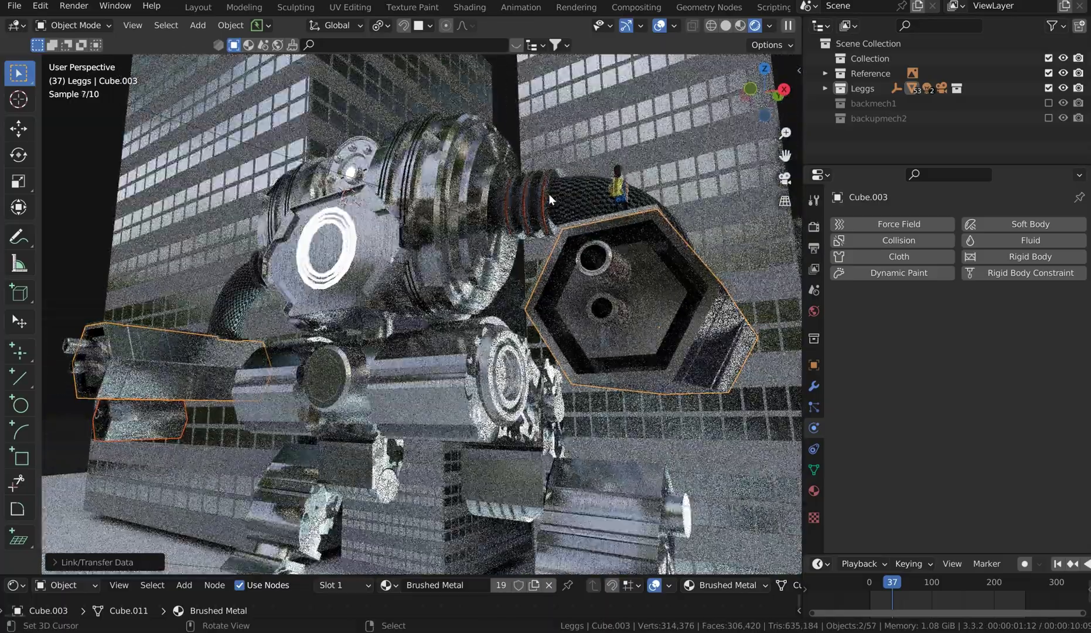